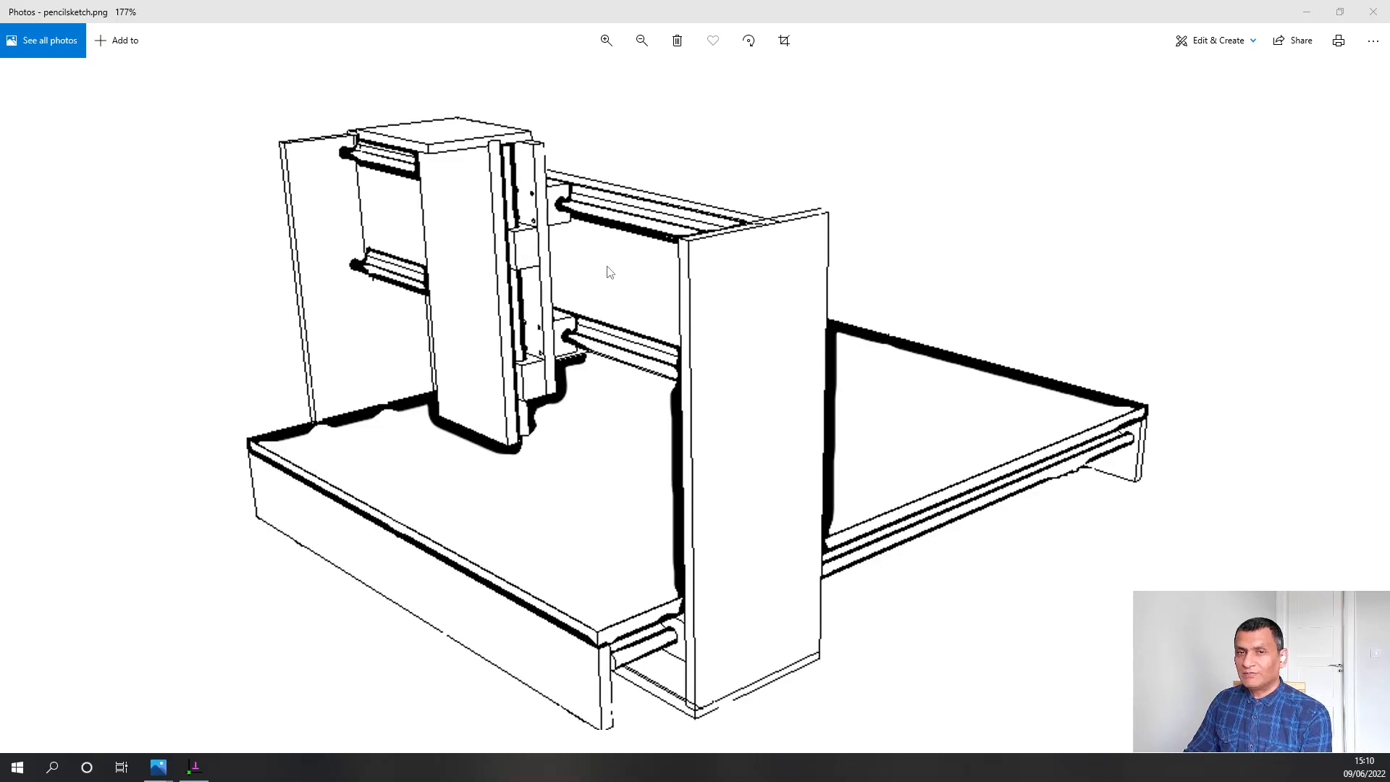
Switch to SolveSpace and start a new, empty sketch
{"action": "left_click", "coordinate": [194, 767]}
{"action": "left_click", "coordinate": [11, 23]}
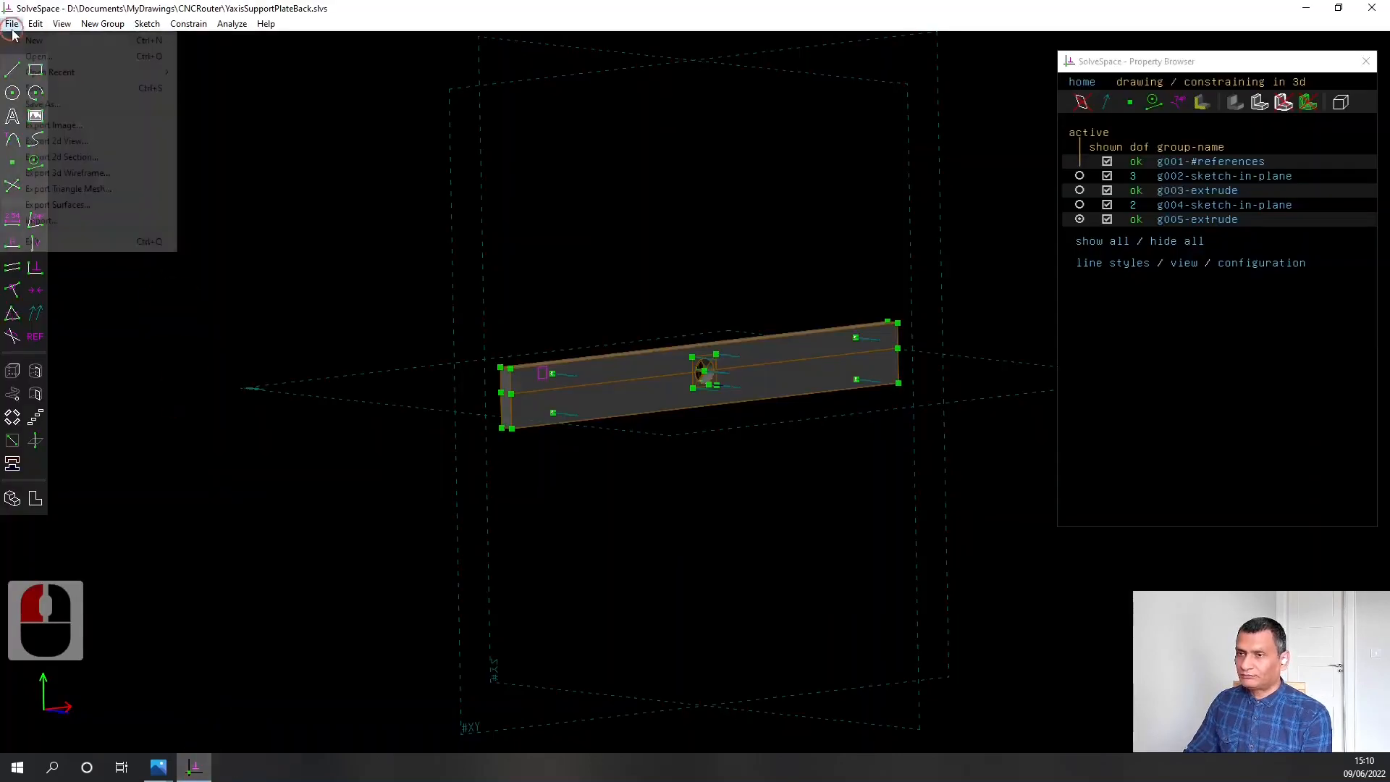
{"action": "left_click", "coordinate": [29, 40]}
{"action": "left_click", "coordinate": [676, 366]}
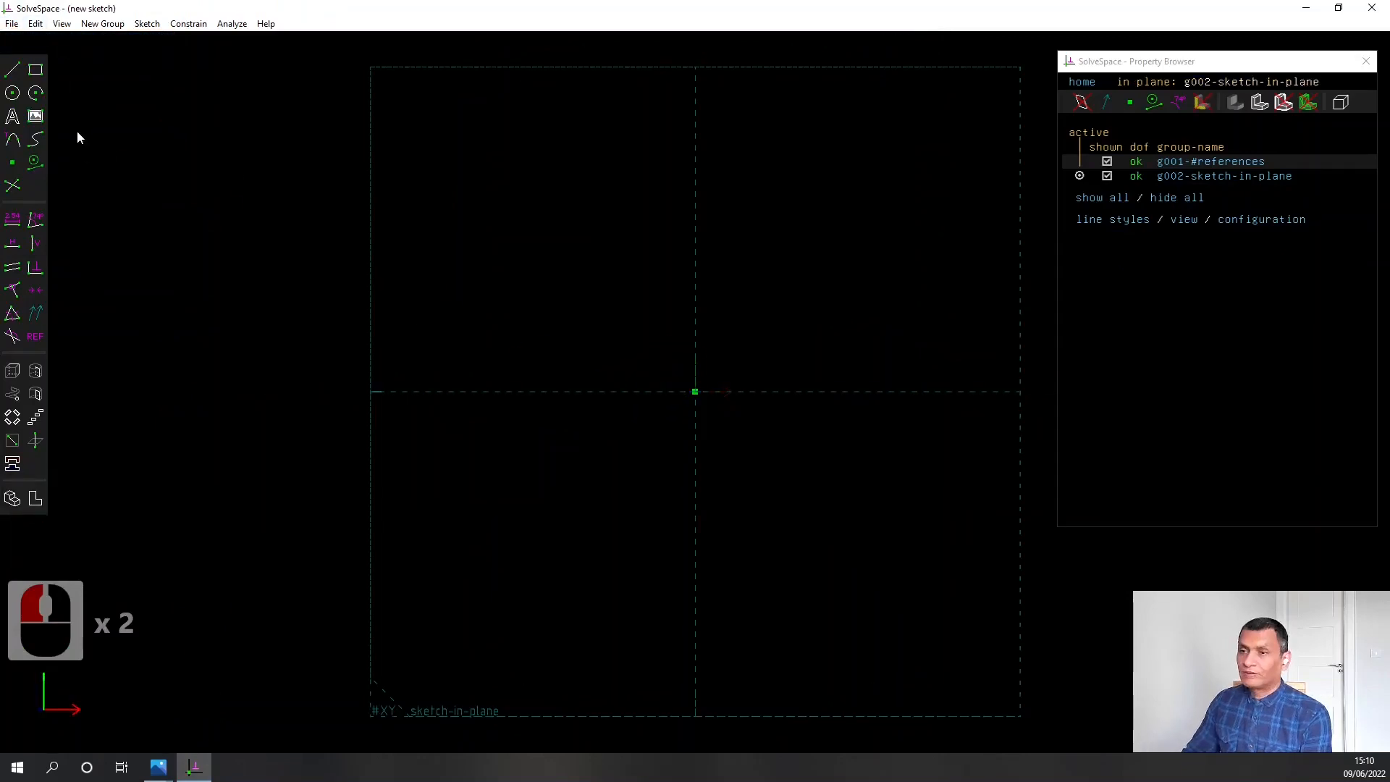
Sketch a horizontal rectangle about 131 mm long and 48 mm high around the origin
{"action": "left_click", "coordinate": [35, 70]}
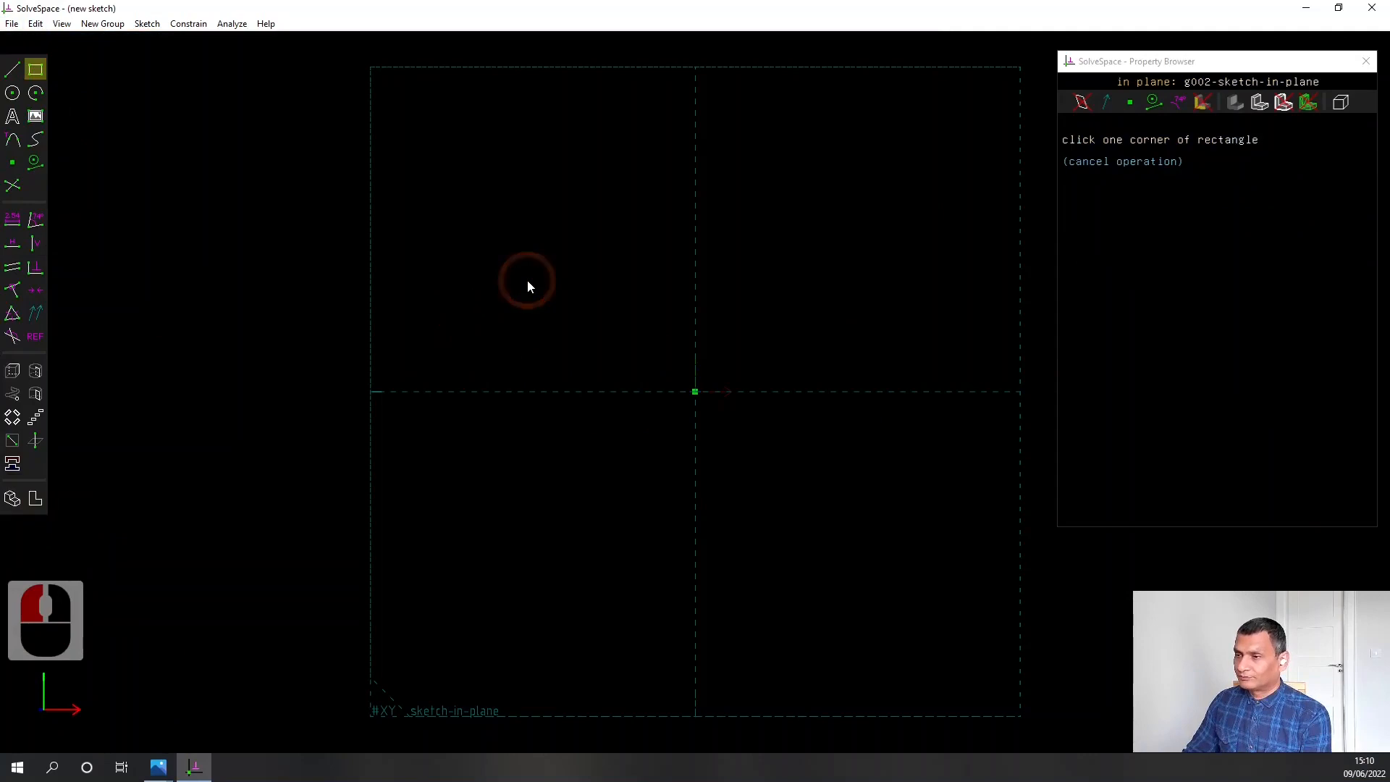
{"action": "left_click", "coordinate": [514, 280]}
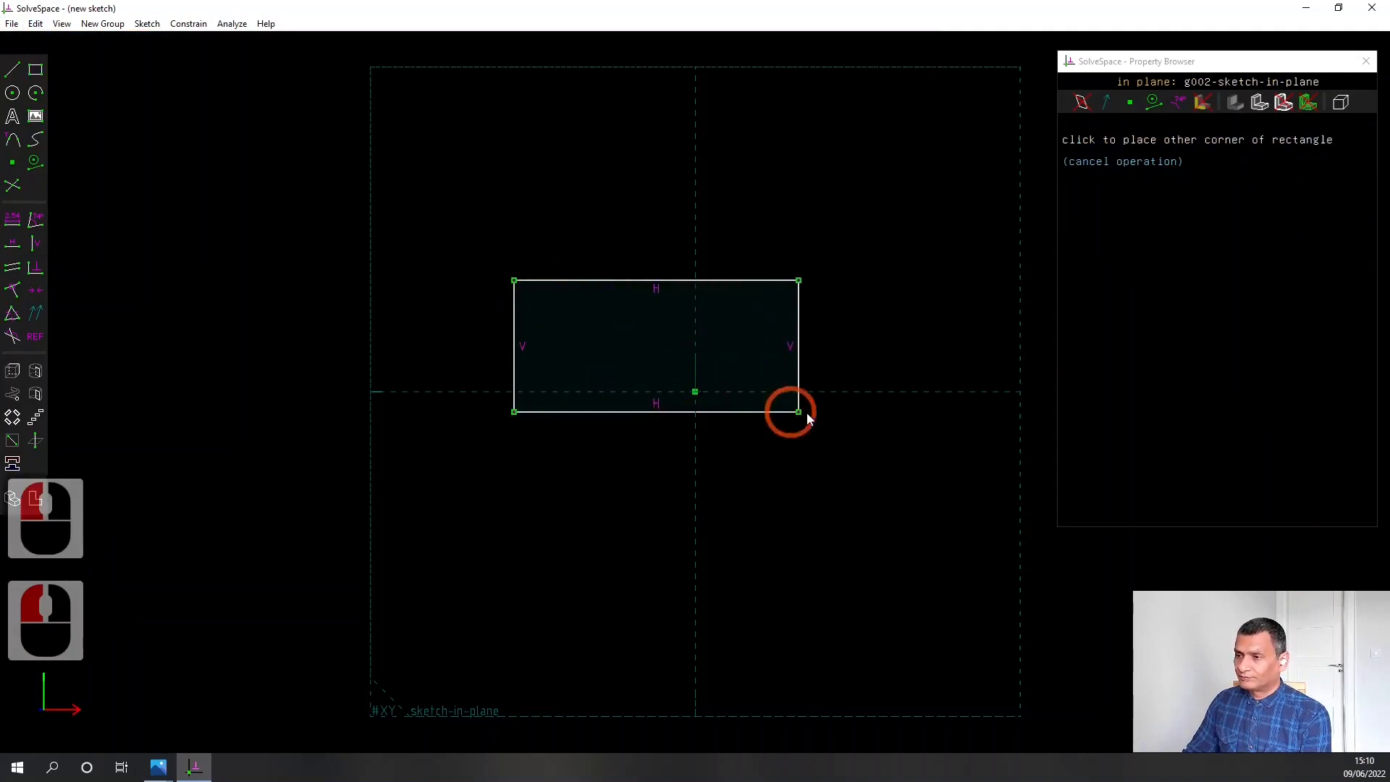
{"action": "left_click", "coordinate": [988, 453]}
Check the pencilsketch.png reference in Photos, return to SolveSpace and constrain the rectangle's upper edge to a length of 510 mm
{"action": "left_click", "coordinate": [637, 281]}
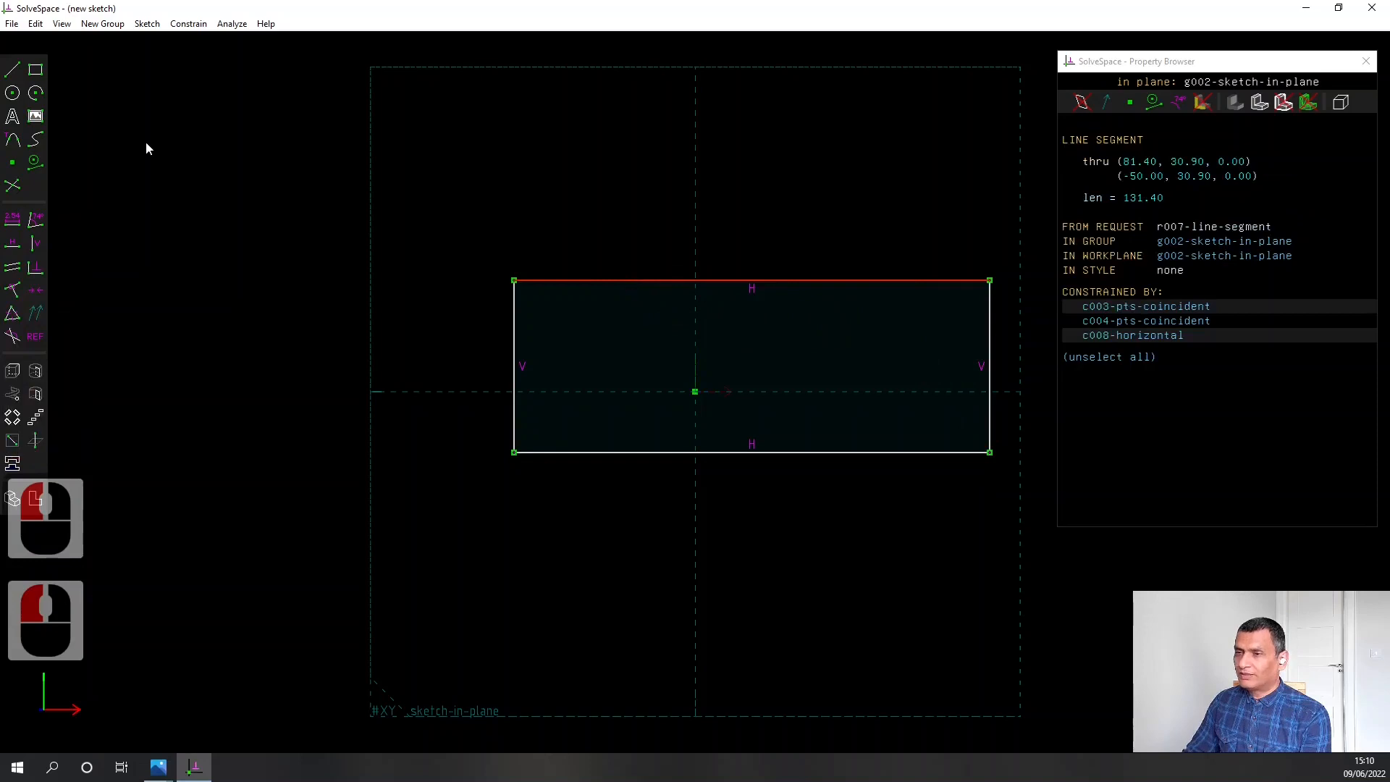
{"action": "left_click", "coordinate": [158, 767]}
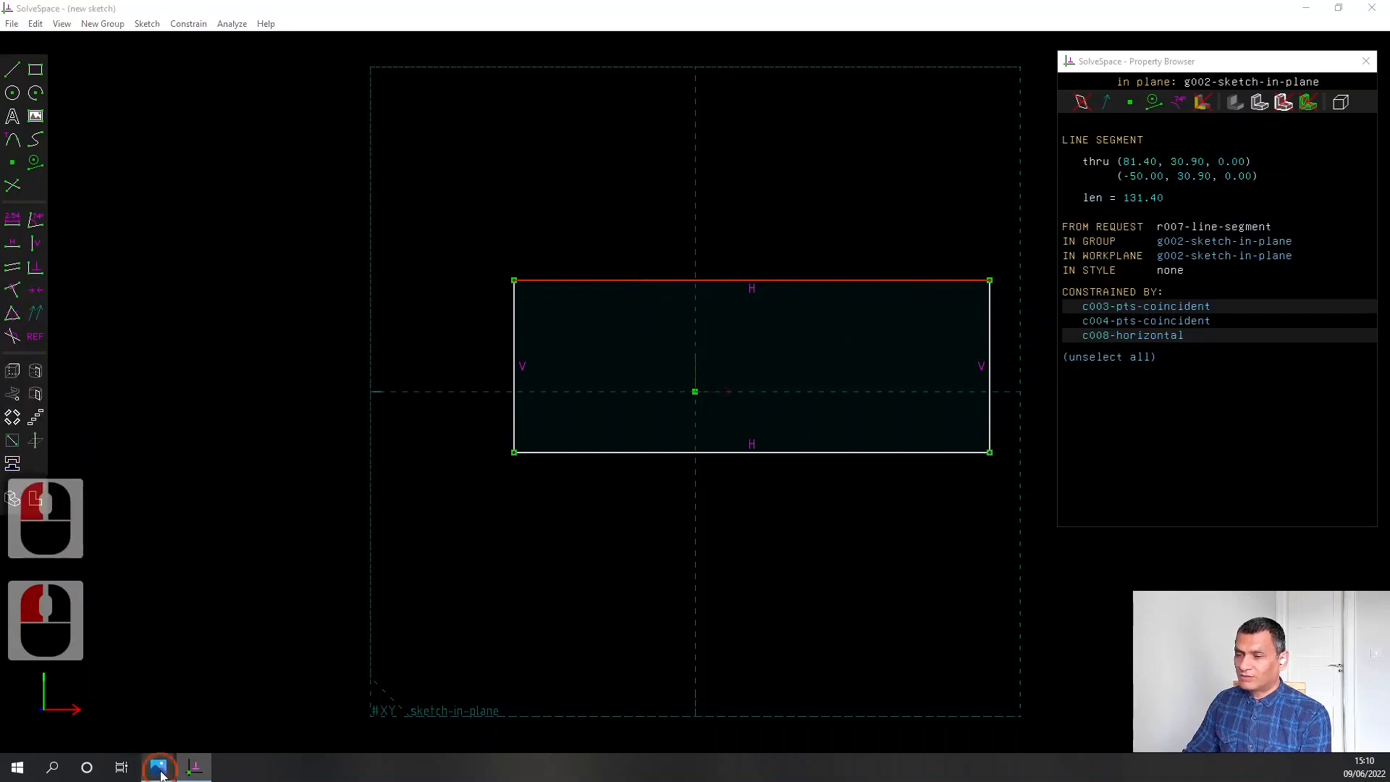
{"action": "left_click", "coordinate": [854, 684]}
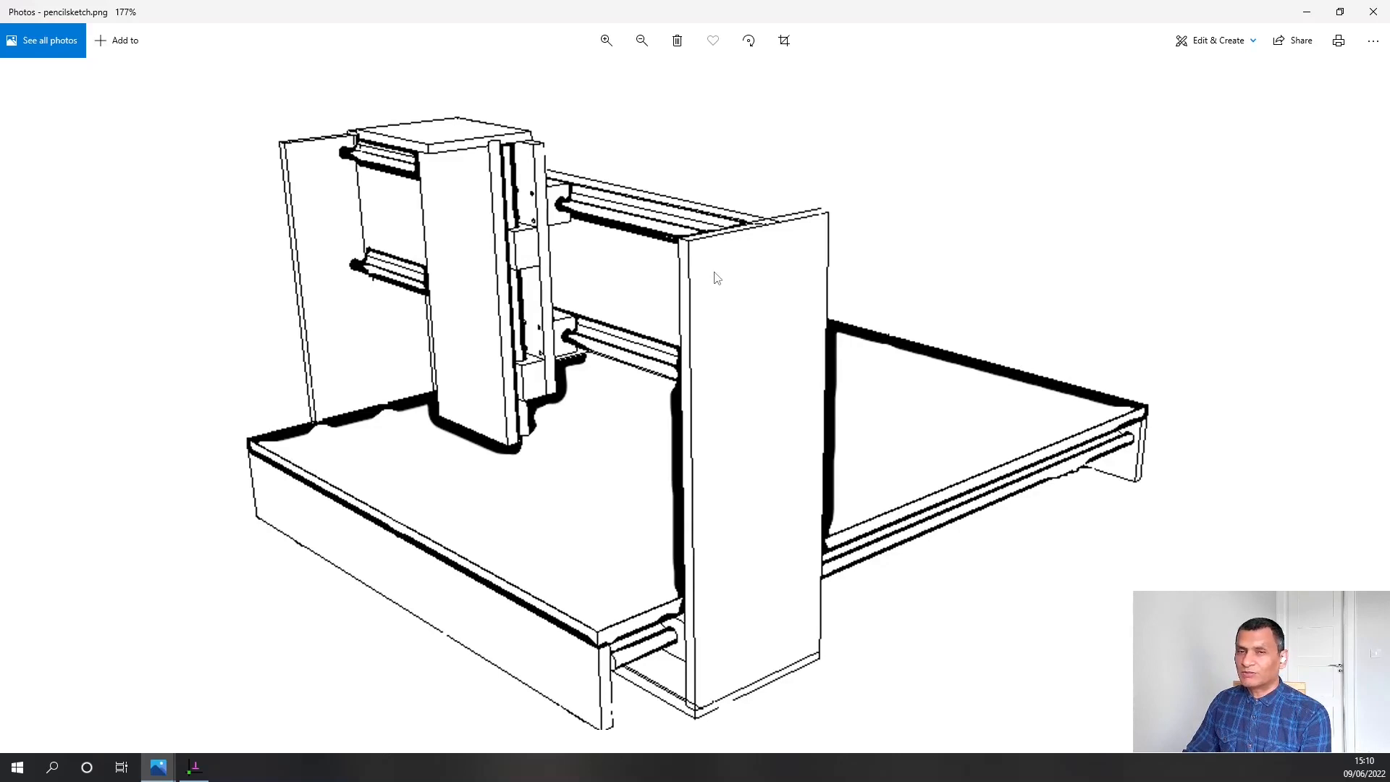
{"action": "left_click", "coordinate": [194, 766]}
{"action": "left_click", "coordinate": [424, 192]}
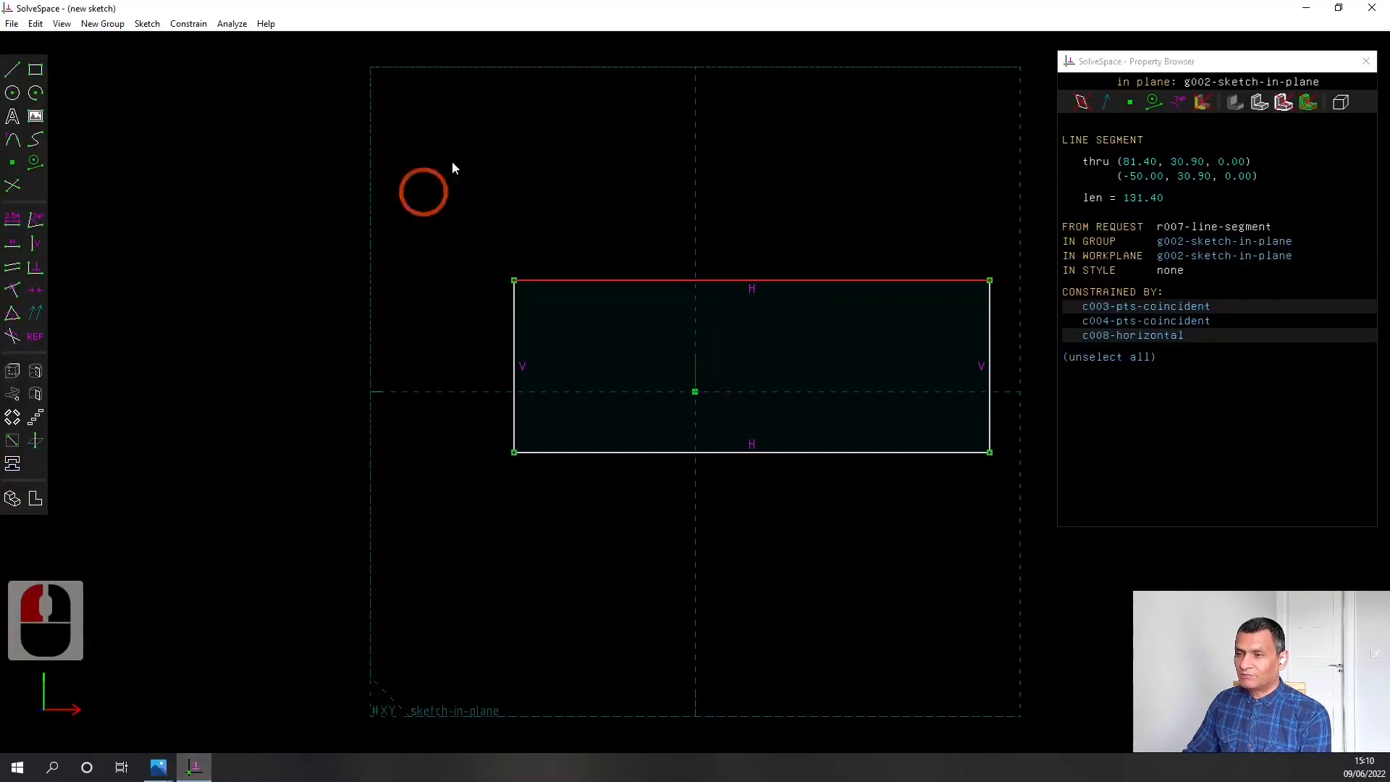
{"action": "left_click", "coordinate": [13, 218]}
{"action": "type", "text": "510"}
{"action": "key", "text": "Return"}
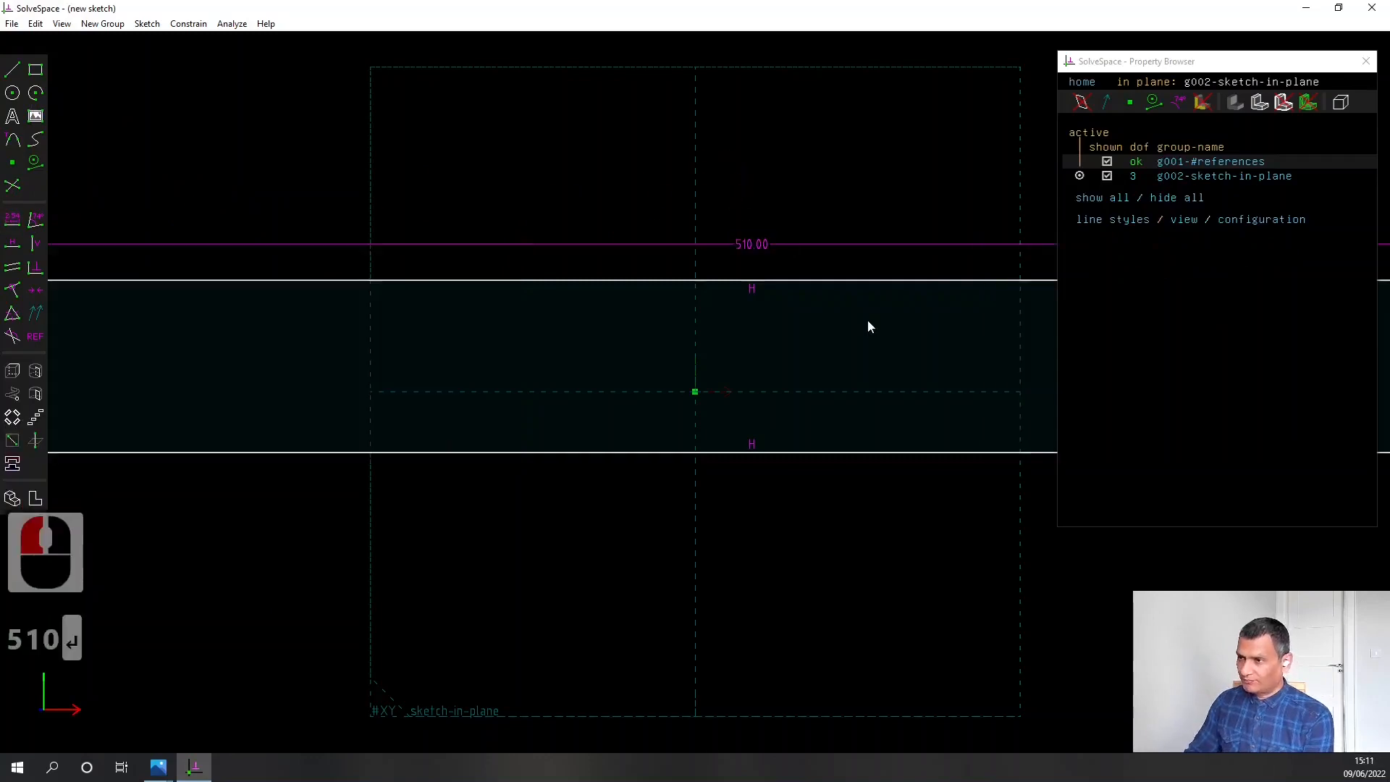
Constrain the rectangle's vertical side to a length of 120 mm
{"action": "scroll", "coordinate": [868, 327], "scroll_direction": "down", "scroll_amount": 6}
{"action": "right_click_drag", "start_coordinate": [869, 449], "coordinate": [471, 385]}
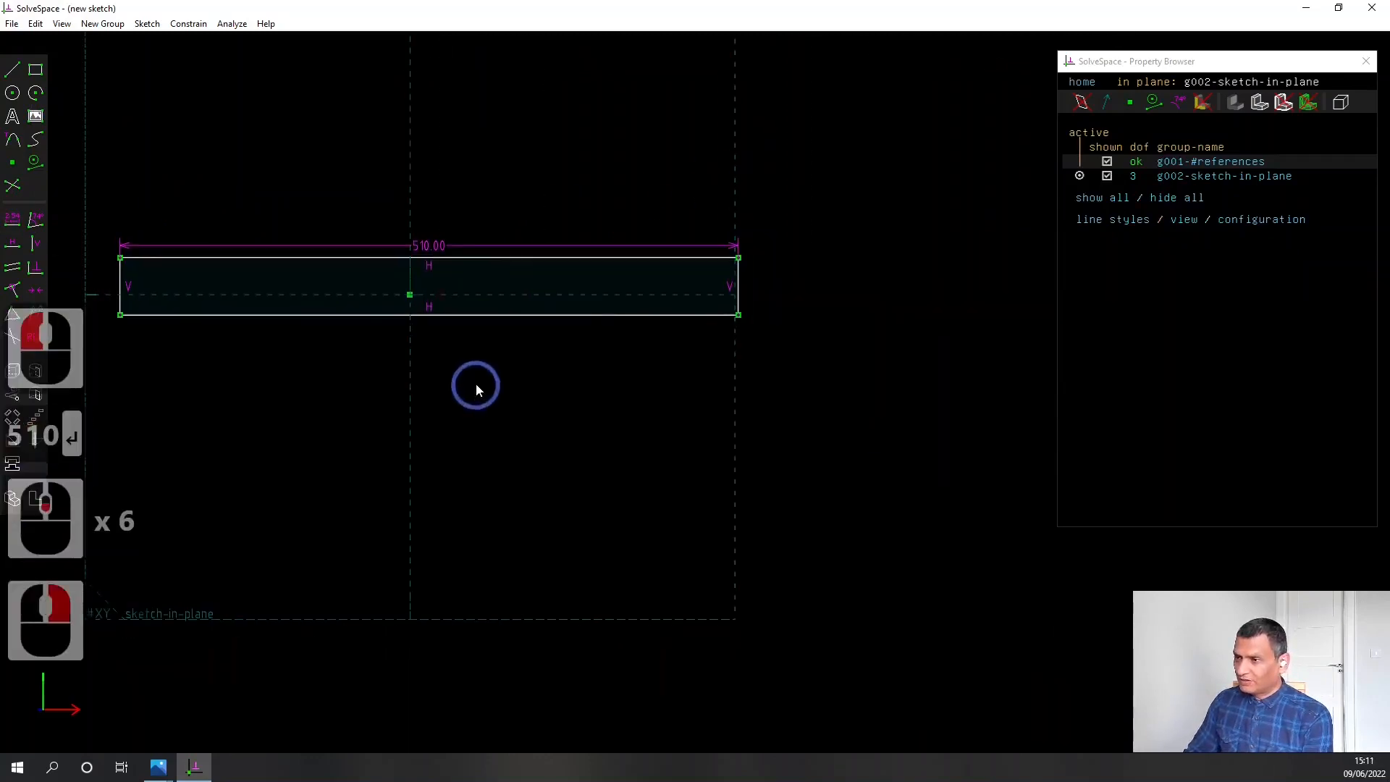
{"action": "left_click", "coordinate": [744, 287]}
{"action": "left_click", "coordinate": [13, 218]}
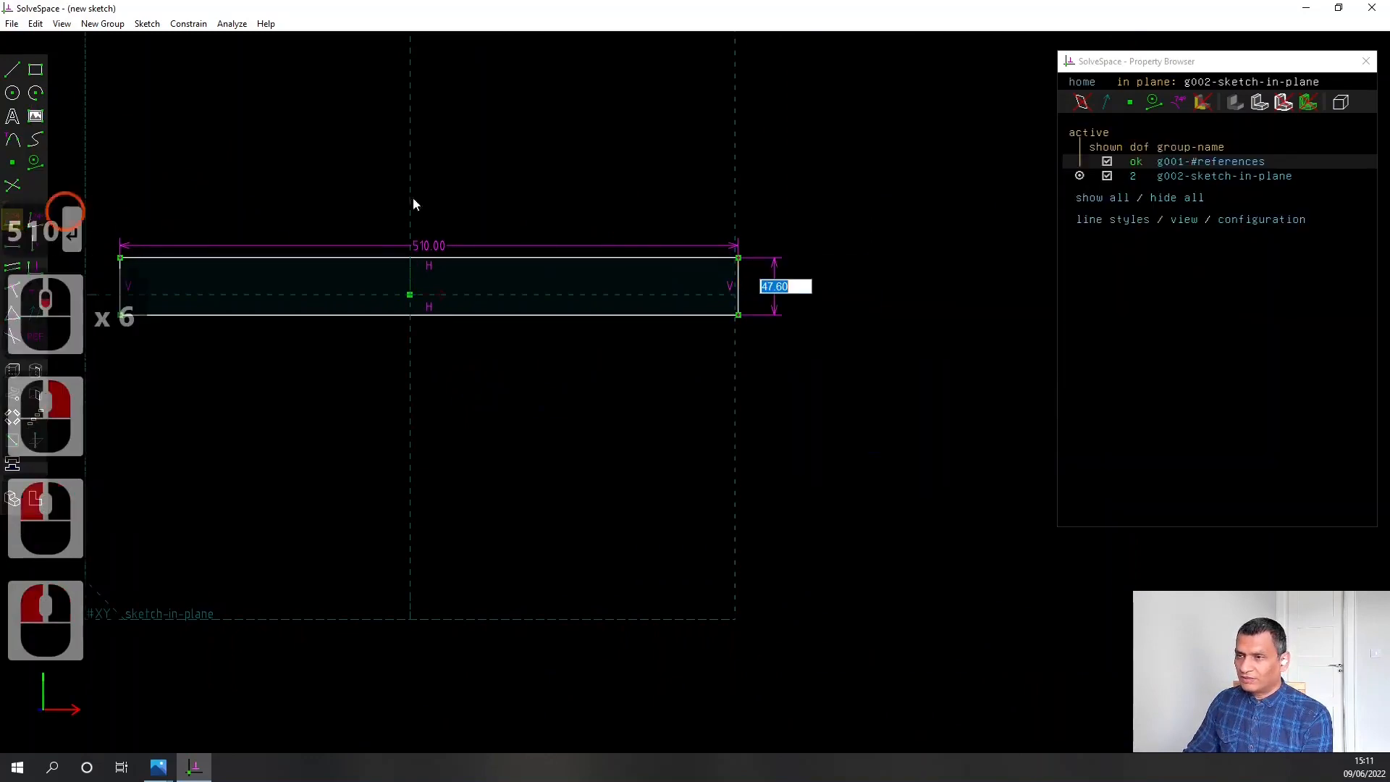
{"action": "type", "text": "120"}
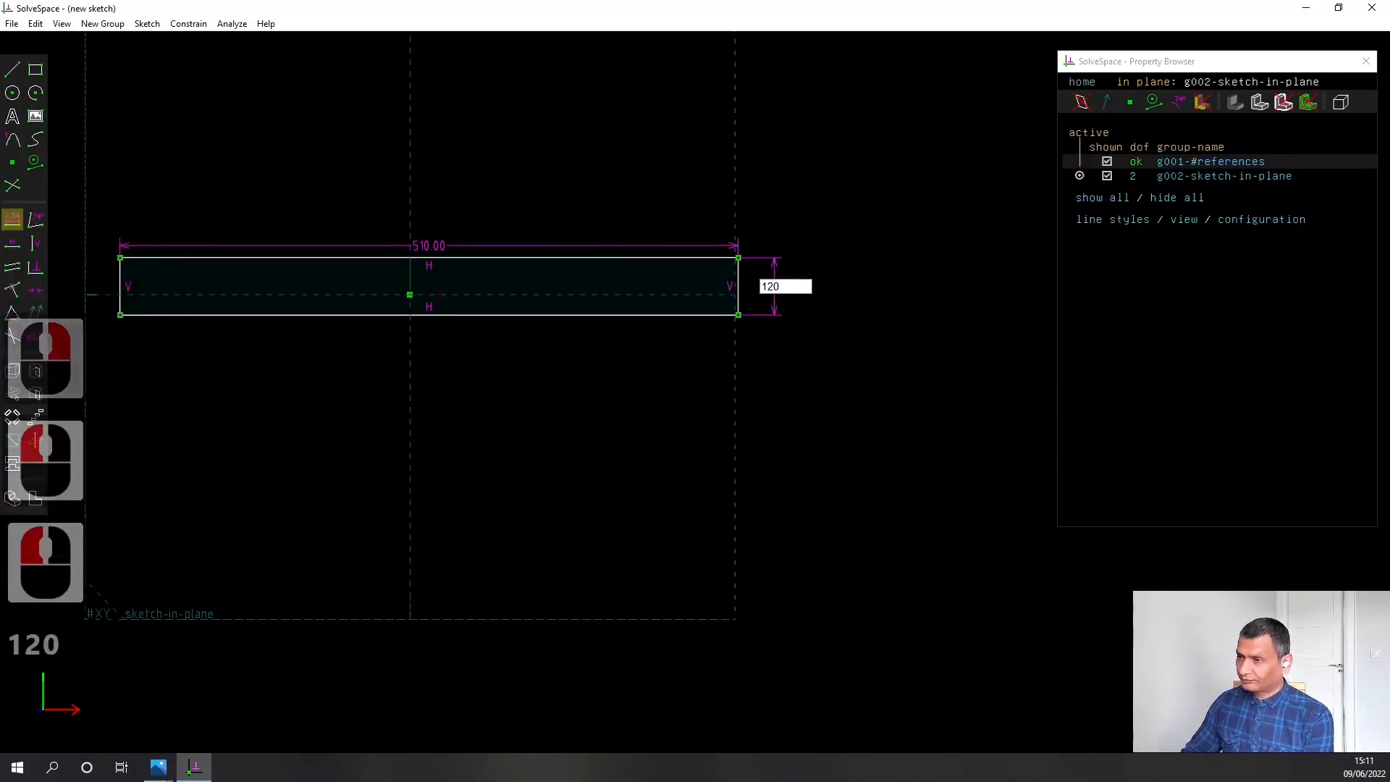
{"action": "key", "text": "Return"}
Extrude the rectangle and constrain the extrusion depth to 15 mm
{"action": "scroll", "coordinate": [412, 430], "scroll_direction": "down", "scroll_amount": 1}
{"action": "mouse_move", "coordinate": [411, 430]}
{"action": "right_mouse_down"}
{"action": "mouse_move", "coordinate": [365, 434]}
{"action": "mouse_move", "coordinate": [416, 428]}
{"action": "right_mouse_up"}
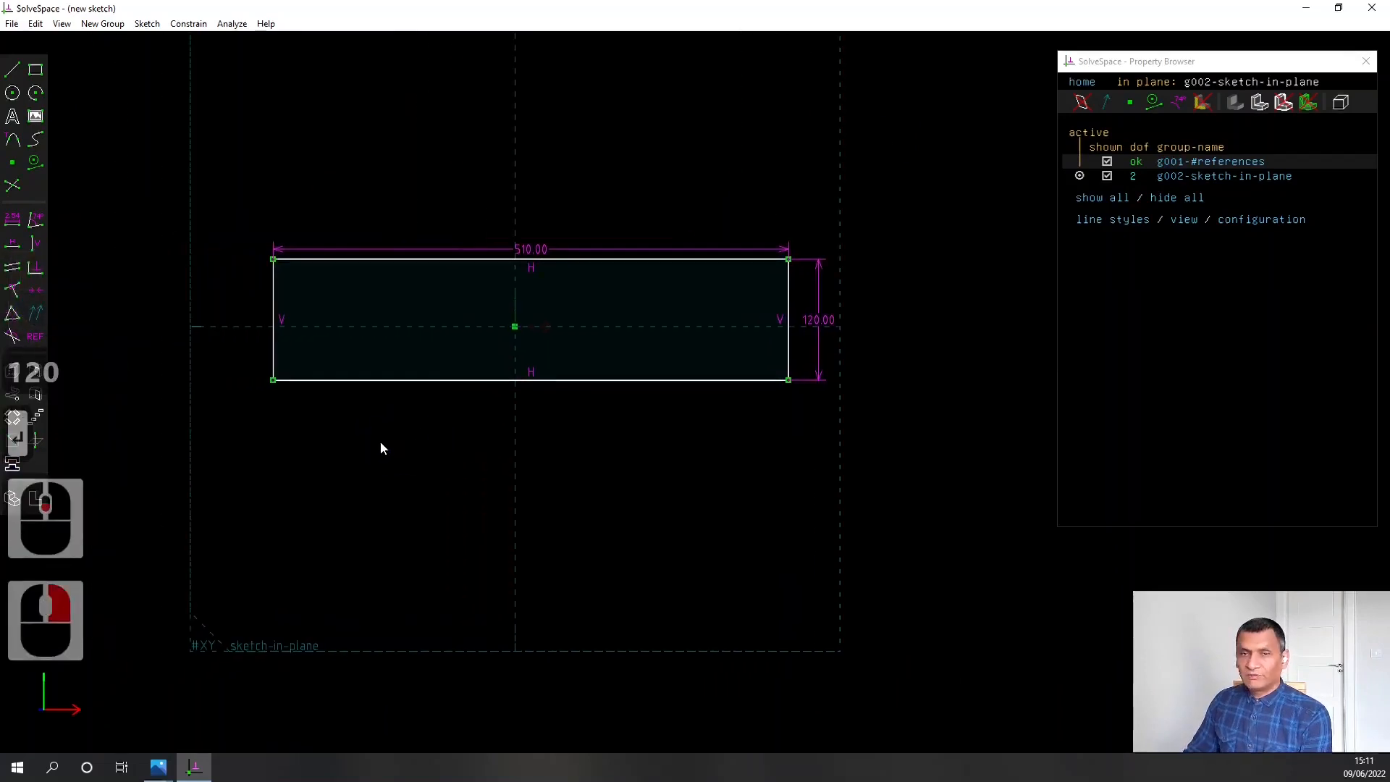
{"action": "left_click", "coordinate": [12, 371]}
{"action": "middle_click_drag", "start_coordinate": [198, 414], "coordinate": [326, 442]}
{"action": "left_click", "coordinate": [636, 396]}
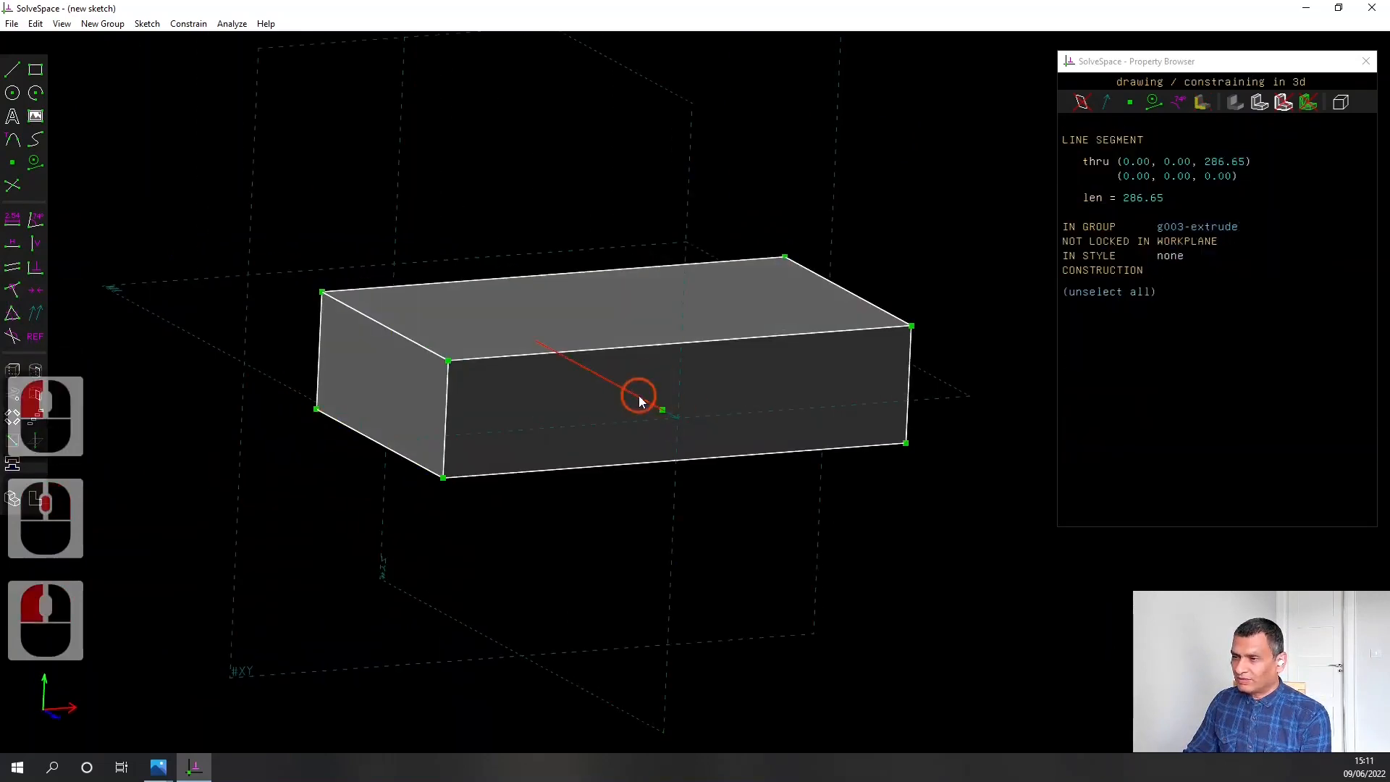
{"action": "left_click", "coordinate": [12, 219]}
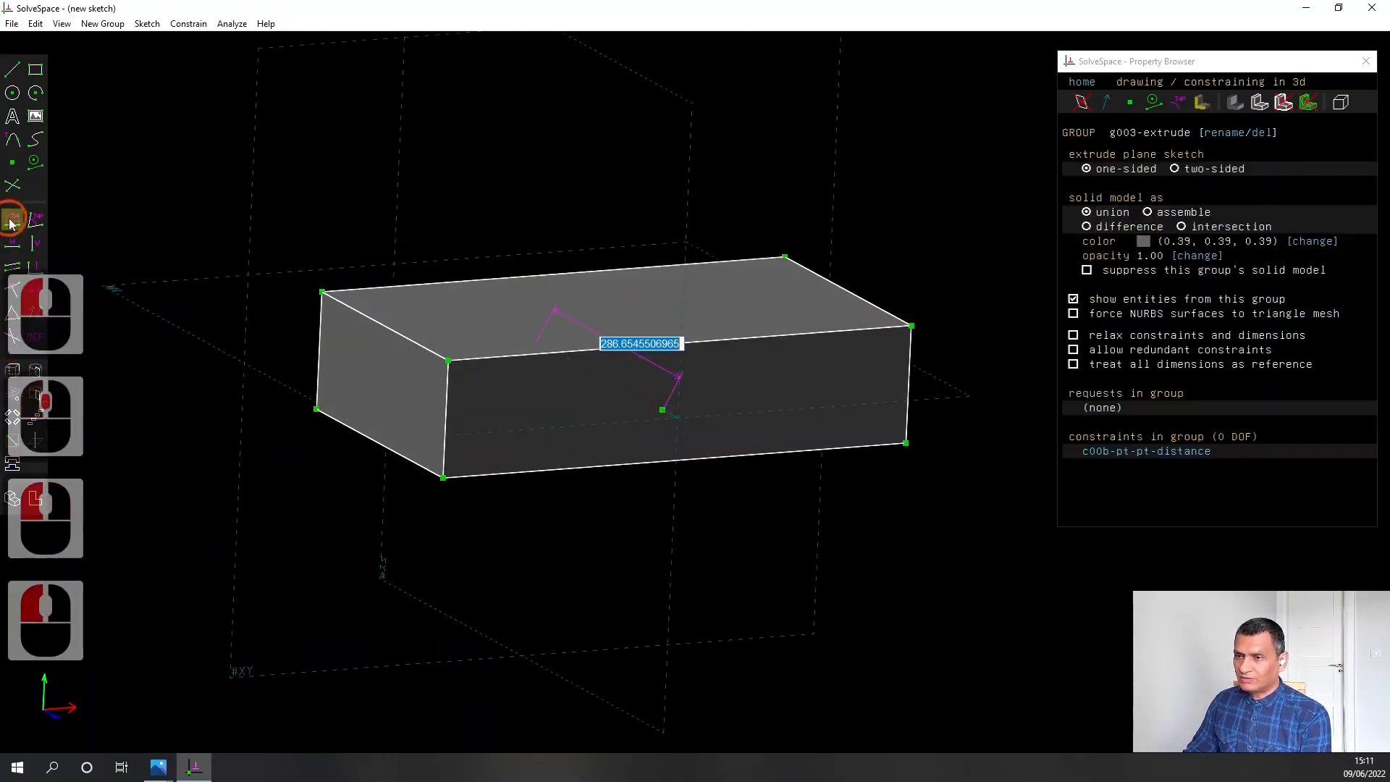
{"action": "type", "text": "15"}
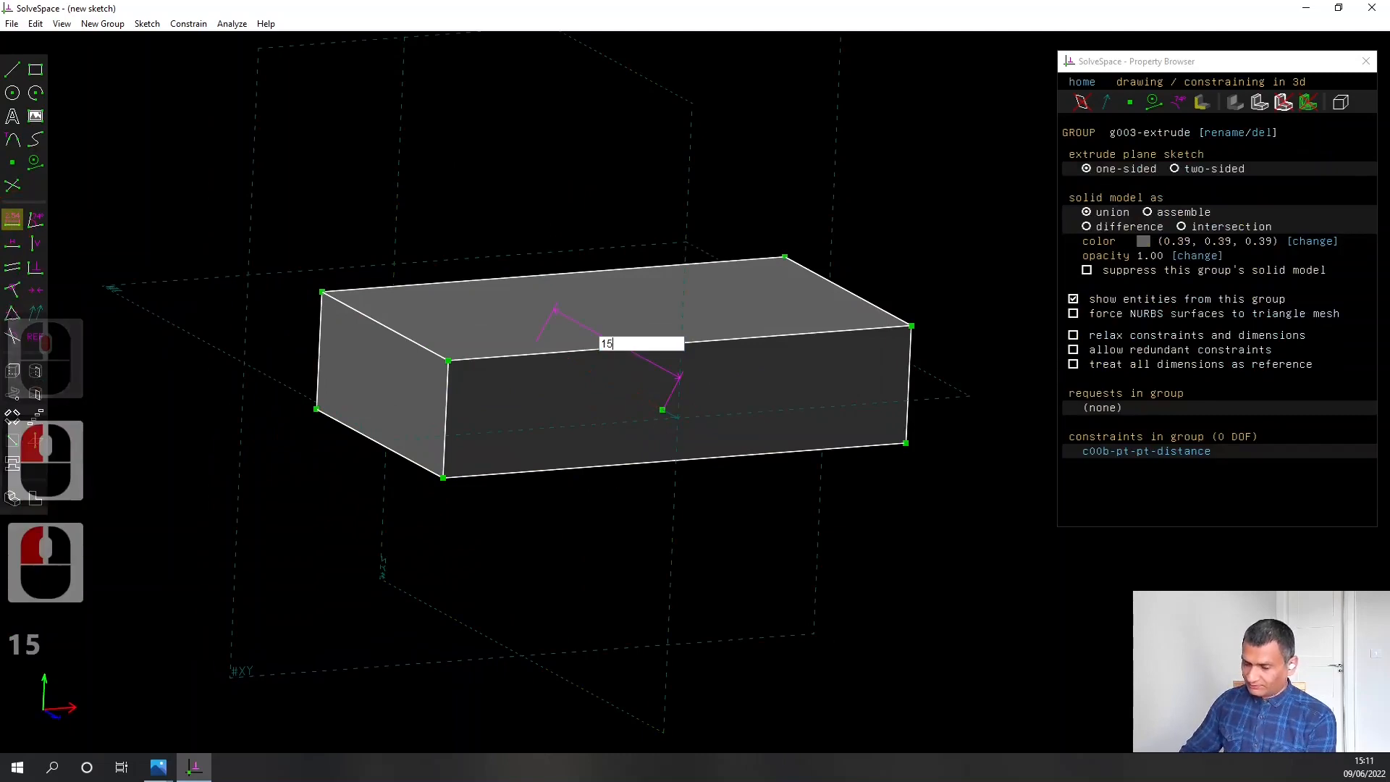
{"action": "key", "text": "Return"}
Create a new sketch workplane on the plate's front face, through the extruded origin point
{"action": "scroll", "coordinate": [326, 264], "scroll_direction": "up", "scroll_amount": 3}
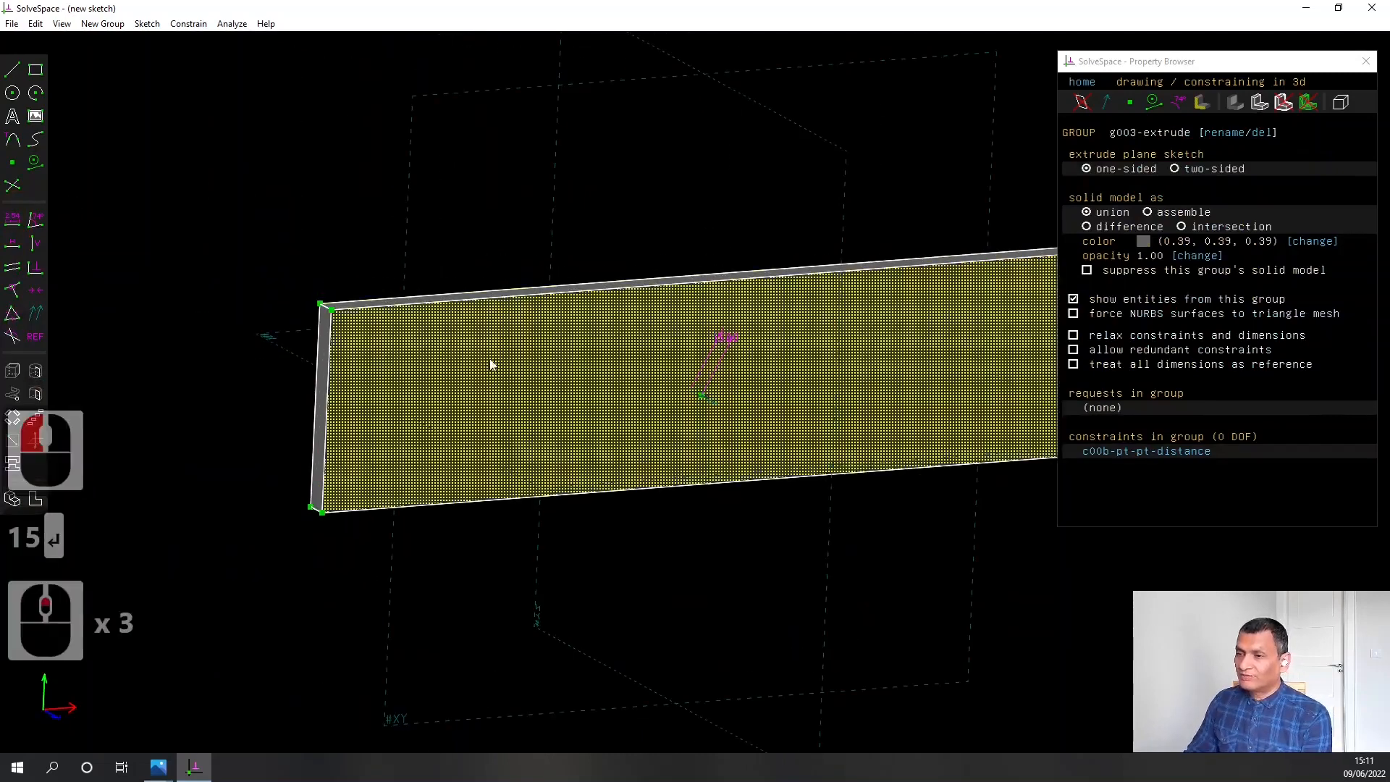
{"action": "right_click_drag", "start_coordinate": [735, 563], "coordinate": [640, 549]}
{"action": "scroll", "coordinate": [640, 543], "scroll_direction": "down", "scroll_amount": 1}
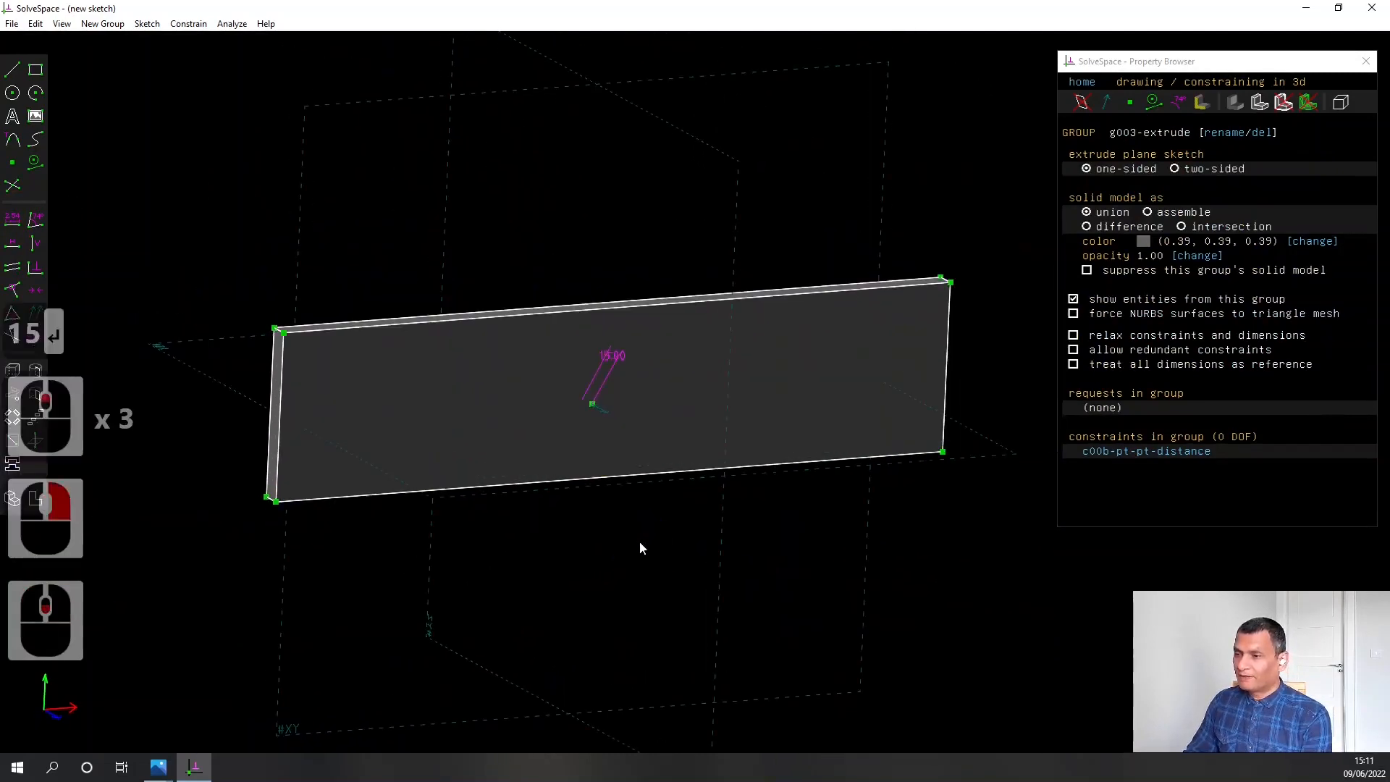
{"action": "key", "text": "w"}
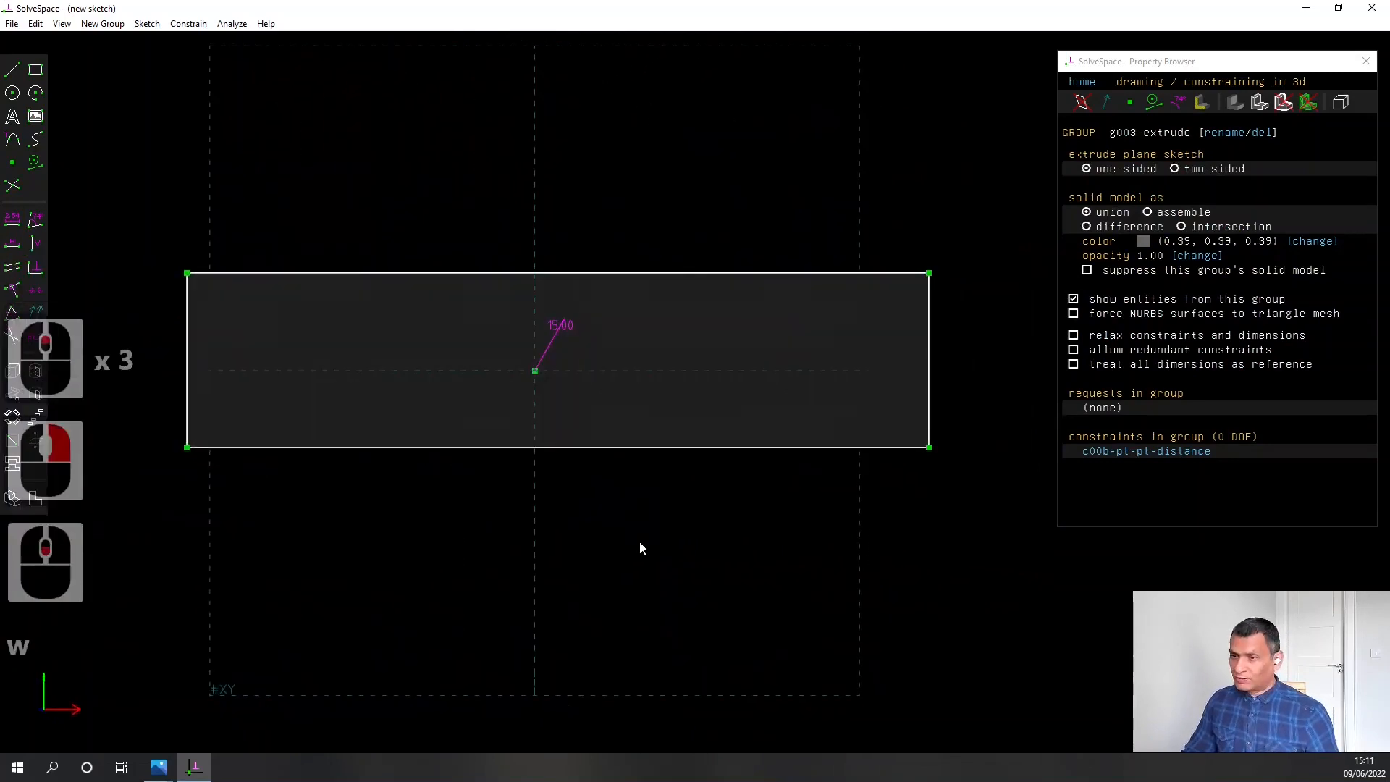
{"action": "right_click_drag", "start_coordinate": [364, 510], "coordinate": [491, 543]}
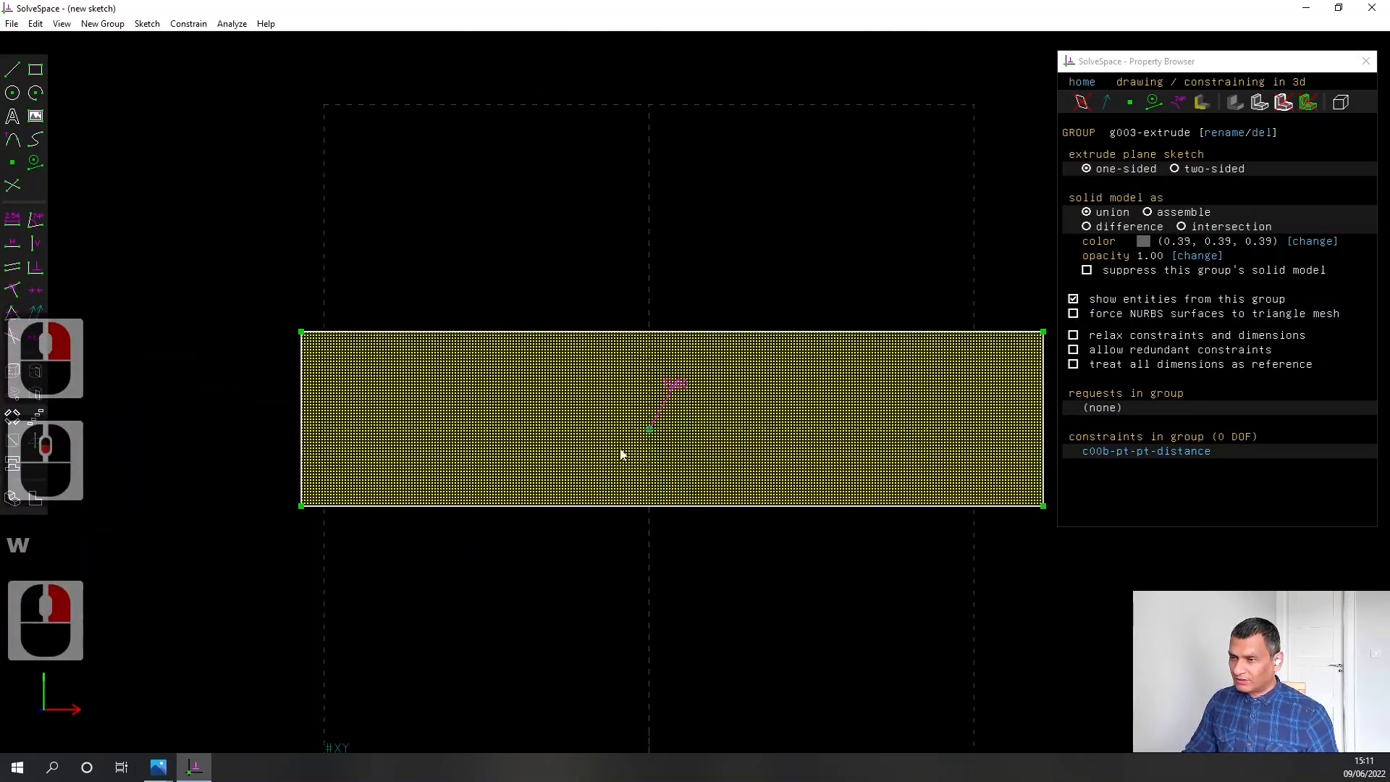
{"action": "middle_click_drag", "start_coordinate": [512, 549], "coordinate": [652, 487]}
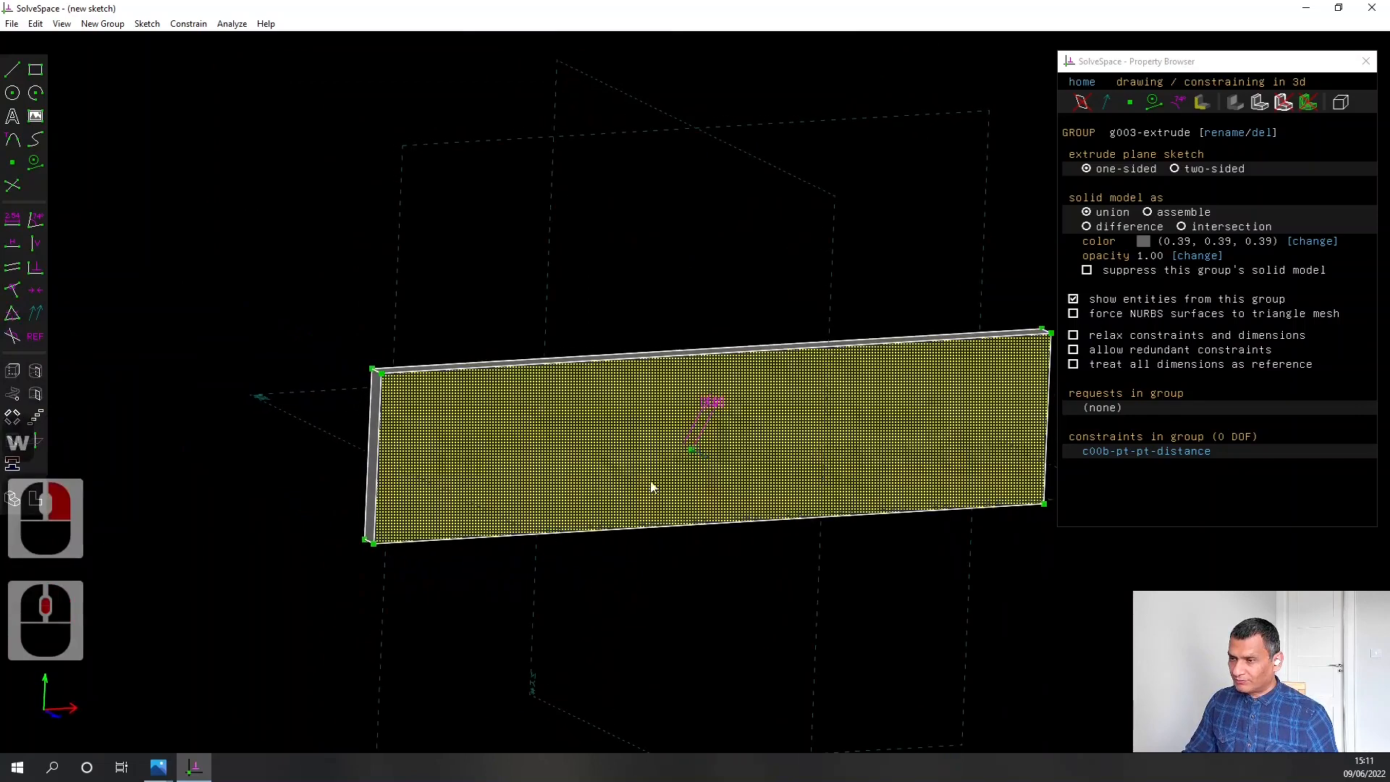
{"action": "left_click", "coordinate": [692, 451]}
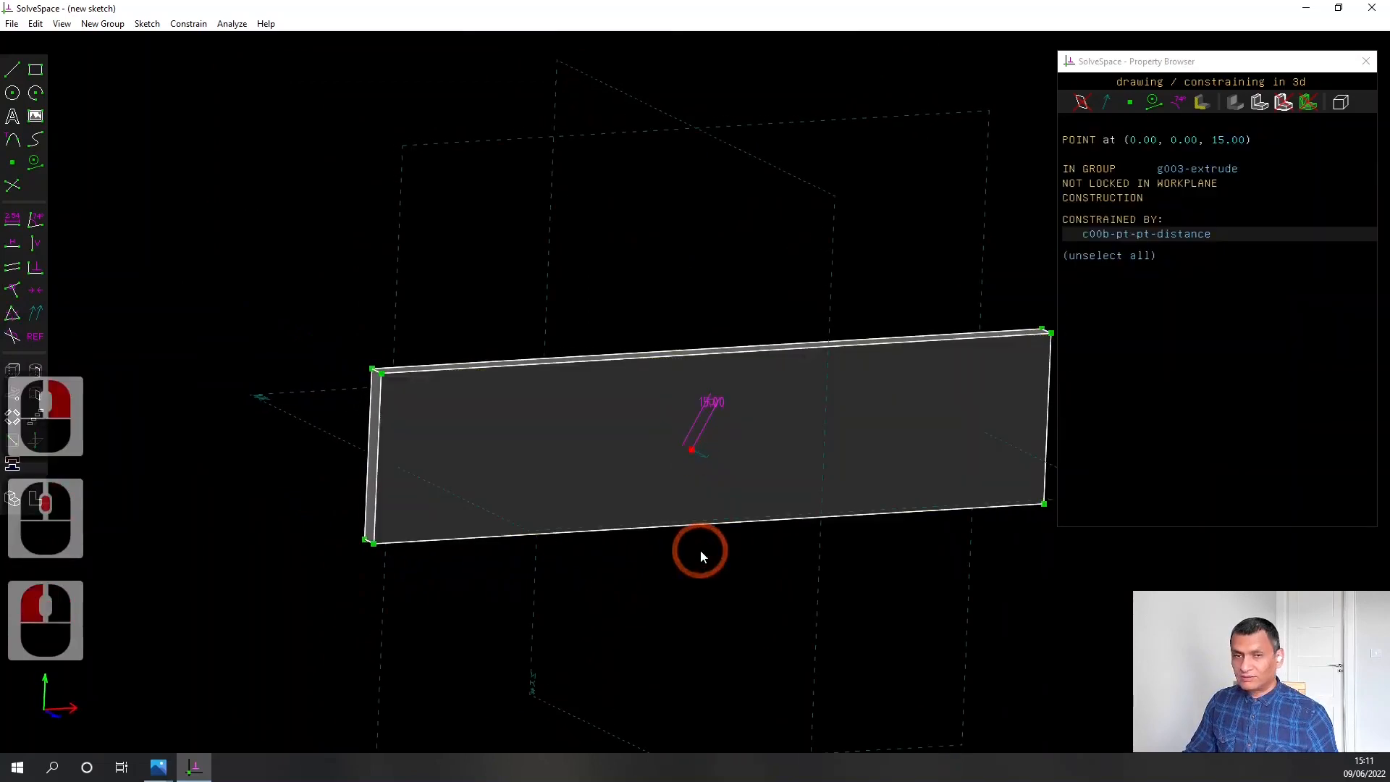
{"action": "right_click_drag", "start_coordinate": [746, 598], "coordinate": [662, 575]}
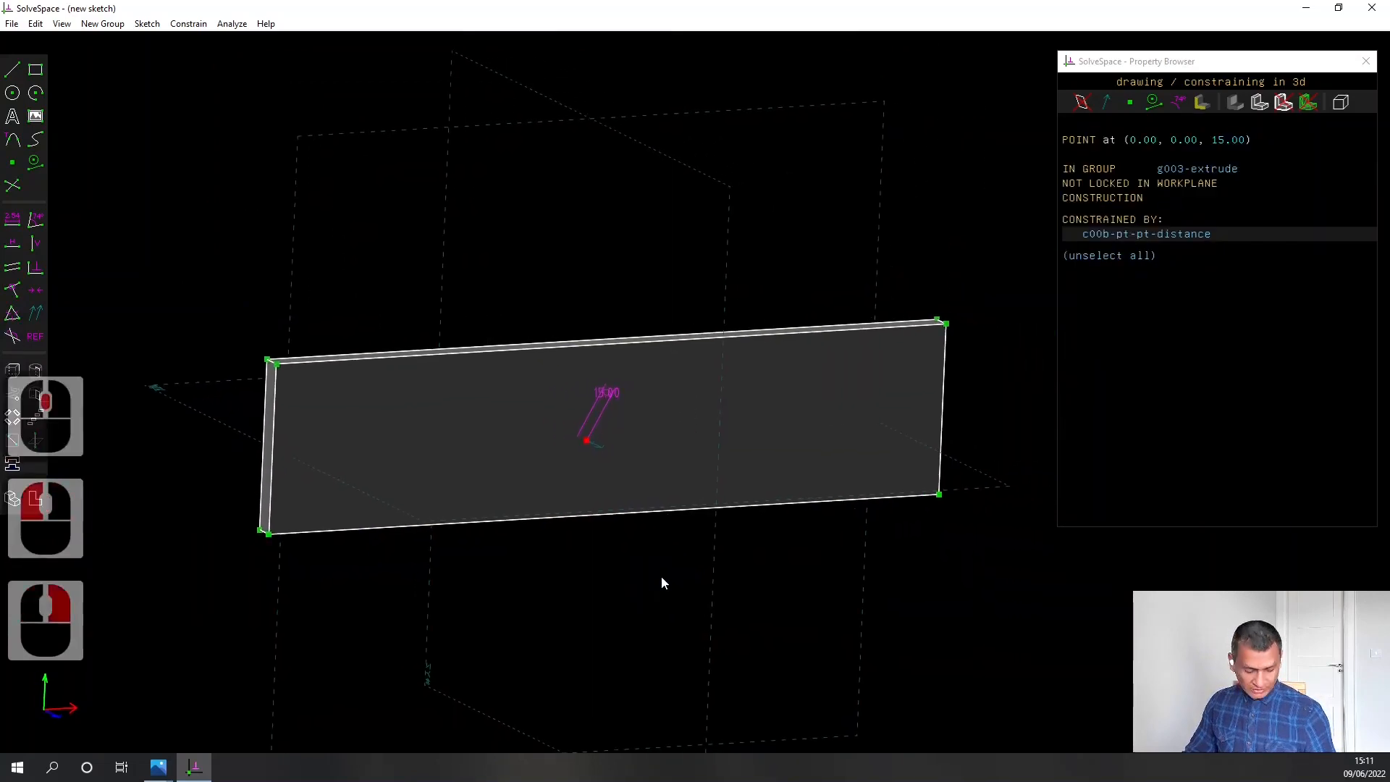
{"action": "key", "text": "shift+w"}
{"action": "right_click_drag", "start_coordinate": [859, 558], "coordinate": [766, 564]}
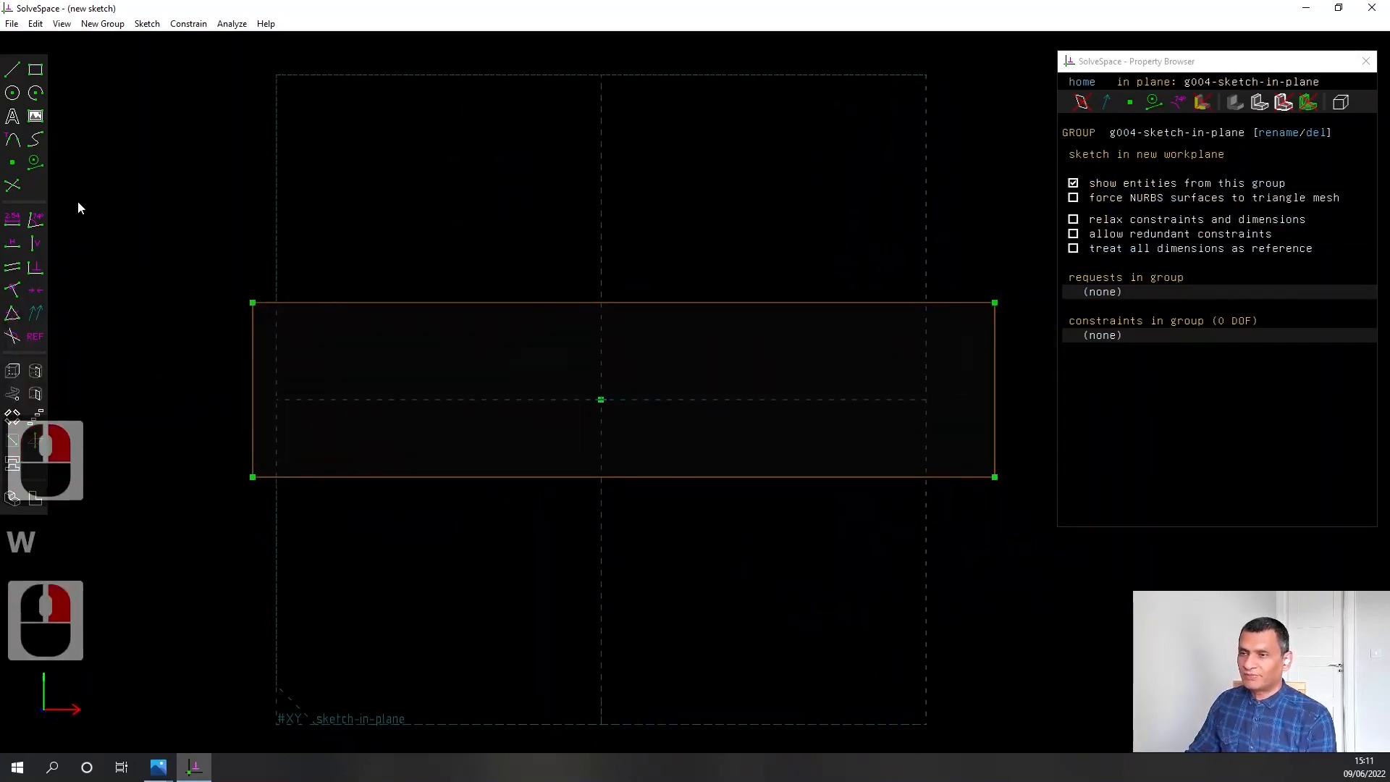
Sketch a circle about 16 mm in diameter near the upper-left corner of the plate's front face
{"action": "left_click", "coordinate": [12, 93]}
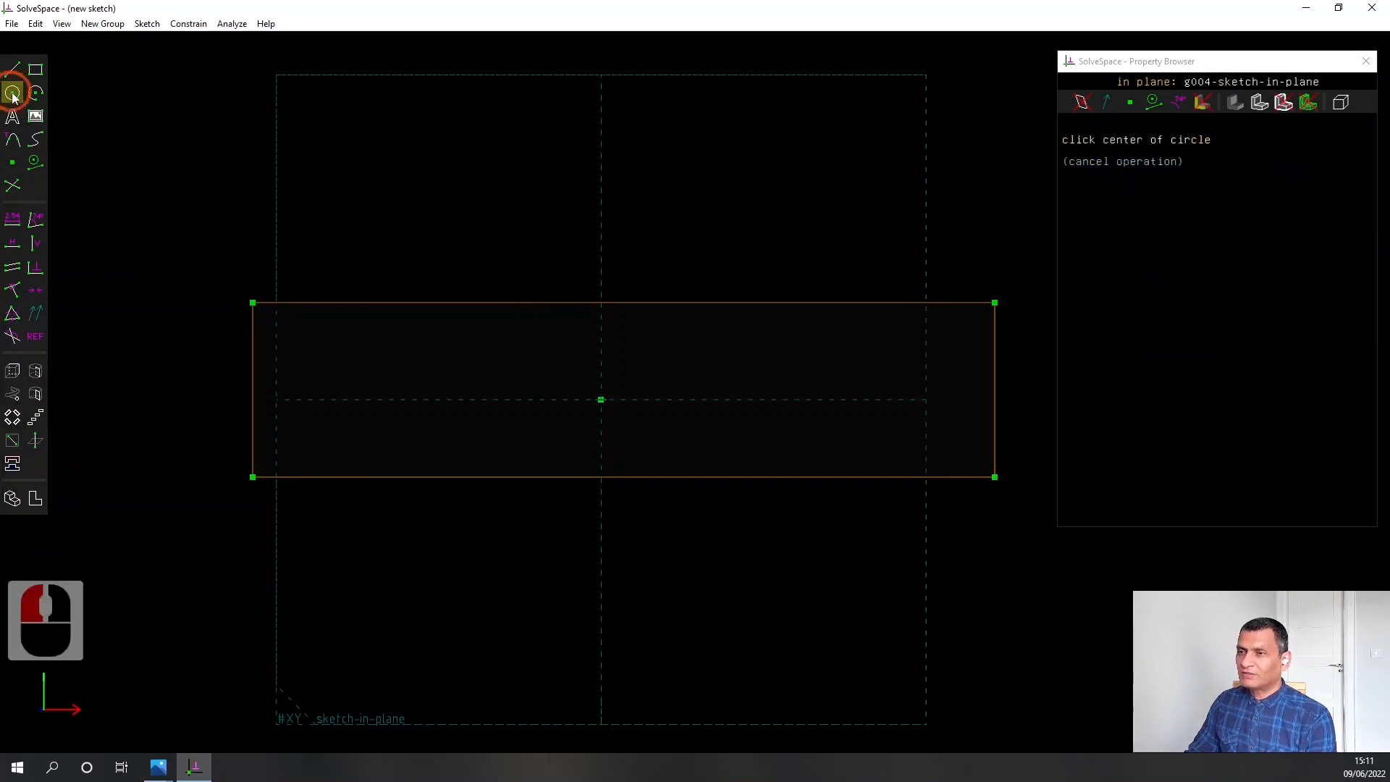
{"action": "left_click", "coordinate": [314, 320]}
{"action": "left_click", "coordinate": [322, 326]}
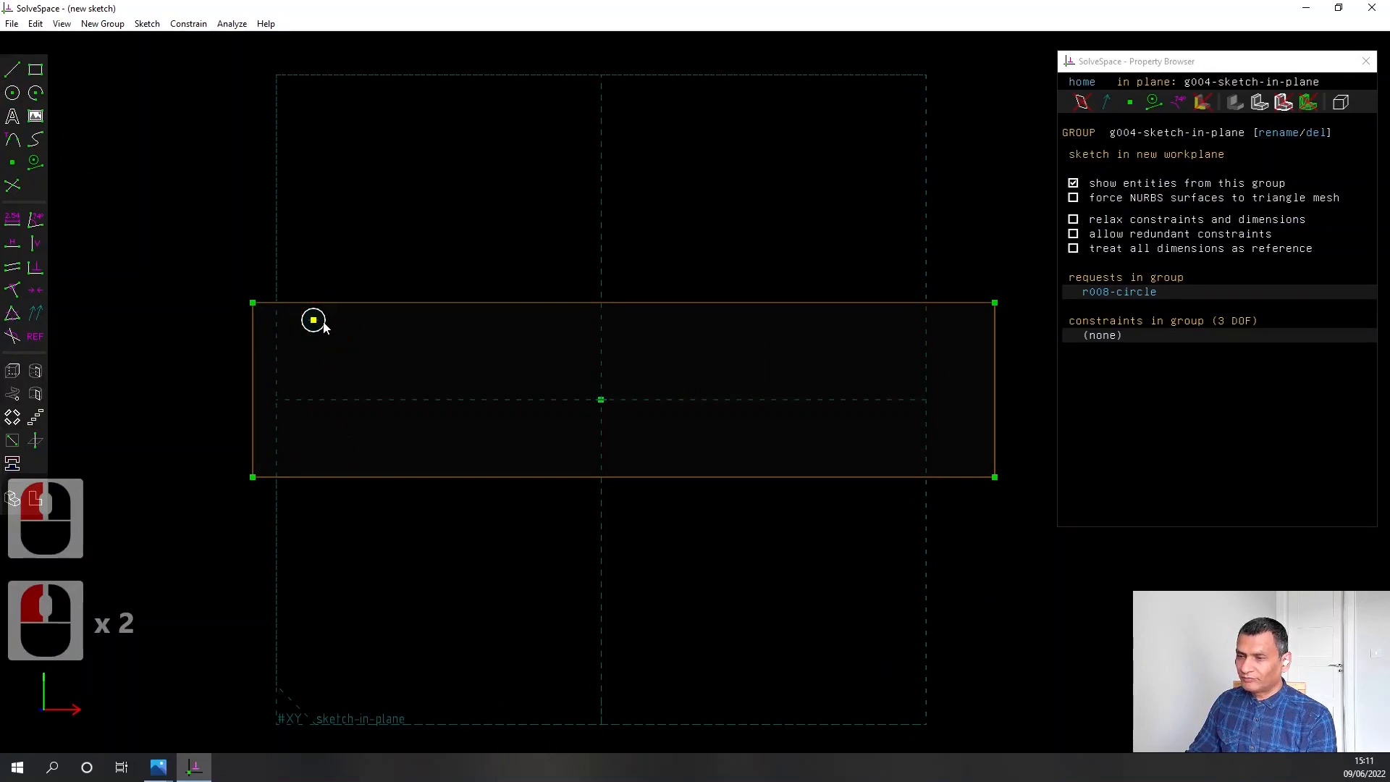
Examine the SBR12 rail and bearing hole dimensions in SB12RailsBearingDimensions1.jpg in Photos, and return to SolveSpace
{"action": "left_click", "coordinate": [157, 768]}
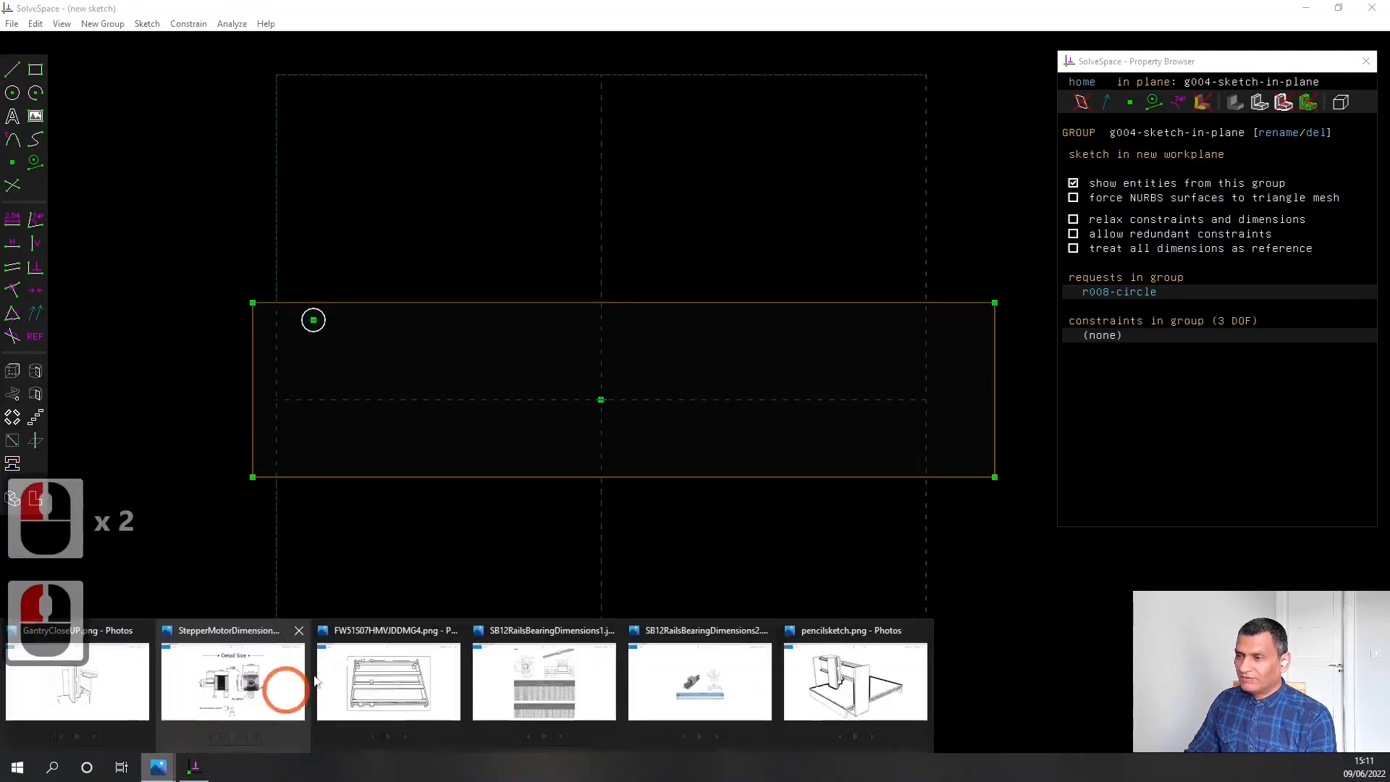
{"action": "left_click", "coordinate": [518, 670]}
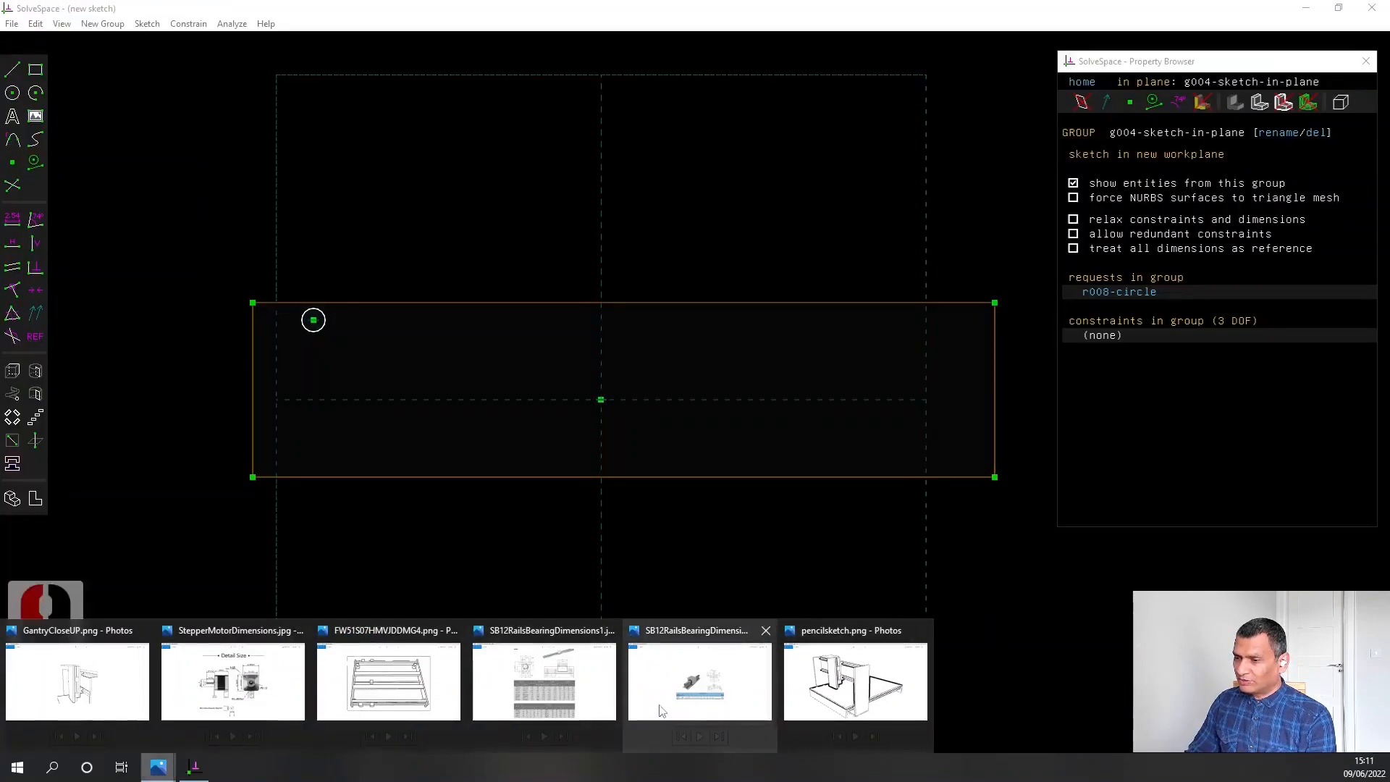
{"action": "left_click", "coordinate": [593, 681]}
{"action": "left_click", "coordinate": [818, 325]}
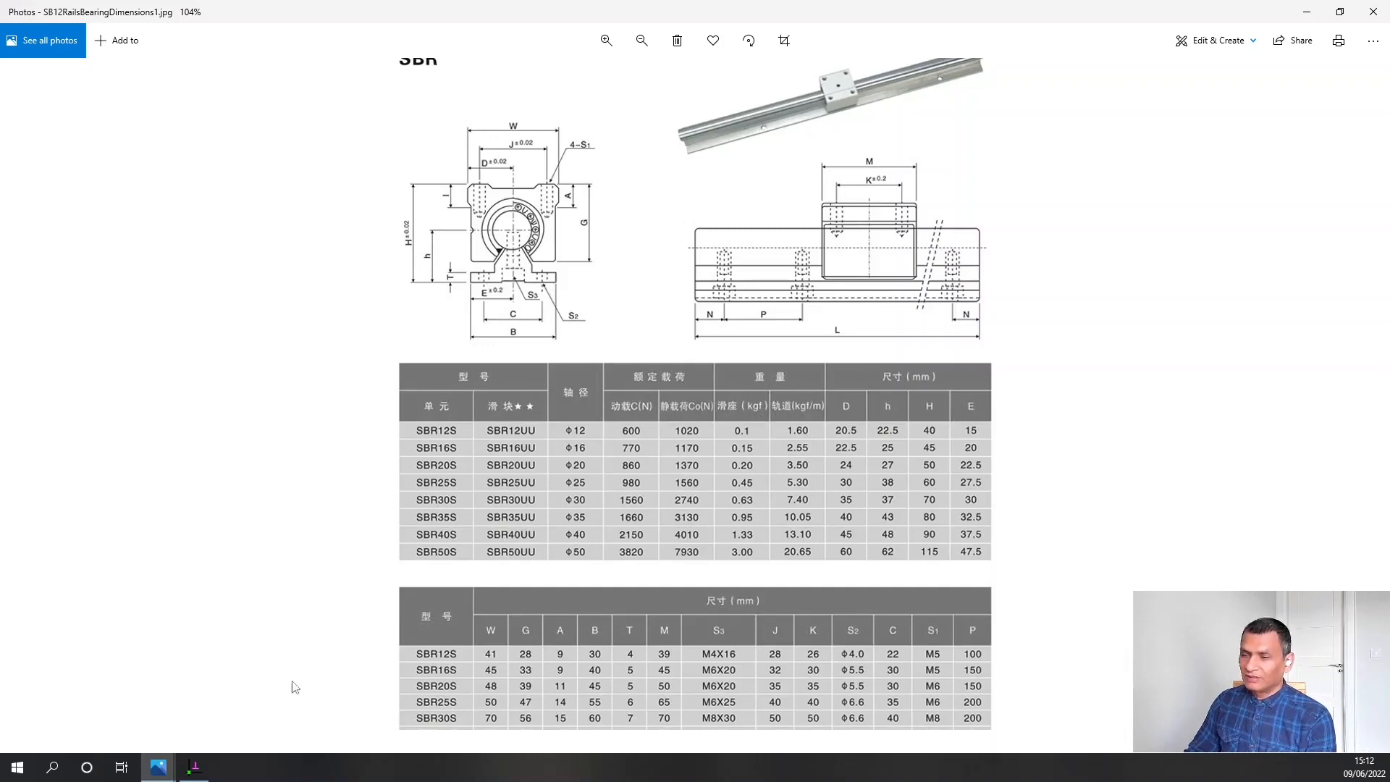
{"action": "left_click", "coordinate": [196, 768]}
{"action": "left_click", "coordinate": [453, 245]}
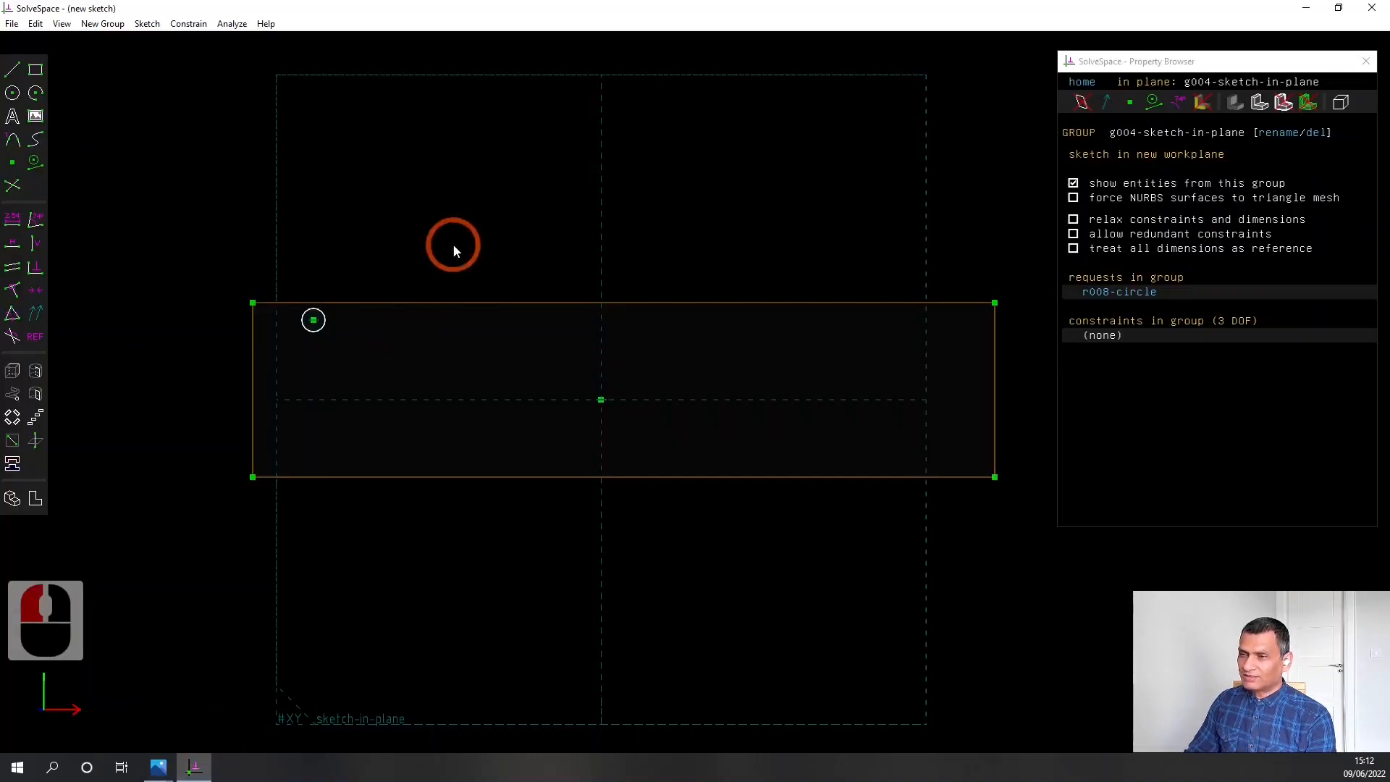
Constrain the circle's diameter to 2.5 mm
{"action": "left_click", "coordinate": [326, 322]}
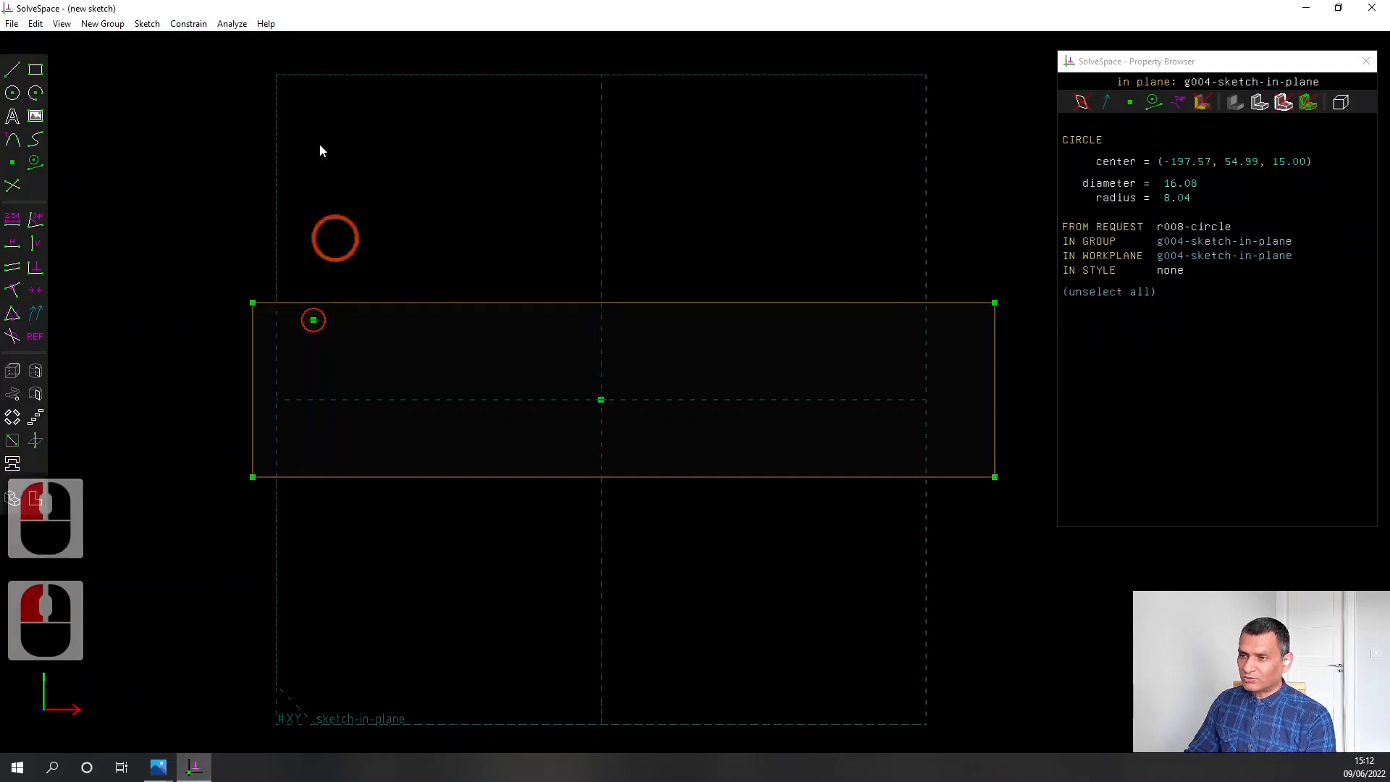
{"action": "left_click", "coordinate": [14, 223]}
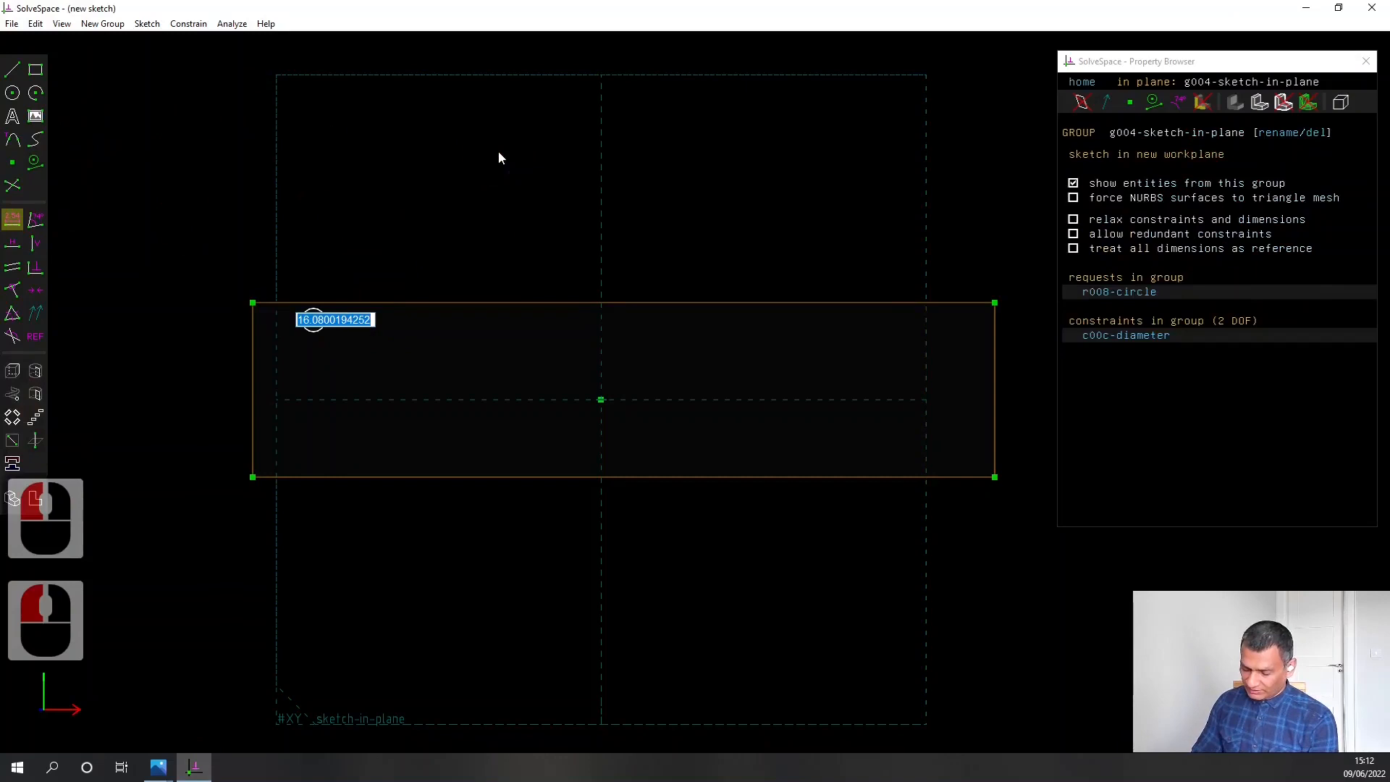
{"action": "type", "text": "2.00"}
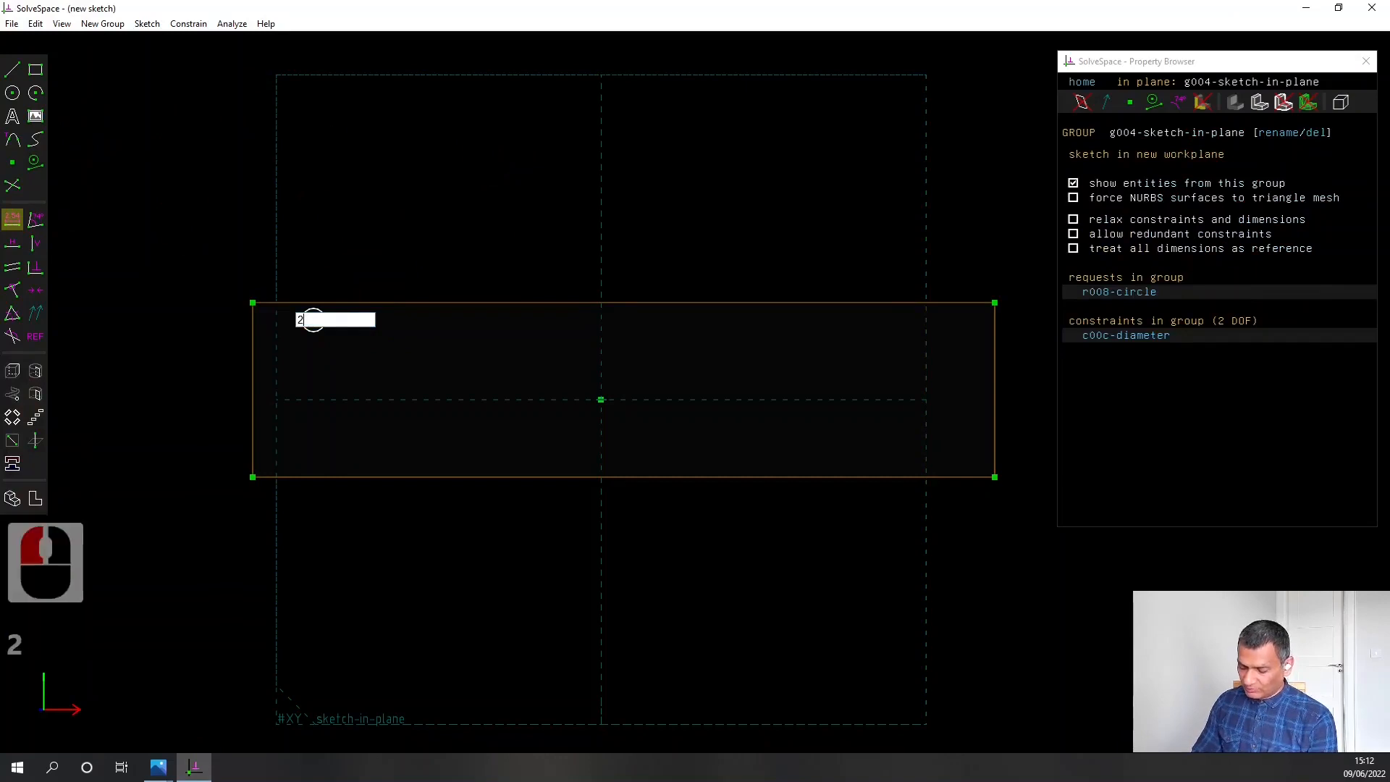
{"action": "key", "text": "BackSpace"}
{"action": "key", "text": "BackSpace"}
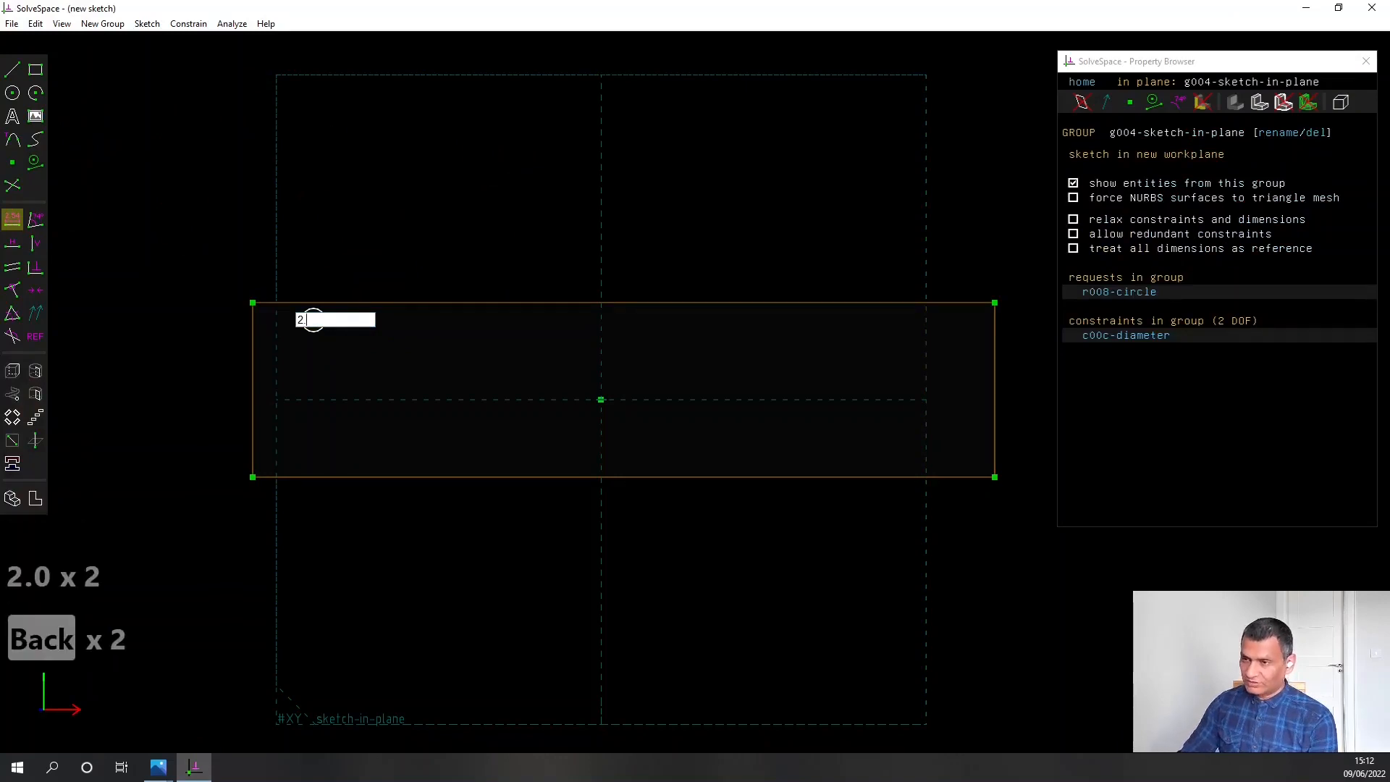
{"action": "type", "text": "5"}
{"action": "key", "text": "Return"}
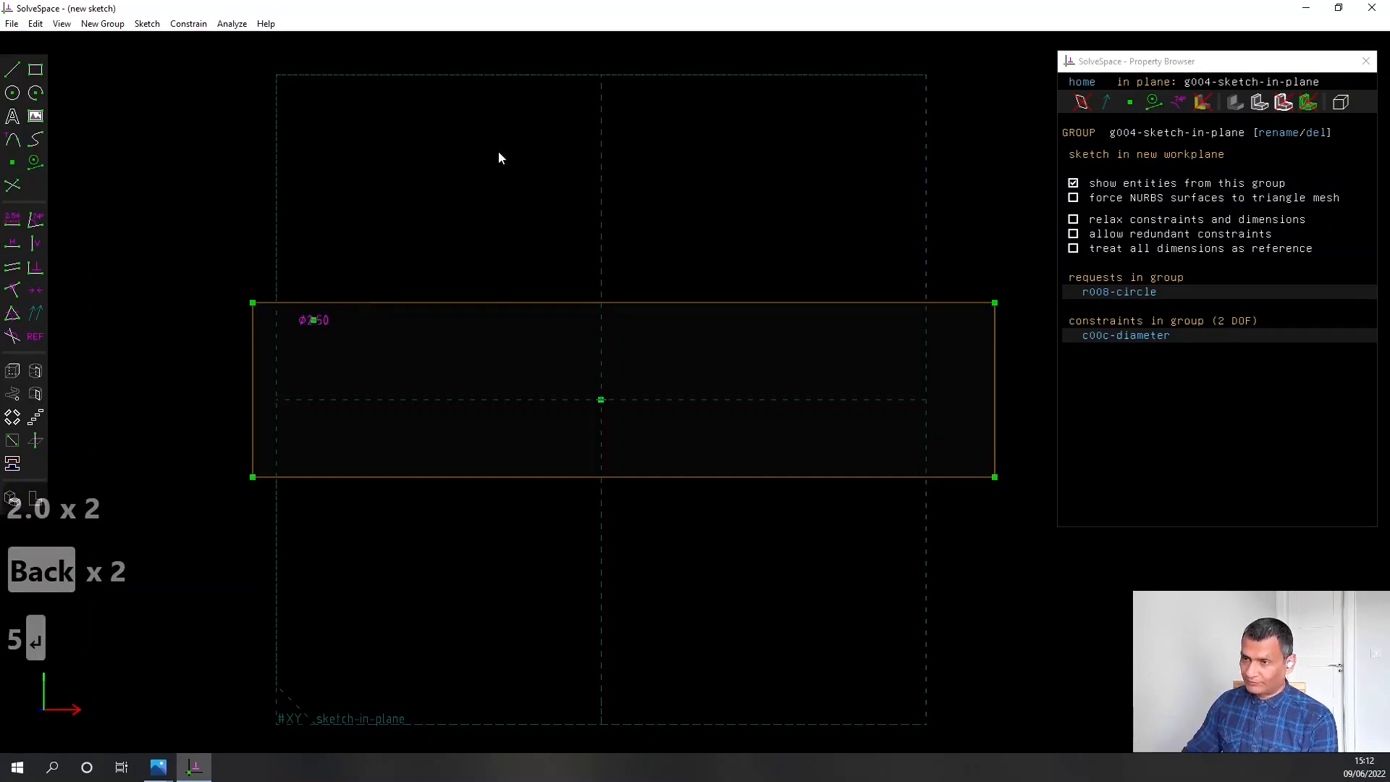
Move the diameter label clear of the circle and sketch a second circle about 3 mm in diameter just below it
{"action": "left_click_drag", "start_coordinate": [352, 317], "coordinate": [413, 326]}
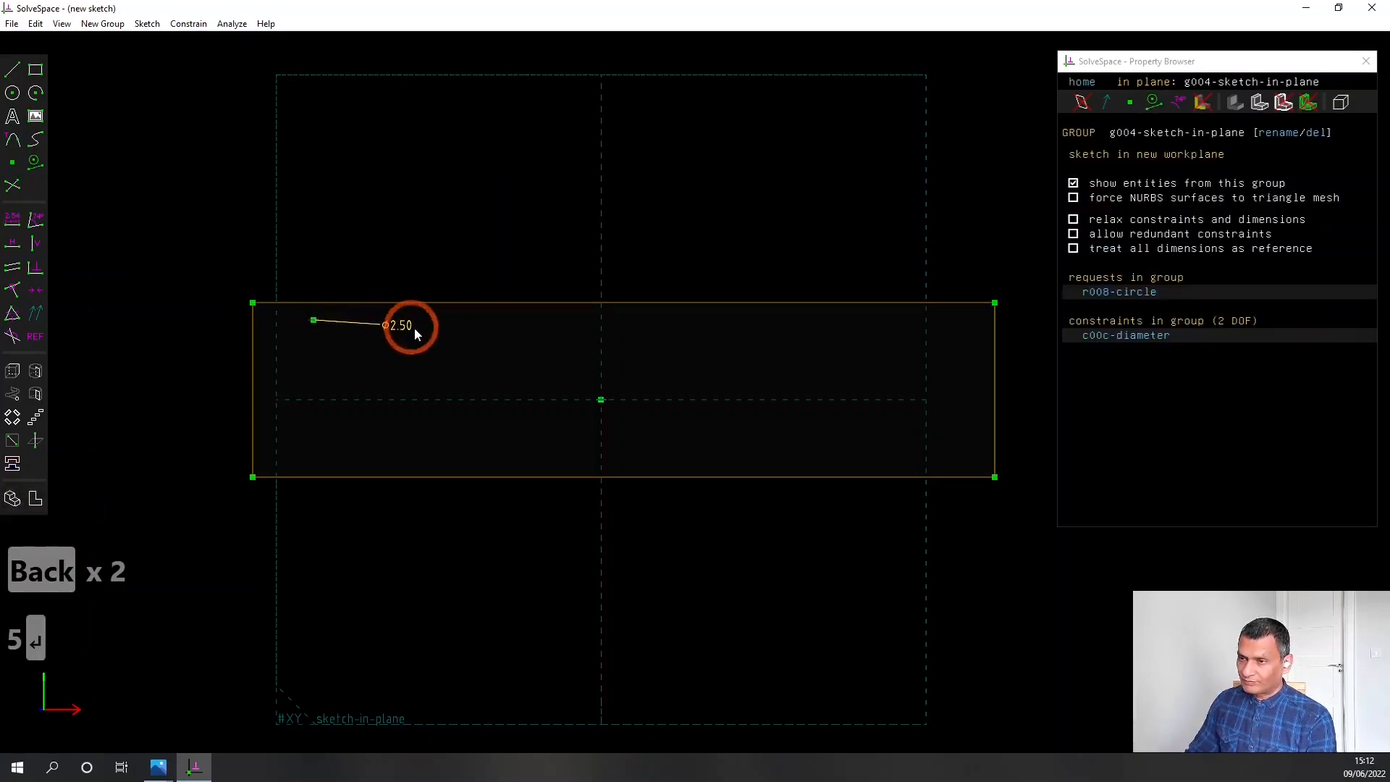
{"action": "scroll", "coordinate": [333, 330], "scroll_direction": "up", "scroll_amount": 5}
{"action": "scroll", "coordinate": [279, 333], "scroll_direction": "up", "scroll_amount": 4}
{"action": "right_click_drag", "start_coordinate": [280, 333], "coordinate": [404, 318]}
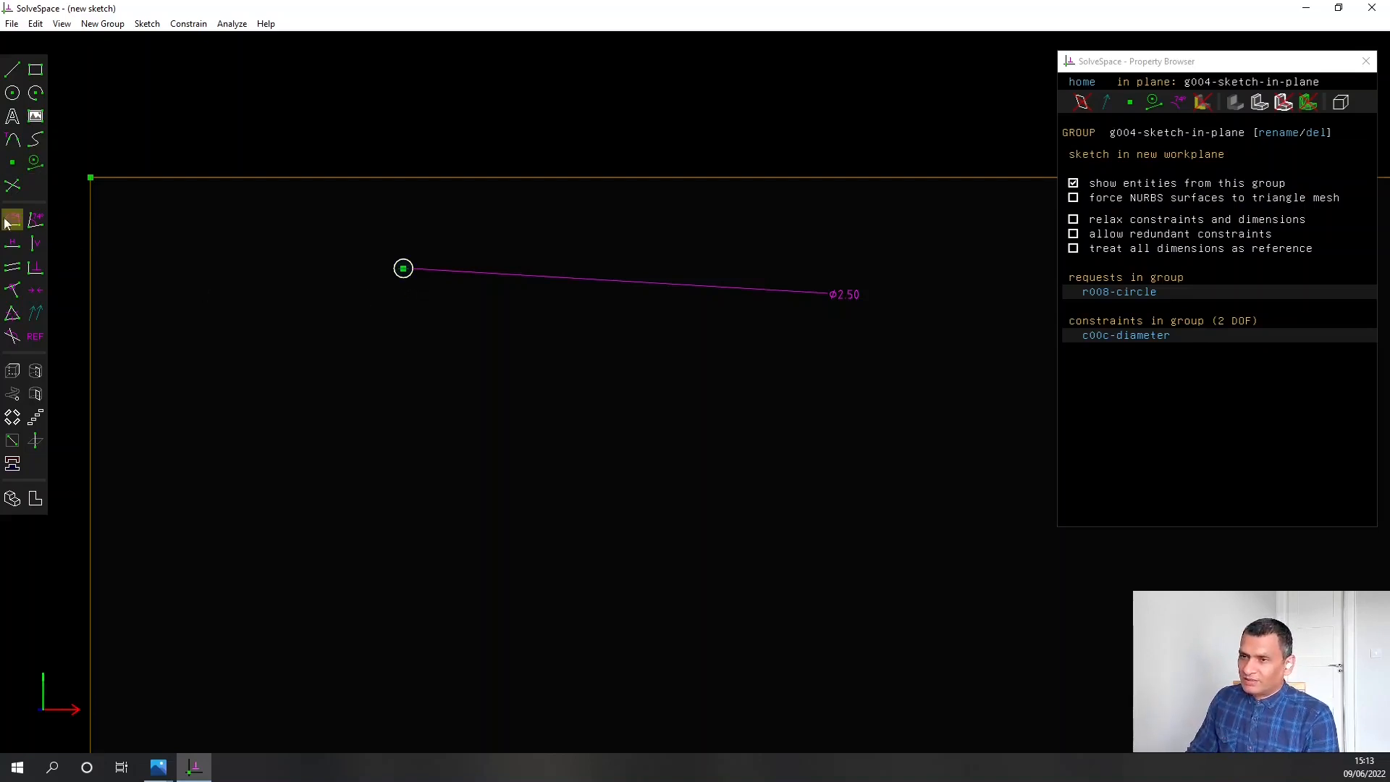
{"action": "left_click", "coordinate": [12, 93]}
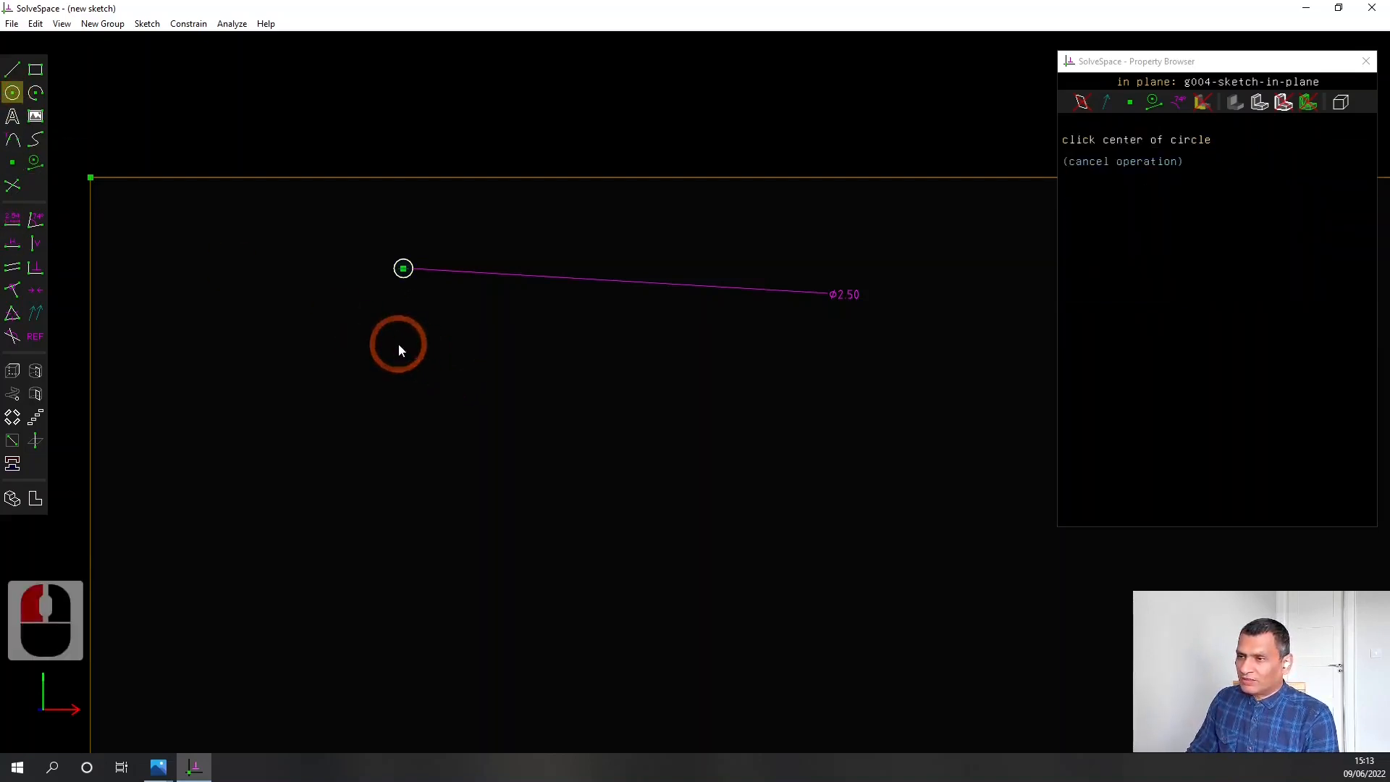
{"action": "left_click", "coordinate": [398, 337]}
{"action": "left_click", "coordinate": [410, 334]}
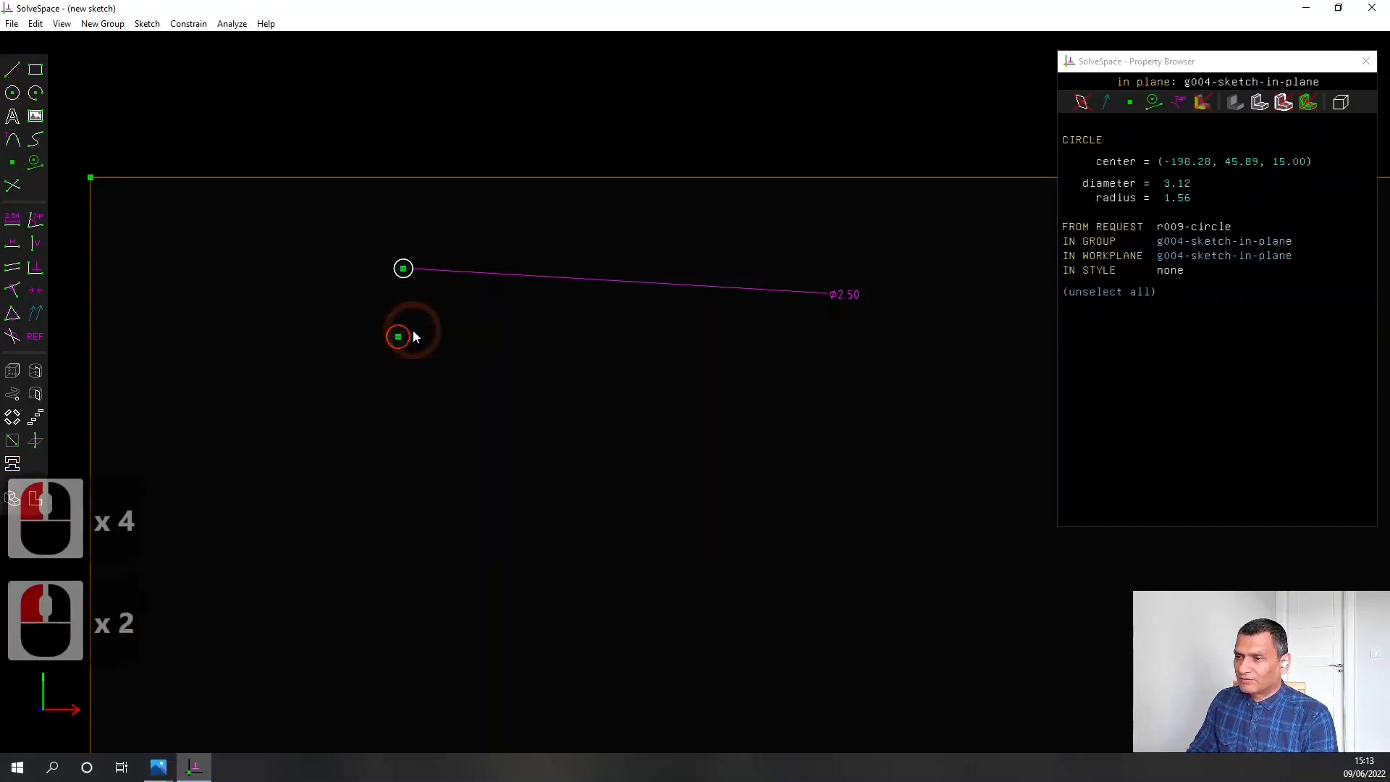
Constrain the two circles to equal radius and align their centres vertically
{"action": "left_click", "coordinate": [409, 277]}
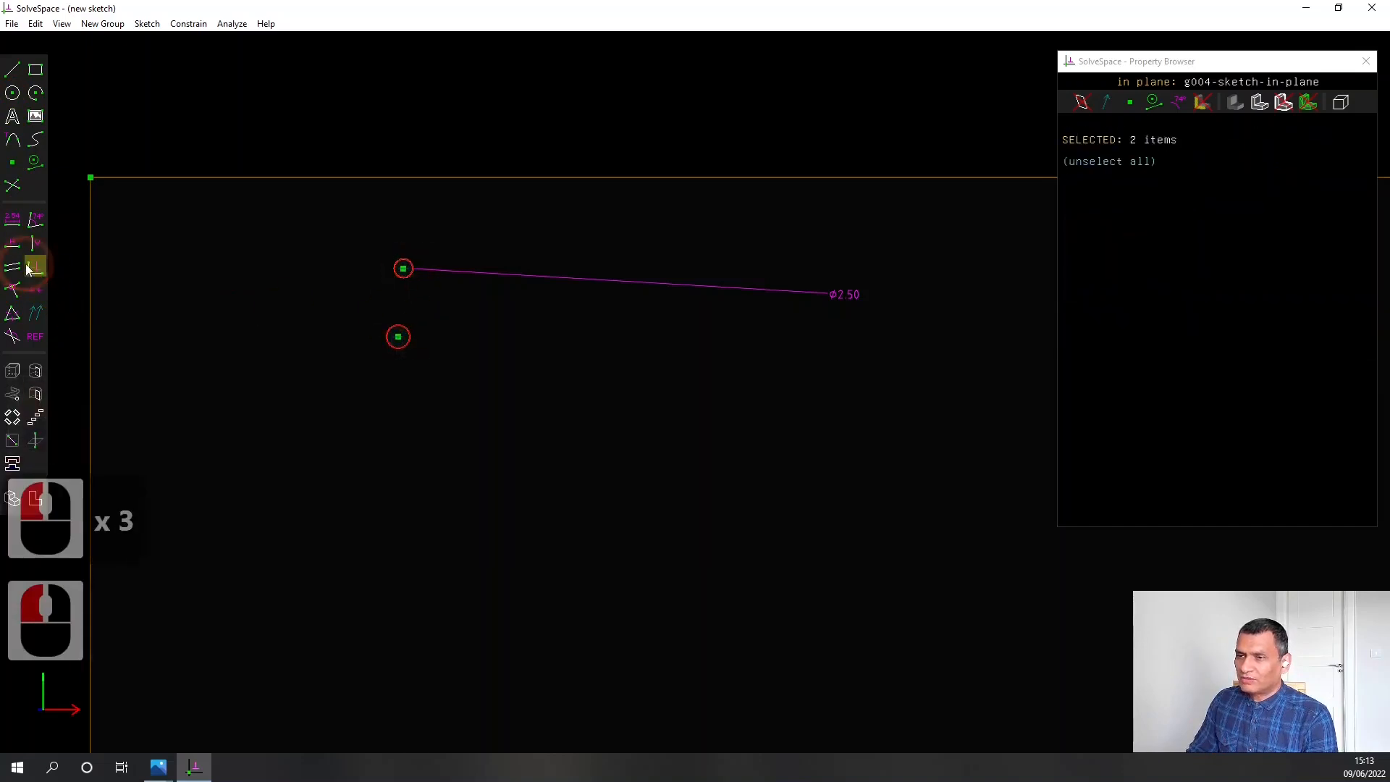
{"action": "left_click", "coordinate": [13, 315]}
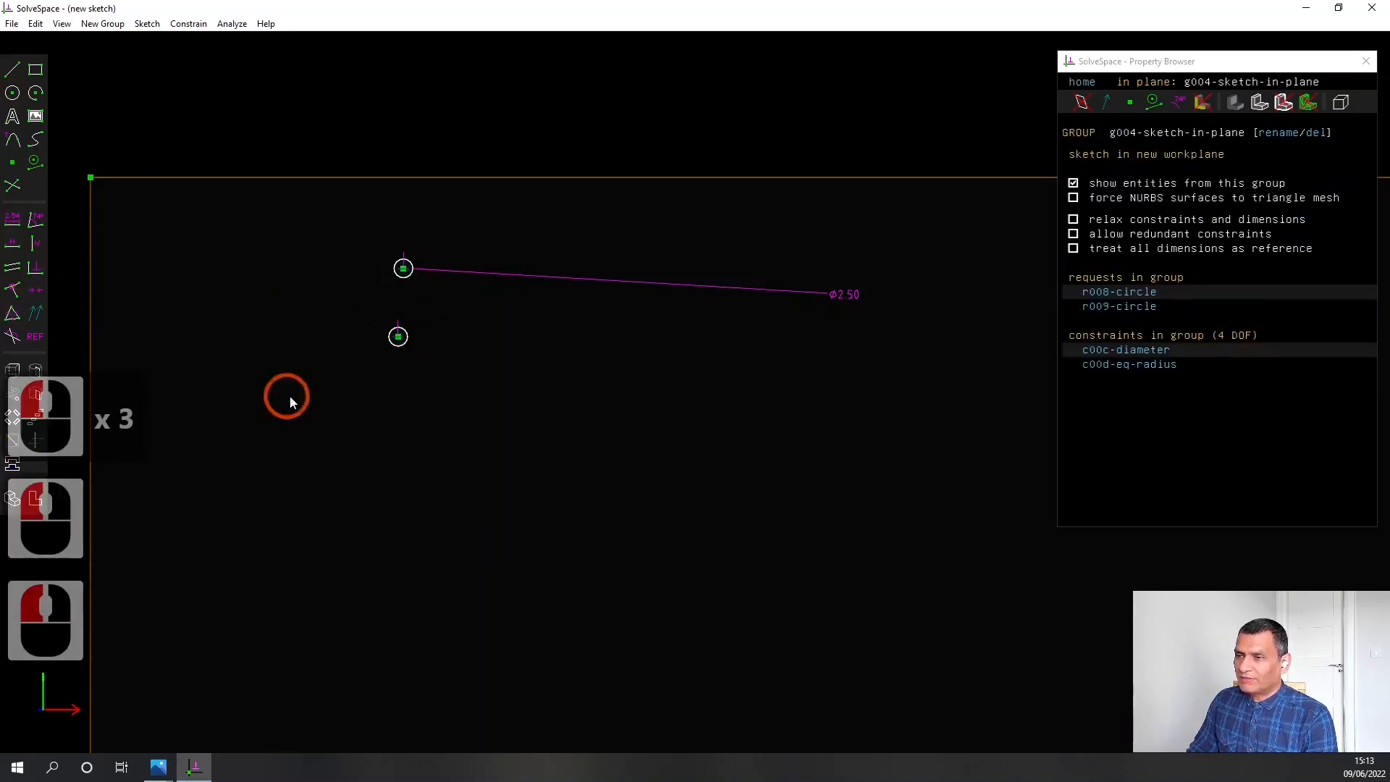
{"action": "left_click", "coordinate": [398, 336]}
{"action": "left_click", "coordinate": [403, 269]}
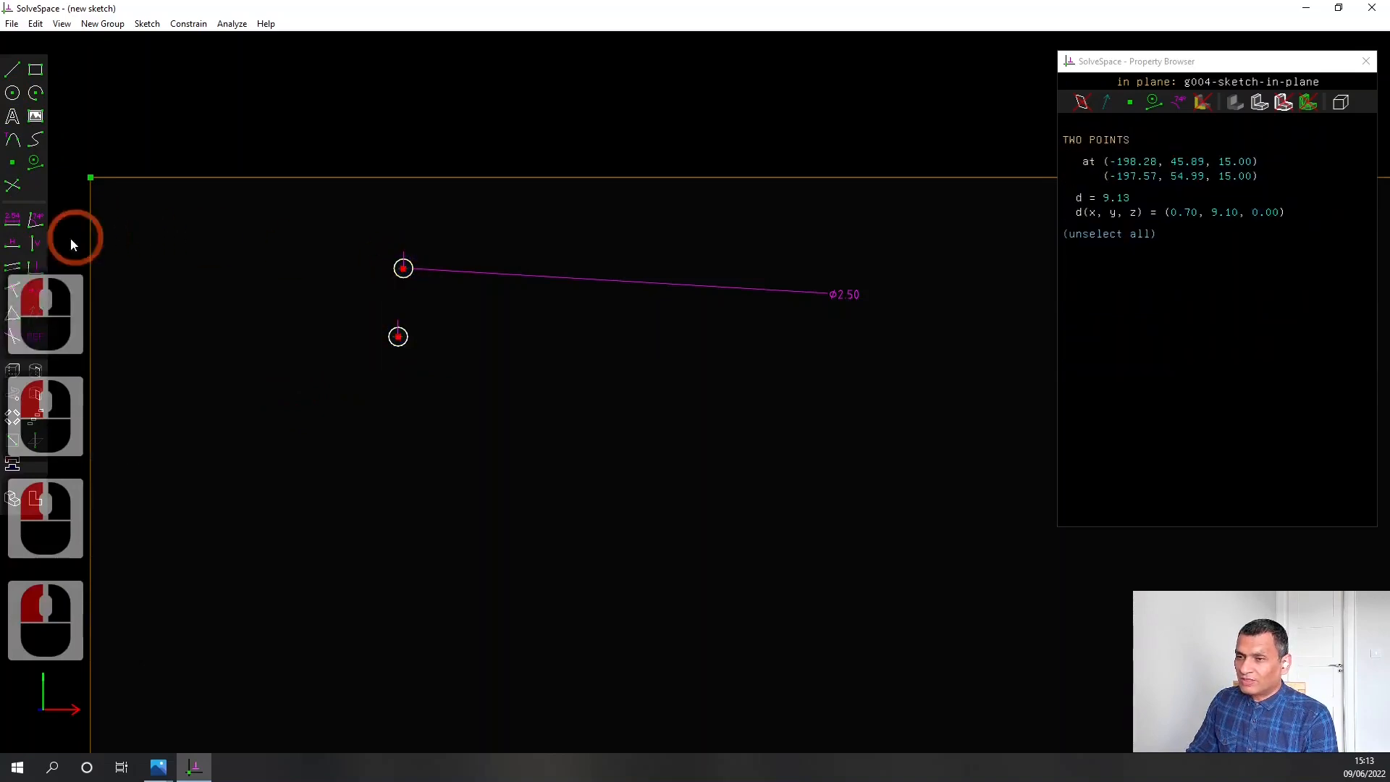
{"action": "left_click", "coordinate": [34, 244]}
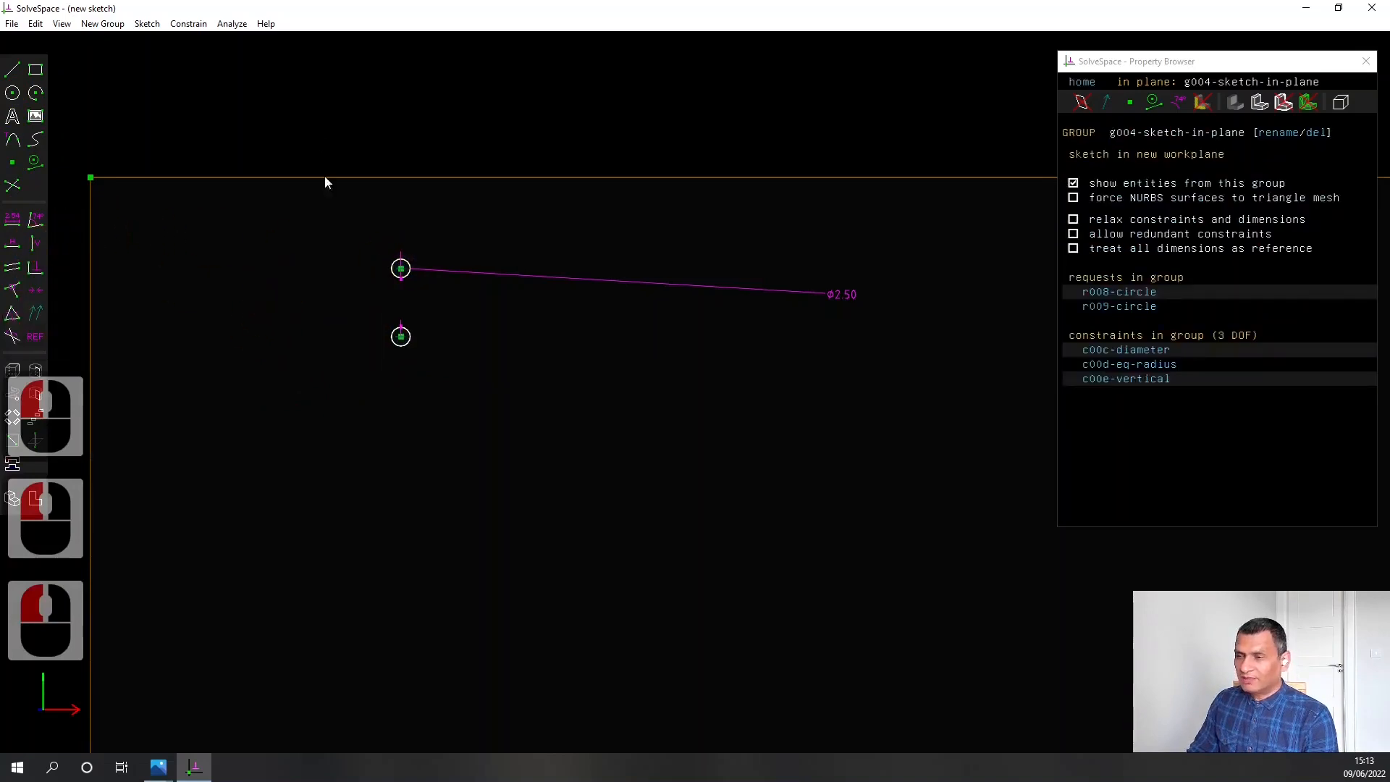
Dimension the distance from the upper circle's centre to the plate's left edge as 55 mm
{"action": "left_click", "coordinate": [400, 269]}
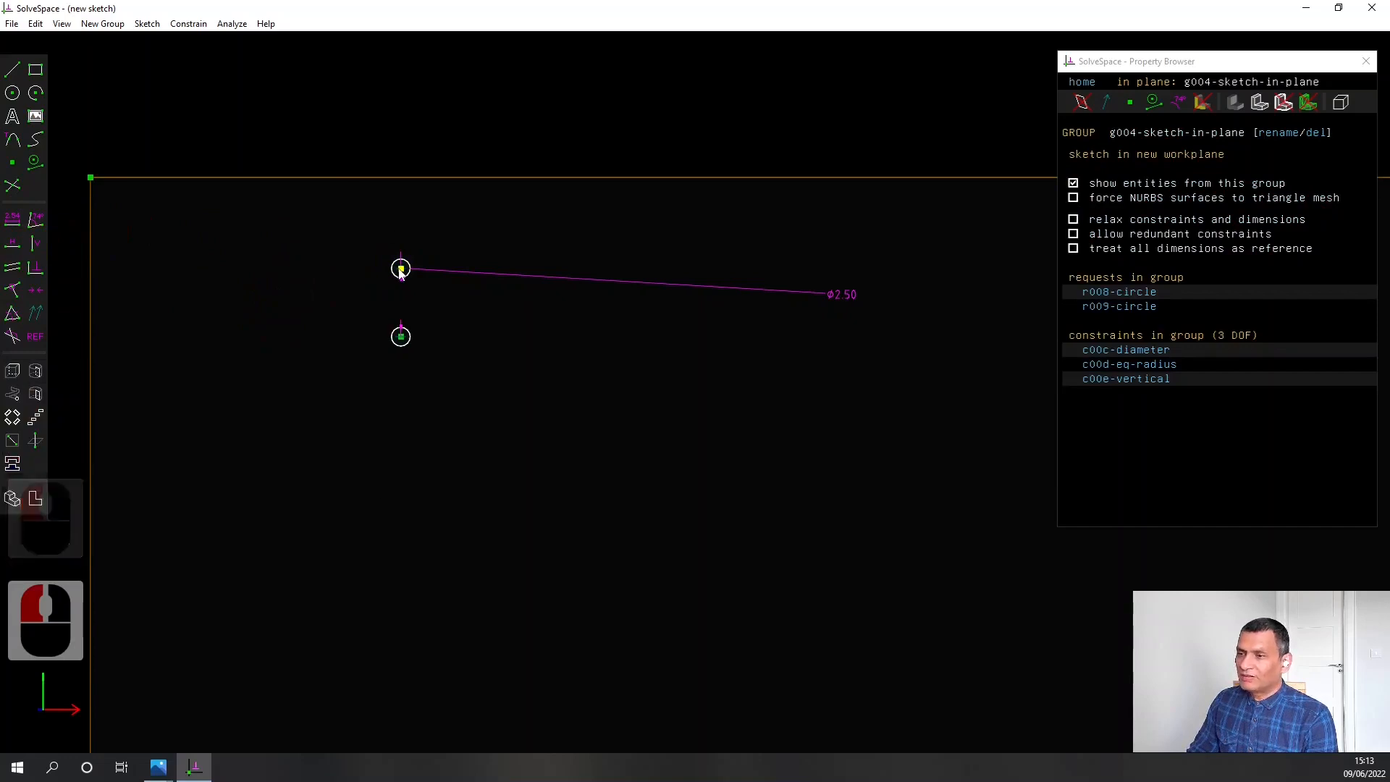
{"action": "left_click", "coordinate": [91, 262]}
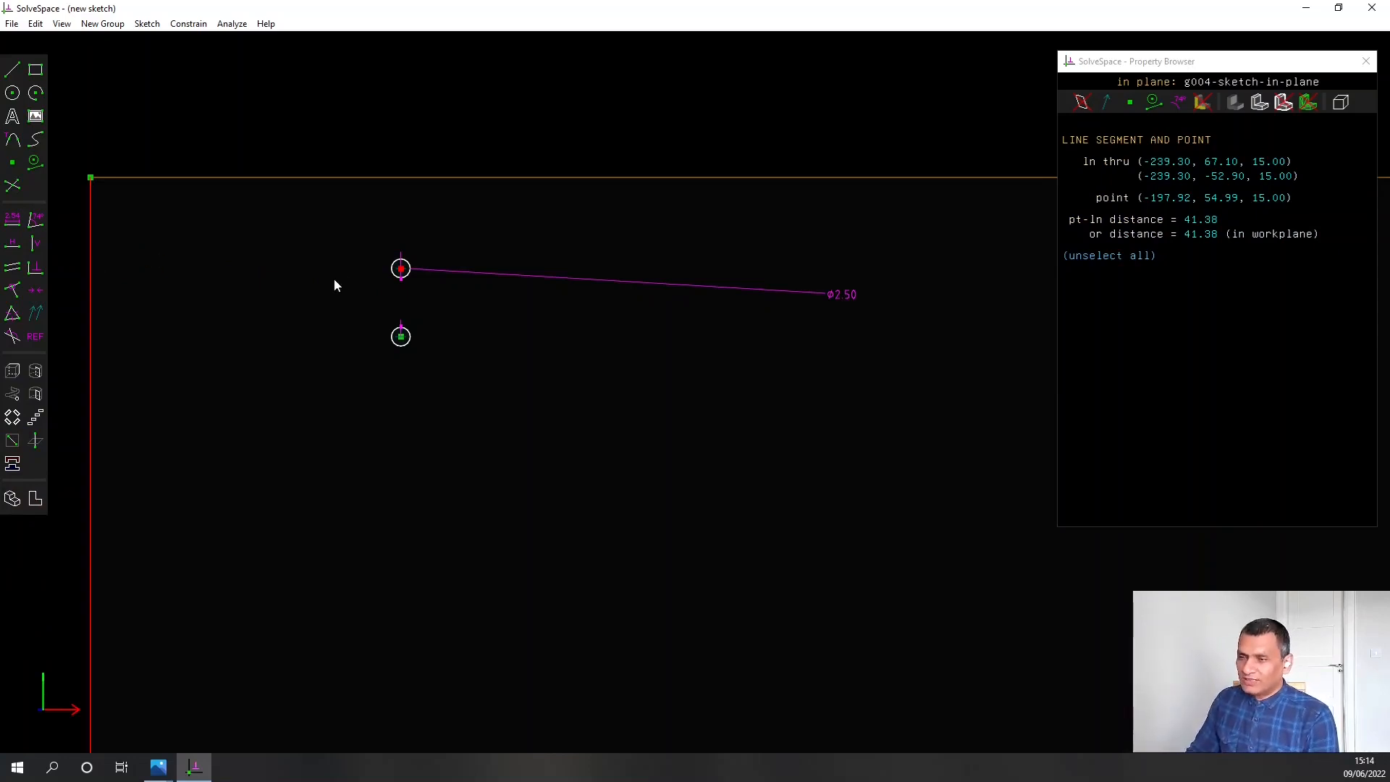
{"action": "left_click", "coordinate": [12, 218]}
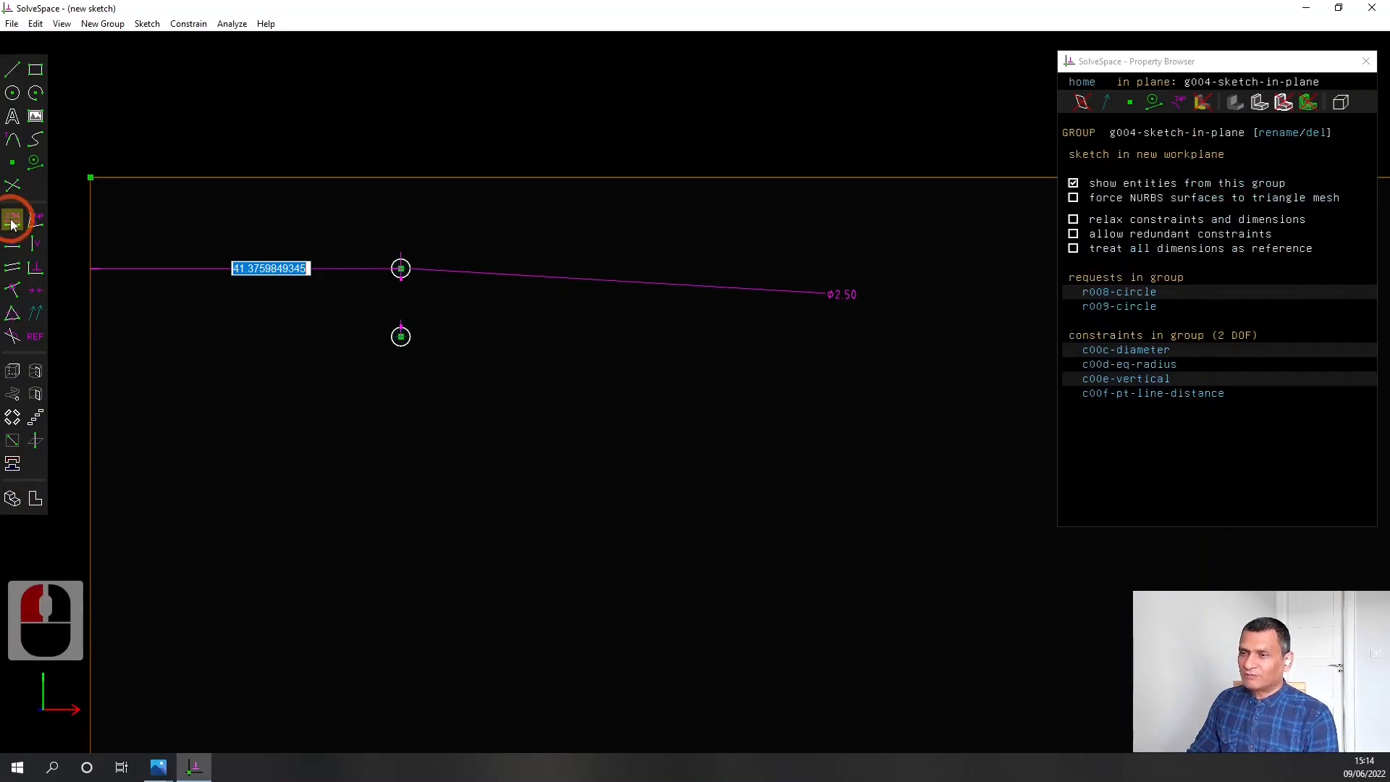
{"action": "type", "text": "55.0"}
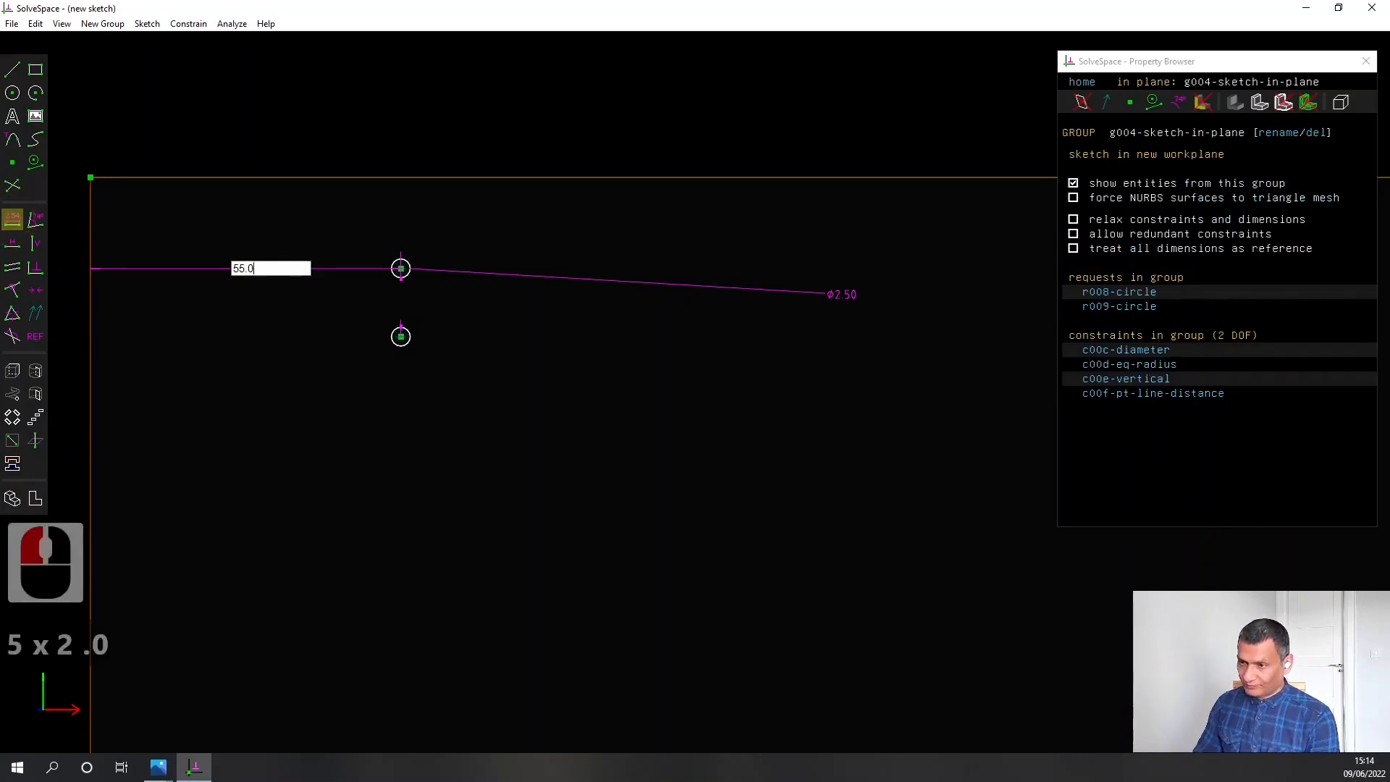
{"action": "type", "text": "0"}
{"action": "key", "text": "Return"}
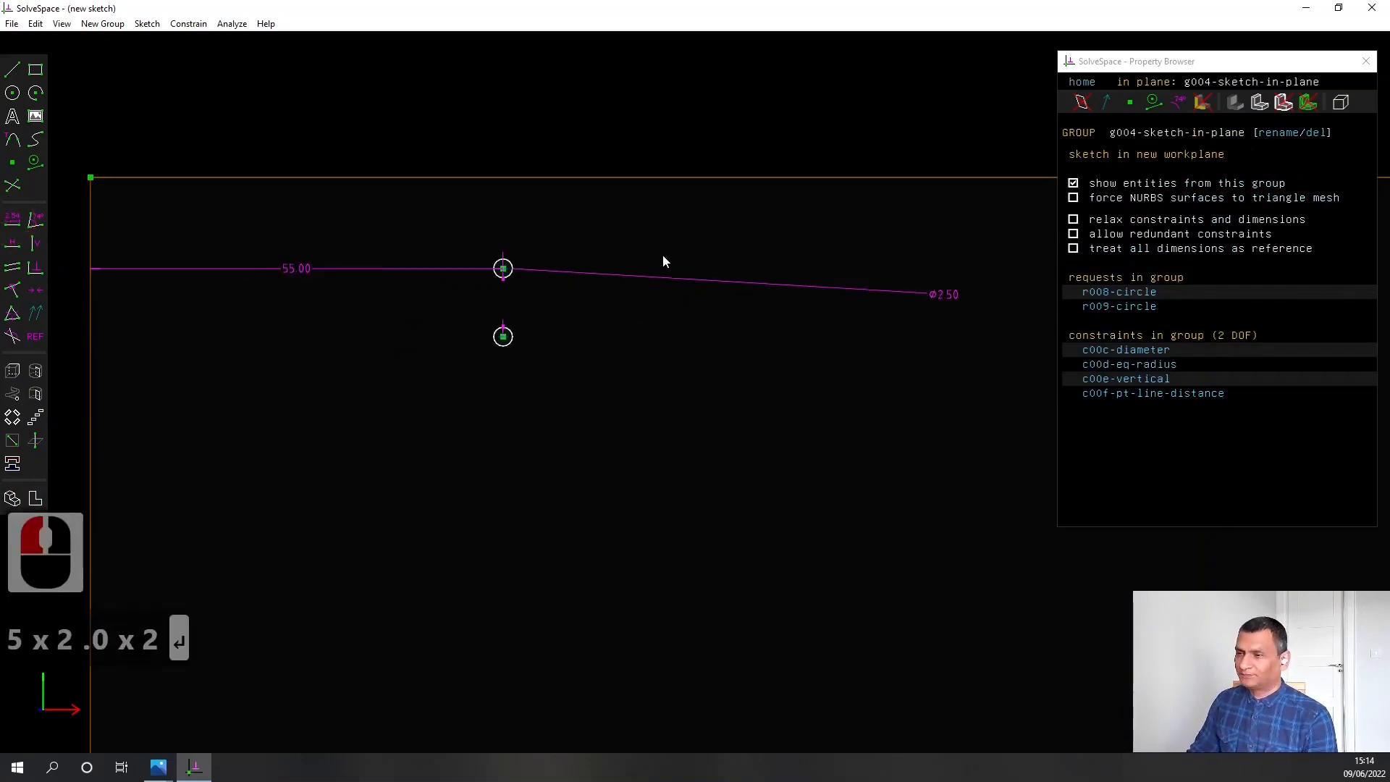
Copy the pair of circles and paste the copy directly below it, near the plate's lower edge
{"action": "scroll", "coordinate": [663, 256], "scroll_direction": "down", "scroll_amount": 3}
{"action": "right_click_drag", "start_coordinate": [703, 396], "coordinate": [650, 317]}
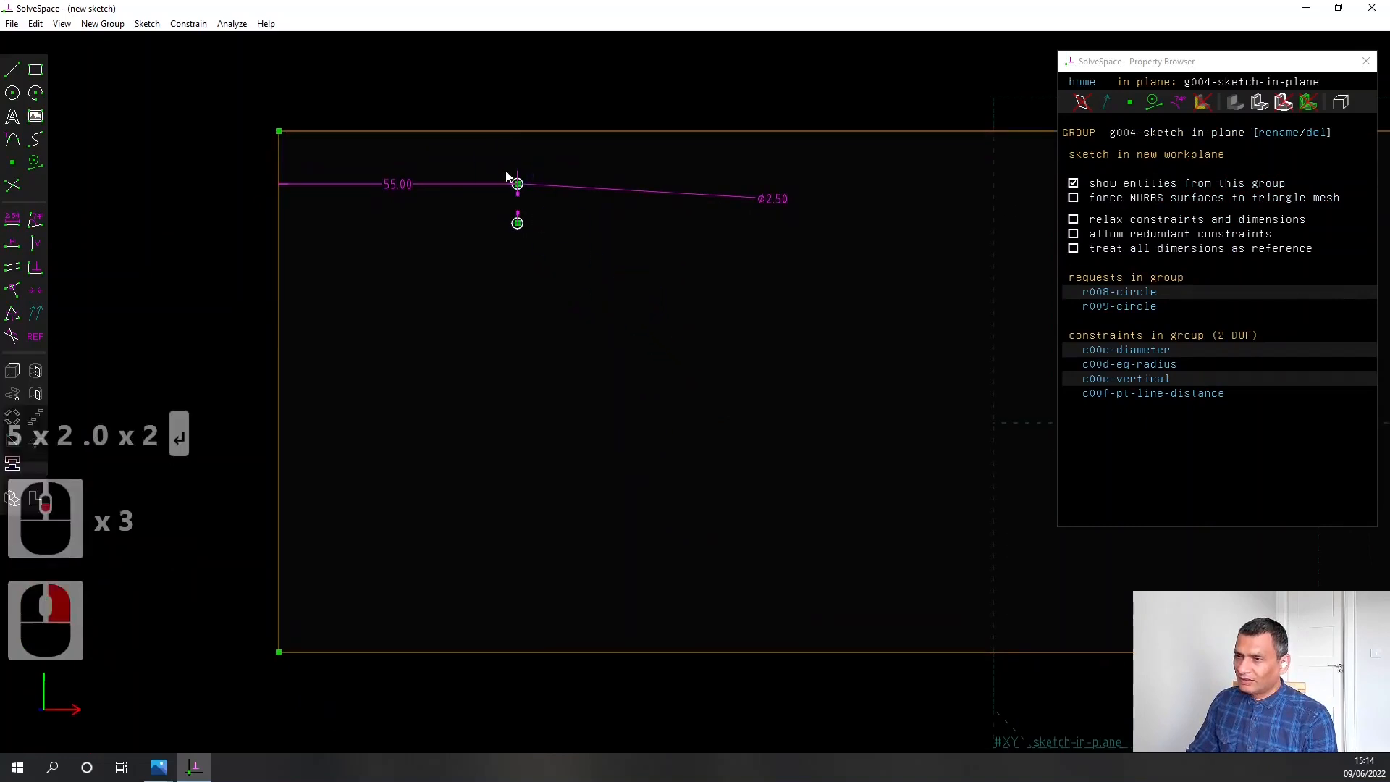
{"action": "left_click_drag", "start_coordinate": [507, 194], "coordinate": [561, 256]}
{"action": "right_click", "coordinate": [518, 186]}
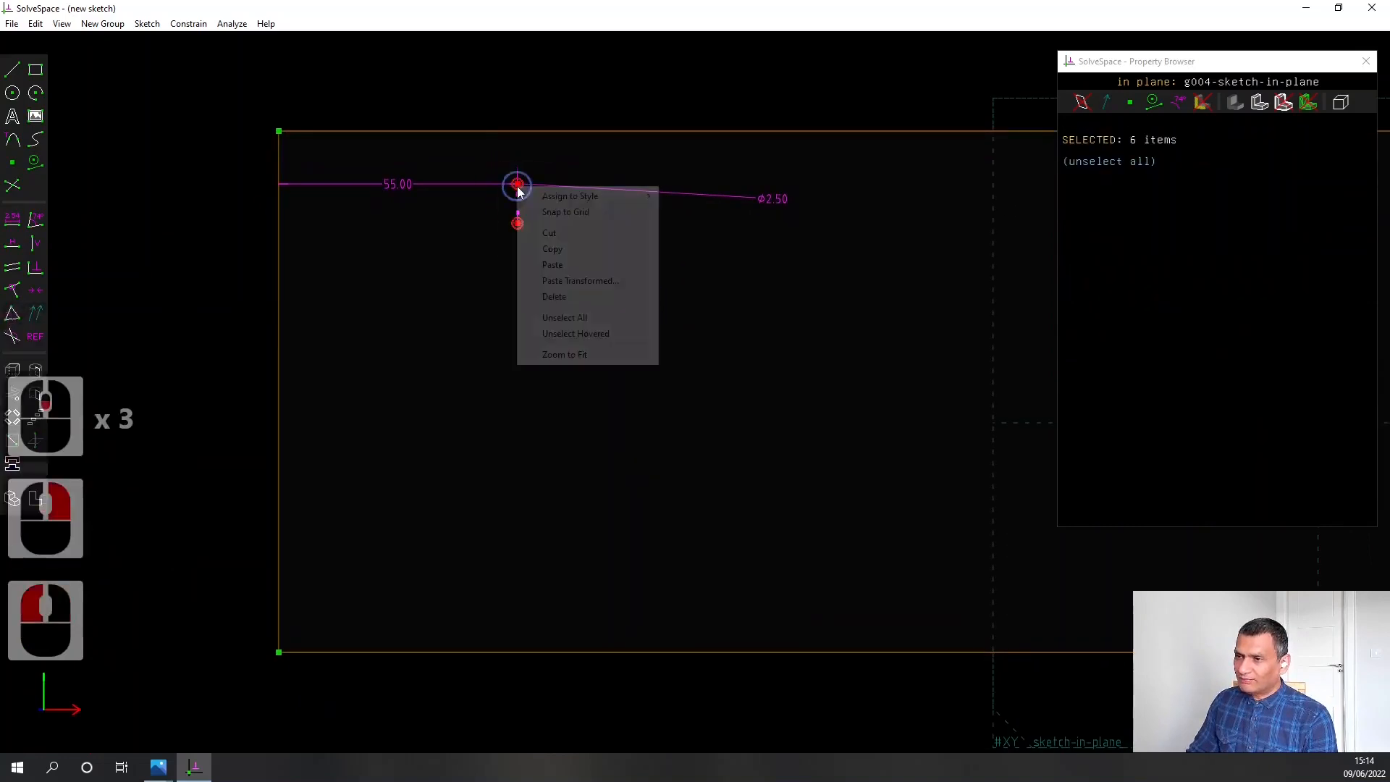
{"action": "left_click", "coordinate": [552, 249]}
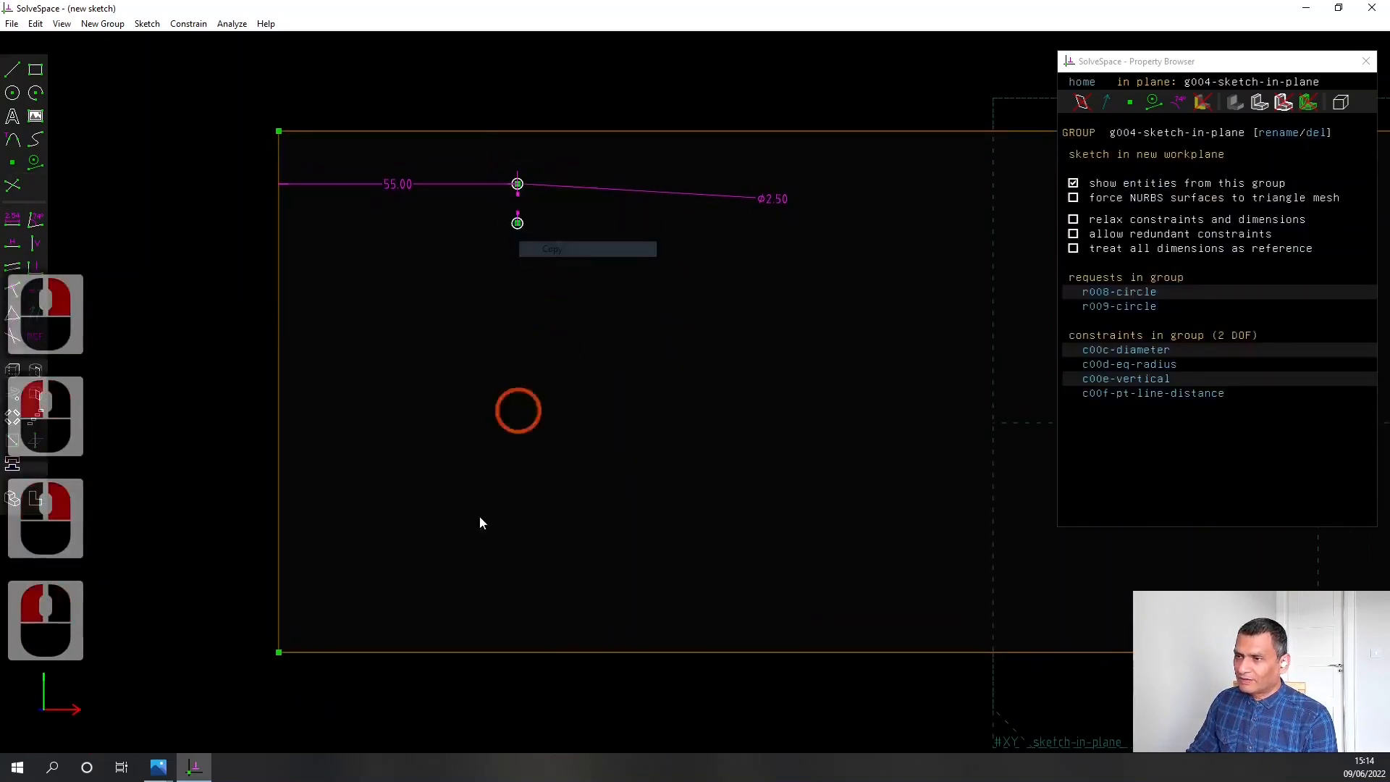
{"action": "right_click", "coordinate": [518, 550]}
{"action": "left_click", "coordinate": [549, 572]}
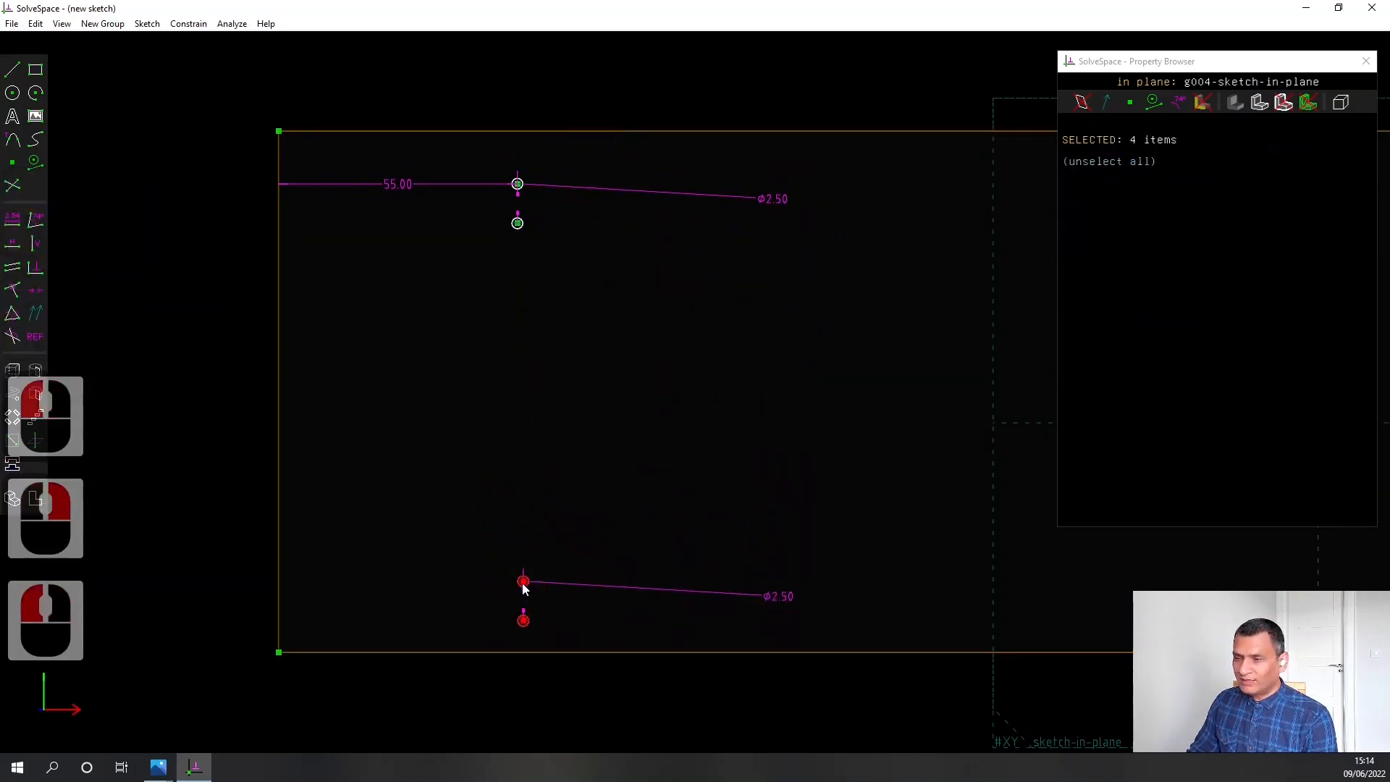
{"action": "left_click", "coordinate": [523, 588]}
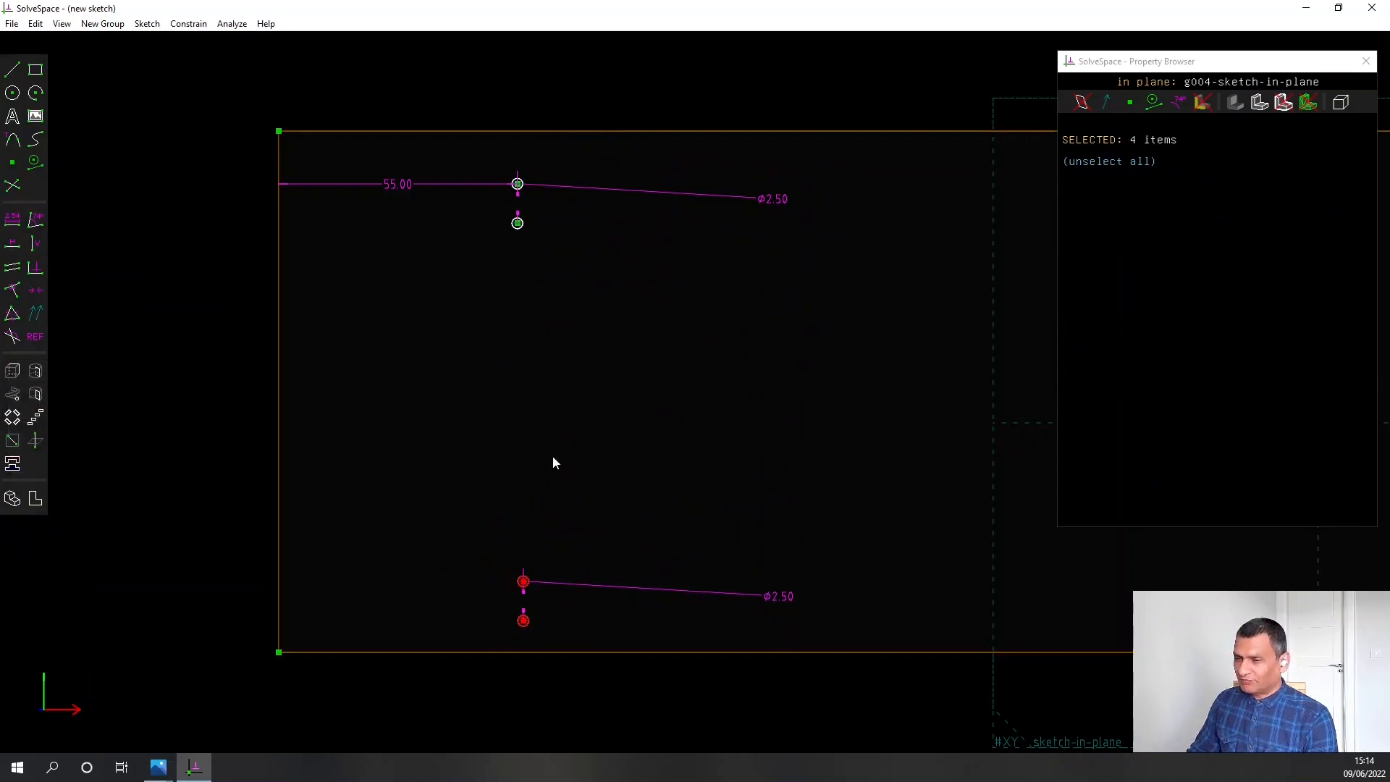
{"action": "left_click", "coordinate": [540, 601]}
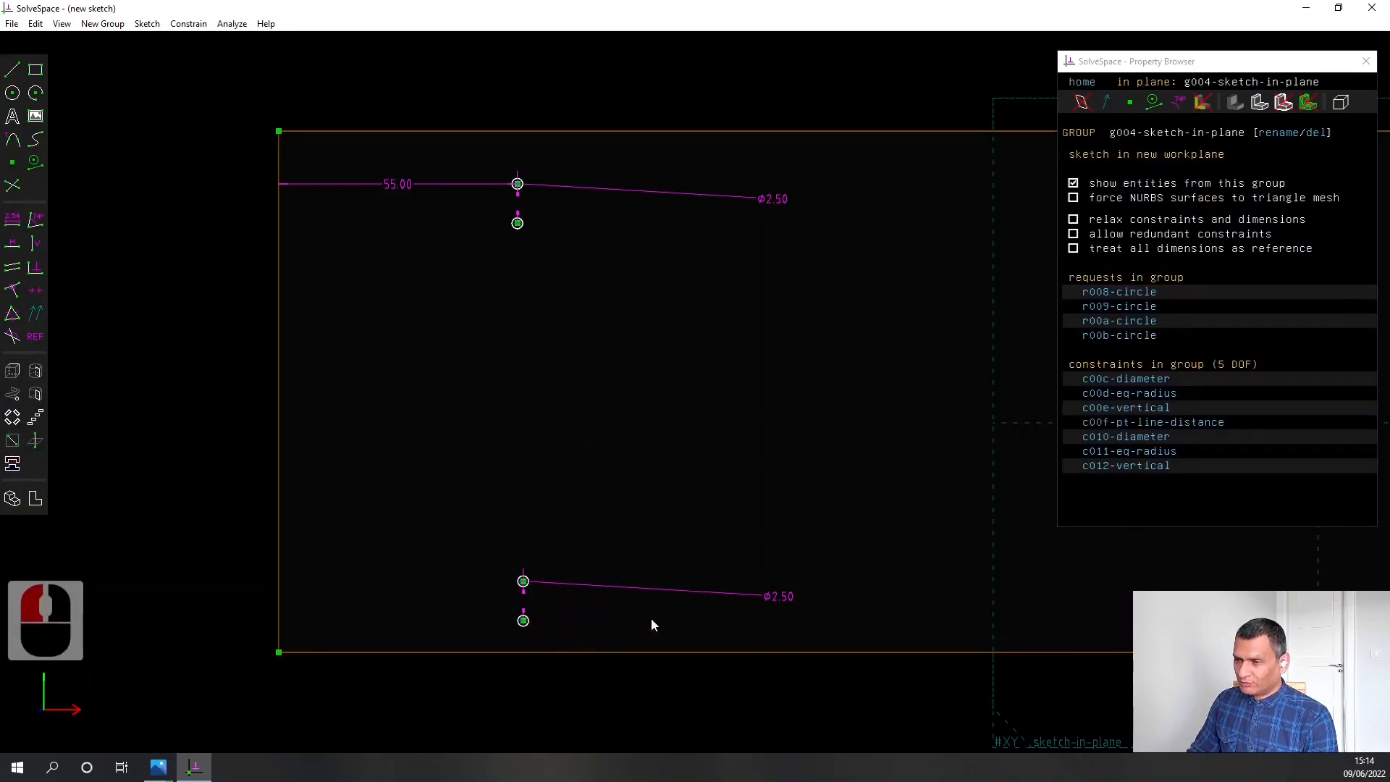
Replace the pasted pair's diameter dimension with an equal-radius constraint to the topmost original circle
{"action": "left_click", "coordinate": [707, 593]}
{"action": "key", "text": "Delete"}
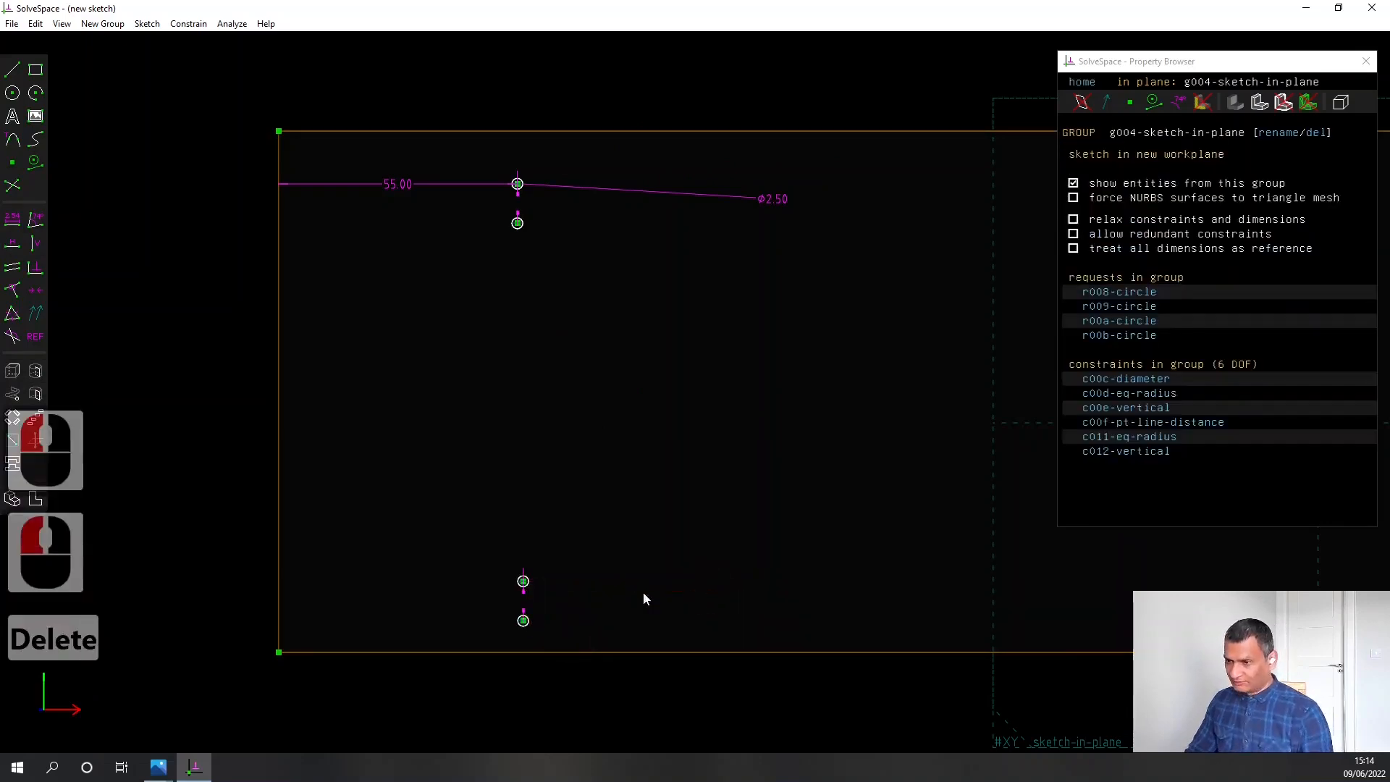
{"action": "scroll", "coordinate": [469, 601], "scroll_direction": "up", "scroll_amount": 5}
{"action": "left_click", "coordinate": [682, 555]}
{"action": "scroll", "coordinate": [723, 449], "scroll_direction": "down", "scroll_amount": 6}
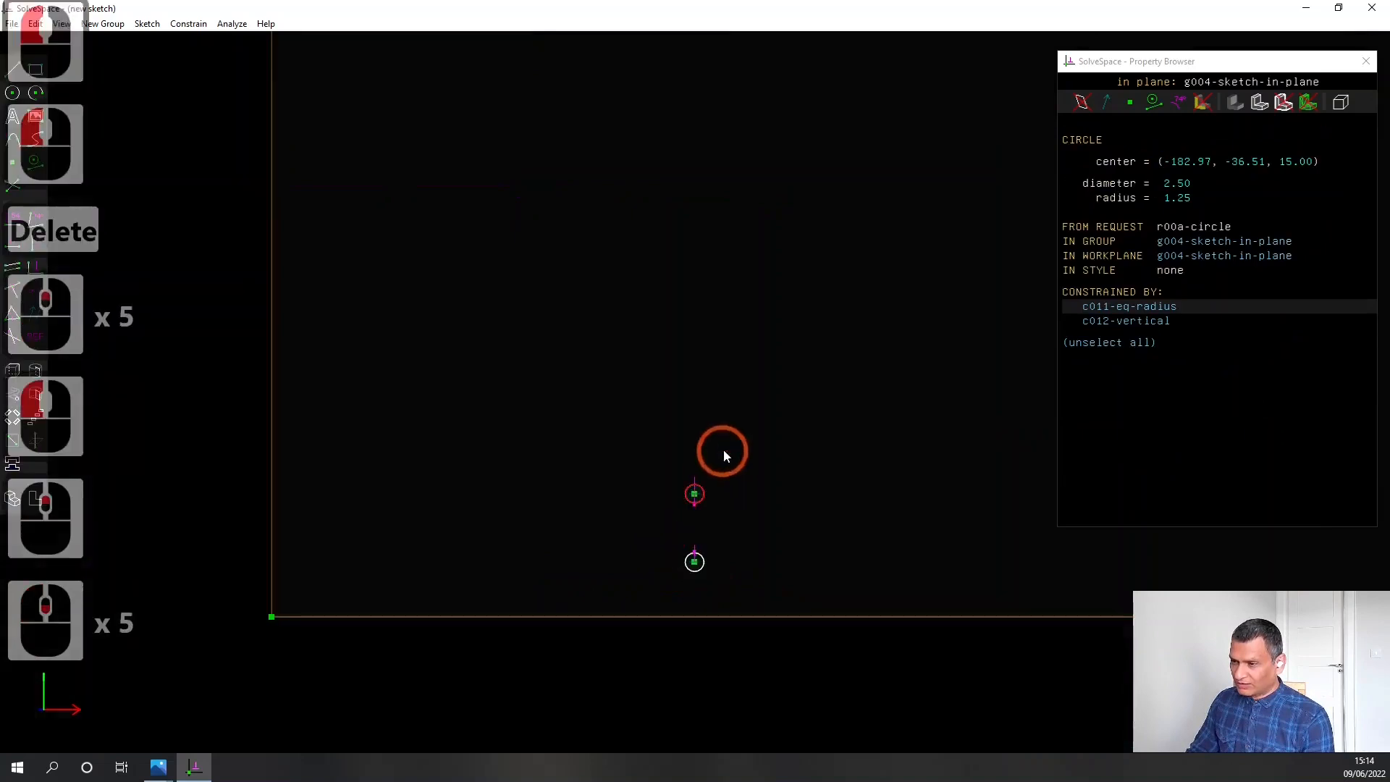
{"action": "scroll", "coordinate": [797, 250], "scroll_direction": "down", "scroll_amount": 3}
{"action": "right_click_drag", "start_coordinate": [747, 118], "coordinate": [672, 317]}
{"action": "scroll", "coordinate": [680, 315], "scroll_direction": "up", "scroll_amount": 8}
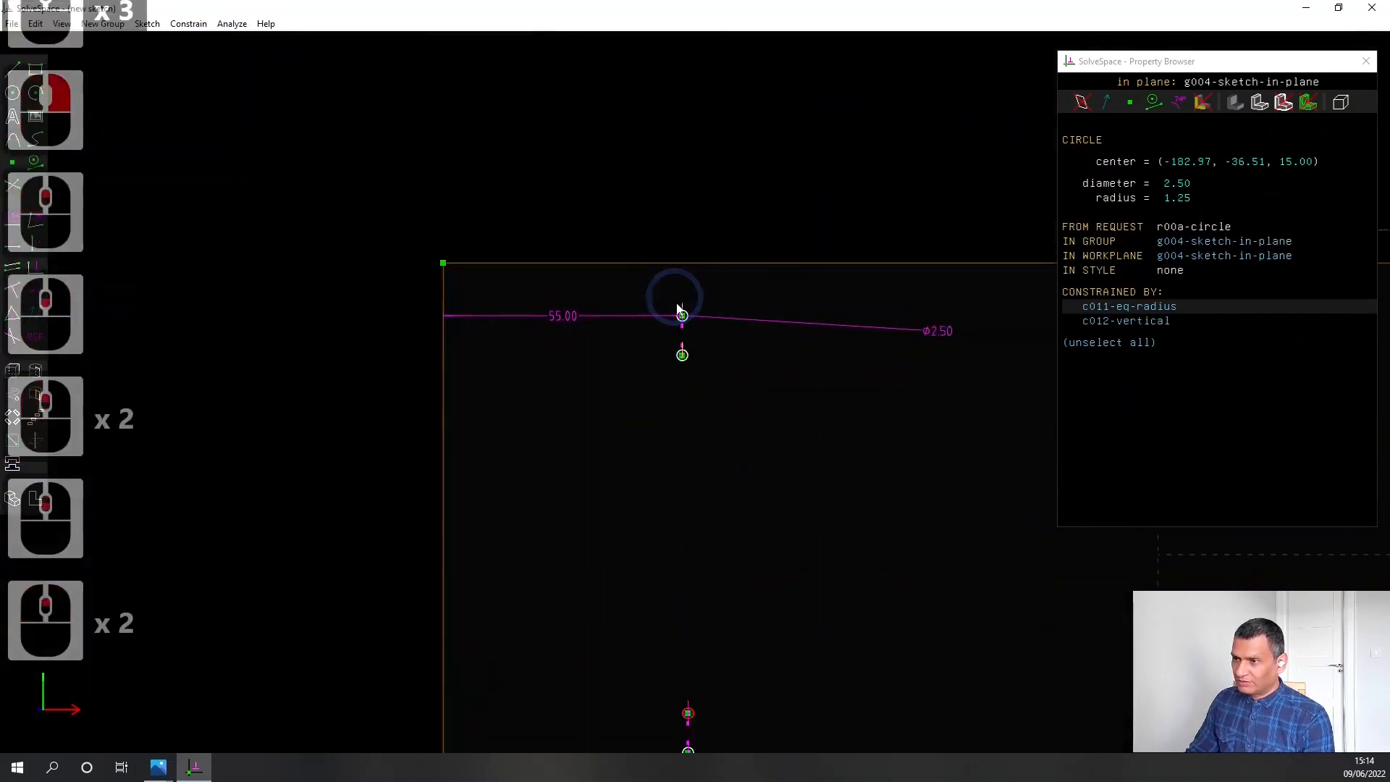
{"action": "left_click", "coordinate": [682, 307]}
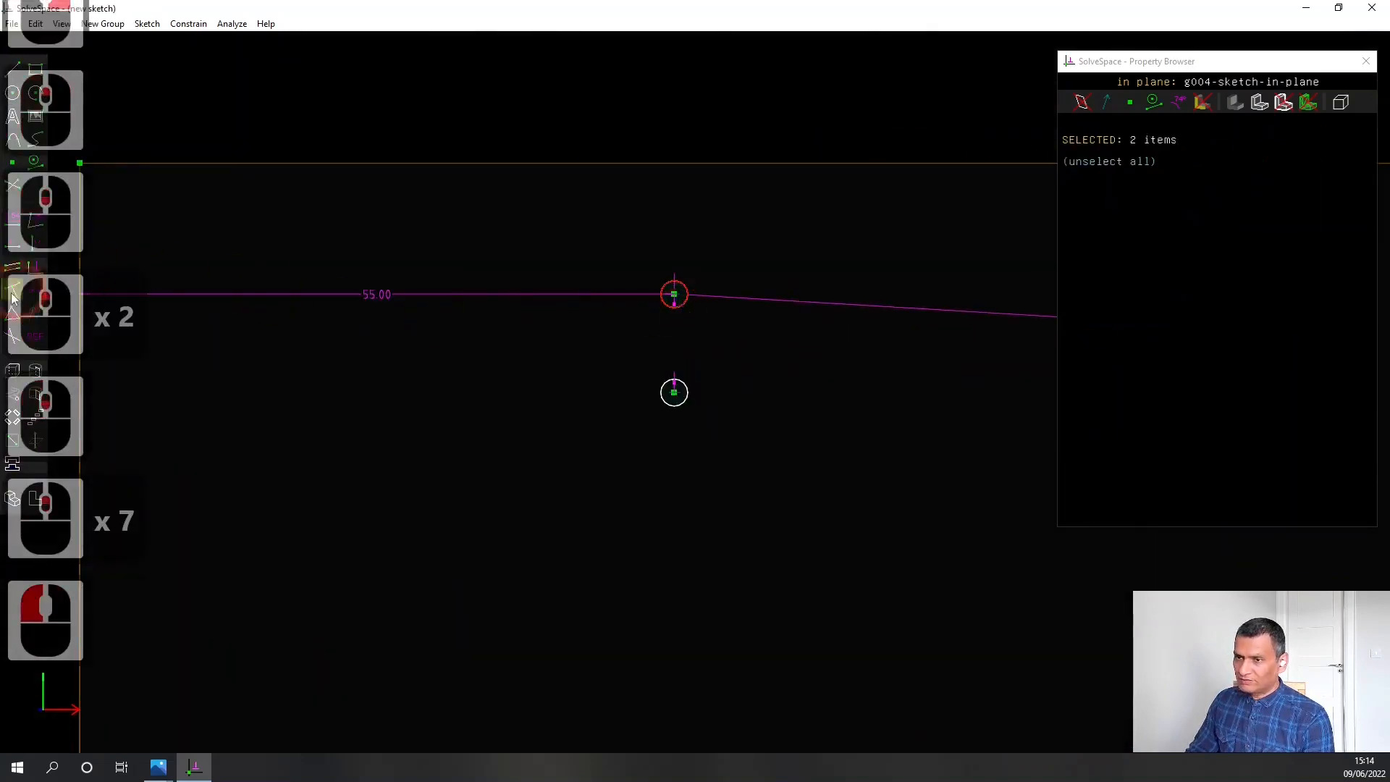
{"action": "left_click", "coordinate": [14, 319]}
Align the lower pair of circles vertically with the upper pair by constraining their nearest centres
{"action": "scroll", "coordinate": [756, 527], "scroll_direction": "down", "scroll_amount": 3}
{"action": "right_click_drag", "start_coordinate": [875, 568], "coordinate": [779, 452]}
{"action": "scroll", "coordinate": [779, 452], "scroll_direction": "down", "scroll_amount": 2}
{"action": "scroll", "coordinate": [779, 452], "scroll_direction": "down", "scroll_amount": 1}
{"action": "right_click_drag", "start_coordinate": [810, 501], "coordinate": [776, 439]}
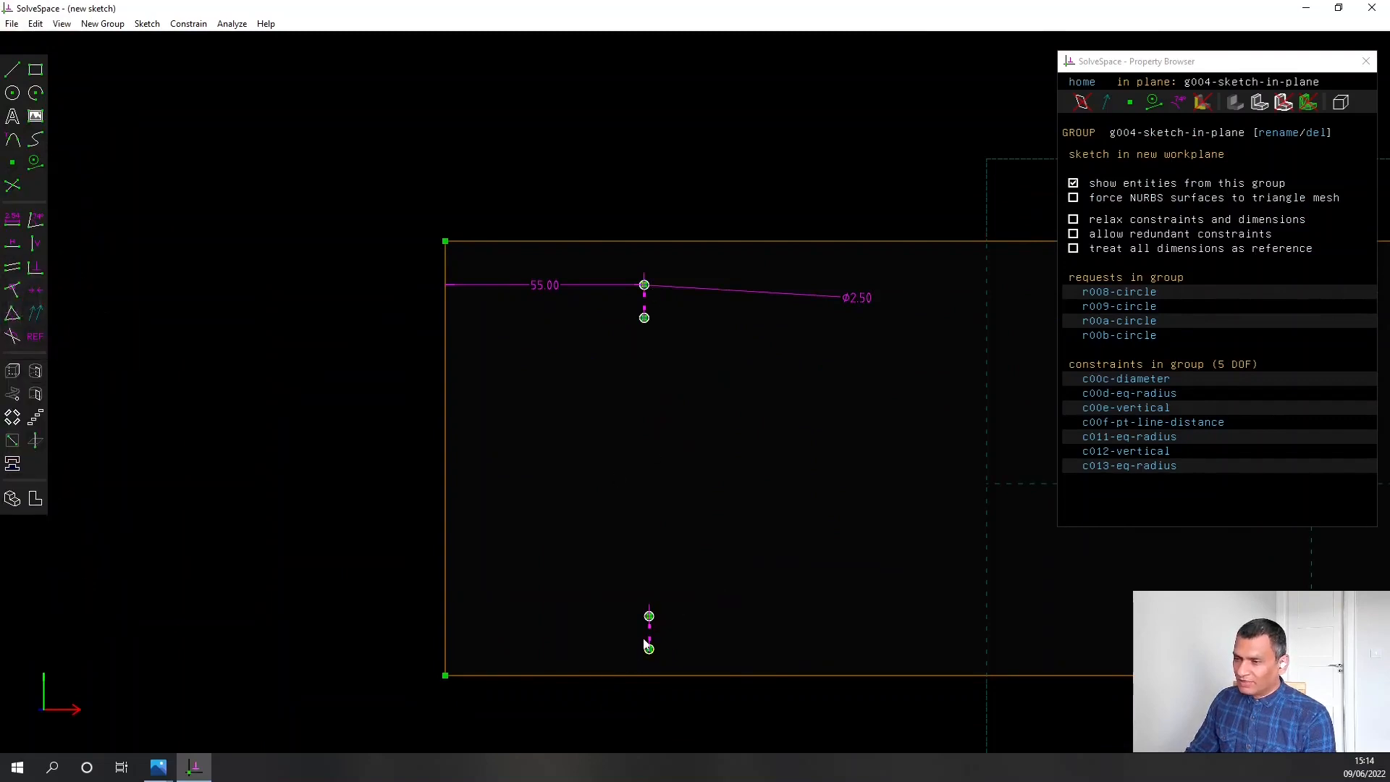
{"action": "left_click", "coordinate": [649, 617]}
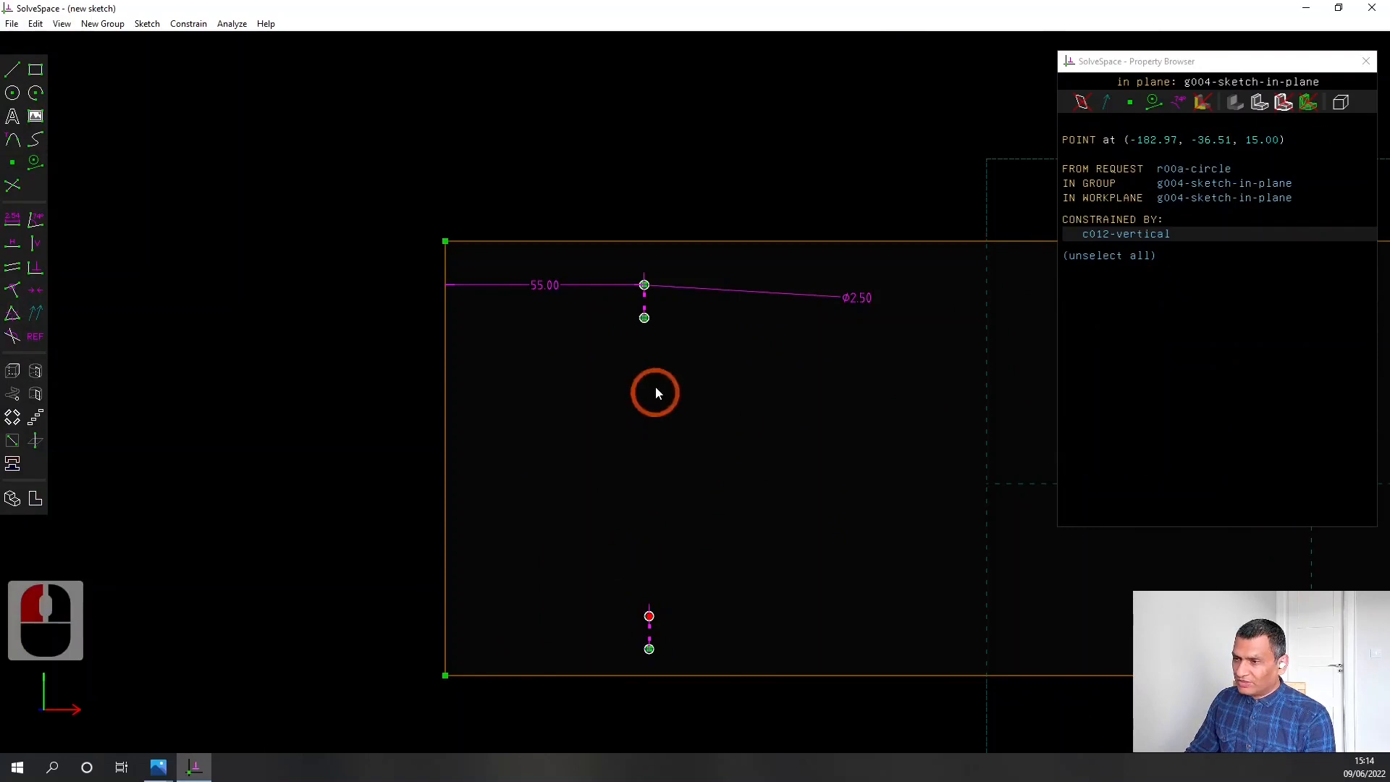
{"action": "left_click", "coordinate": [645, 319]}
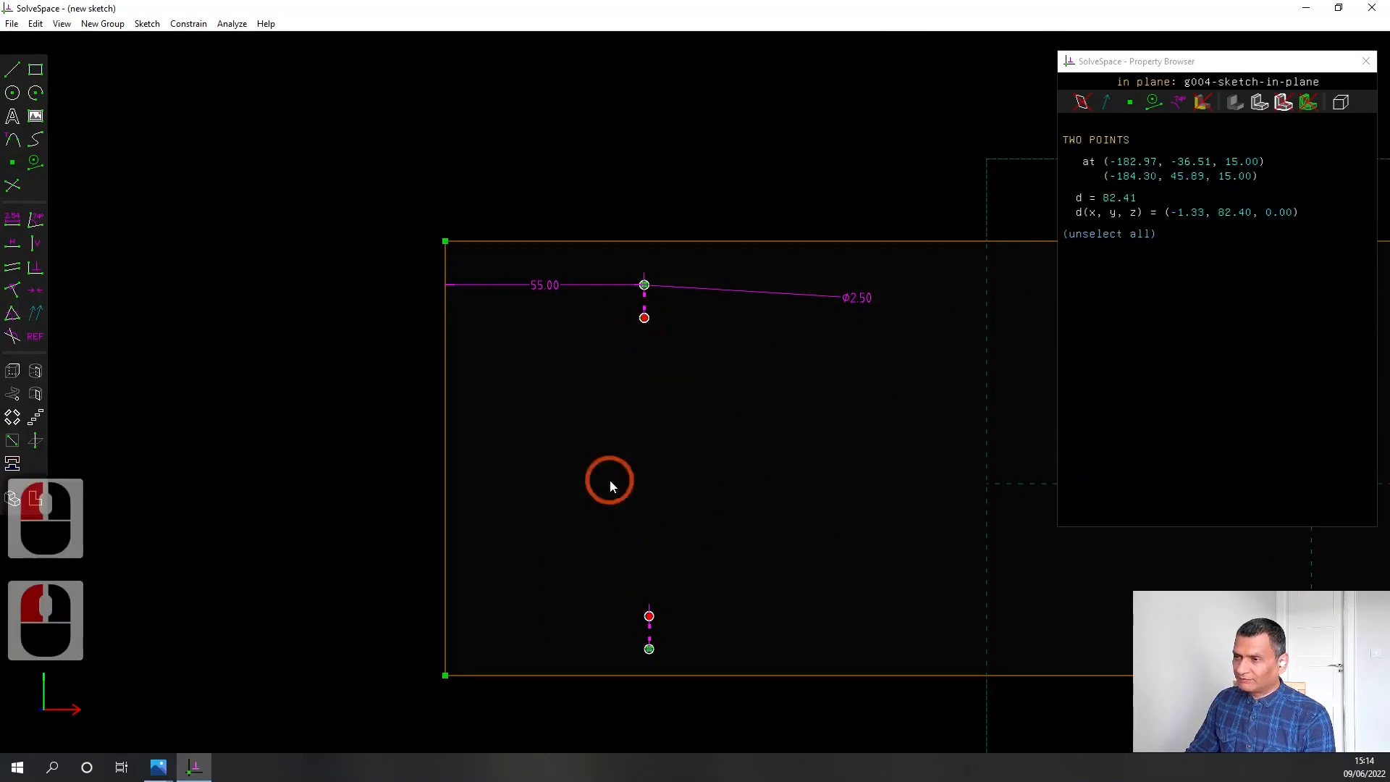
{"action": "left_click", "coordinate": [34, 248]}
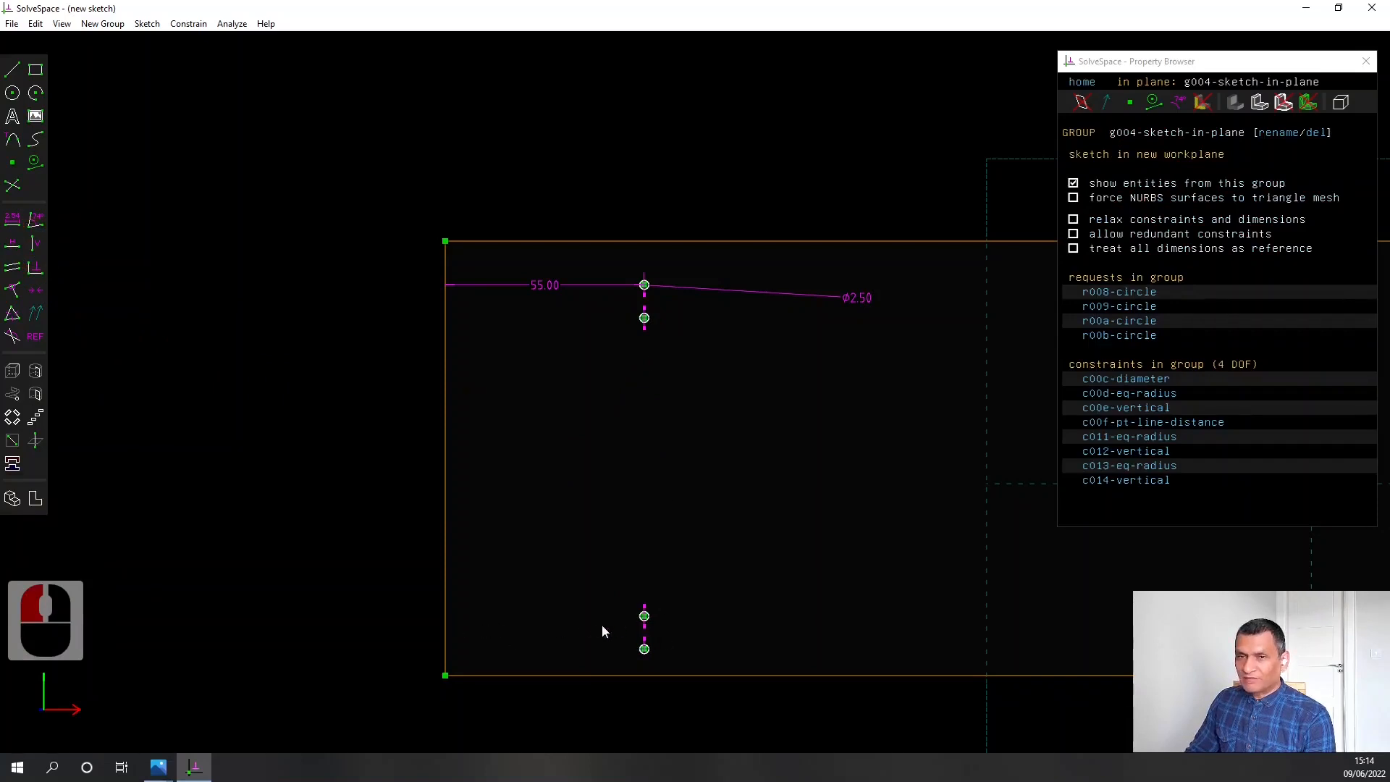
Test the circles' alignment by setting the left-edge distance to 60 mm and restoring it to 55 mm
{"action": "double_click", "coordinate": [554, 289]}
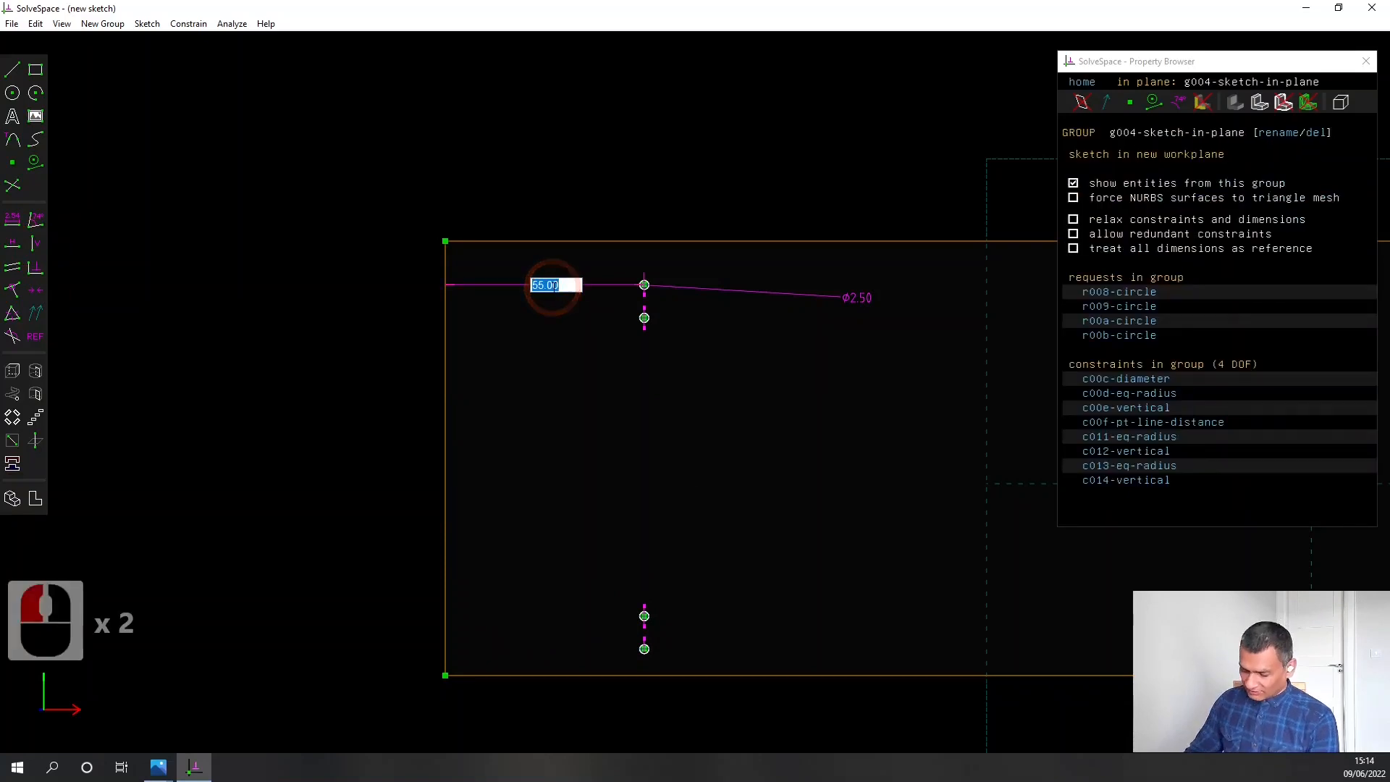
{"action": "type", "text": "60.00"}
{"action": "key", "text": "Return"}
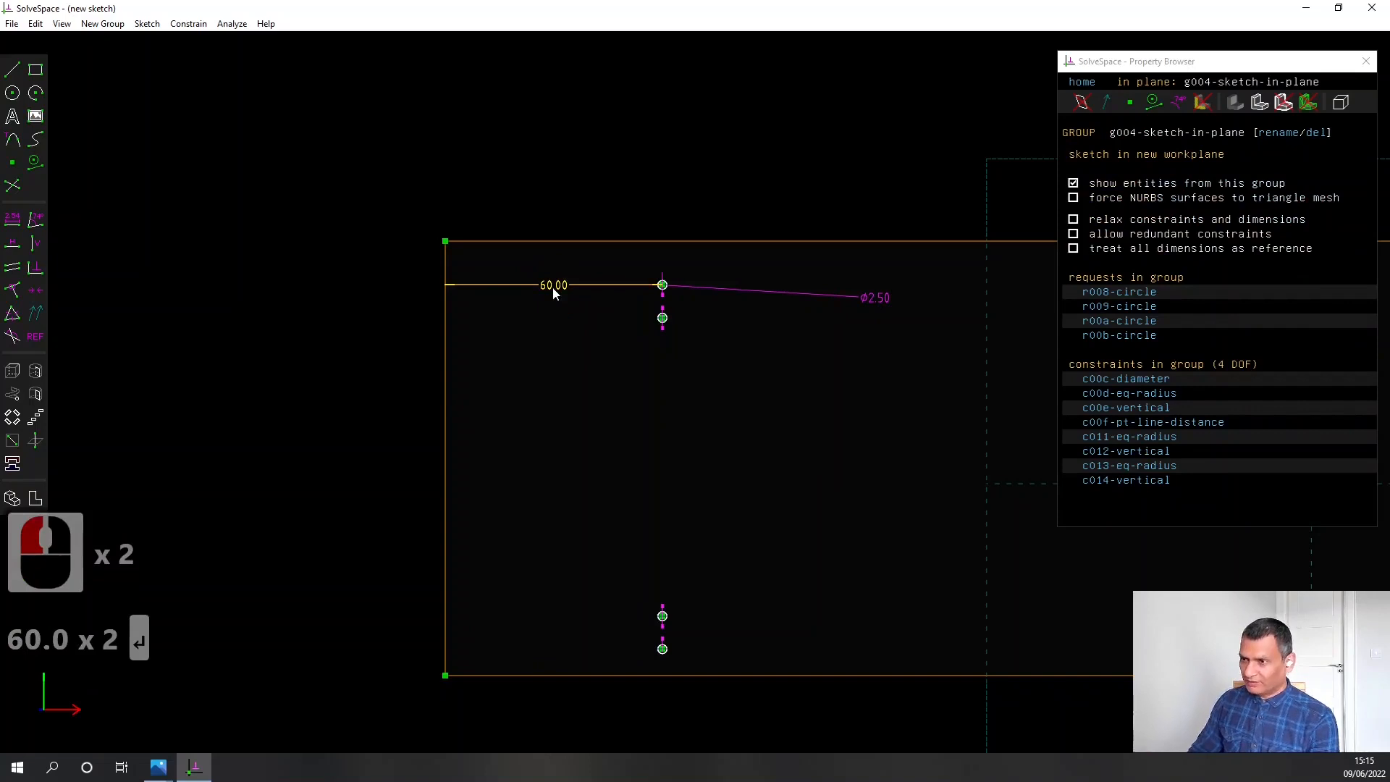
{"action": "double_click", "coordinate": [553, 287]}
{"action": "type", "text": "55.00"}
{"action": "key", "text": "Return"}
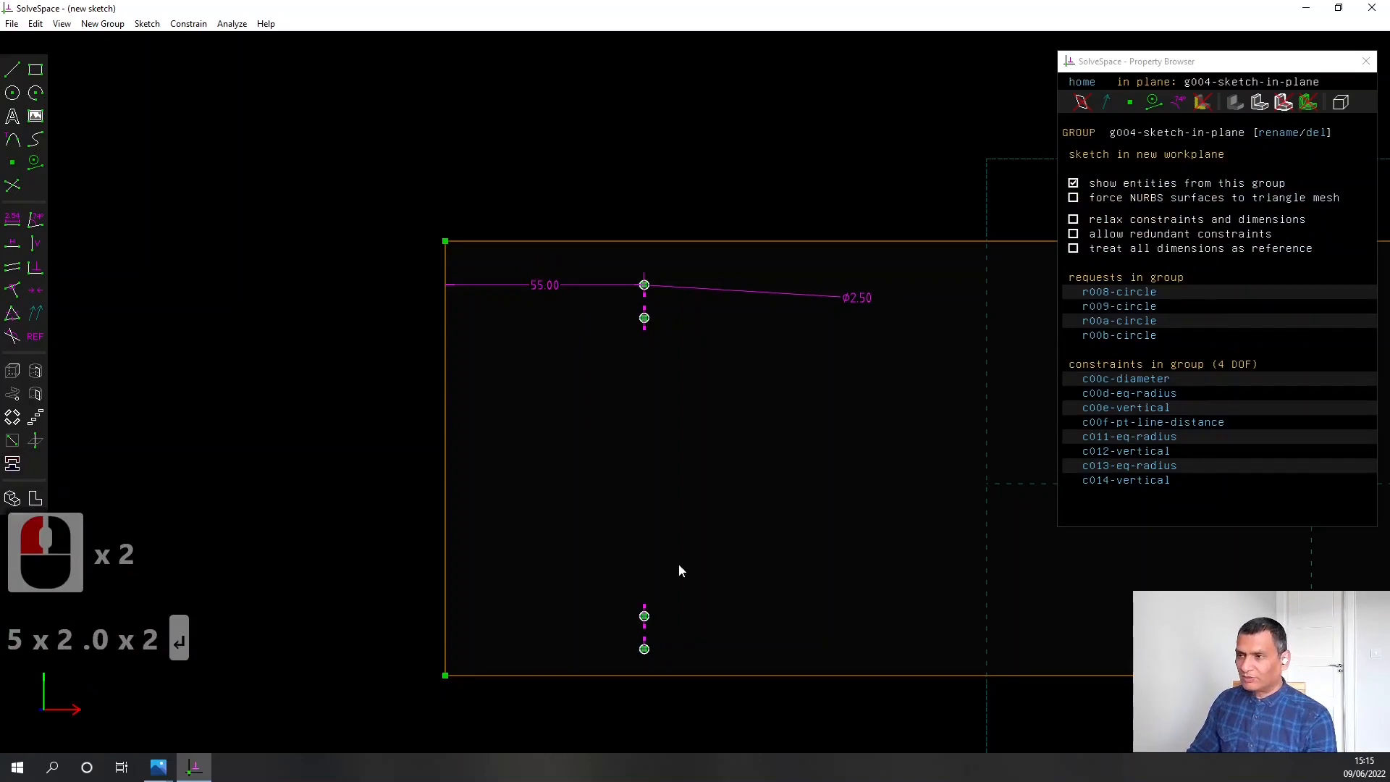
Move the diameter label above the plate's upper edge, and select the topmost circle's centre and that edge for a distance dimension
{"action": "mouse_move", "coordinate": [866, 302]}
{"action": "left_mouse_down"}
{"action": "mouse_move", "coordinate": [716, 248]}
{"action": "mouse_move", "coordinate": [717, 235]}
{"action": "left_mouse_up"}
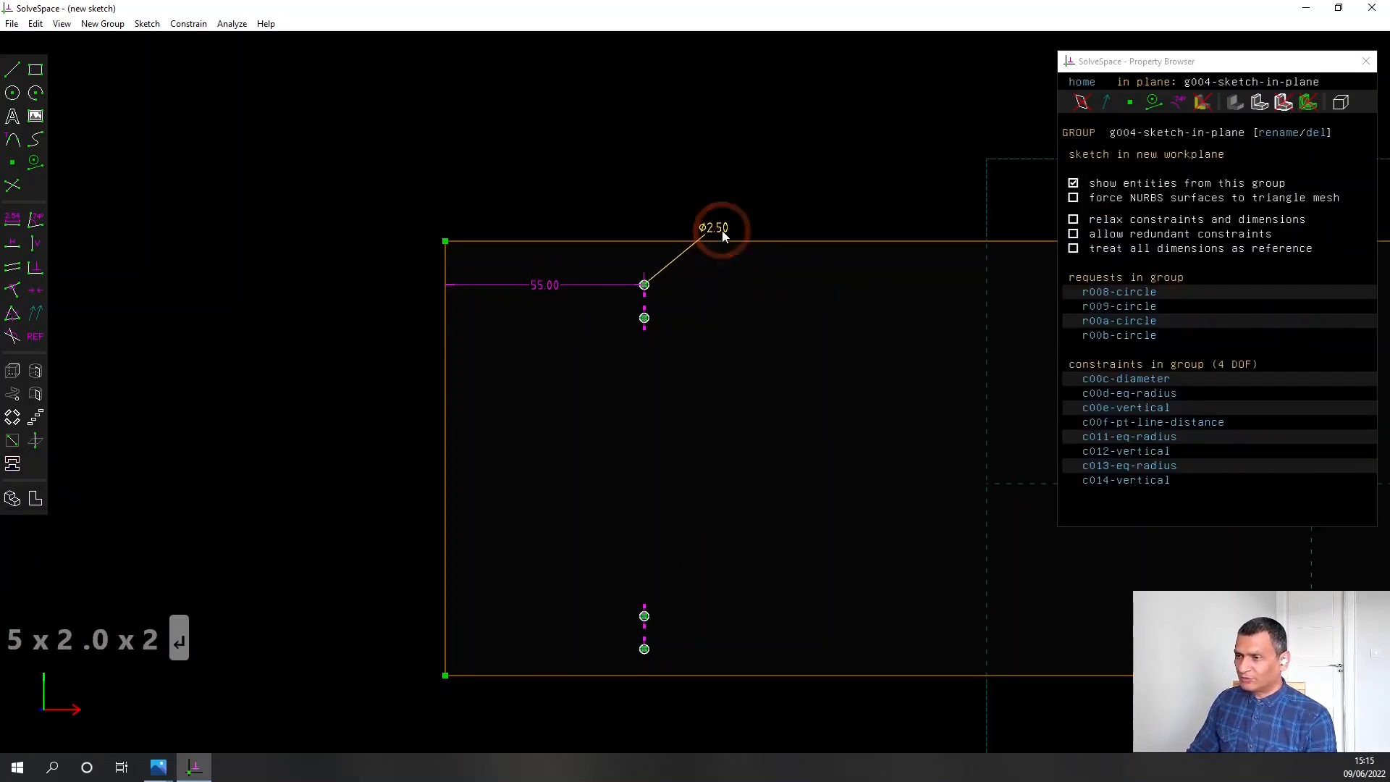
{"action": "scroll", "coordinate": [597, 427], "scroll_direction": "down", "scroll_amount": 3}
{"action": "scroll", "coordinate": [598, 427], "scroll_direction": "up", "scroll_amount": 3}
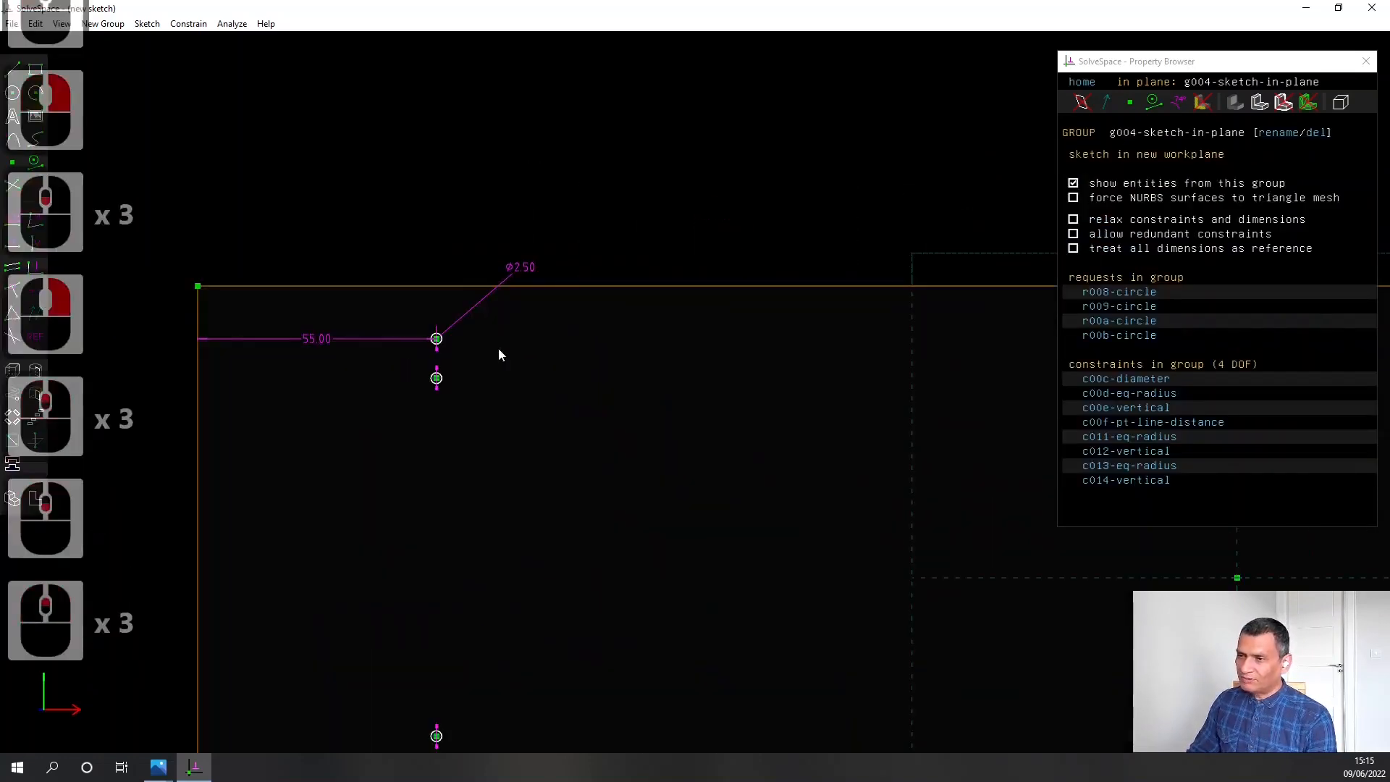
{"action": "left_click", "coordinate": [436, 339]}
{"action": "left_click", "coordinate": [443, 287]}
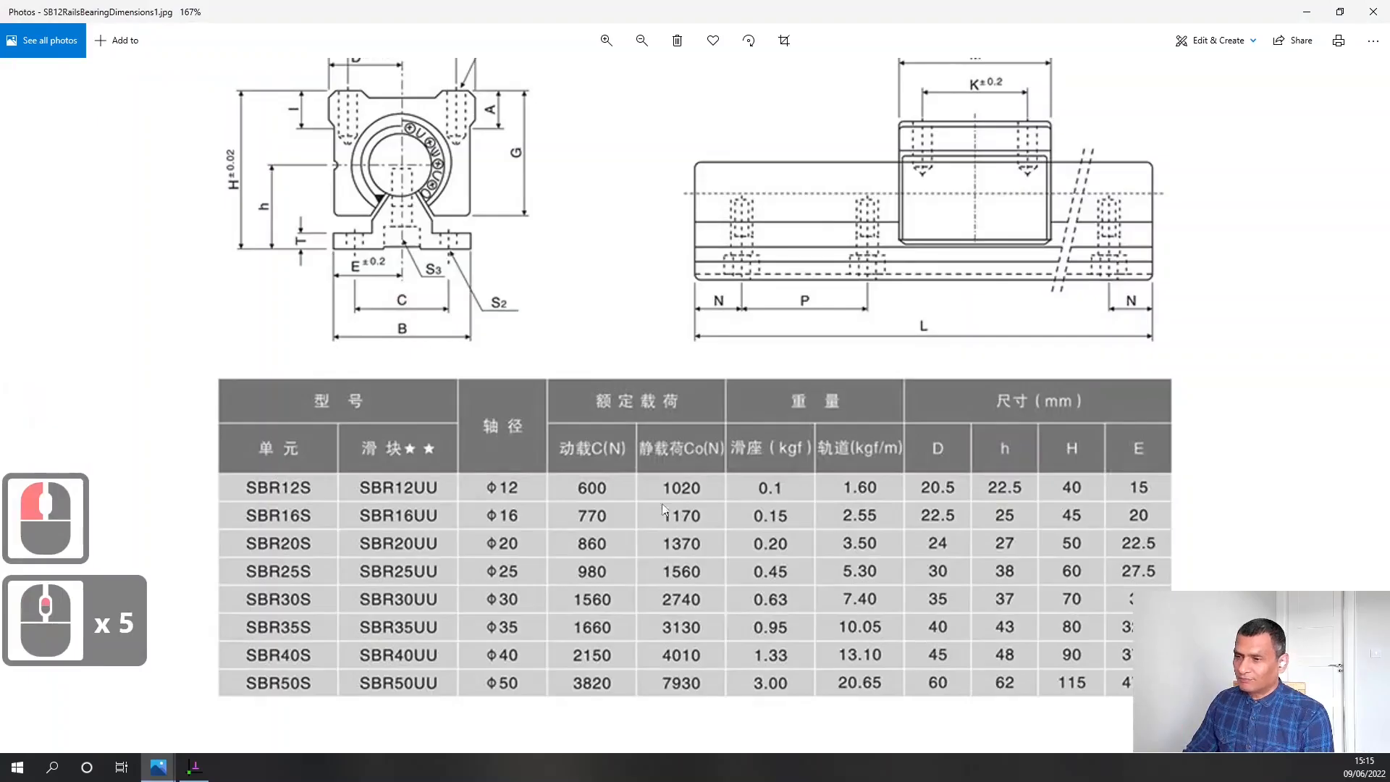
Switch to Photos and examine the SBR12 rail drawing and table for base width B and hole spacing C
{"action": "scroll", "coordinate": [663, 509], "scroll_direction": "down", "scroll_amount": 5}
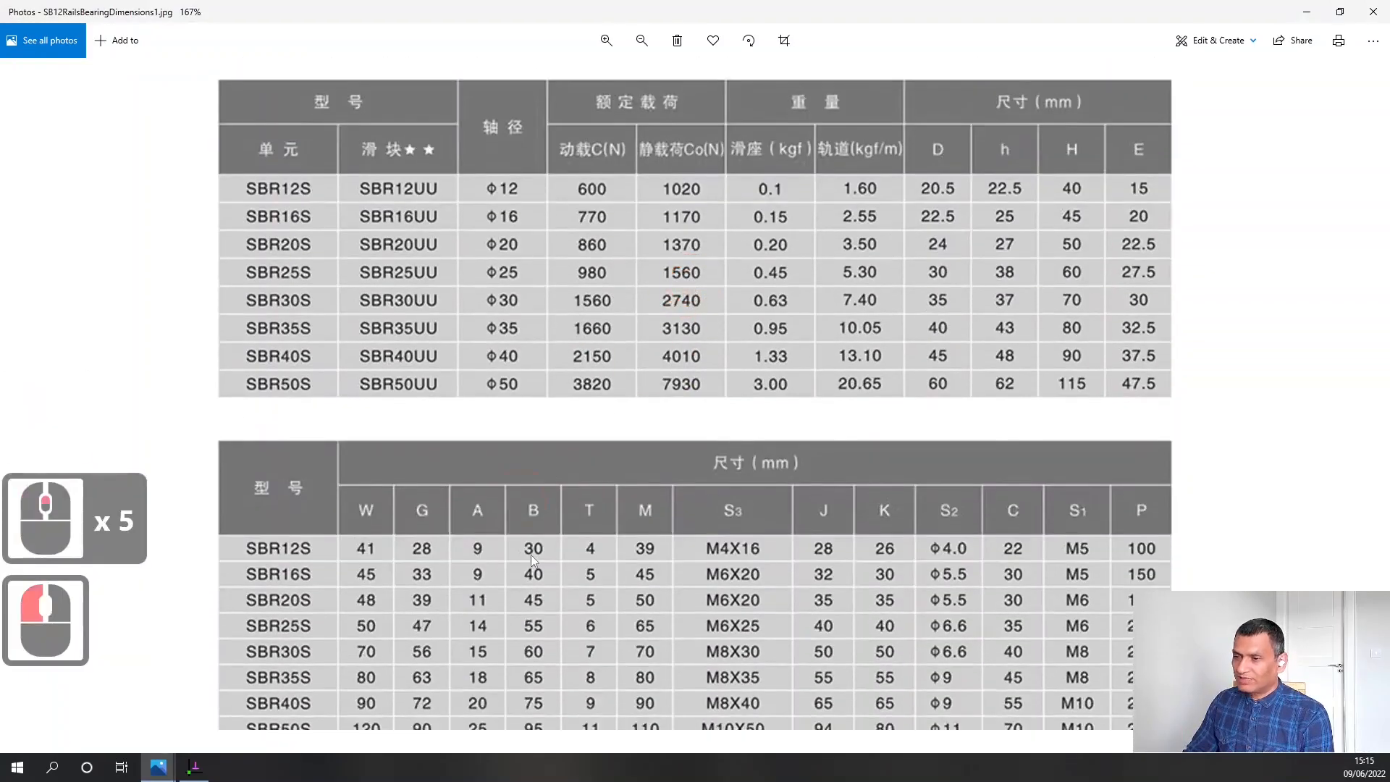
{"action": "left_click_drag", "start_coordinate": [548, 288], "coordinate": [568, 618]}
{"action": "left_click", "coordinate": [339, 312]}
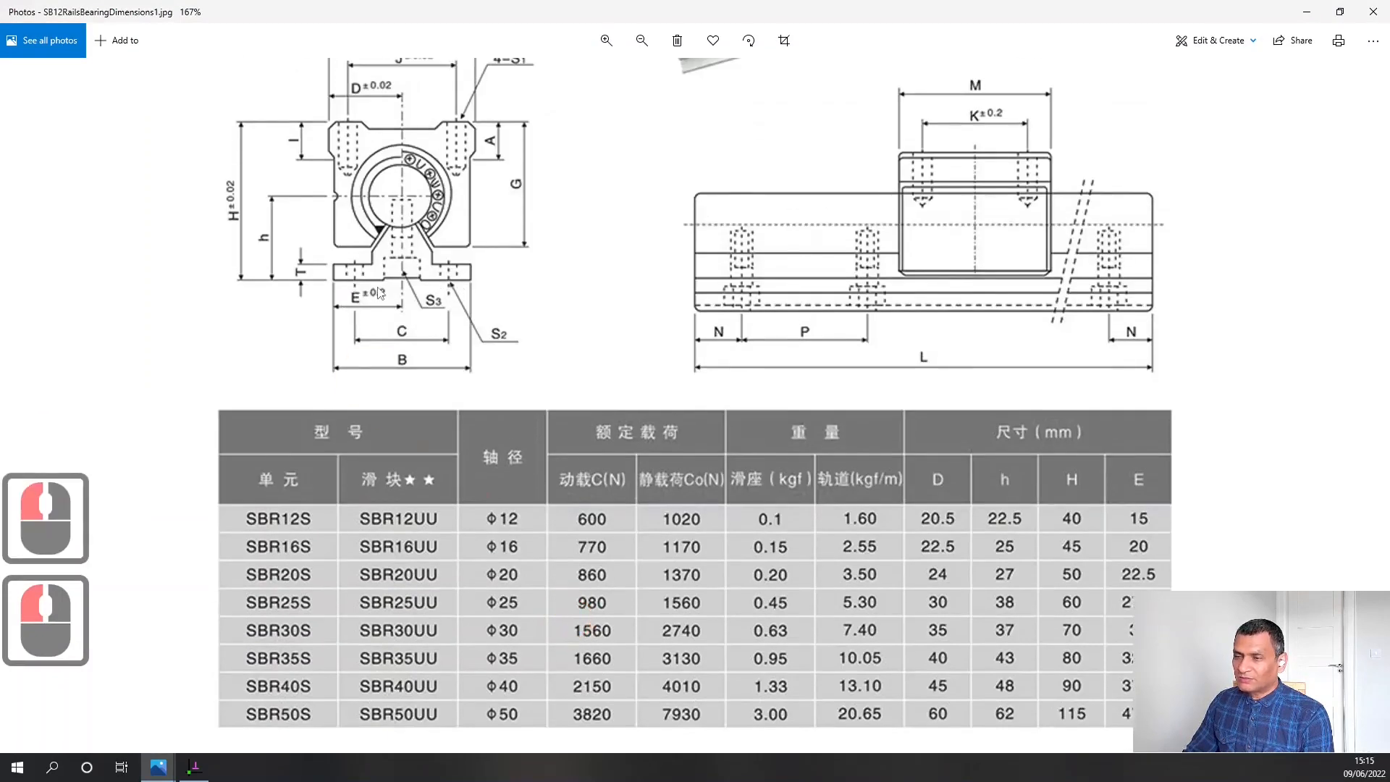
{"action": "scroll", "coordinate": [686, 543], "scroll_direction": "down", "scroll_amount": 1}
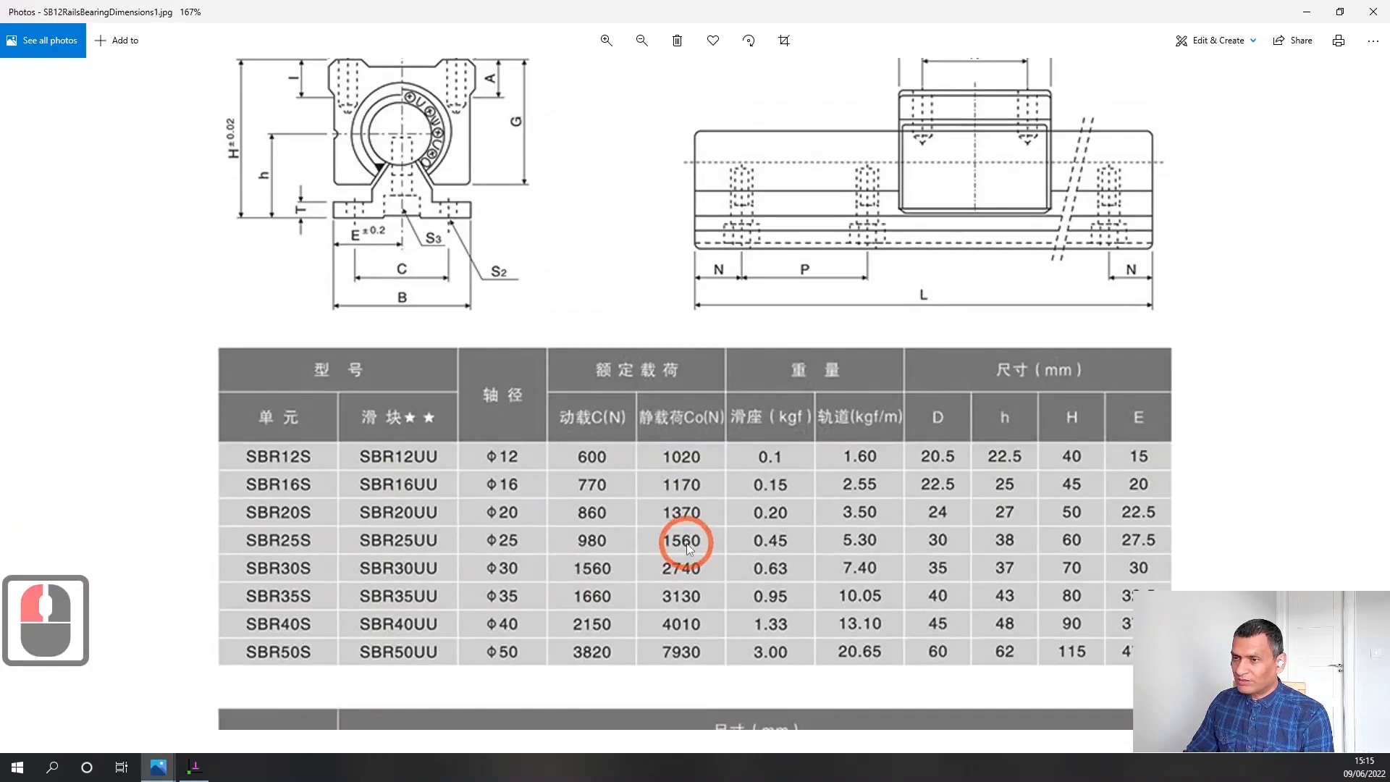
{"action": "left_click_drag", "start_coordinate": [686, 543], "coordinate": [687, 271]}
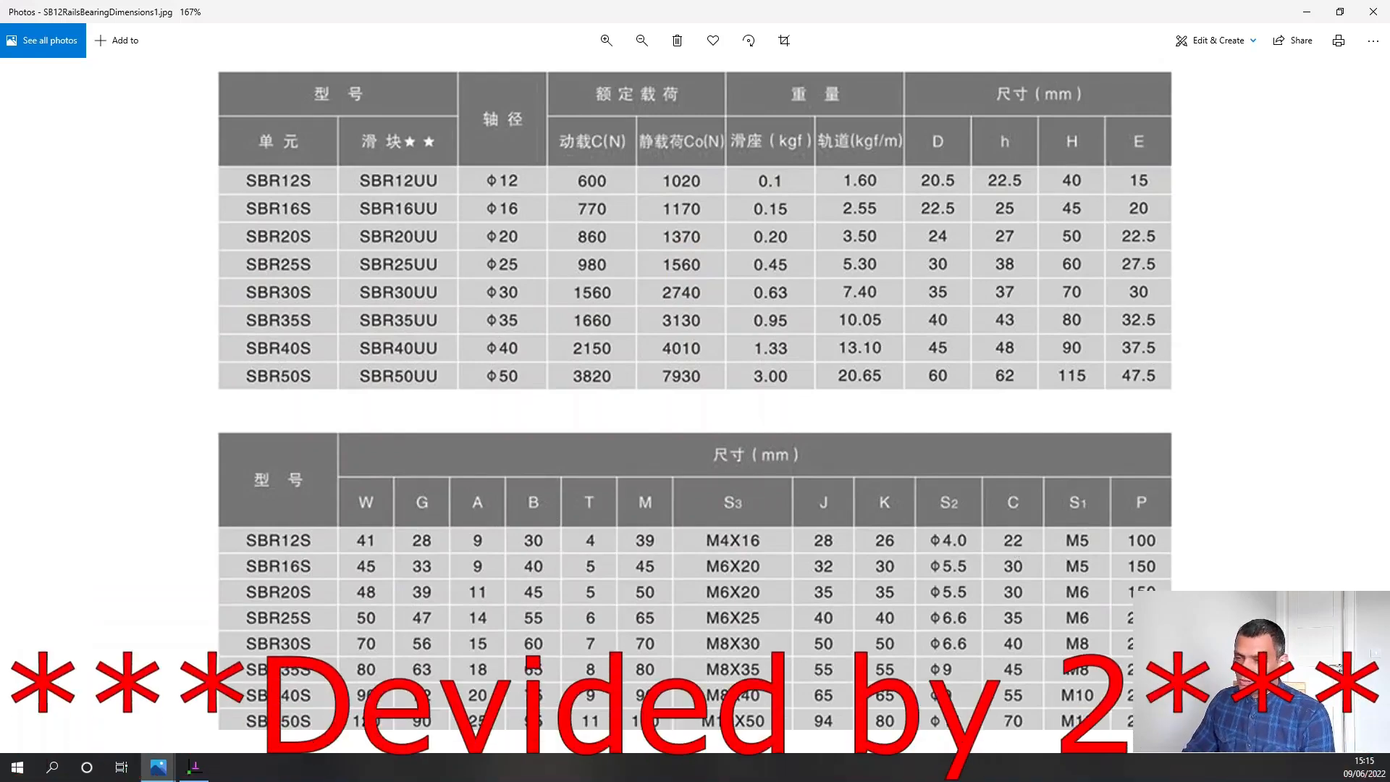
Return to SolveSpace and constrain the topmost circle's centre 4.00 mm from the plate's upper edge
{"action": "left_click", "coordinate": [194, 767]}
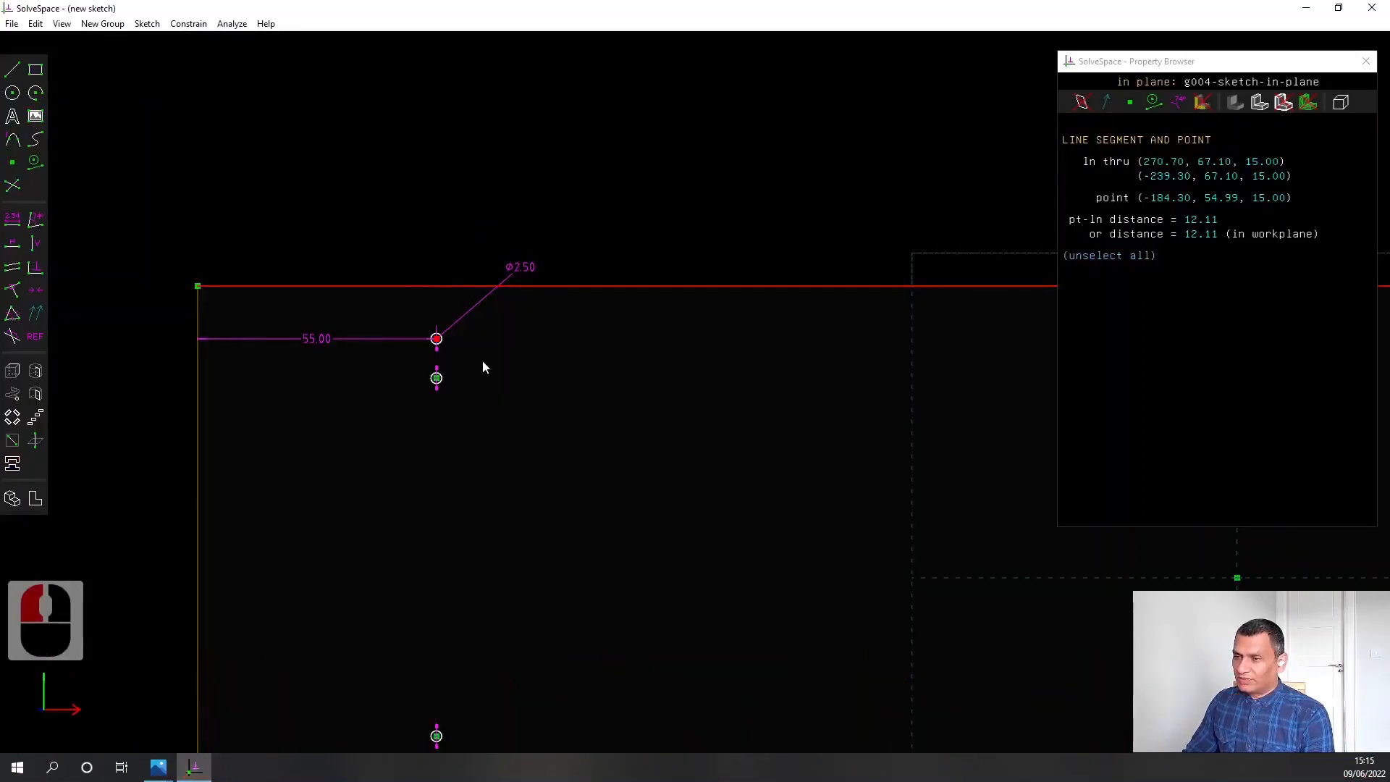
{"action": "left_click", "coordinate": [459, 348]}
{"action": "left_click", "coordinate": [436, 338]}
{"action": "left_click", "coordinate": [437, 286]}
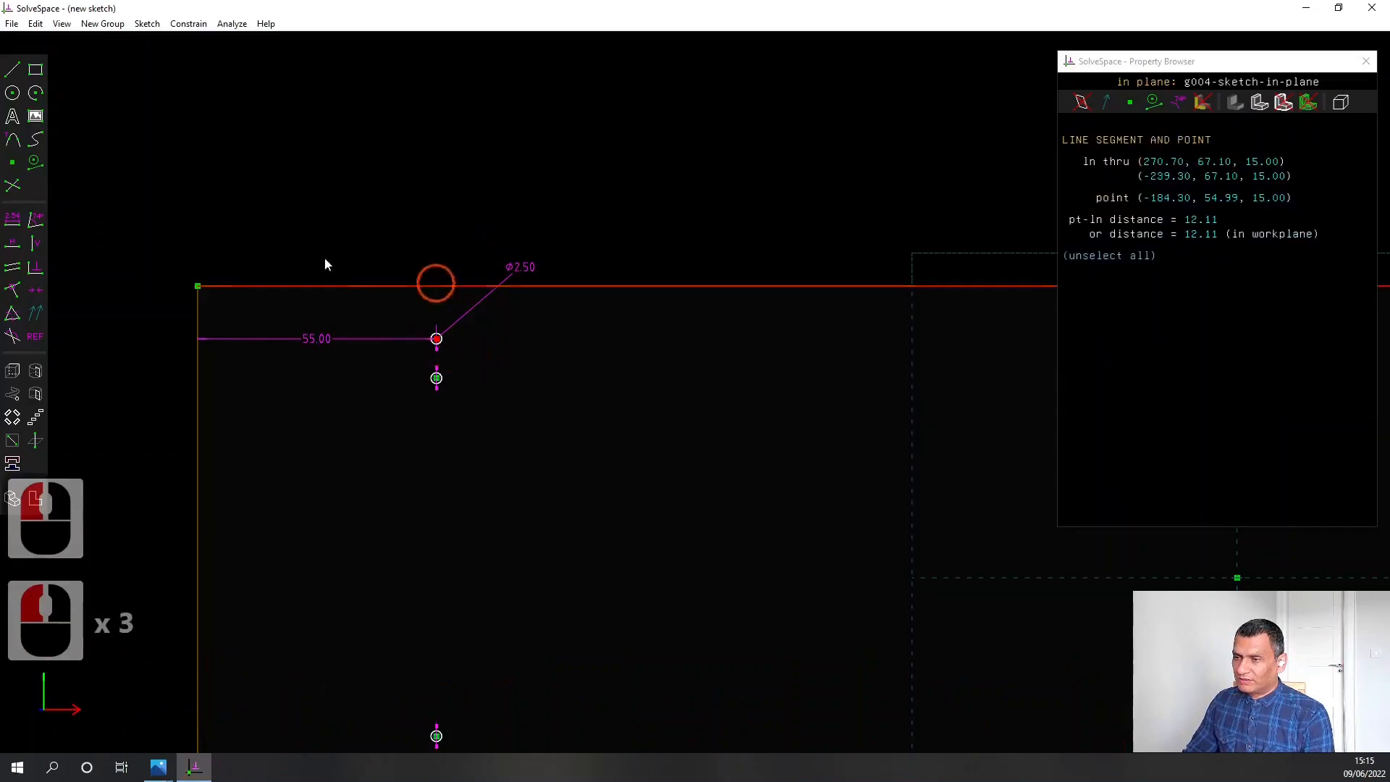
{"action": "left_click", "coordinate": [13, 220]}
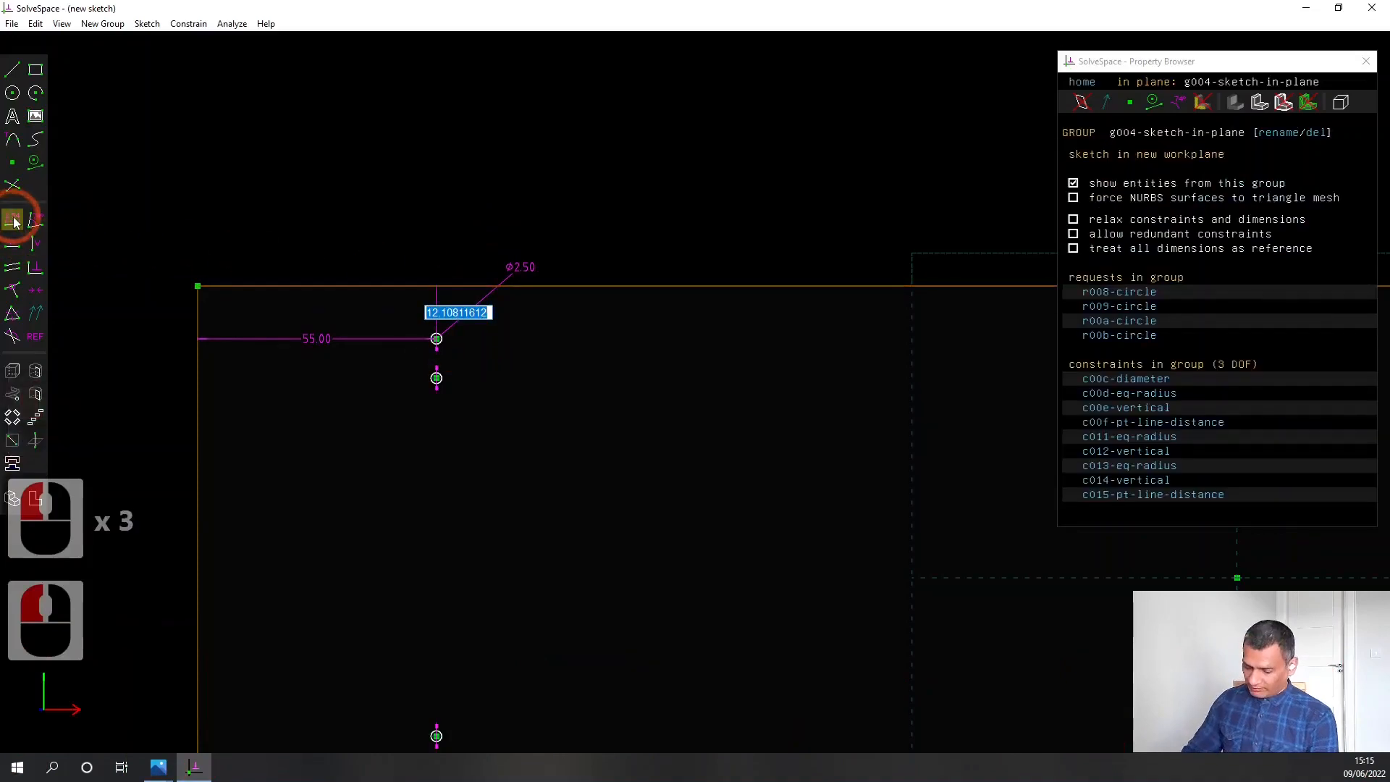
{"action": "type", "text": "4.00"}
{"action": "key", "text": "Return"}
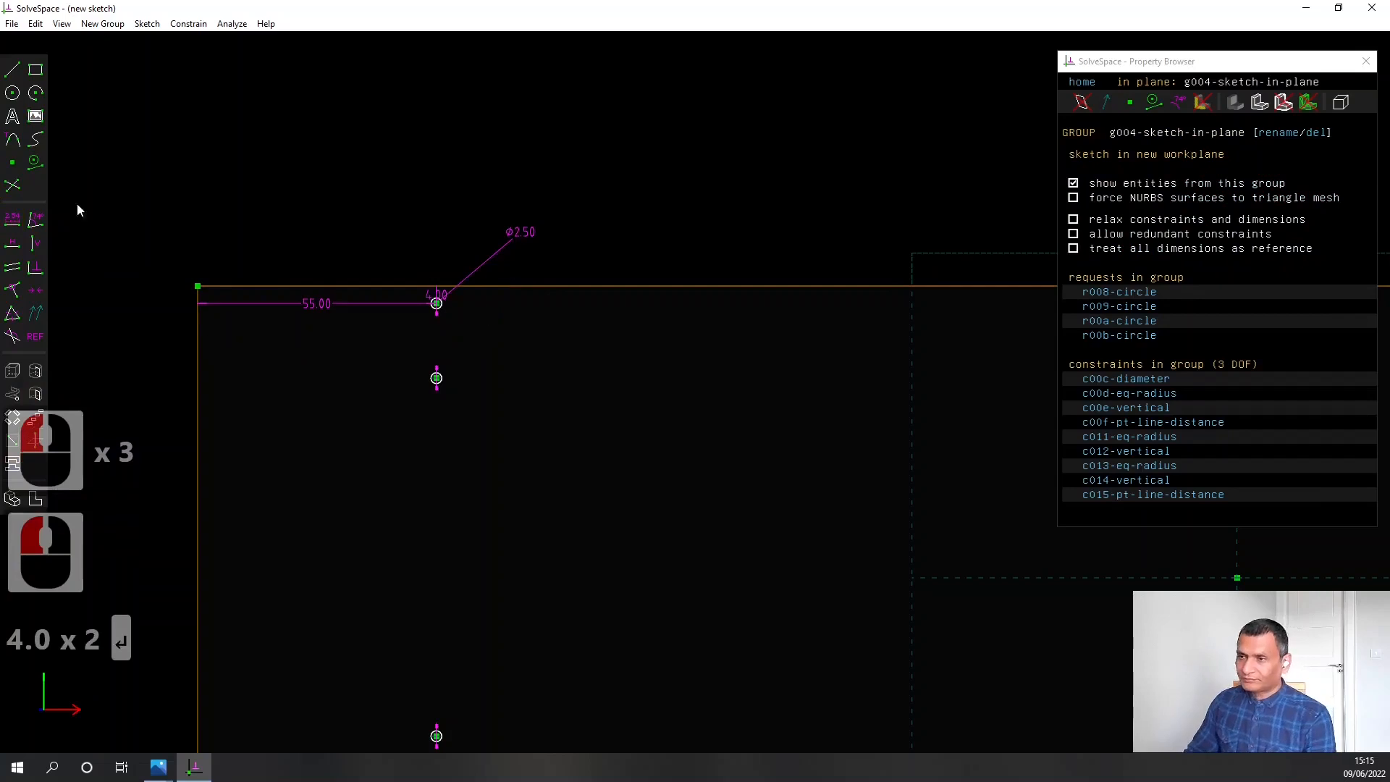
Constrain the lowest circle's centre 4.00 mm from the plate's lower edge
{"action": "scroll", "coordinate": [337, 359], "scroll_direction": "down", "scroll_amount": 3}
{"action": "mouse_move", "coordinate": [428, 592]}
{"action": "right_mouse_down"}
{"action": "mouse_move", "coordinate": [456, 485]}
{"action": "mouse_move", "coordinate": [448, 434]}
{"action": "right_mouse_up"}
{"action": "scroll", "coordinate": [437, 440], "scroll_direction": "up", "scroll_amount": 2}
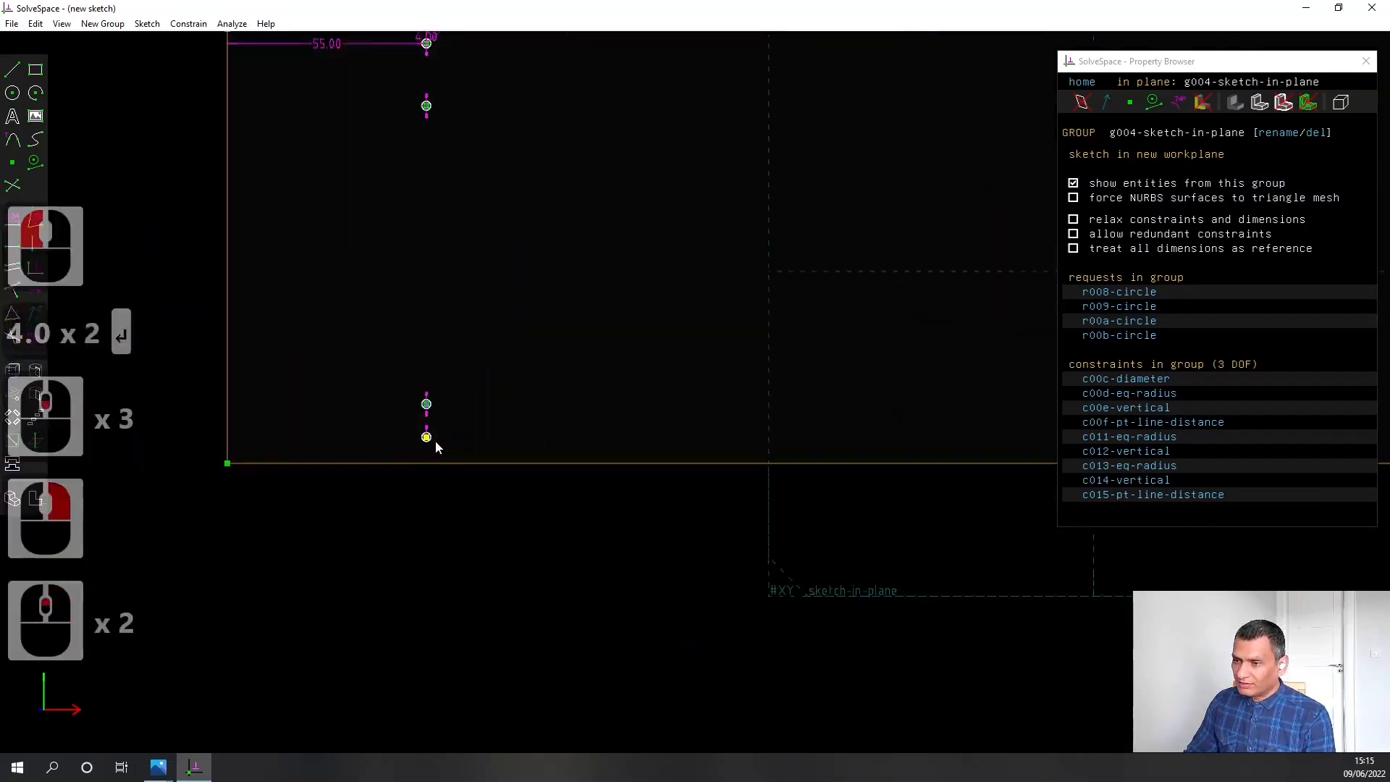
{"action": "scroll", "coordinate": [434, 445], "scroll_direction": "up", "scroll_amount": 4}
{"action": "left_click", "coordinate": [420, 434]}
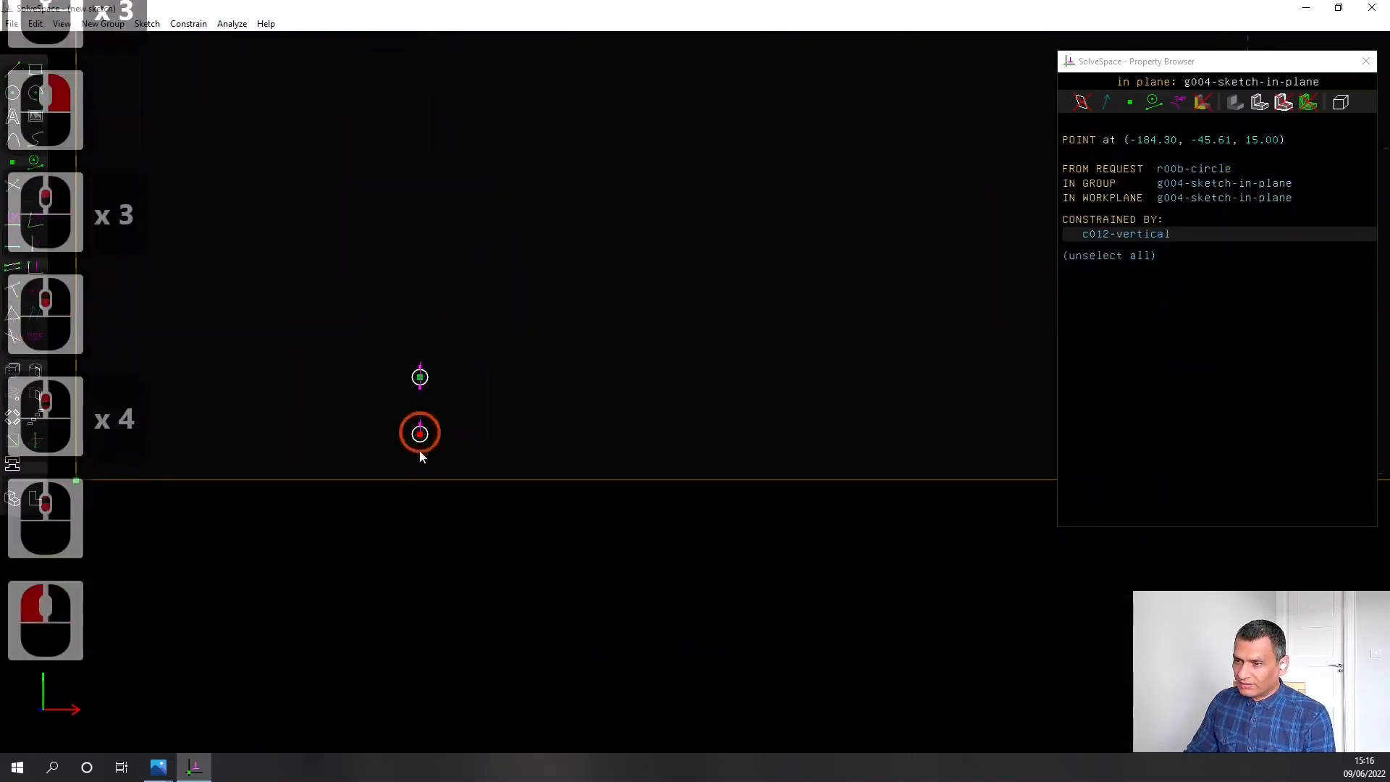
{"action": "left_click", "coordinate": [419, 479]}
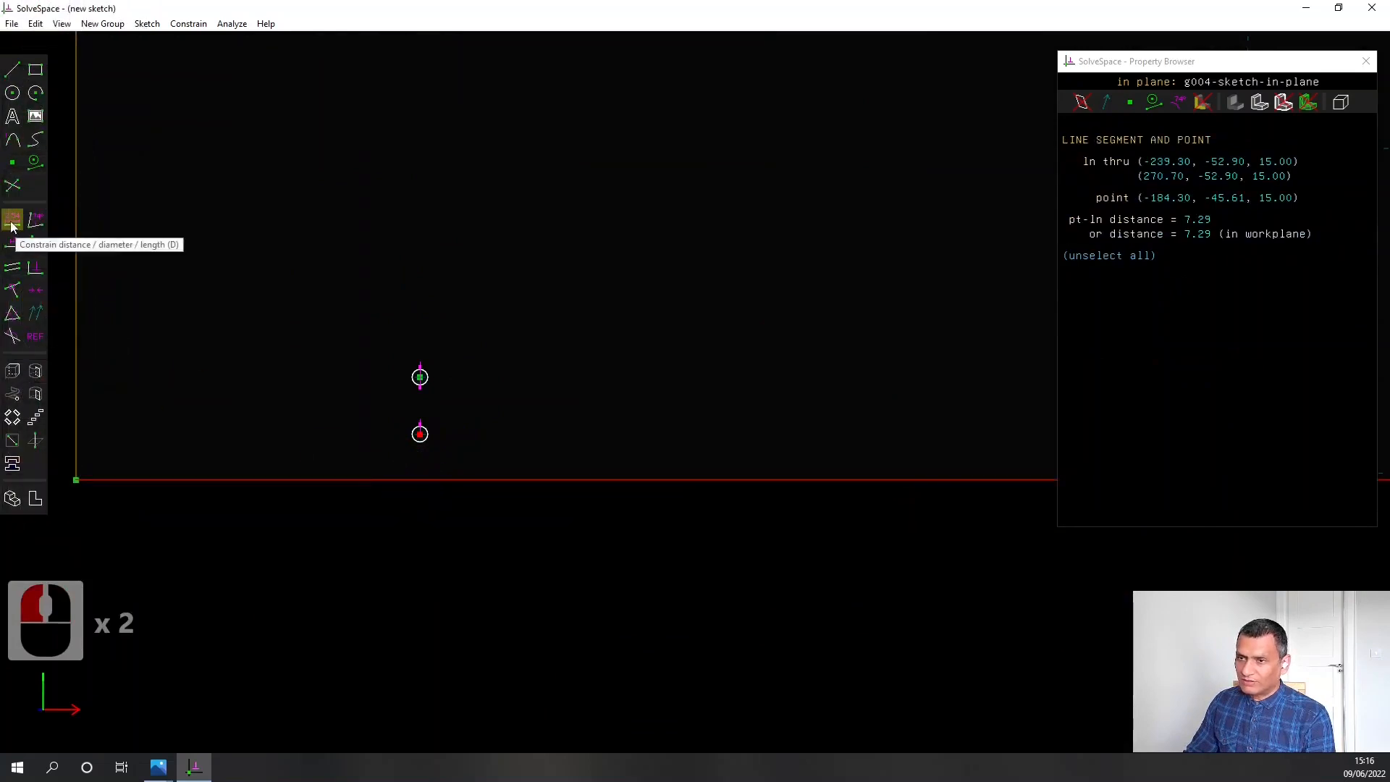
{"action": "left_click", "coordinate": [16, 229]}
{"action": "double_click", "coordinate": [443, 456]}
{"action": "type", "text": "4.00"}
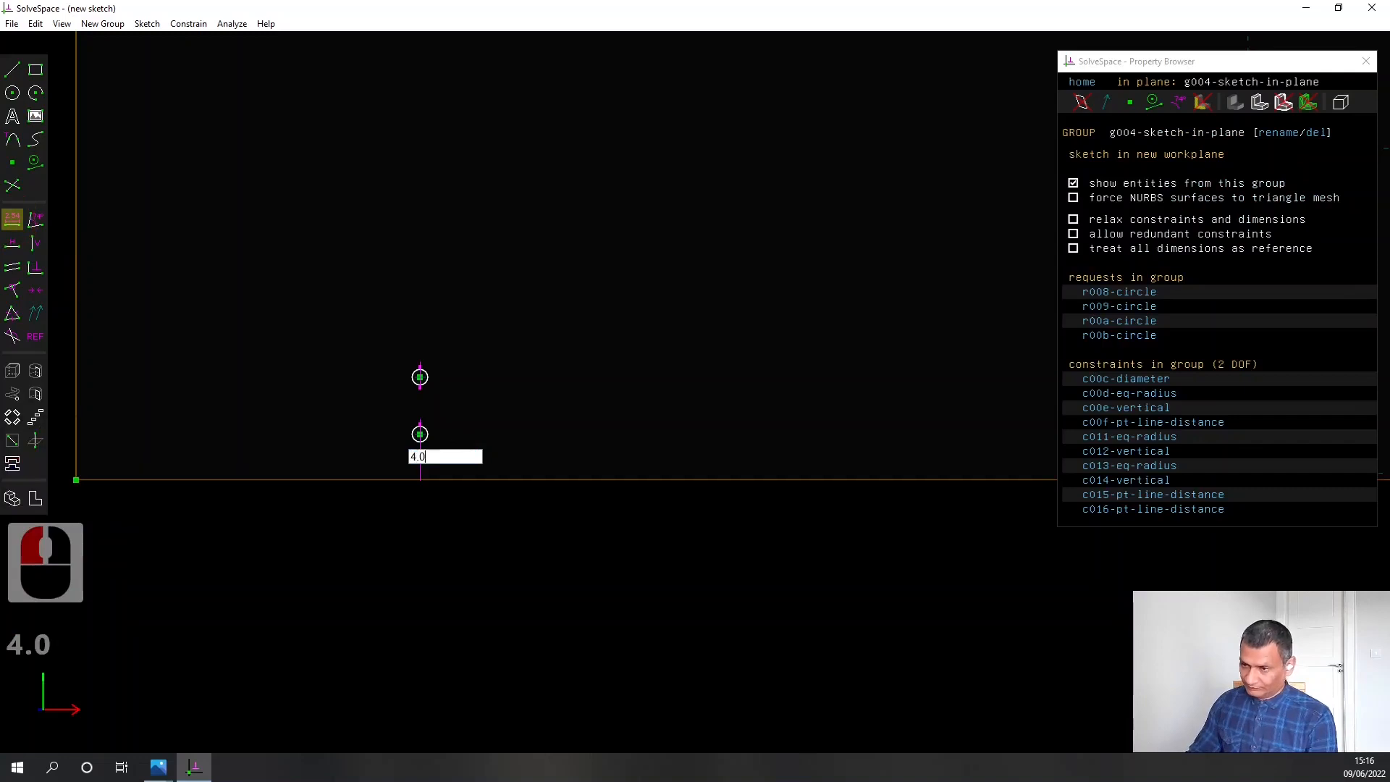
{"action": "key", "text": "Return"}
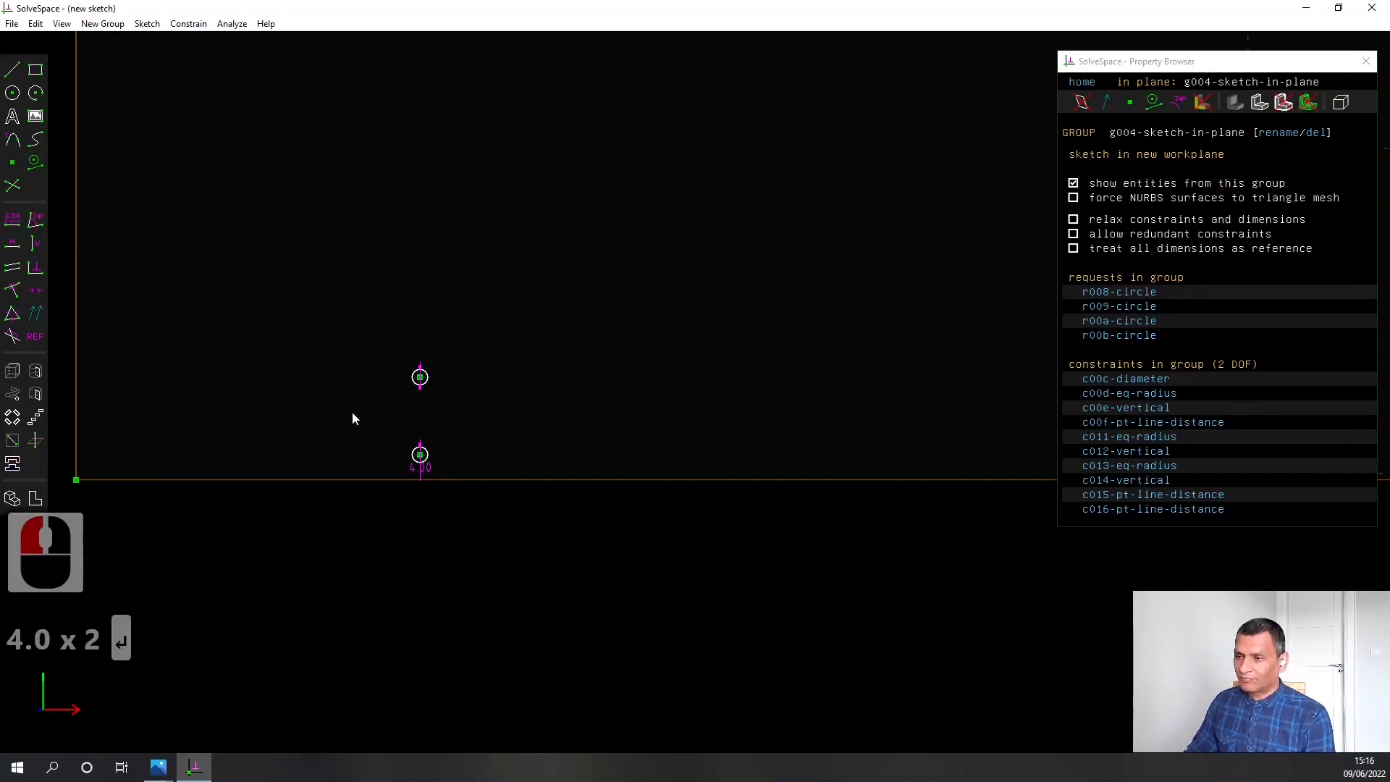
Constrain the centre distance between the two circles of the upper pair to 22.00 mm
{"action": "scroll", "coordinate": [472, 298], "scroll_direction": "up", "scroll_amount": 2}
{"action": "scroll", "coordinate": [471, 298], "scroll_direction": "down", "scroll_amount": 1}
{"action": "scroll", "coordinate": [472, 297], "scroll_direction": "up", "scroll_amount": 3}
{"action": "scroll", "coordinate": [433, 258], "scroll_direction": "down", "scroll_amount": 7}
{"action": "right_click_drag", "start_coordinate": [454, 101], "coordinate": [512, 441]}
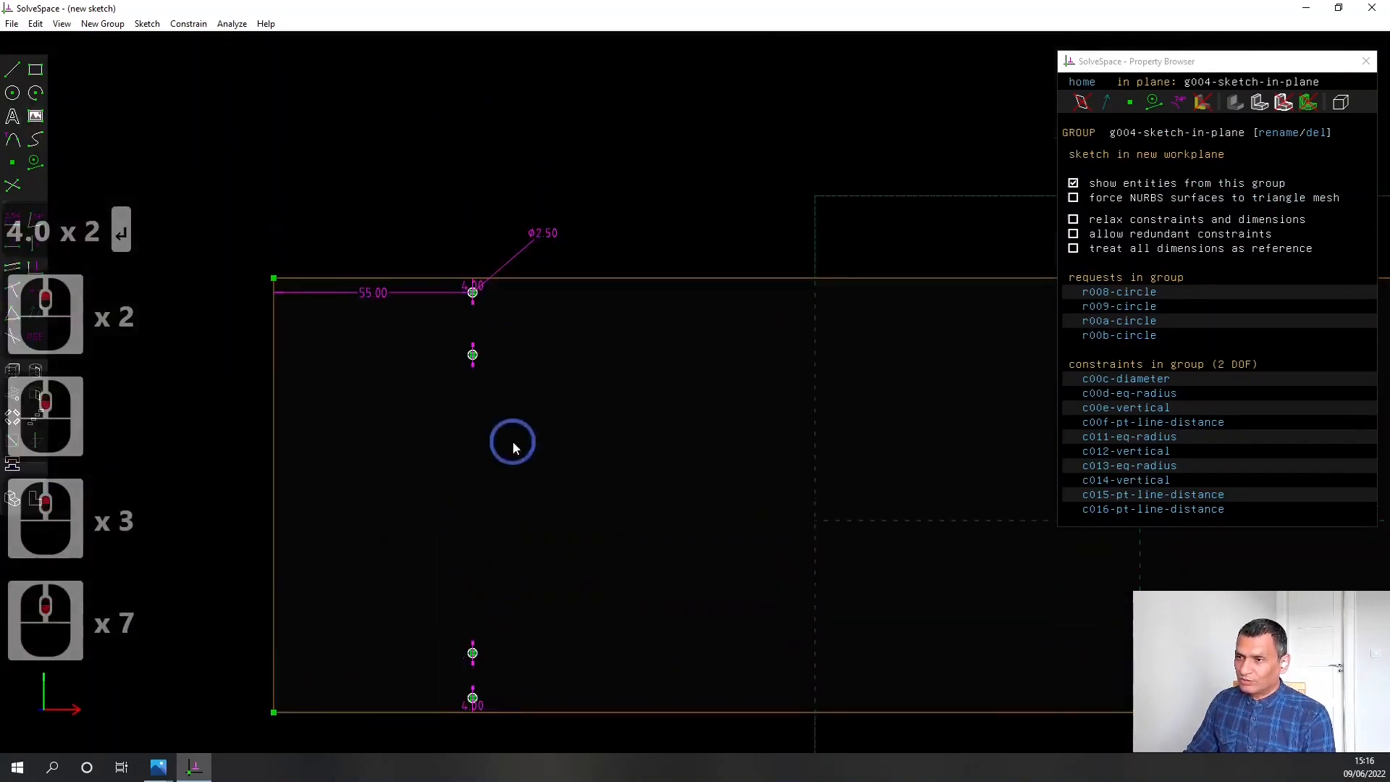
{"action": "scroll", "coordinate": [486, 341], "scroll_direction": "up", "scroll_amount": 3}
{"action": "left_click", "coordinate": [462, 364]}
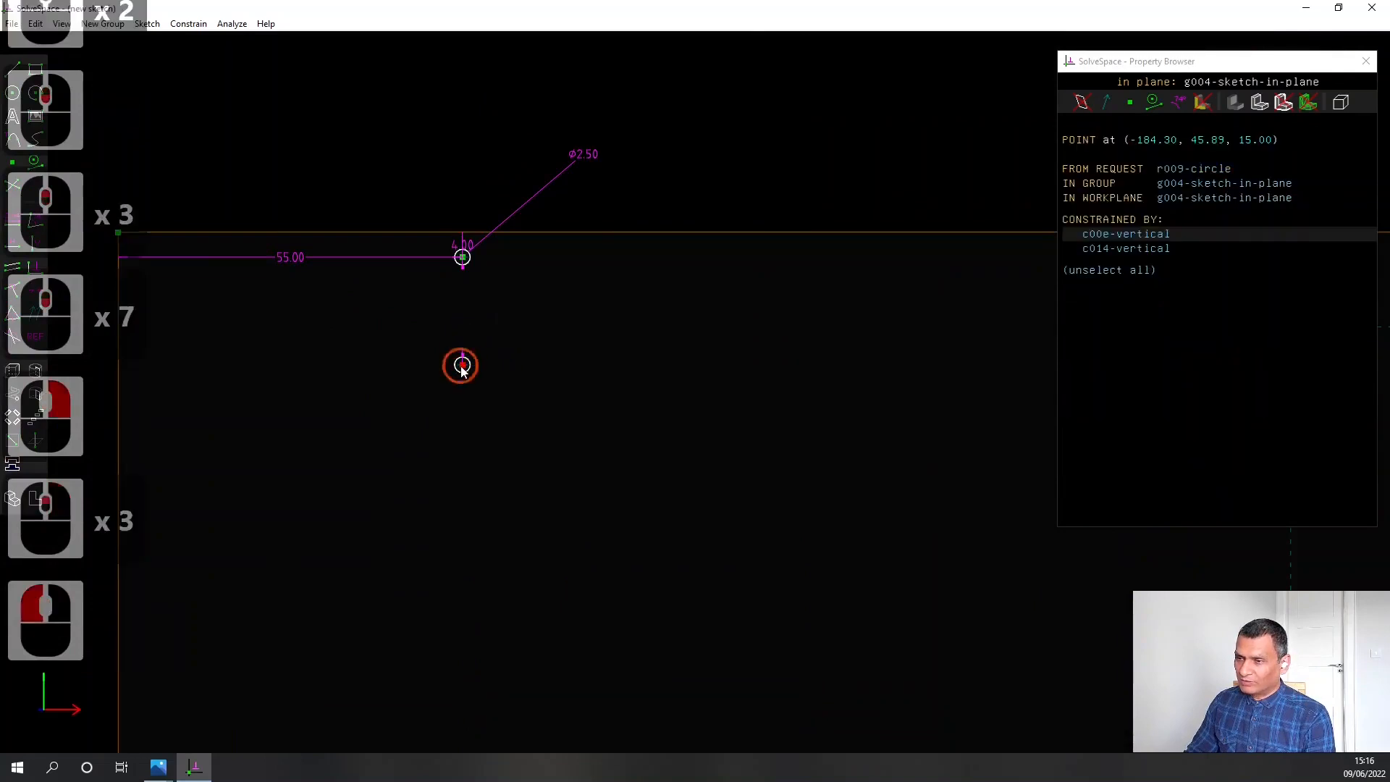
{"action": "left_click", "coordinate": [462, 257]}
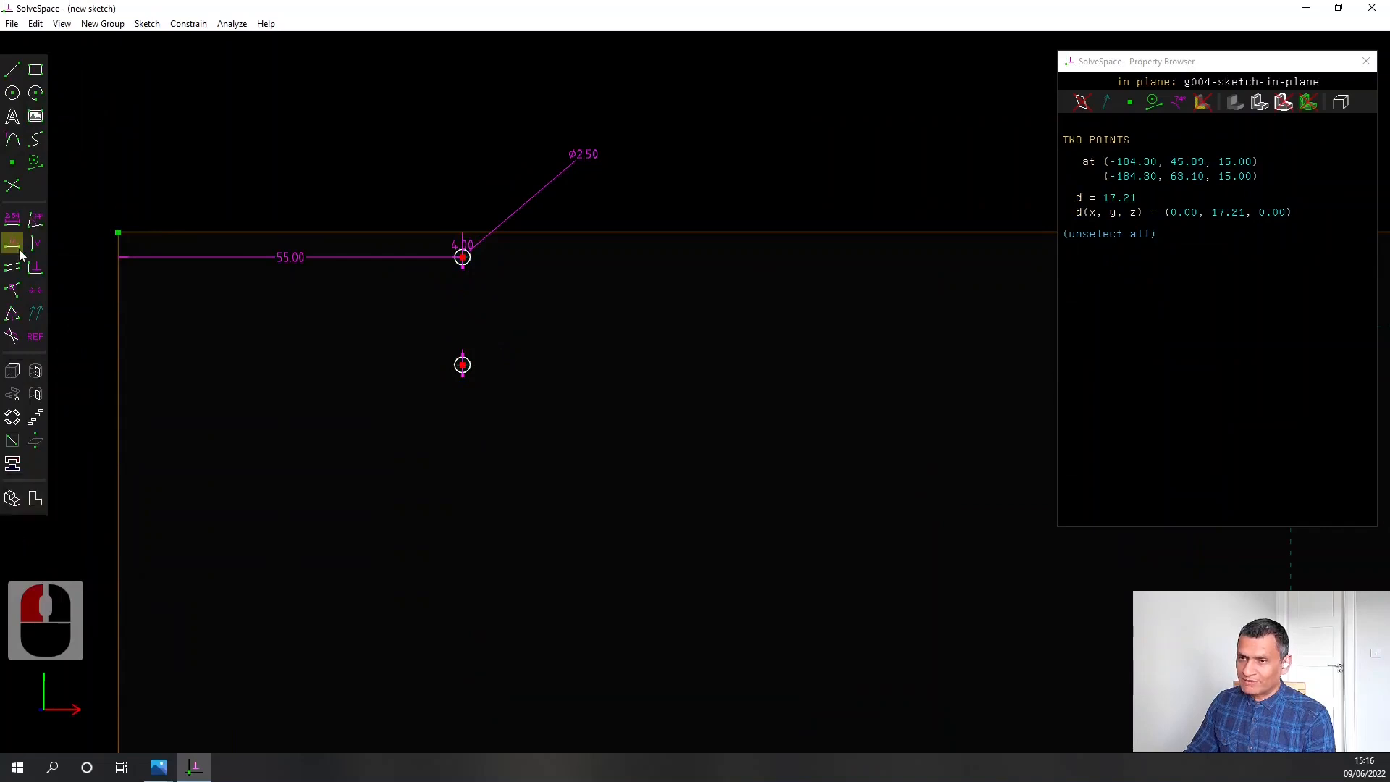
{"action": "left_click", "coordinate": [13, 227]}
{"action": "type", "text": "22.00"}
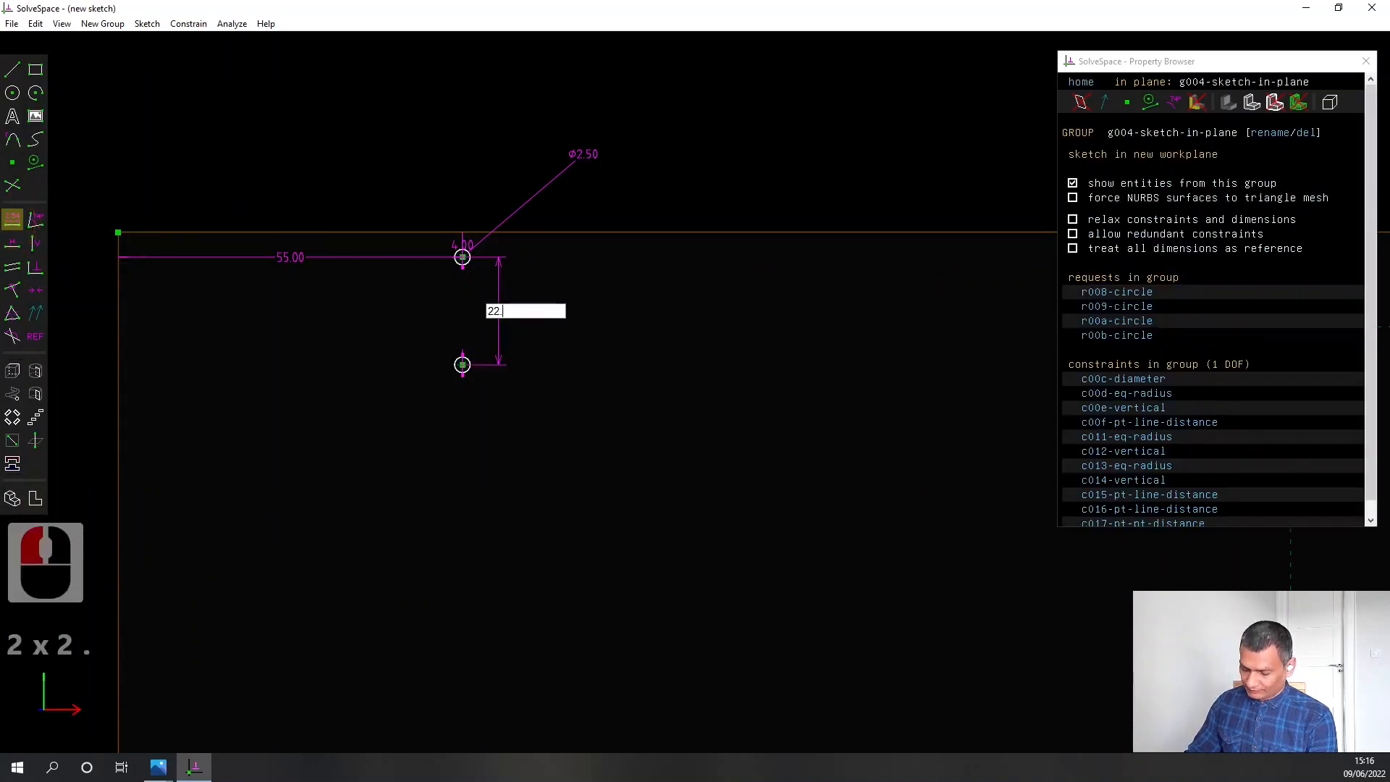
{"action": "key", "text": "Return"}
Constrain the centre distance between the two circles of the lower pair to 22.00 mm
{"action": "scroll", "coordinate": [13, 223], "scroll_direction": "up", "scroll_amount": 1}
{"action": "scroll", "coordinate": [605, 654], "scroll_direction": "down", "scroll_amount": 2}
{"action": "scroll", "coordinate": [605, 654], "scroll_direction": "up", "scroll_amount": 1}
{"action": "scroll", "coordinate": [606, 654], "scroll_direction": "down", "scroll_amount": 3}
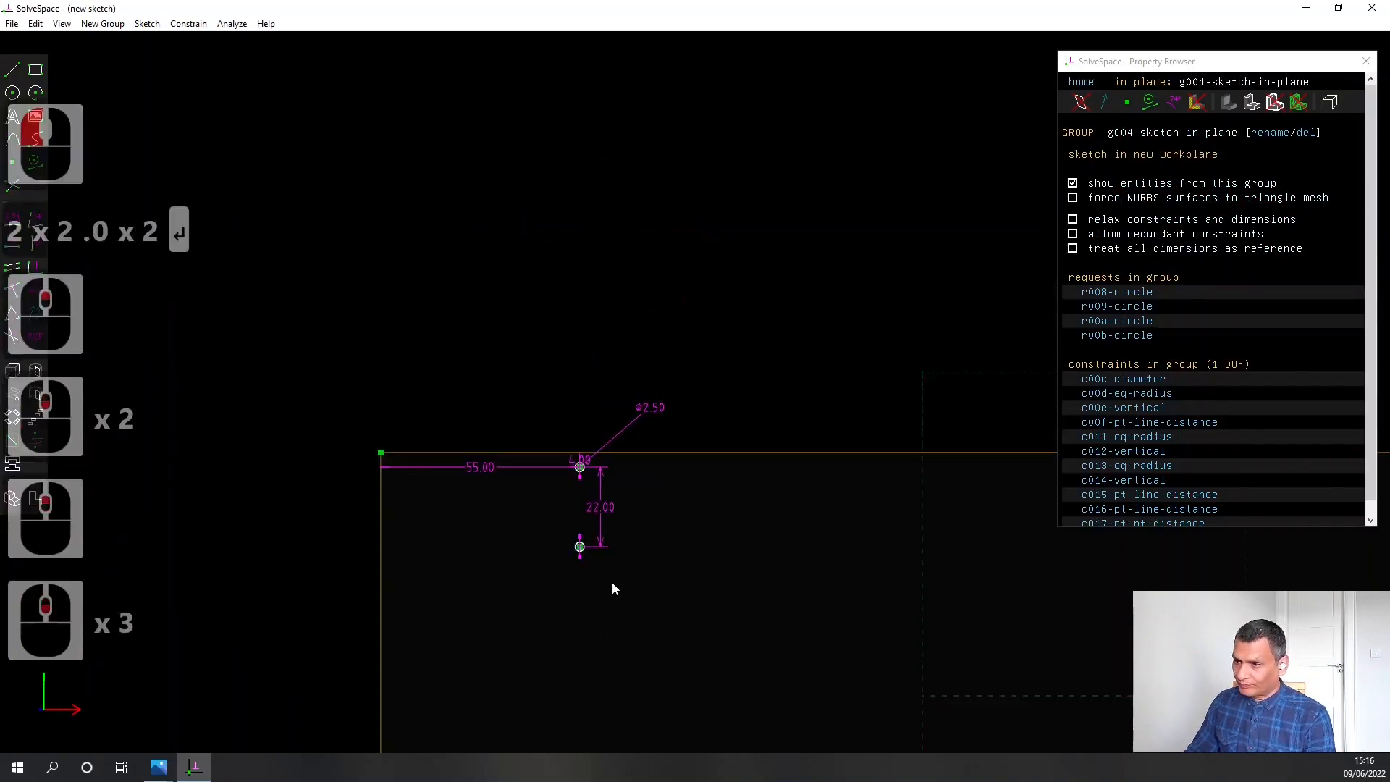
{"action": "right_click_drag", "start_coordinate": [611, 581], "coordinate": [583, 191]}
{"action": "scroll", "coordinate": [571, 424], "scroll_direction": "up", "scroll_amount": 6}
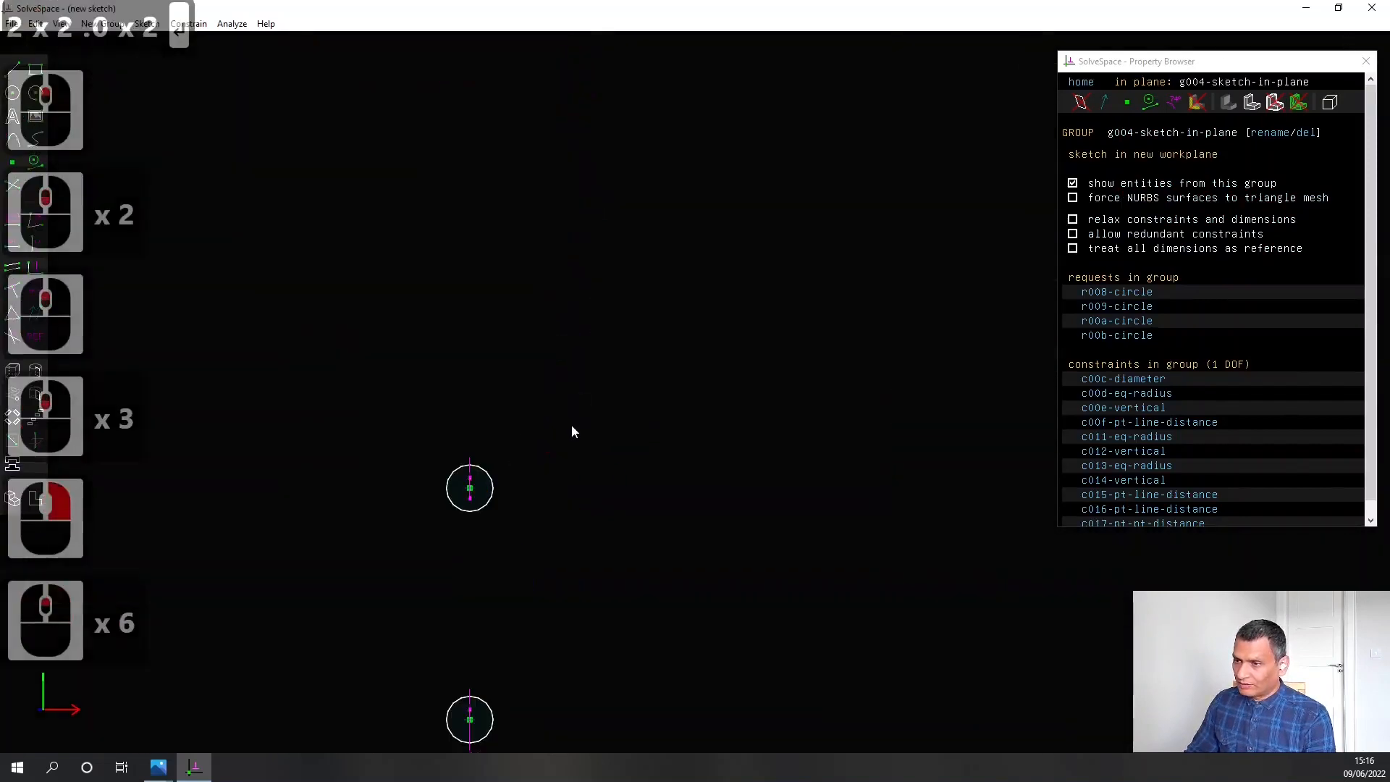
{"action": "left_click", "coordinate": [469, 490]}
{"action": "left_click", "coordinate": [469, 719]}
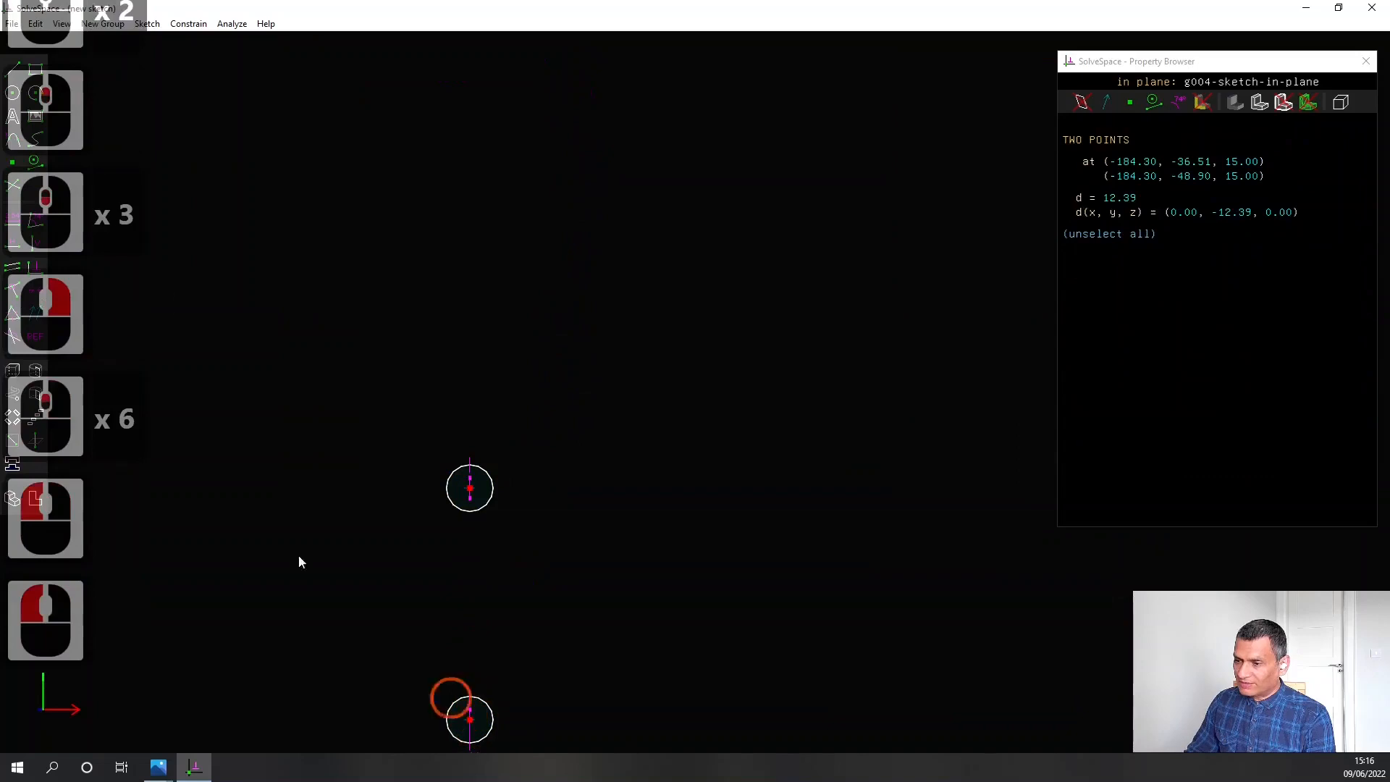
{"action": "left_click", "coordinate": [12, 221]}
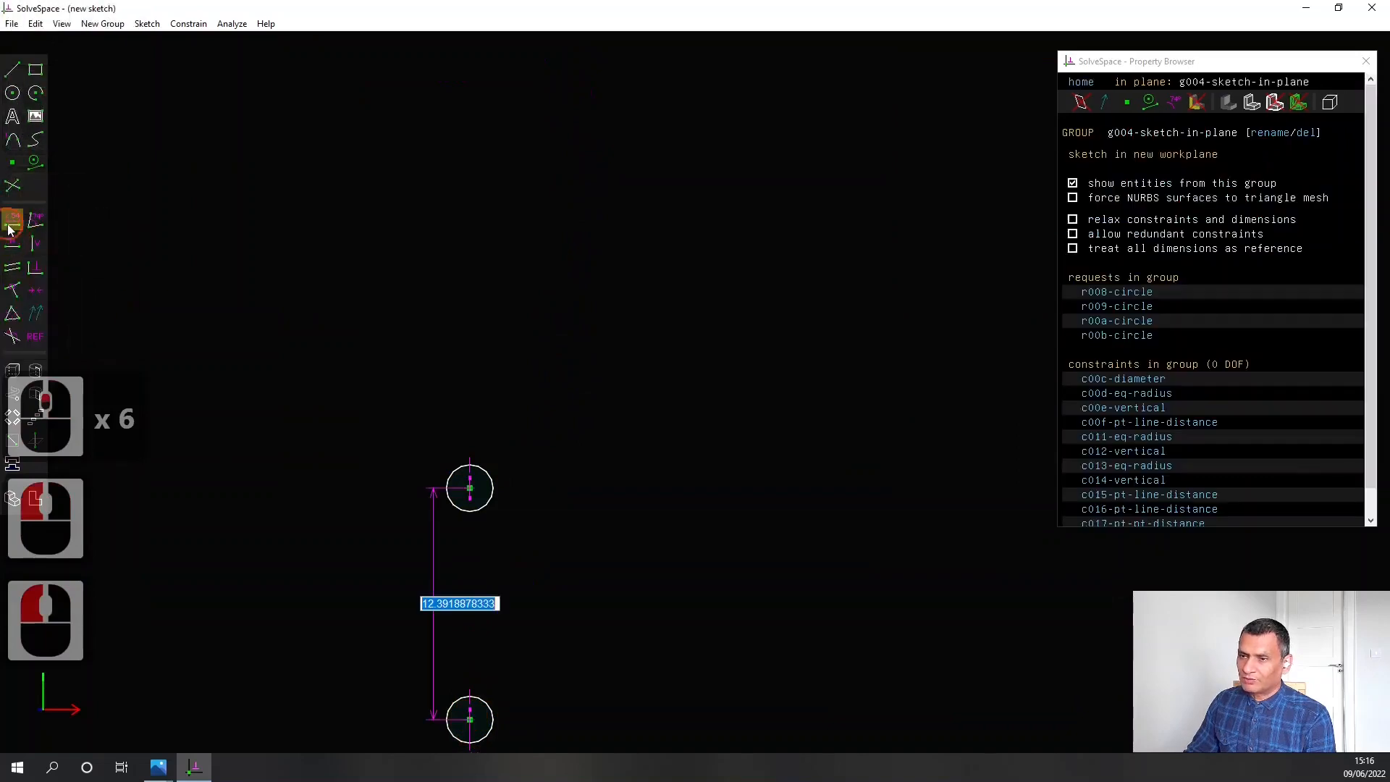
{"action": "type", "text": "22.00"}
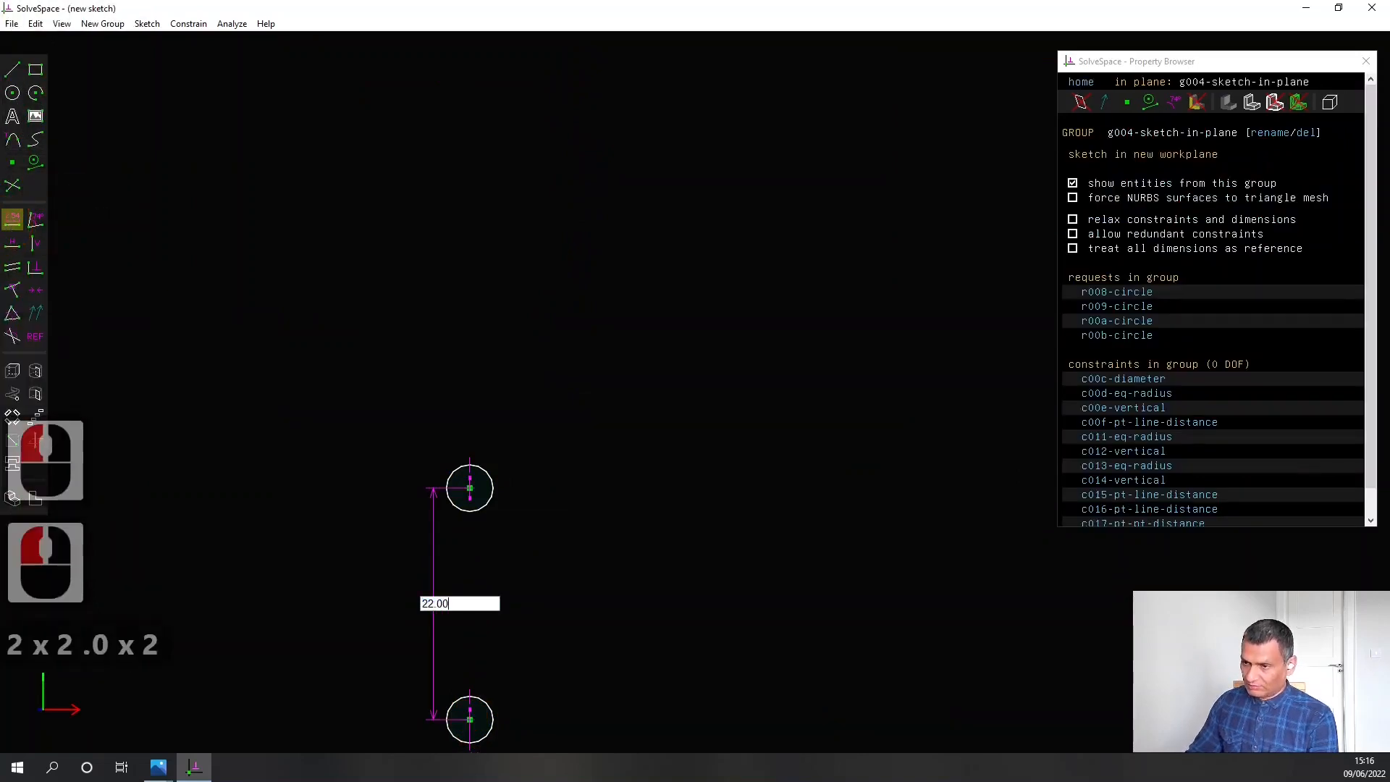
{"action": "key", "text": "Return"}
Create a step-and-repeat translating group from the four circles and move the copies roughly into rows along the plate's length
{"action": "scroll", "coordinate": [397, 273], "scroll_direction": "down", "scroll_amount": 6}
{"action": "scroll", "coordinate": [542, 405], "scroll_direction": "down", "scroll_amount": 2}
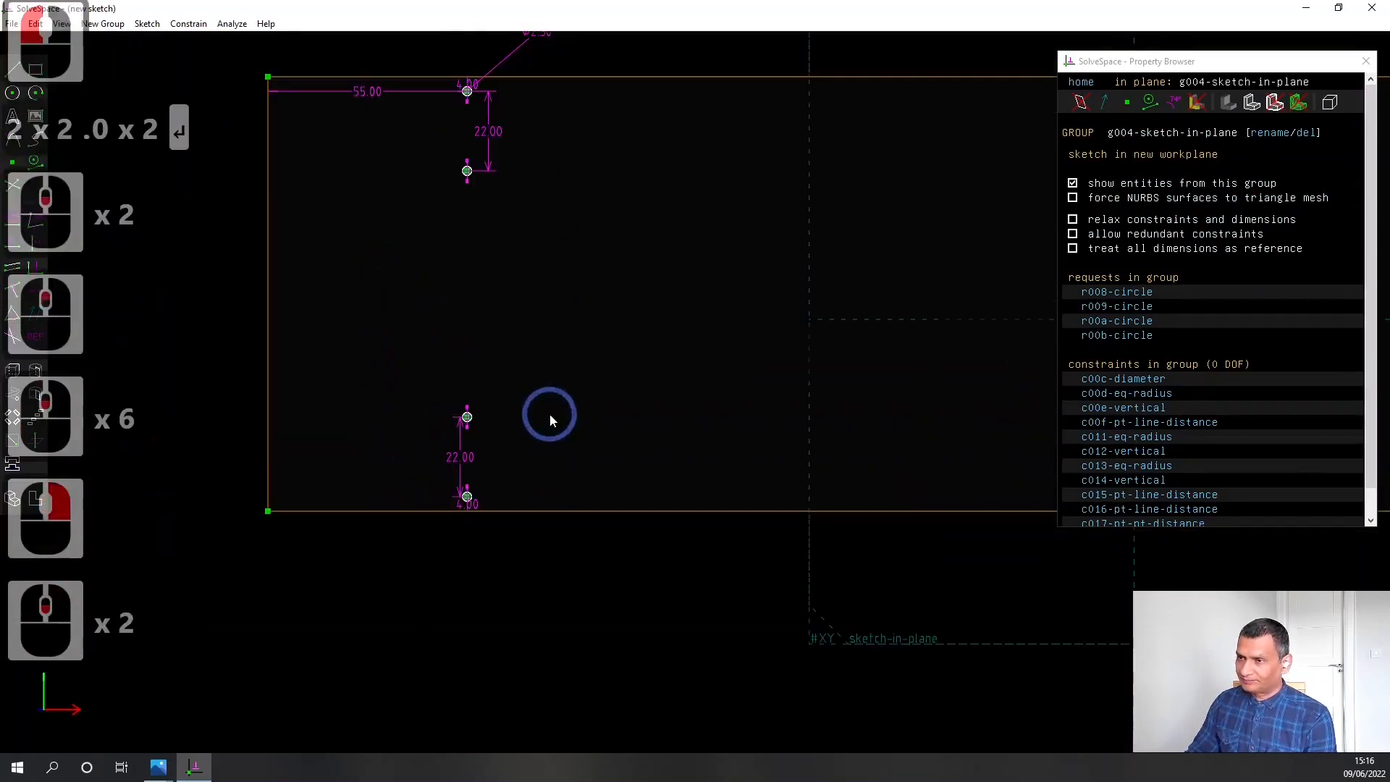
{"action": "right_click_drag", "start_coordinate": [596, 359], "coordinate": [553, 380]}
{"action": "scroll", "coordinate": [553, 379], "scroll_direction": "down", "scroll_amount": 1}
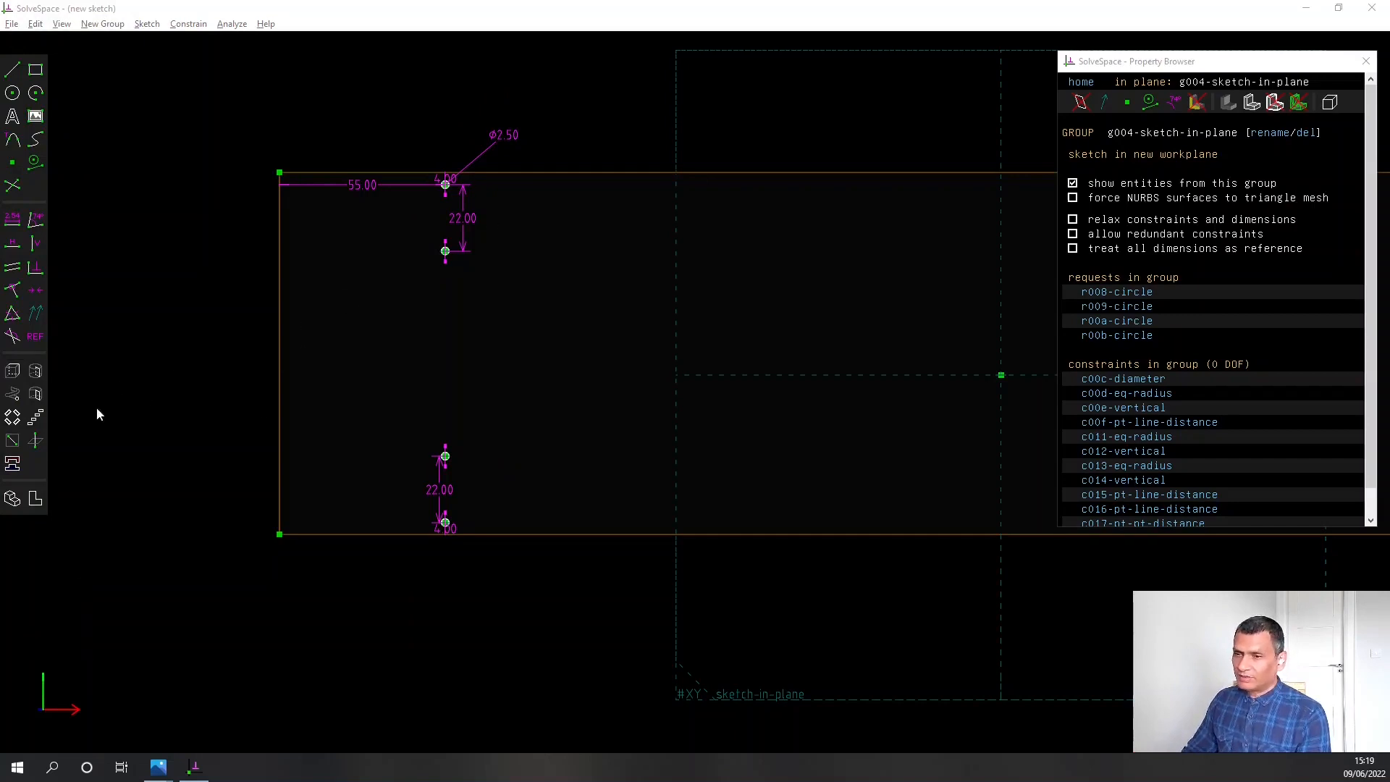
{"action": "left_click", "coordinate": [37, 420]}
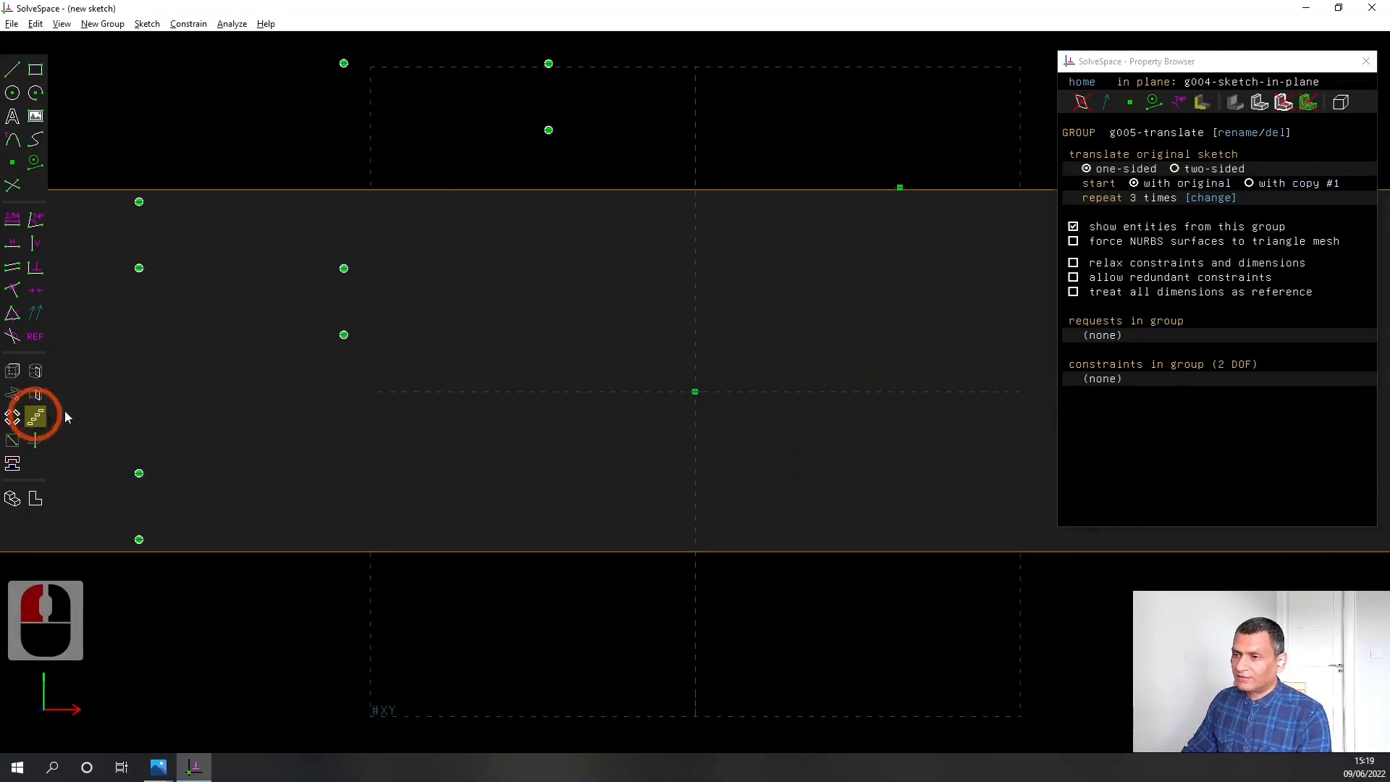
{"action": "scroll", "coordinate": [644, 390], "scroll_direction": "up", "scroll_amount": 3}
{"action": "right_click_drag", "start_coordinate": [684, 322], "coordinate": [671, 395]}
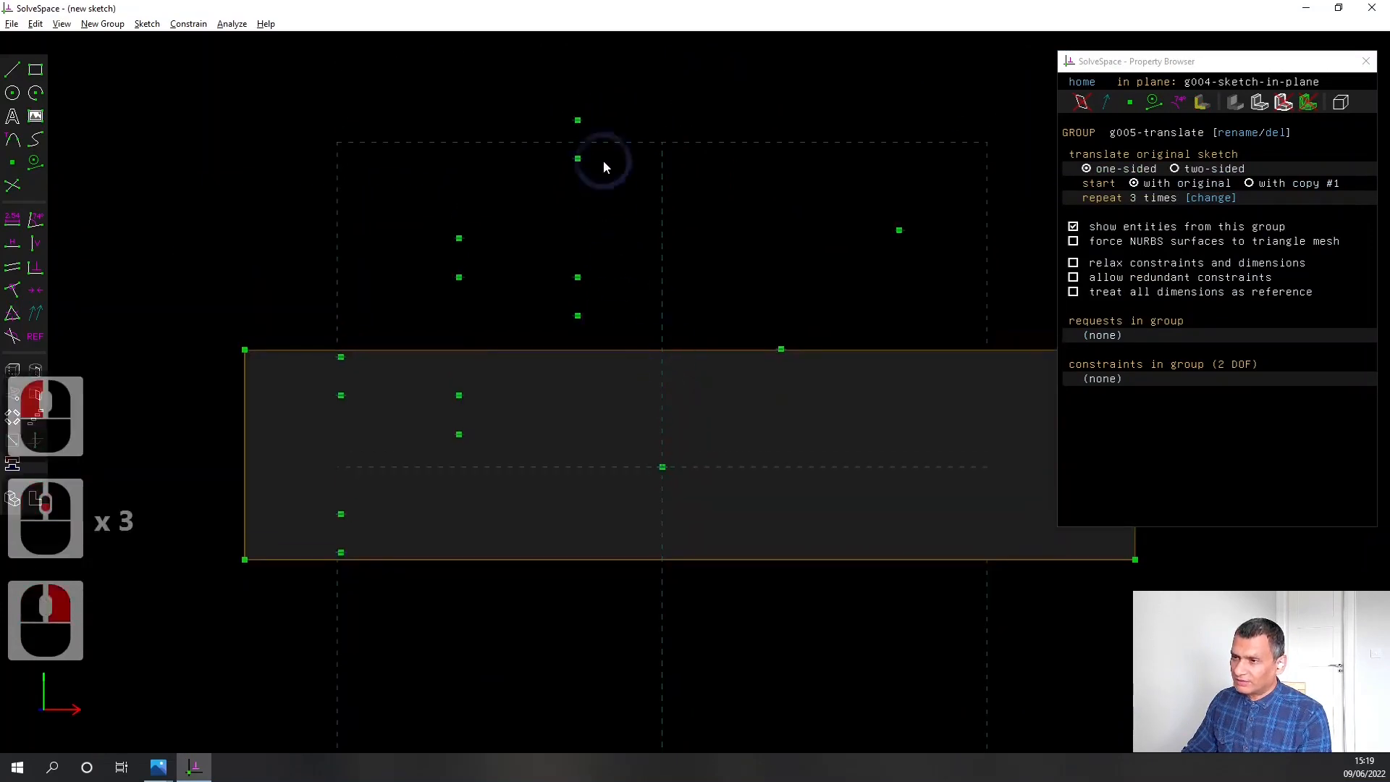
{"action": "left_click_drag", "start_coordinate": [577, 158], "coordinate": [584, 402]}
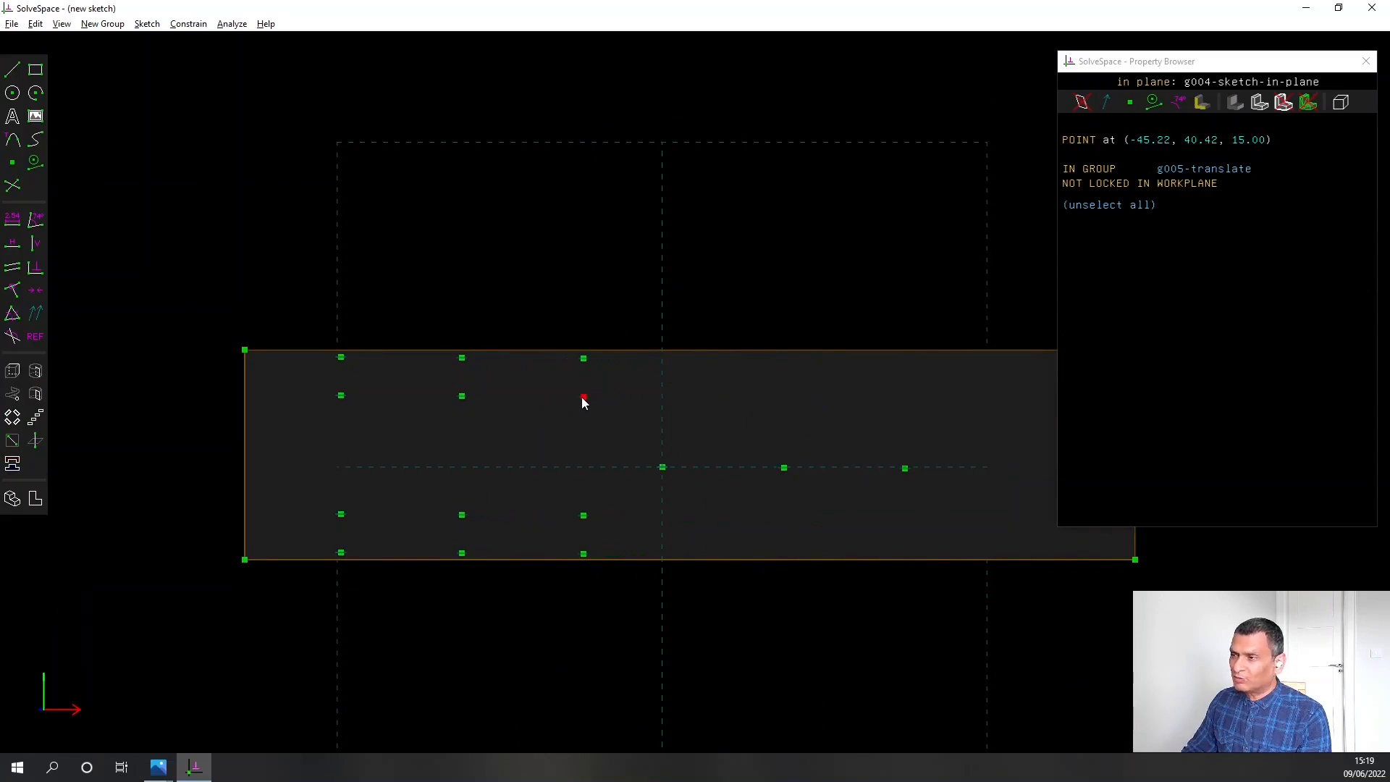
Set the translate group to repeat 5 times
{"action": "left_click", "coordinate": [583, 403]}
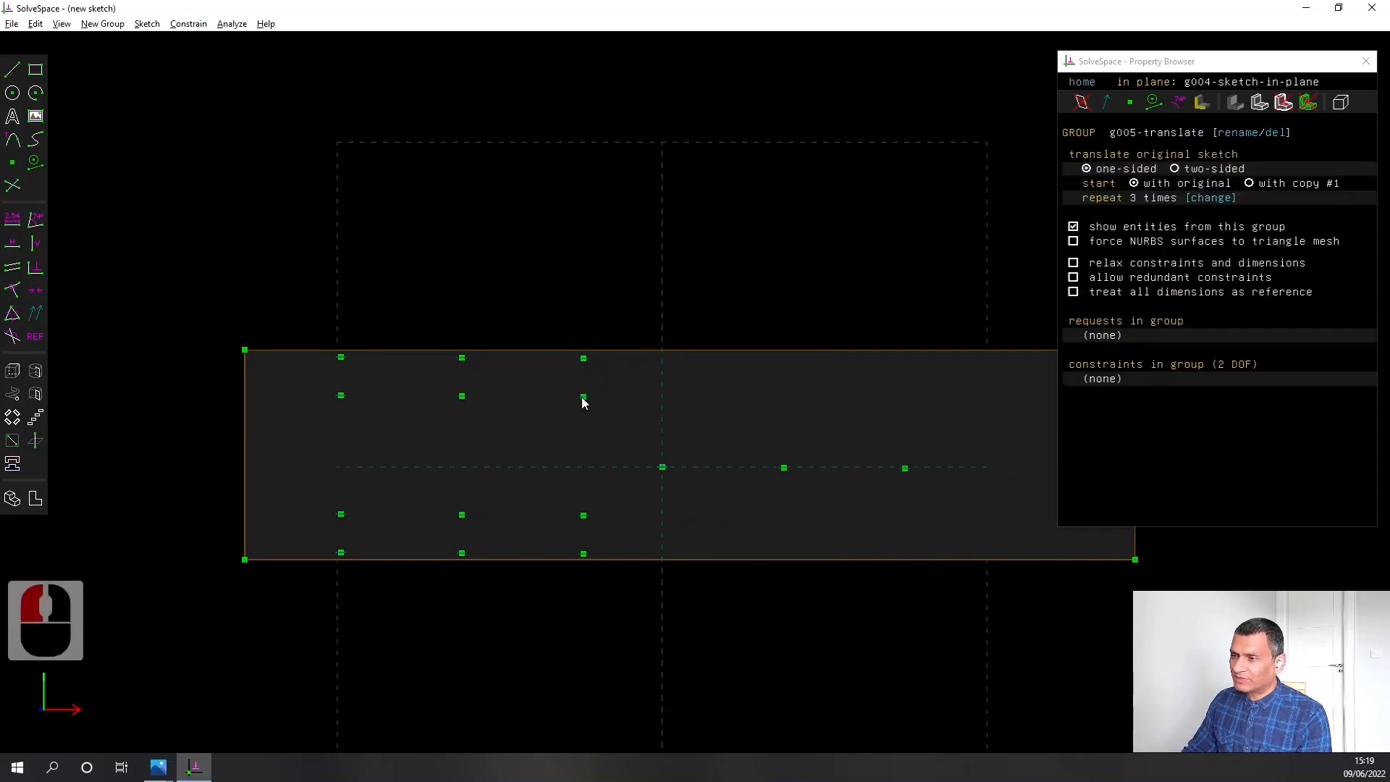
{"action": "left_click", "coordinate": [1203, 199]}
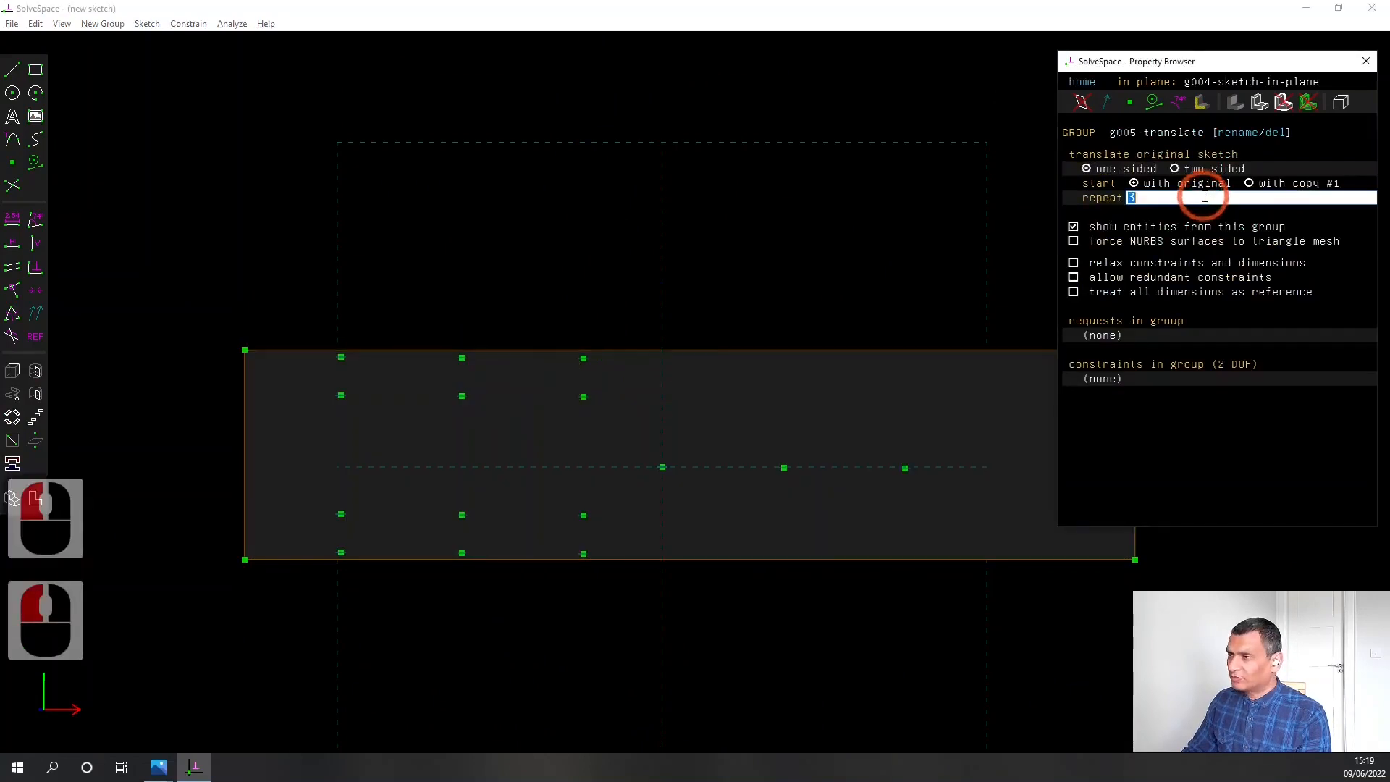
{"action": "type", "text": "5"}
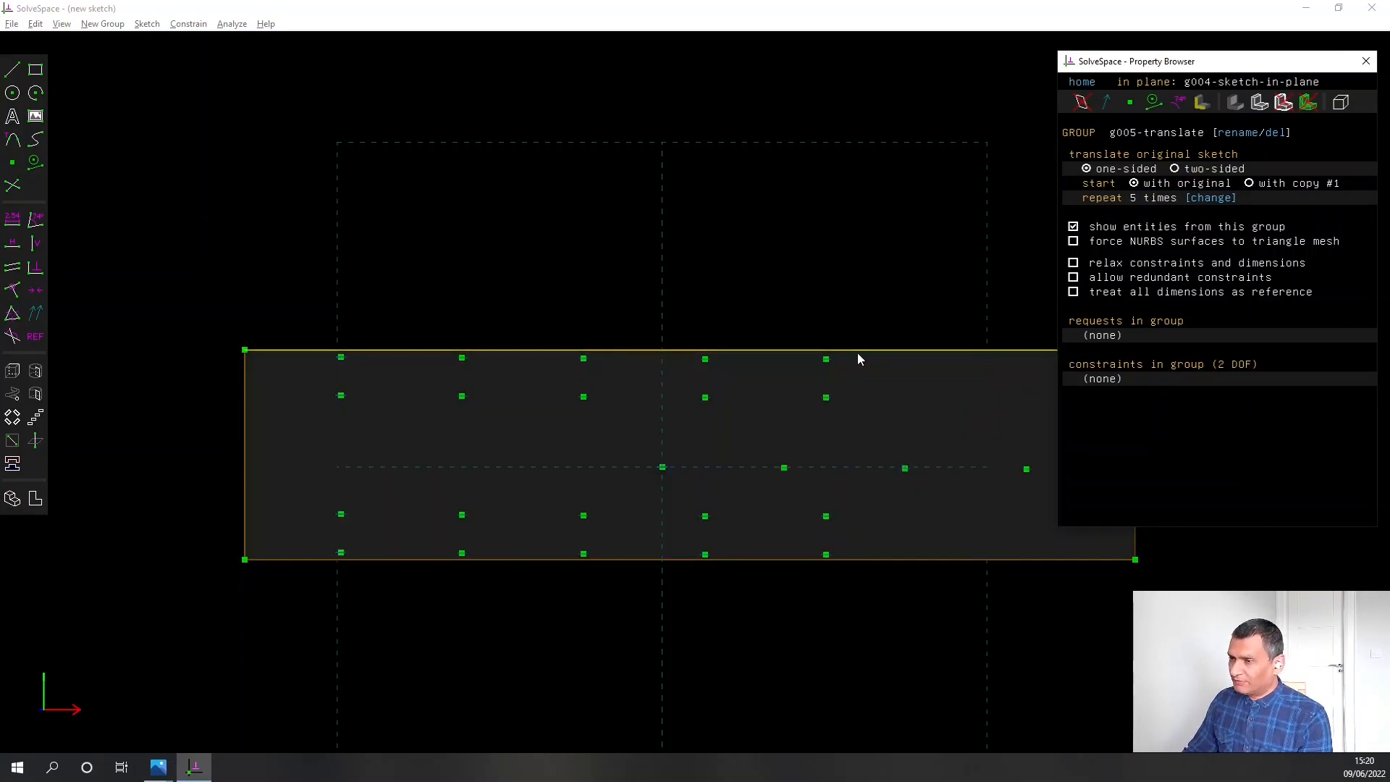
Apply a horizontal constraint between the topmost original circle's centre and the matching centre of its first copy
{"action": "scroll", "coordinate": [846, 340], "scroll_direction": "up", "scroll_amount": 2}
{"action": "right_click_drag", "start_coordinate": [779, 289], "coordinate": [699, 307]}
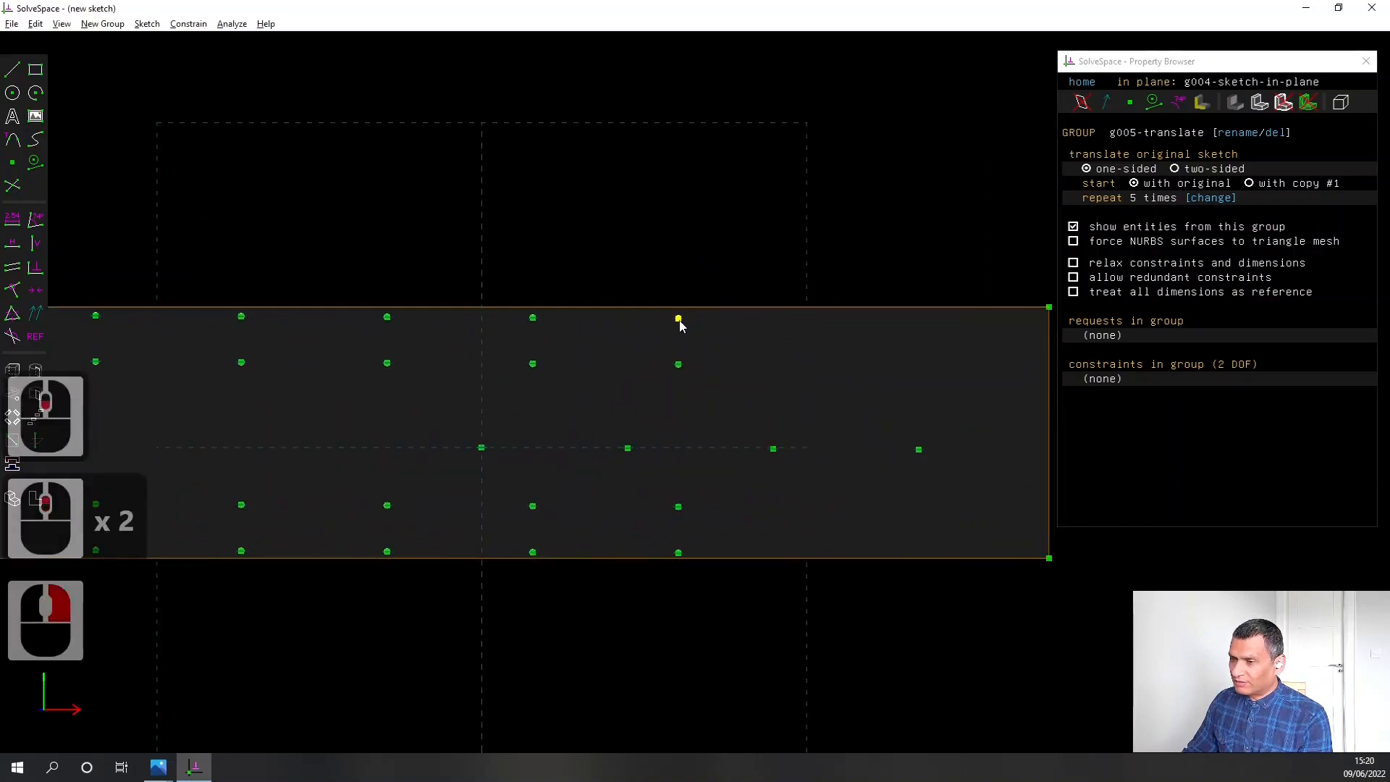
{"action": "right_click_drag", "start_coordinate": [384, 217], "coordinate": [644, 239]}
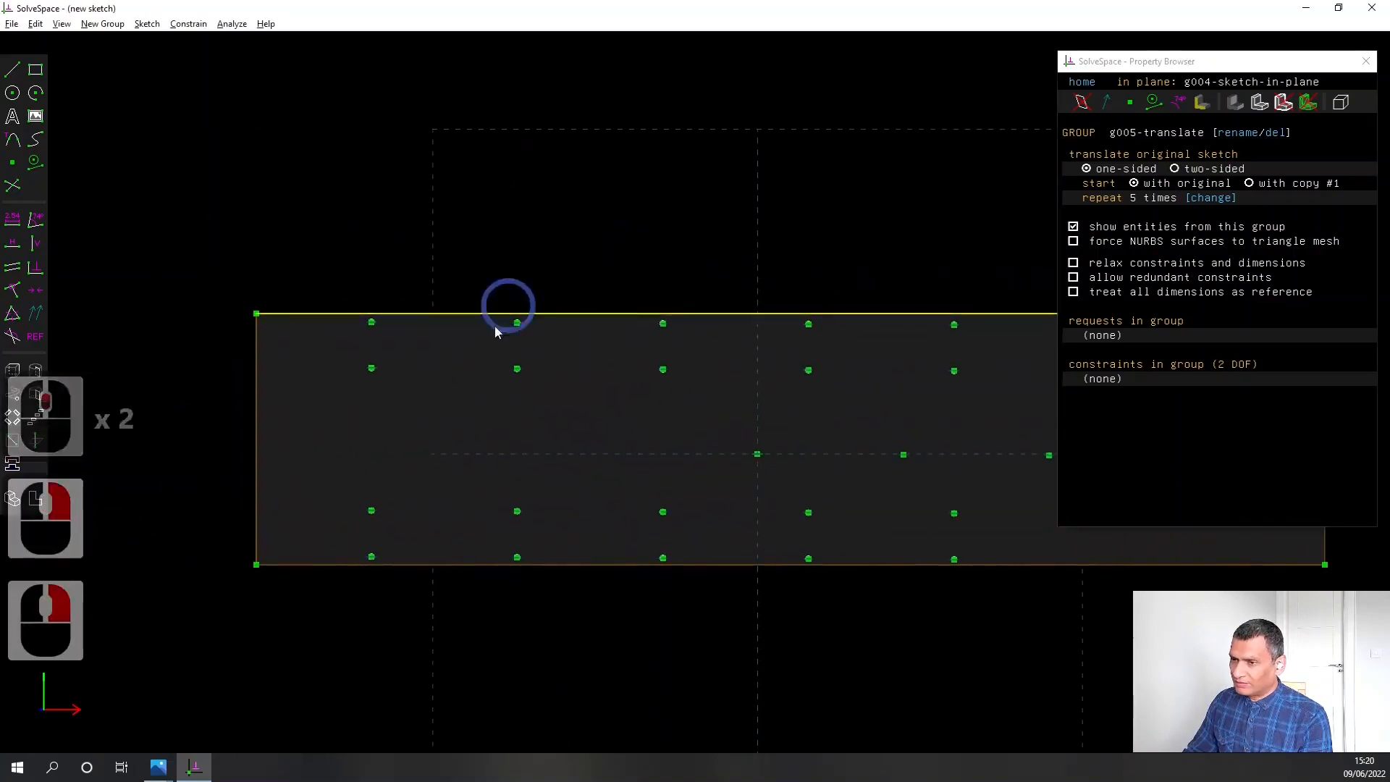
{"action": "left_click", "coordinate": [516, 323]}
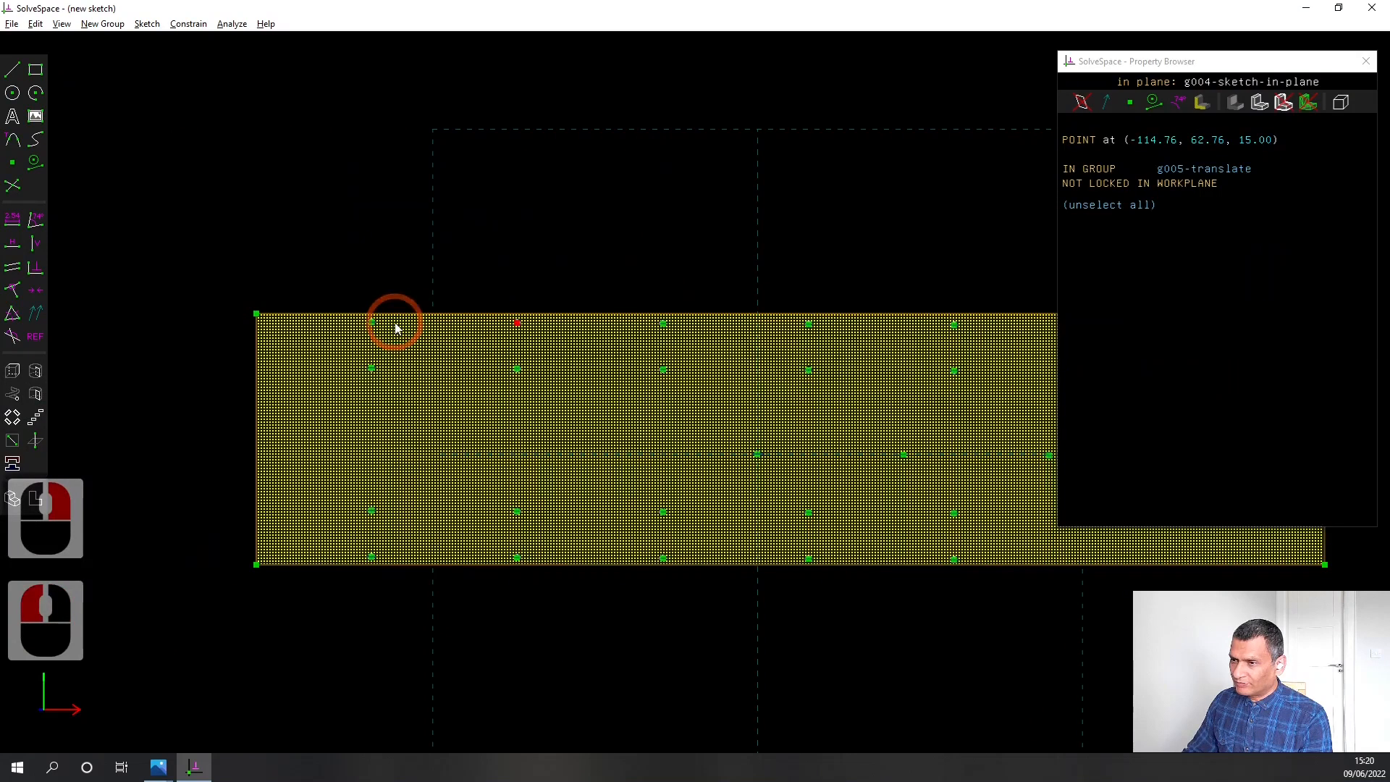
{"action": "left_click", "coordinate": [372, 324]}
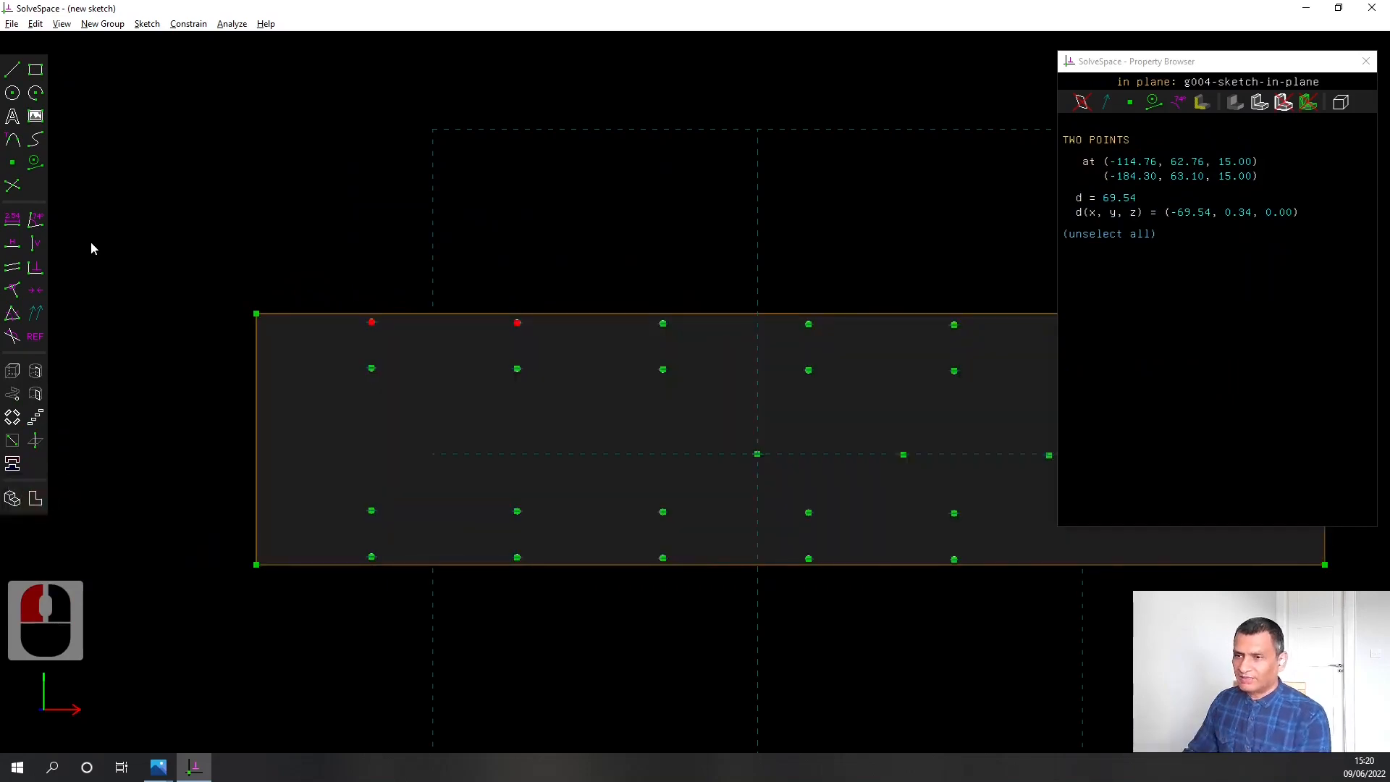
{"action": "left_click", "coordinate": [12, 243]}
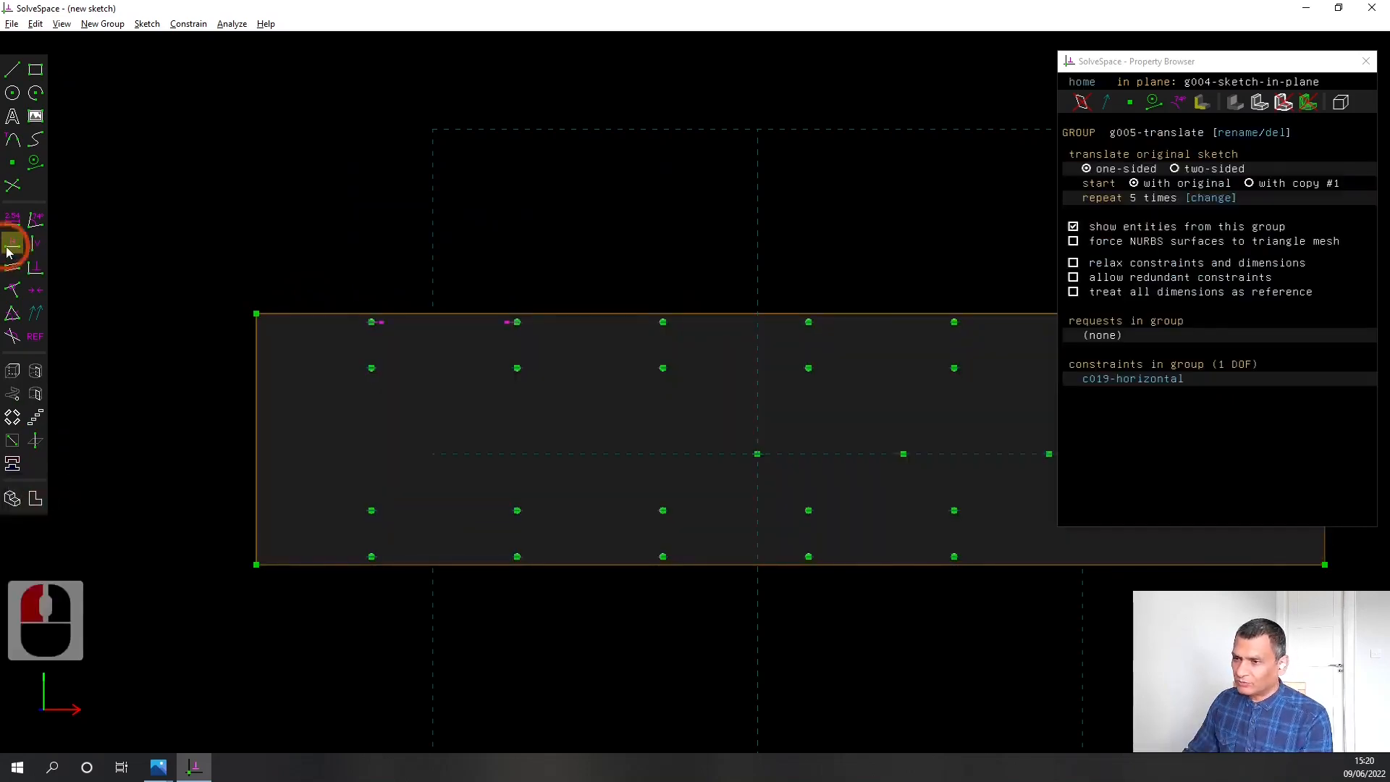
Spread the repeated circles along the plate until the last column sits about 68 mm from the far short edge
{"action": "scroll", "coordinate": [405, 394], "scroll_direction": "up", "scroll_amount": 2}
{"action": "right_click_drag", "start_coordinate": [670, 441], "coordinate": [629, 337]}
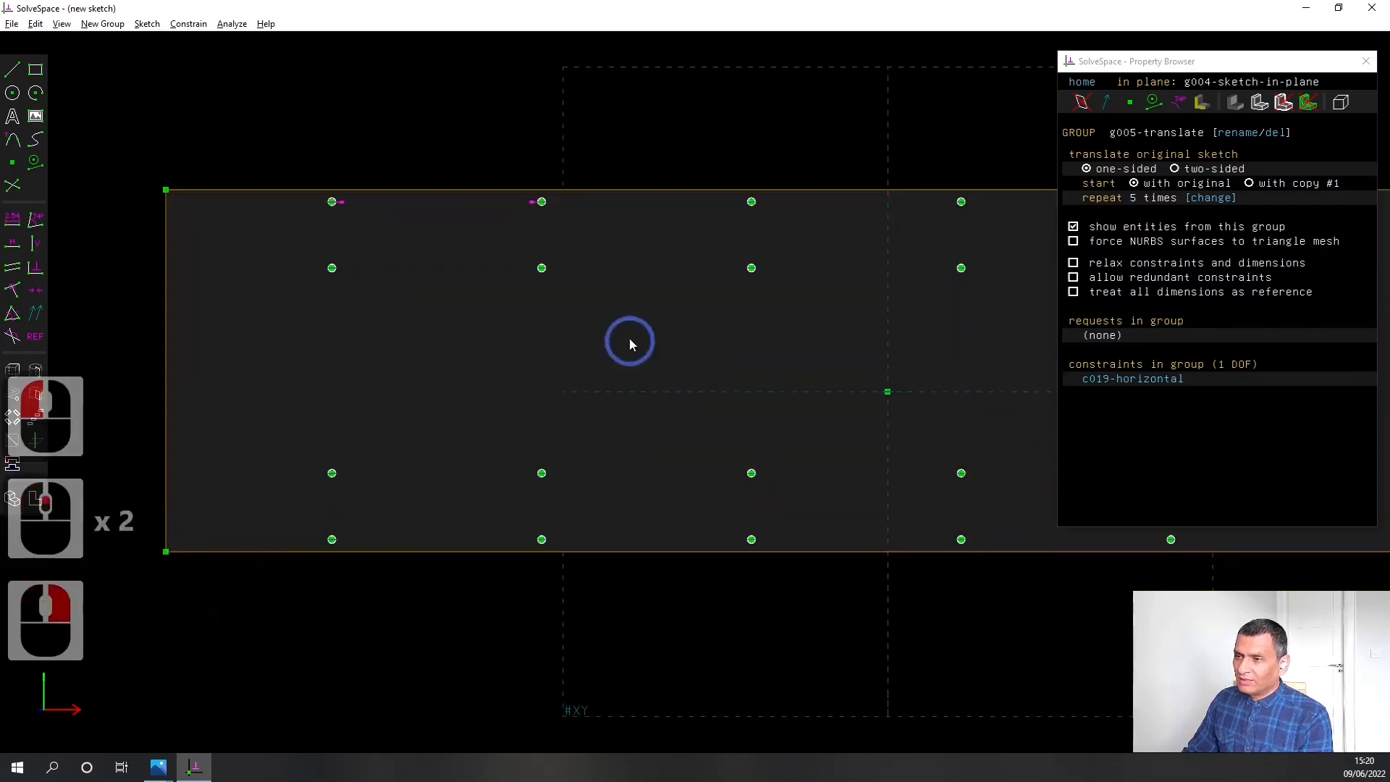
{"action": "scroll", "coordinate": [629, 337], "scroll_direction": "down", "scroll_amount": 1}
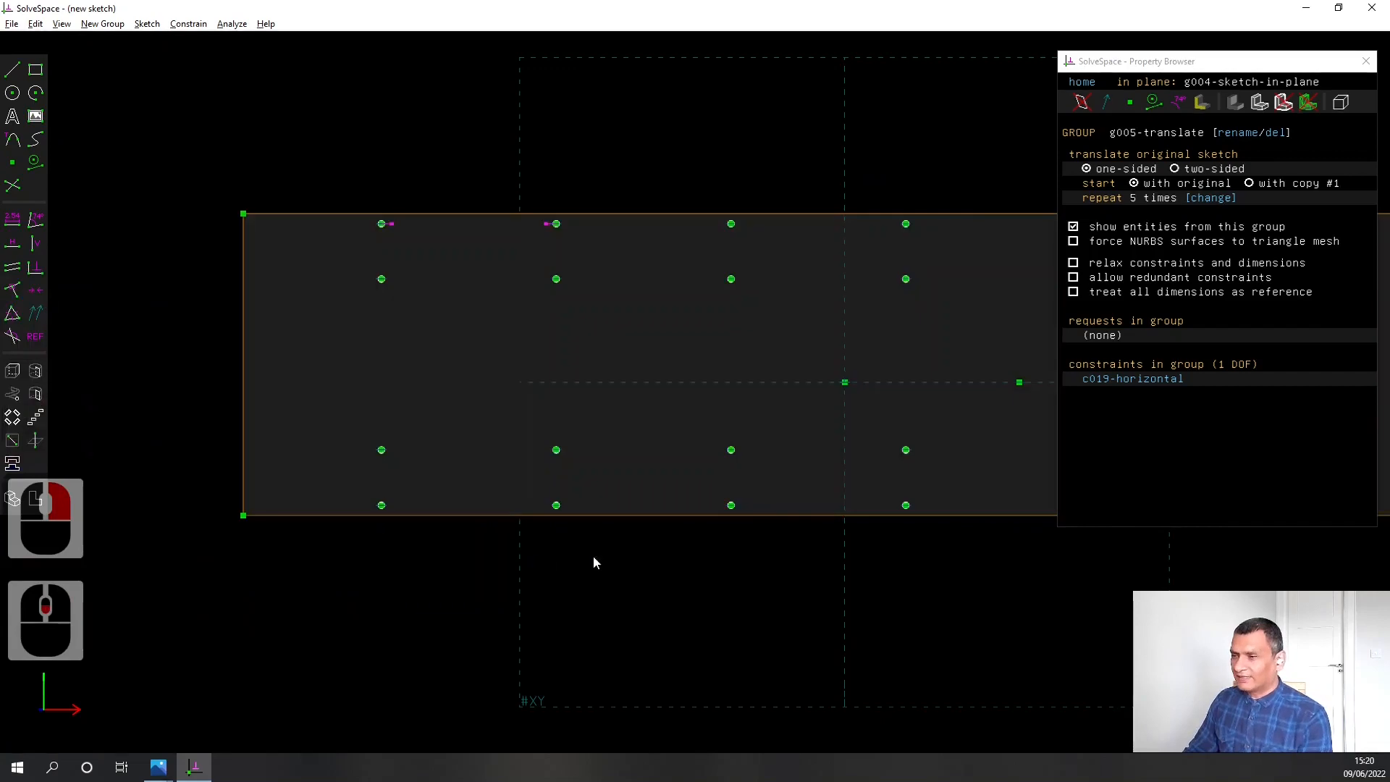
{"action": "right_click_drag", "start_coordinate": [802, 576], "coordinate": [482, 574]}
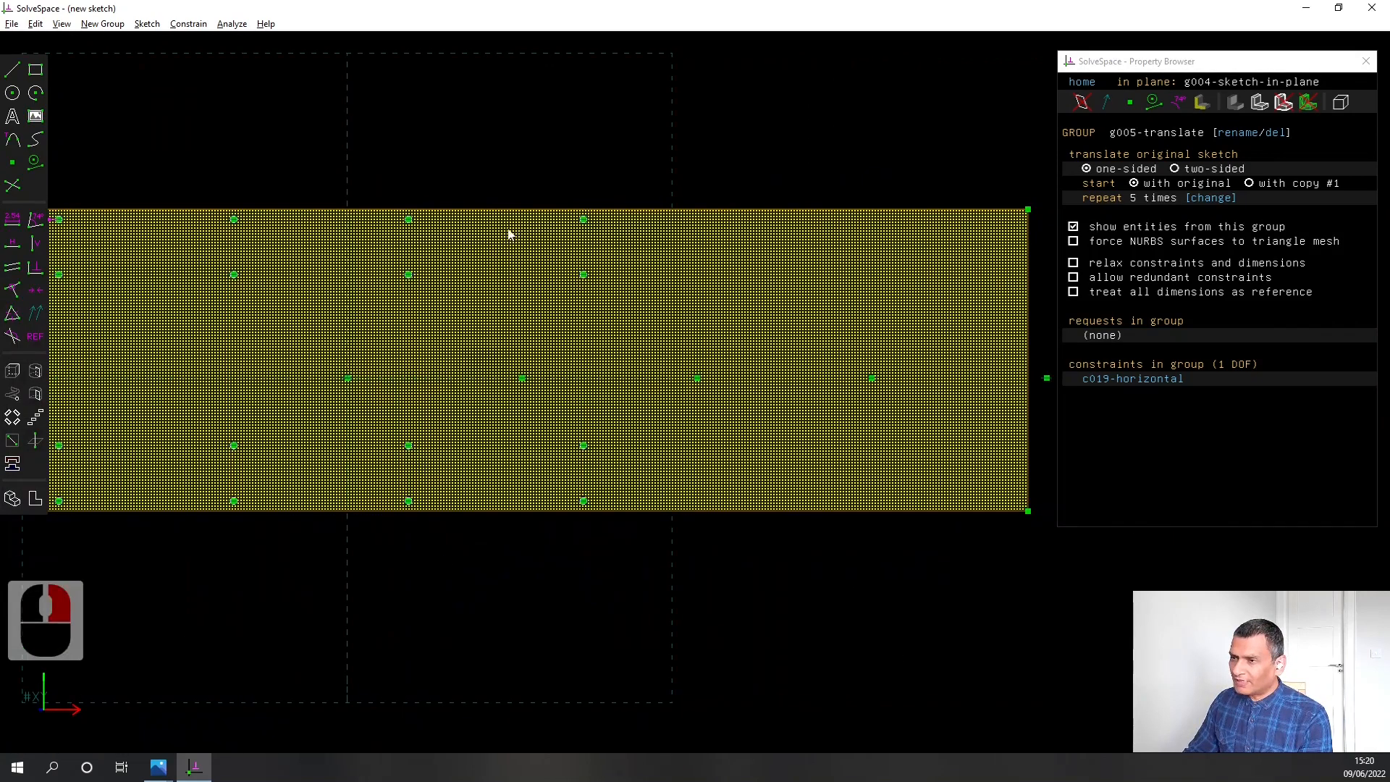
{"action": "left_click_drag", "start_coordinate": [583, 219], "coordinate": [857, 219]}
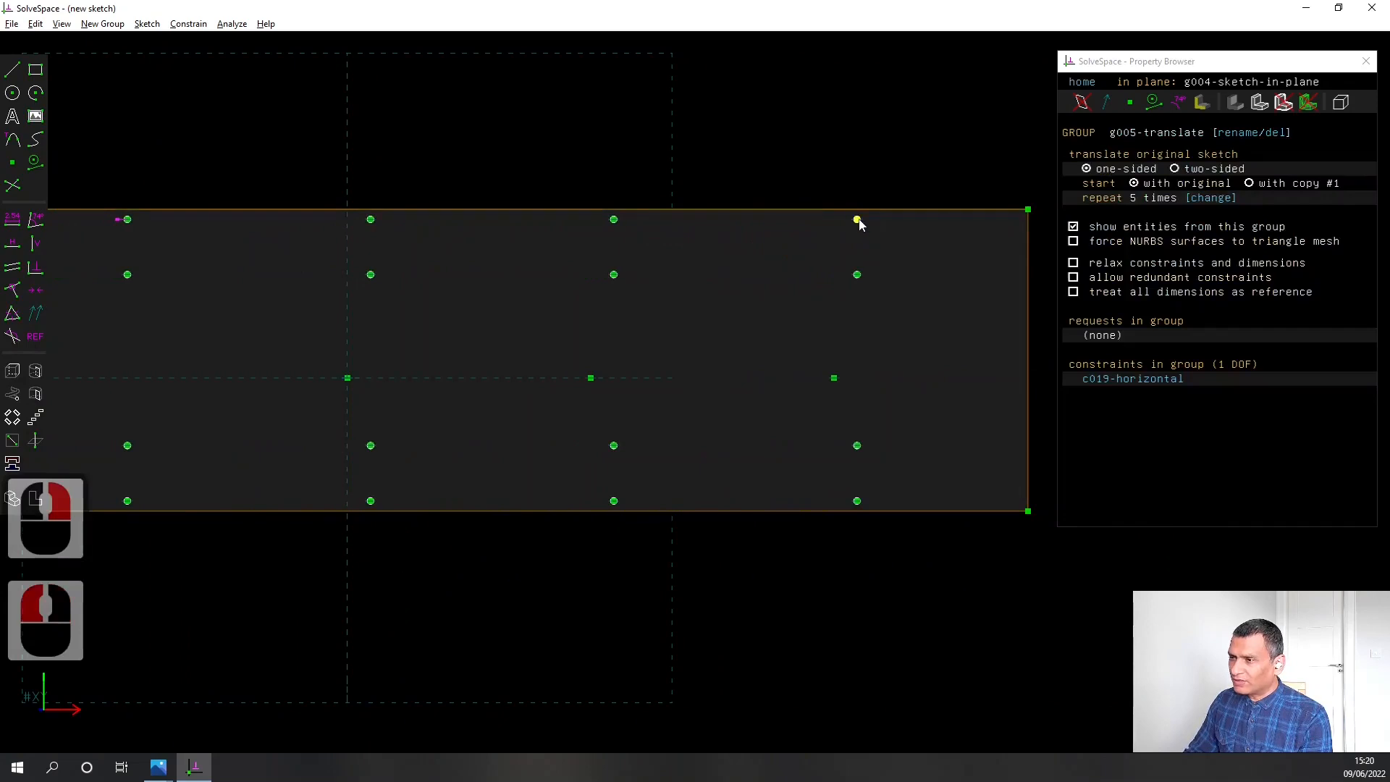
Constrain the distance from the last column's topmost circle centre to the plate's nearest short edge to 55 mm
{"action": "scroll", "coordinate": [858, 223], "scroll_direction": "up", "scroll_amount": 3}
{"action": "left_click", "coordinate": [856, 220]}
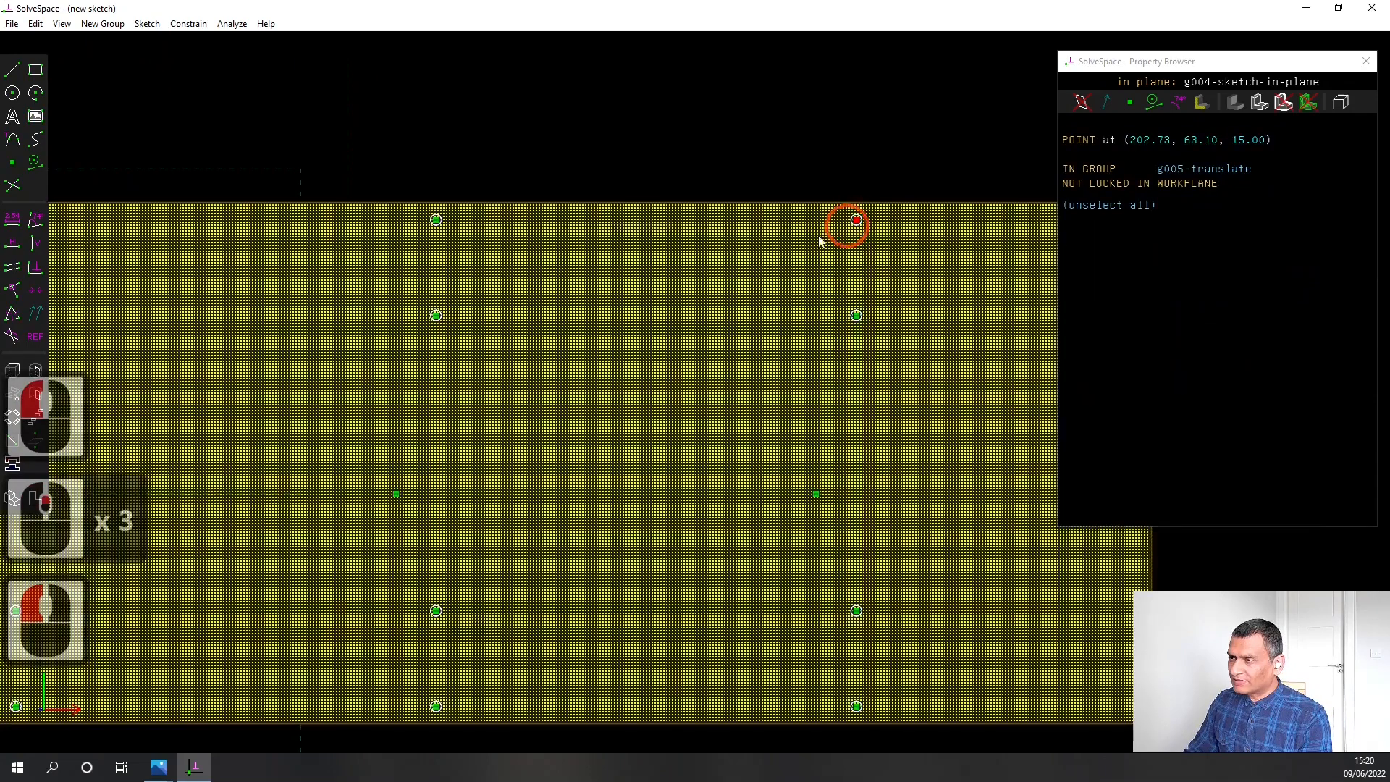
{"action": "right_click_drag", "start_coordinate": [736, 136], "coordinate": [385, 114]}
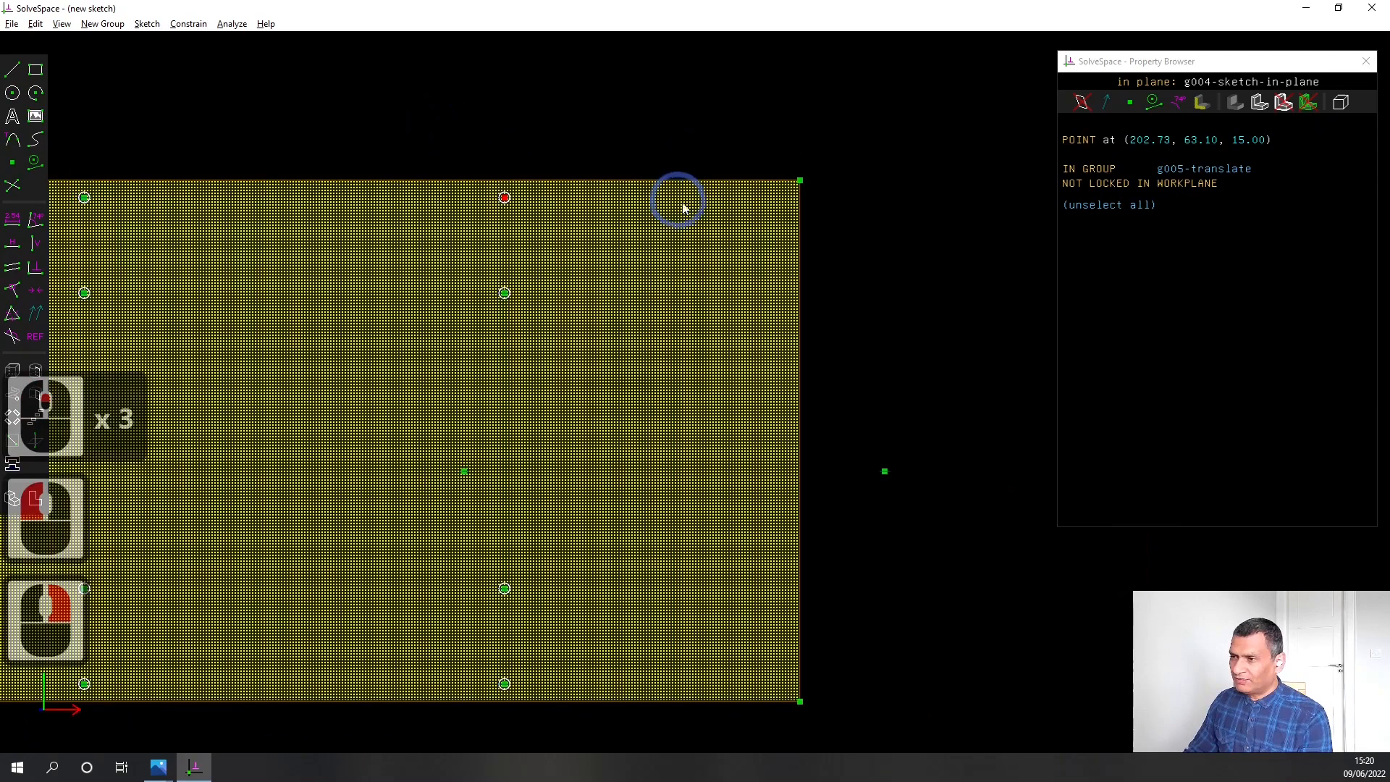
{"action": "left_click", "coordinate": [801, 225]}
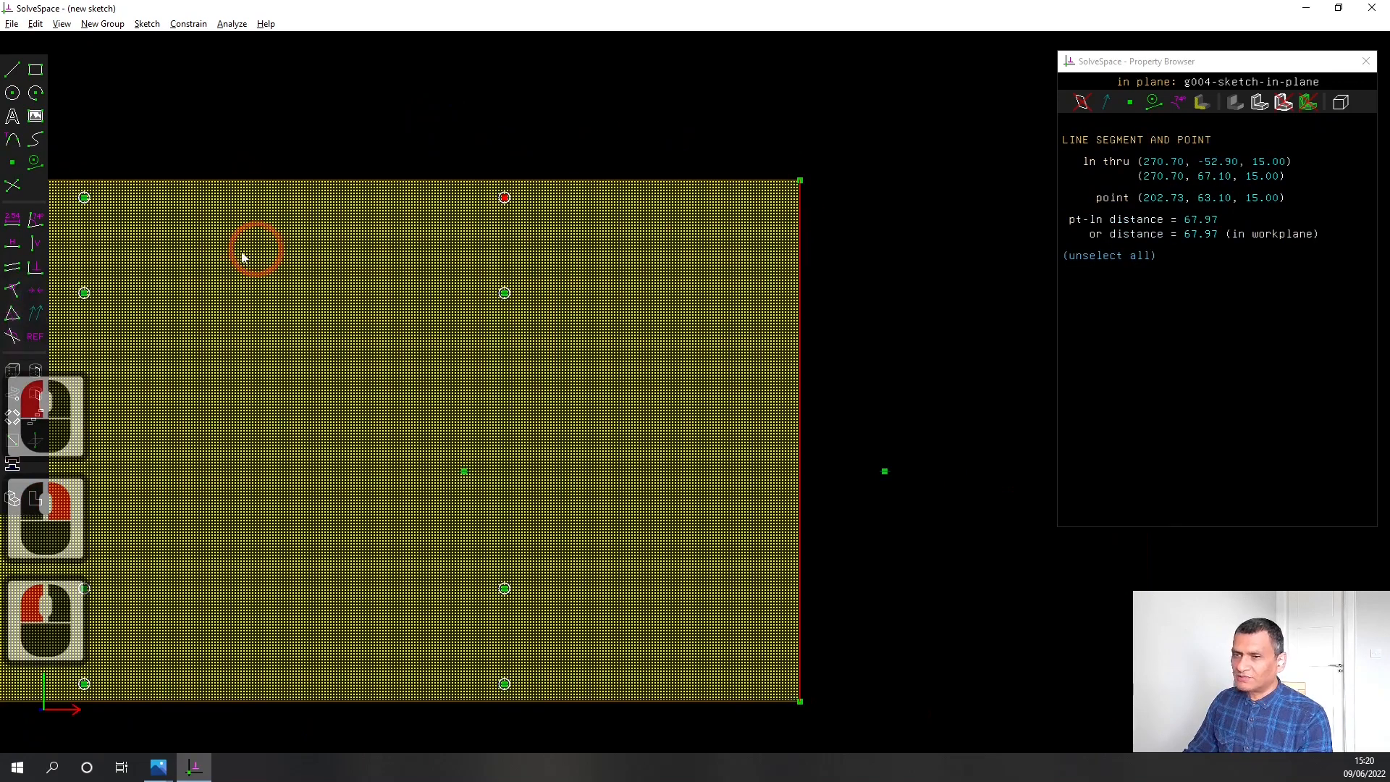
{"action": "left_click", "coordinate": [13, 222]}
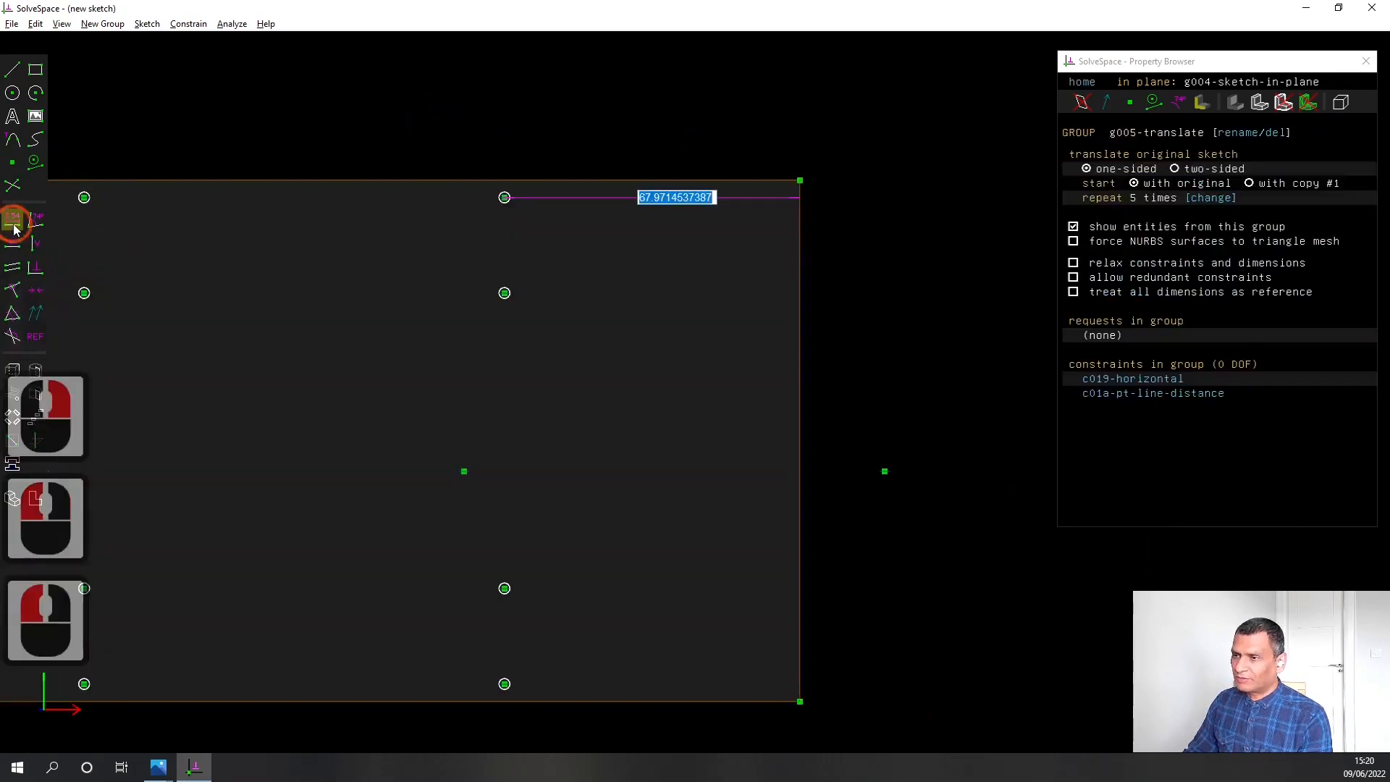
{"action": "type", "text": "55"}
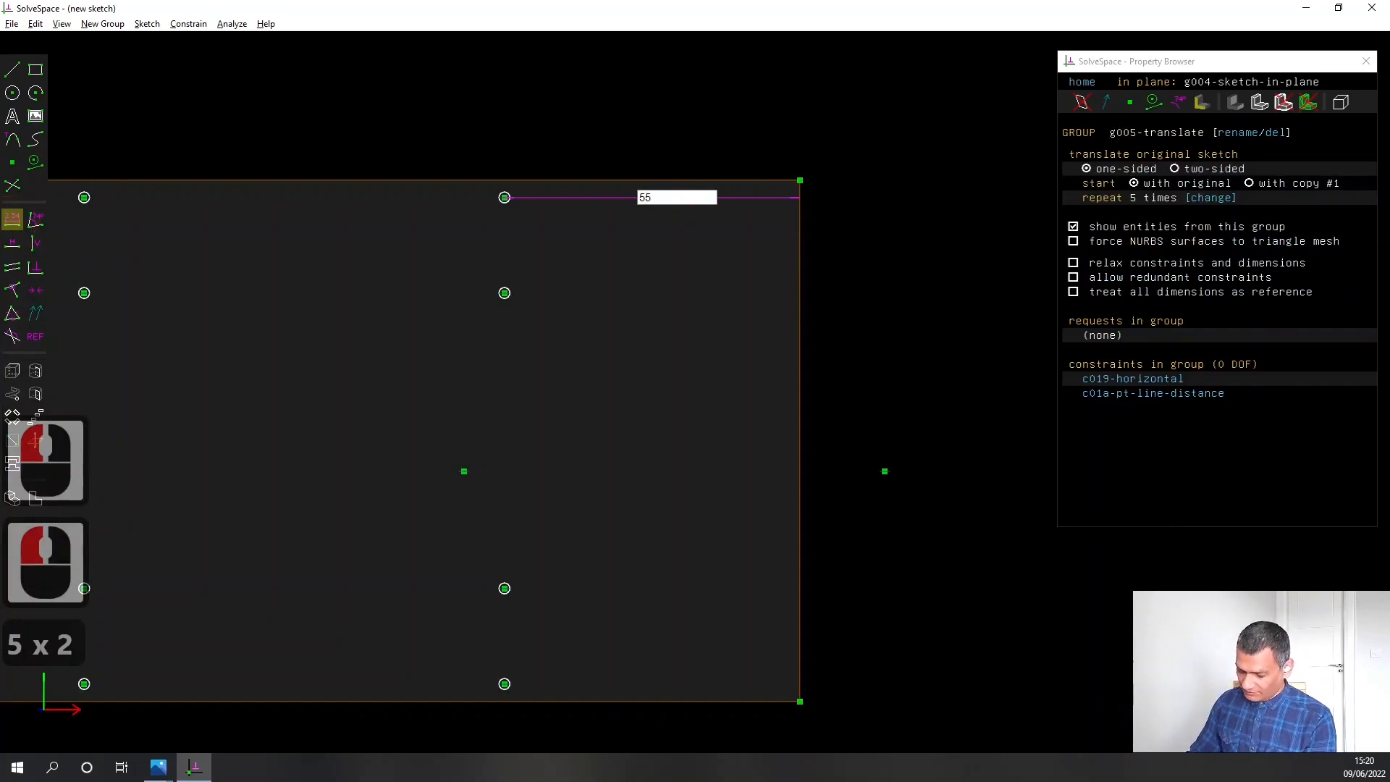
{"action": "key", "text": "Return"}
Add a reference distance dimension between the topmost circle centres of the second and third columns and place it above the plate
{"action": "scroll", "coordinate": [224, 337], "scroll_direction": "down", "scroll_amount": 4}
{"action": "right_click_drag", "start_coordinate": [225, 308], "coordinate": [947, 316]}
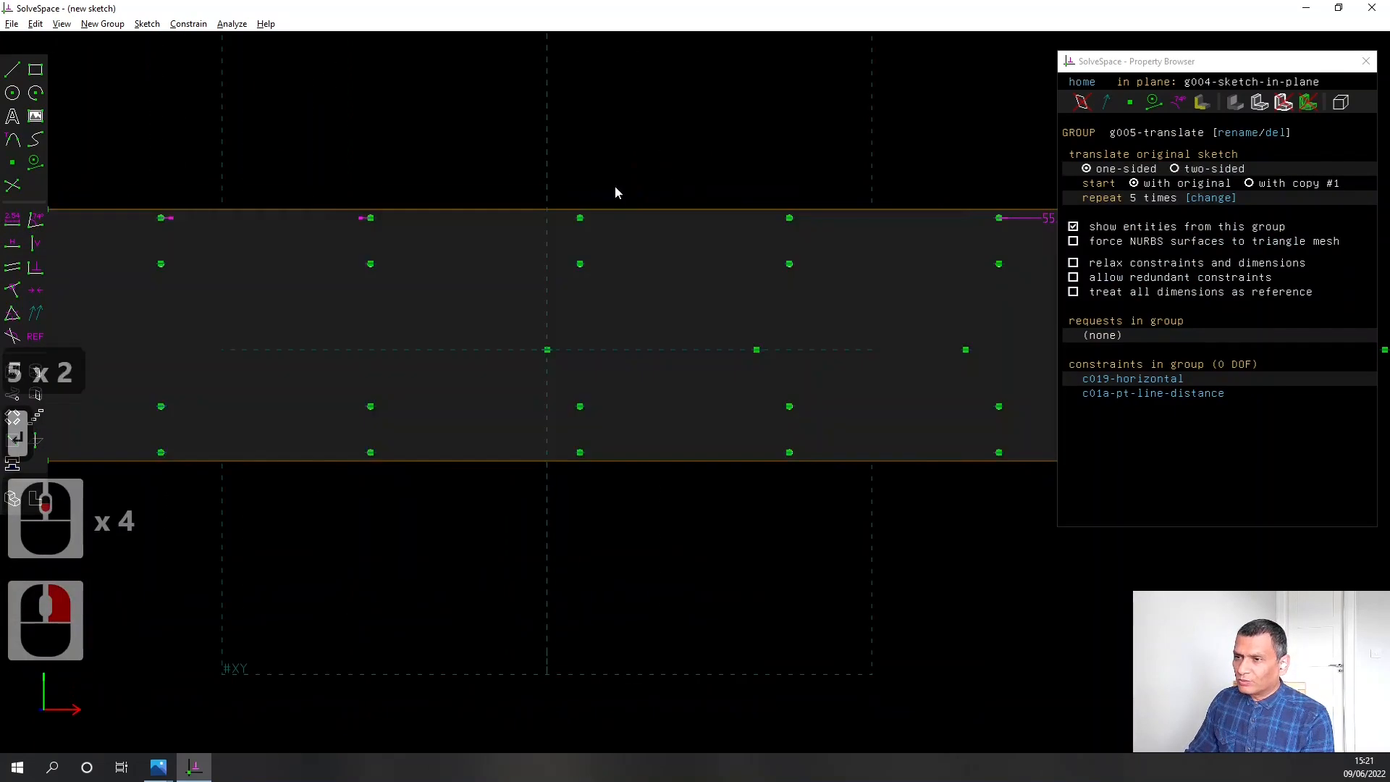
{"action": "mouse_move", "coordinate": [311, 300]}
{"action": "right_mouse_down"}
{"action": "mouse_move", "coordinate": [466, 281]}
{"action": "mouse_move", "coordinate": [419, 281]}
{"action": "right_mouse_up"}
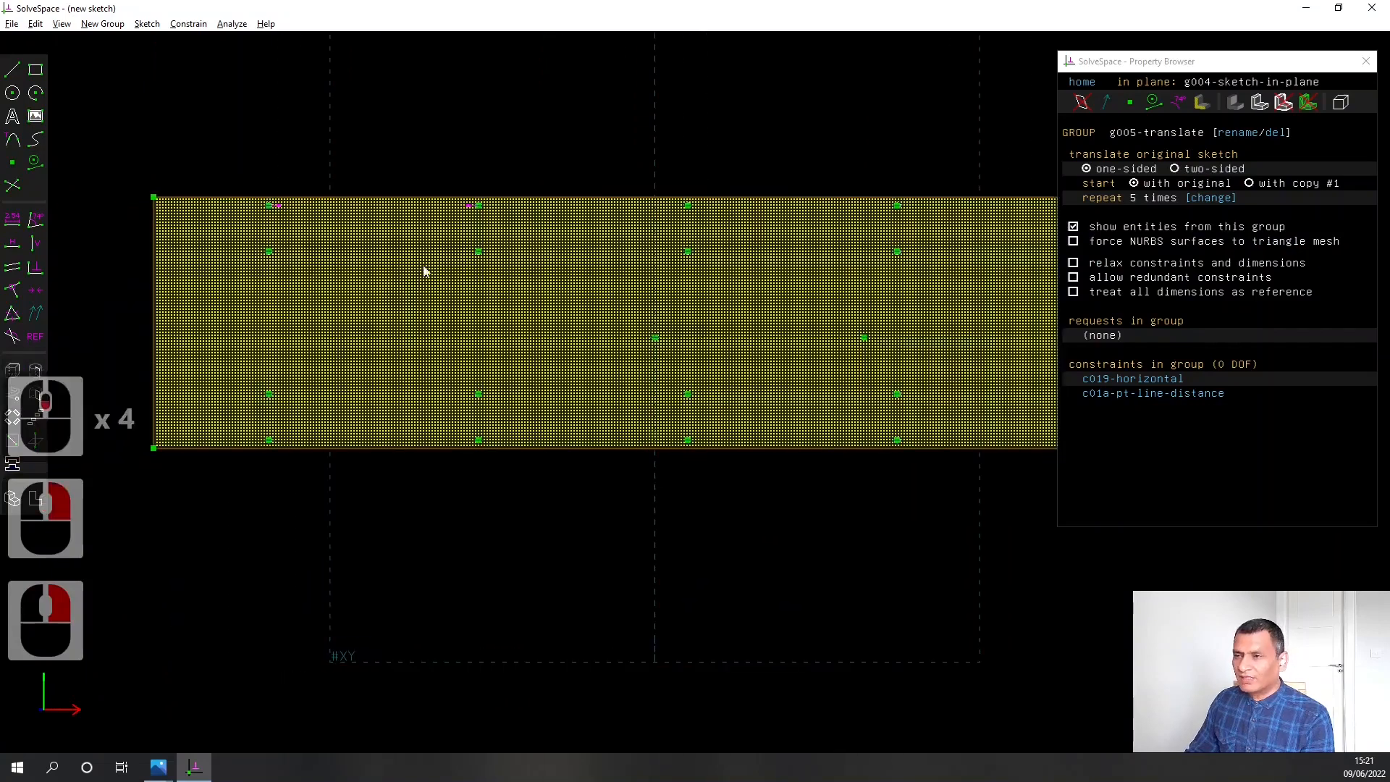
{"action": "left_click", "coordinate": [478, 206]}
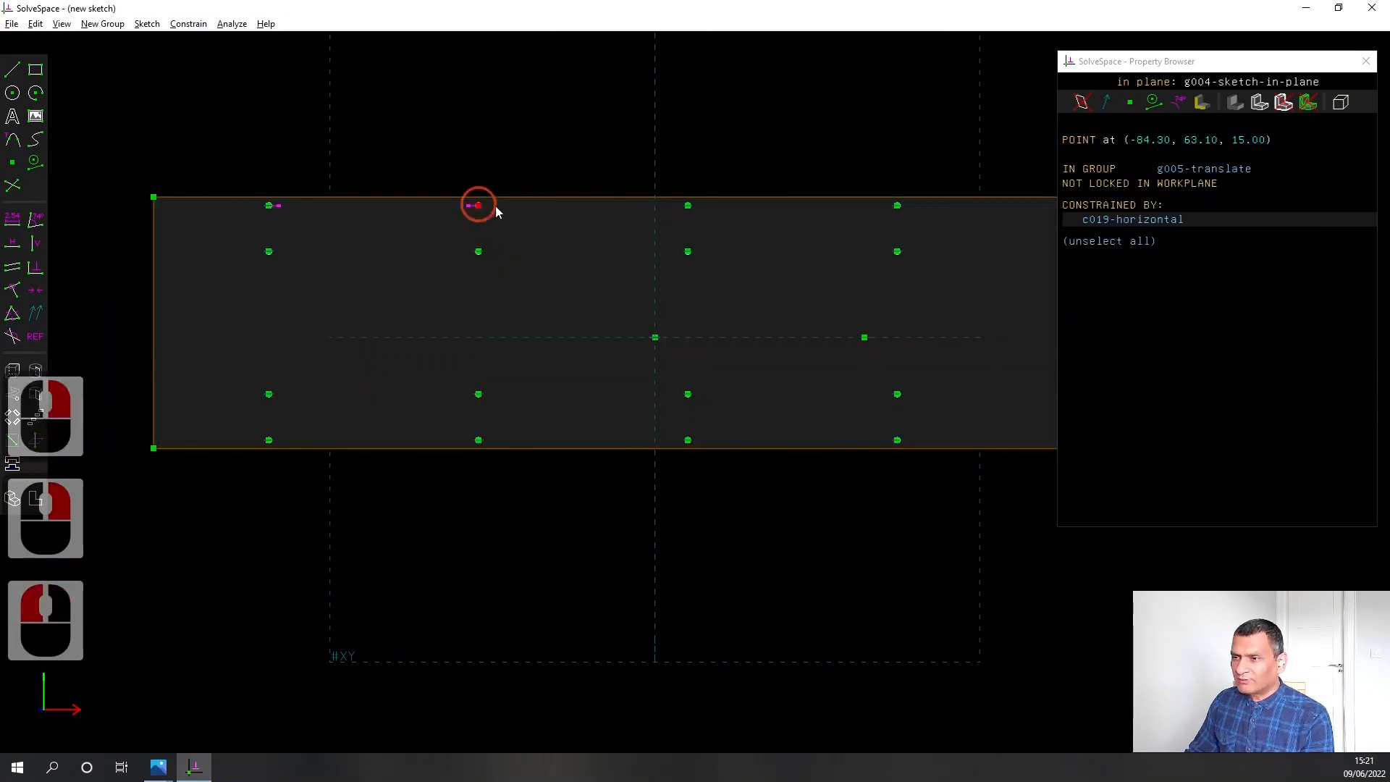
{"action": "left_click", "coordinate": [687, 206]}
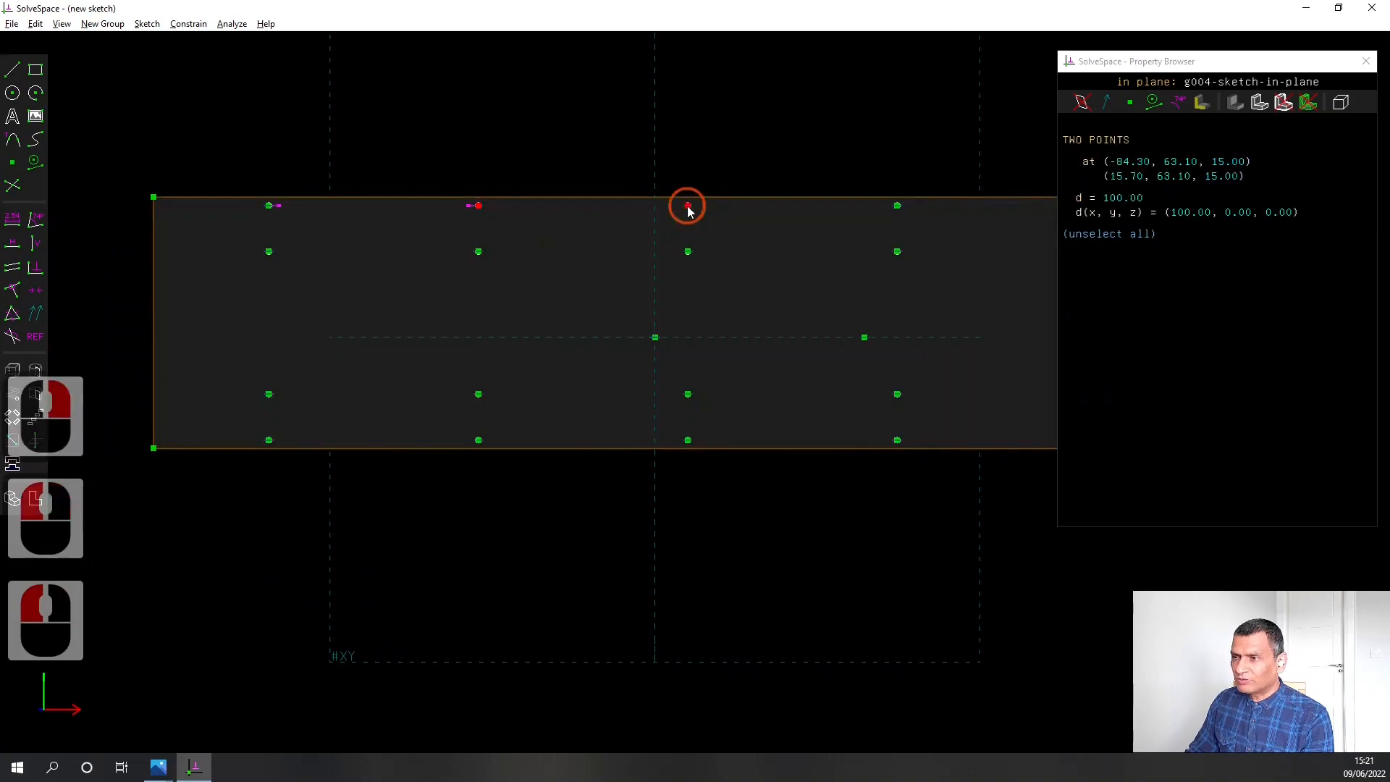
{"action": "left_click", "coordinate": [12, 218]}
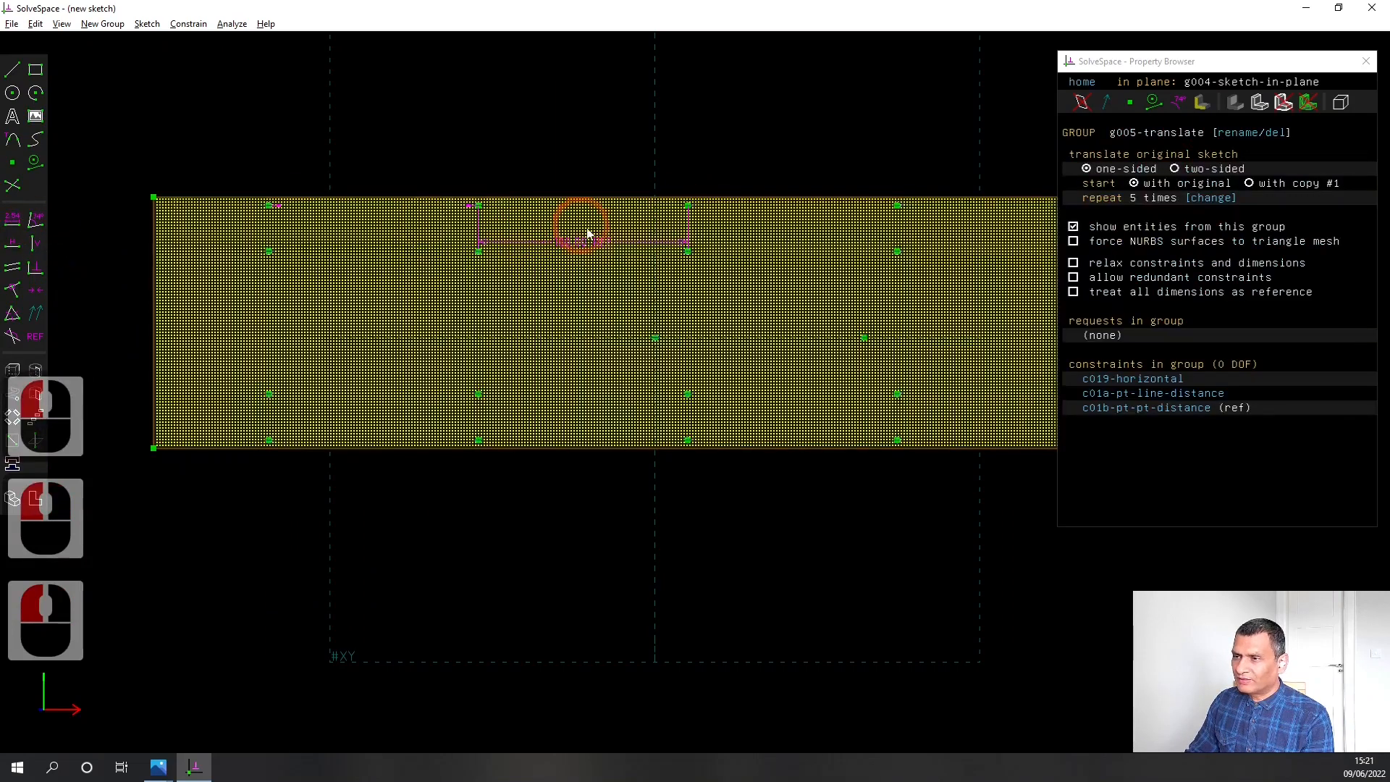
{"action": "left_click_drag", "start_coordinate": [592, 242], "coordinate": [588, 149]}
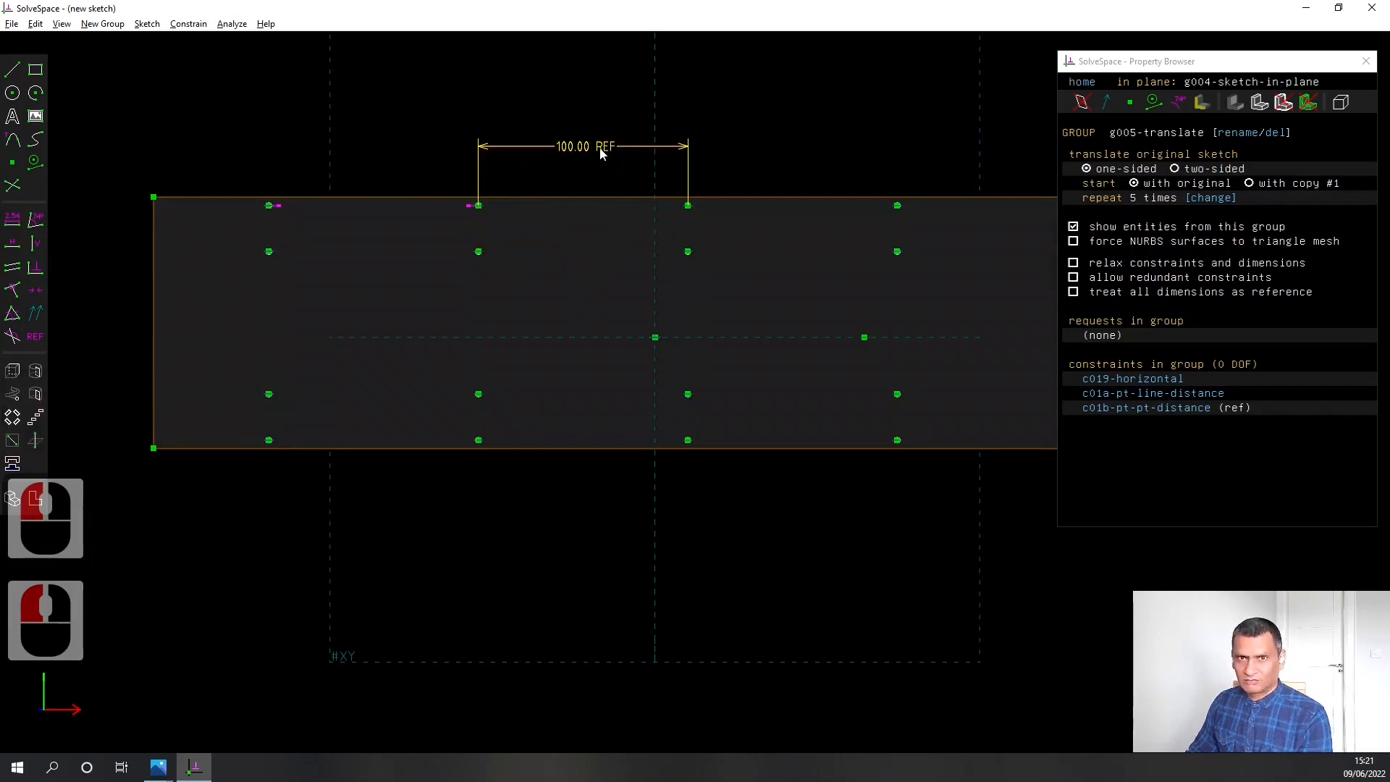
{"action": "left_click", "coordinate": [600, 150]}
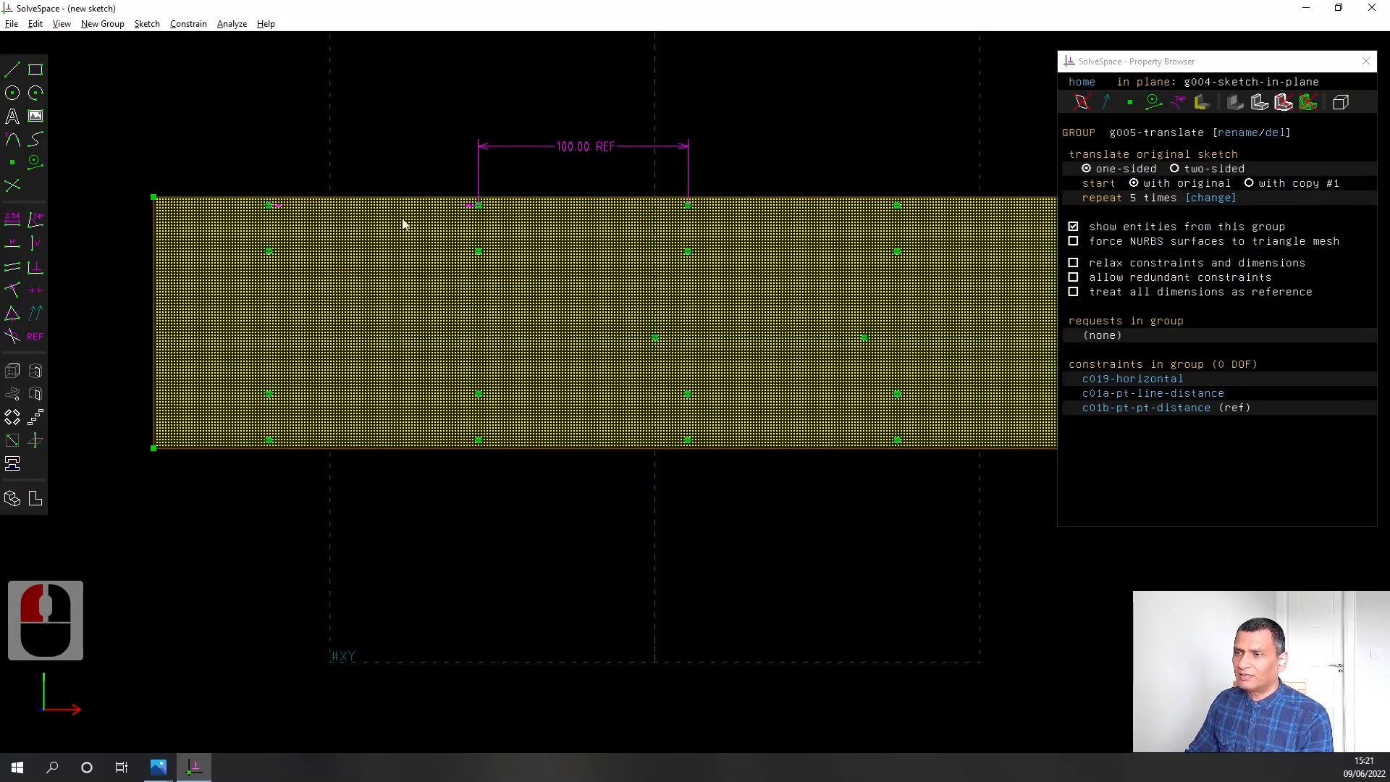
Examine the hole columns along the plate's full length, checking their spacing and the offsets at both ends
{"action": "right_click_drag", "start_coordinate": [995, 233], "coordinate": [796, 258]}
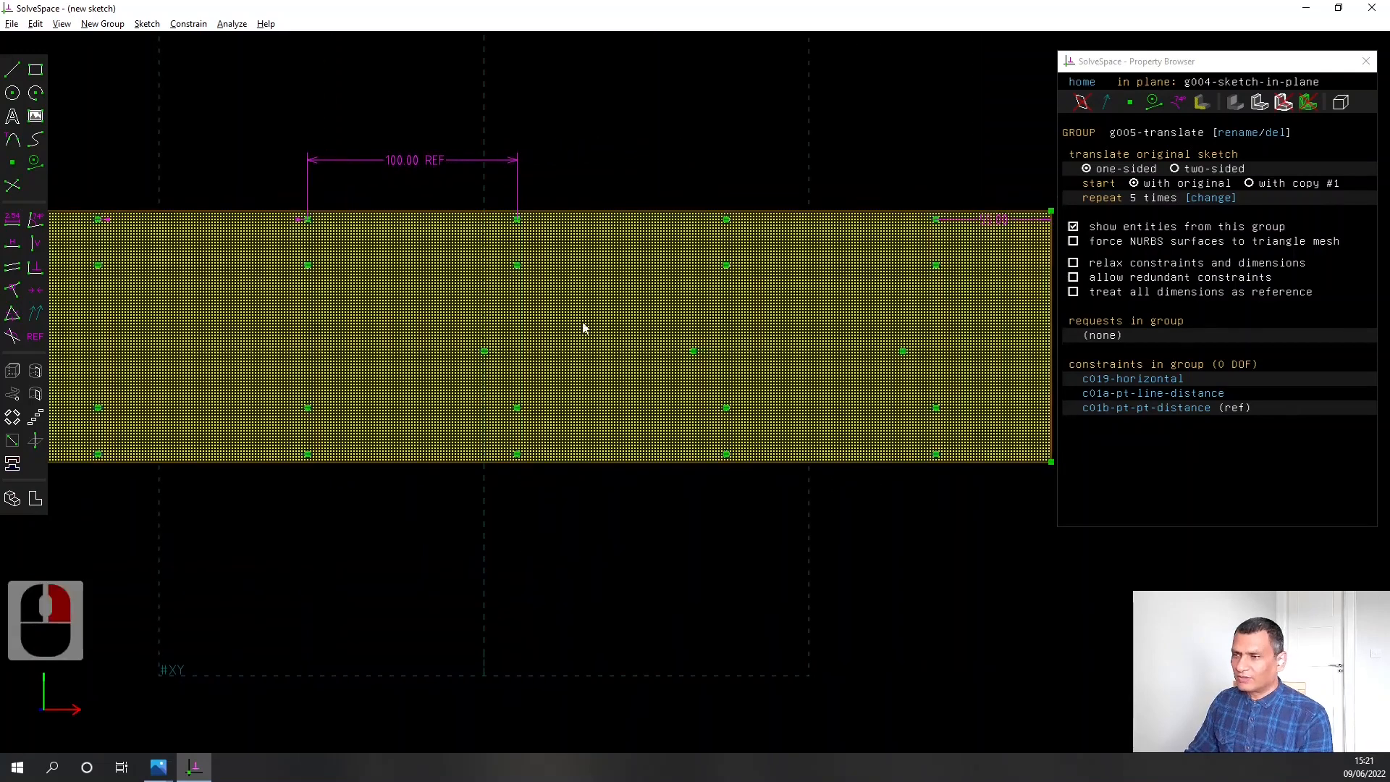
{"action": "right_click_drag", "start_coordinate": [453, 294], "coordinate": [567, 291]}
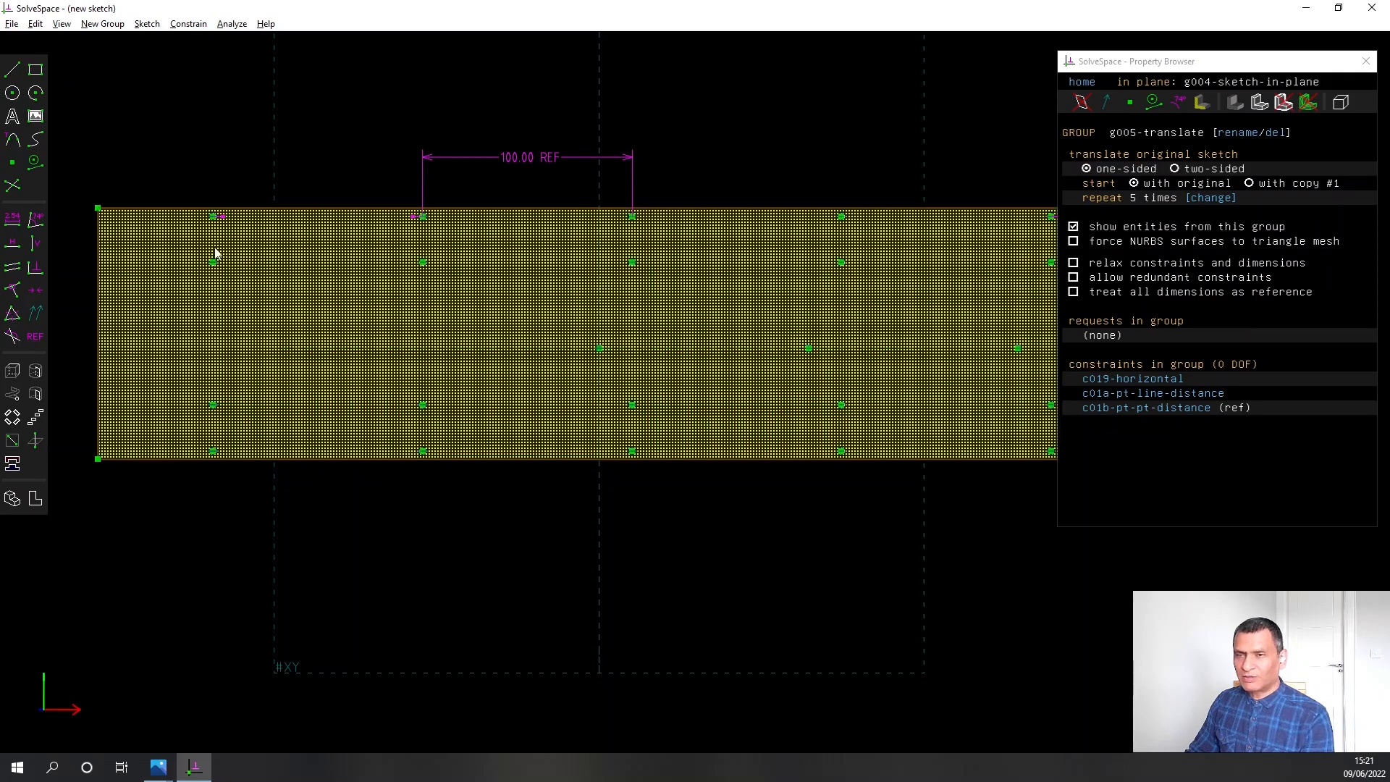
{"action": "right_click_drag", "start_coordinate": [781, 306], "coordinate": [302, 292]}
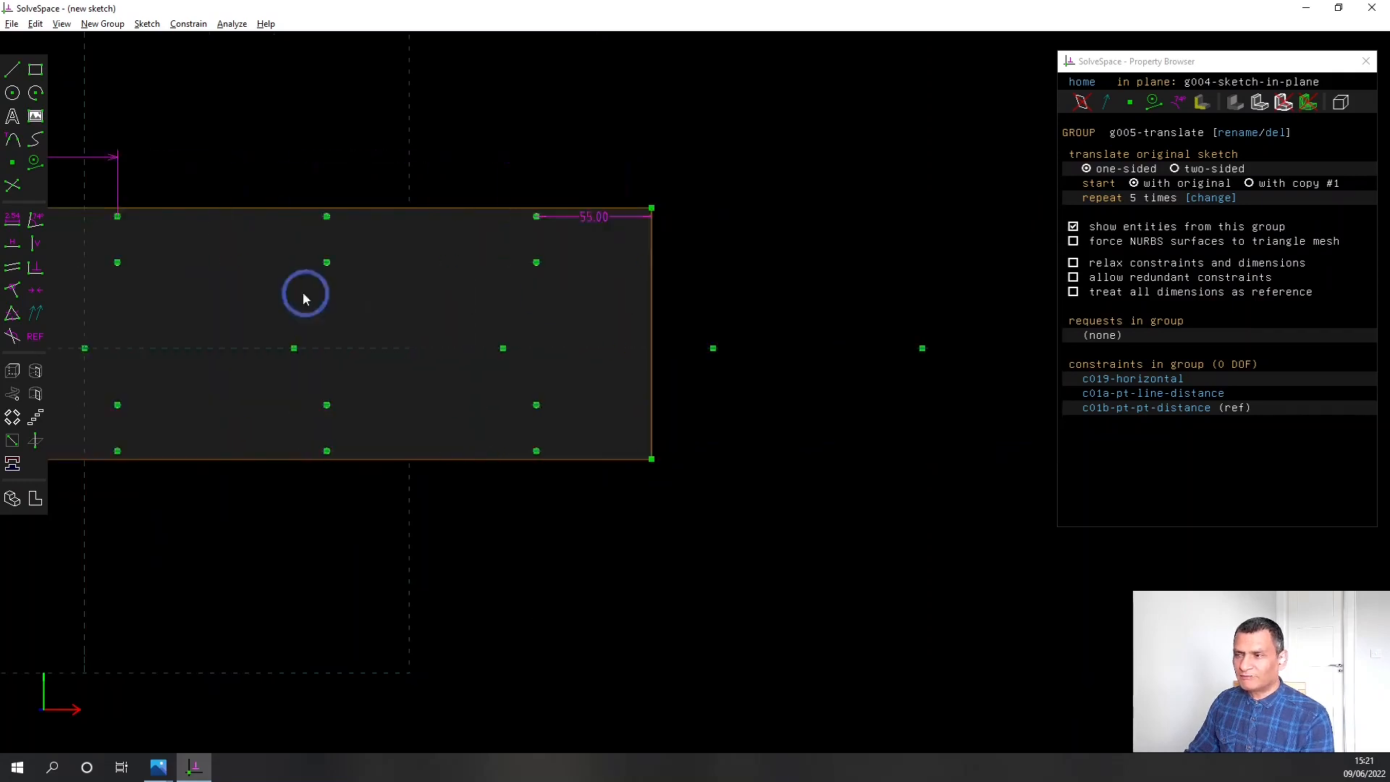
{"action": "left_click_drag", "start_coordinate": [352, 334], "coordinate": [846, 344]}
{"action": "left_click", "coordinate": [323, 527]}
{"action": "mouse_move", "coordinate": [240, 557]}
{"action": "right_mouse_down"}
{"action": "mouse_move", "coordinate": [878, 538]}
{"action": "mouse_move", "coordinate": [577, 555]}
{"action": "right_mouse_up"}
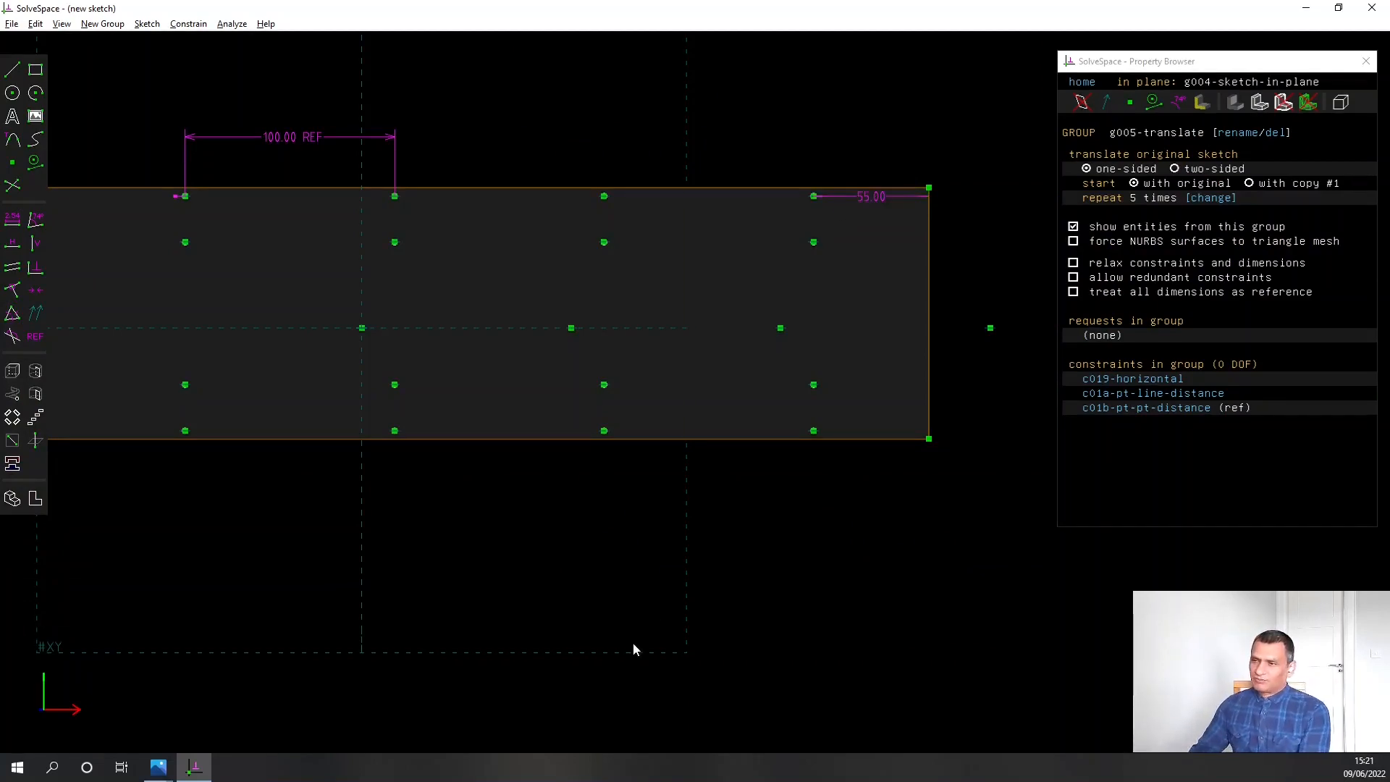
{"action": "left_click_drag", "start_coordinate": [277, 555], "coordinate": [432, 547]}
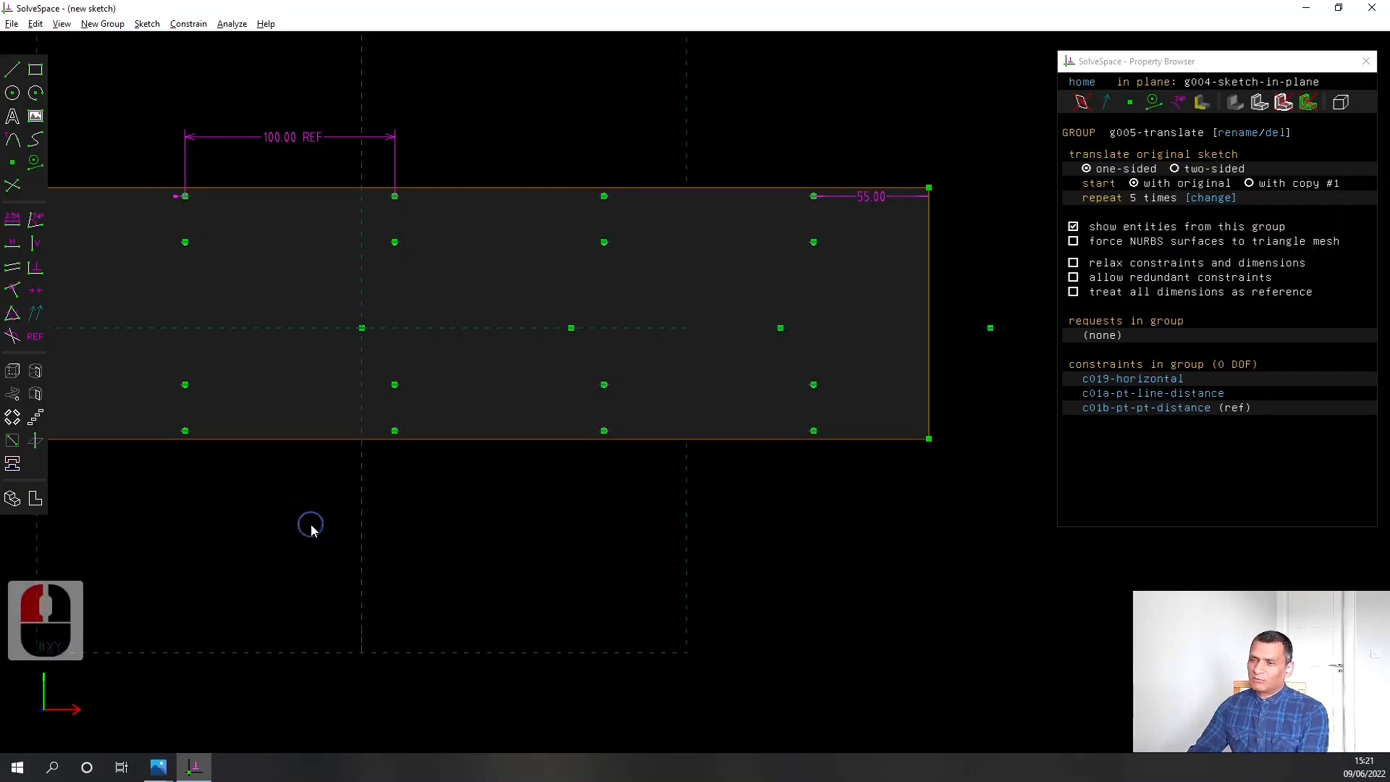
{"action": "right_click_drag", "start_coordinate": [310, 526], "coordinate": [532, 499]}
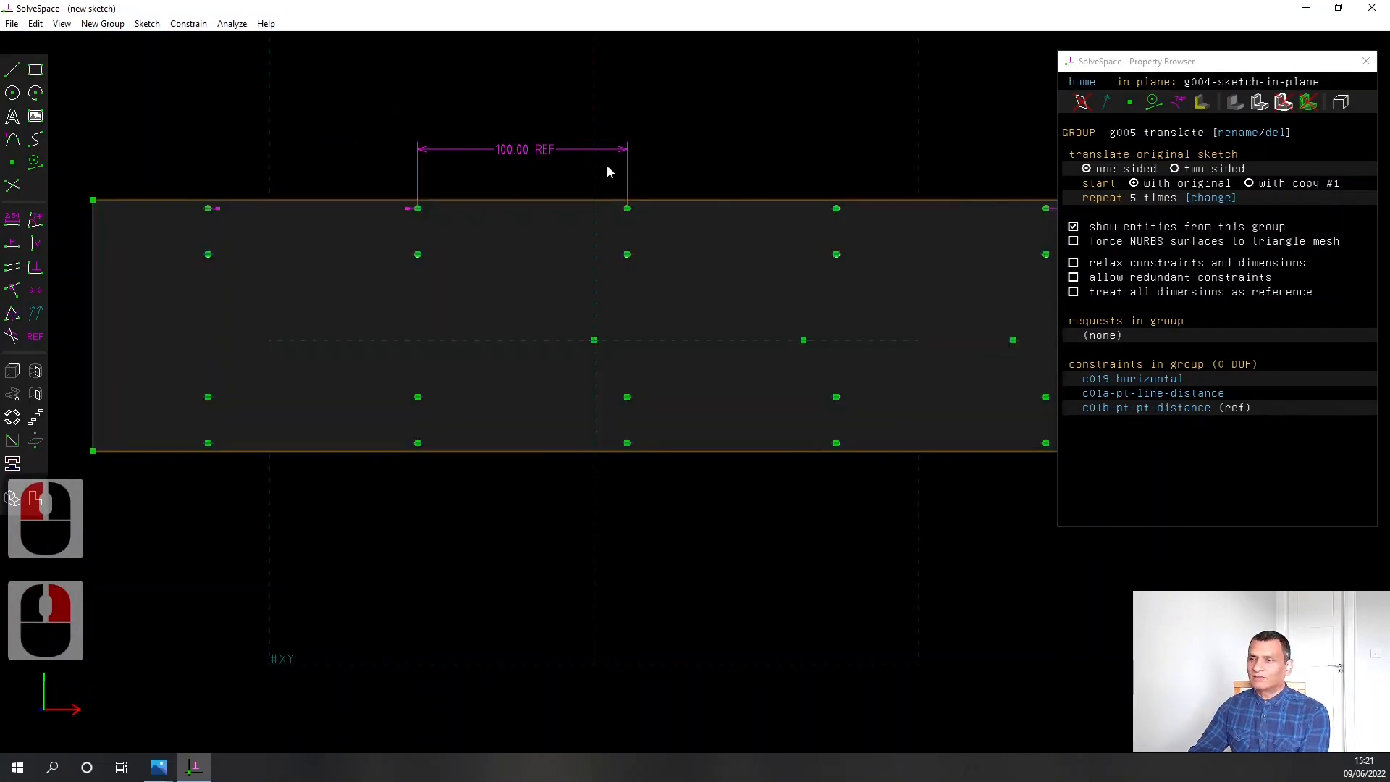
Delete the reference distance dimension between the second and third columns
{"action": "left_click", "coordinate": [529, 149]}
{"action": "key", "text": "Delete"}
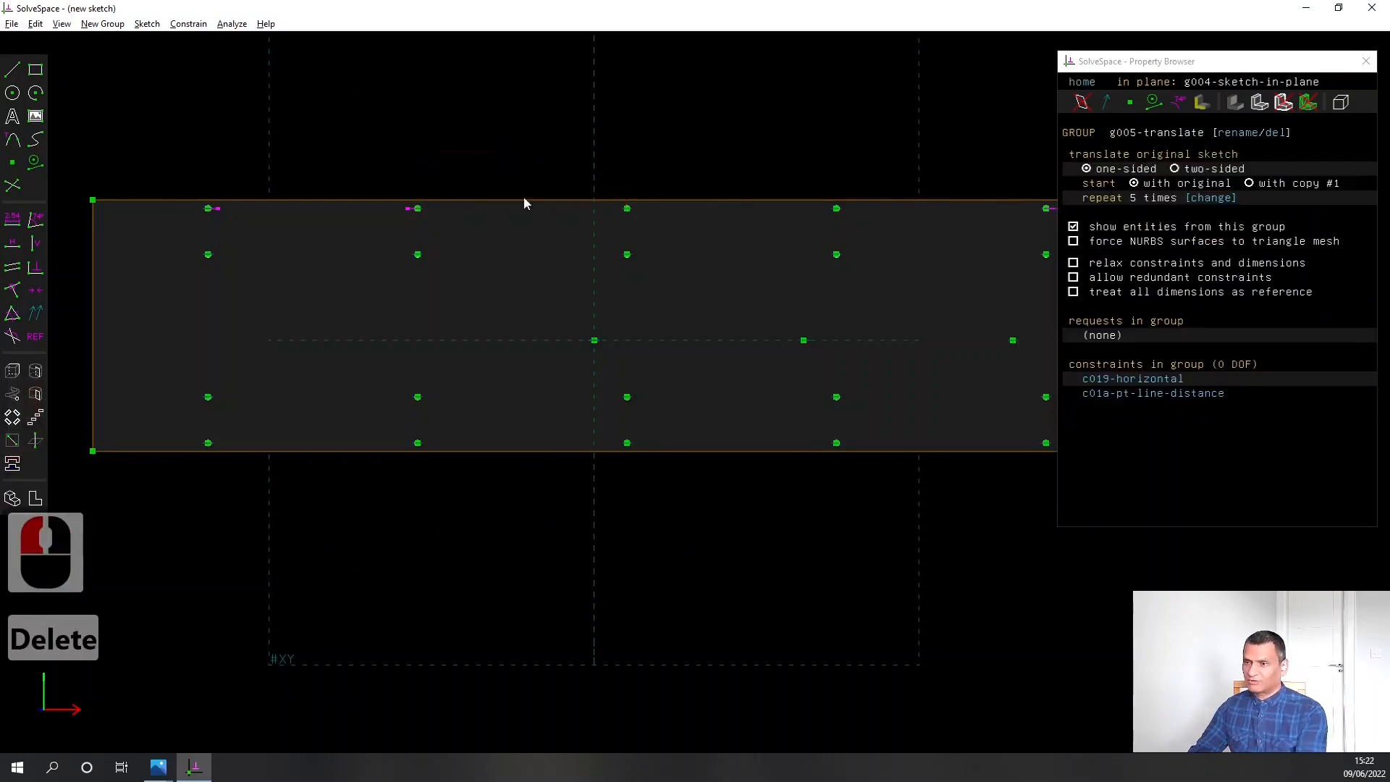
{"action": "scroll", "coordinate": [604, 486], "scroll_direction": "down", "scroll_amount": 3}
{"action": "scroll", "coordinate": [604, 490], "scroll_direction": "down", "scroll_amount": 1}
{"action": "right_click_drag", "start_coordinate": [720, 528], "coordinate": [731, 456]}
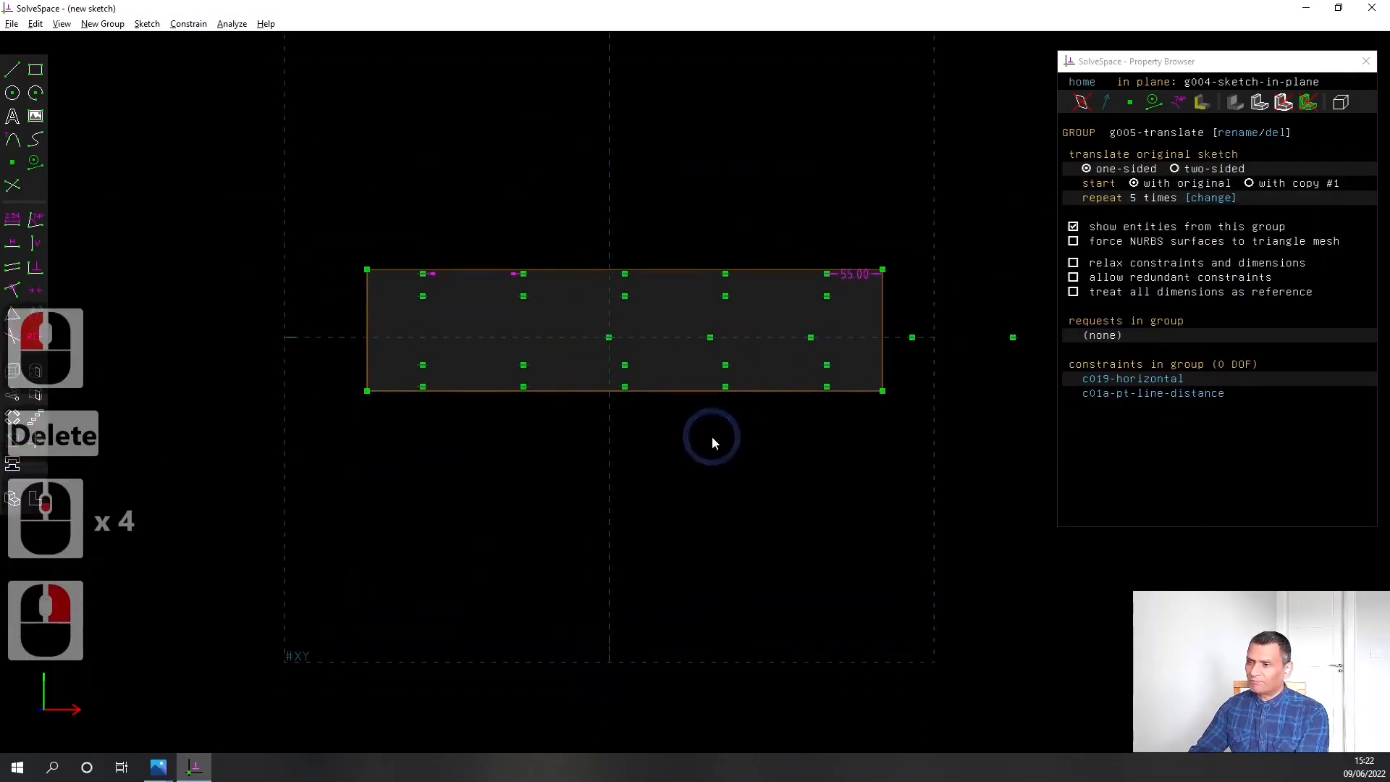
Extrude the repeated circles and set the solid model operation to difference so they cut the plate
{"action": "scroll", "coordinate": [486, 457], "scroll_direction": "up", "scroll_amount": 3}
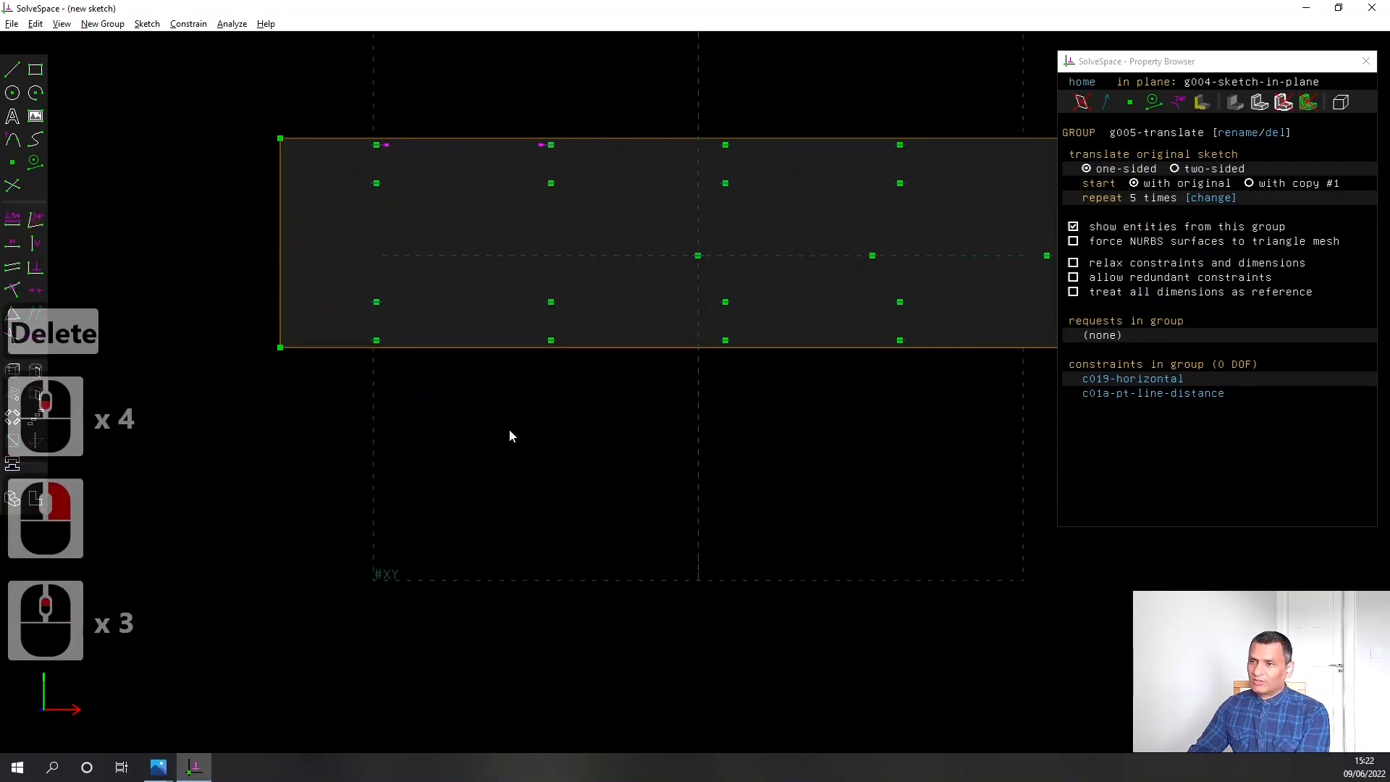
{"action": "right_click_drag", "start_coordinate": [508, 427], "coordinate": [506, 537]}
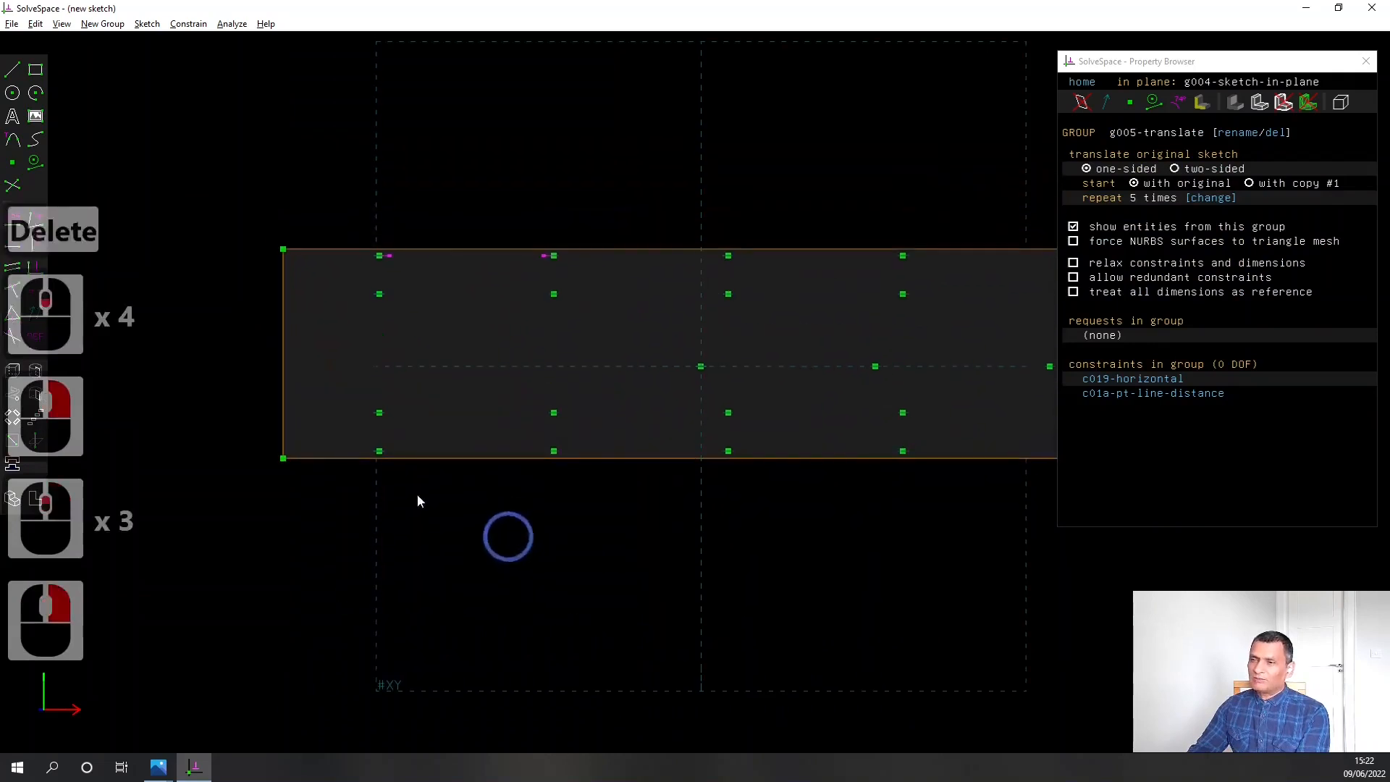
{"action": "left_click", "coordinate": [11, 375]}
{"action": "middle_click_drag", "start_coordinate": [446, 526], "coordinate": [537, 534]}
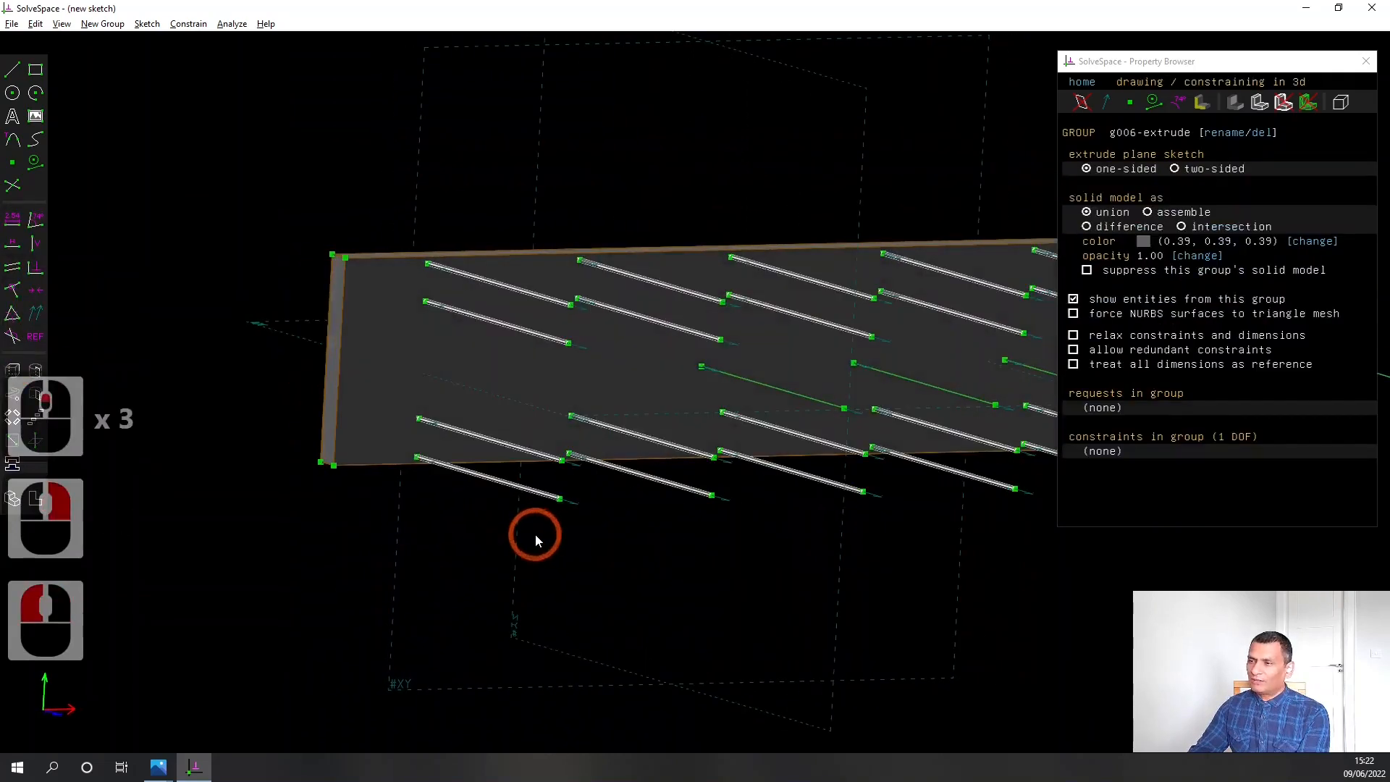
{"action": "middle_click_drag", "start_coordinate": [825, 543], "coordinate": [674, 603]}
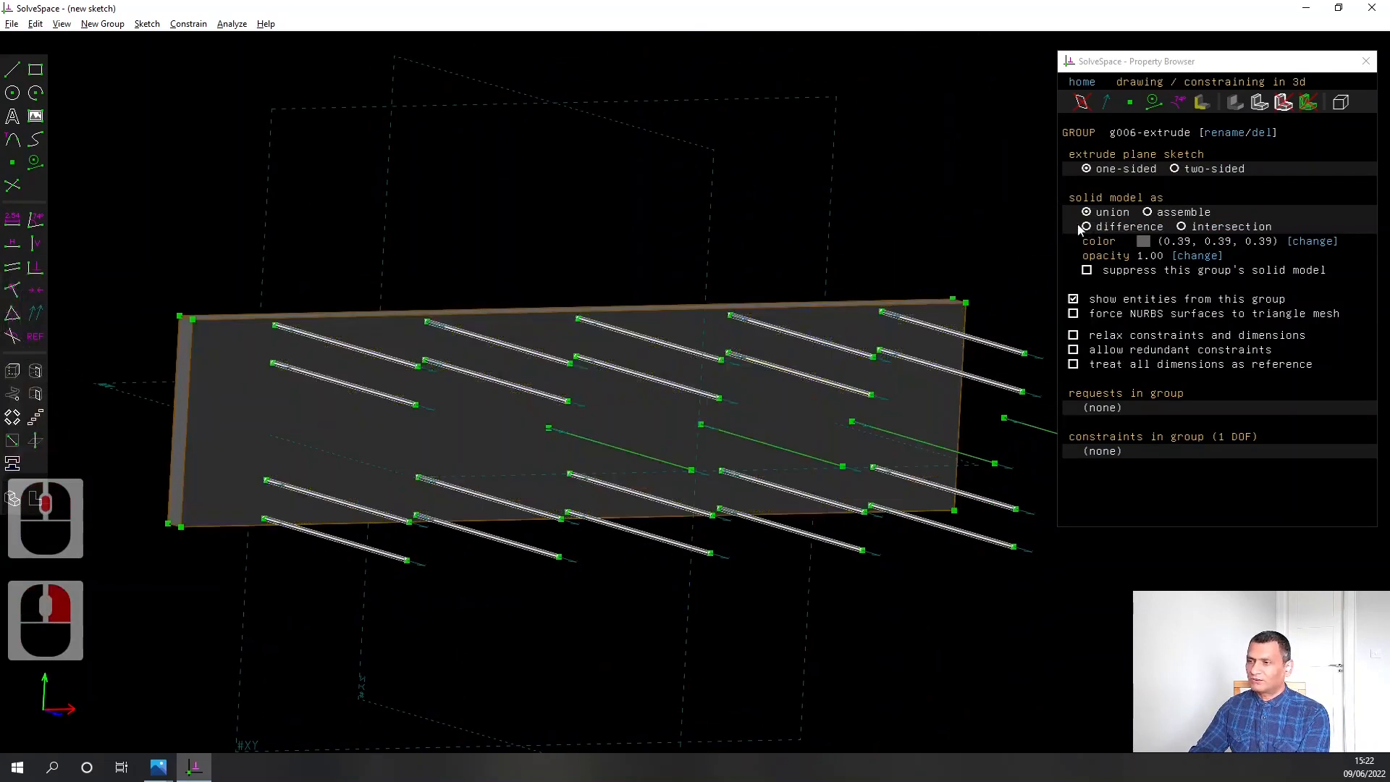
{"action": "left_click", "coordinate": [1086, 227]}
Examine the extruded hole cuts from several angles and up close near the plate's corner
{"action": "middle_click_drag", "start_coordinate": [310, 588], "coordinate": [268, 558]}
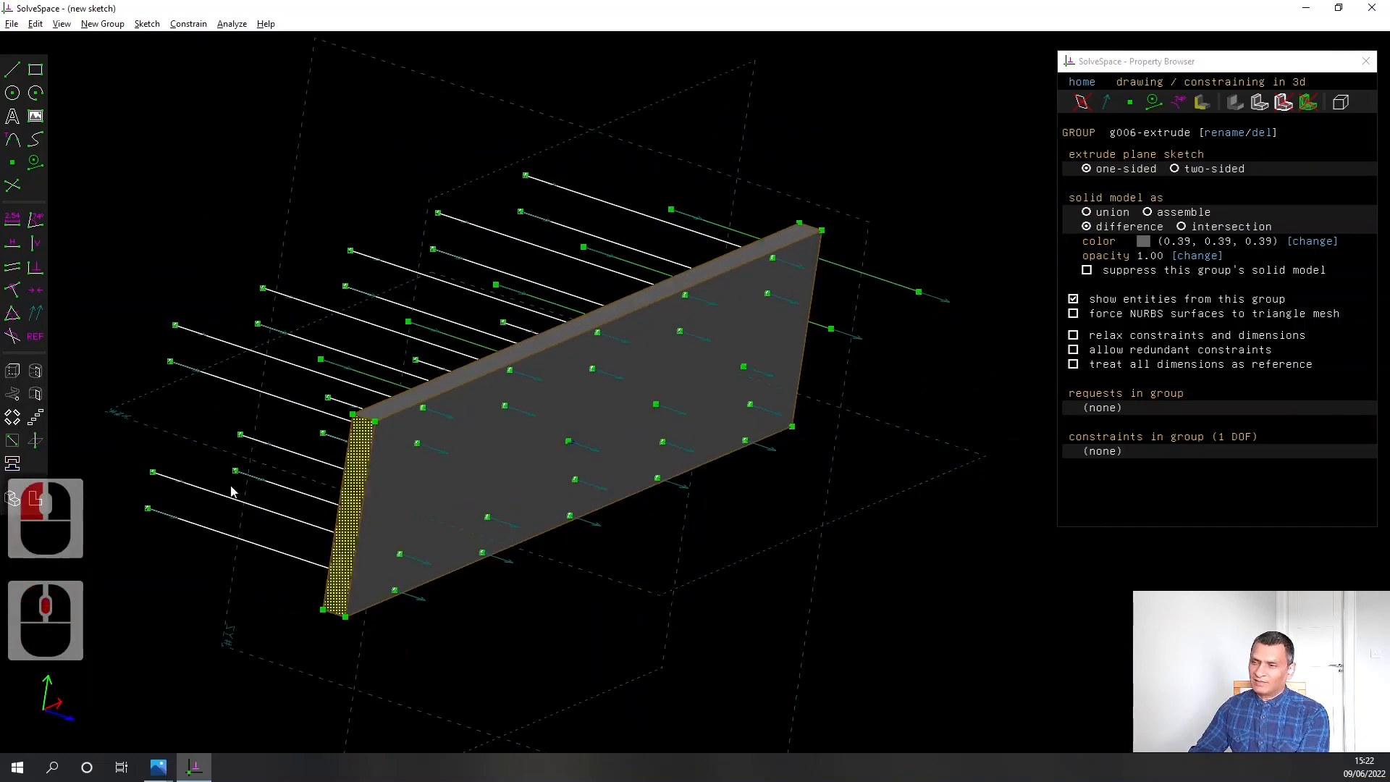
{"action": "scroll", "coordinate": [380, 449], "scroll_direction": "up", "scroll_amount": 7}
{"action": "middle_click_drag", "start_coordinate": [569, 454], "coordinate": [480, 425]}
{"action": "right_click_drag", "start_coordinate": [391, 411], "coordinate": [939, 584]}
{"action": "right_click_drag", "start_coordinate": [537, 373], "coordinate": [807, 497]}
{"action": "right_click_drag", "start_coordinate": [340, 286], "coordinate": [948, 409]}
{"action": "scroll", "coordinate": [872, 349], "scroll_direction": "up", "scroll_amount": 4}
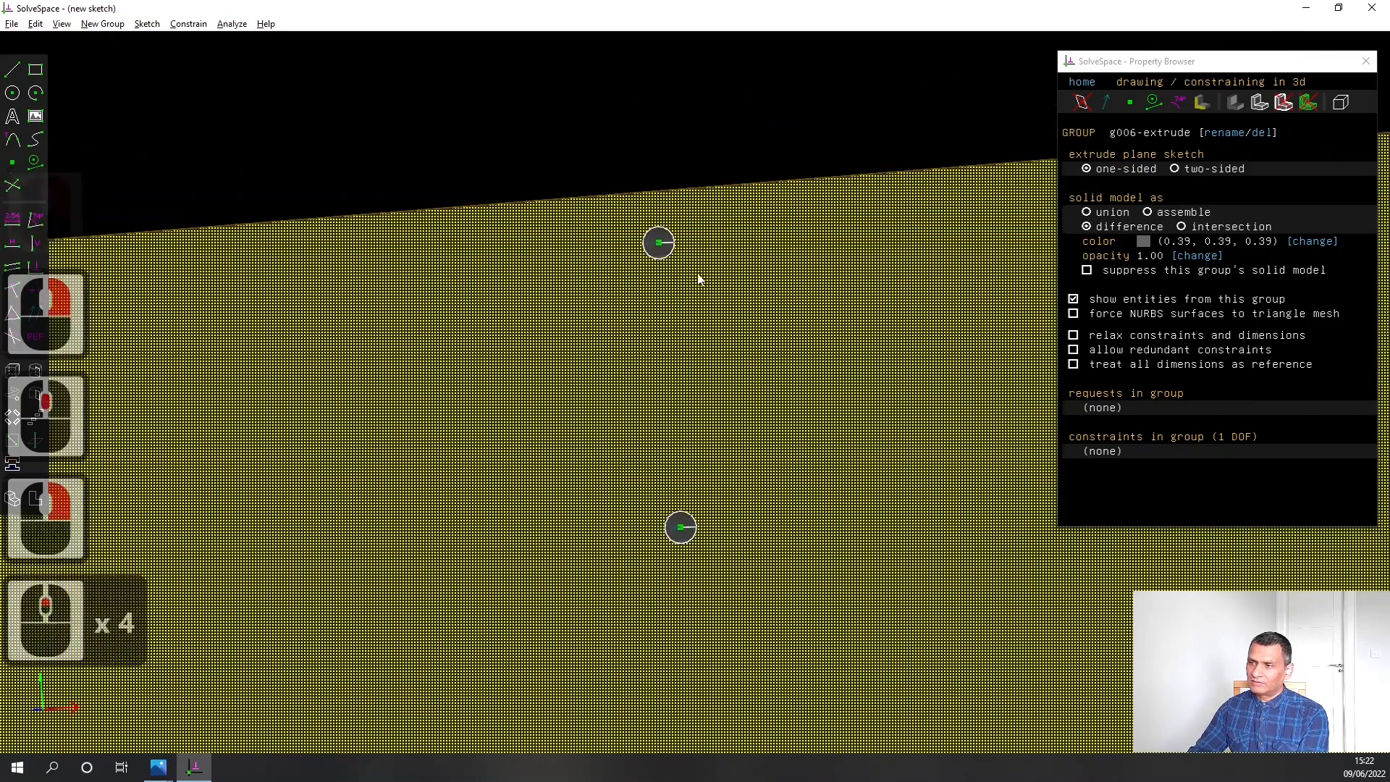
{"action": "mouse_move", "coordinate": [767, 312]}
{"action": "middle_mouse_down"}
{"action": "mouse_move", "coordinate": [753, 321]}
{"action": "mouse_move", "coordinate": [786, 317]}
{"action": "middle_mouse_up"}
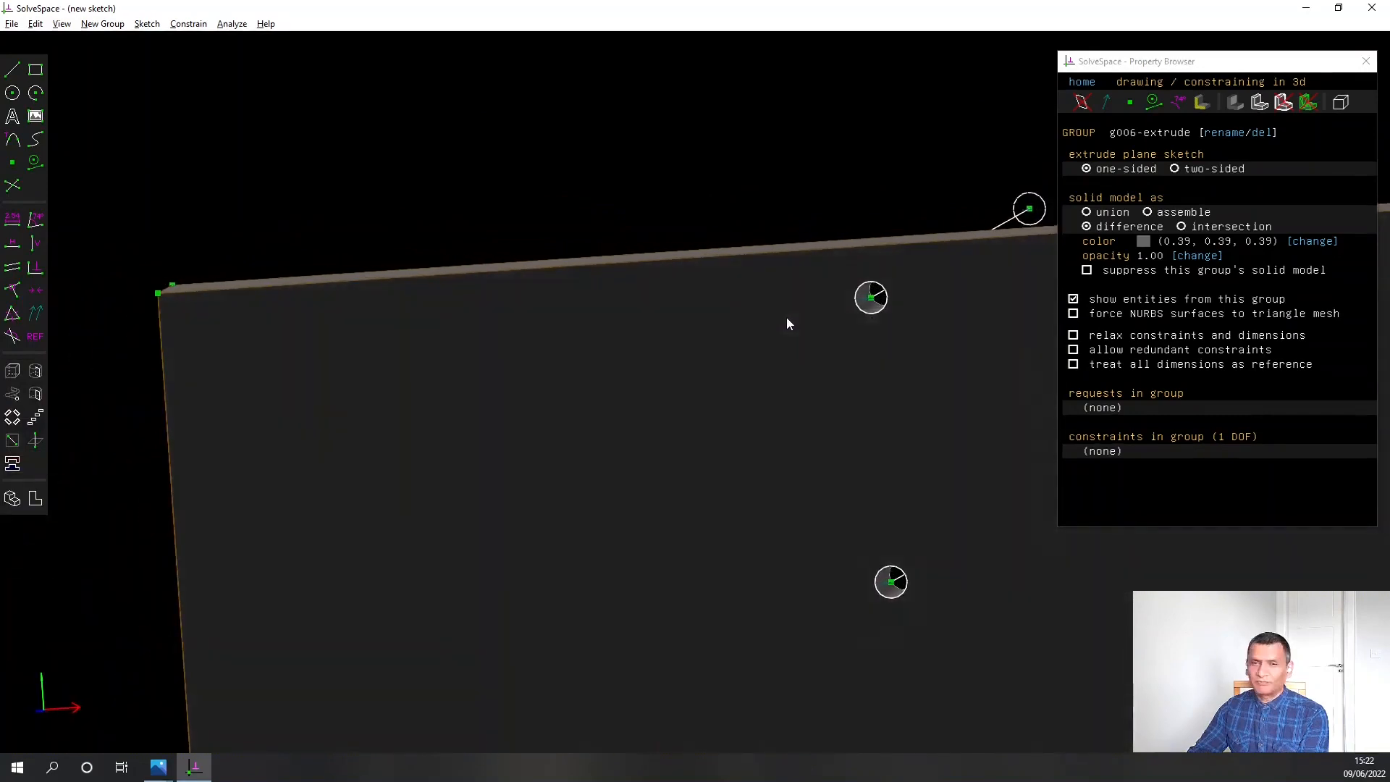
{"action": "scroll", "coordinate": [787, 320], "scroll_direction": "down", "scroll_amount": 3}
{"action": "scroll", "coordinate": [703, 391], "scroll_direction": "down", "scroll_amount": 6}
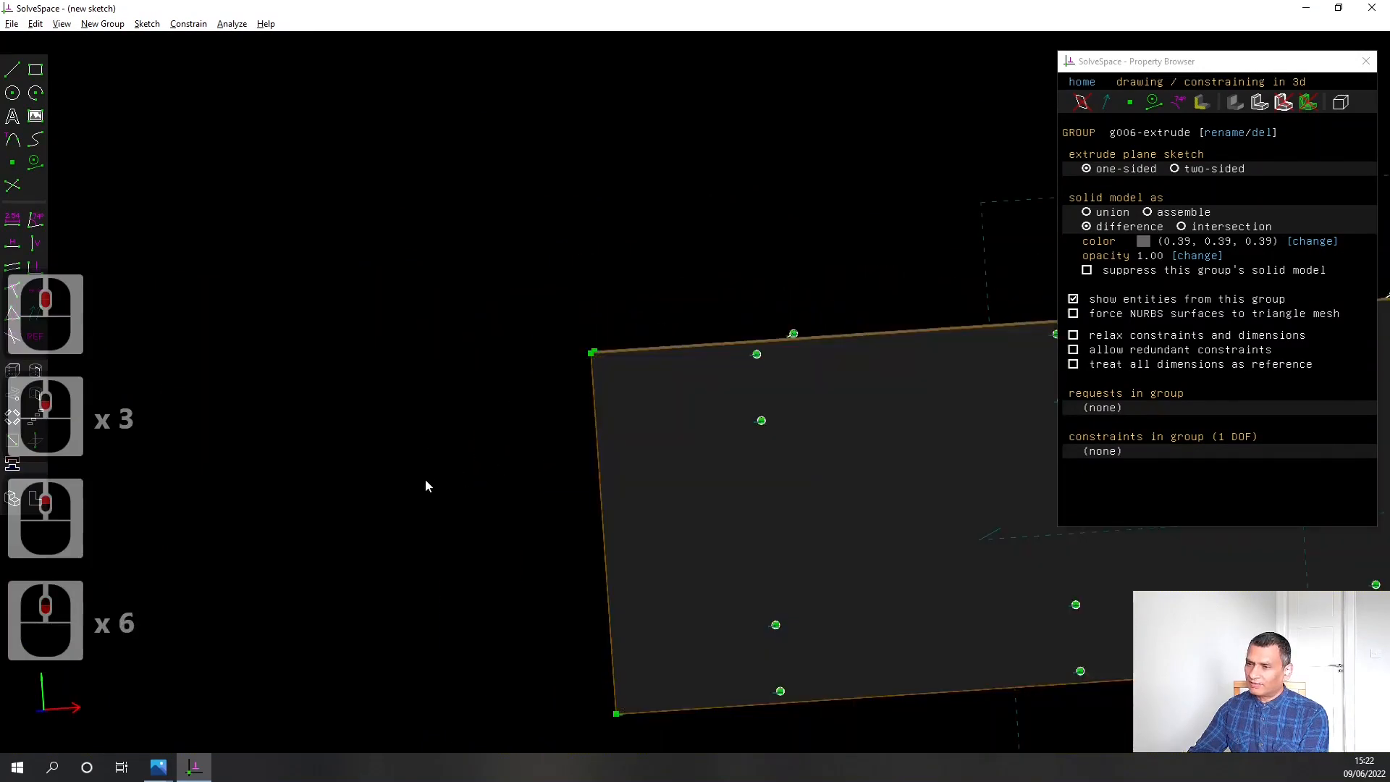
Constrain the length of one extruded hole line to 10.00 mm to set the cut depth
{"action": "middle_click_drag", "start_coordinate": [467, 481], "coordinate": [562, 508]}
{"action": "left_click", "coordinate": [852, 367]}
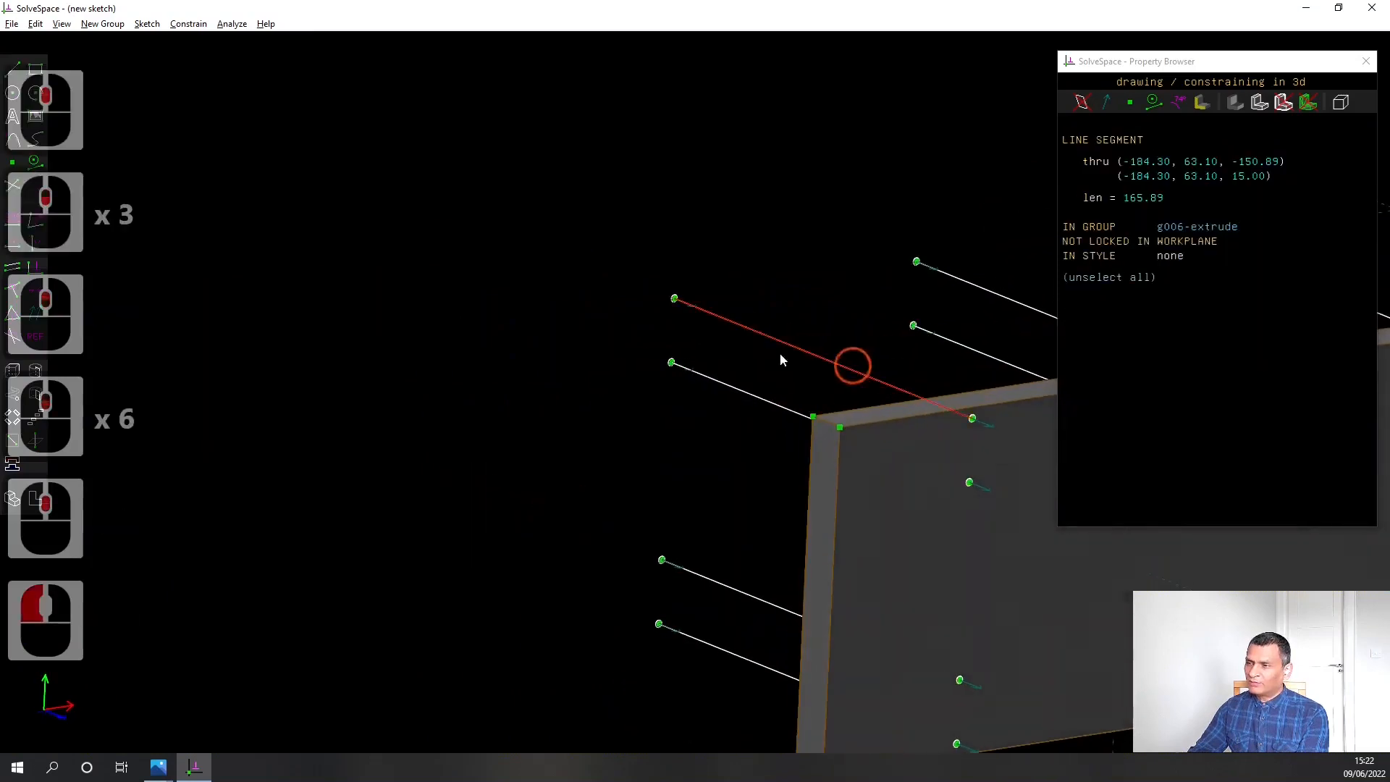
{"action": "left_click", "coordinate": [12, 222]}
{"action": "type", "text": "10.00"}
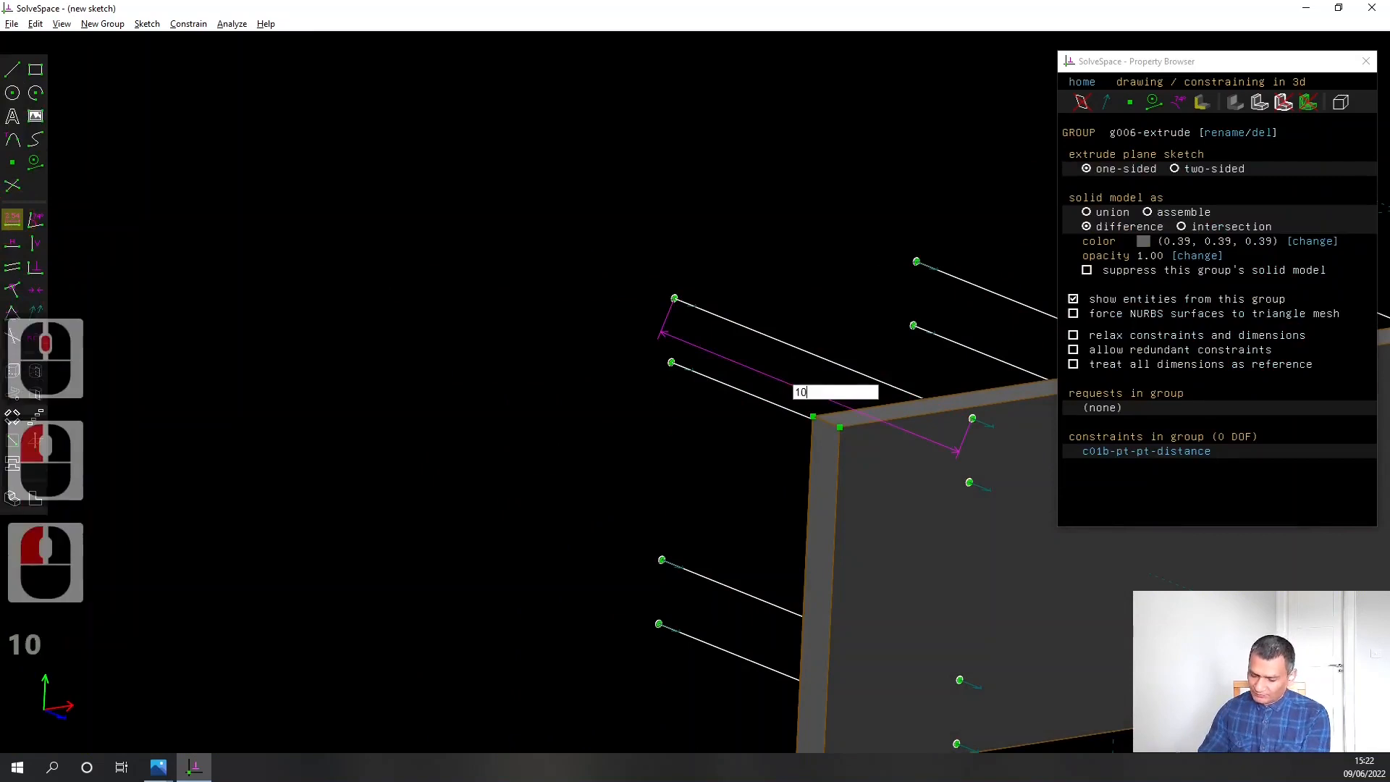
{"action": "key", "text": "Return"}
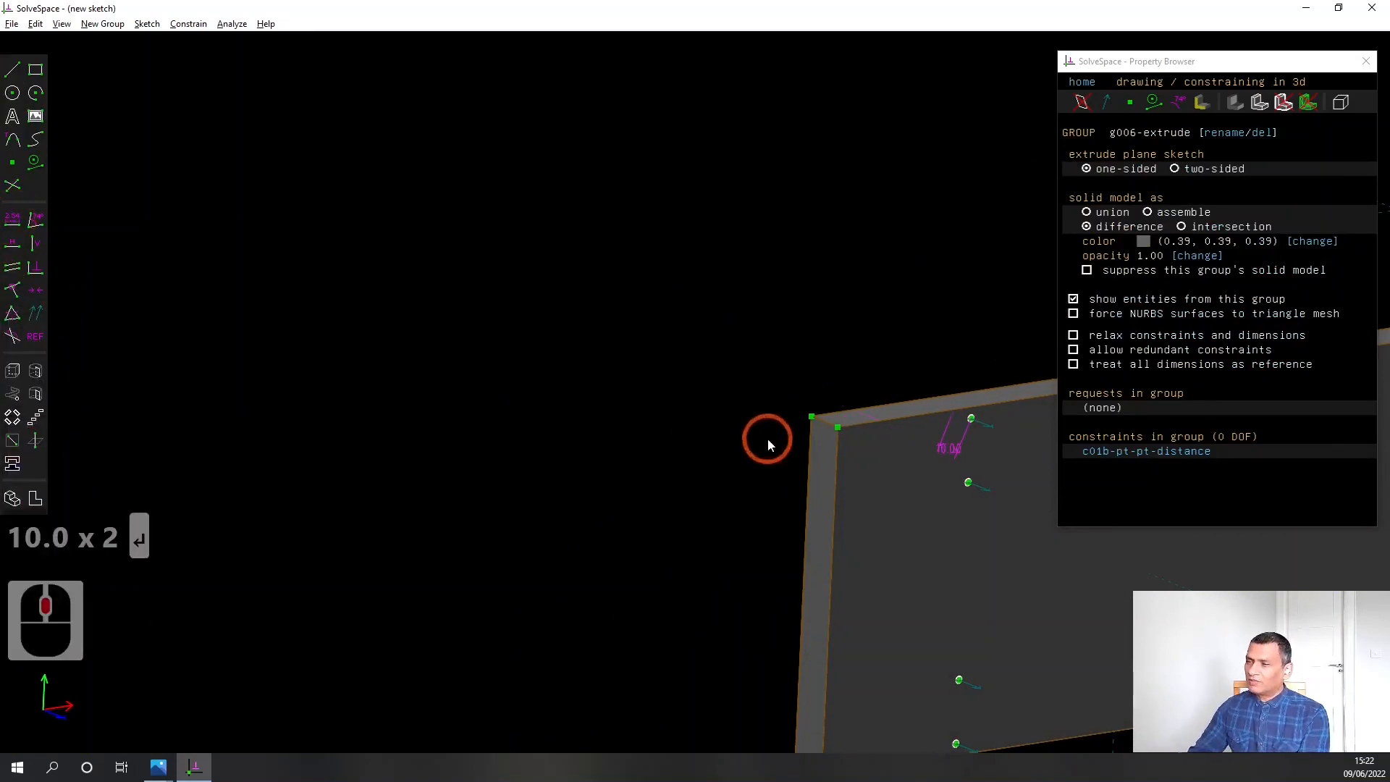
Move the 10.00 hole-depth dimension clear of the plate and examine the cut depth from the side and at an angle
{"action": "right_click_drag", "start_coordinate": [766, 437], "coordinate": [502, 444]}
{"action": "left_click_drag", "start_coordinate": [685, 444], "coordinate": [659, 357]}
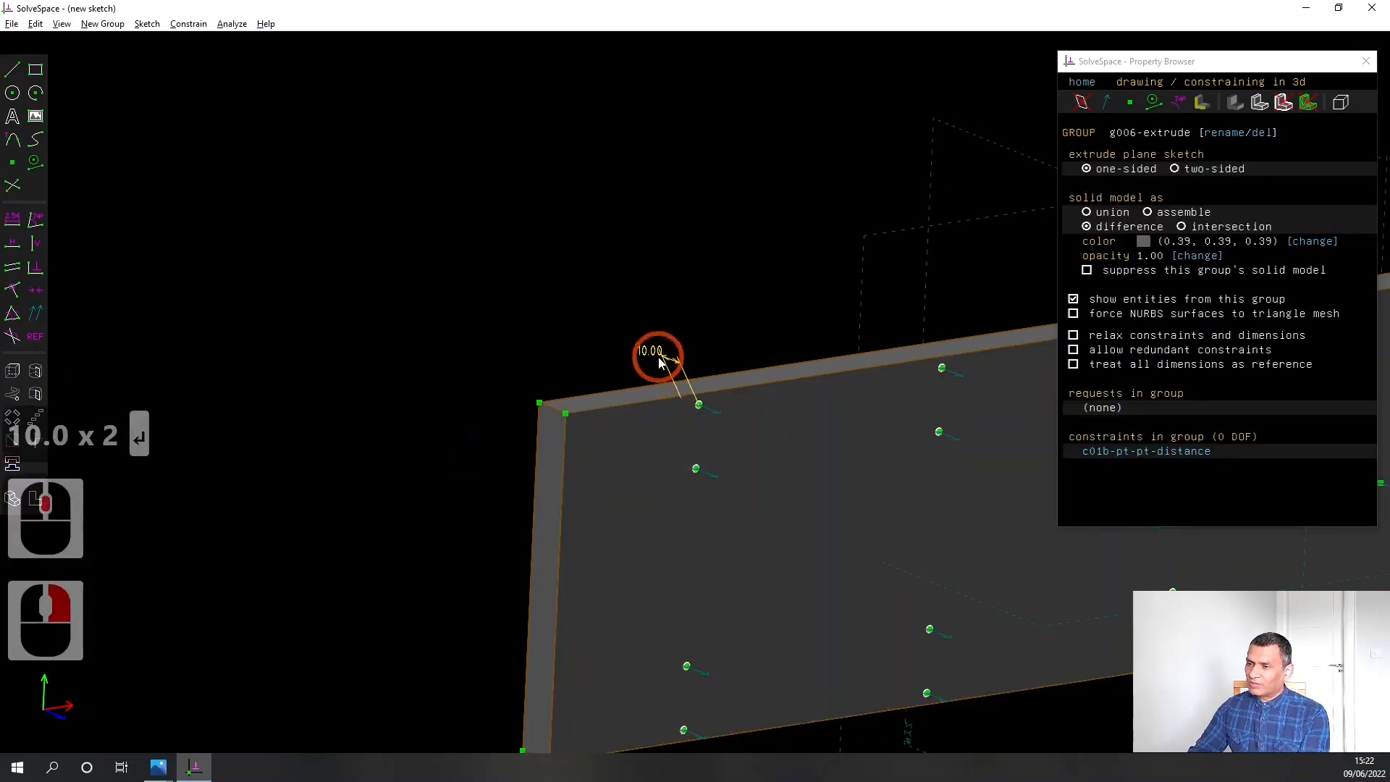
{"action": "middle_click_drag", "start_coordinate": [441, 471], "coordinate": [556, 484]}
{"action": "key", "text": "w"}
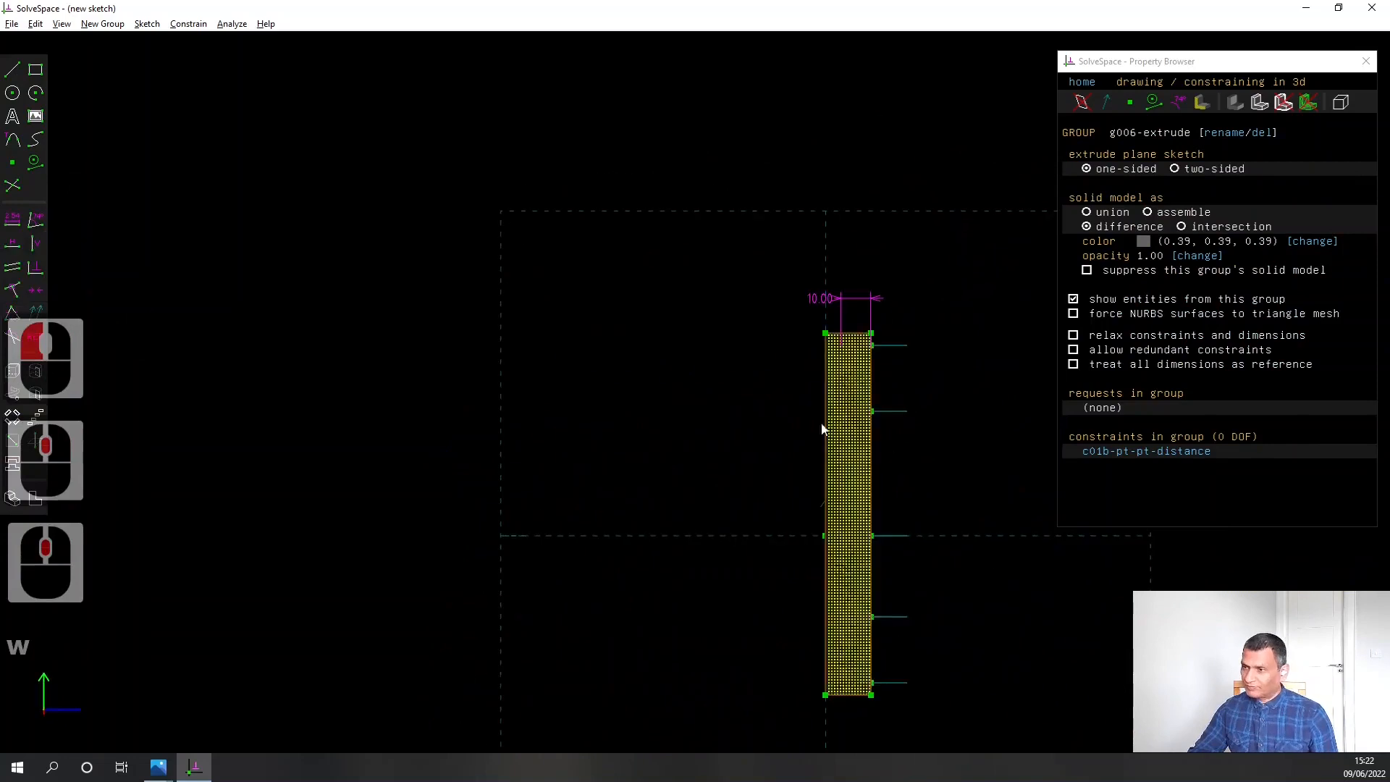
{"action": "scroll", "coordinate": [817, 397], "scroll_direction": "up", "scroll_amount": 3}
{"action": "scroll", "coordinate": [818, 398], "scroll_direction": "up", "scroll_amount": 3}
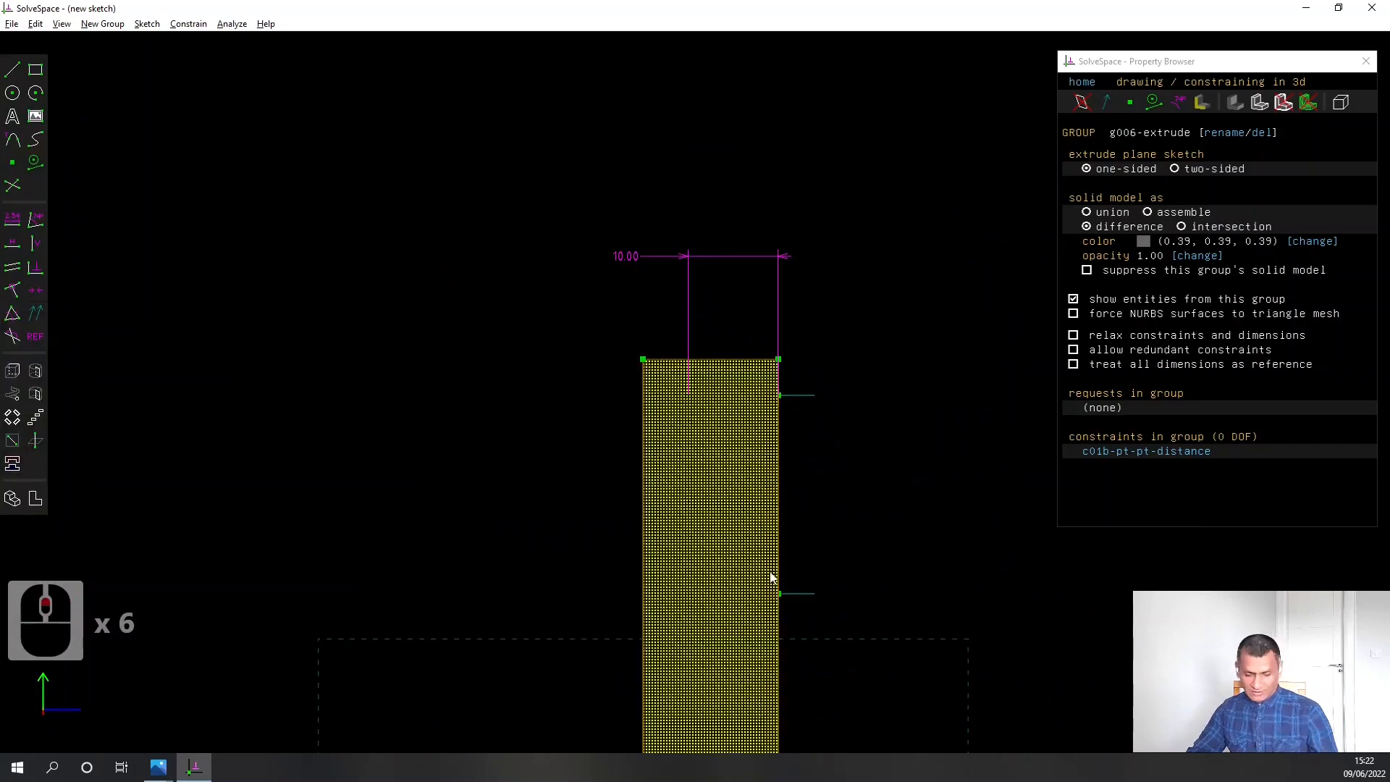
{"action": "scroll", "coordinate": [934, 525], "scroll_direction": "down", "scroll_amount": 5}
{"action": "middle_click_drag", "start_coordinate": [973, 553], "coordinate": [884, 545]}
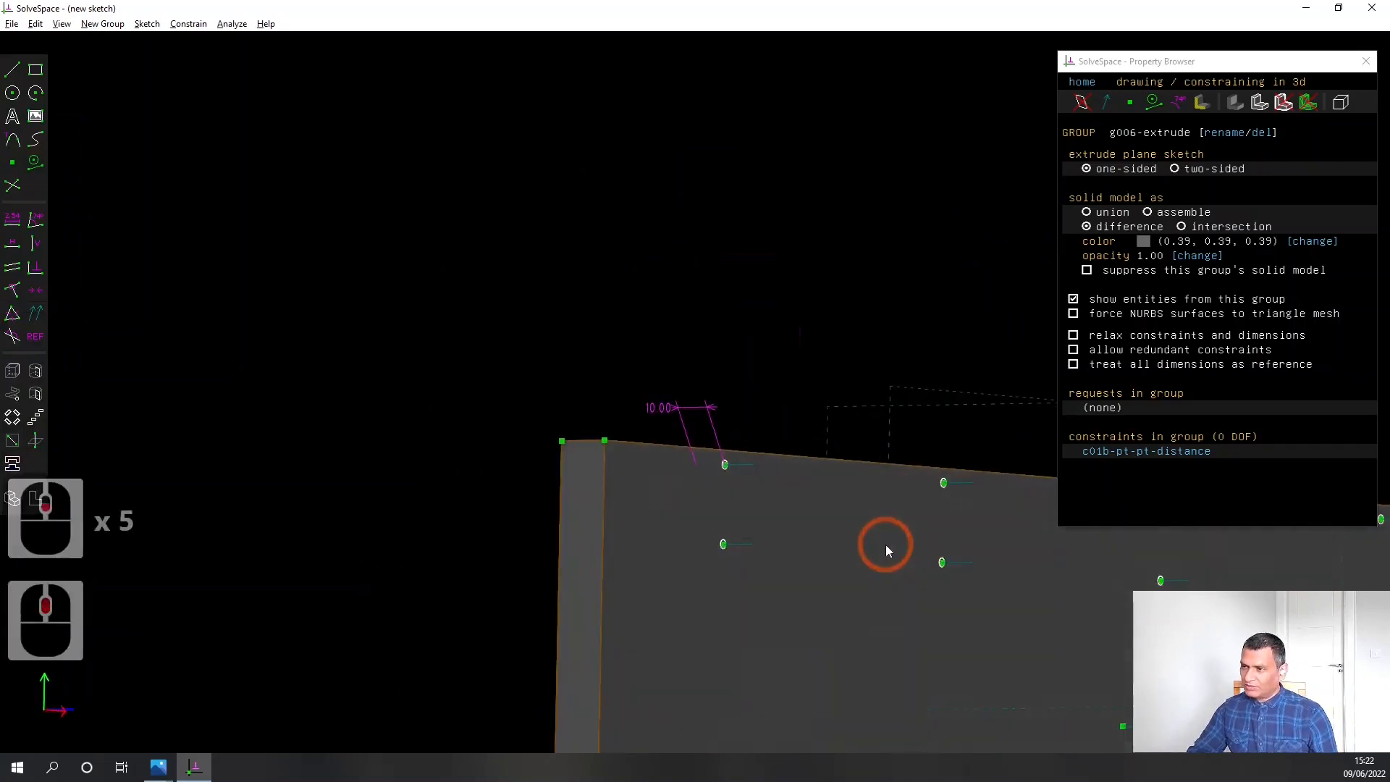
{"action": "scroll", "coordinate": [885, 545], "scroll_direction": "down", "scroll_amount": 6}
{"action": "right_click_drag", "start_coordinate": [866, 432], "coordinate": [680, 396]}
{"action": "middle_click_drag", "start_coordinate": [1043, 634], "coordinate": [999, 632]}
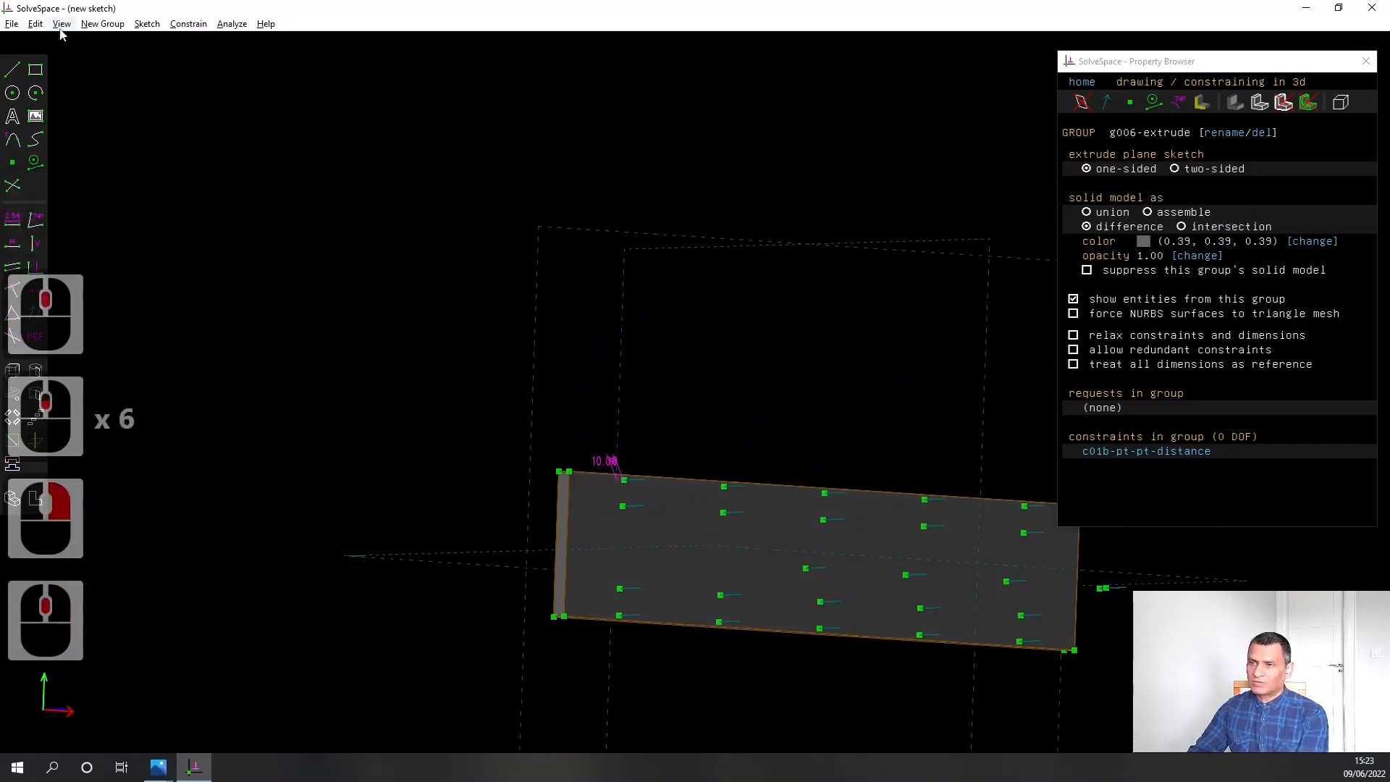
Save the plate as GantryHorizontalFixedPlate.slvs in the CNCRouter folder, replacing the existing file, and start a new sketch
{"action": "left_click", "coordinate": [11, 24]}
{"action": "left_click", "coordinate": [65, 94]}
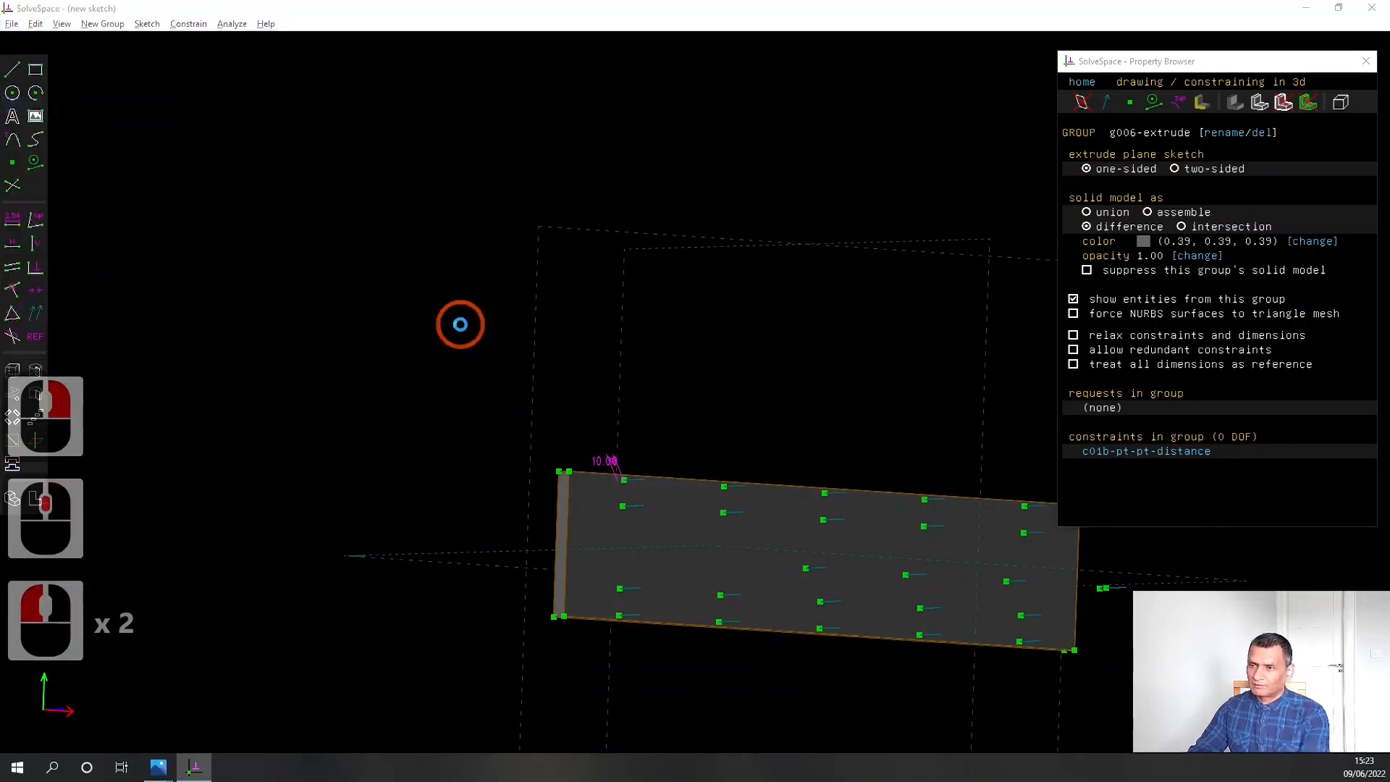
{"action": "scroll", "coordinate": [467, 318], "scroll_direction": "down", "scroll_amount": 3}
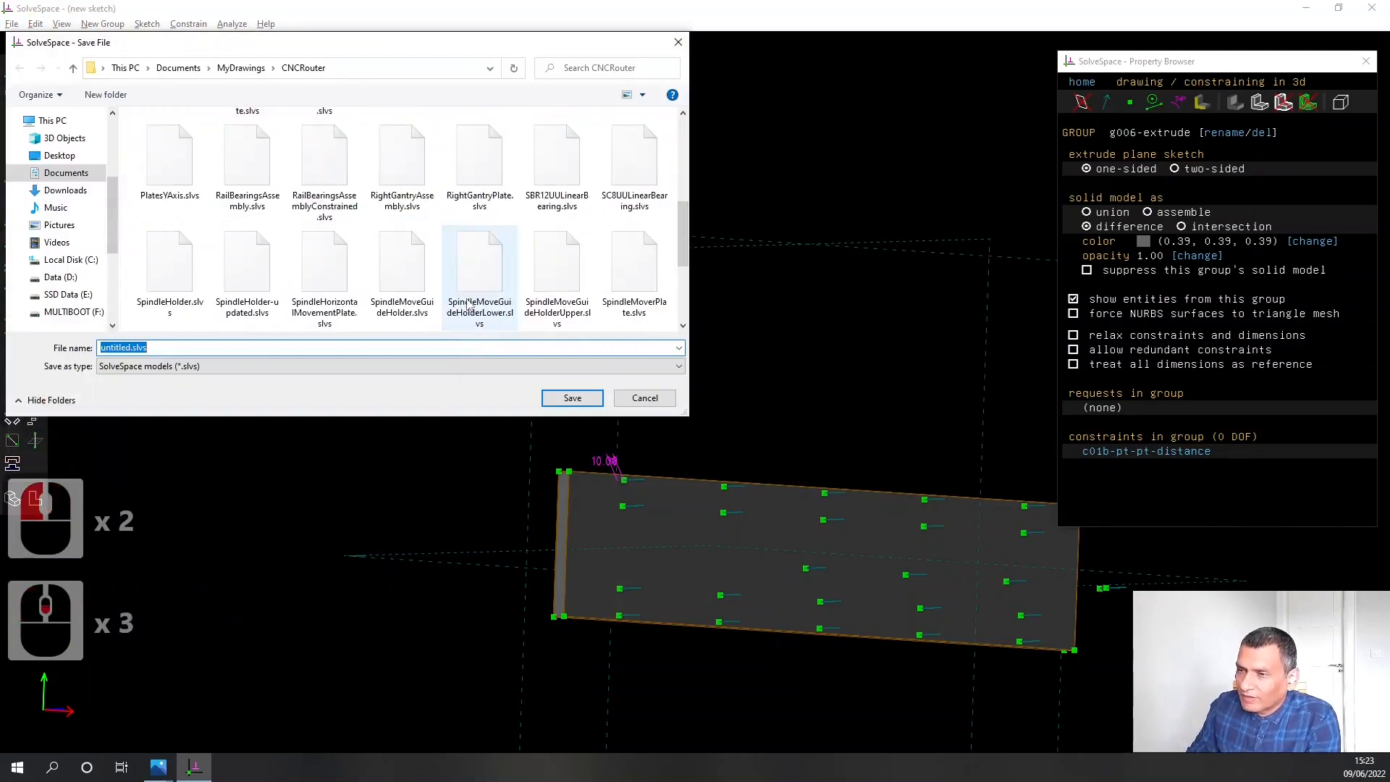
{"action": "scroll", "coordinate": [467, 306], "scroll_direction": "down", "scroll_amount": 2}
{"action": "scroll", "coordinate": [499, 298], "scroll_direction": "up", "scroll_amount": 6}
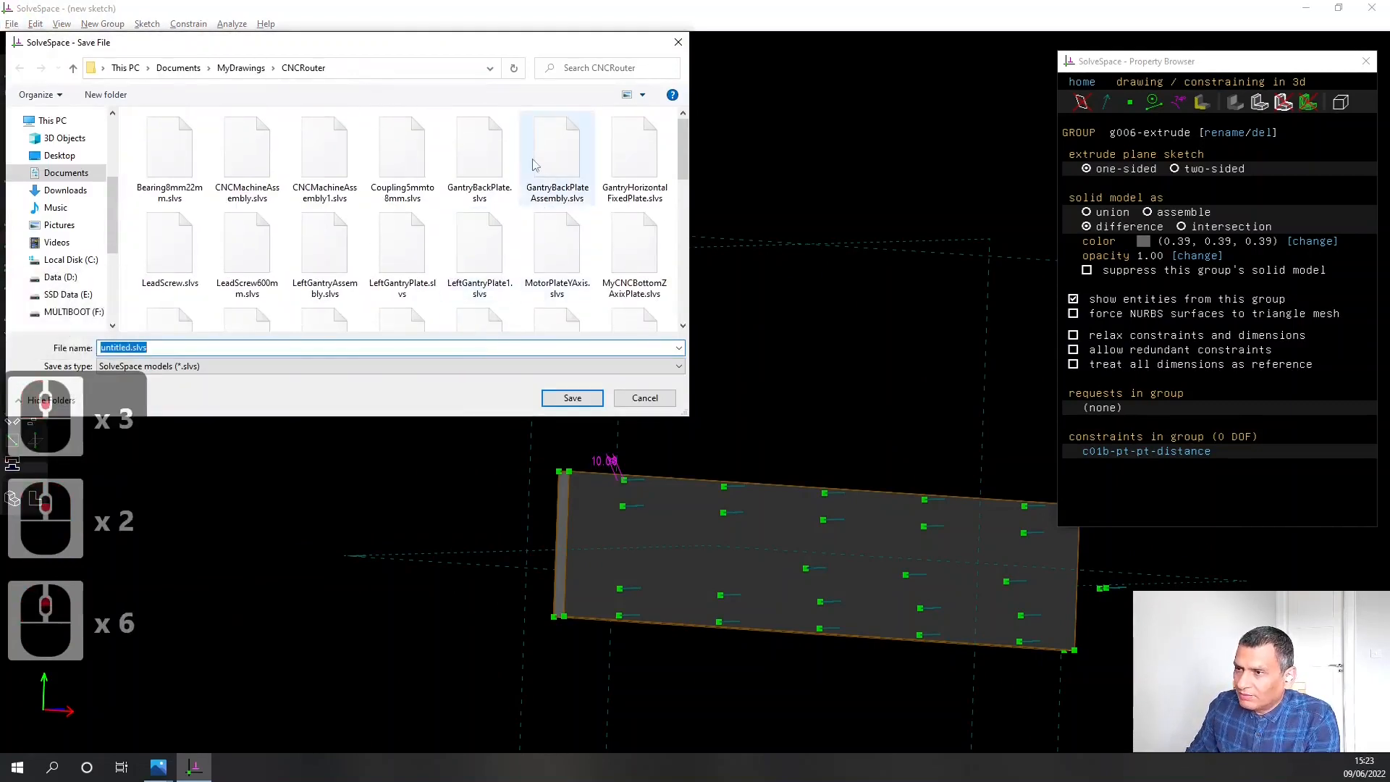
{"action": "left_click", "coordinate": [628, 156]}
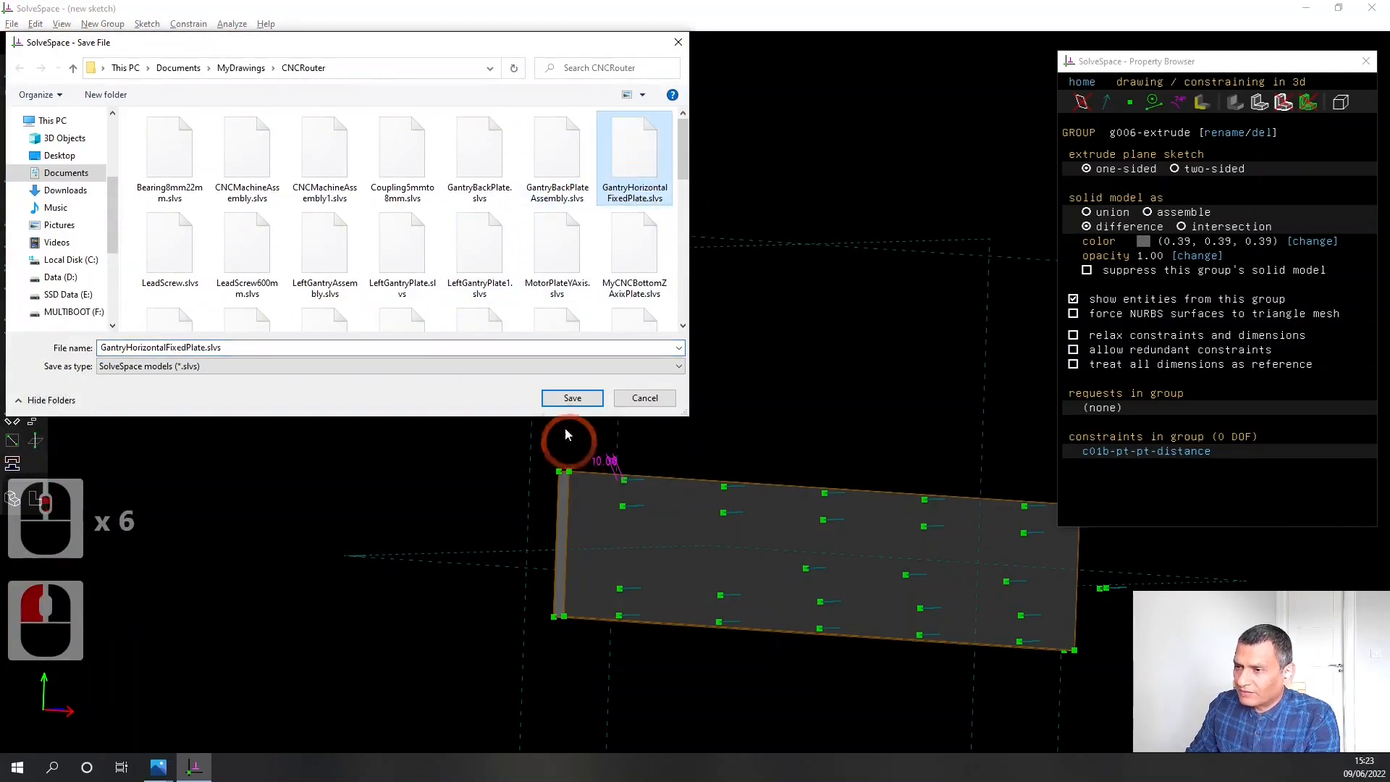
{"action": "left_click", "coordinate": [571, 398]}
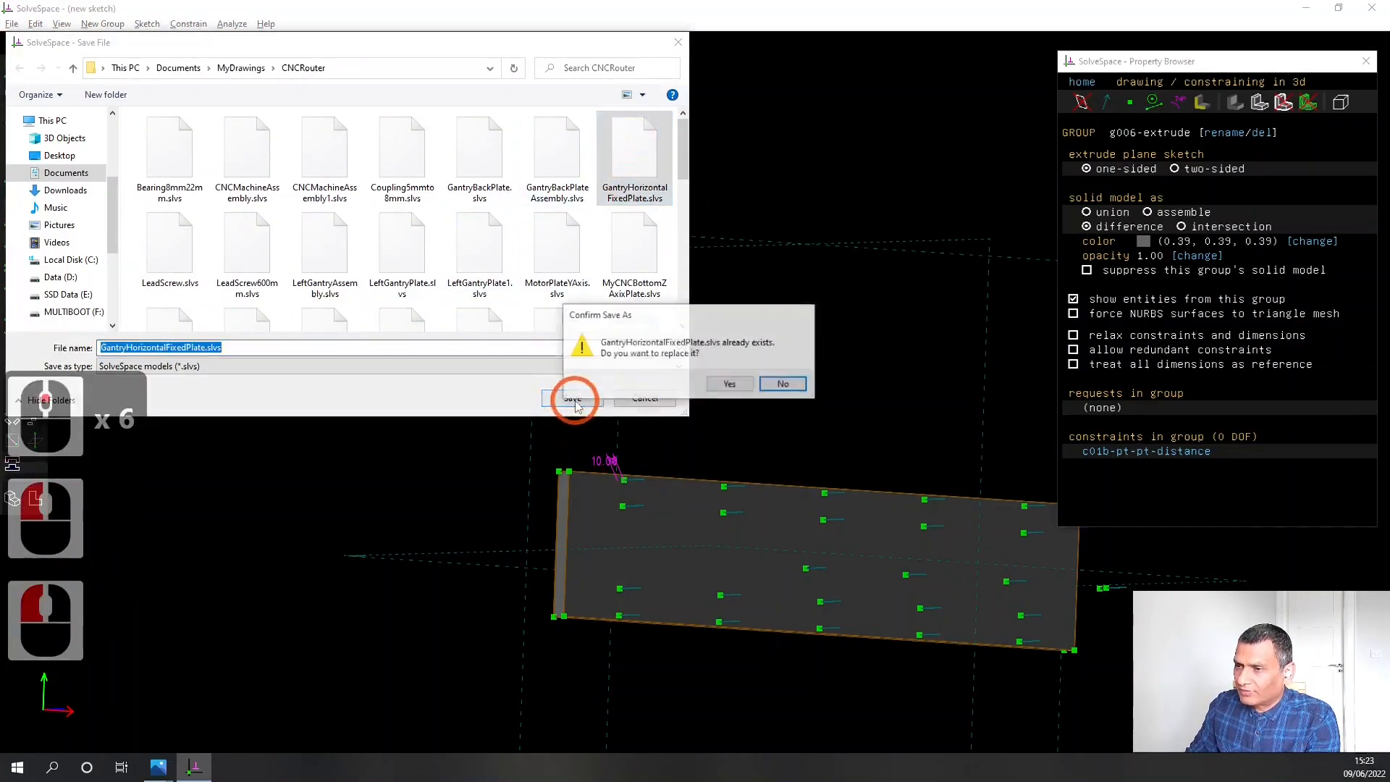
{"action": "left_click", "coordinate": [731, 385]}
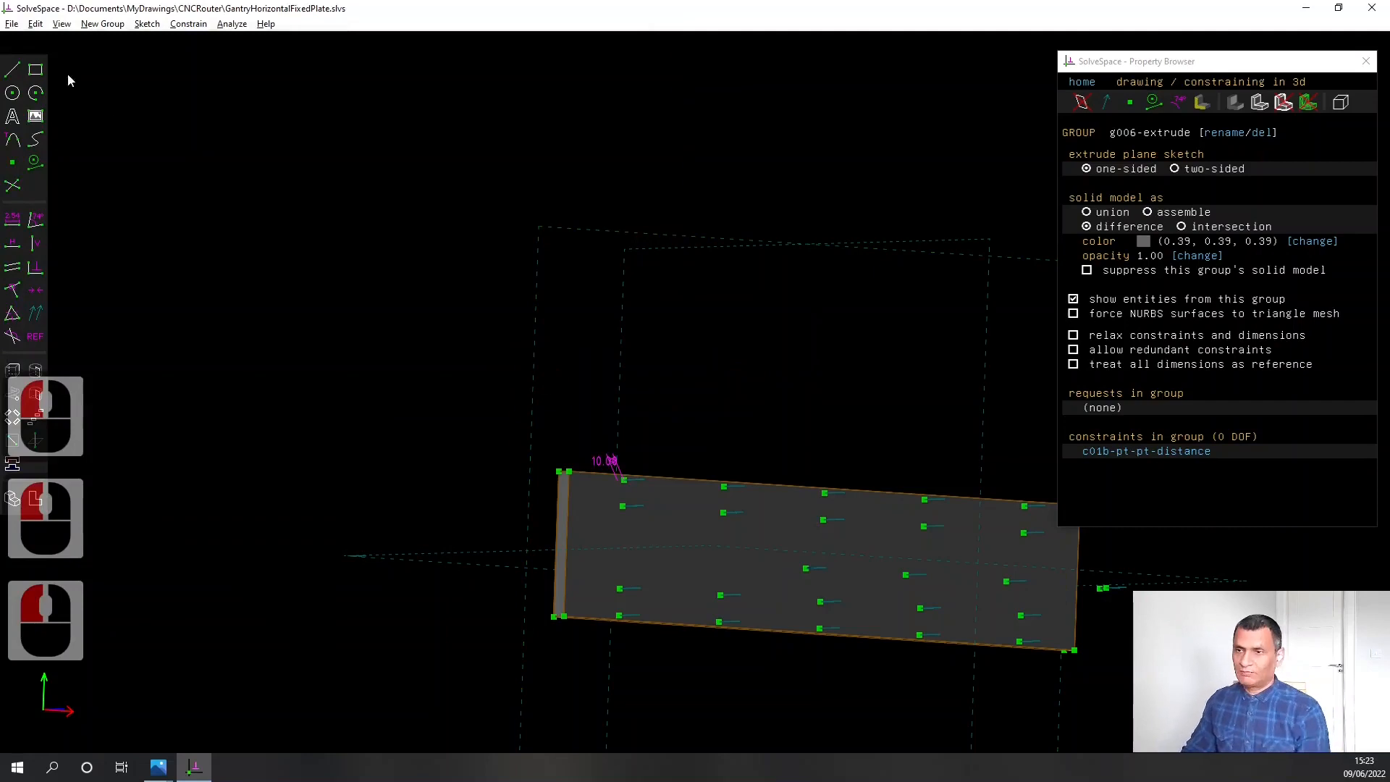
{"action": "left_click", "coordinate": [12, 24]}
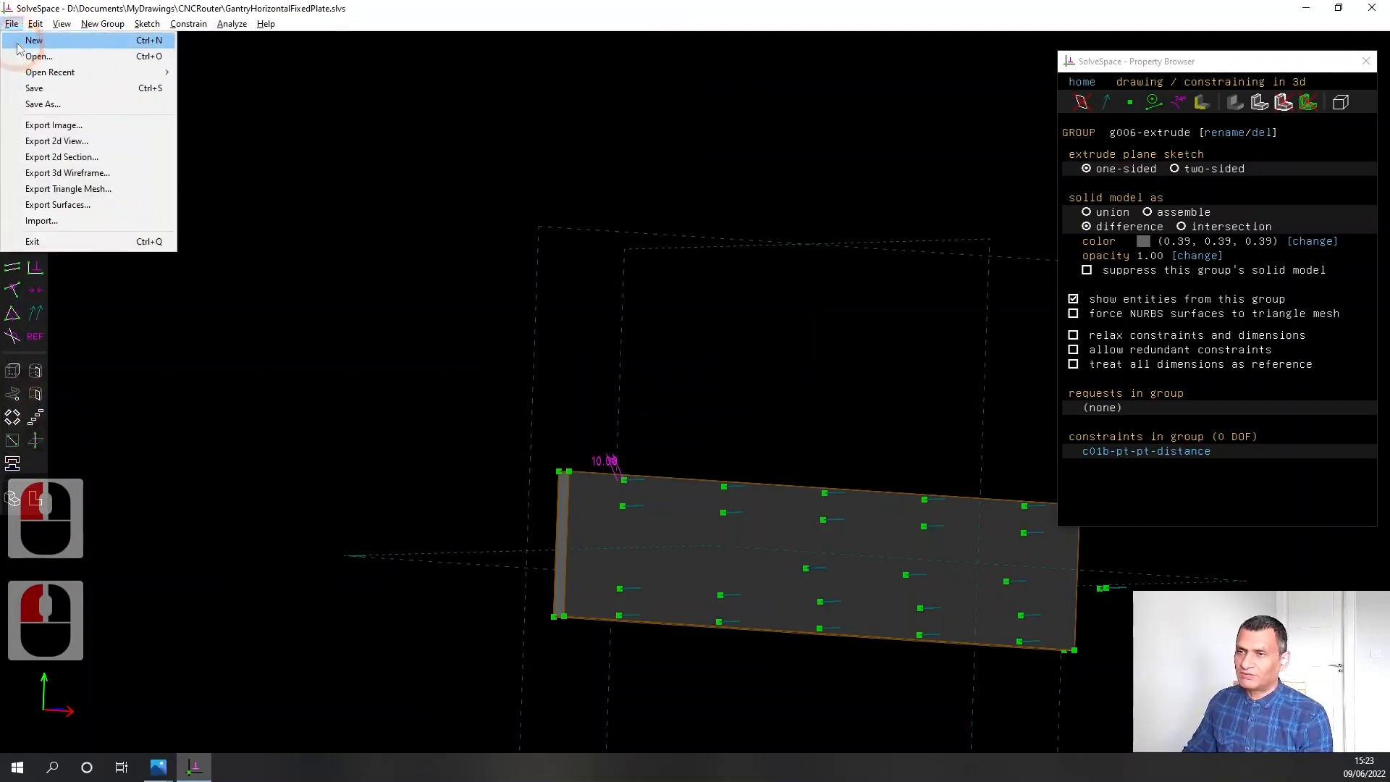
{"action": "left_click", "coordinate": [29, 43]}
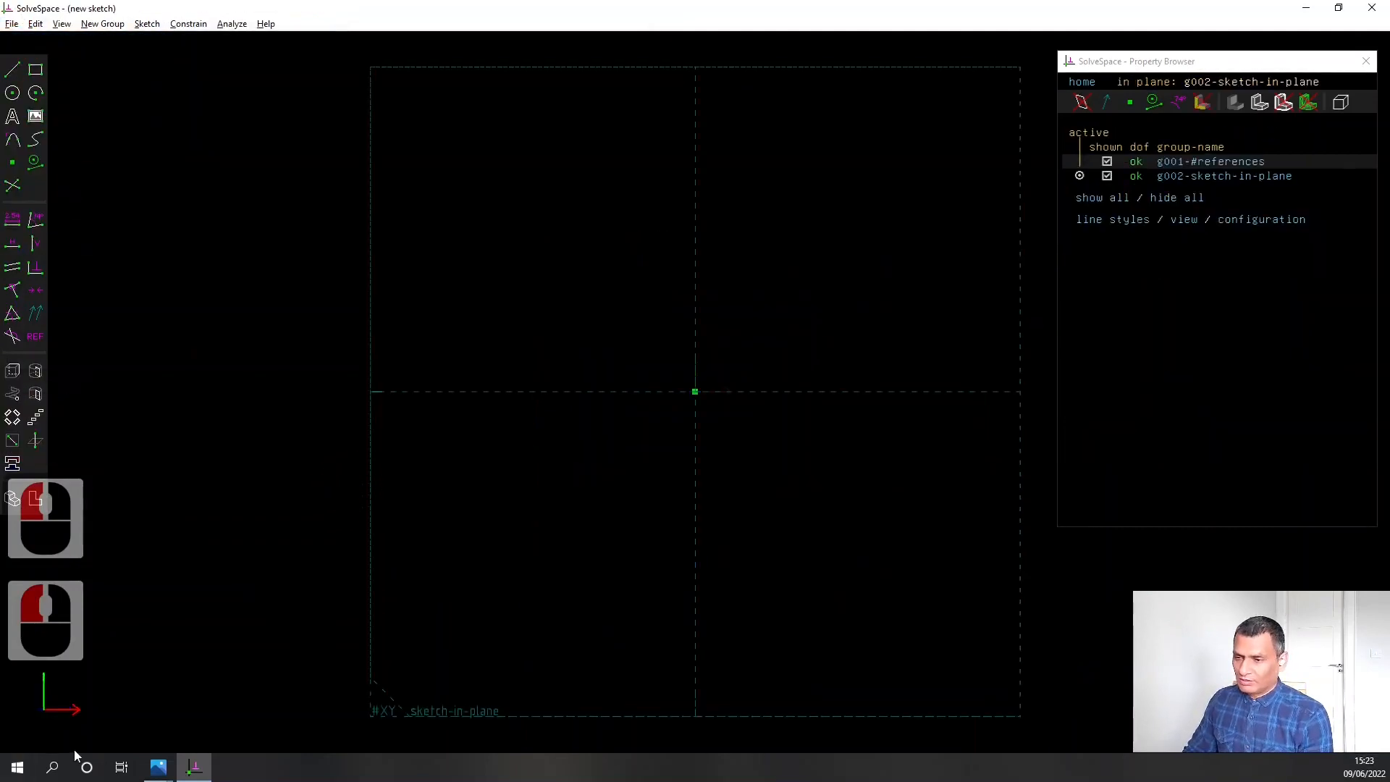
Switch to Photos and examine the cross plates and side plates in the router base drawing FW51S07HMVJDDMG4.png
{"action": "left_click", "coordinate": [159, 766]}
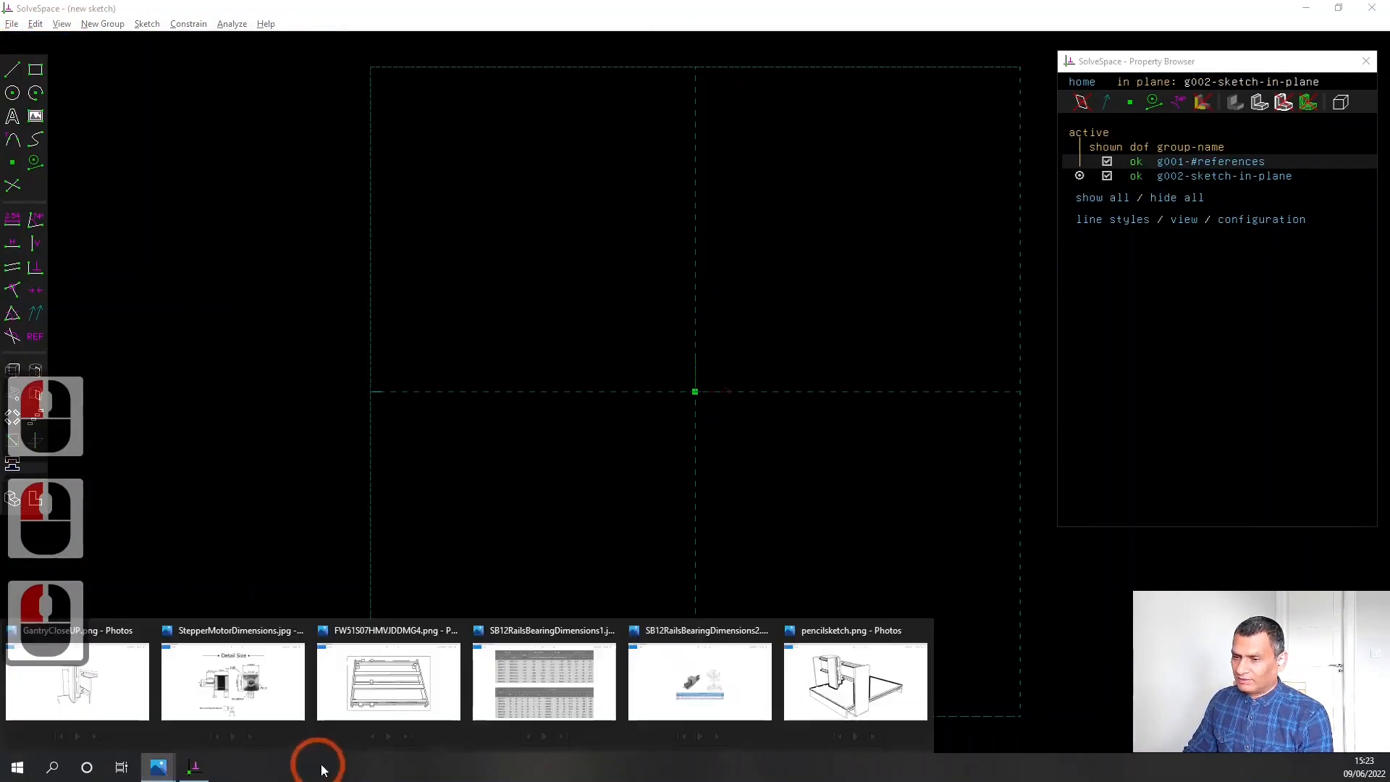
{"action": "left_click", "coordinate": [427, 701]}
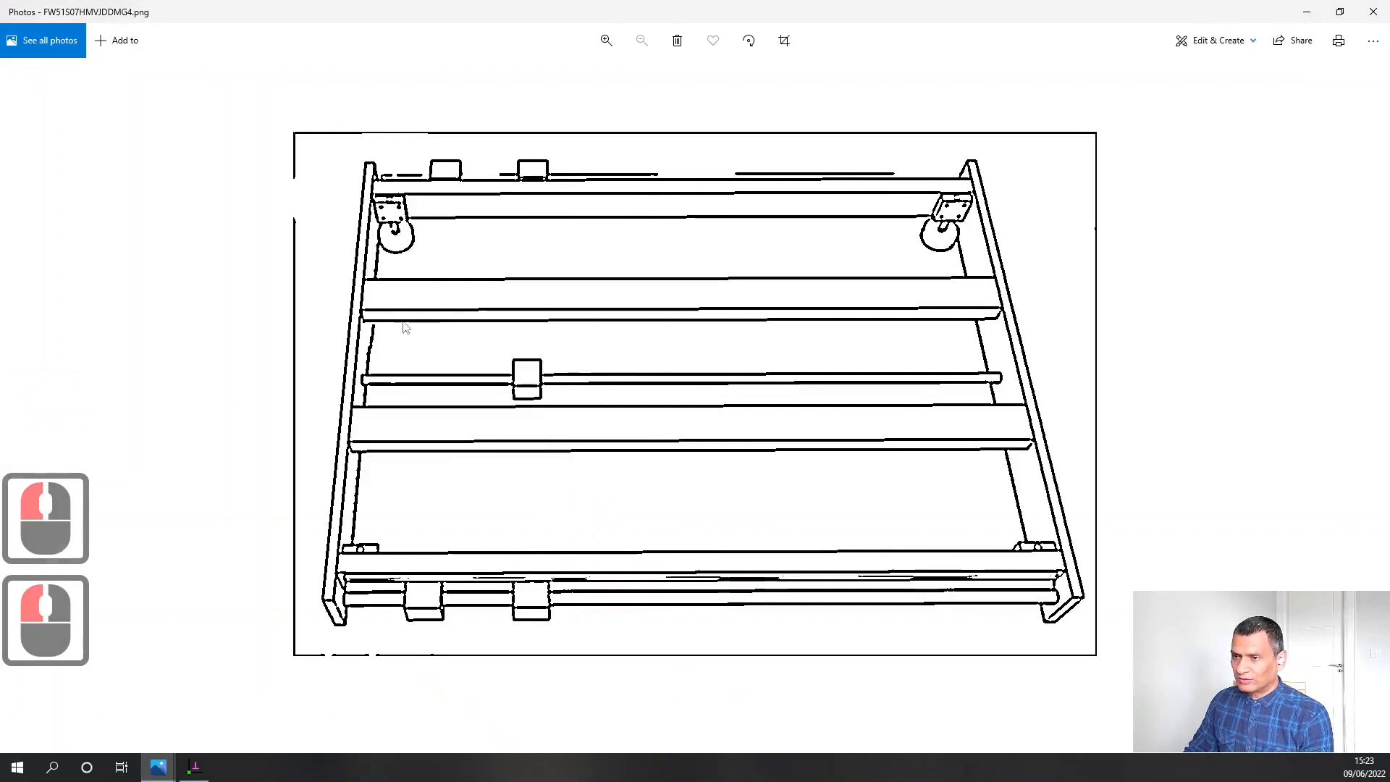
{"action": "left_click", "coordinate": [1018, 337]}
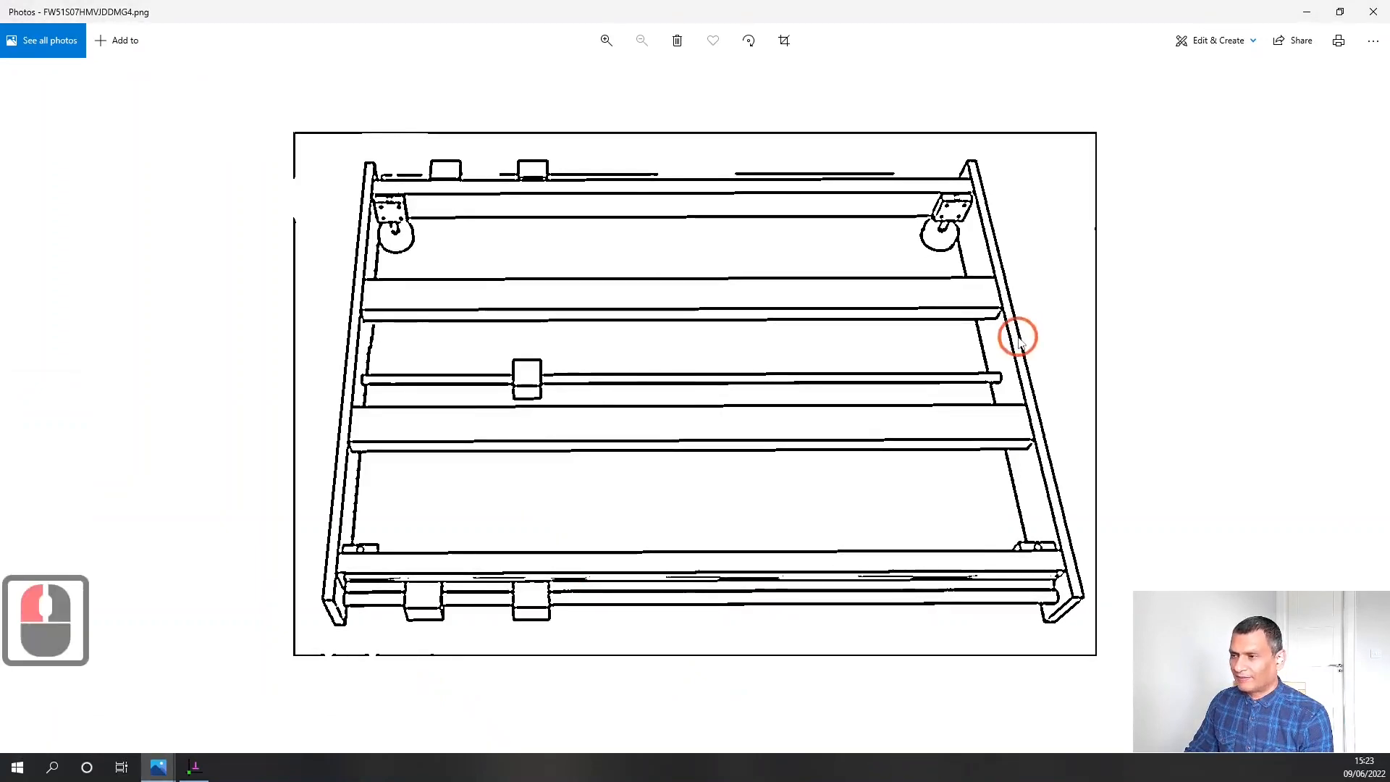
{"action": "left_click", "coordinate": [655, 185]}
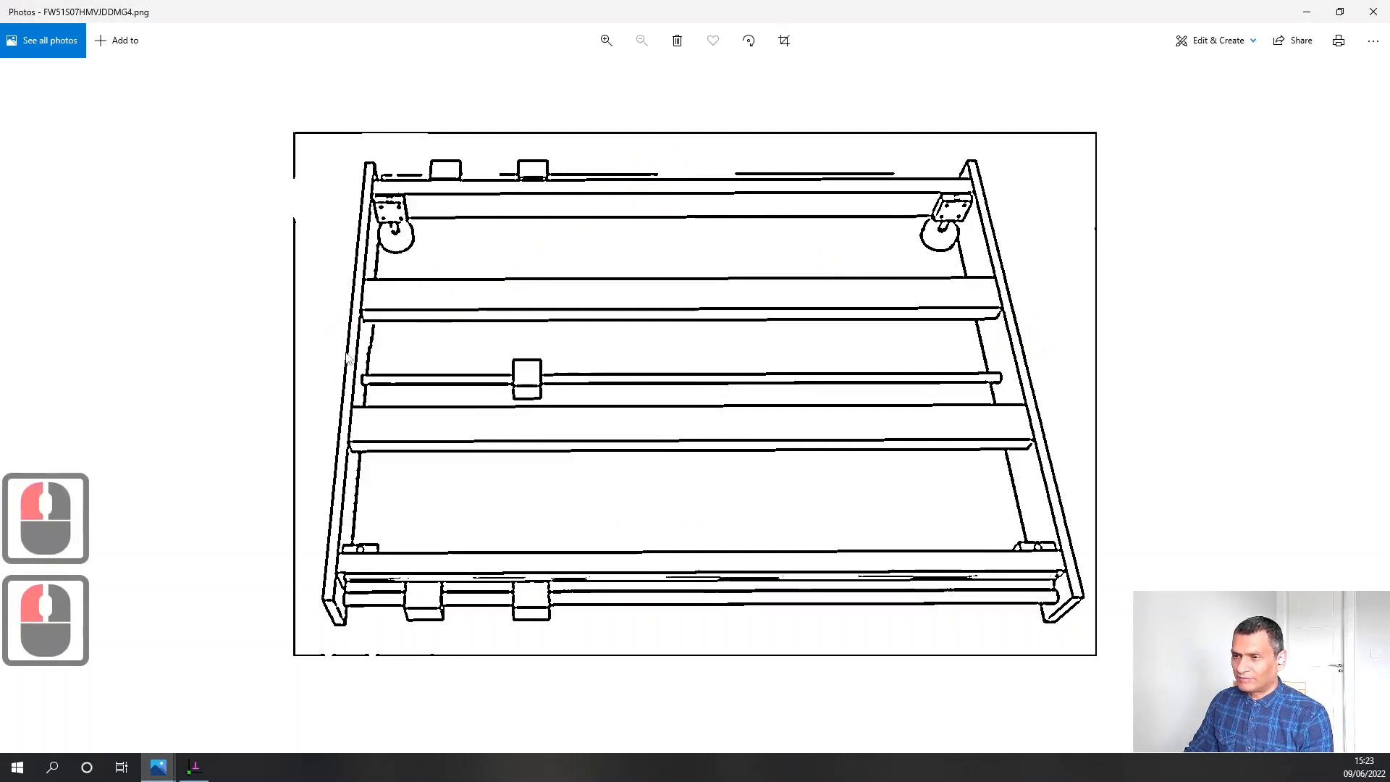
{"action": "left_click", "coordinate": [604, 554]}
{"action": "left_click", "coordinate": [665, 564]}
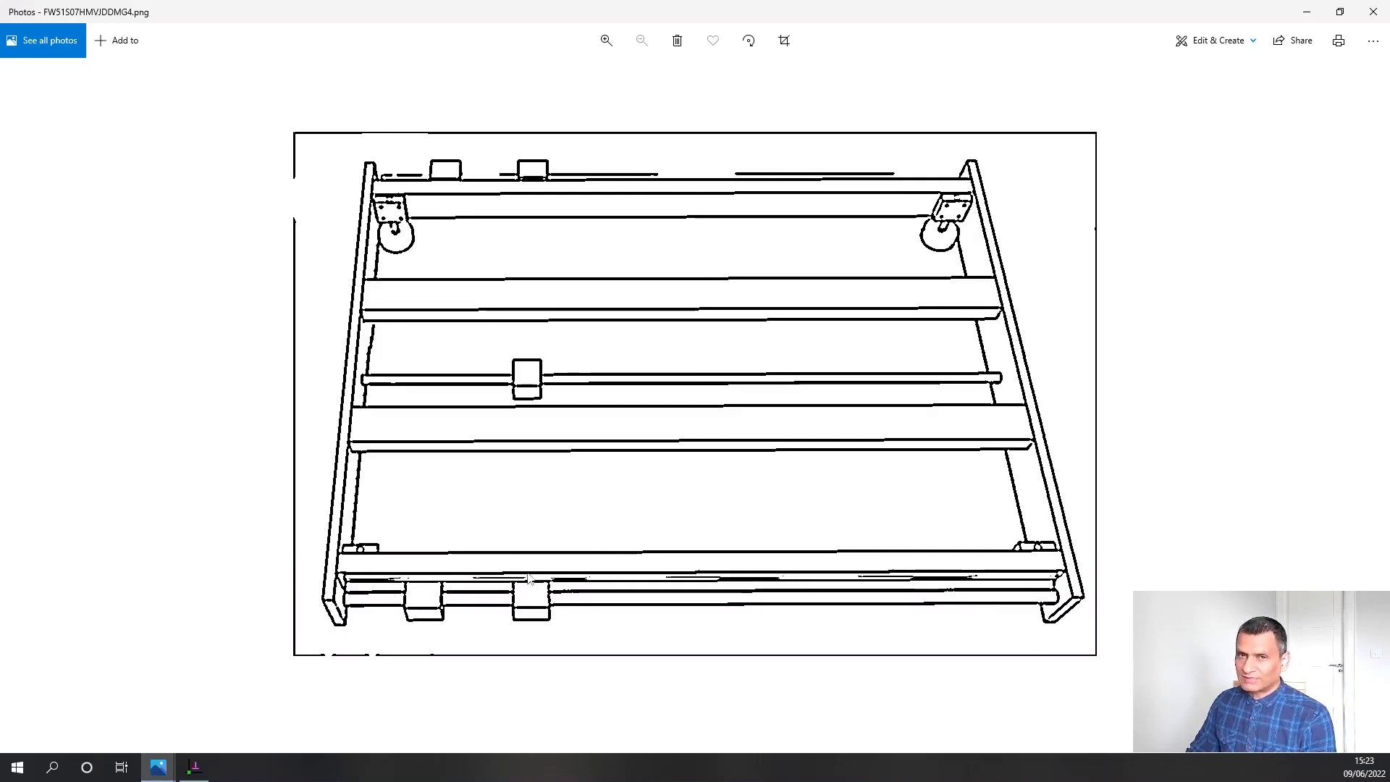
Switch back to SolveSpace and draw a rectangle about 133 mm wide and 31 mm high around the origin
{"action": "left_click", "coordinate": [194, 767]}
{"action": "left_click", "coordinate": [313, 66]}
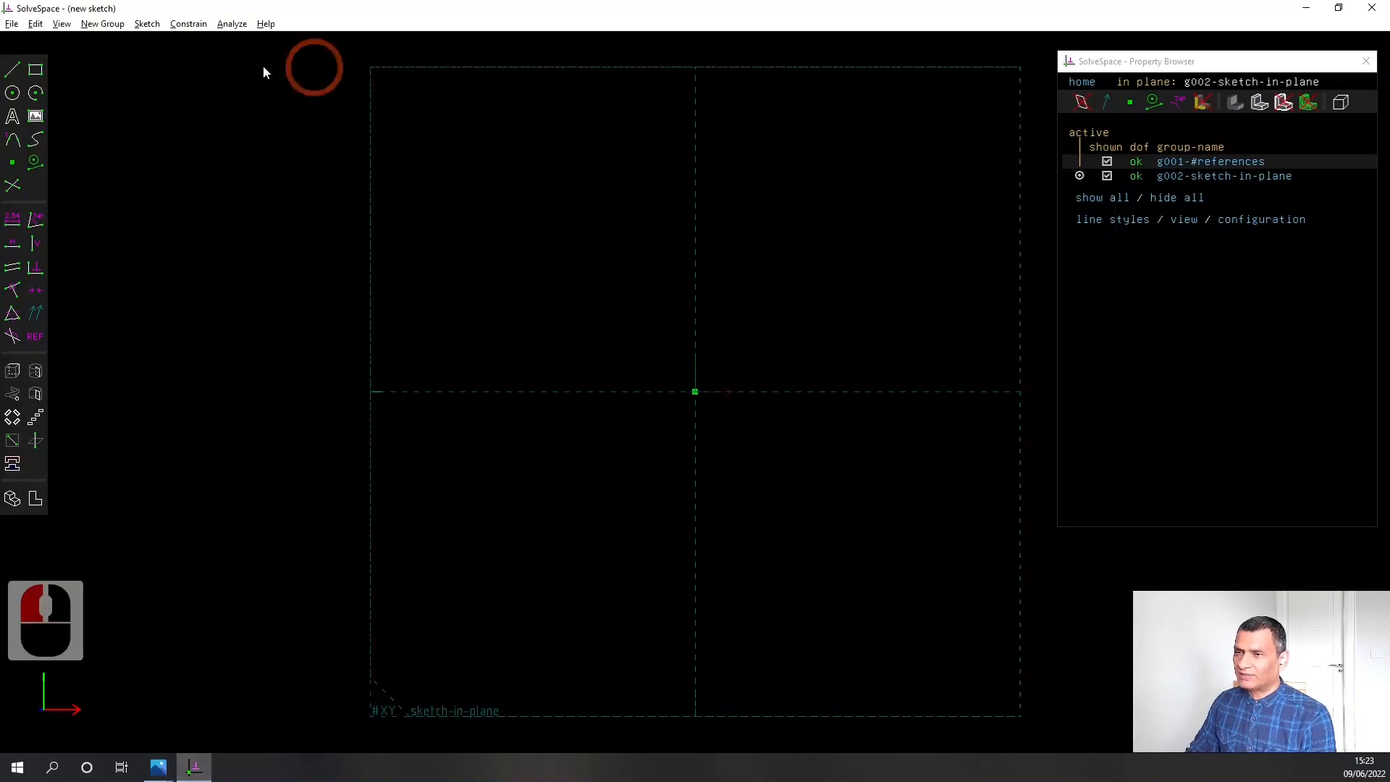
{"action": "left_click", "coordinate": [36, 73]}
{"action": "left_click_drag", "start_coordinate": [474, 296], "coordinate": [955, 410]}
{"action": "left_click", "coordinate": [646, 310]}
Constrain the length of the rectangle's upper edge to 610 mm
{"action": "left_click", "coordinate": [631, 298]}
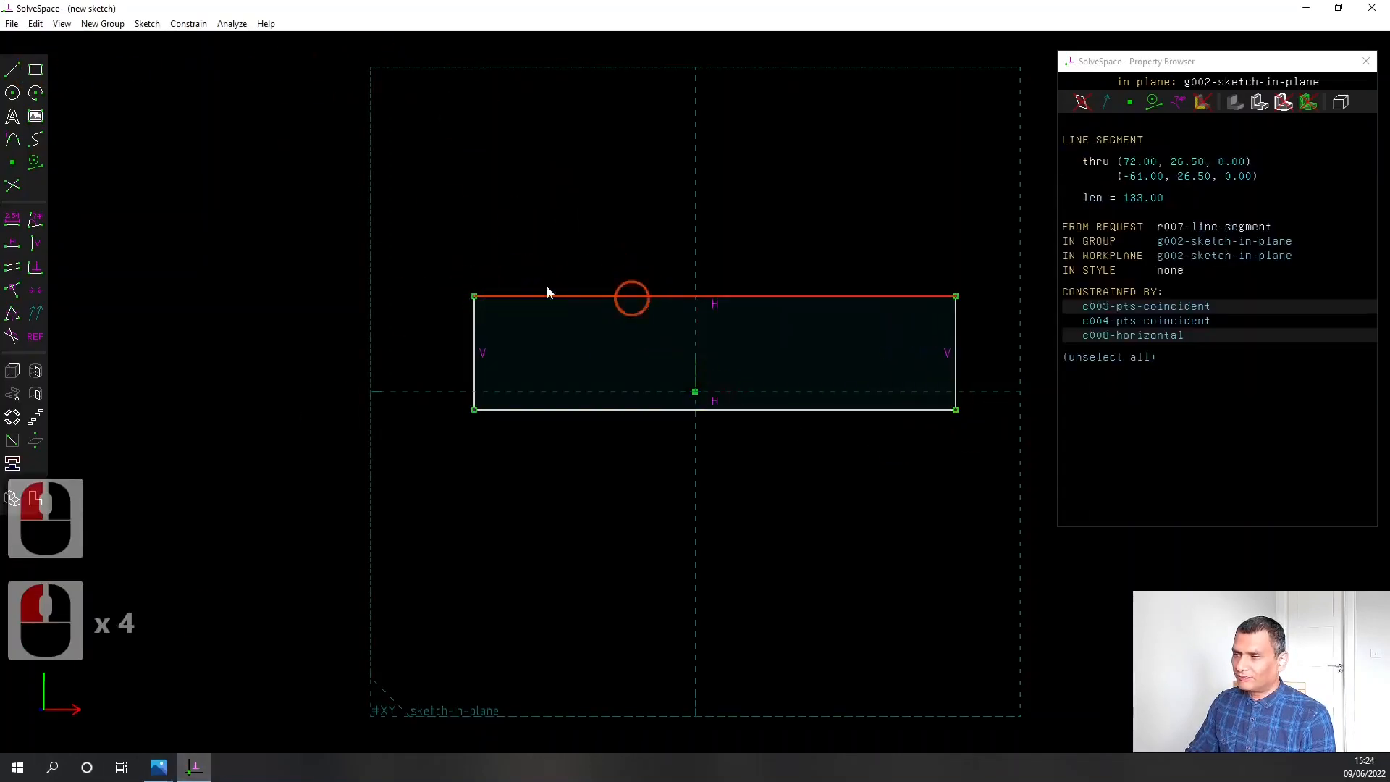
{"action": "left_click", "coordinate": [11, 221]}
{"action": "type", "text": "610"}
{"action": "key", "text": "Return"}
{"action": "scroll", "coordinate": [928, 443], "scroll_direction": "down", "scroll_amount": 3}
{"action": "scroll", "coordinate": [732, 501], "scroll_direction": "down", "scroll_amount": 3}
{"action": "scroll", "coordinate": [580, 418], "scroll_direction": "down", "scroll_amount": 3}
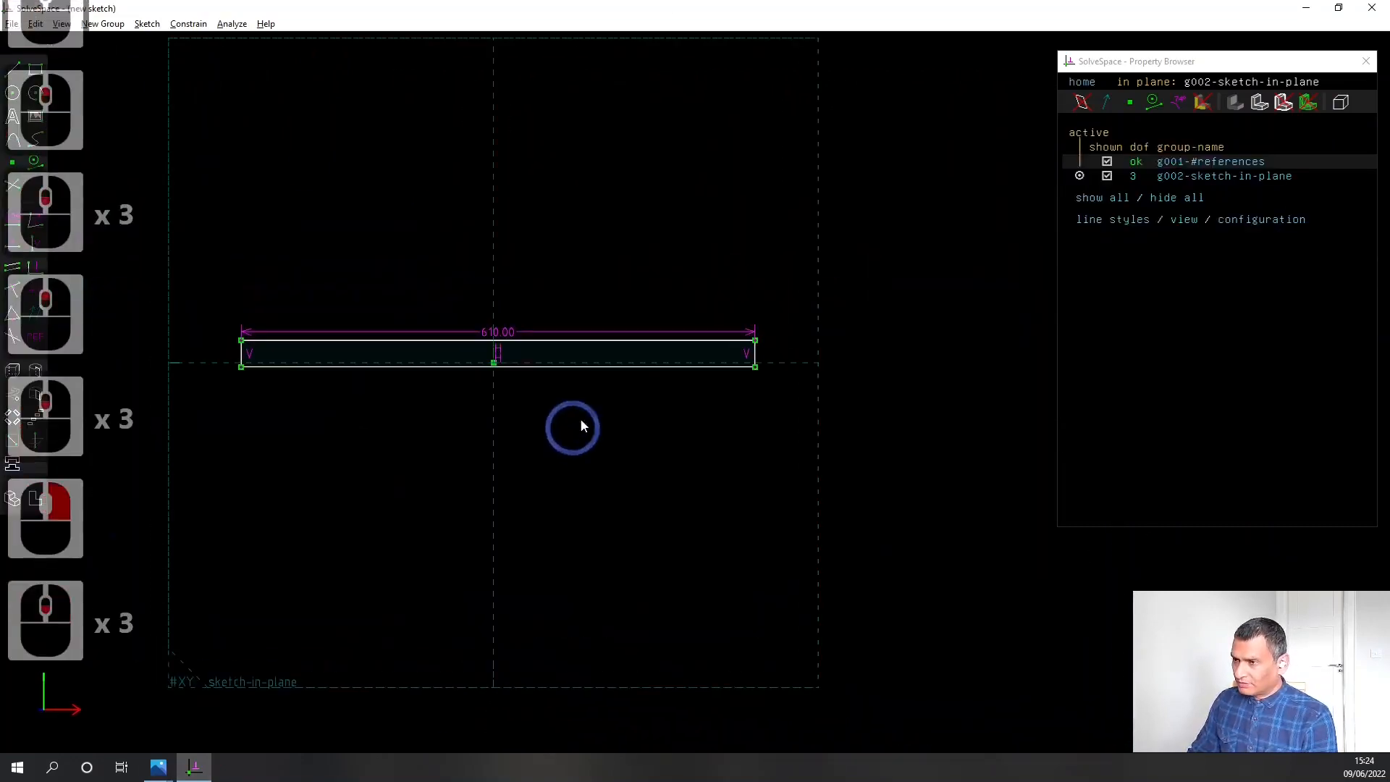
Constrain the height of the rectangle's short vertical edge to 60.00 mm
{"action": "scroll", "coordinate": [732, 376], "scroll_direction": "up", "scroll_amount": 6}
{"action": "left_click", "coordinate": [800, 308]}
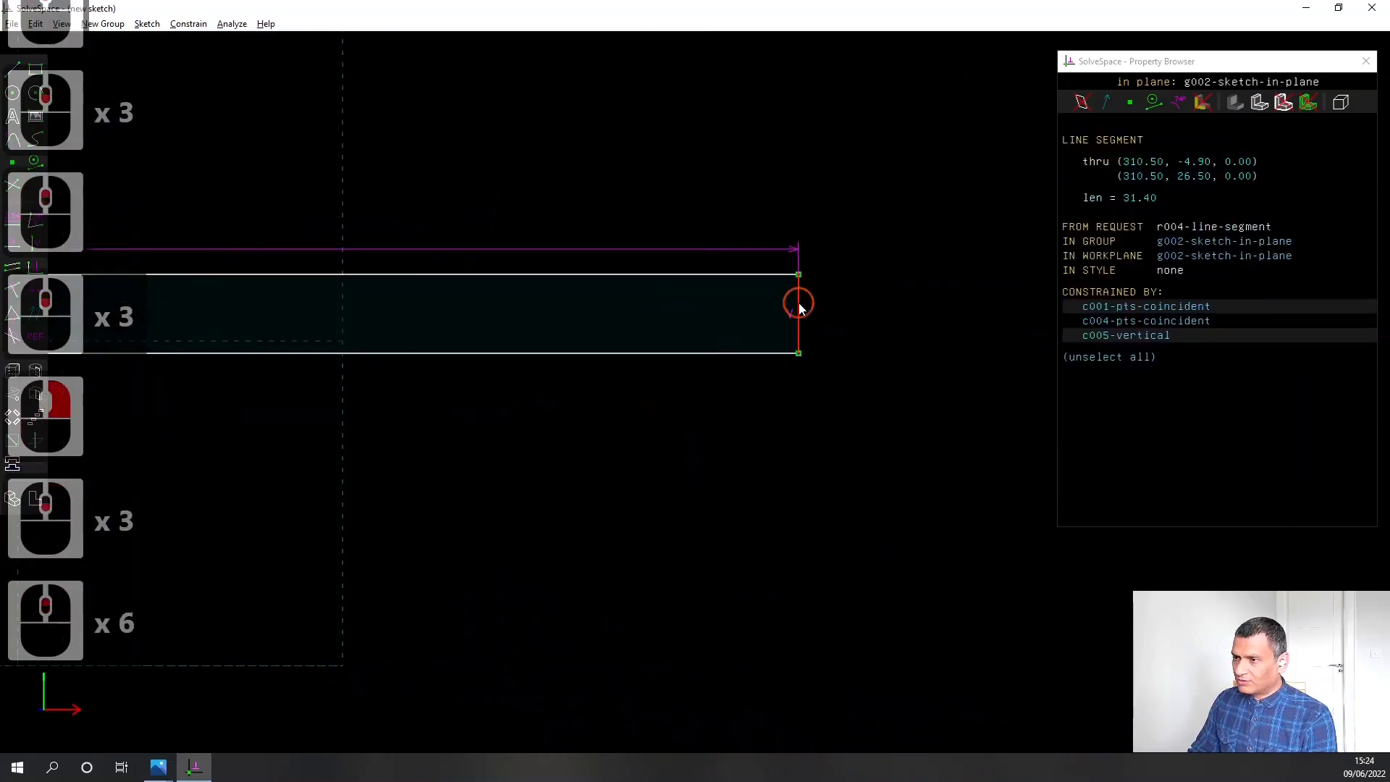
{"action": "left_click", "coordinate": [13, 220]}
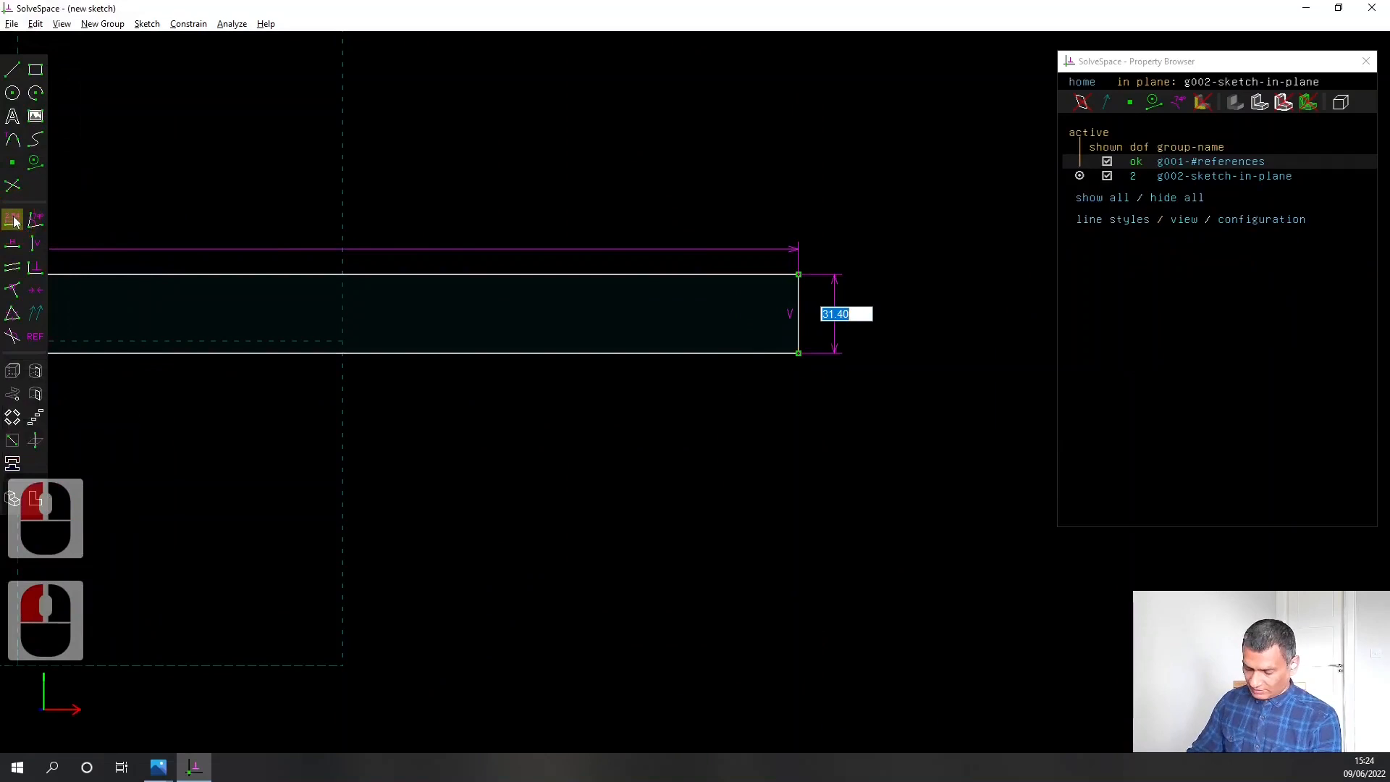
{"action": "type", "text": "60"}
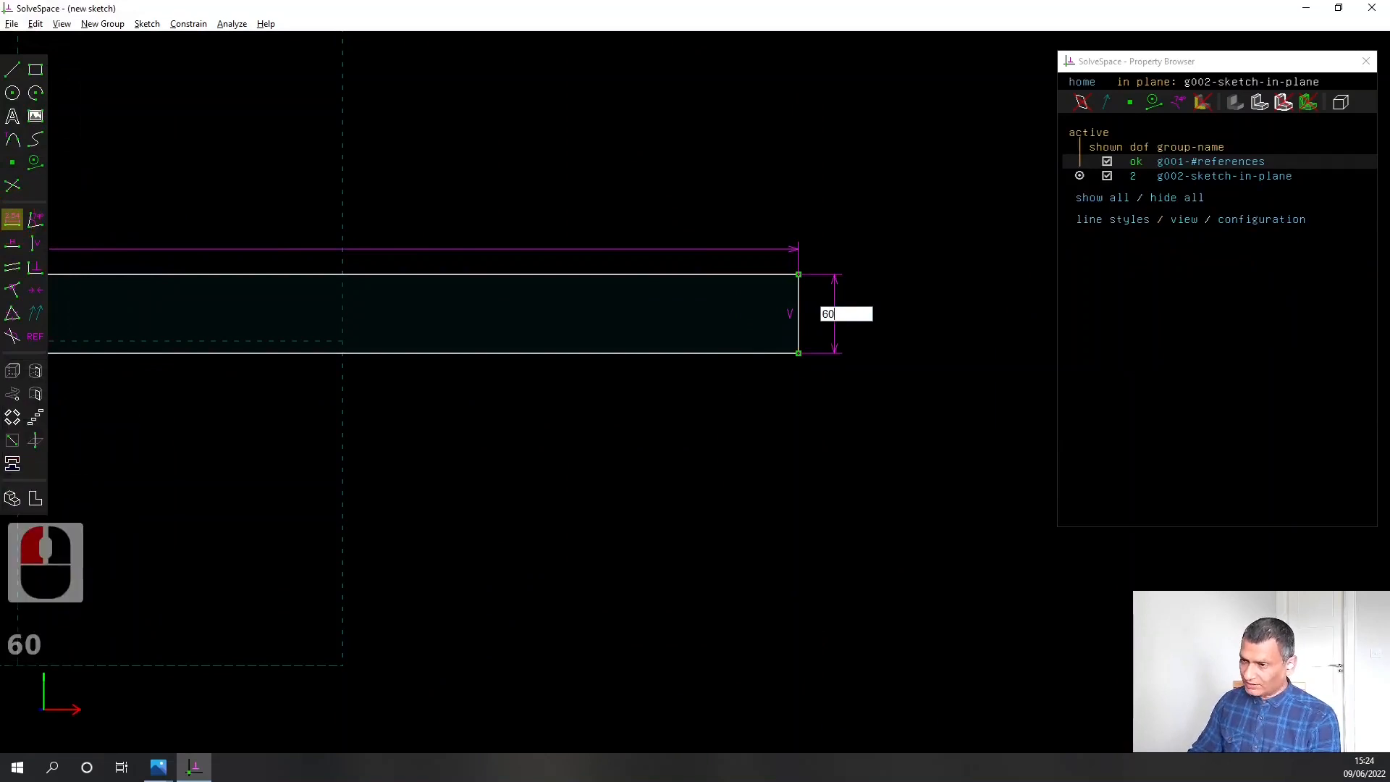
{"action": "type", "text": "."}
{"action": "key", "text": "BackSpace"}
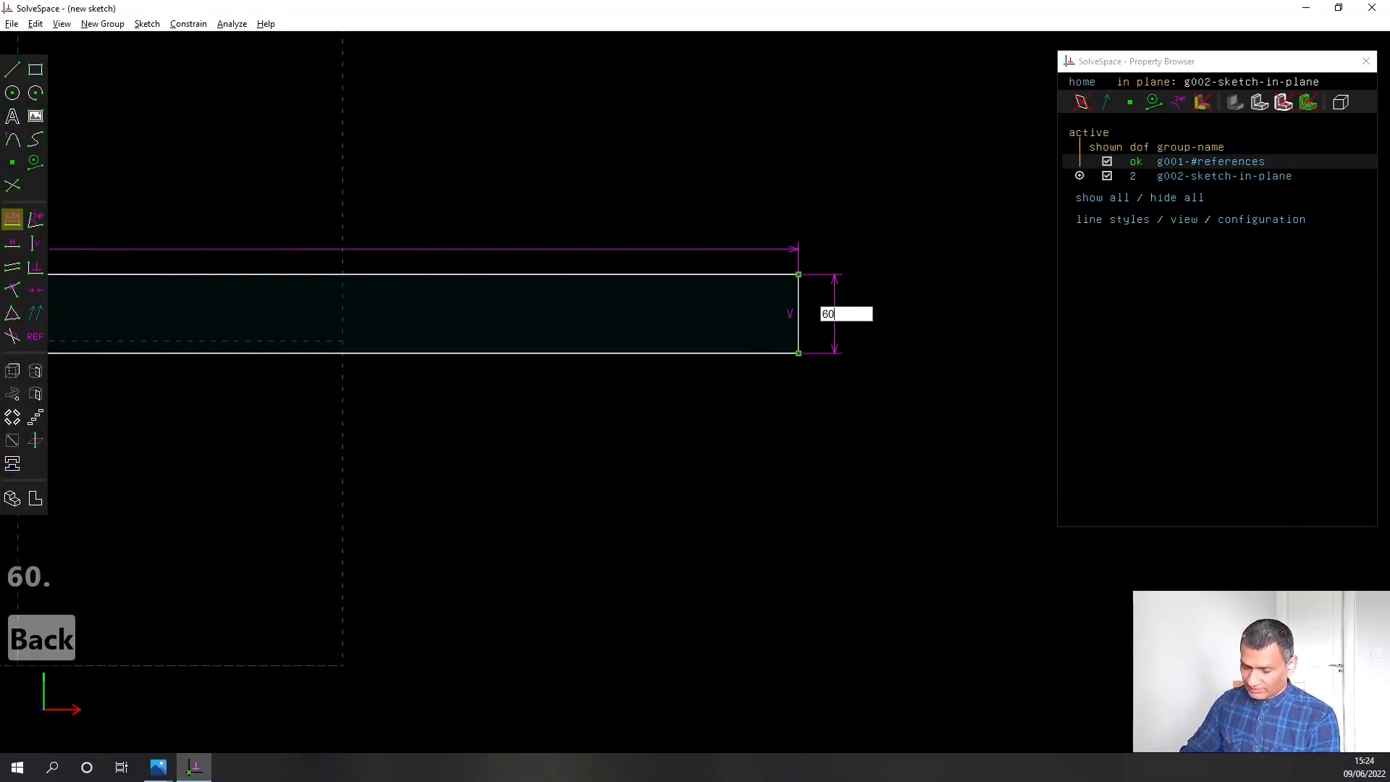
{"action": "type", "text": ".00"}
{"action": "key", "text": "Return"}
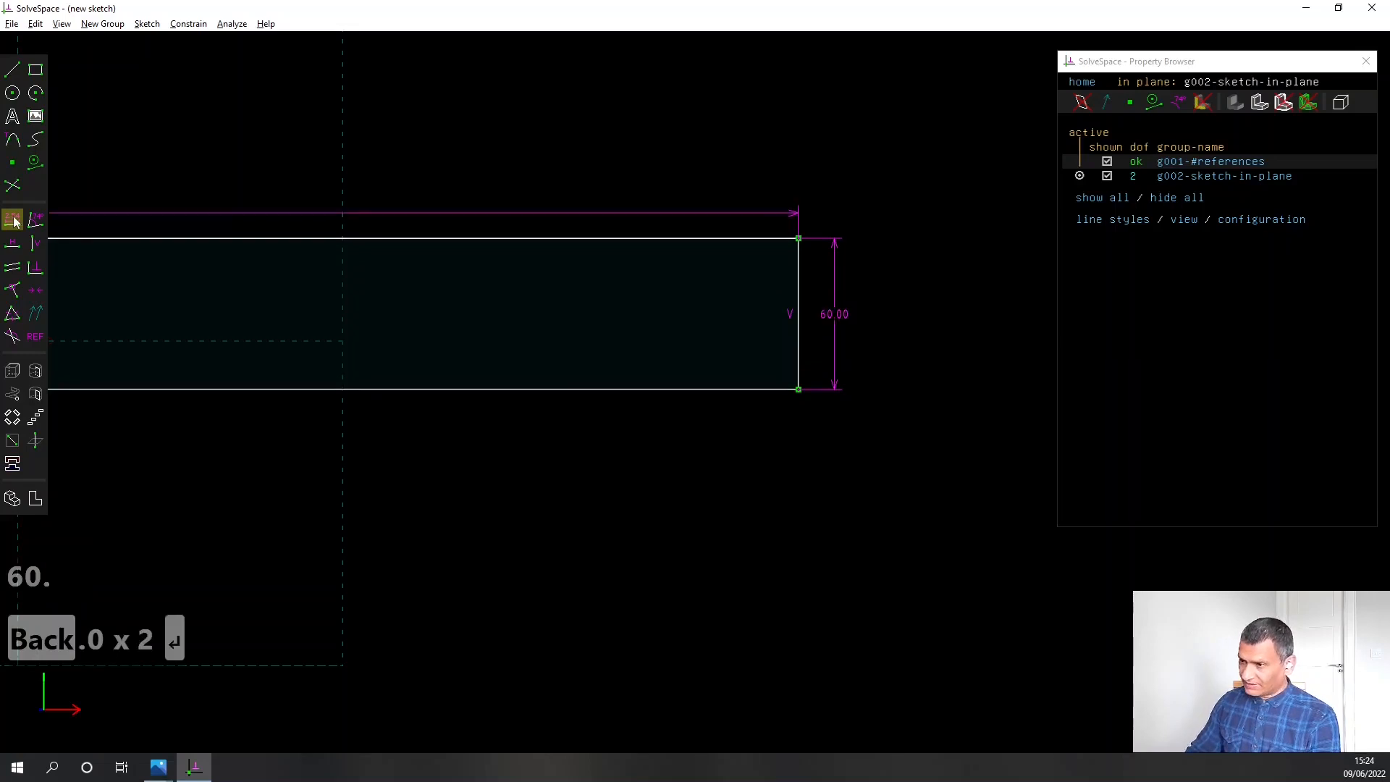
Extrude the rectangle and constrain the extrusion line to 15.00 mm to set the plate's thickness
{"action": "scroll", "coordinate": [392, 540], "scroll_direction": "down", "scroll_amount": 5}
{"action": "right_click_drag", "start_coordinate": [392, 541], "coordinate": [543, 487]}
{"action": "left_click_drag", "start_coordinate": [647, 389], "coordinate": [648, 399]}
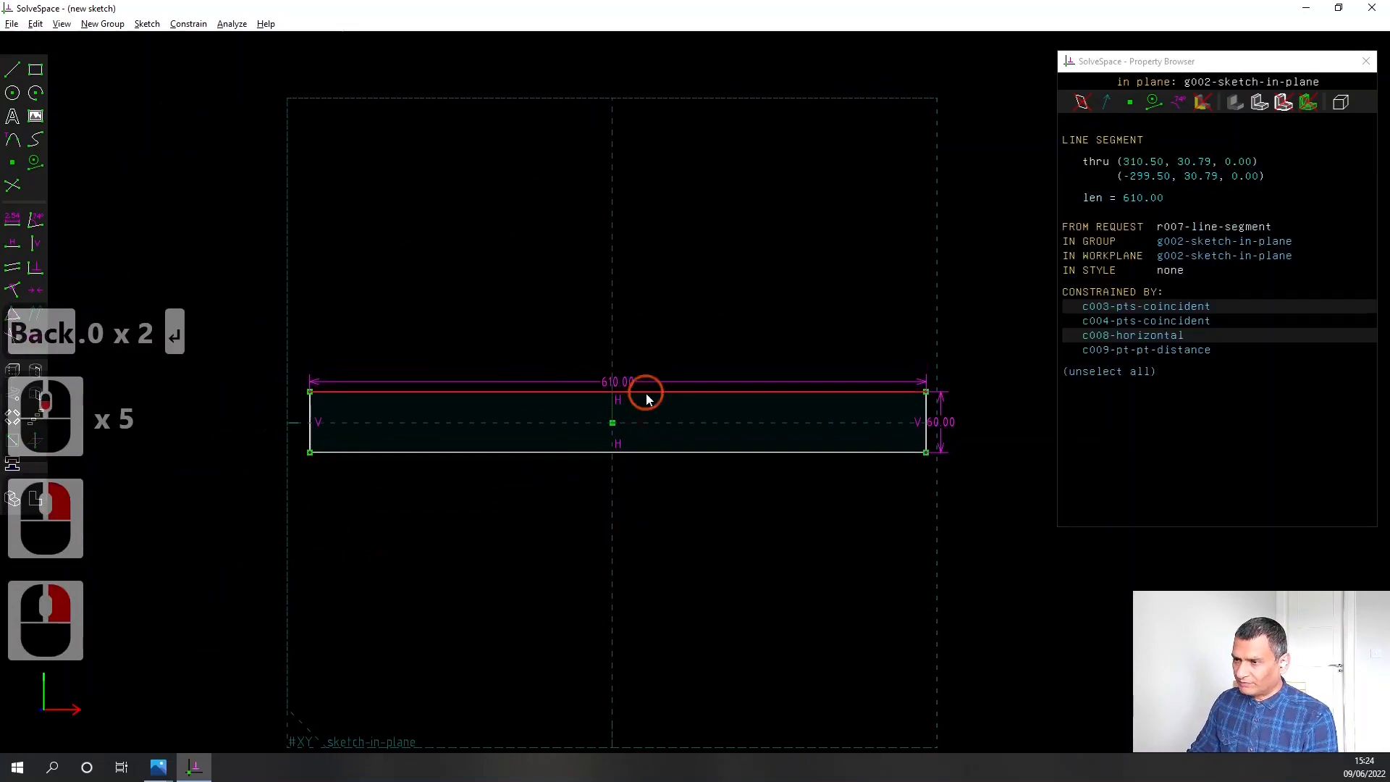
{"action": "left_click", "coordinate": [646, 399]}
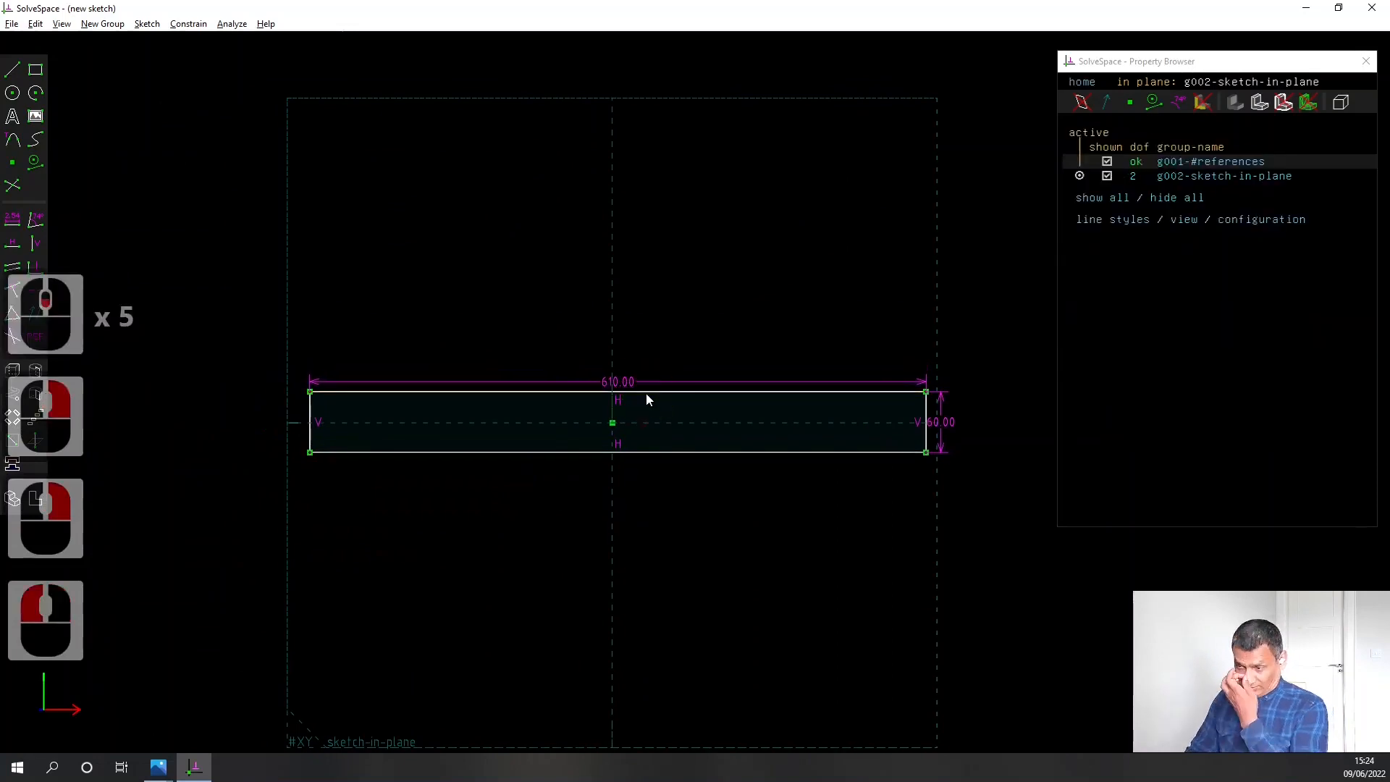
{"action": "left_click", "coordinate": [12, 370]}
{"action": "middle_click_drag", "start_coordinate": [390, 519], "coordinate": [450, 518]}
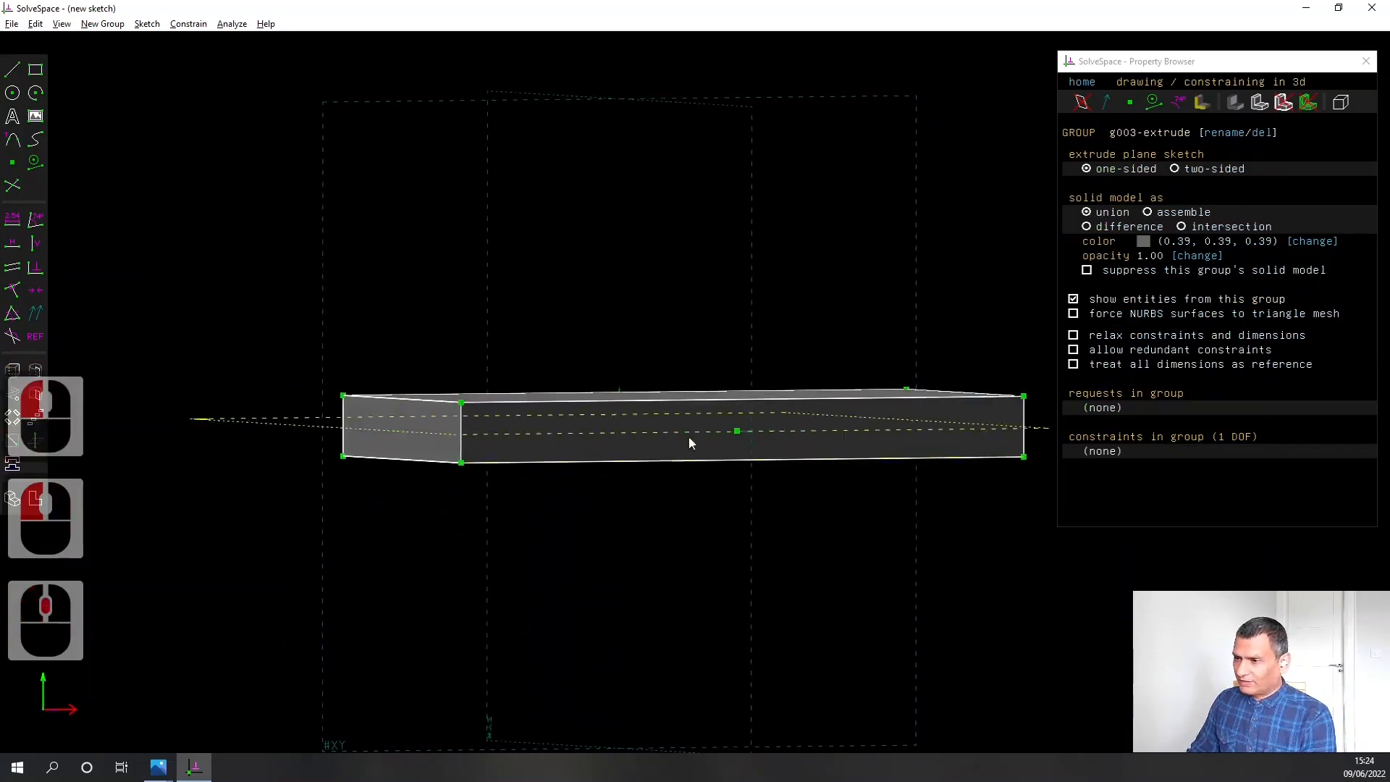
{"action": "left_click", "coordinate": [701, 424]}
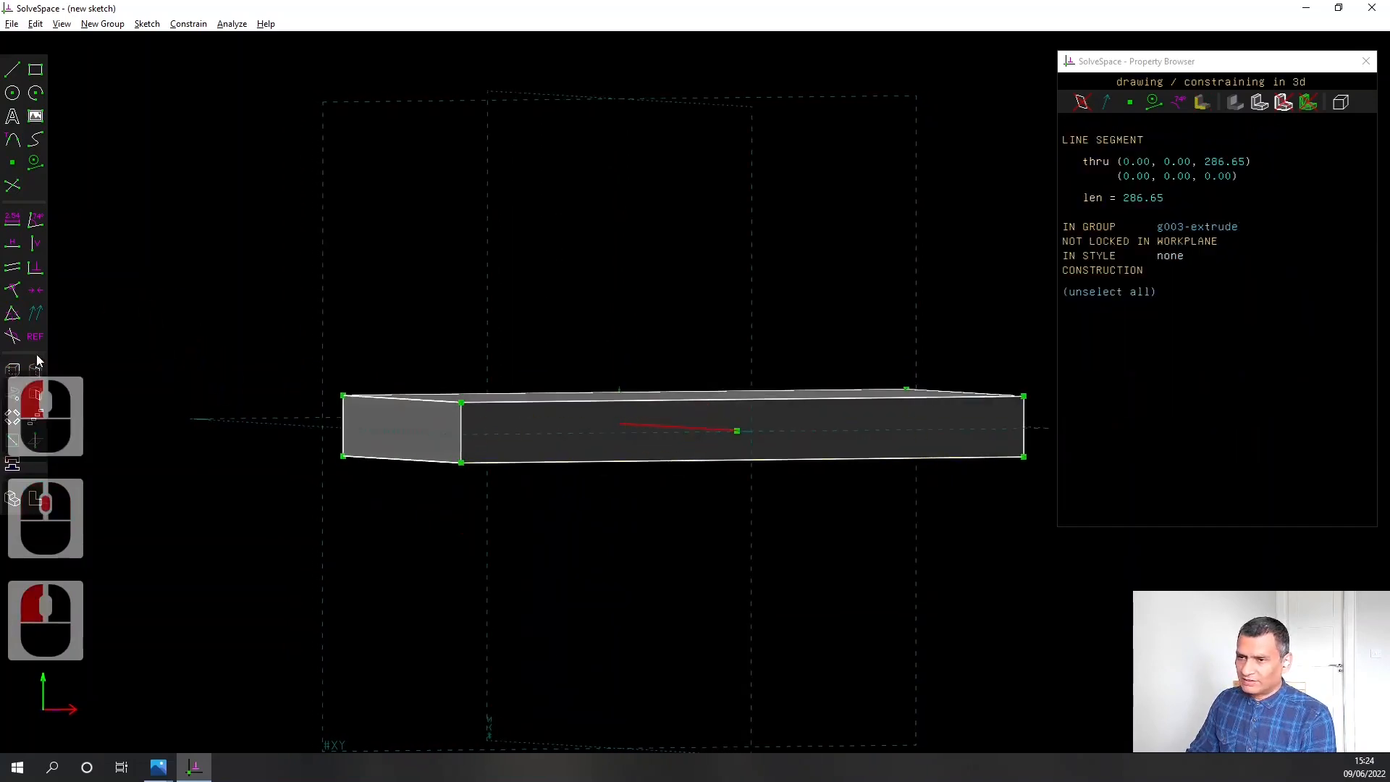
{"action": "left_click", "coordinate": [12, 221]}
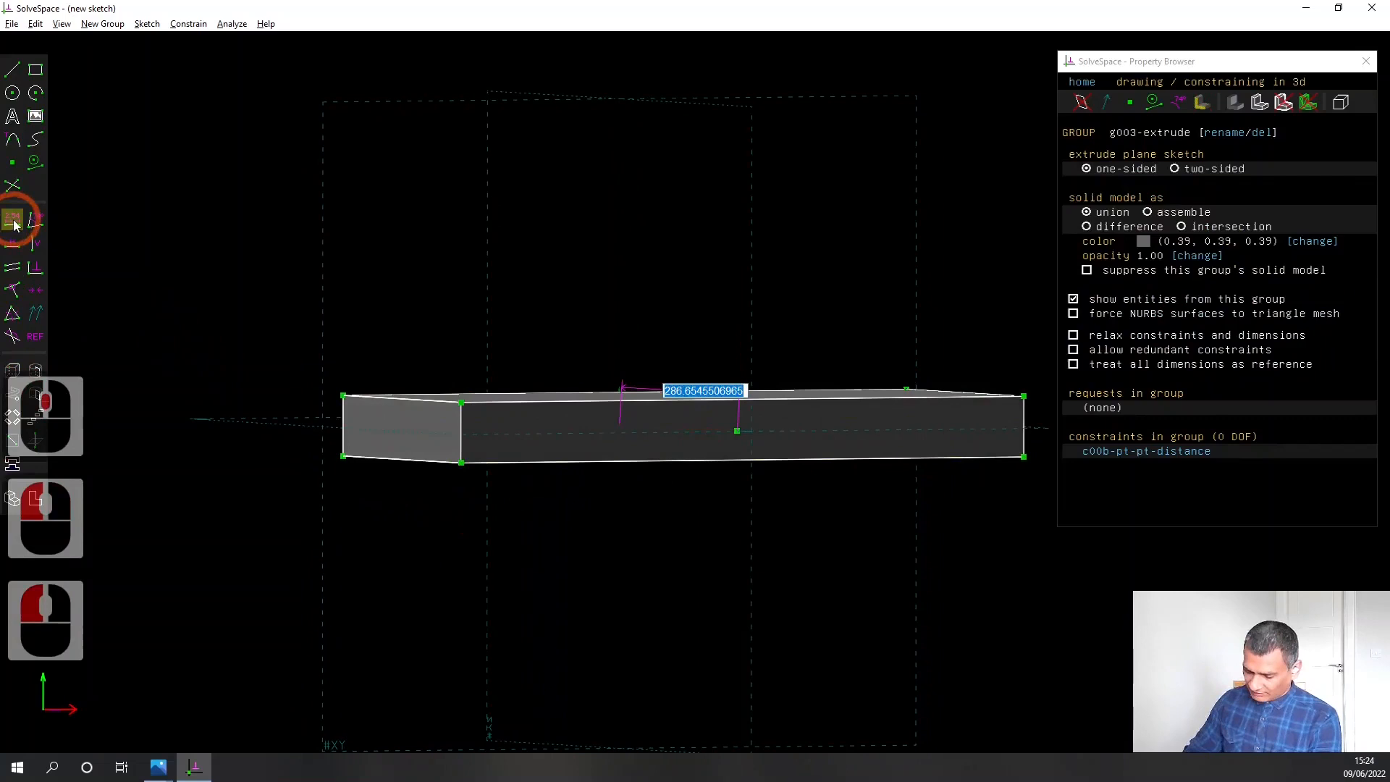
{"action": "type", "text": "15.00"}
{"action": "key", "text": "Return"}
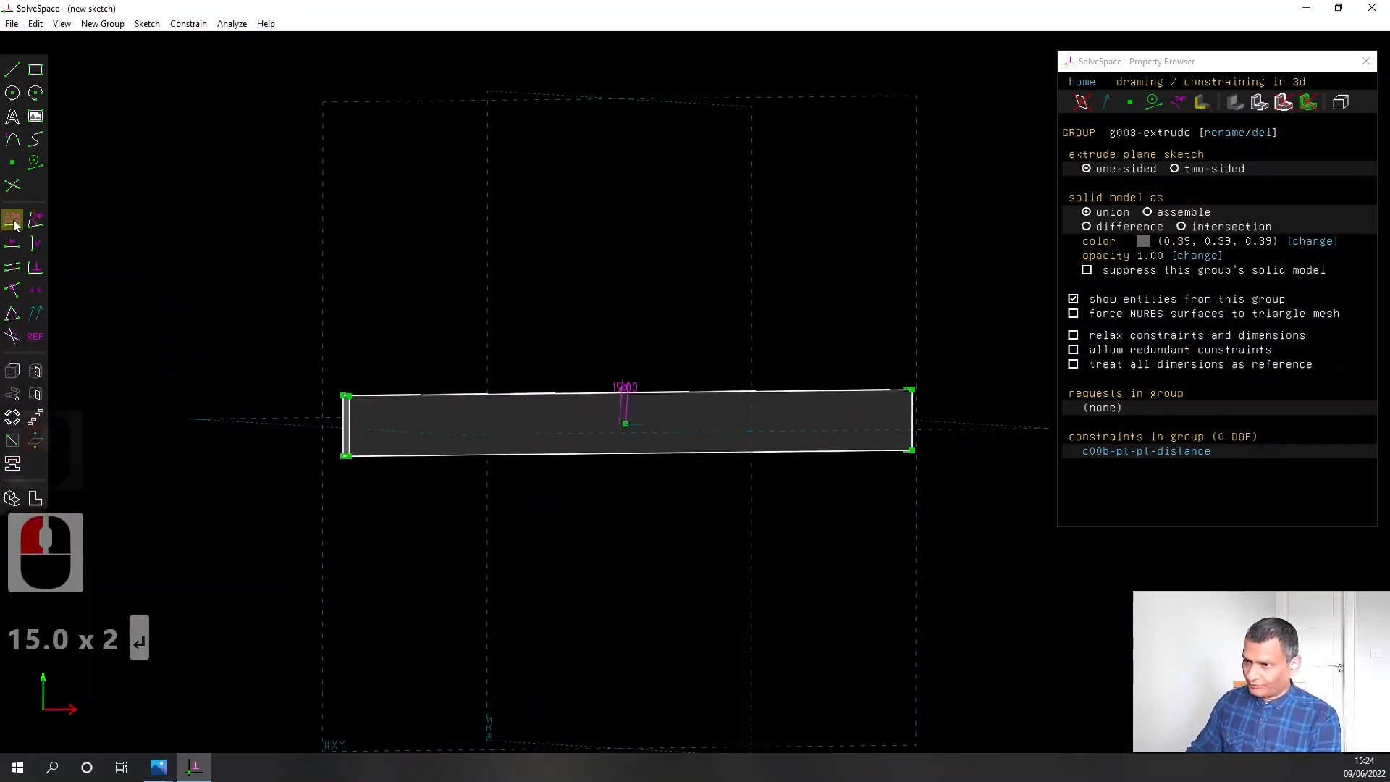
Create a sketch in a new workplane through the extruded origin point on the plate's large face
{"action": "middle_click_drag", "start_coordinate": [360, 200], "coordinate": [424, 288]}
{"action": "mouse_move", "coordinate": [819, 707]}
{"action": "right_mouse_down"}
{"action": "mouse_move", "coordinate": [725, 618]}
{"action": "mouse_move", "coordinate": [346, 533]}
{"action": "mouse_move", "coordinate": [476, 563]}
{"action": "right_mouse_up"}
{"action": "key", "text": "w"}
{"action": "middle_click_drag", "start_coordinate": [645, 457], "coordinate": [637, 521]}
{"action": "scroll", "coordinate": [679, 445], "scroll_direction": "up", "scroll_amount": 1}
{"action": "scroll", "coordinate": [679, 445], "scroll_direction": "up", "scroll_amount": 8}
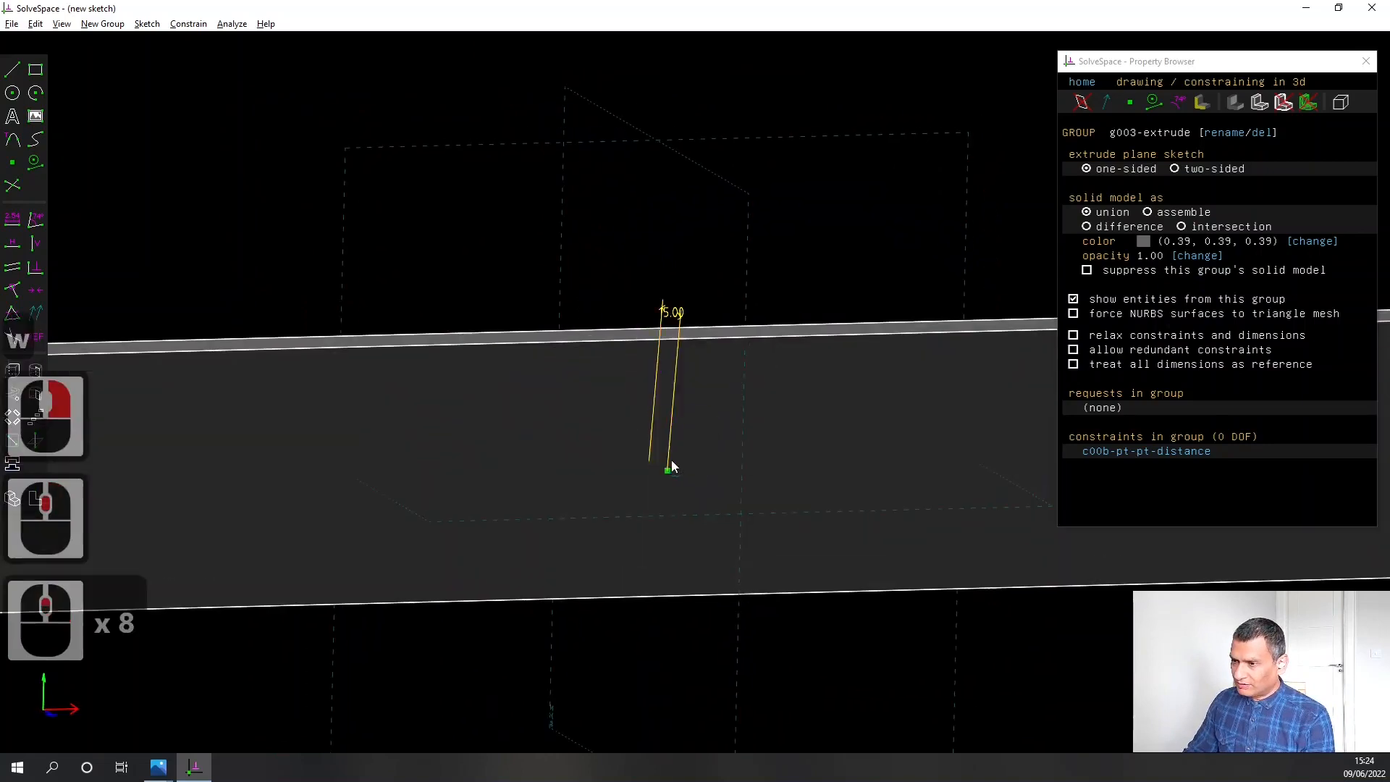
{"action": "left_click", "coordinate": [669, 470]}
{"action": "key", "text": "shift+w"}
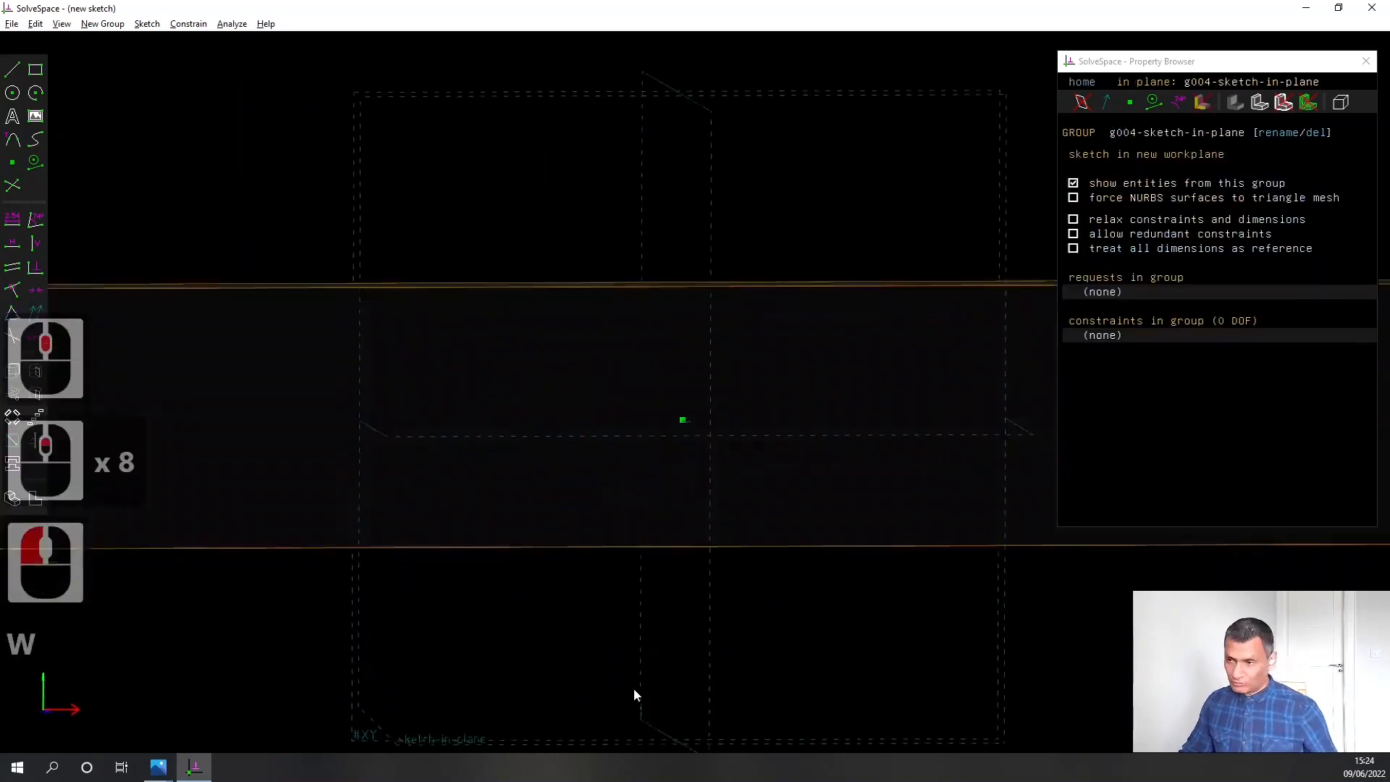
{"action": "scroll", "coordinate": [488, 572], "scroll_direction": "up", "scroll_amount": 6}
{"action": "right_click_drag", "start_coordinate": [493, 574], "coordinate": [648, 528]}
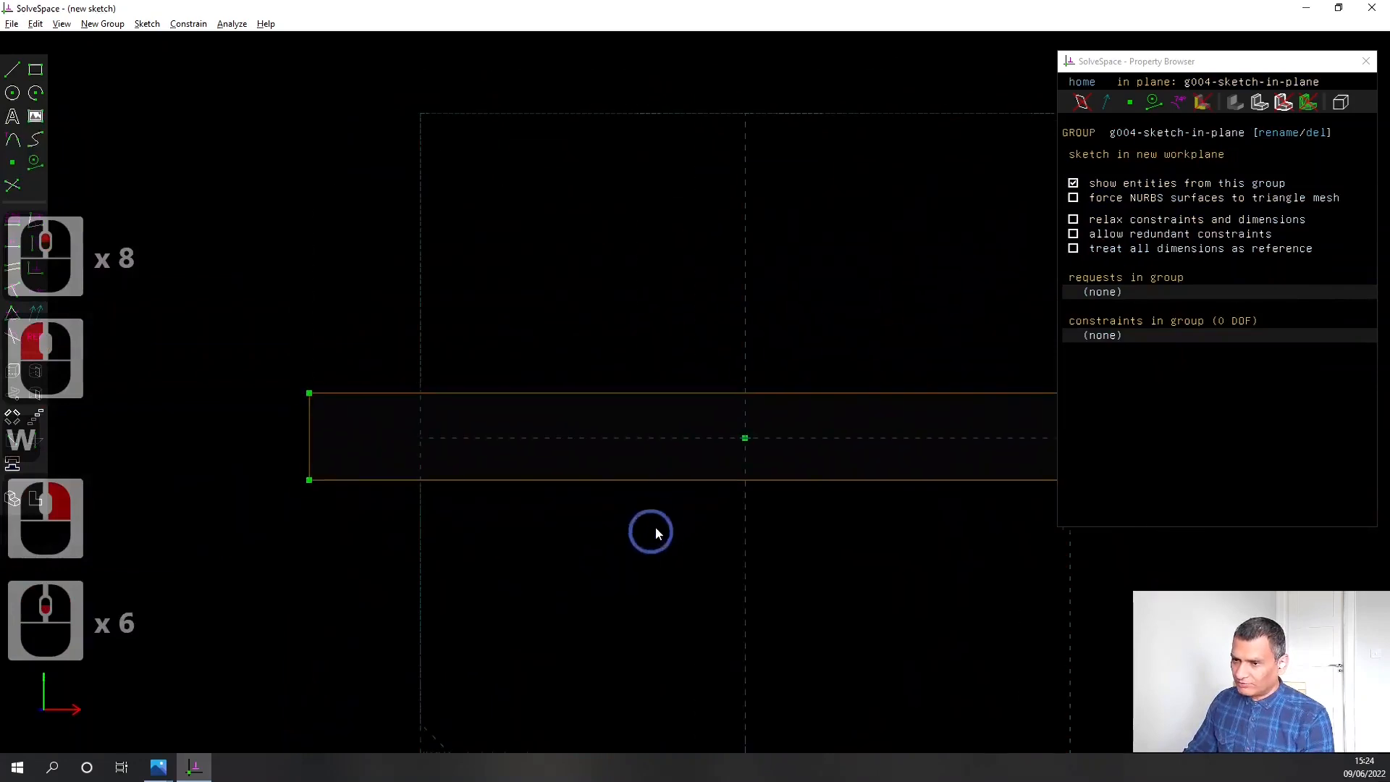
Sketch a circle about 16 mm in diameter near the upper left corner of the plate face
{"action": "right_click_drag", "start_coordinate": [599, 630], "coordinate": [608, 524]}
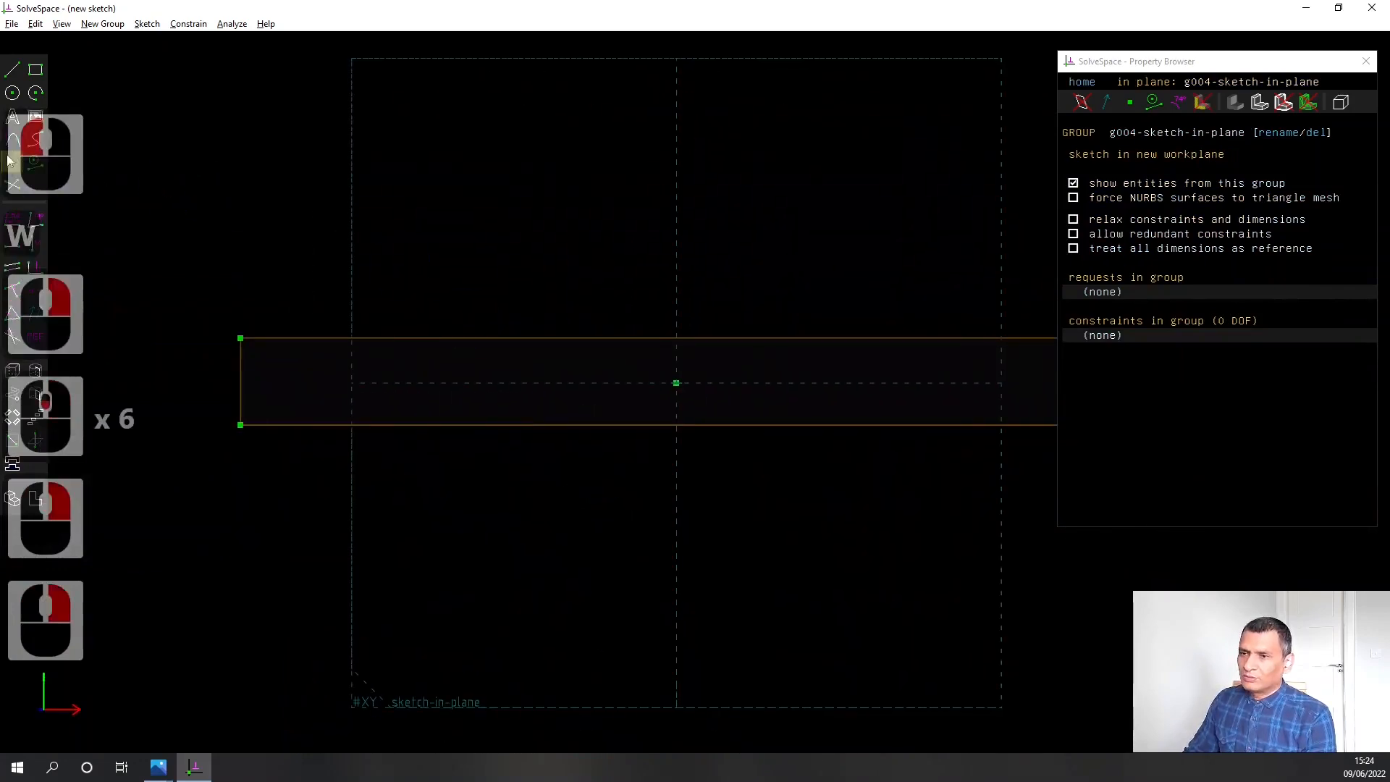
{"action": "left_click", "coordinate": [13, 96]}
{"action": "left_click", "coordinate": [302, 351]}
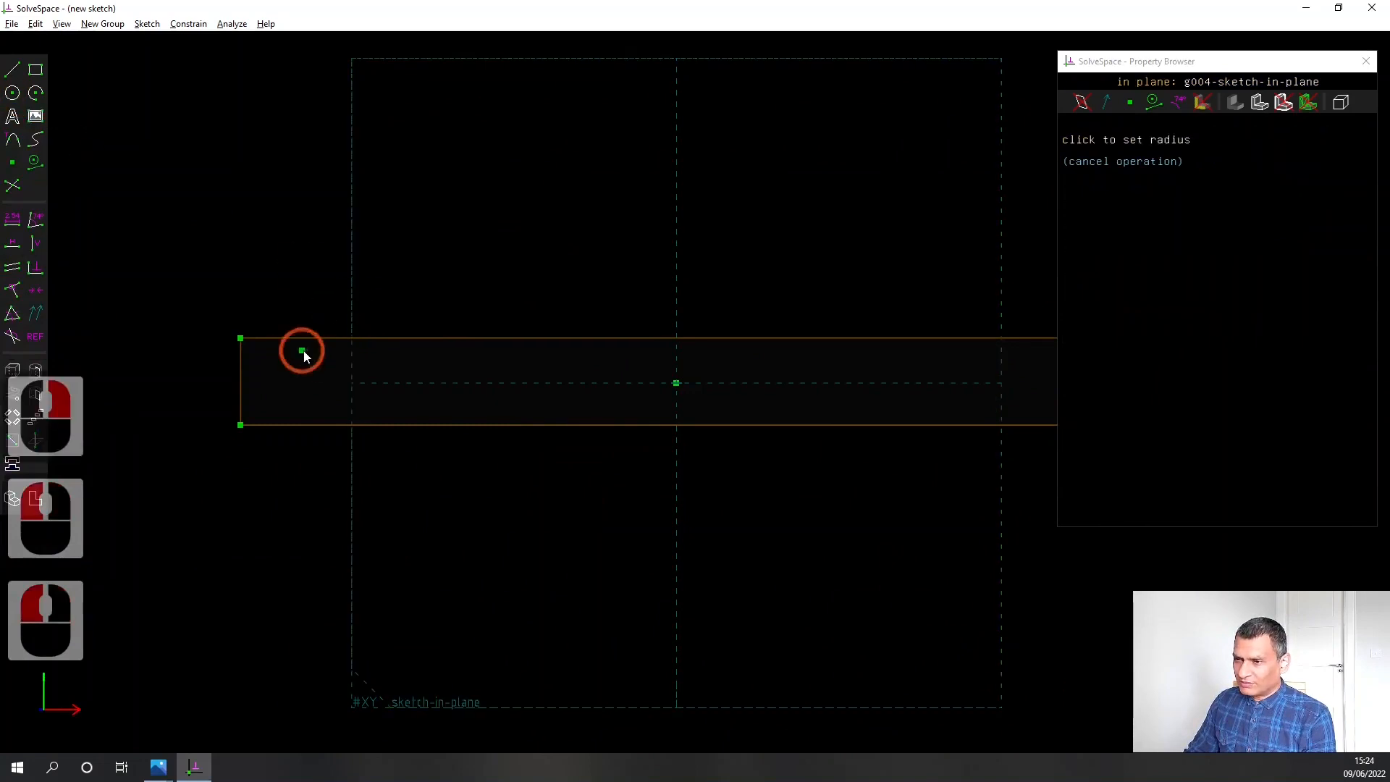
{"action": "left_click", "coordinate": [312, 361]}
{"action": "scroll", "coordinate": [308, 319], "scroll_direction": "up", "scroll_amount": 5}
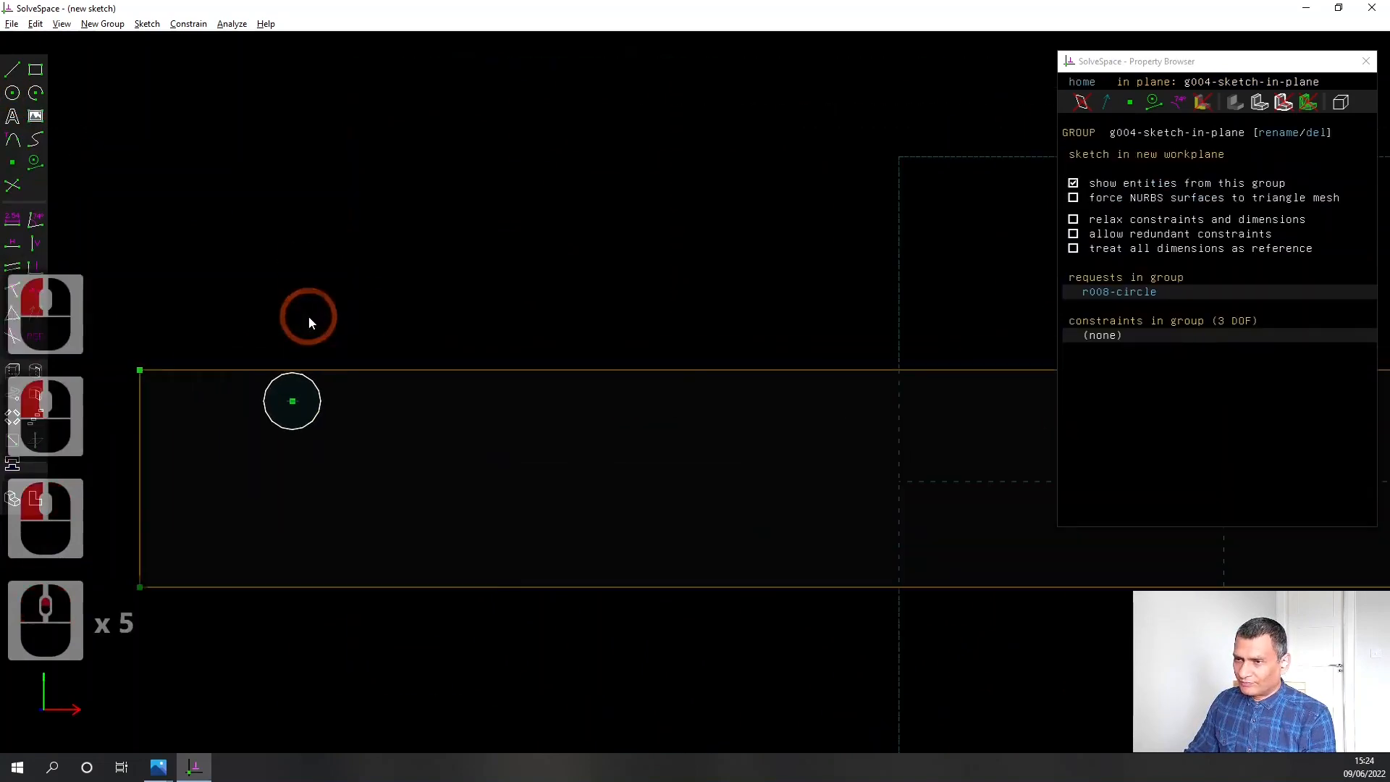
{"action": "left_click_drag", "start_coordinate": [293, 408], "coordinate": [297, 418]}
{"action": "left_click", "coordinate": [135, 236]}
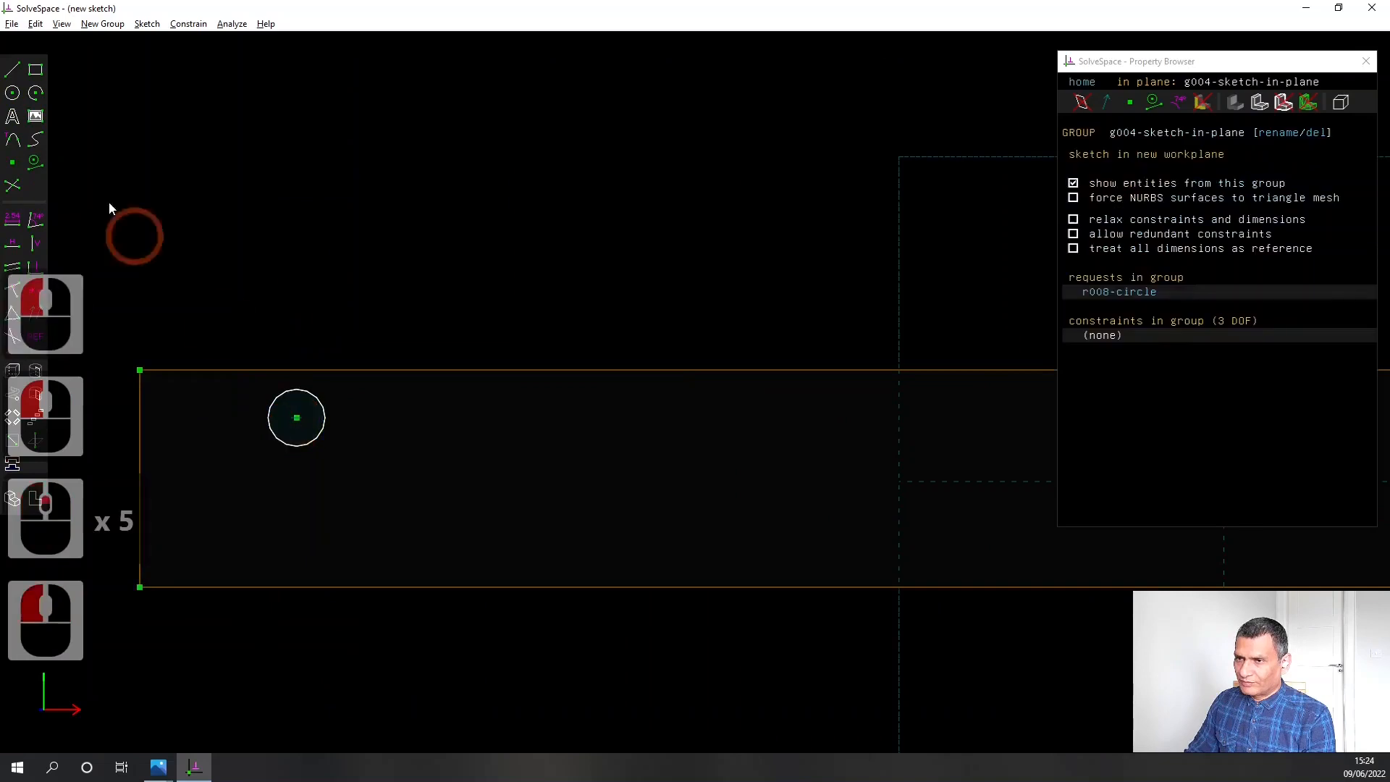
Sketch a second, slightly smaller circle just below the first one on the plate face
{"action": "left_click", "coordinate": [11, 99]}
{"action": "left_click", "coordinate": [286, 478]}
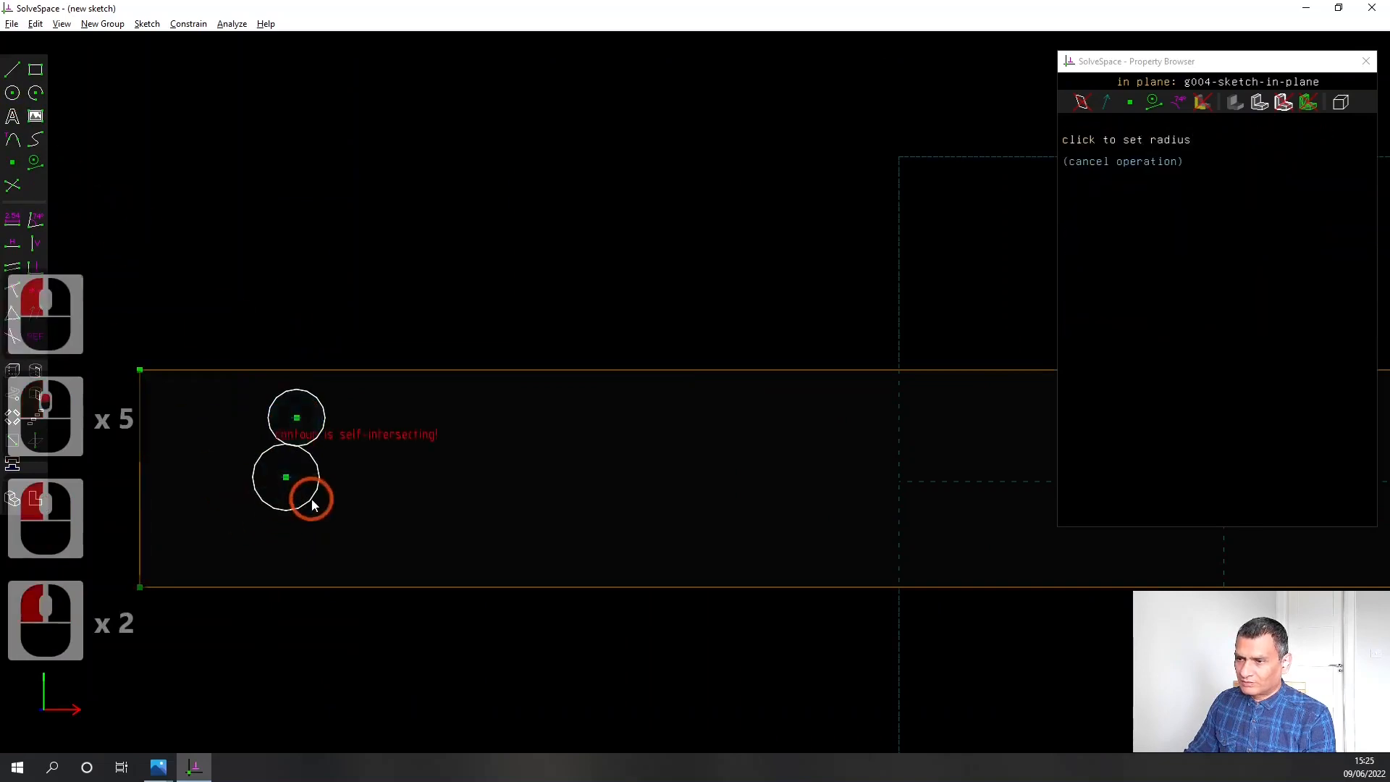
{"action": "left_click", "coordinate": [307, 490]}
Constrain the upper circle's diameter to 2.50 mm and place the dimension label clear of the circle
{"action": "left_click", "coordinate": [311, 432]}
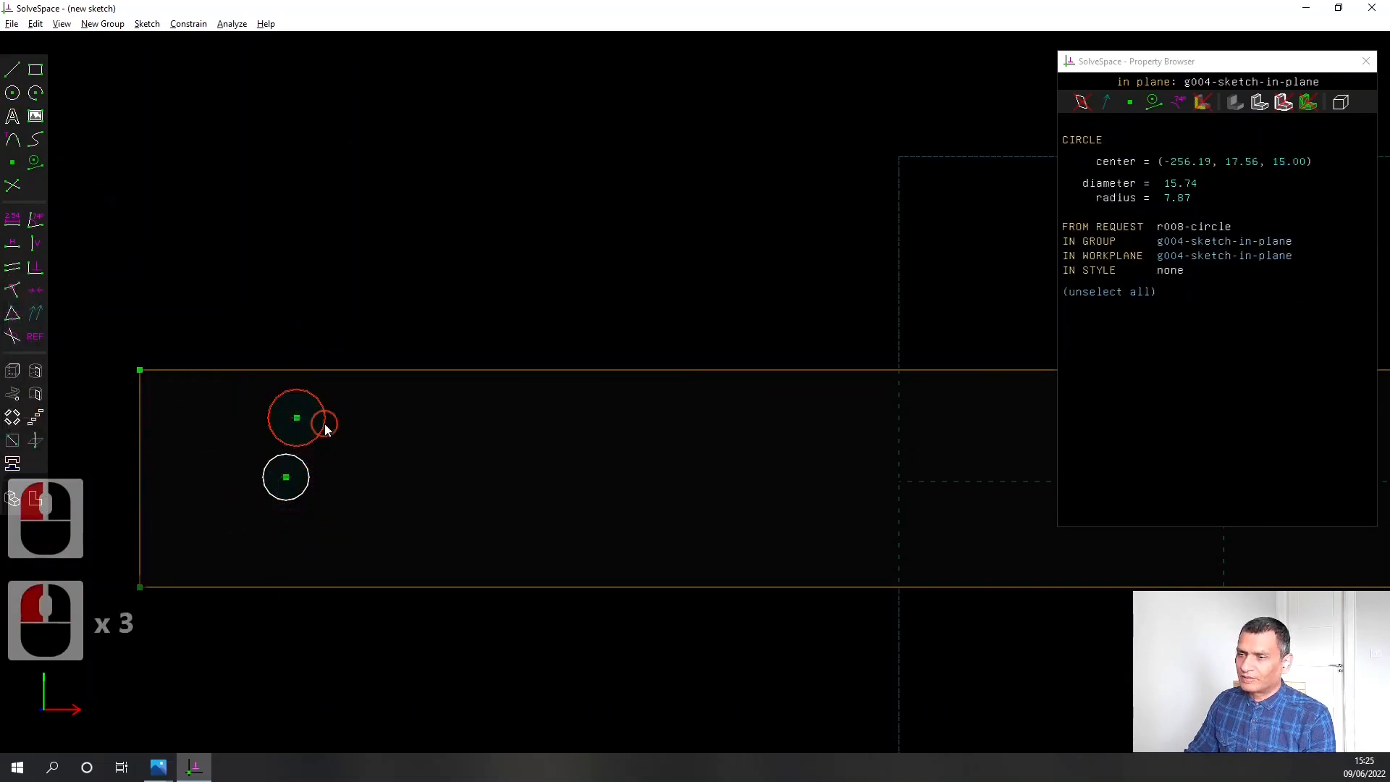
{"action": "left_click", "coordinate": [12, 219]}
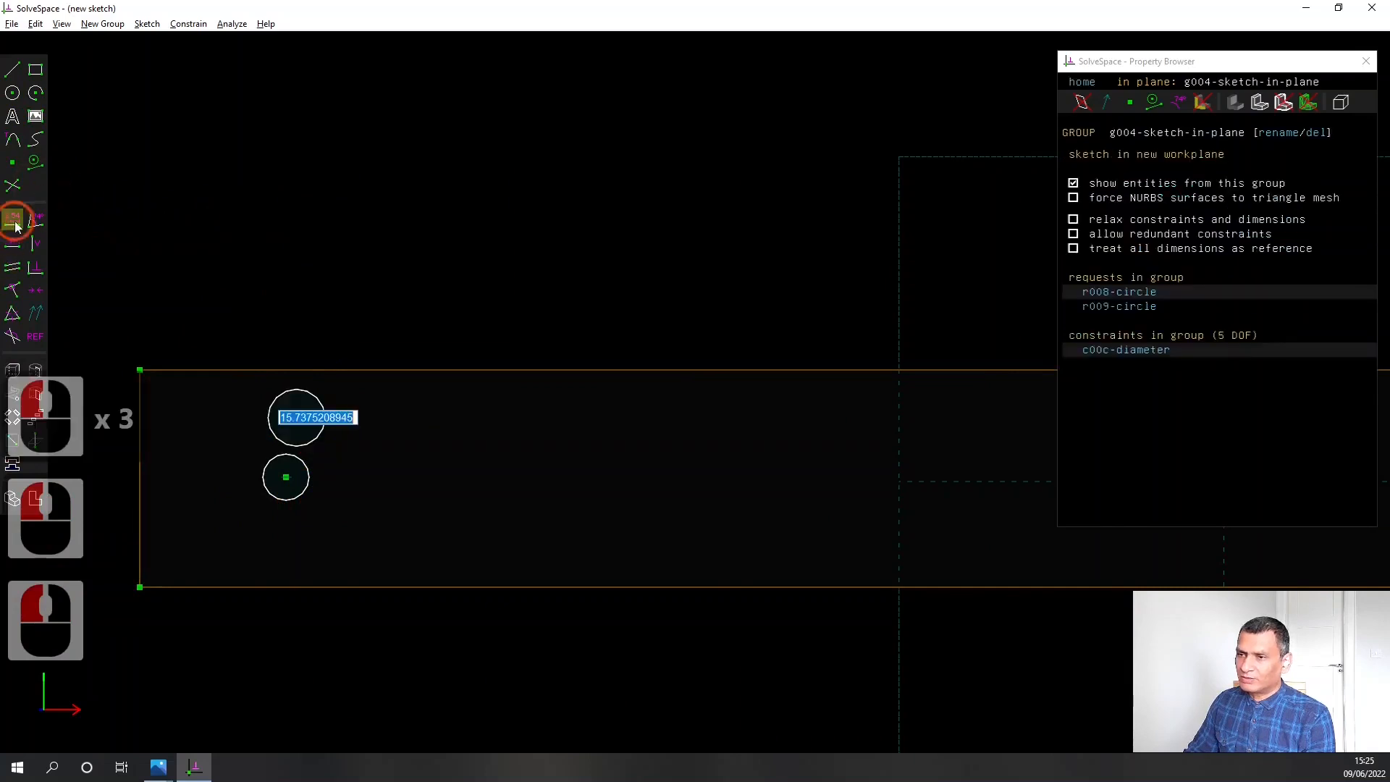
{"action": "type", "text": "2.5"}
{"action": "key", "text": "Return"}
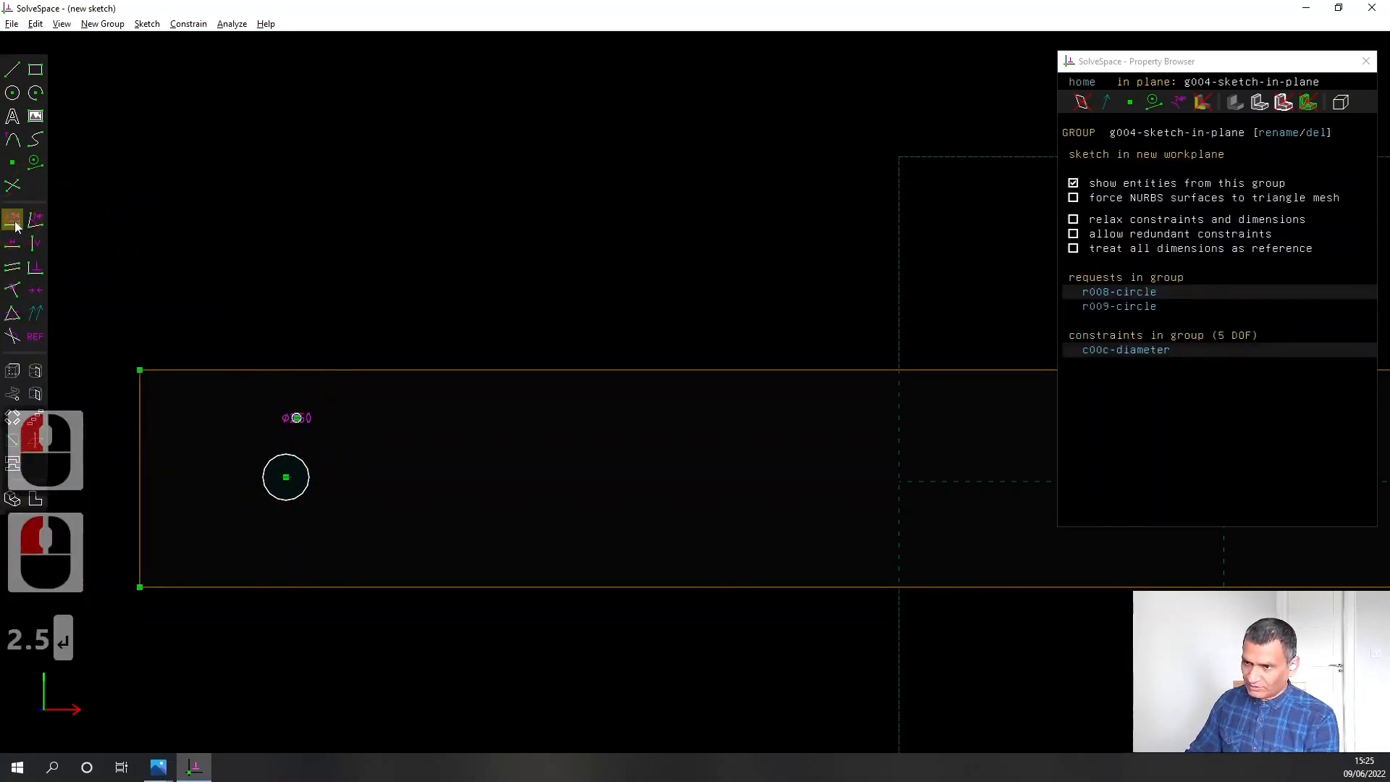
{"action": "left_click_drag", "start_coordinate": [311, 419], "coordinate": [374, 415]}
{"action": "left_click", "coordinate": [335, 459]}
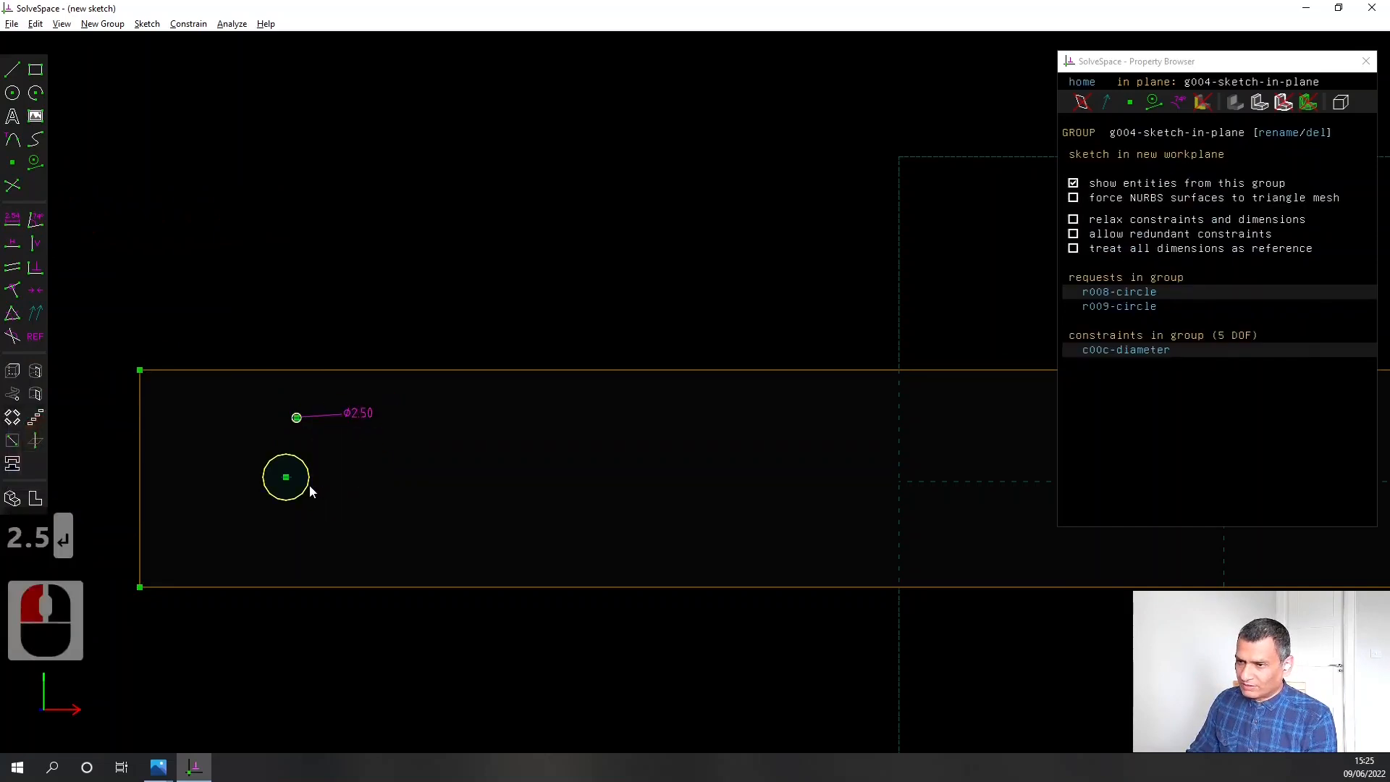
Constrain the lower circle to have the same radius as the upper circle
{"action": "left_click", "coordinate": [308, 484]}
{"action": "left_click", "coordinate": [300, 426]}
{"action": "scroll", "coordinate": [301, 411], "scroll_direction": "up", "scroll_amount": 6}
{"action": "left_click", "coordinate": [368, 463]}
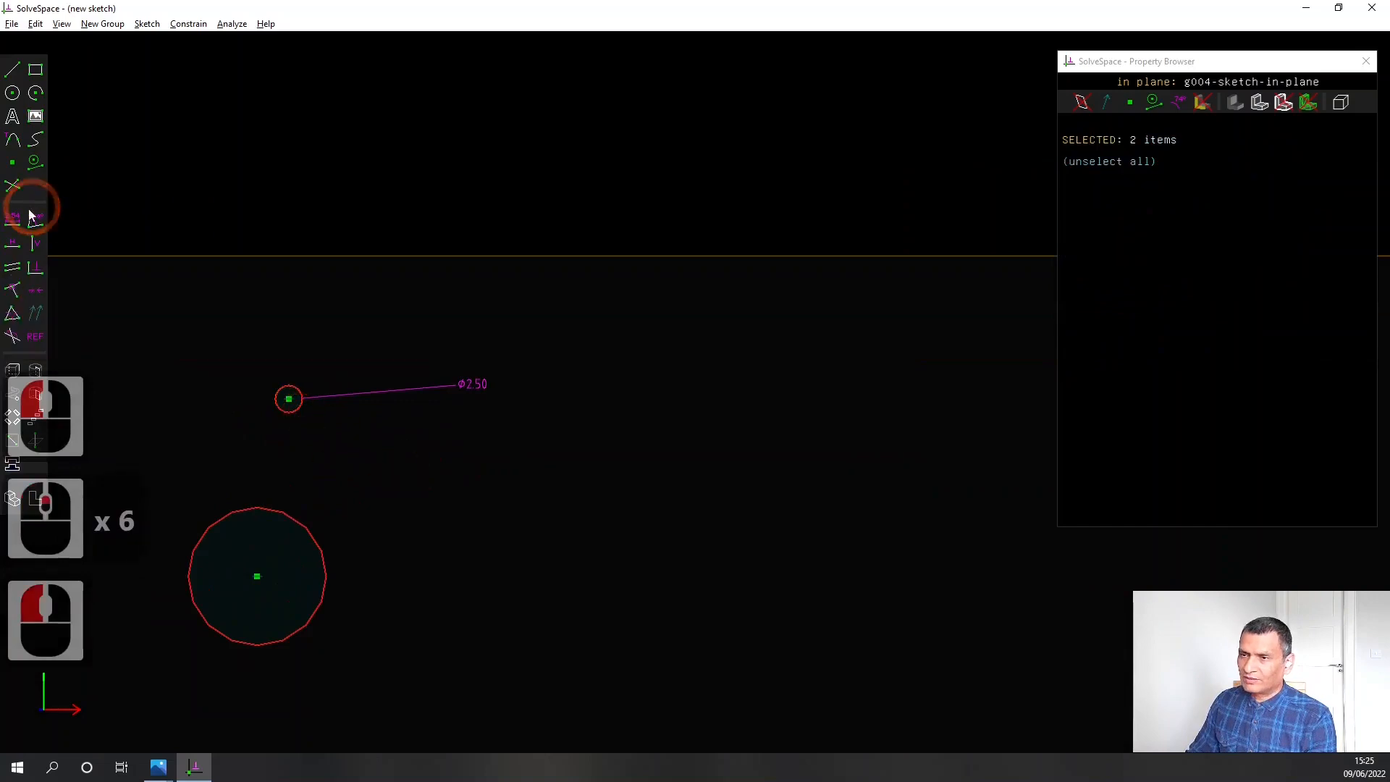
{"action": "left_click", "coordinate": [18, 313]}
Align the centres of the two circles with a vertical constraint
{"action": "scroll", "coordinate": [476, 463], "scroll_direction": "down", "scroll_amount": 2}
{"action": "right_click_drag", "start_coordinate": [476, 463], "coordinate": [490, 435]}
{"action": "scroll", "coordinate": [471, 425], "scroll_direction": "down", "scroll_amount": 3}
{"action": "right_click_drag", "start_coordinate": [398, 544], "coordinate": [421, 532]}
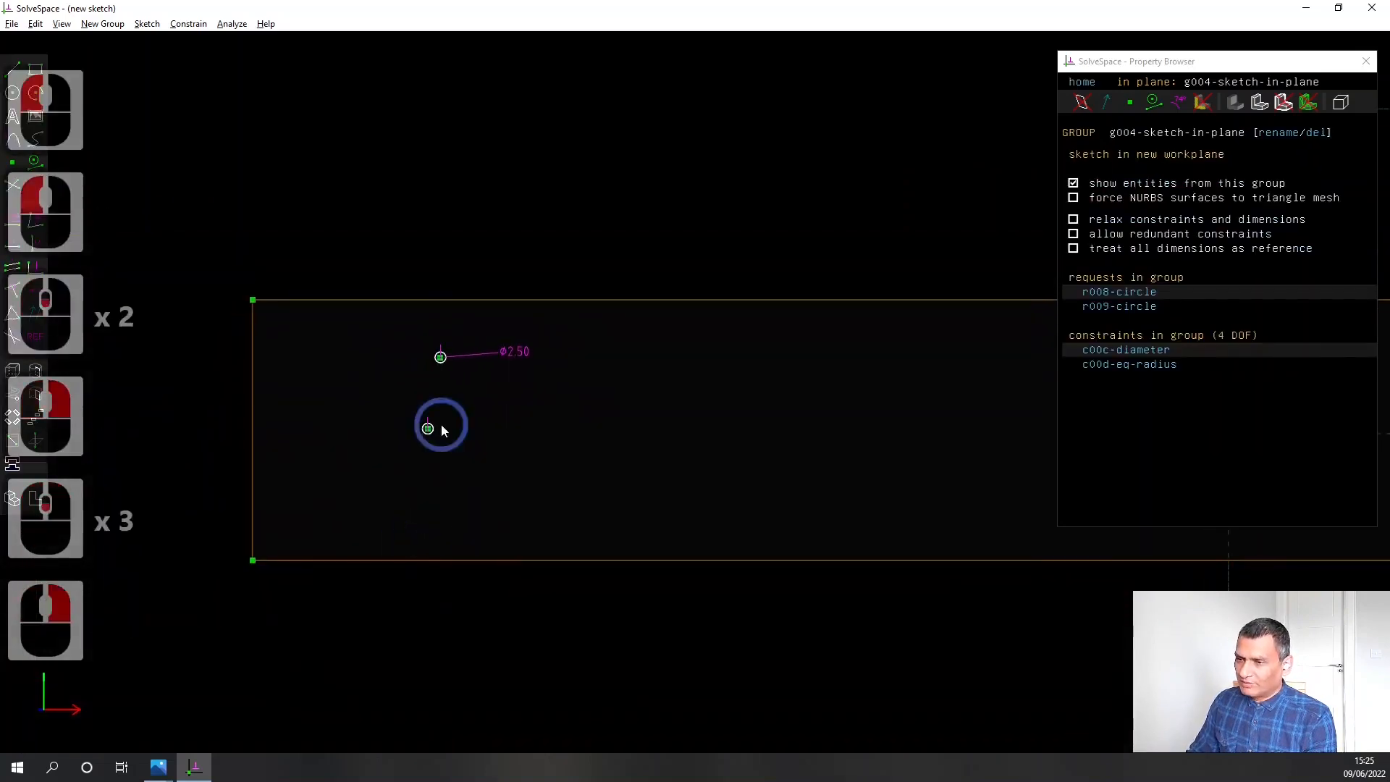
{"action": "left_click", "coordinate": [429, 430]}
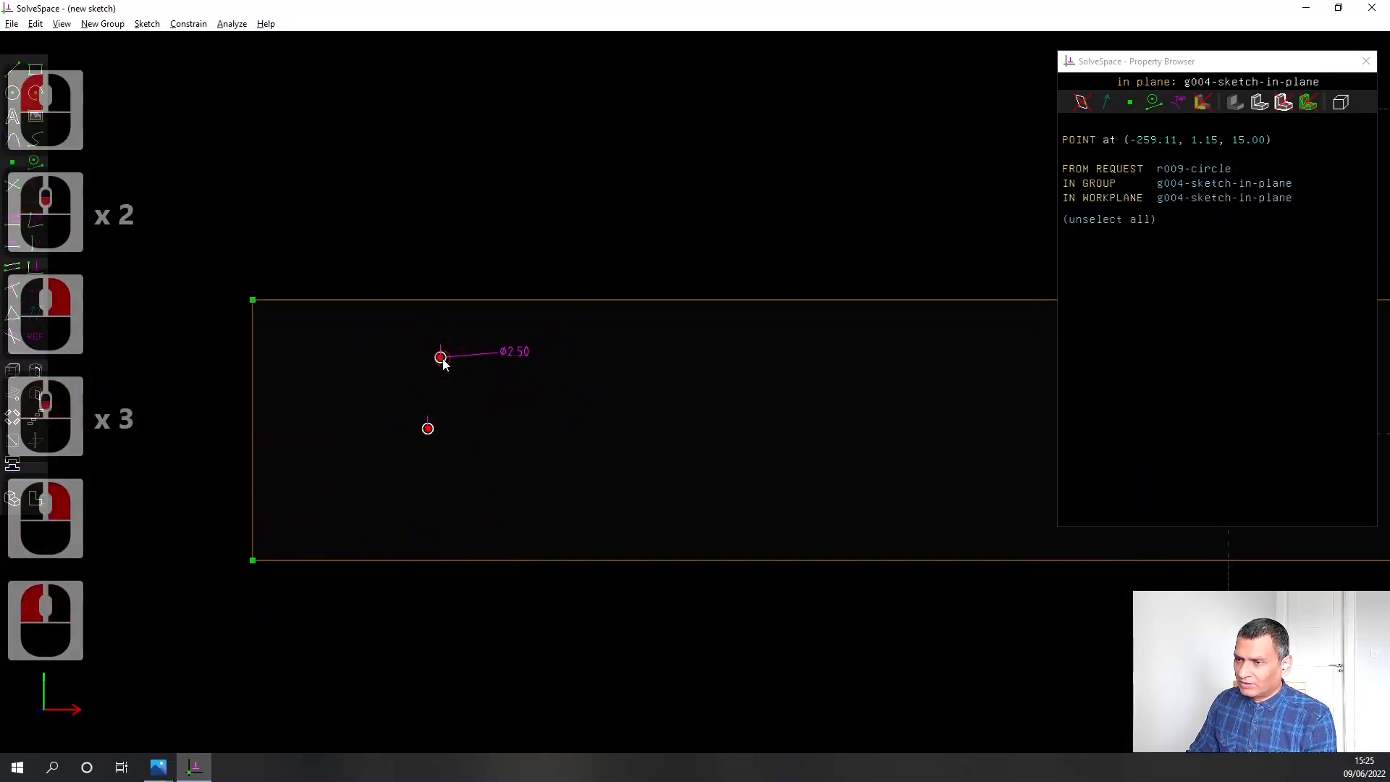
{"action": "left_click", "coordinate": [441, 357]}
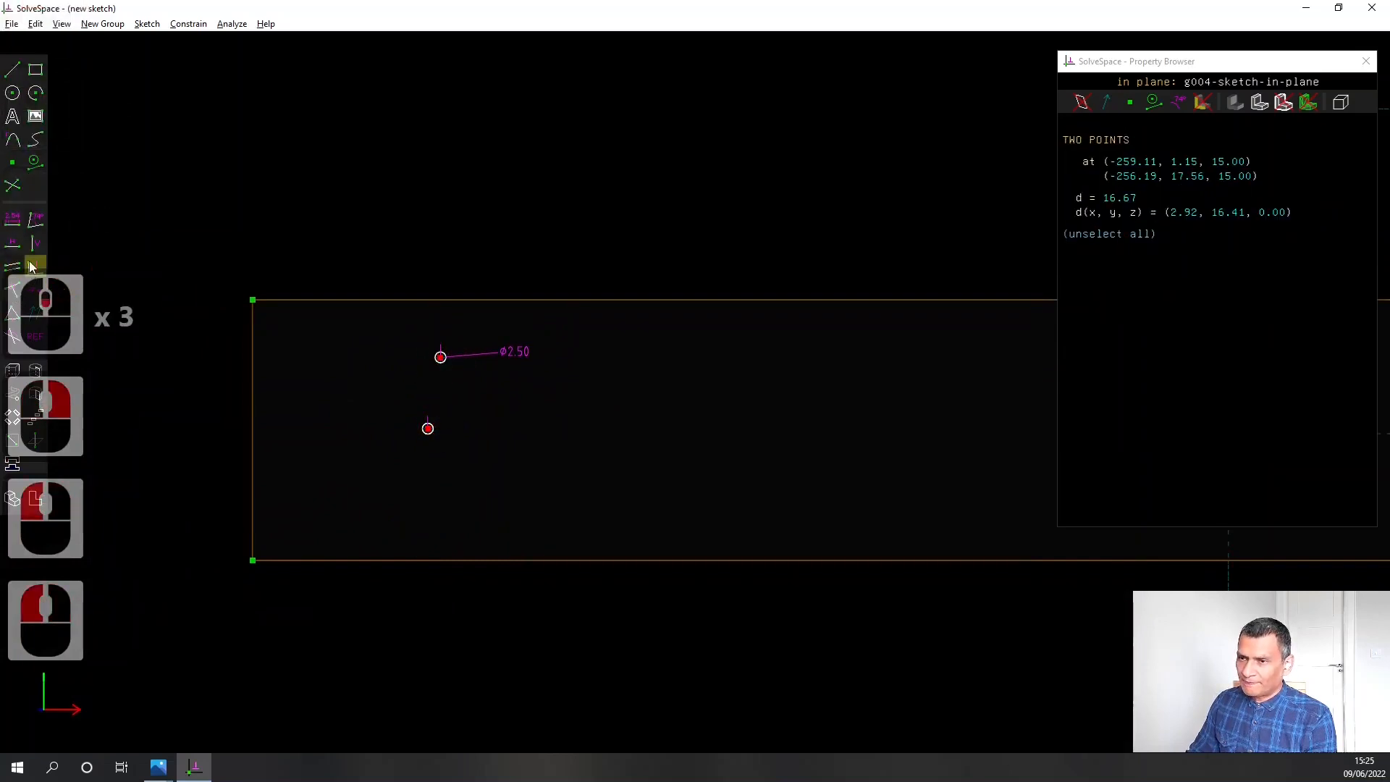
{"action": "left_click", "coordinate": [34, 241]}
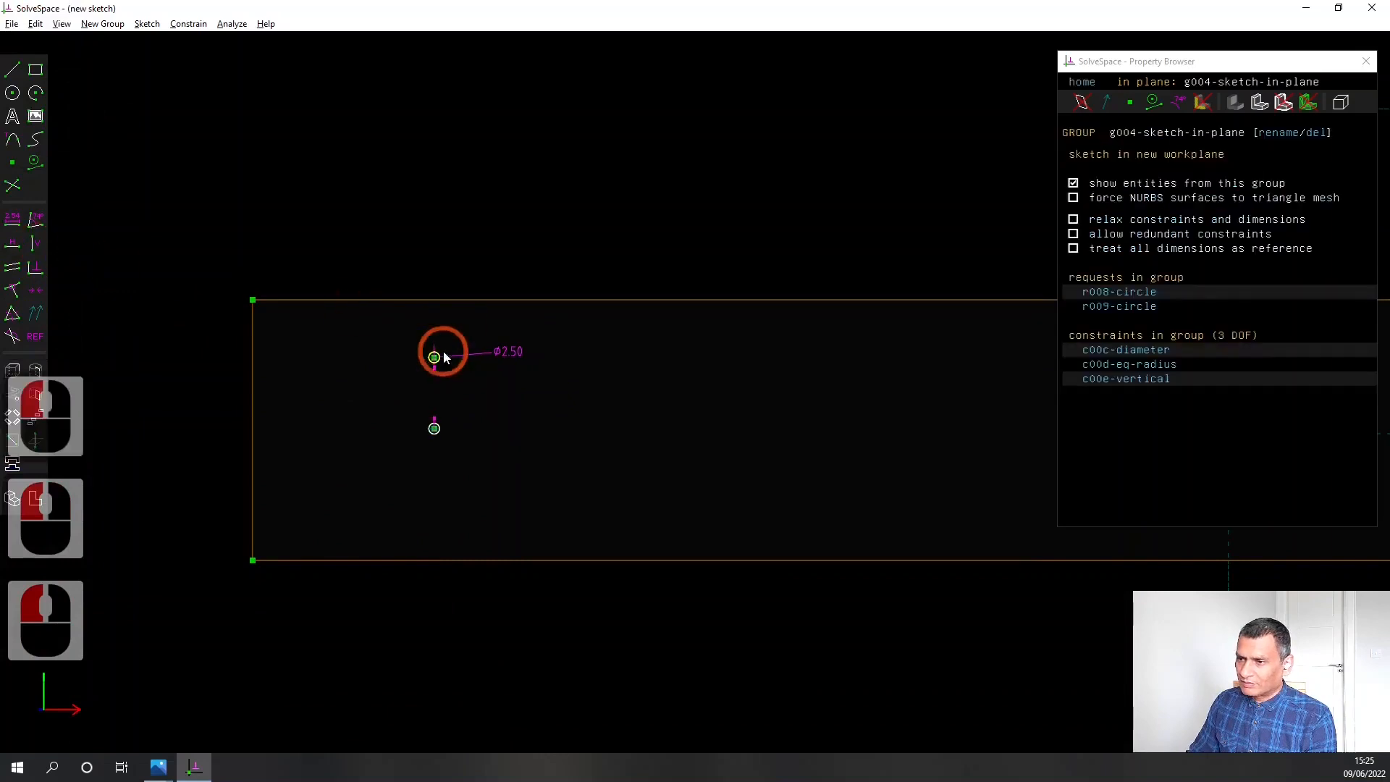
Constrain the upper circle's centre 4.00 mm from the plate's upper edge and place the label above the edge
{"action": "left_click", "coordinate": [434, 358]}
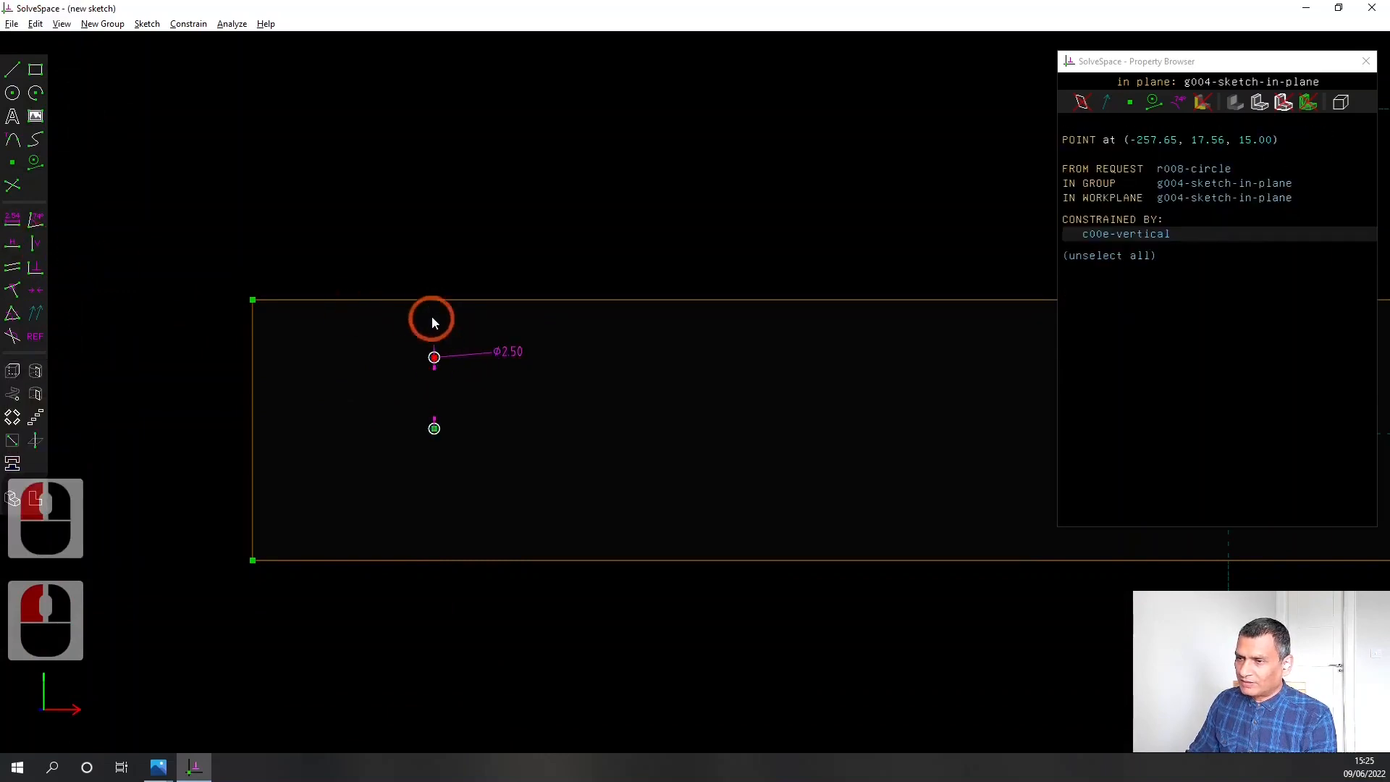
{"action": "left_click", "coordinate": [443, 300]}
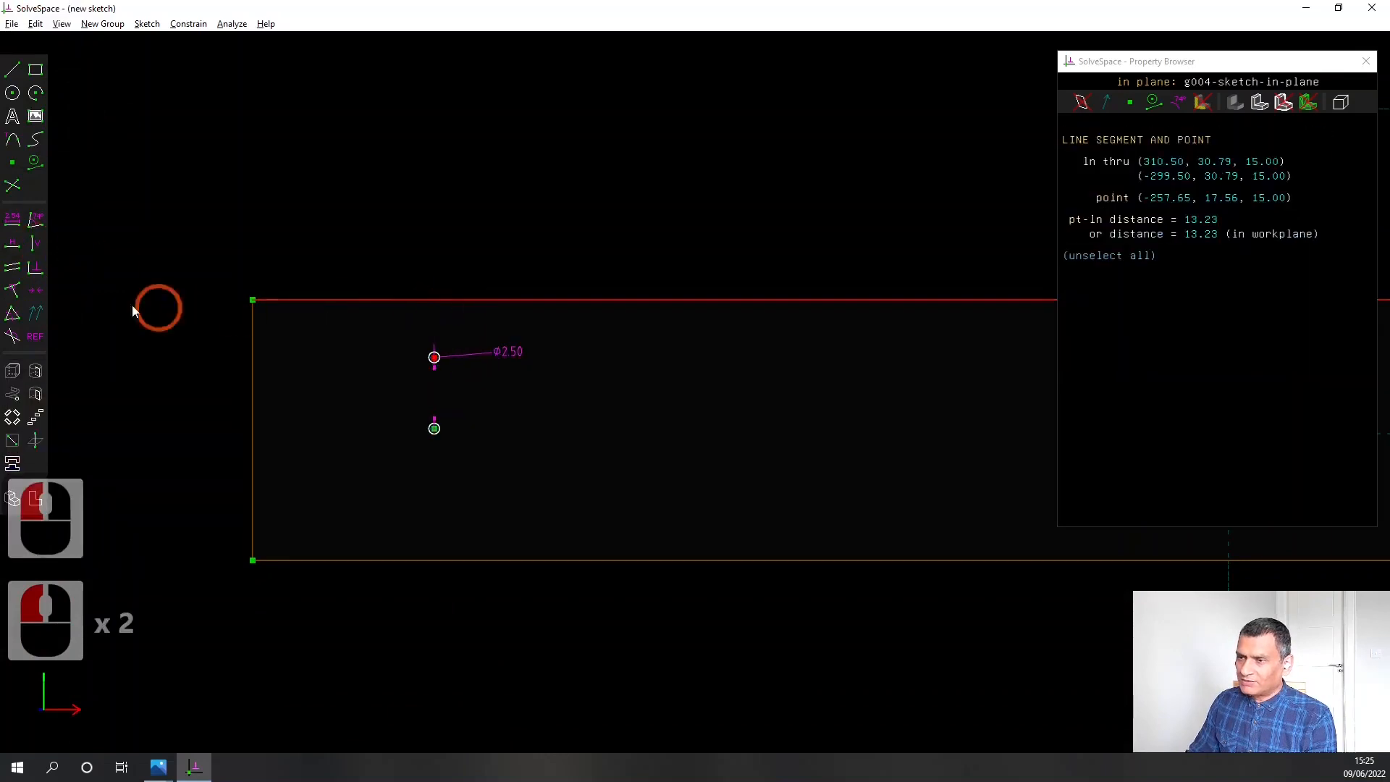
{"action": "left_click", "coordinate": [12, 221]}
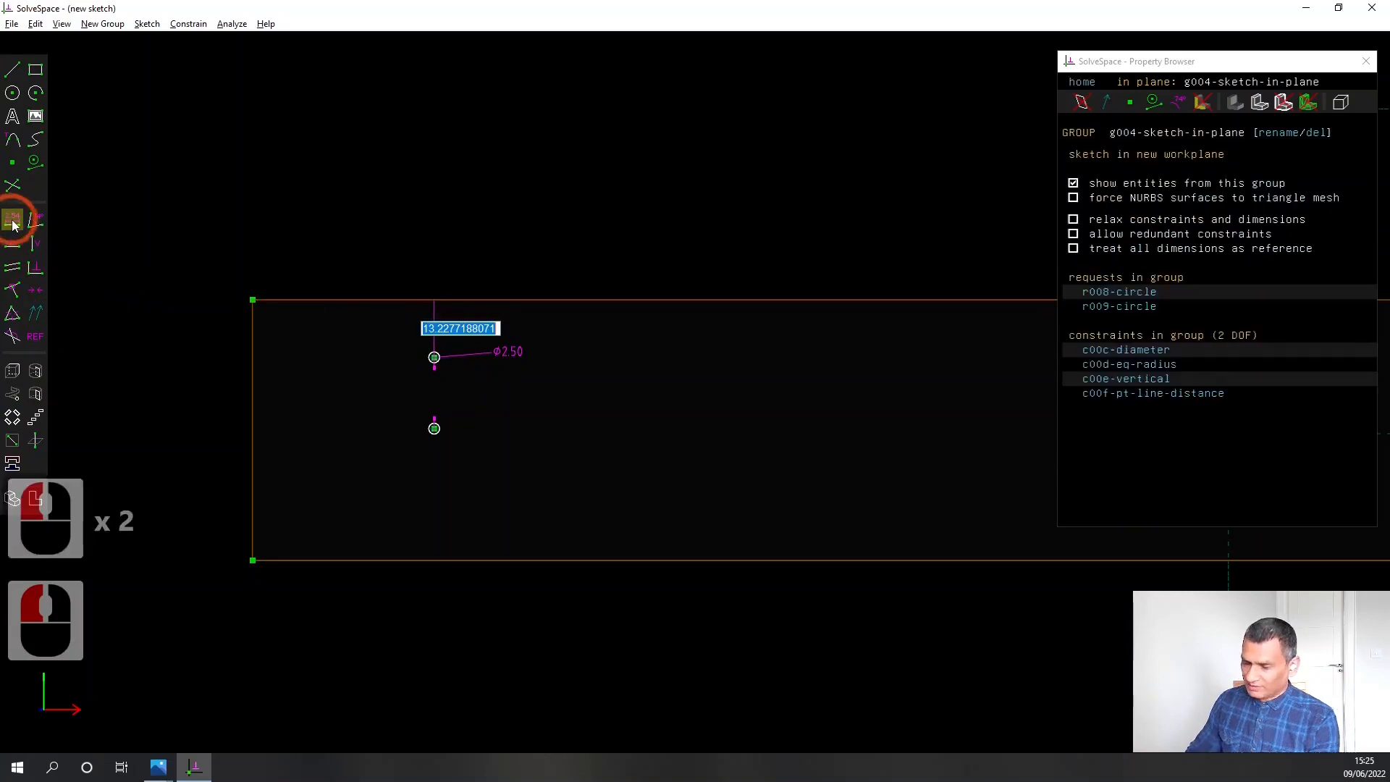
{"action": "type", "text": "4.00"}
{"action": "key", "text": "Return"}
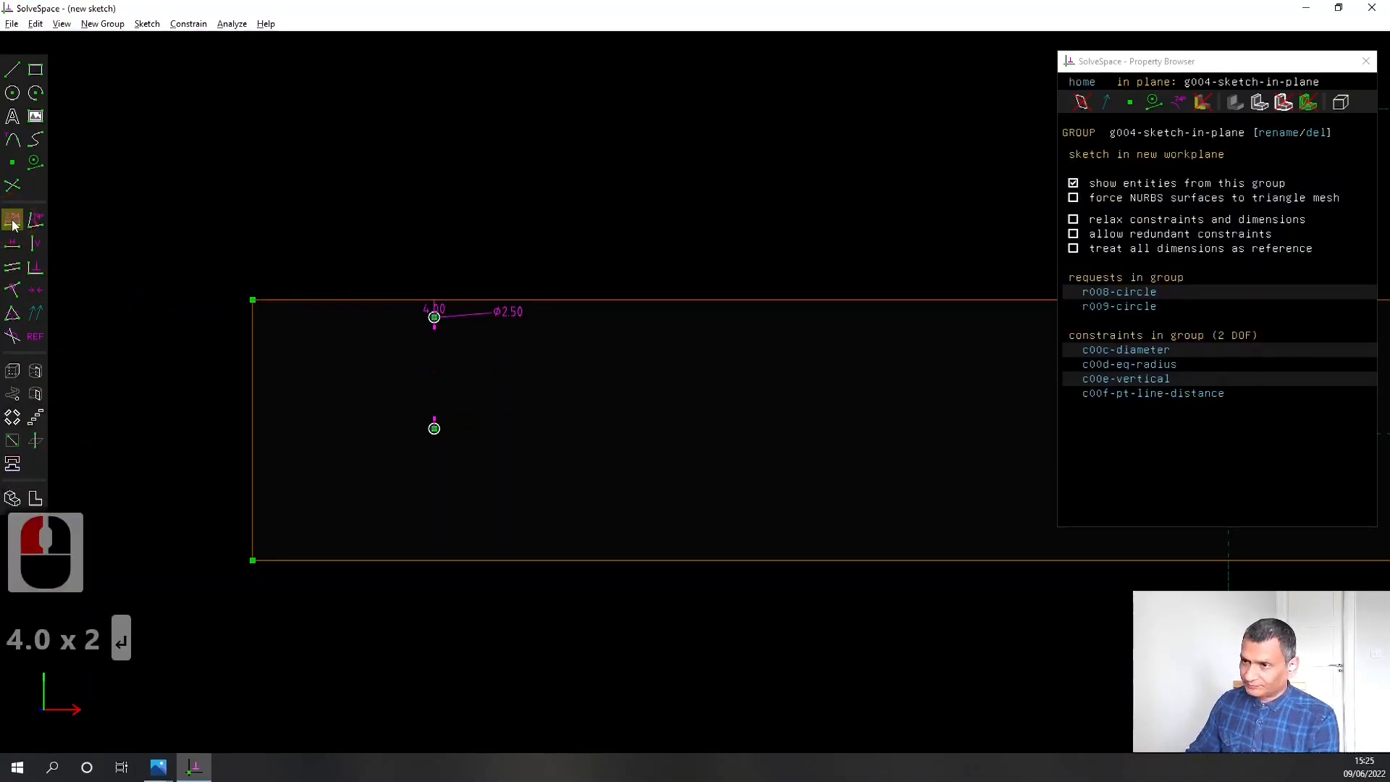
{"action": "left_click_drag", "start_coordinate": [445, 312], "coordinate": [395, 263]}
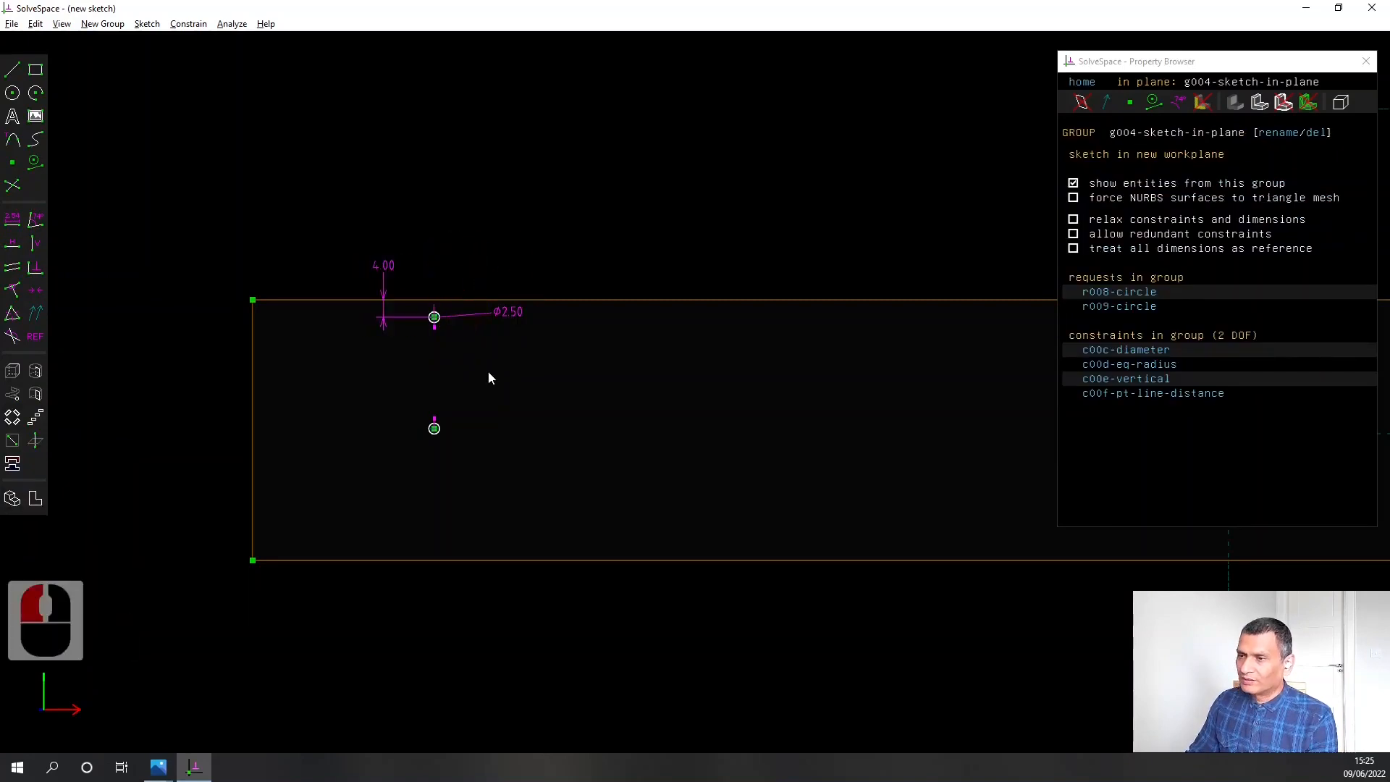
Constrain the upper circle's centre 55.00 mm from the plate's left edge
{"action": "left_click", "coordinate": [438, 322]}
{"action": "left_click", "coordinate": [252, 326]}
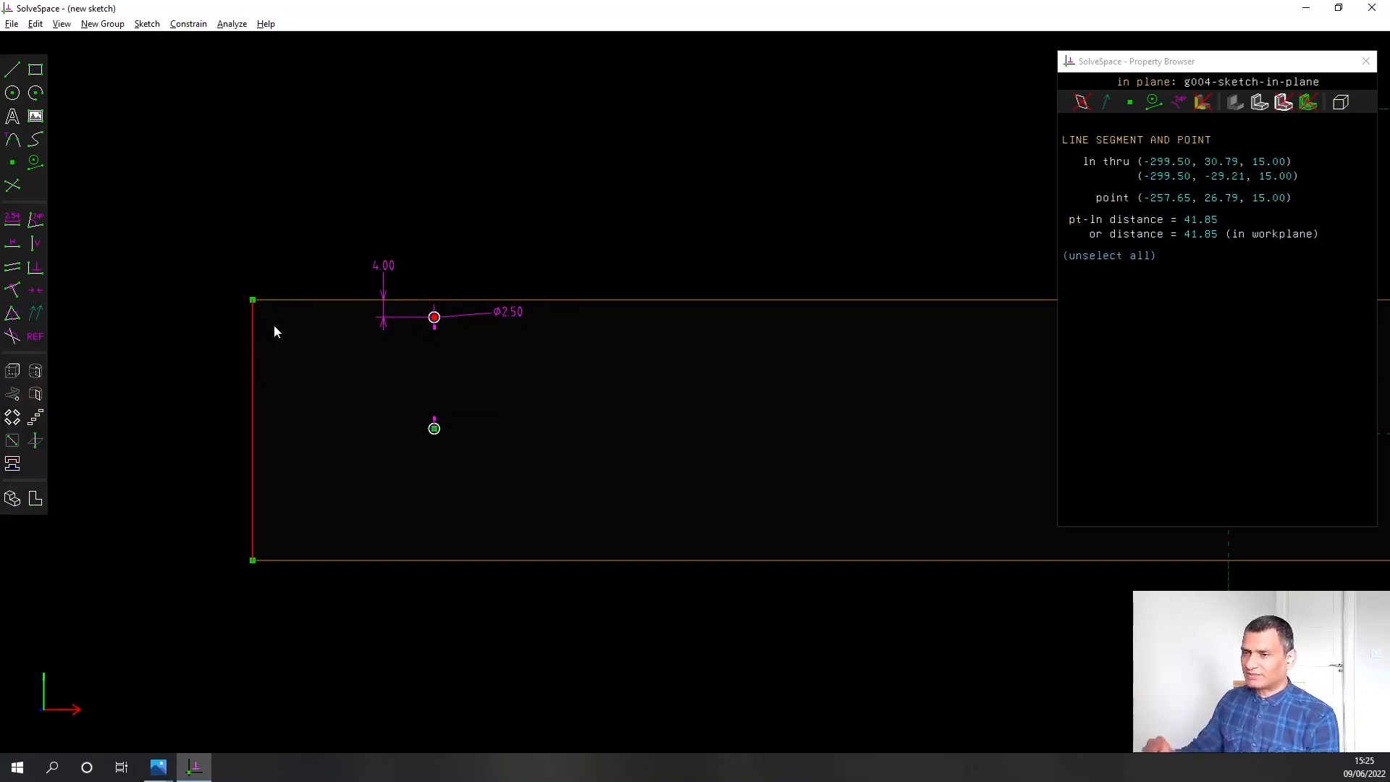
{"action": "left_click", "coordinate": [13, 219]}
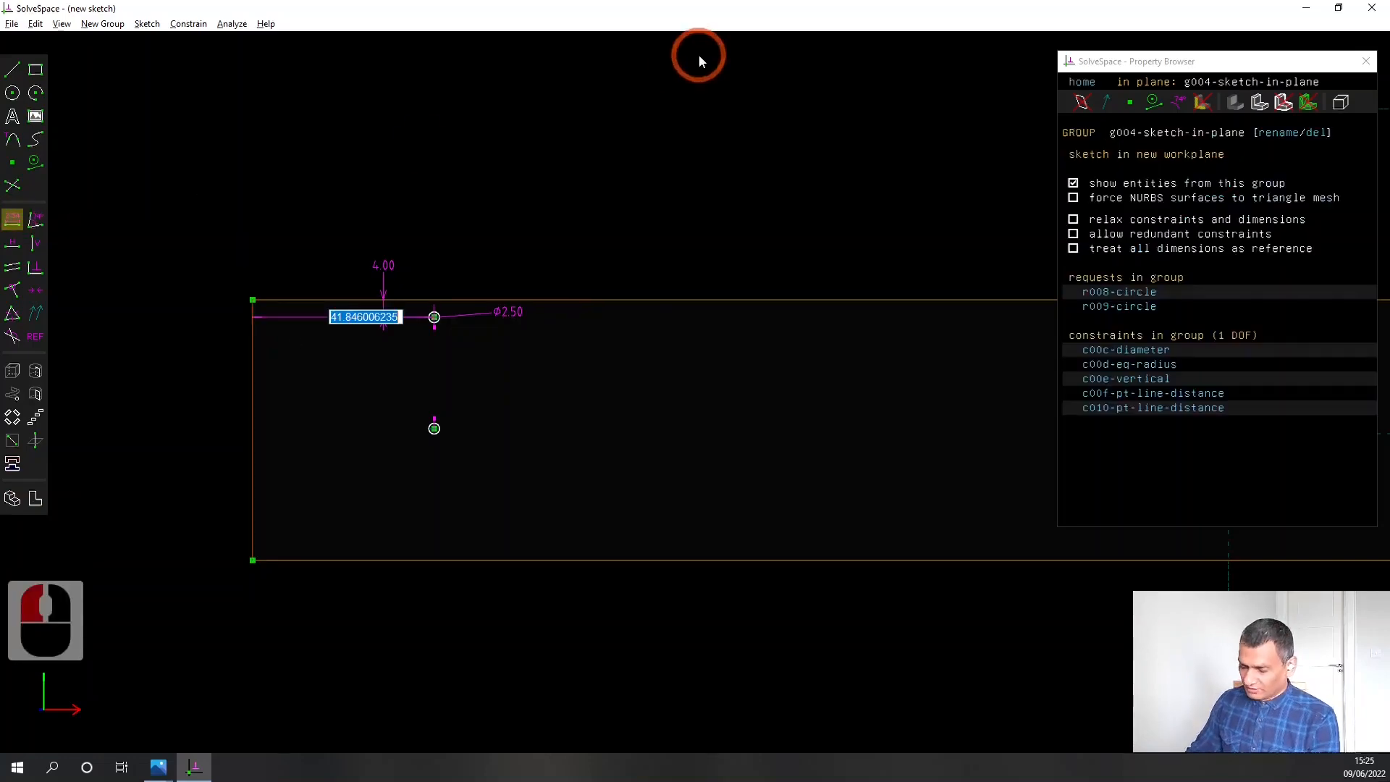
{"action": "type", "text": "55.00"}
{"action": "key", "text": "Return"}
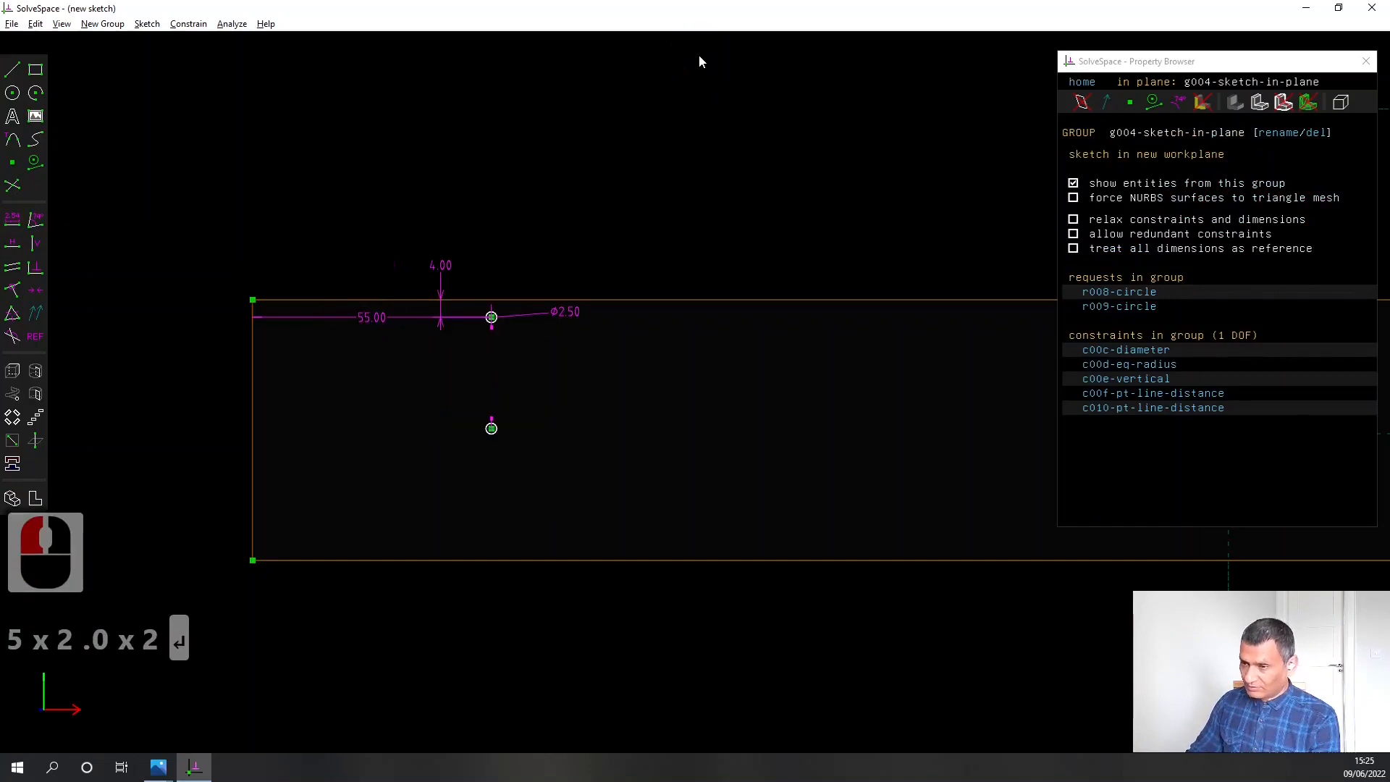
Constrain the distance between the two circle centres to 22.00 mm and adjust the label's position
{"action": "scroll", "coordinate": [594, 188], "scroll_direction": "down", "scroll_amount": 2}
{"action": "right_click_drag", "start_coordinate": [645, 340], "coordinate": [562, 332]}
{"action": "scroll", "coordinate": [433, 366], "scroll_direction": "up", "scroll_amount": 3}
{"action": "left_click", "coordinate": [408, 372]}
{"action": "left_click", "coordinate": [408, 238]}
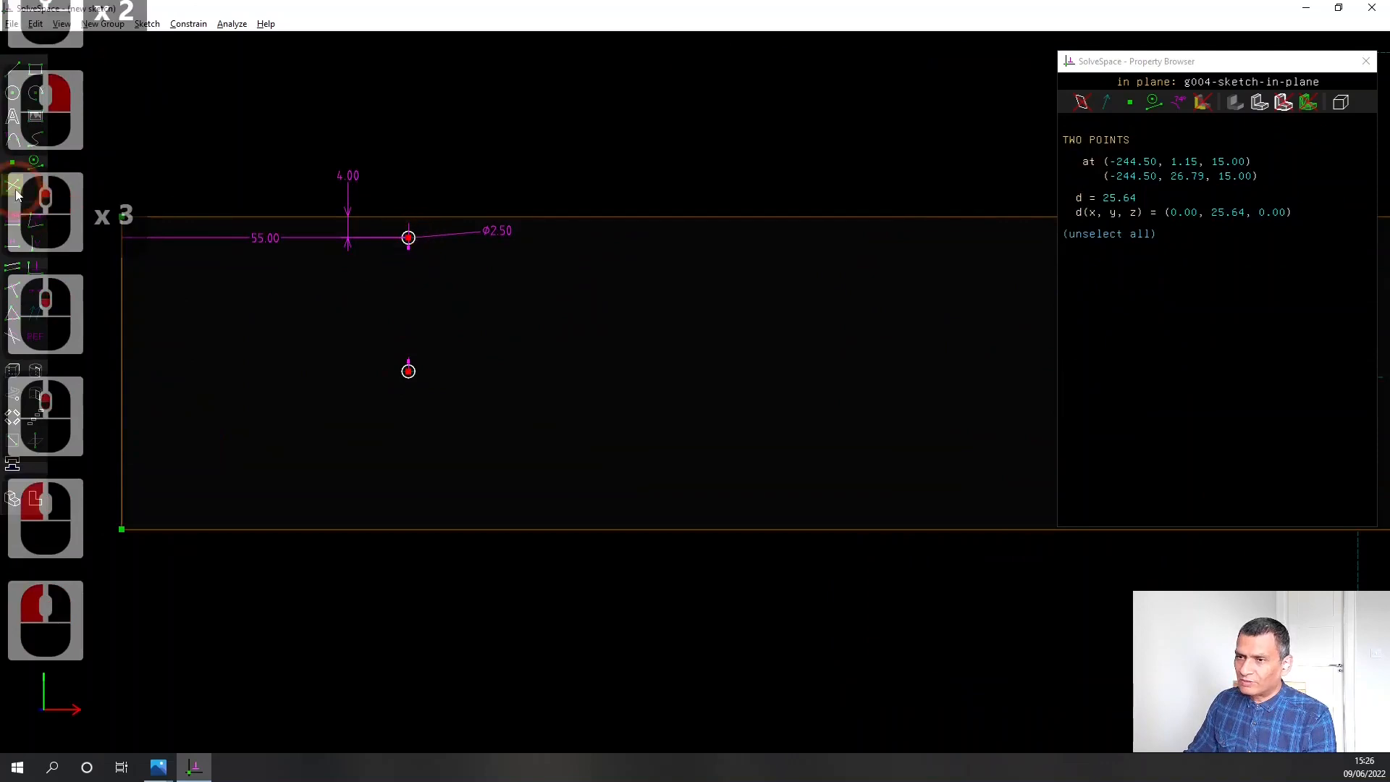
{"action": "left_click", "coordinate": [11, 224]}
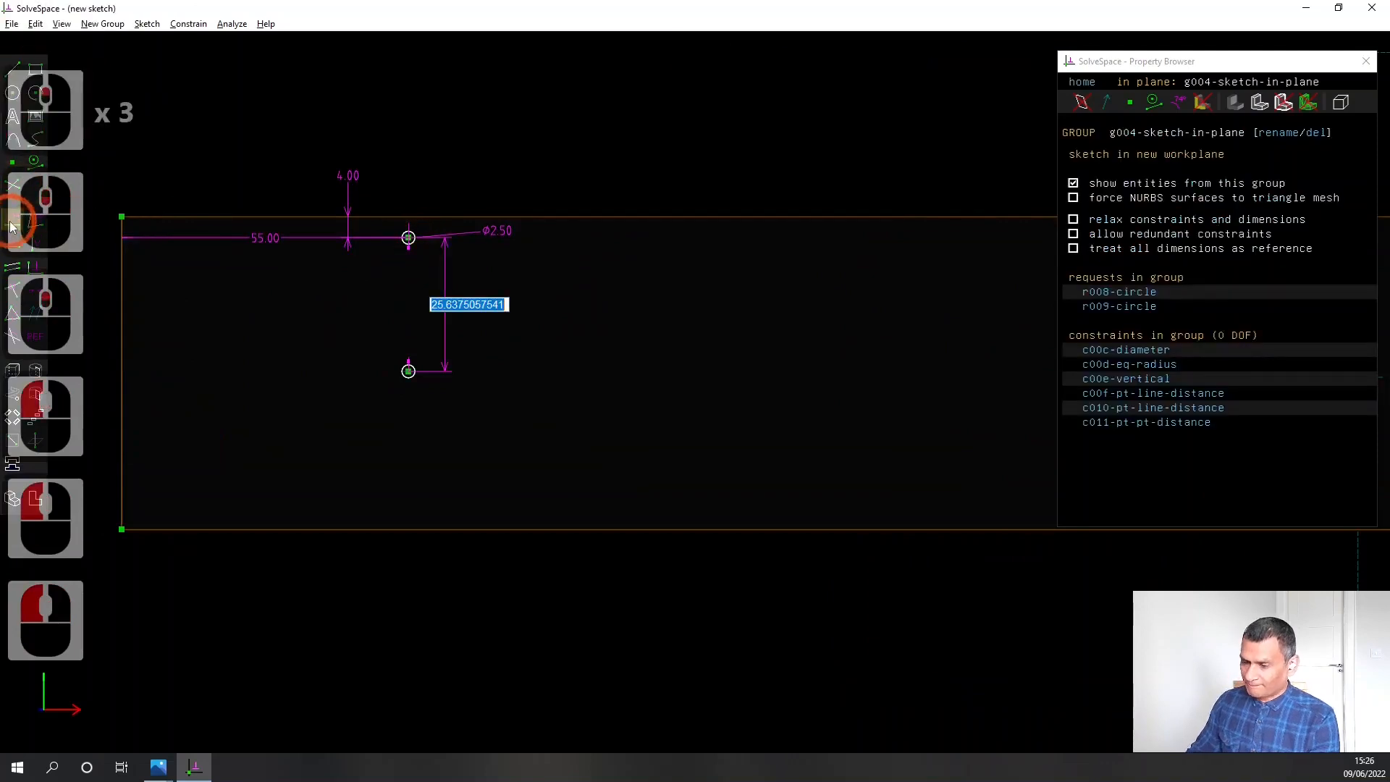
{"action": "type", "text": "22.00"}
{"action": "key", "text": "Return"}
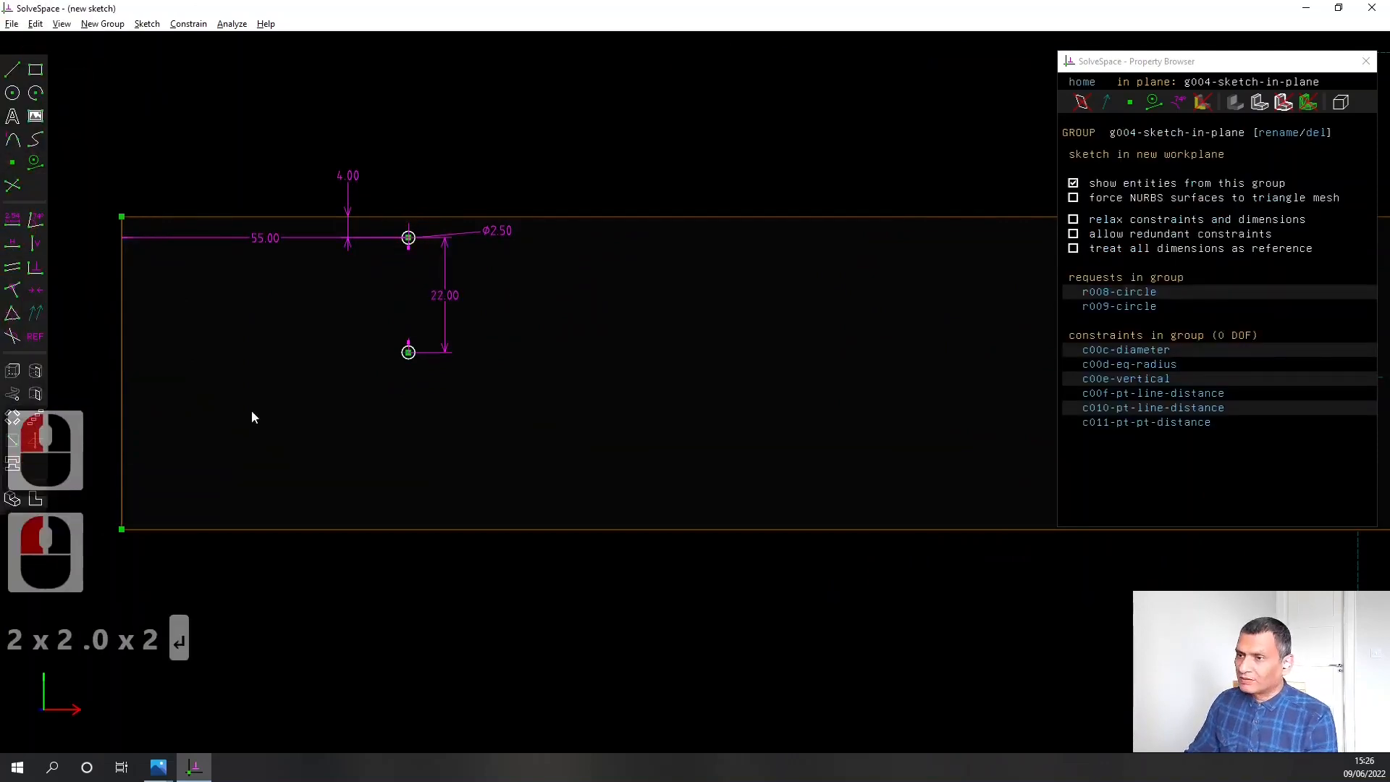
{"action": "left_click_drag", "start_coordinate": [446, 294], "coordinate": [453, 299]}
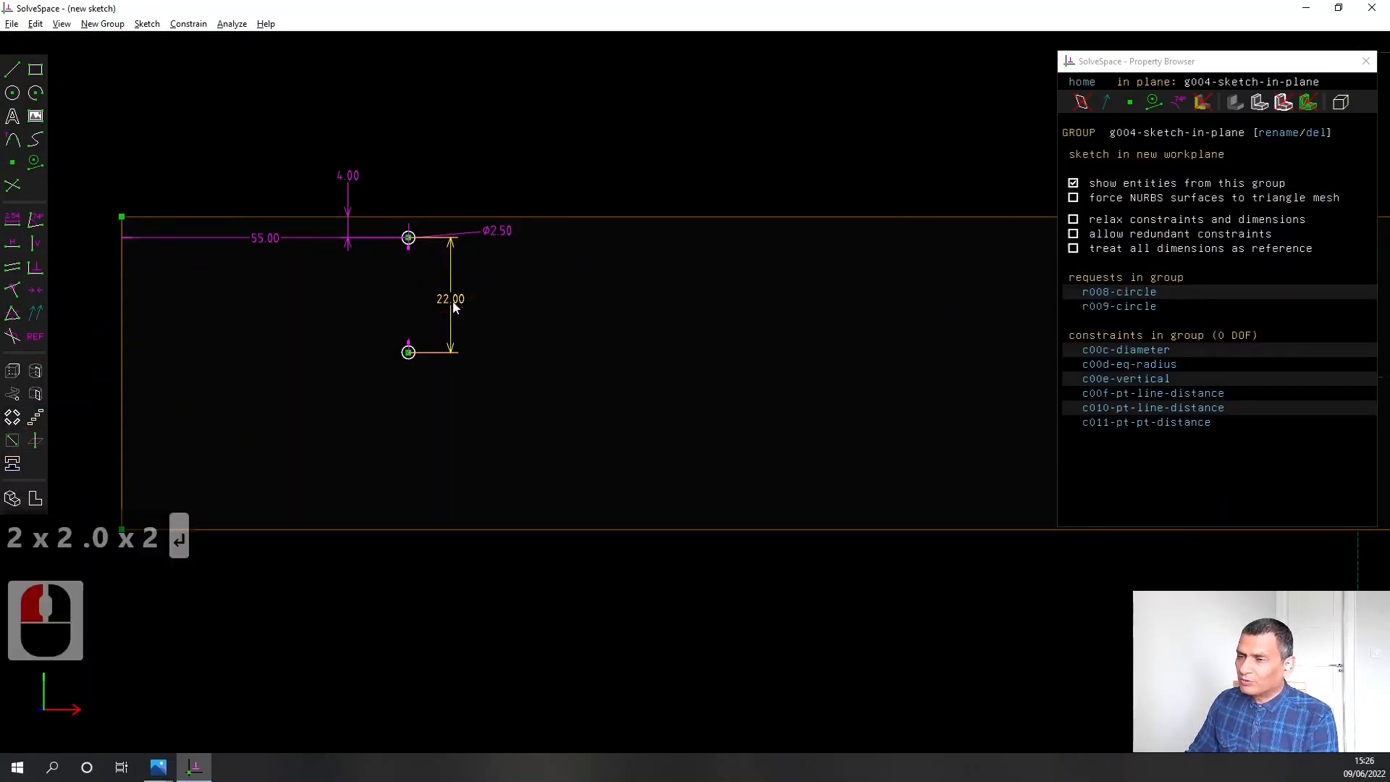
Create a step-and-repeat translating group of the two circles and set it to repeat 6 times
{"action": "scroll", "coordinate": [454, 343], "scroll_direction": "down", "scroll_amount": 3}
{"action": "right_click_drag", "start_coordinate": [628, 503], "coordinate": [630, 458]}
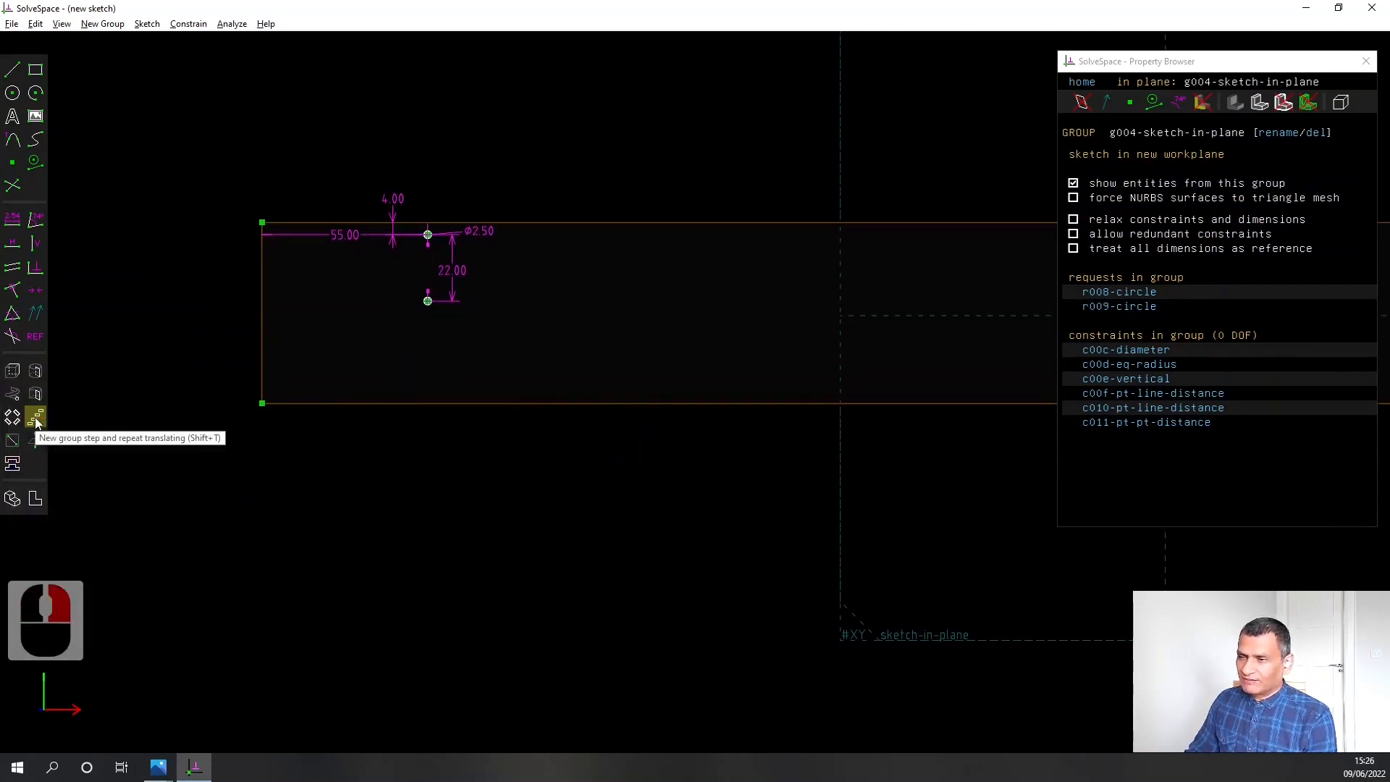
{"action": "left_click", "coordinate": [36, 417]}
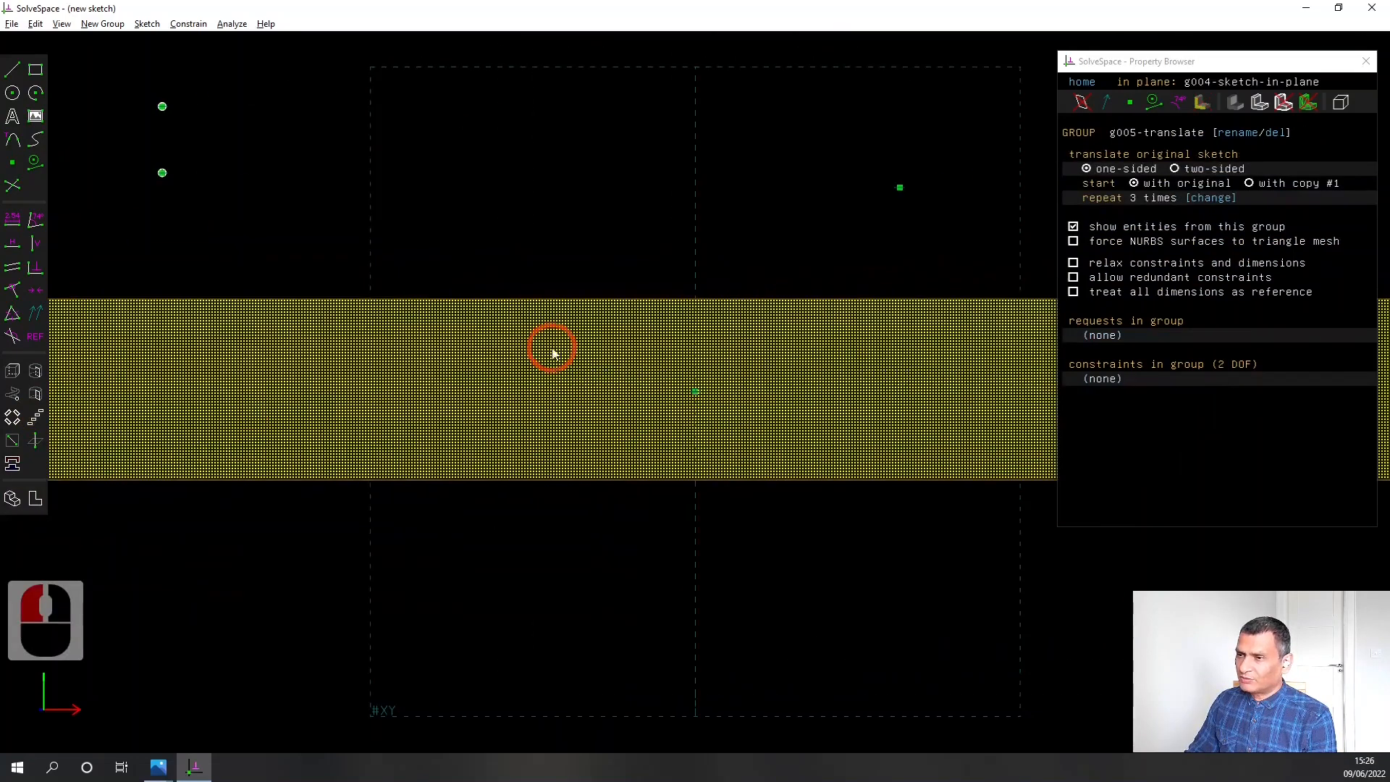
{"action": "scroll", "coordinate": [332, 465], "scroll_direction": "down", "scroll_amount": 7}
{"action": "left_click_drag", "start_coordinate": [287, 384], "coordinate": [317, 443]}
{"action": "left_click", "coordinate": [1210, 198]}
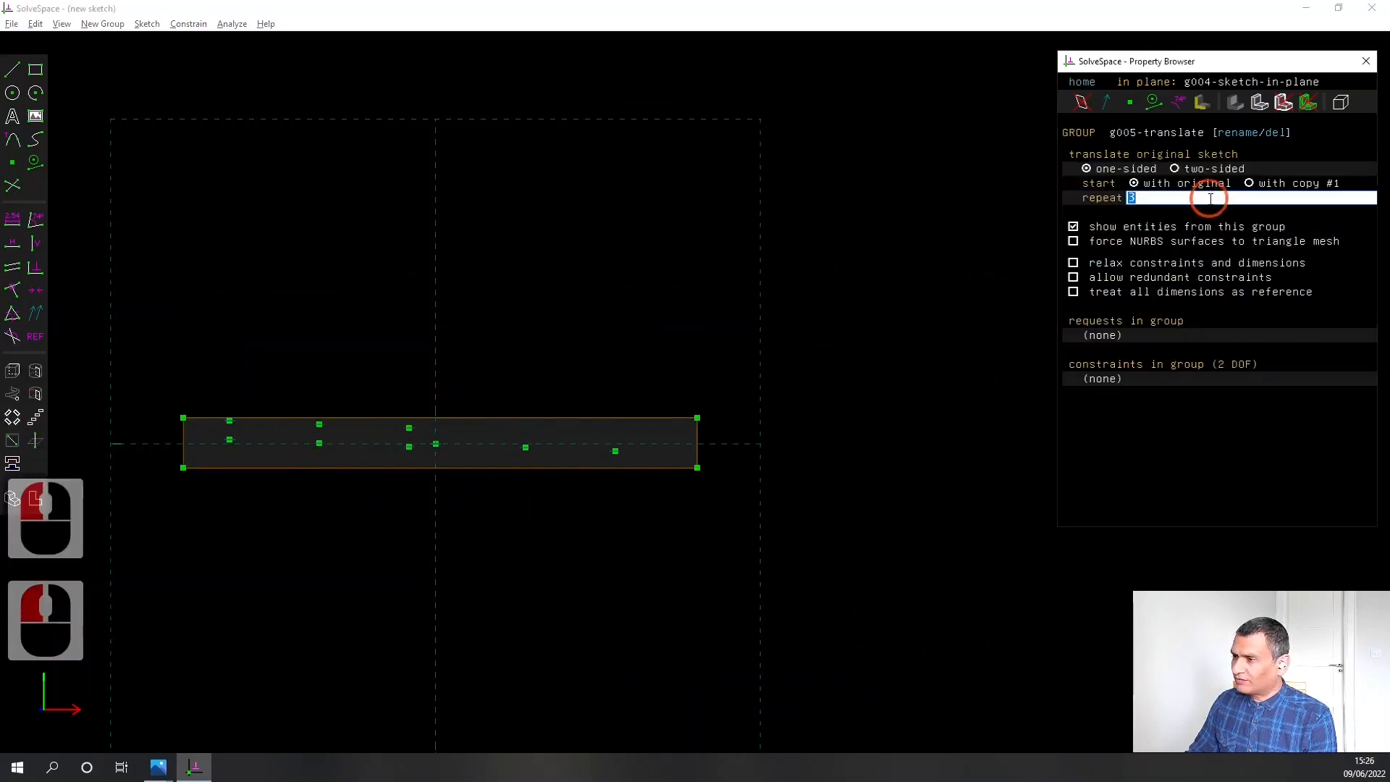
{"action": "type", "text": "6"}
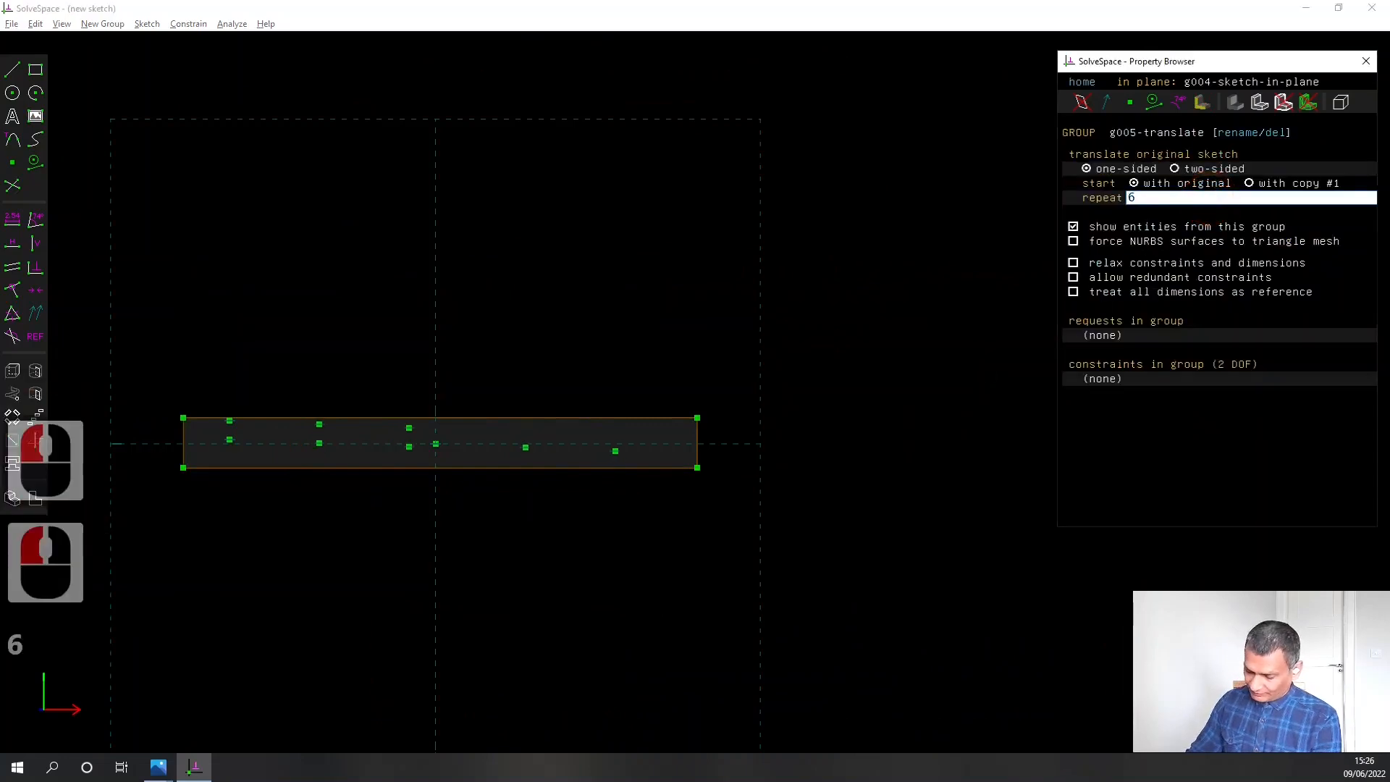
{"action": "key", "text": "Return"}
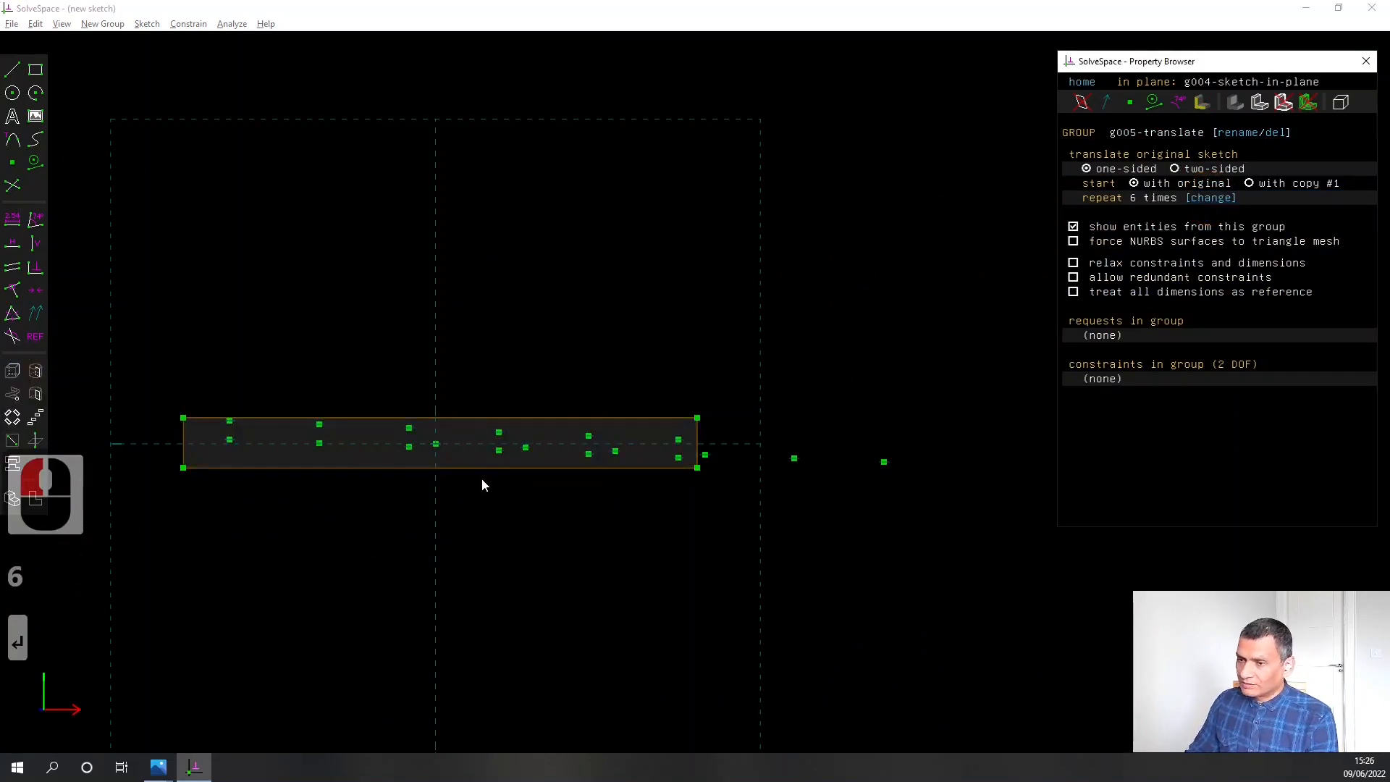
Constrain the upper circle centres of the first two translated copies to be horizontal to each other
{"action": "scroll", "coordinate": [482, 480], "scroll_direction": "up", "scroll_amount": 2}
{"action": "right_click_drag", "start_coordinate": [268, 570], "coordinate": [477, 556]}
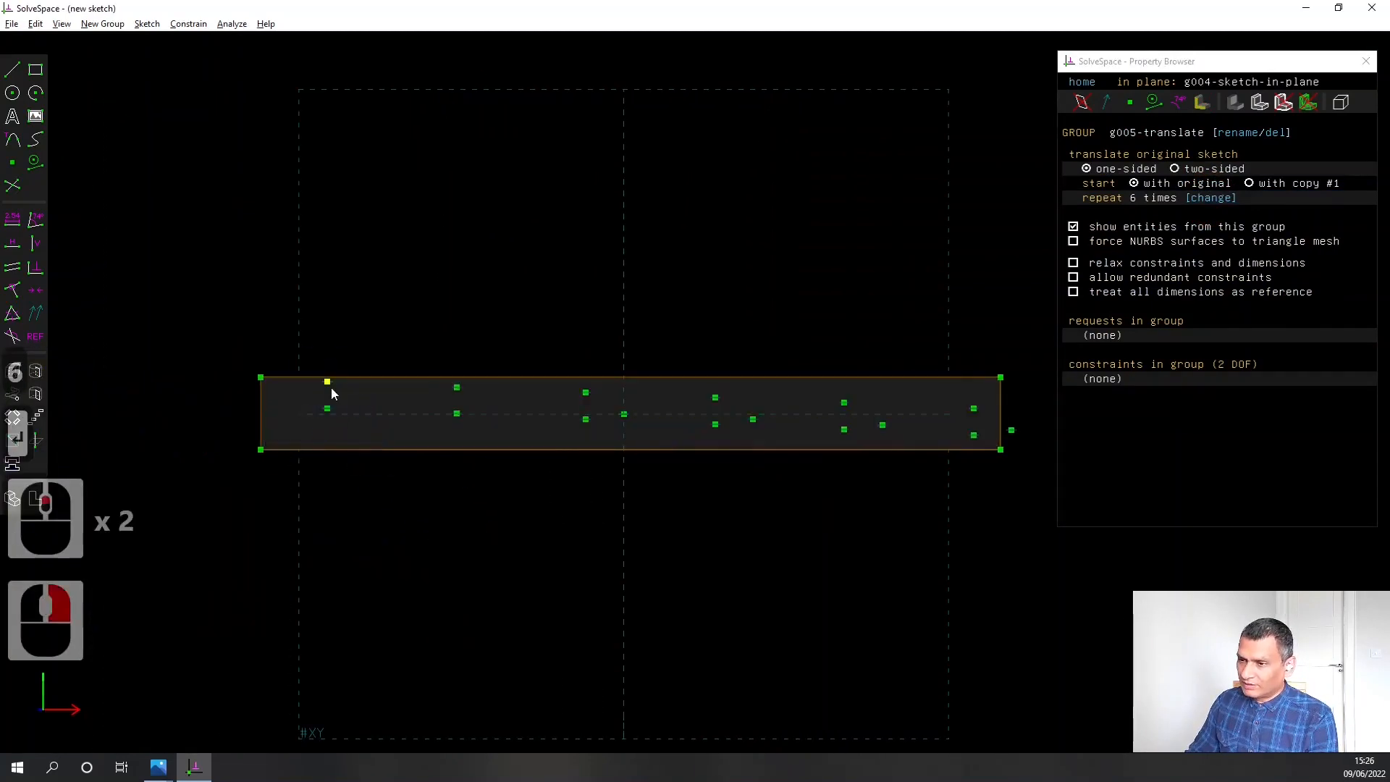
{"action": "scroll", "coordinate": [332, 393], "scroll_direction": "up", "scroll_amount": 5}
{"action": "left_click", "coordinate": [331, 380]}
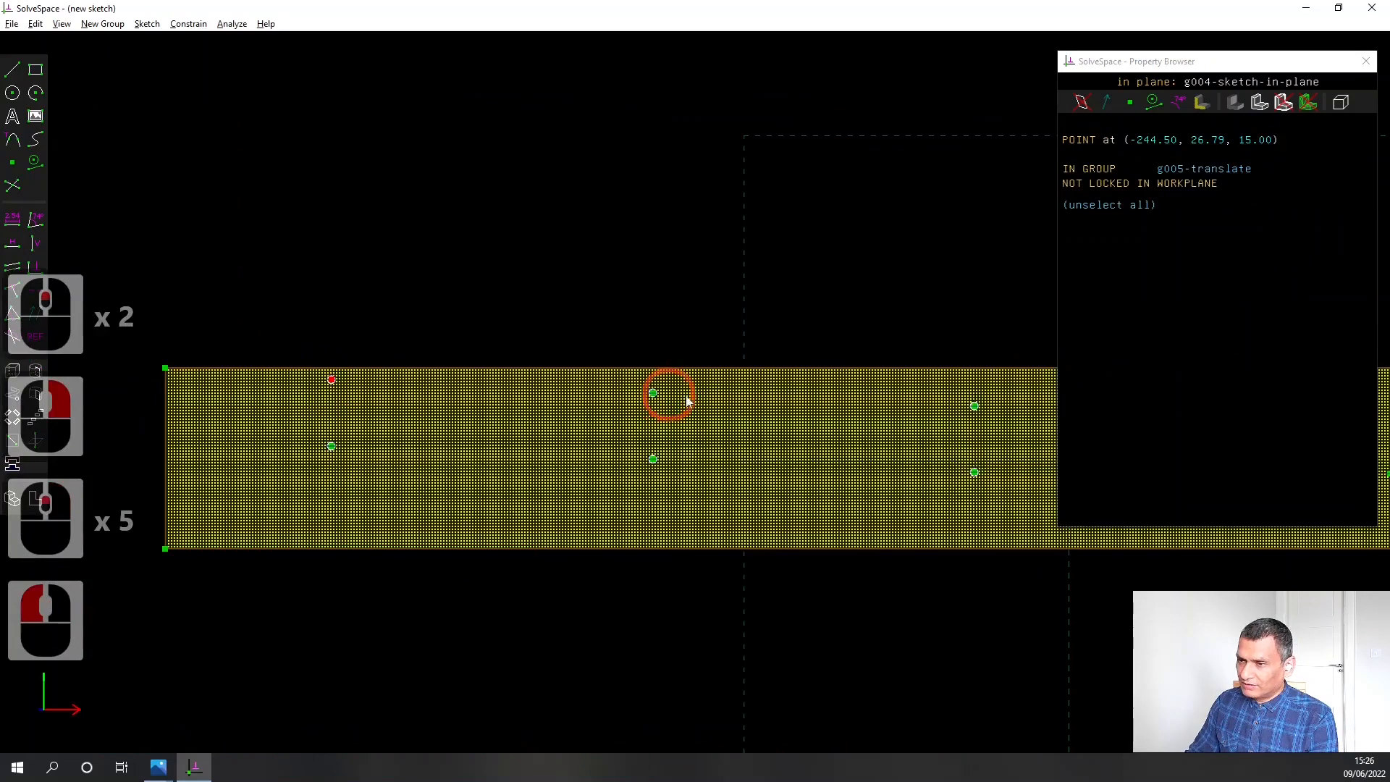
{"action": "left_click", "coordinate": [652, 393]}
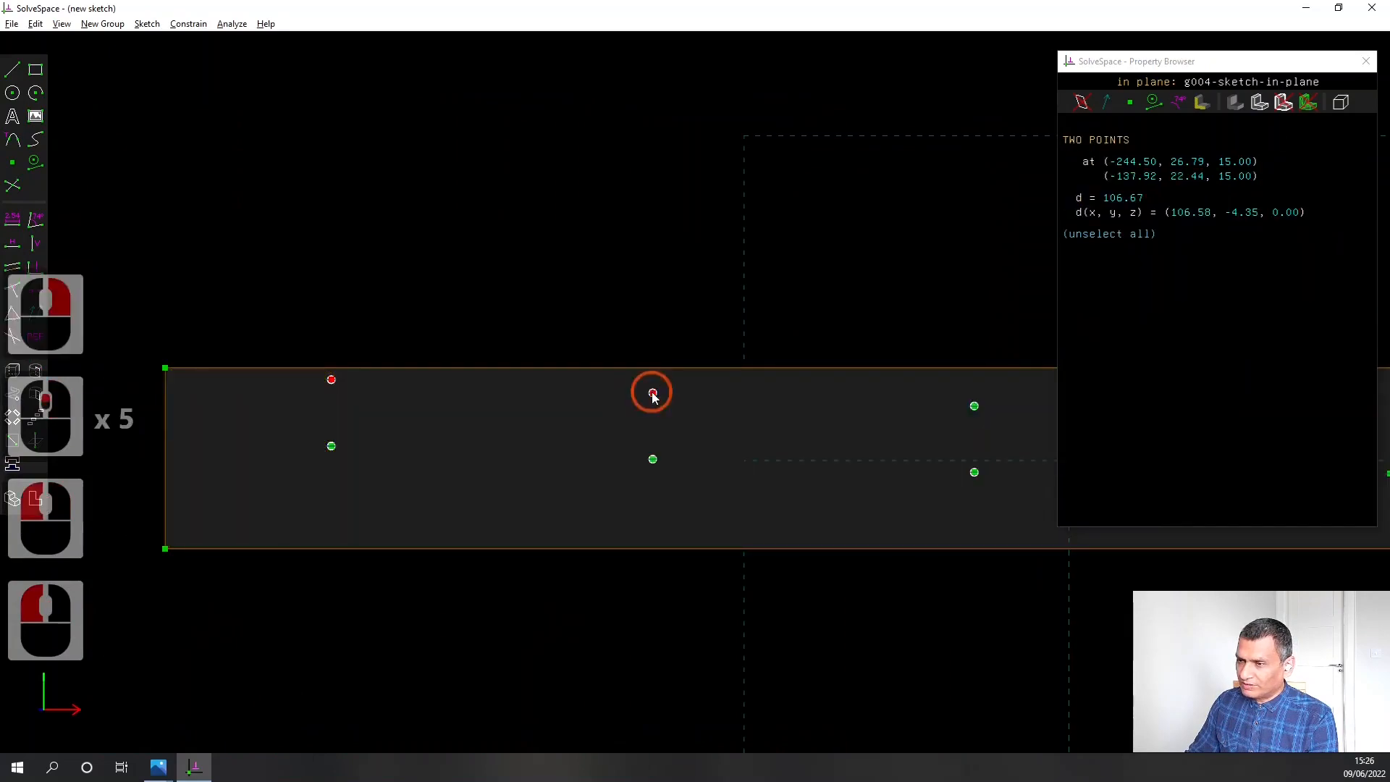
{"action": "left_click", "coordinate": [42, 312]}
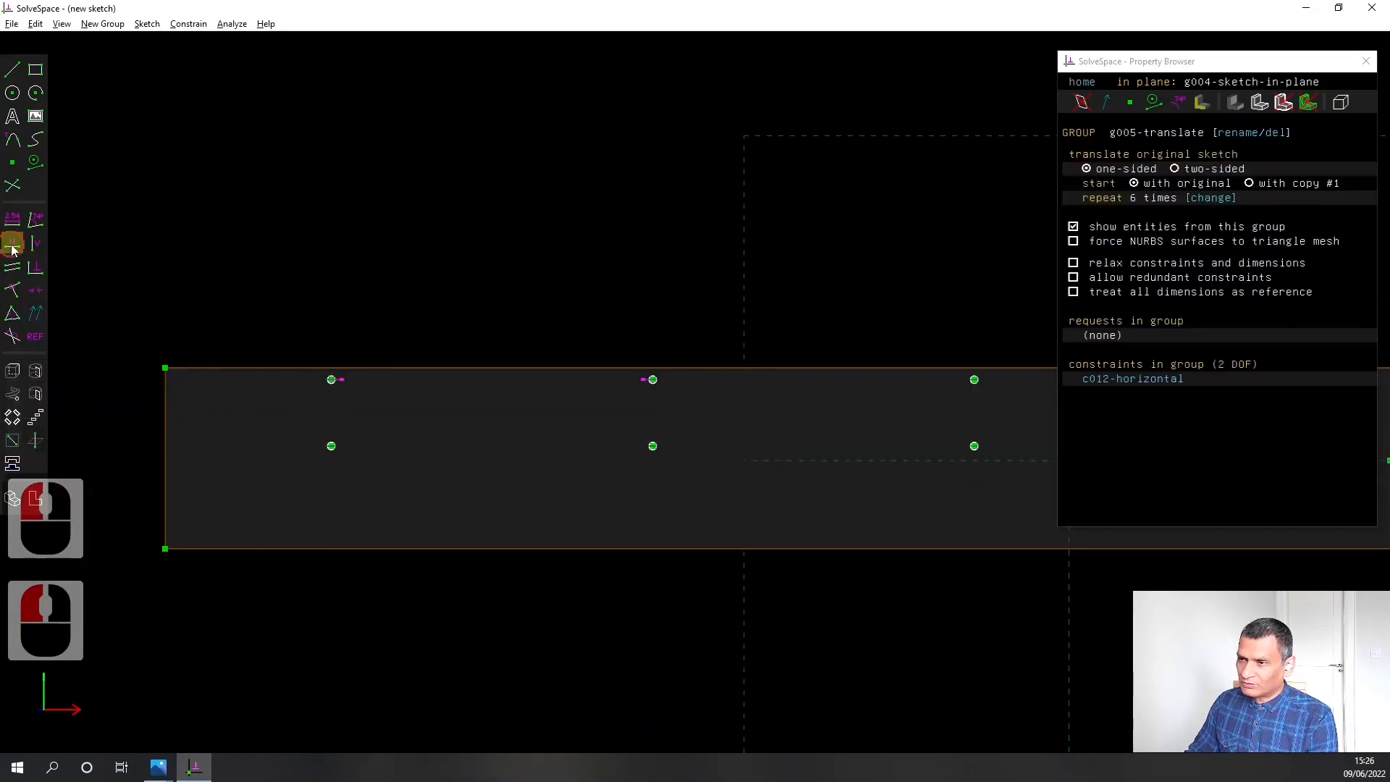
Move the translated copies closer together so the last pair's upper centre lies about 66 mm from the plate's right edge
{"action": "left_click", "coordinate": [751, 574]}
{"action": "scroll", "coordinate": [822, 593], "scroll_direction": "down", "scroll_amount": 1}
{"action": "scroll", "coordinate": [823, 592], "scroll_direction": "down", "scroll_amount": 2}
{"action": "right_click_drag", "start_coordinate": [1042, 654], "coordinate": [637, 586]}
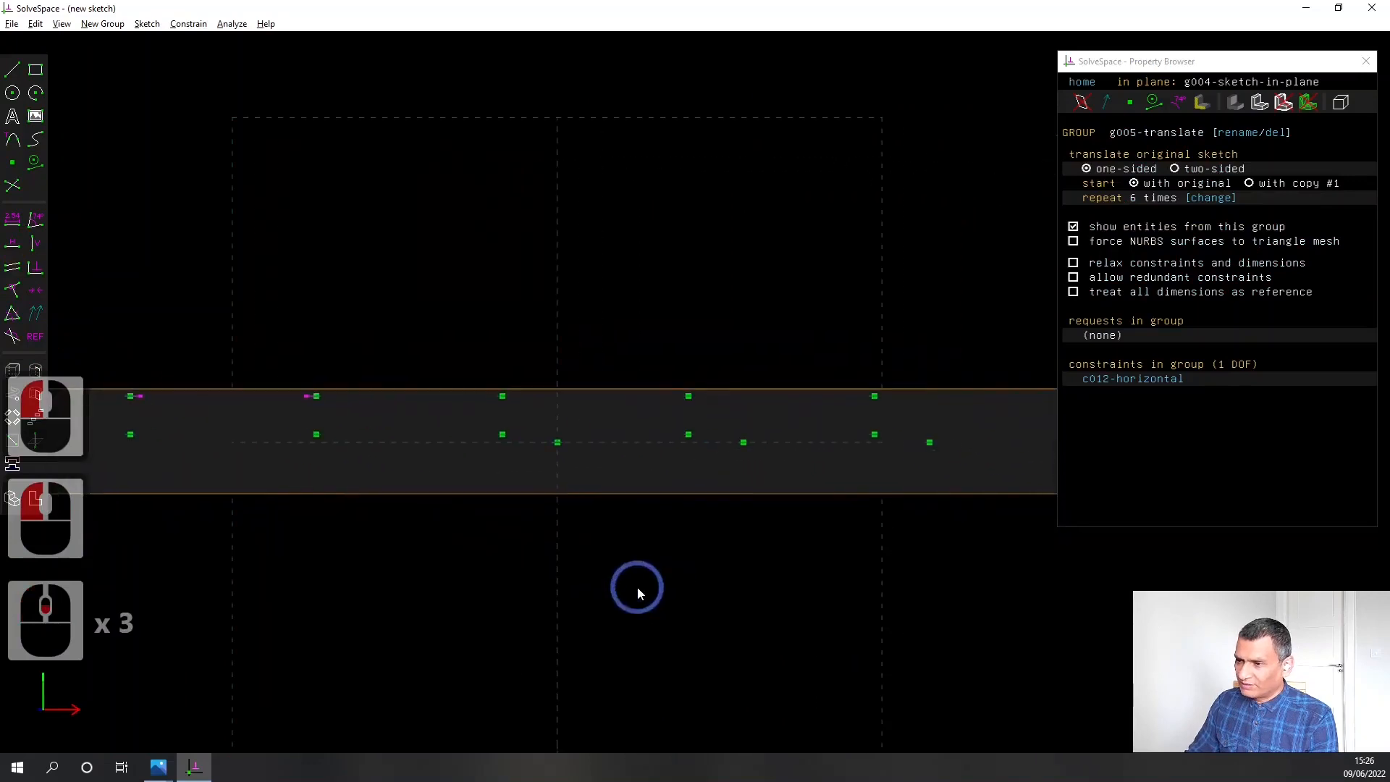
{"action": "scroll", "coordinate": [636, 587], "scroll_direction": "down", "scroll_amount": 1}
{"action": "right_click_drag", "start_coordinate": [852, 622], "coordinate": [671, 582]}
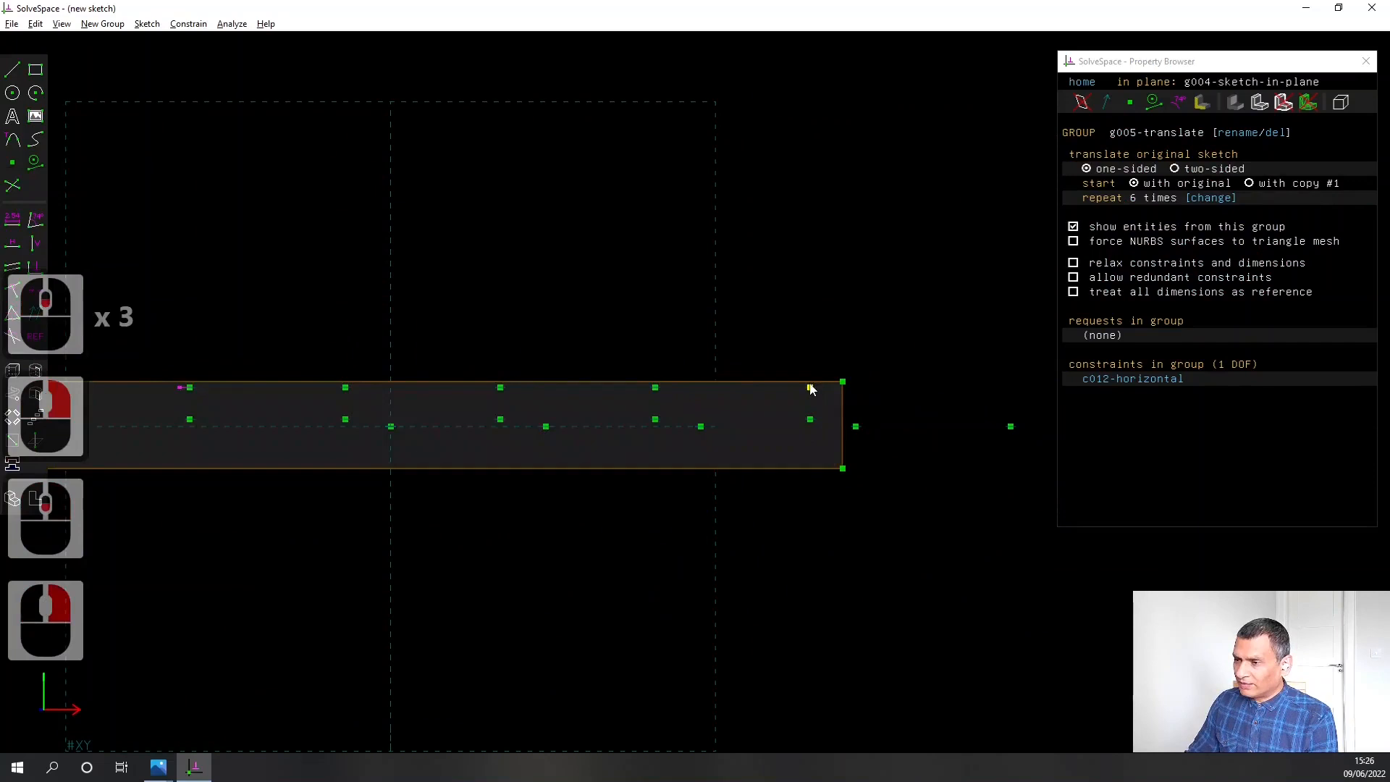
{"action": "left_click_drag", "start_coordinate": [810, 389], "coordinate": [747, 391]}
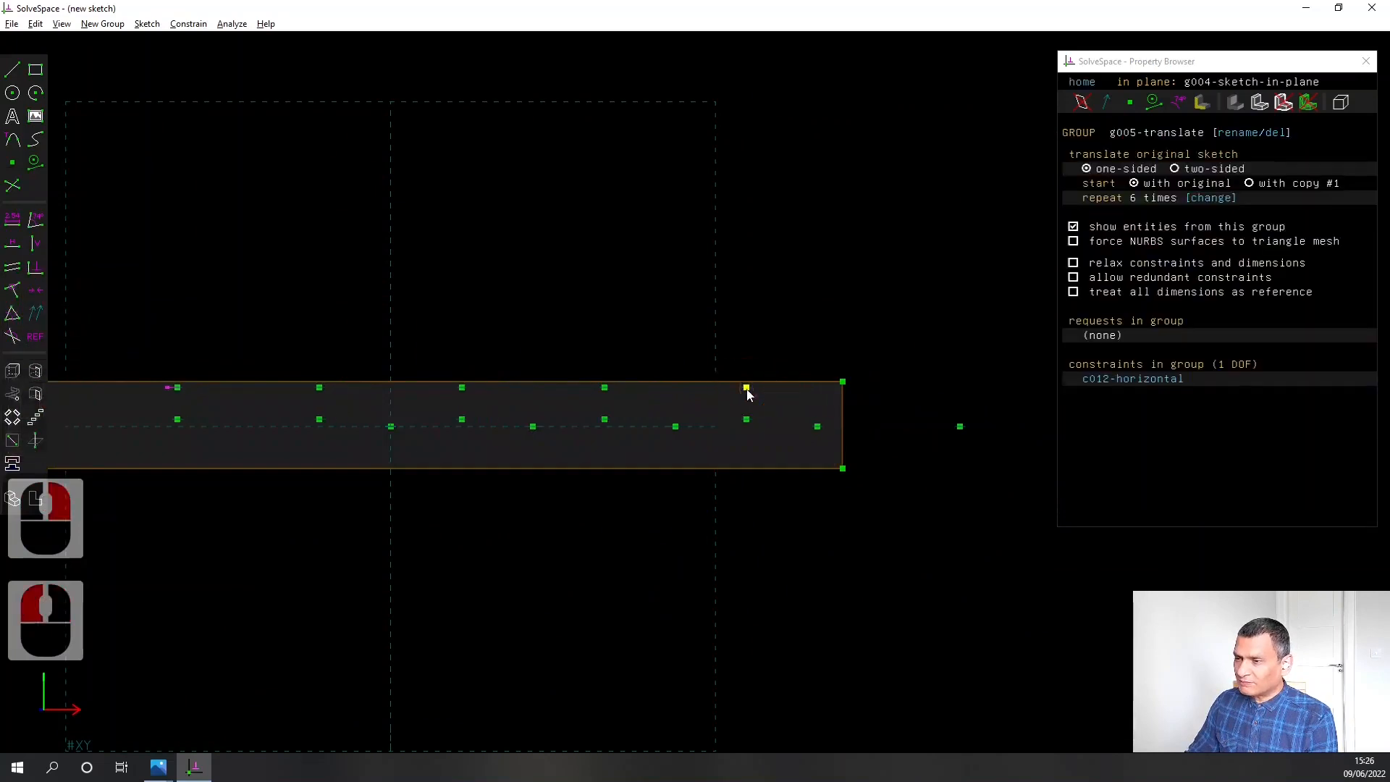
Constrain the last copy's upper circle centre 55.00 mm from the plate's right edge
{"action": "left_click", "coordinate": [747, 389]}
{"action": "left_click", "coordinate": [843, 402]}
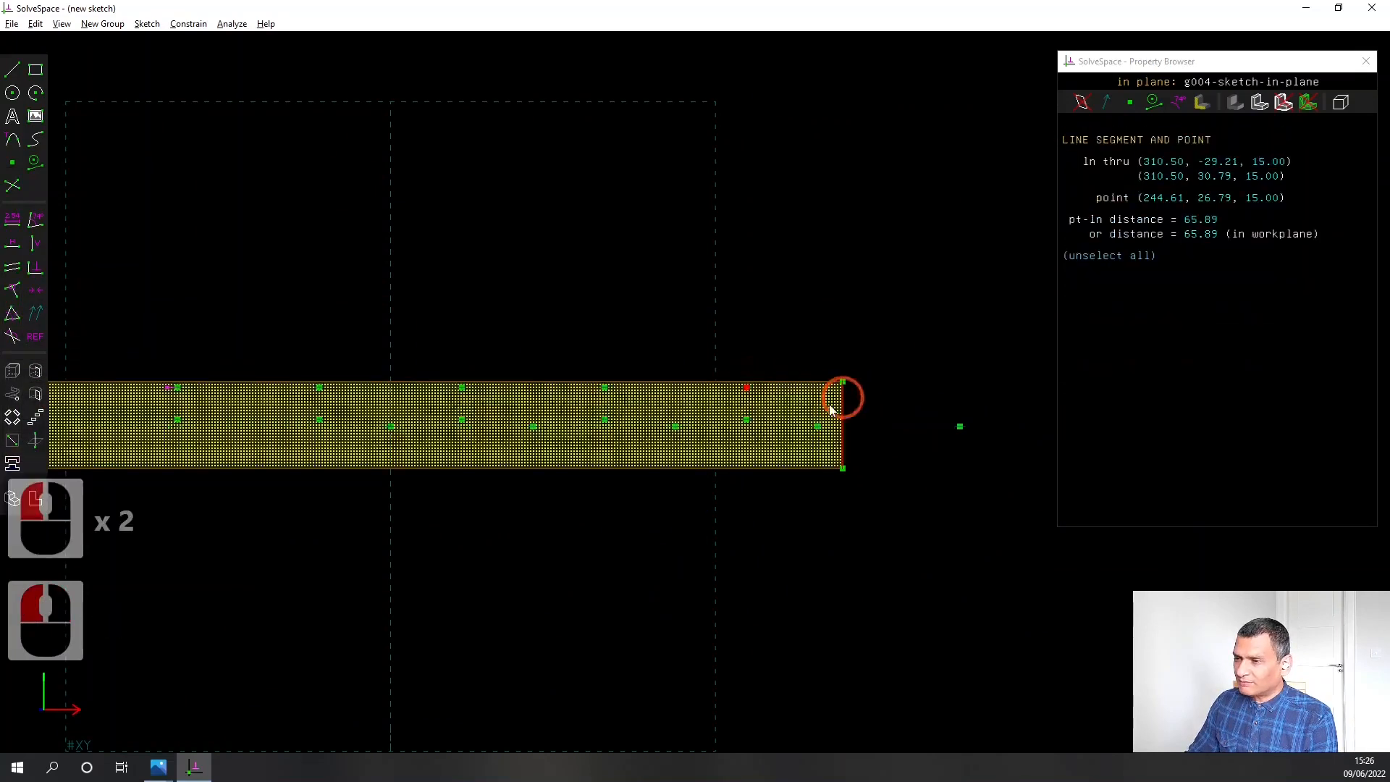
{"action": "left_click", "coordinate": [13, 219]}
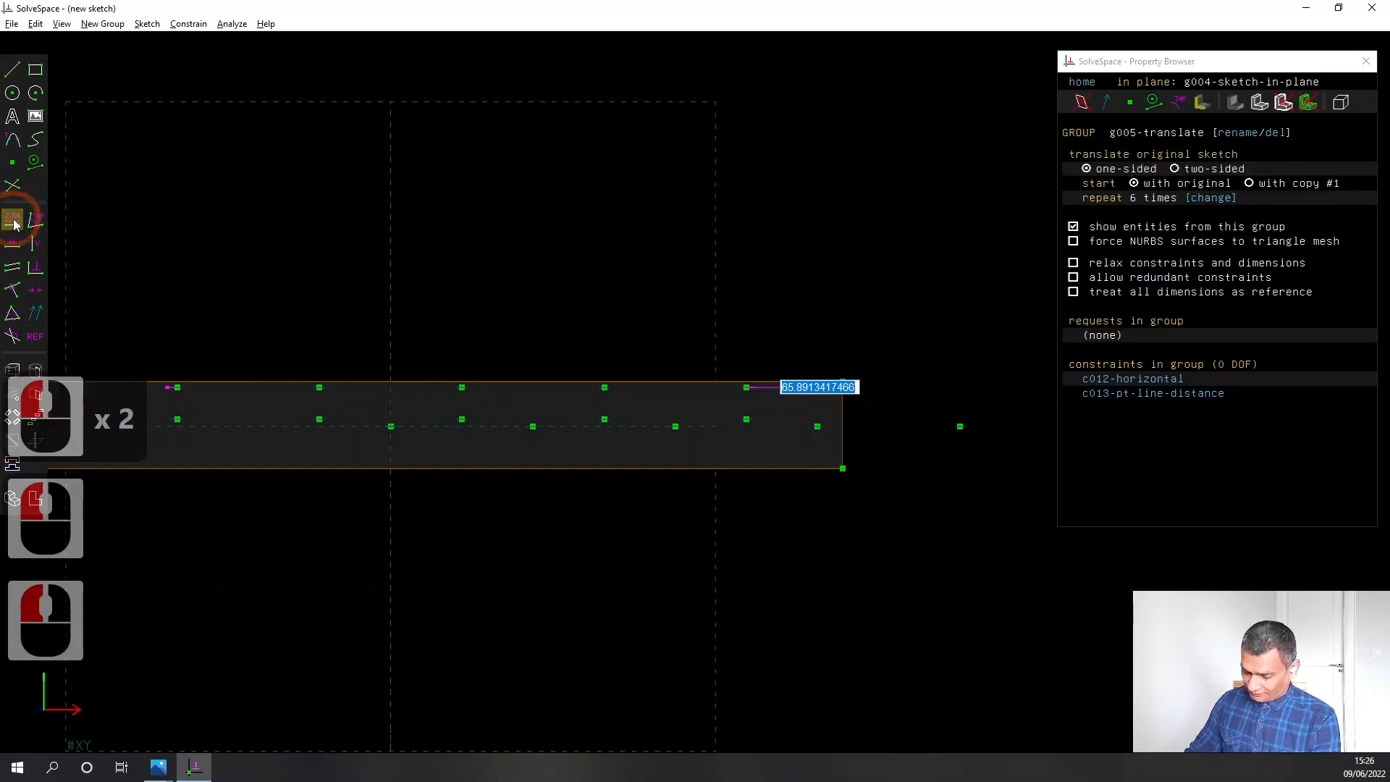
{"action": "type", "text": "55.00"}
{"action": "key", "text": "Return"}
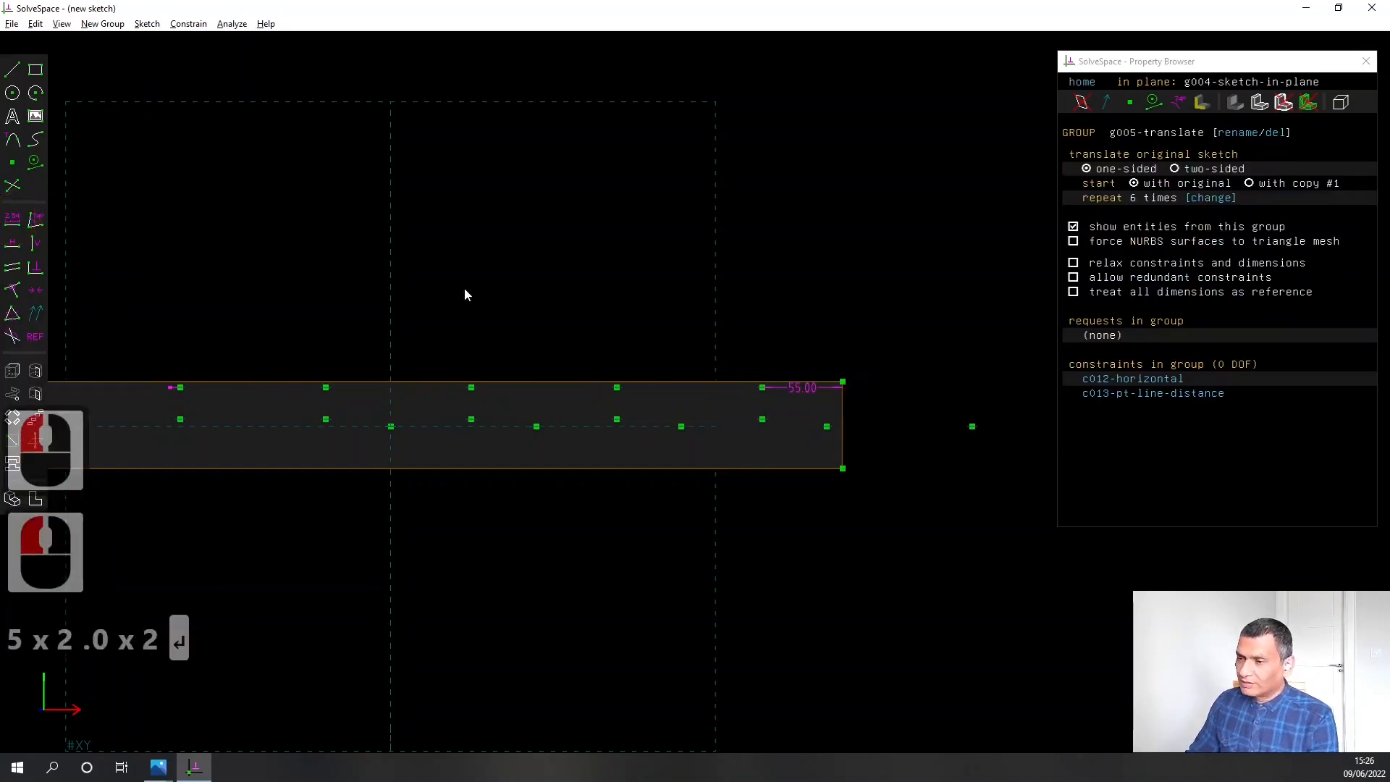
Add a reference distance between the upper centres of two adjacent copies to check their spacing, and delete the dimension
{"action": "left_click", "coordinate": [471, 388]}
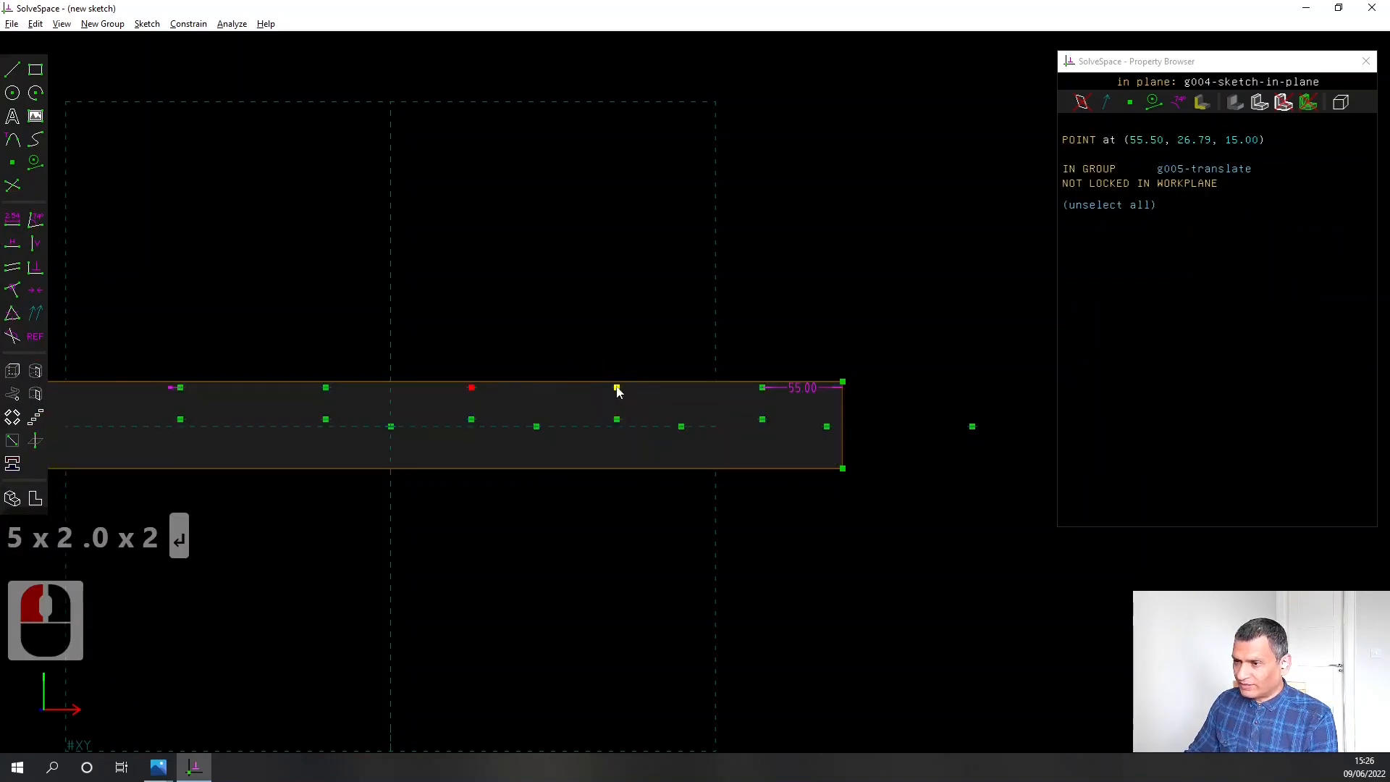
{"action": "left_click", "coordinate": [617, 388]}
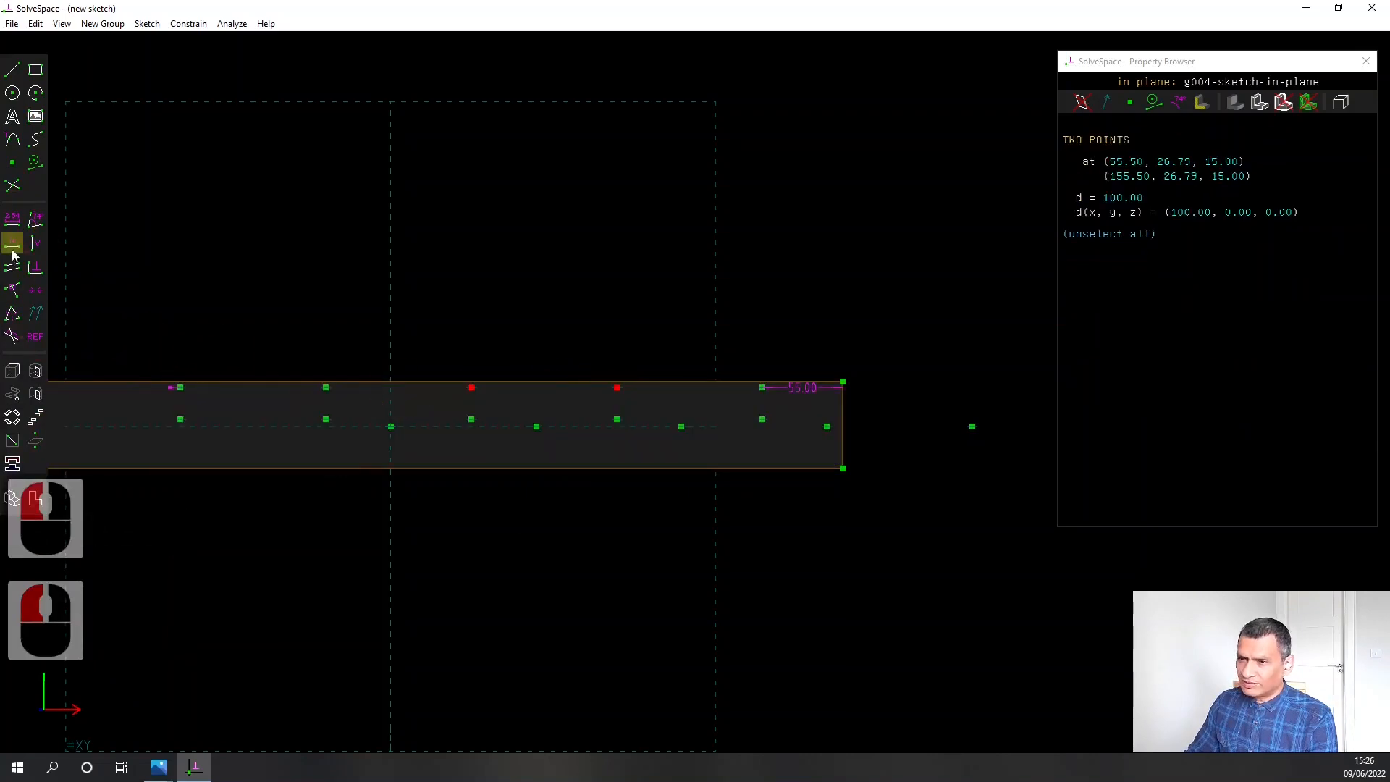
{"action": "left_click", "coordinate": [12, 219]}
{"action": "left_click", "coordinate": [573, 419]}
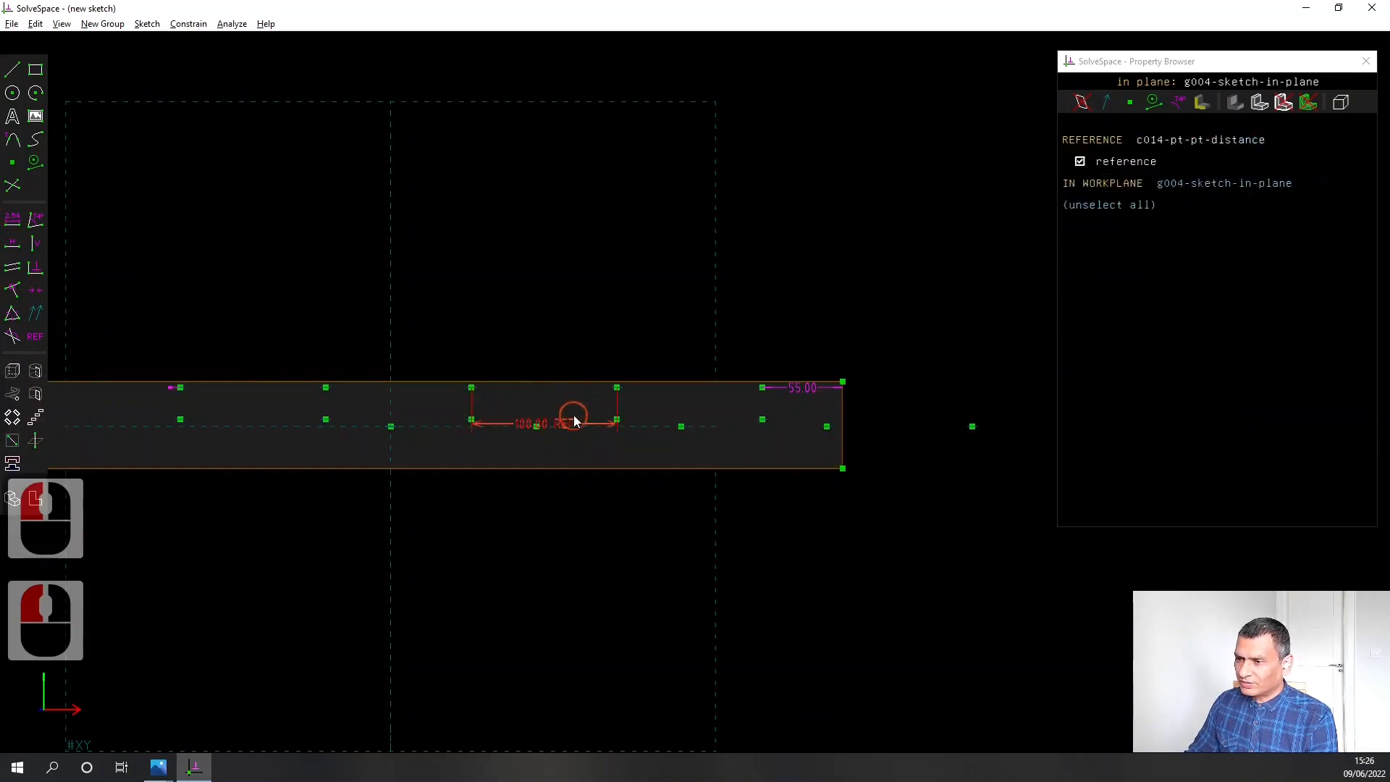
{"action": "left_click_drag", "start_coordinate": [573, 420], "coordinate": [574, 285]}
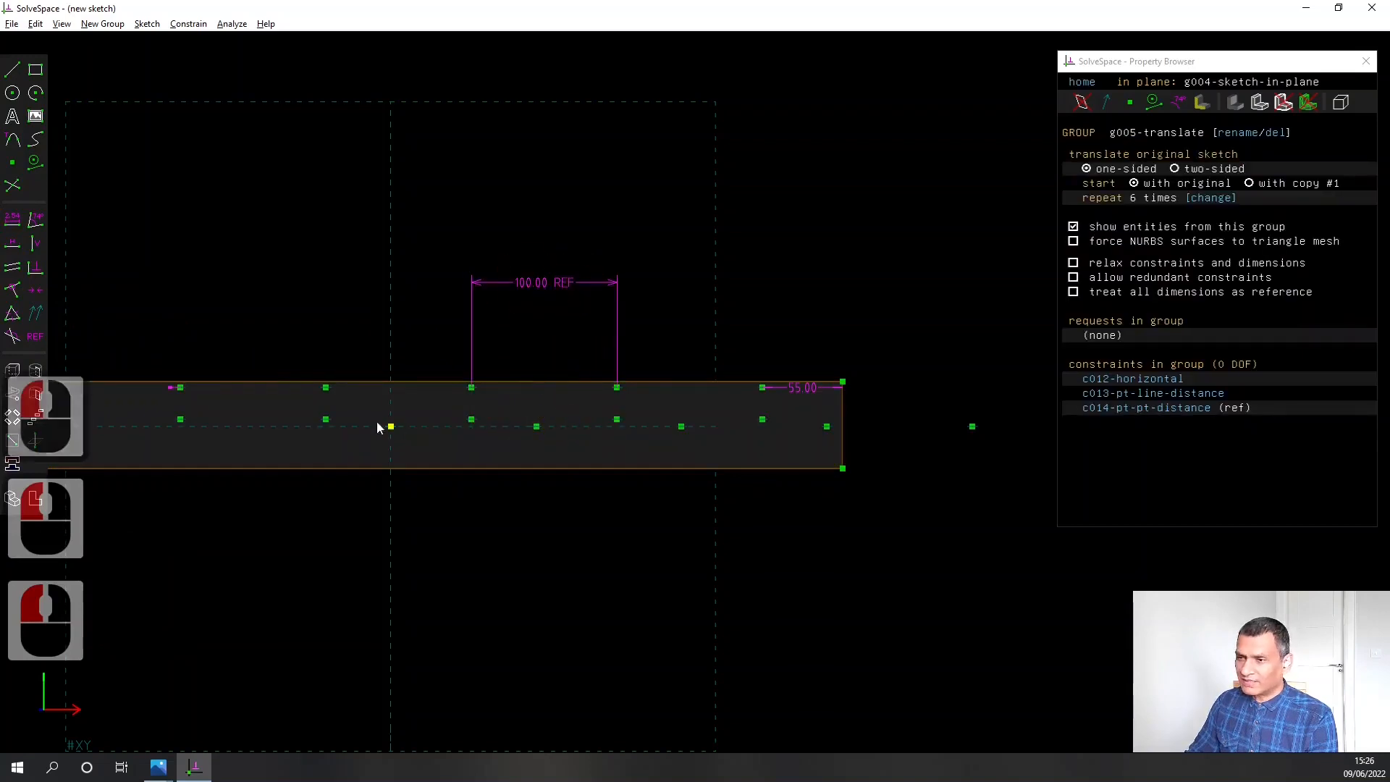
{"action": "left_click", "coordinate": [537, 283]}
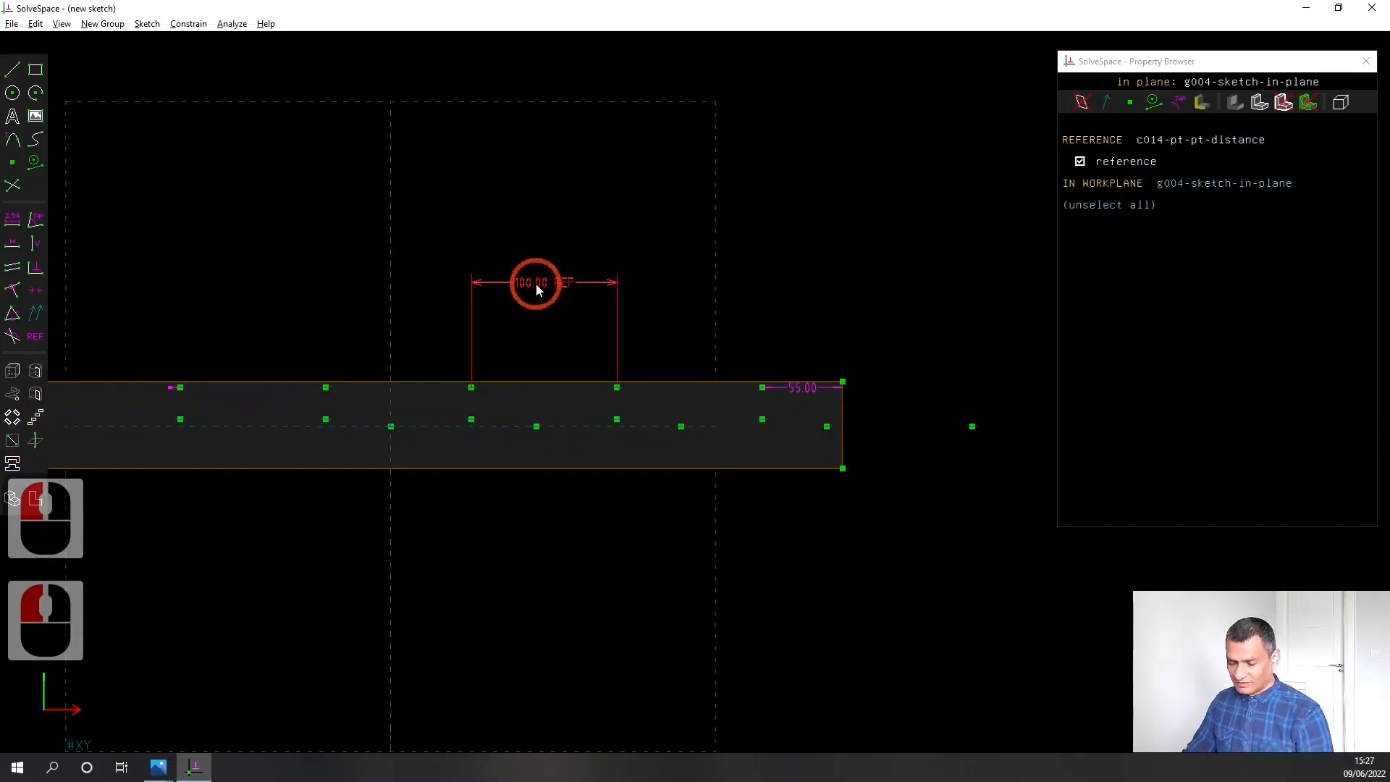
{"action": "key", "text": "Delete"}
Extrude the repeated circles in a new group and set its solid model to difference
{"action": "scroll", "coordinate": [525, 500], "scroll_direction": "down", "scroll_amount": 2}
{"action": "scroll", "coordinate": [525, 499], "scroll_direction": "down", "scroll_amount": 1}
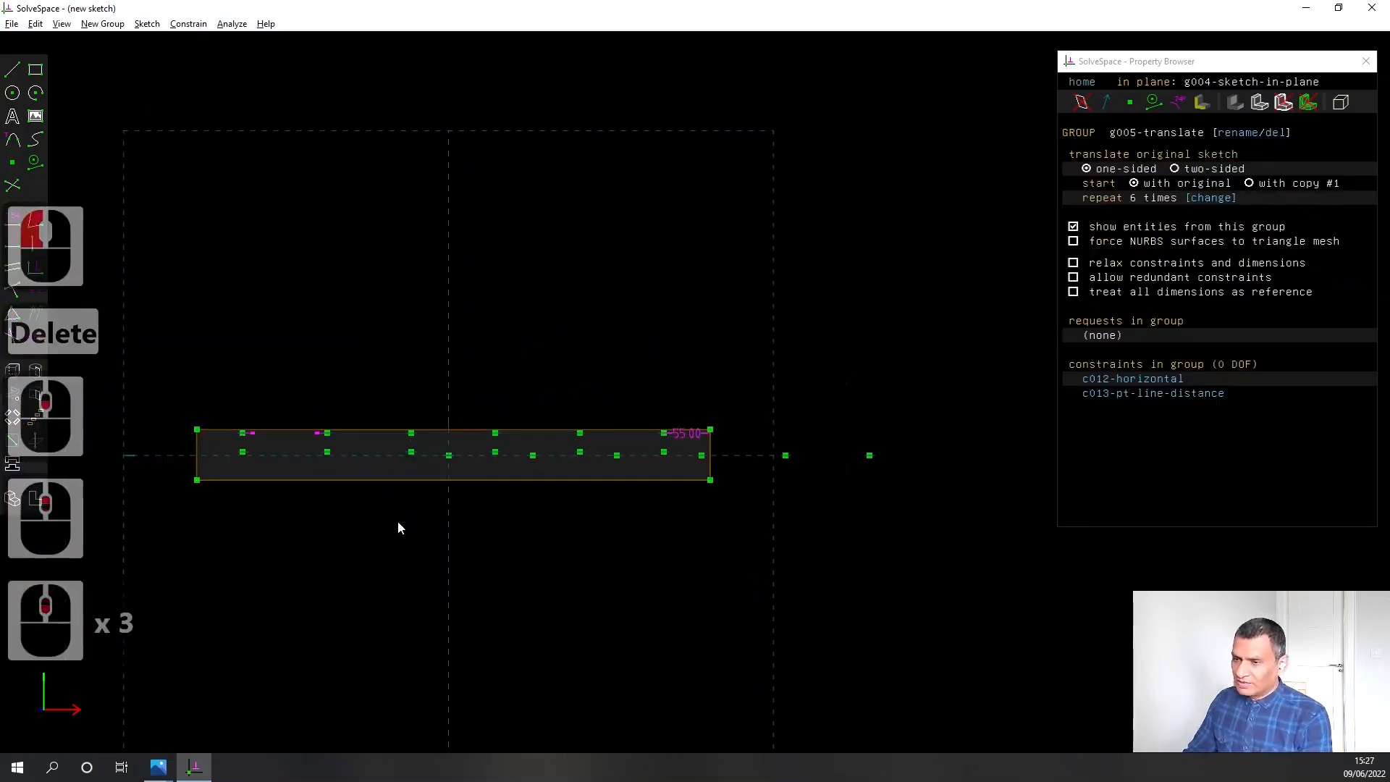
{"action": "right_click_drag", "start_coordinate": [397, 520], "coordinate": [481, 423]}
{"action": "middle_click_drag", "start_coordinate": [396, 445], "coordinate": [475, 495]}
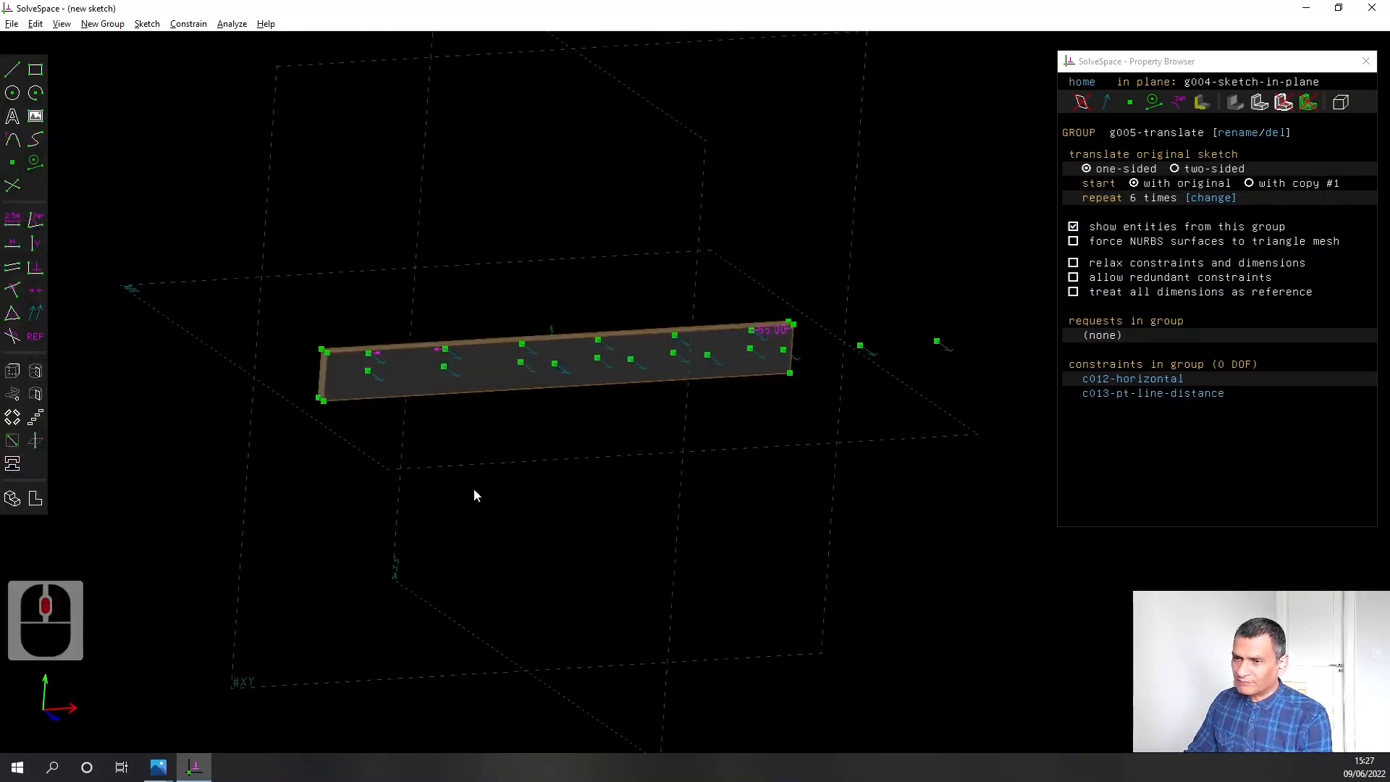
{"action": "left_click", "coordinate": [12, 371]}
{"action": "scroll", "coordinate": [483, 484], "scroll_direction": "up", "scroll_amount": 3}
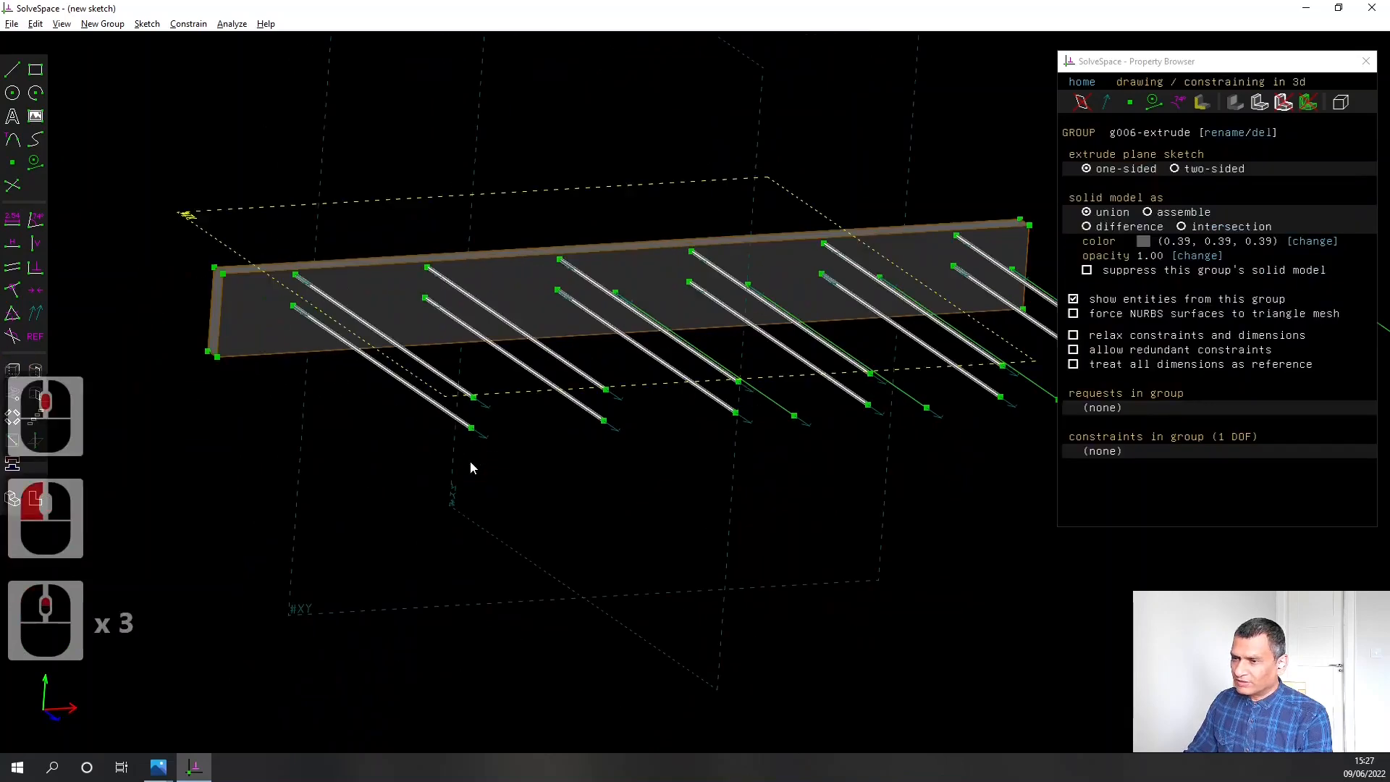
{"action": "middle_click_drag", "start_coordinate": [355, 464], "coordinate": [456, 490]}
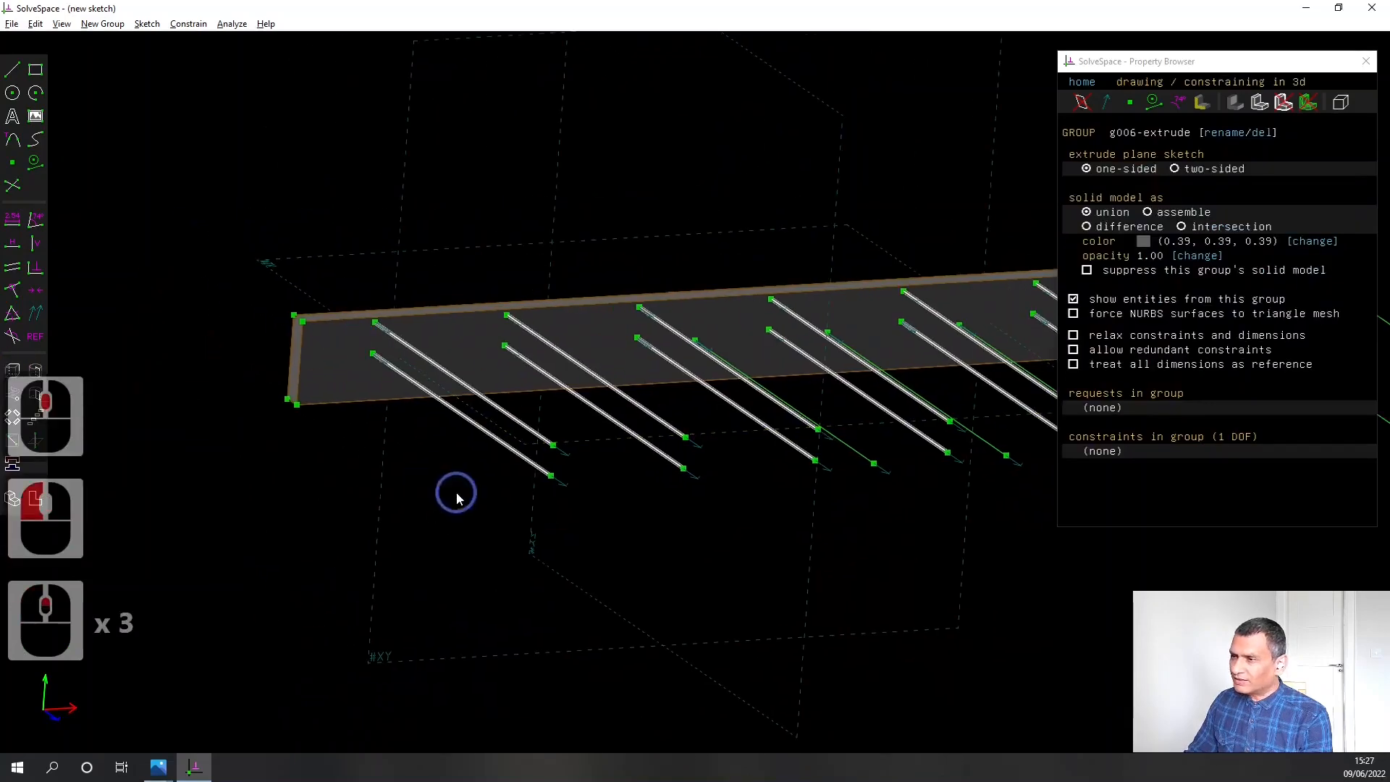
{"action": "left_click", "coordinate": [1085, 226]}
Constrain the depth of the hole cut to 10.00 mm and place the dimension label above the plate
{"action": "left_click", "coordinate": [297, 268]}
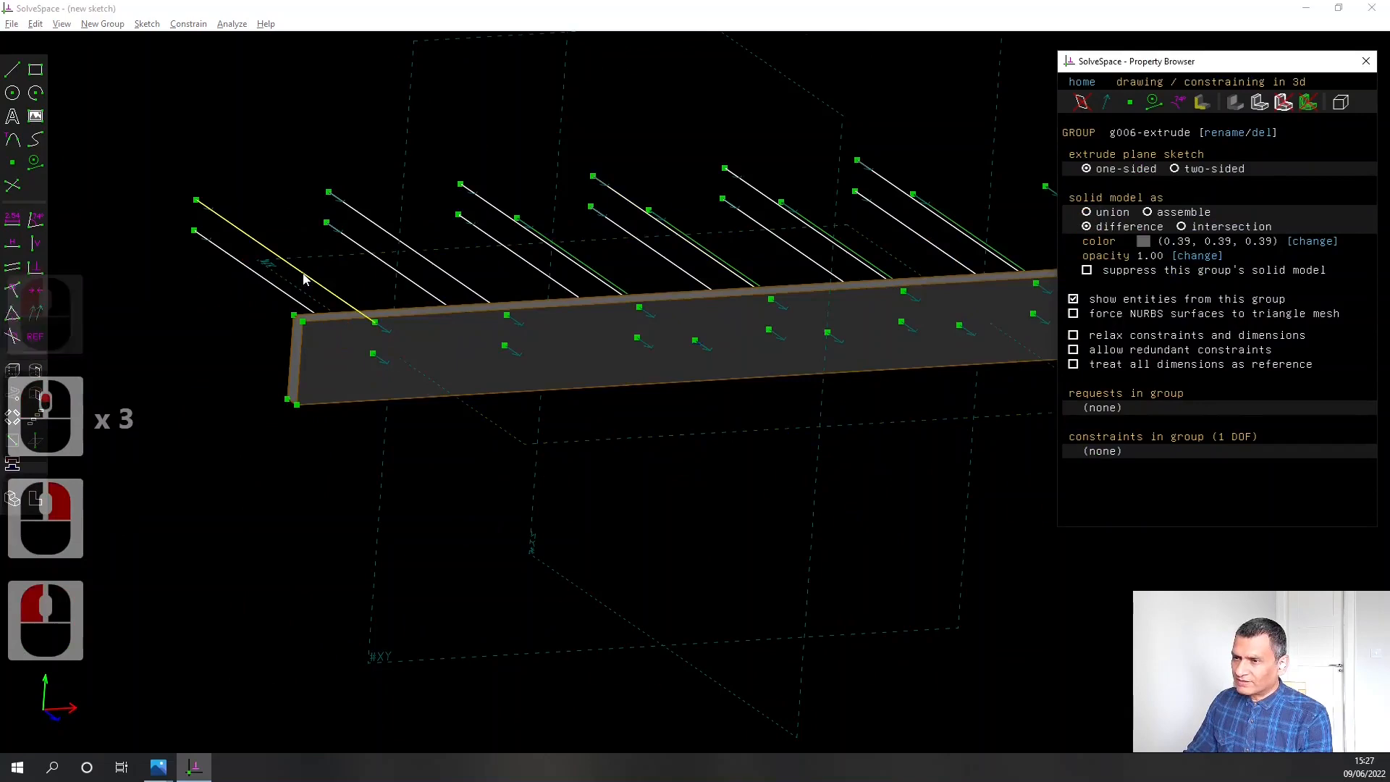
{"action": "left_click", "coordinate": [10, 227]}
{"action": "type", "text": "10.00"}
{"action": "key", "text": "Return"}
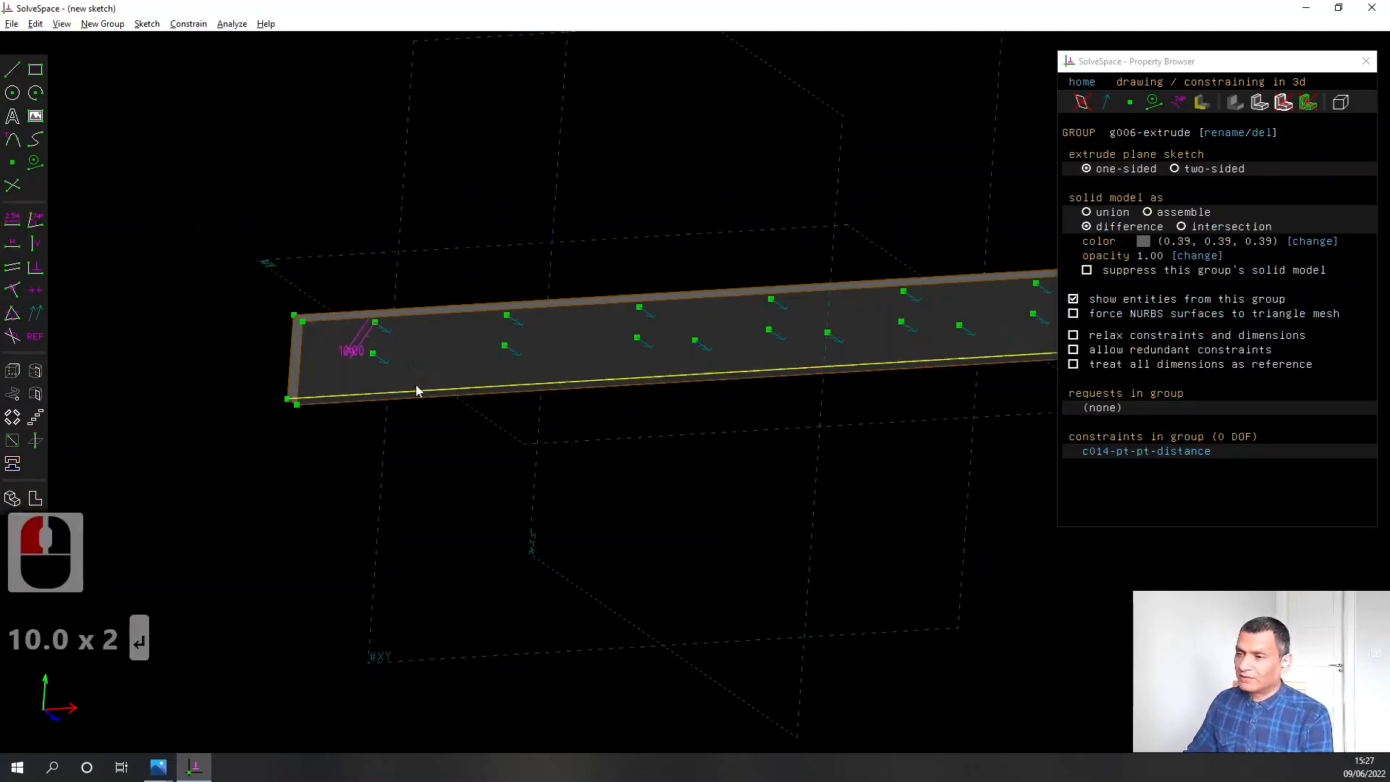
{"action": "middle_click_drag", "start_coordinate": [416, 391], "coordinate": [261, 395]}
{"action": "left_click_drag", "start_coordinate": [354, 356], "coordinate": [333, 283]}
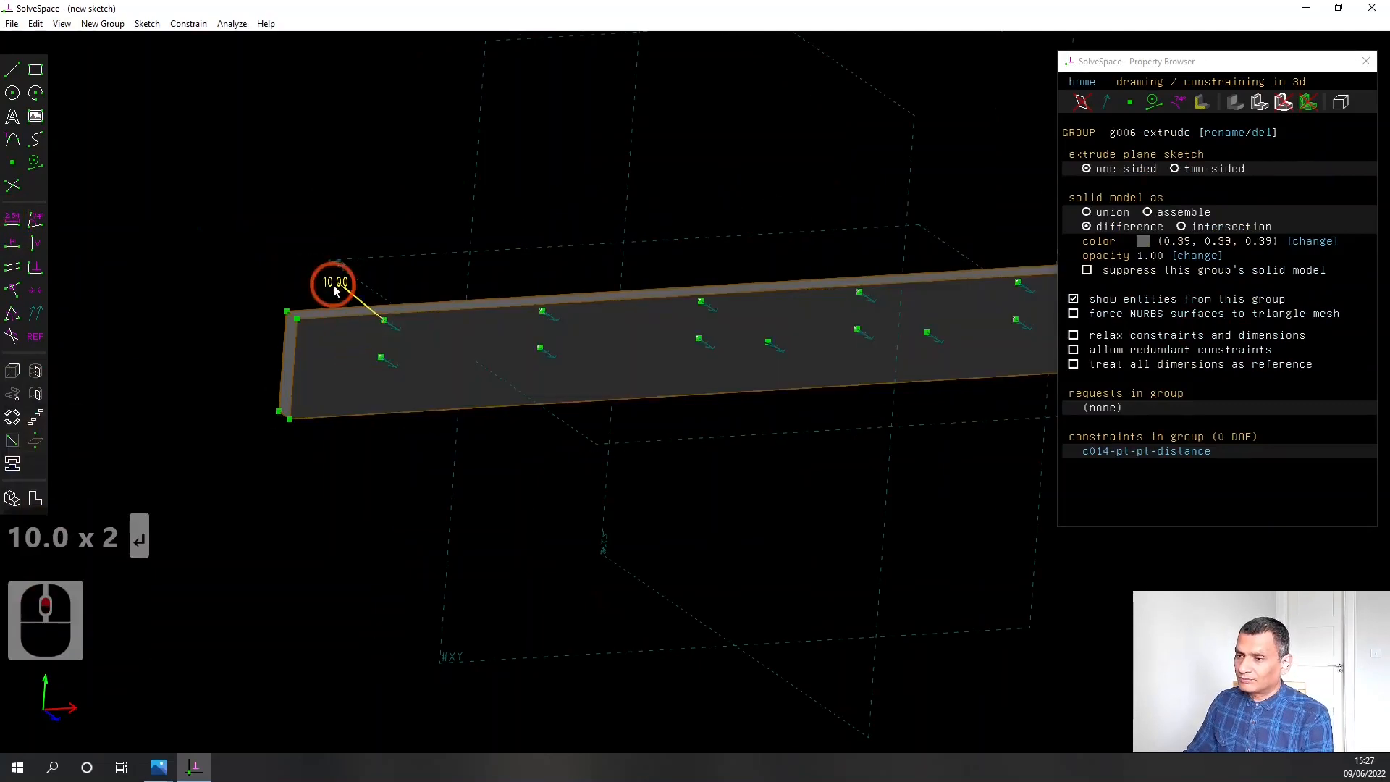
{"action": "scroll", "coordinate": [261, 460], "scroll_direction": "up", "scroll_amount": 1}
{"action": "middle_click_drag", "start_coordinate": [296, 460], "coordinate": [383, 482]}
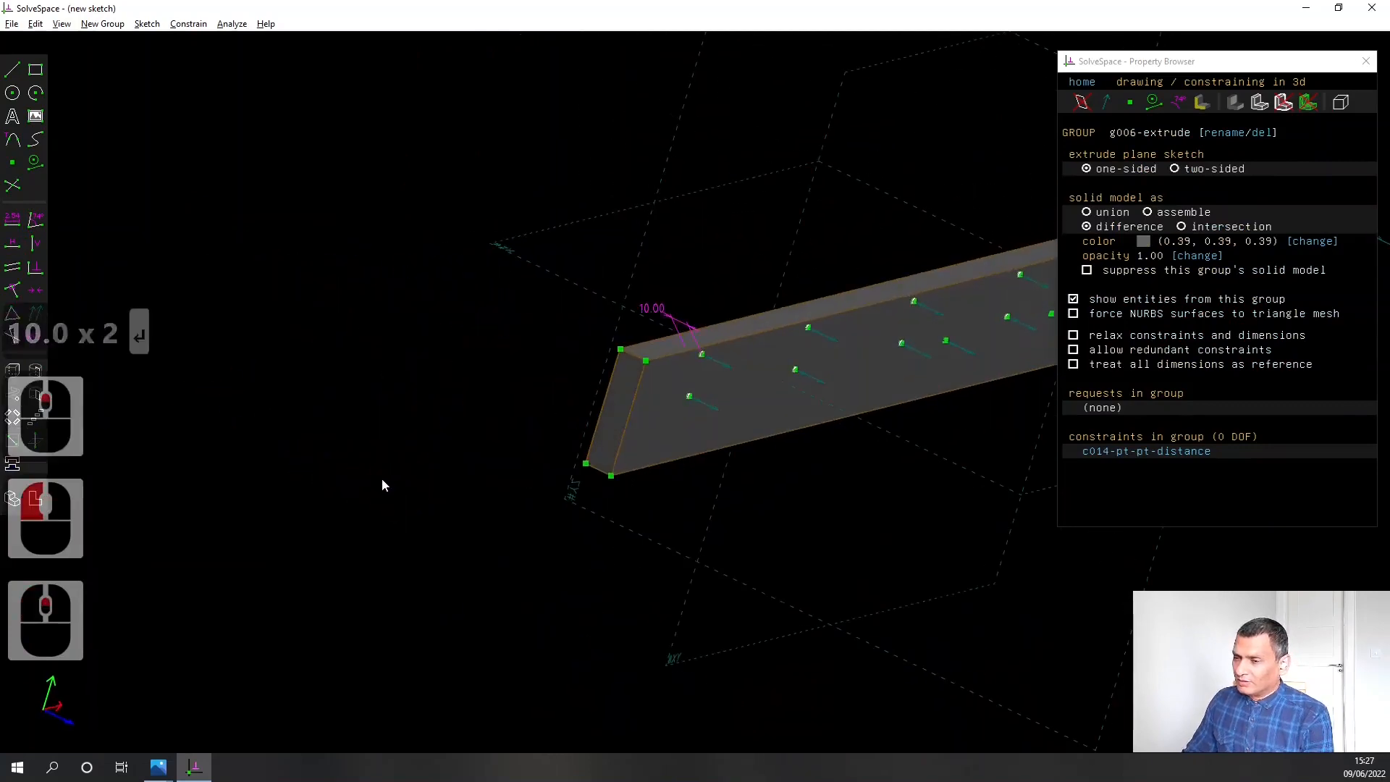
Save the model as YaxixSidePlate600.slvs in the CNCRouter folder, replacing the existing file
{"action": "left_click", "coordinate": [11, 24]}
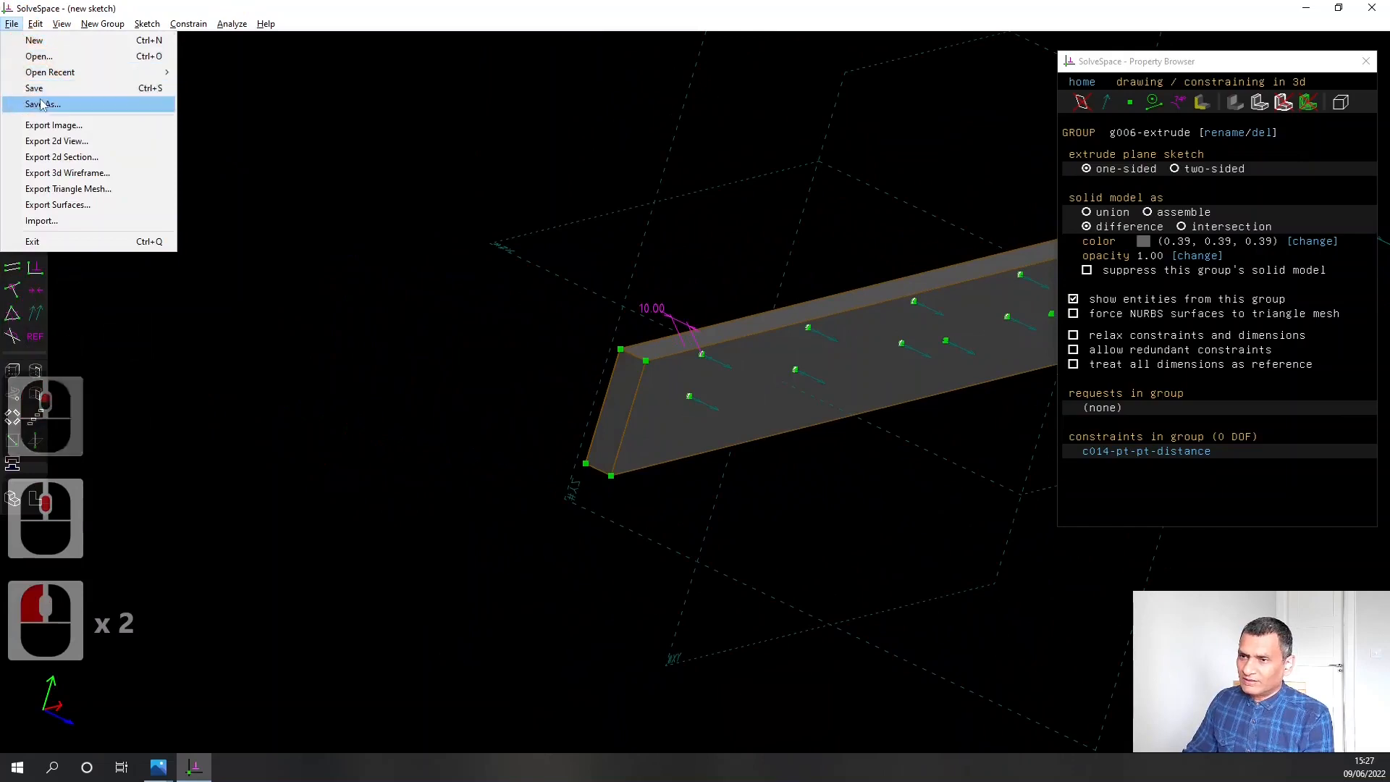
{"action": "left_click", "coordinate": [565, 405]}
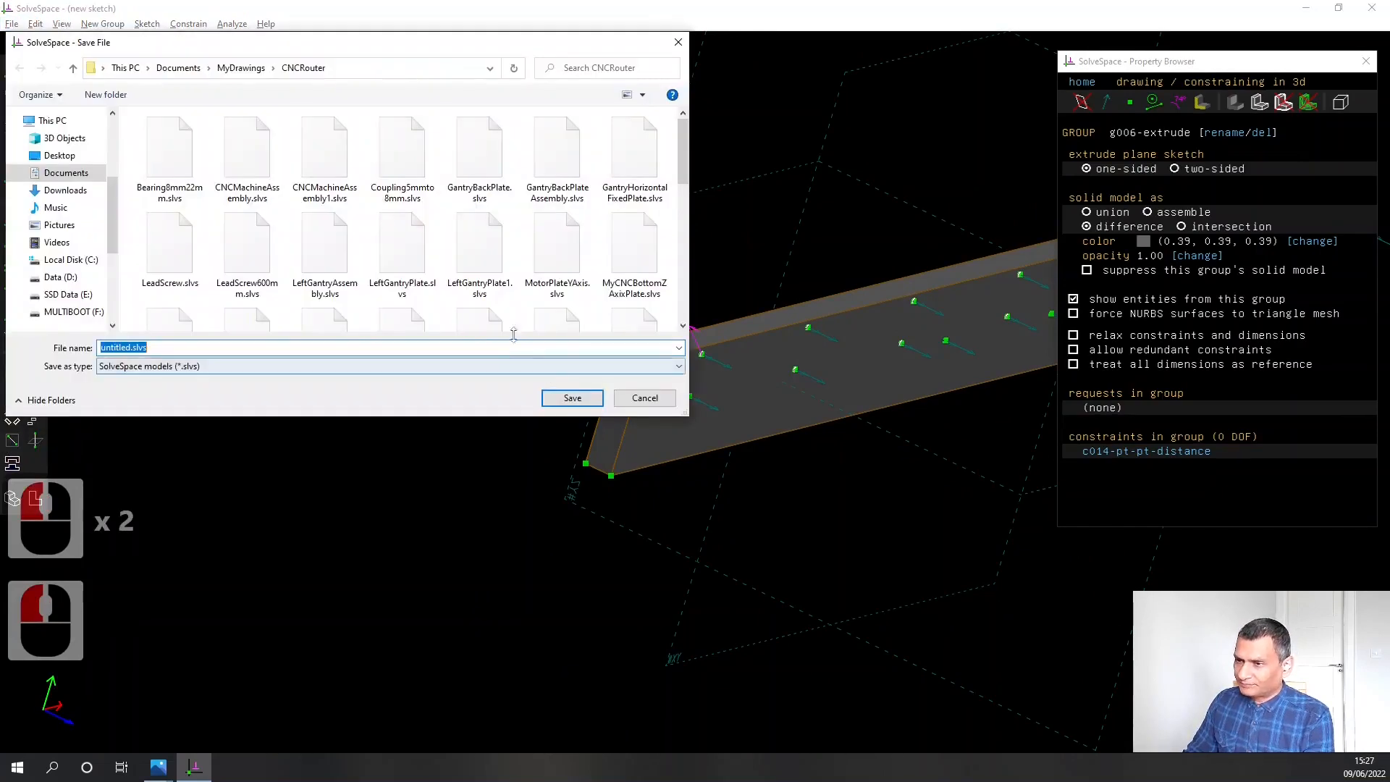
{"action": "scroll", "coordinate": [401, 265], "scroll_direction": "down", "scroll_amount": 1}
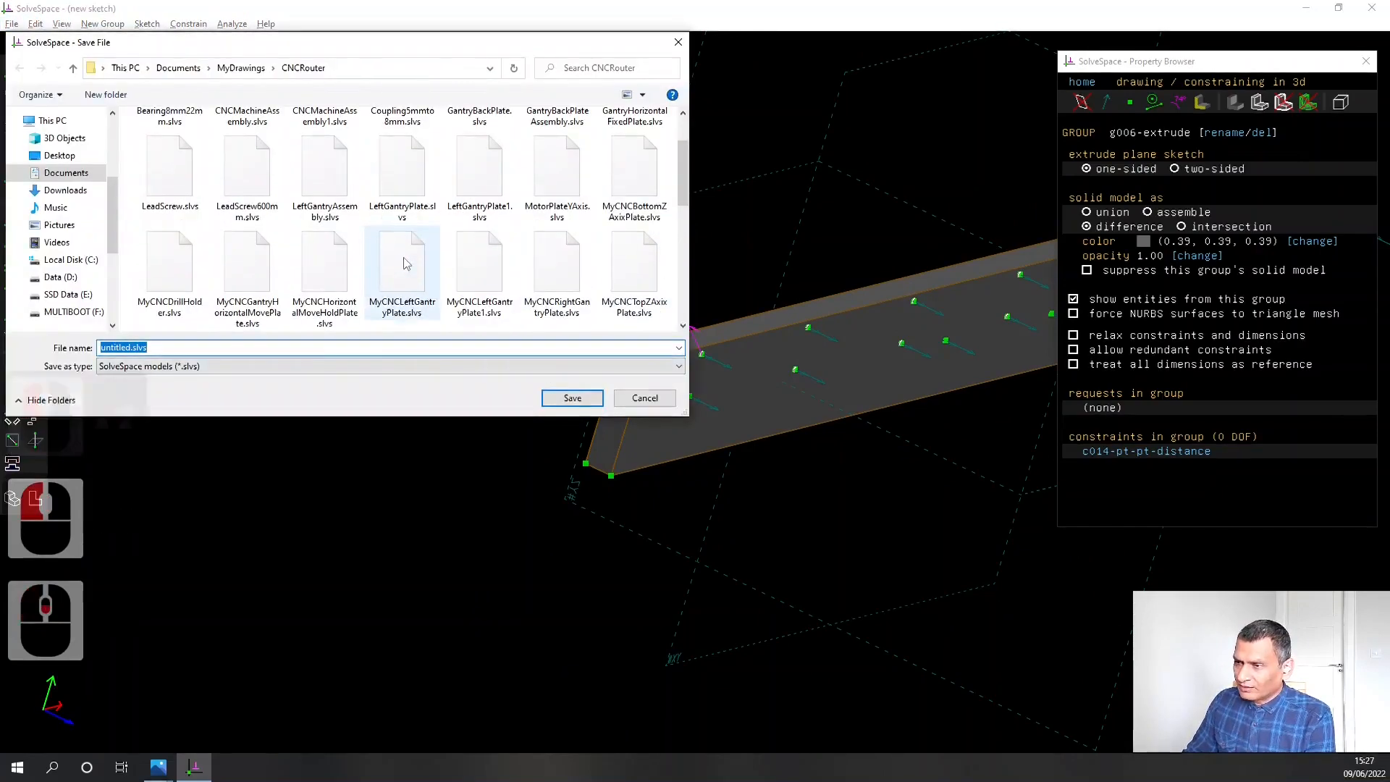
{"action": "scroll", "coordinate": [404, 264], "scroll_direction": "down", "scroll_amount": 4}
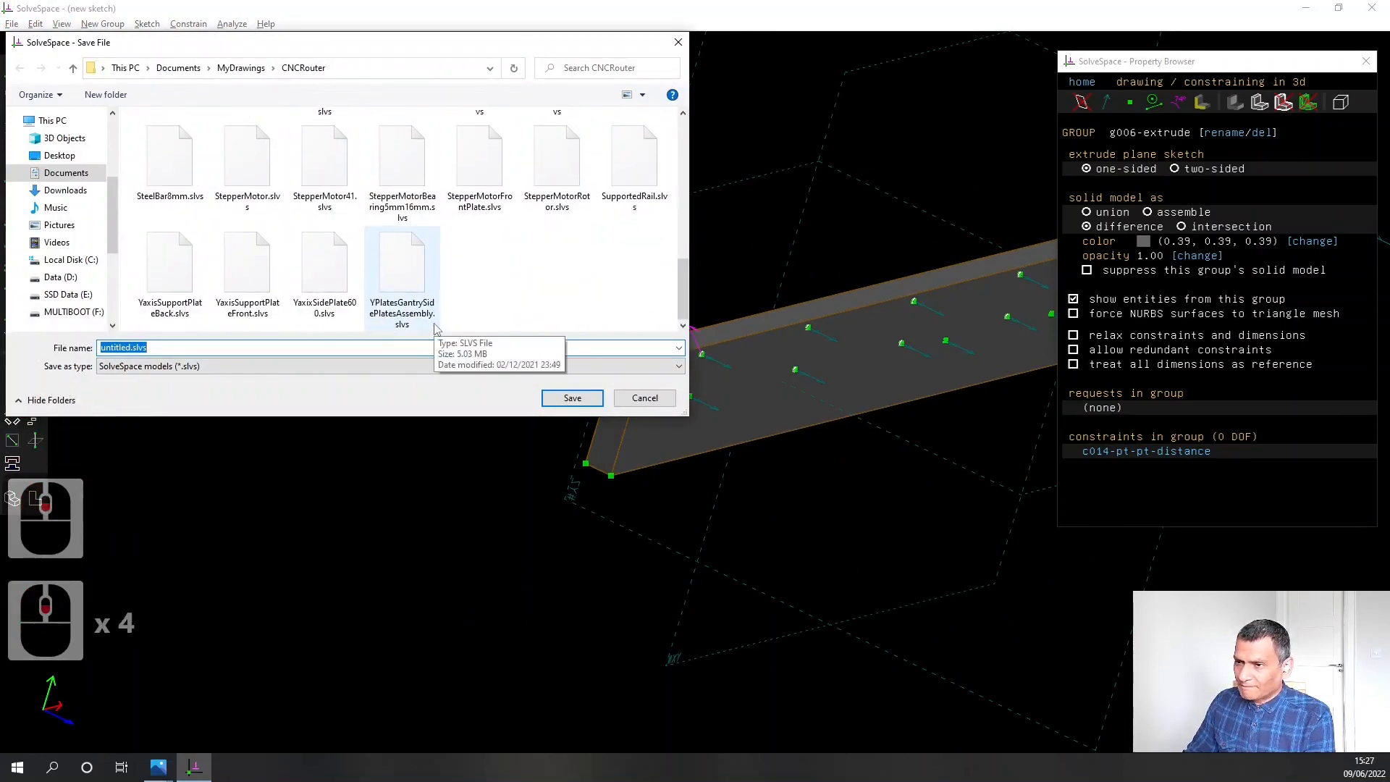
{"action": "left_click", "coordinate": [326, 268]}
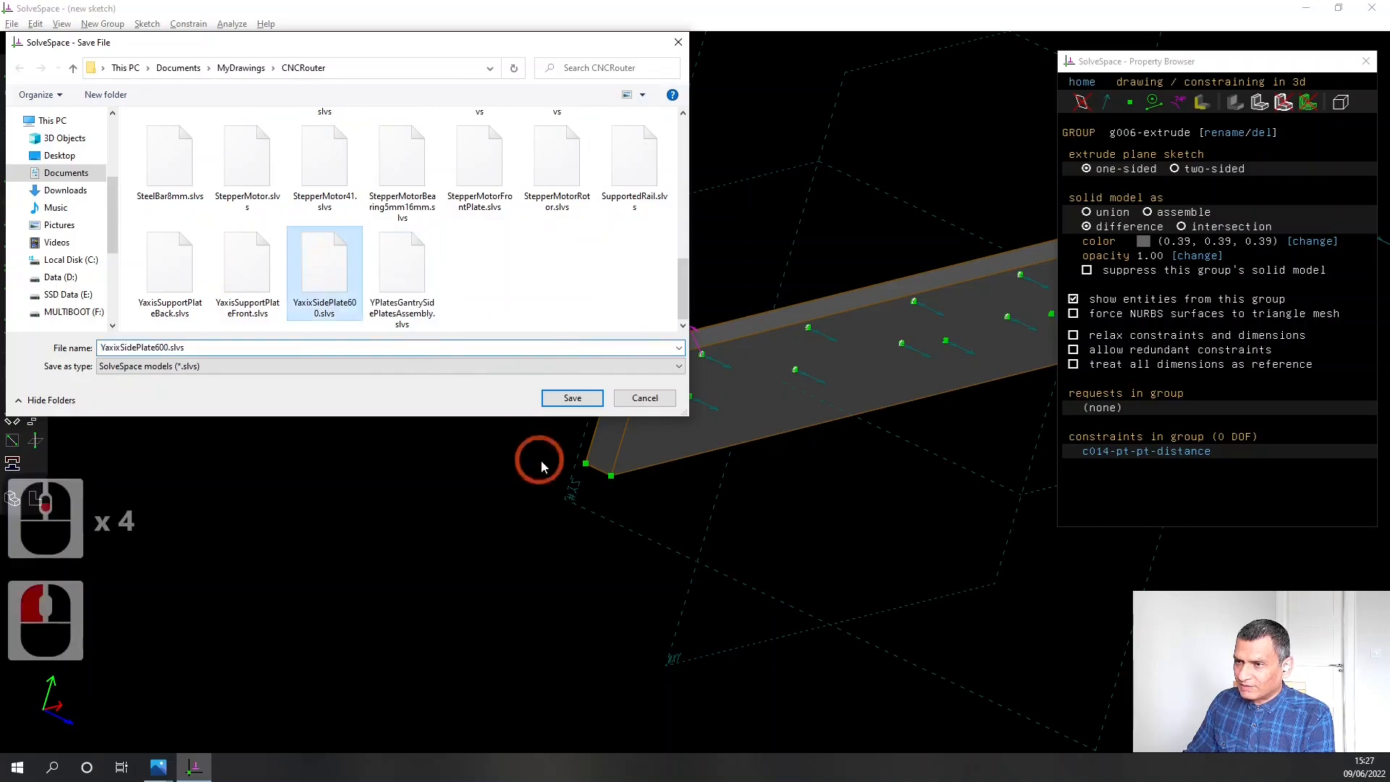
{"action": "left_click", "coordinate": [571, 400]}
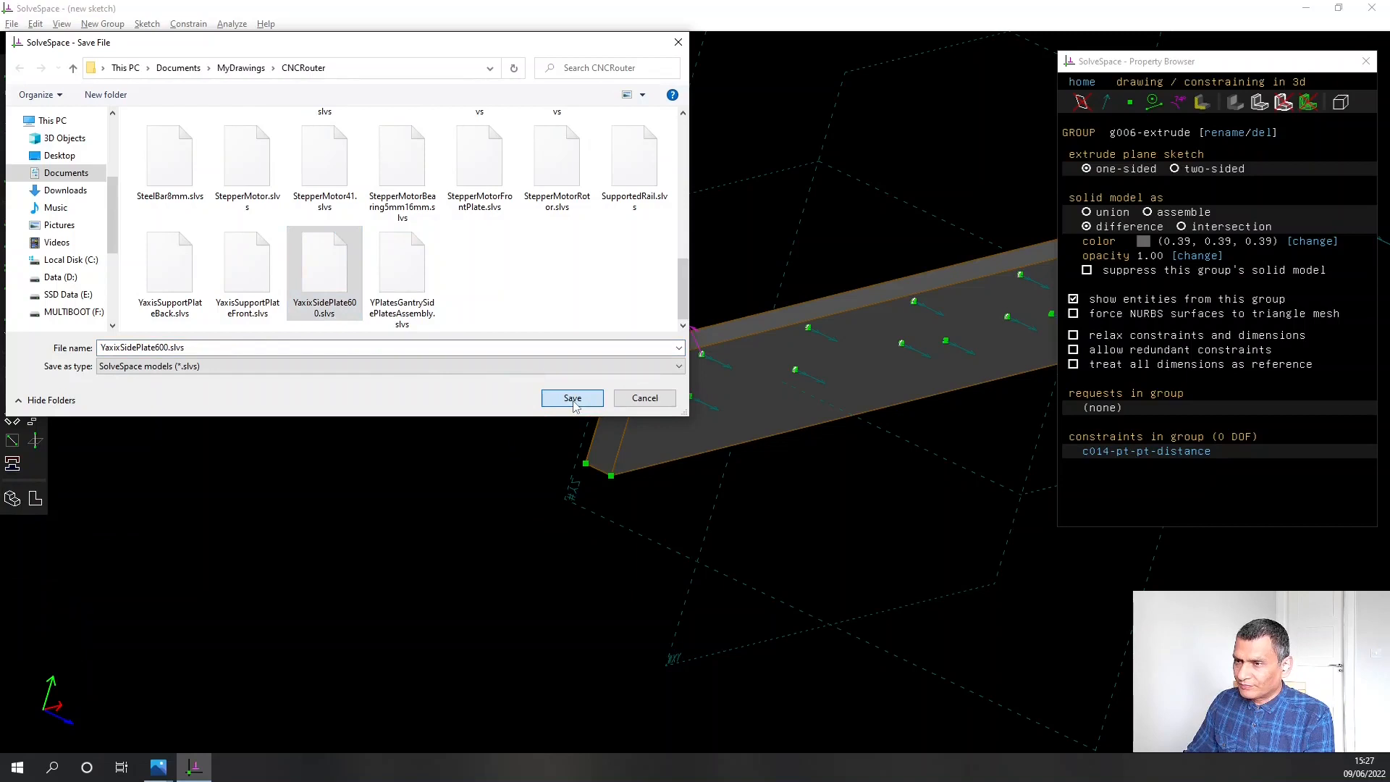
{"action": "left_click", "coordinate": [573, 399]}
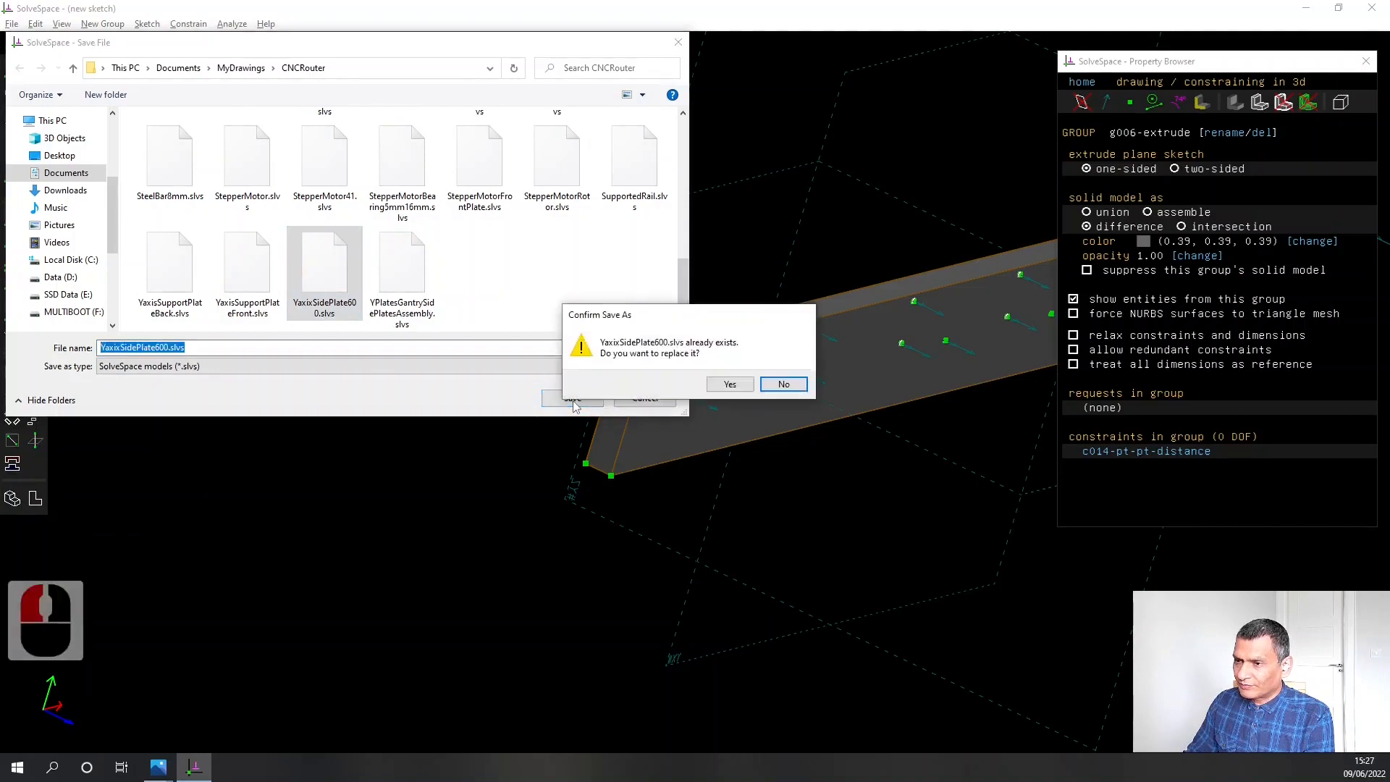
{"action": "left_click", "coordinate": [727, 383]}
{"action": "scroll", "coordinate": [927, 509], "scroll_direction": "down", "scroll_amount": 3}
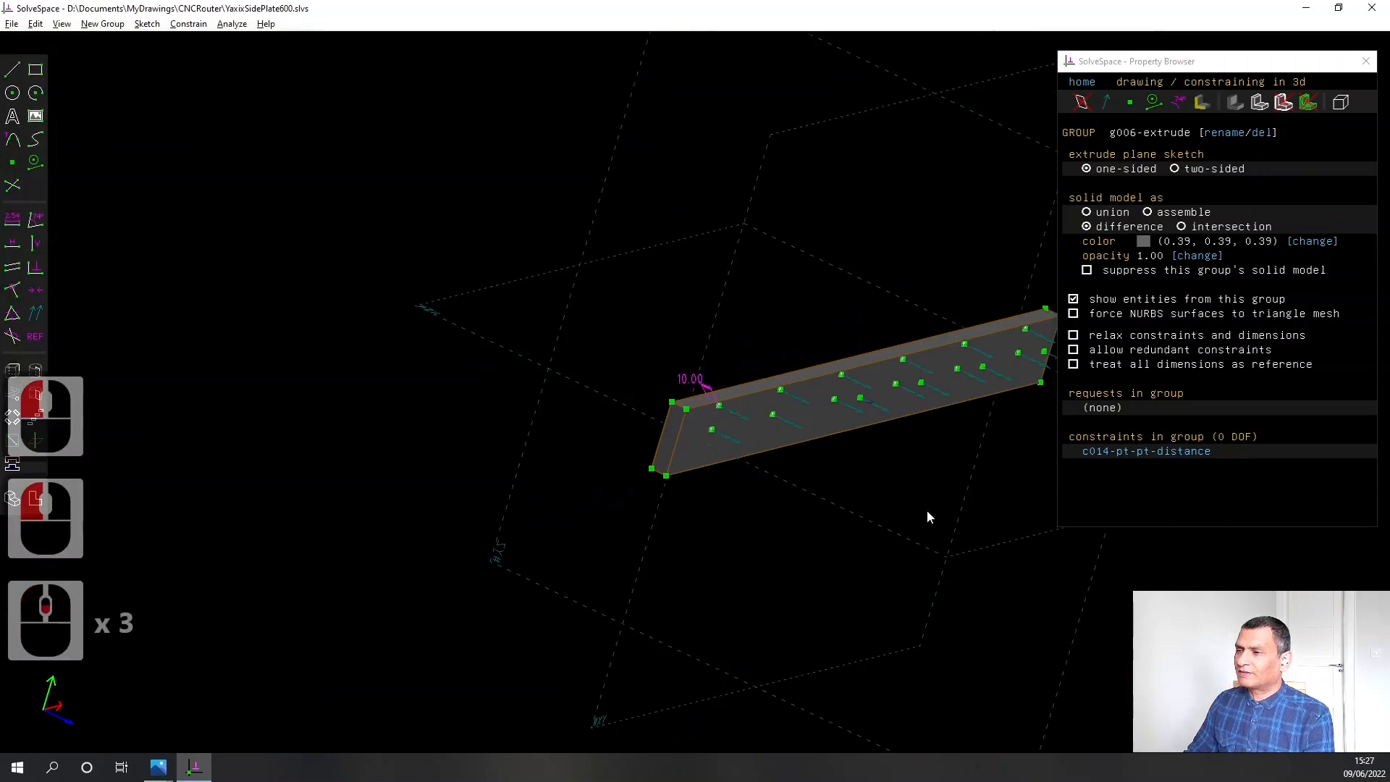
{"action": "left_click", "coordinate": [452, 228]}
Start a new sketch, consult the router frame drawing FW51S07HMVJDDMG4.png in Photos, and return to SolveSpace
{"action": "left_click", "coordinate": [12, 24]}
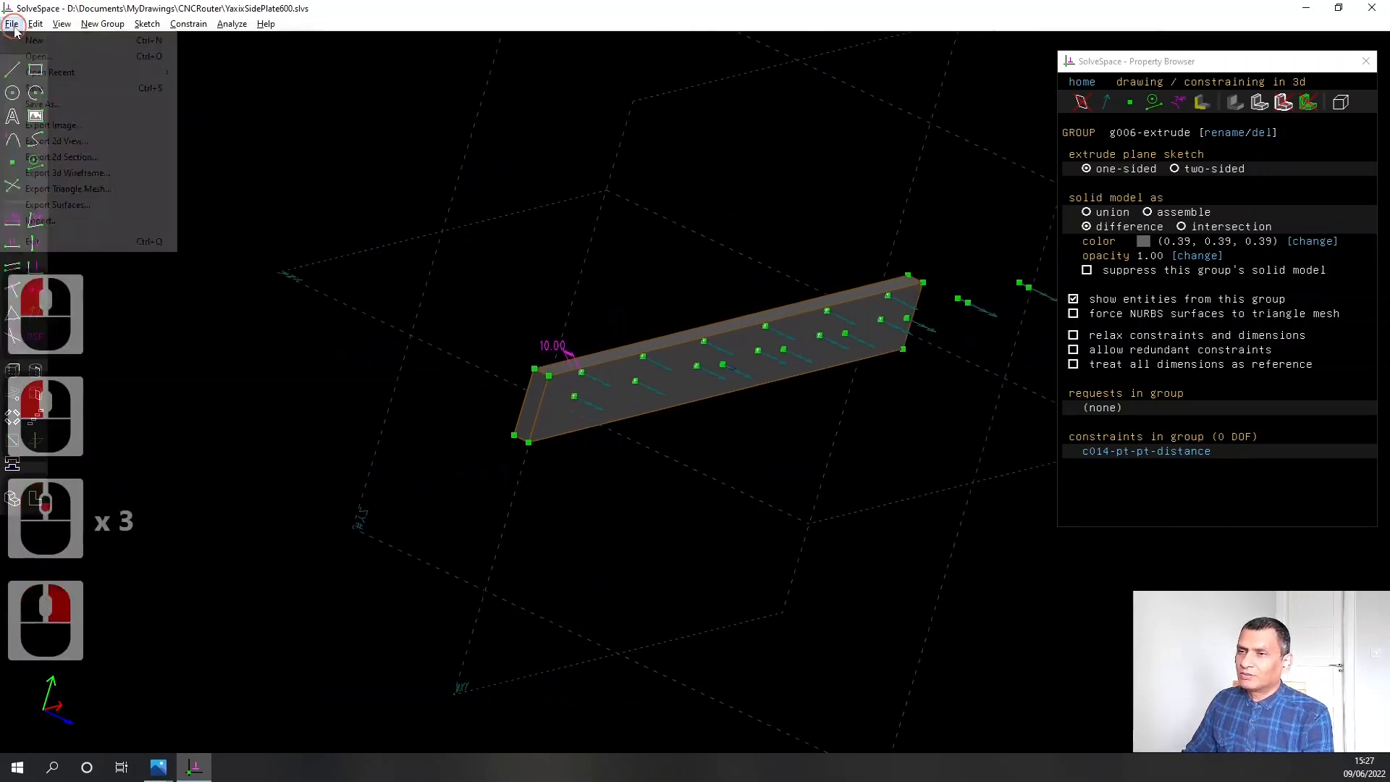
{"action": "left_click", "coordinate": [23, 41]}
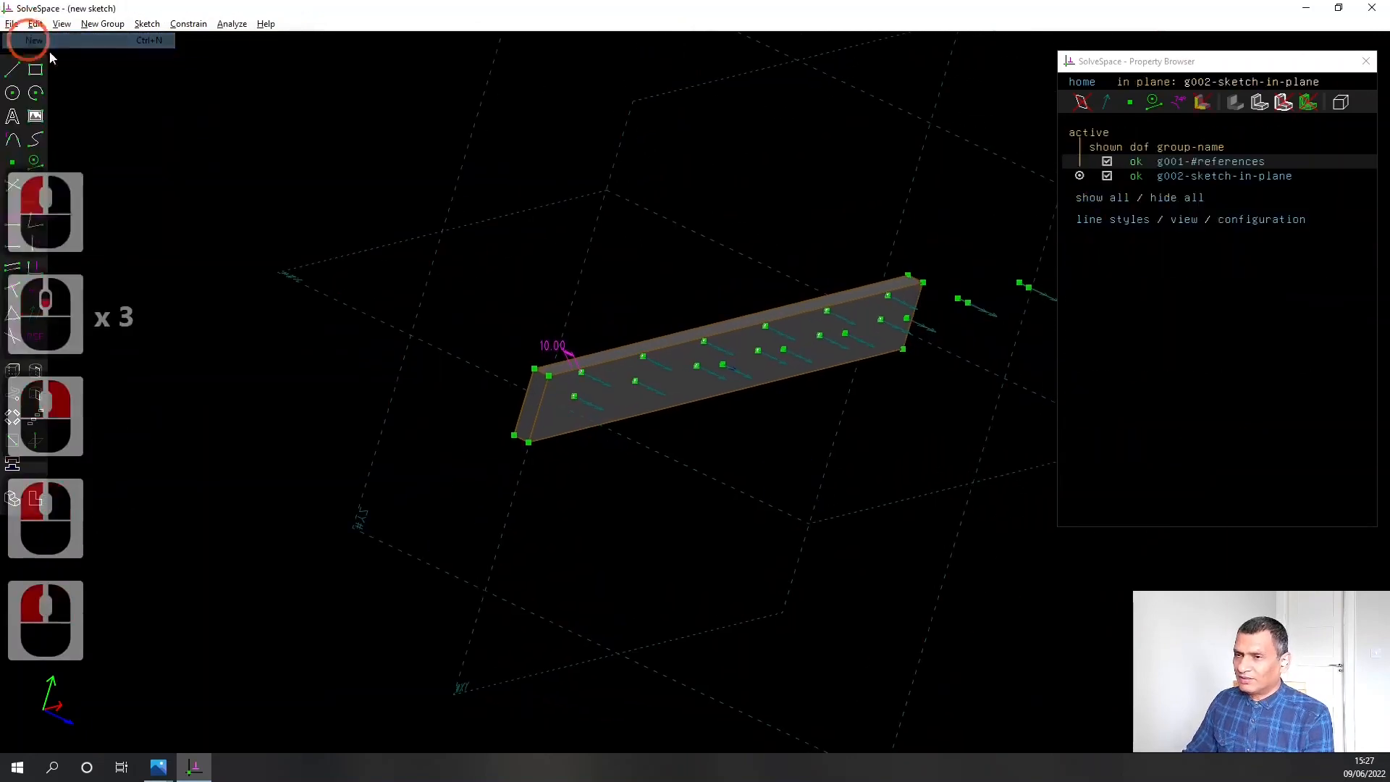
{"action": "left_click", "coordinate": [158, 766]}
{"action": "left_click", "coordinate": [392, 702]}
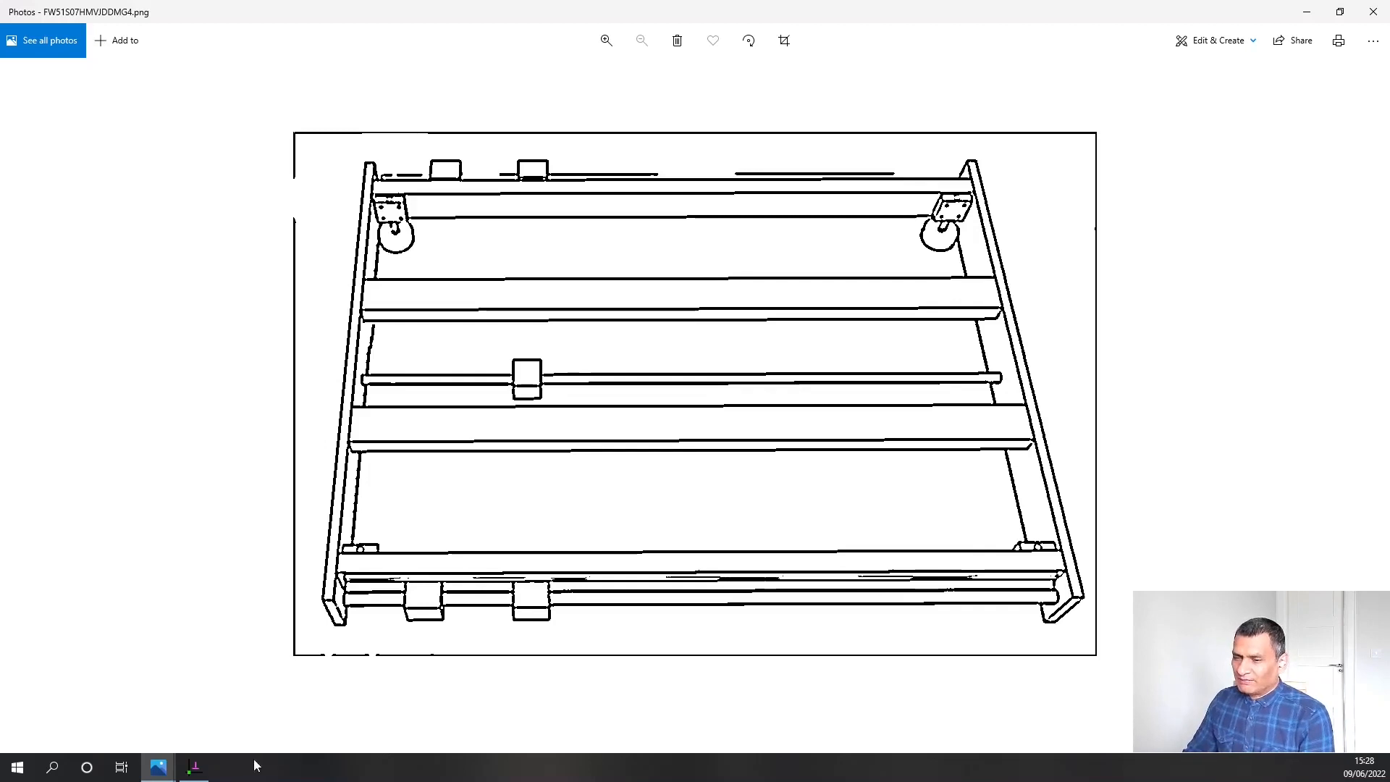
{"action": "left_click", "coordinate": [194, 765]}
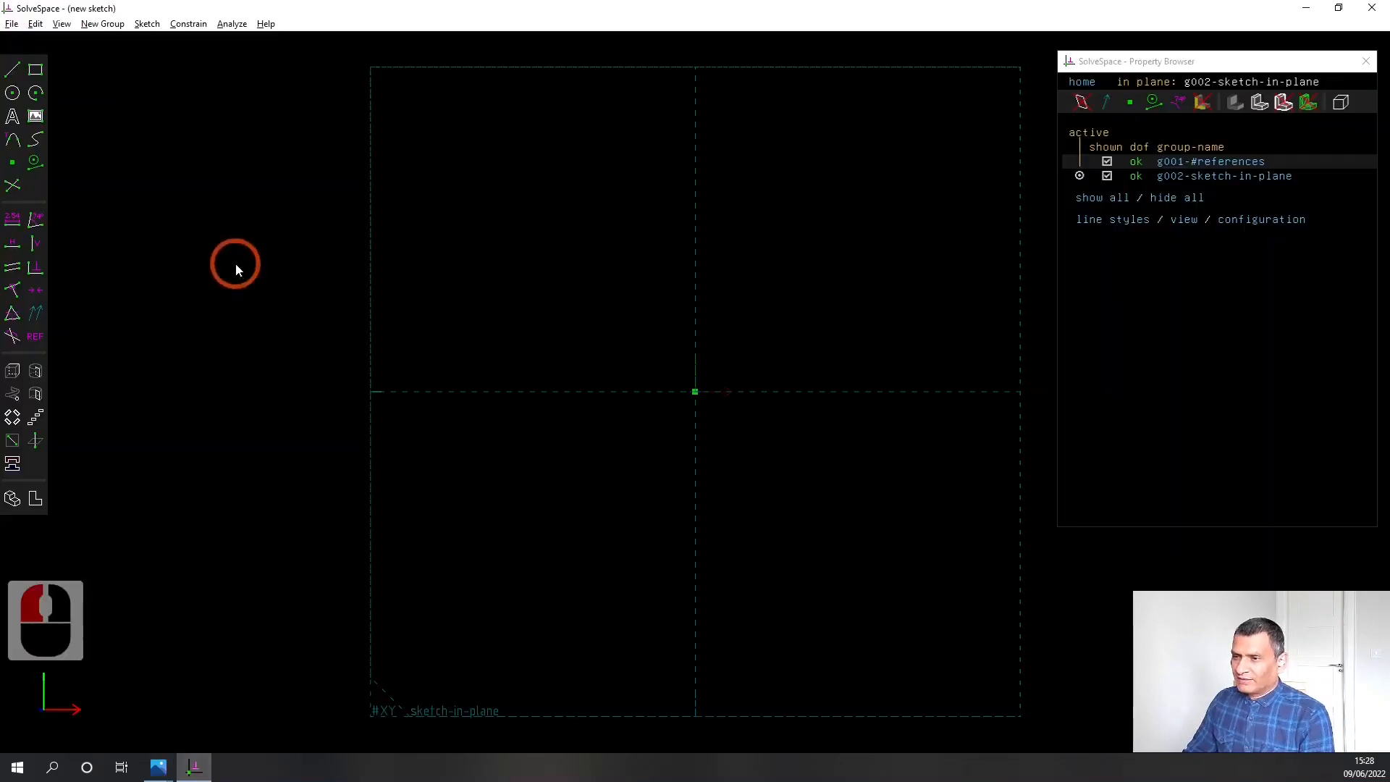
Sketch a horizontal rectangle about 150 mm long around the origin
{"action": "left_click", "coordinate": [35, 70]}
{"action": "left_click", "coordinate": [452, 286]}
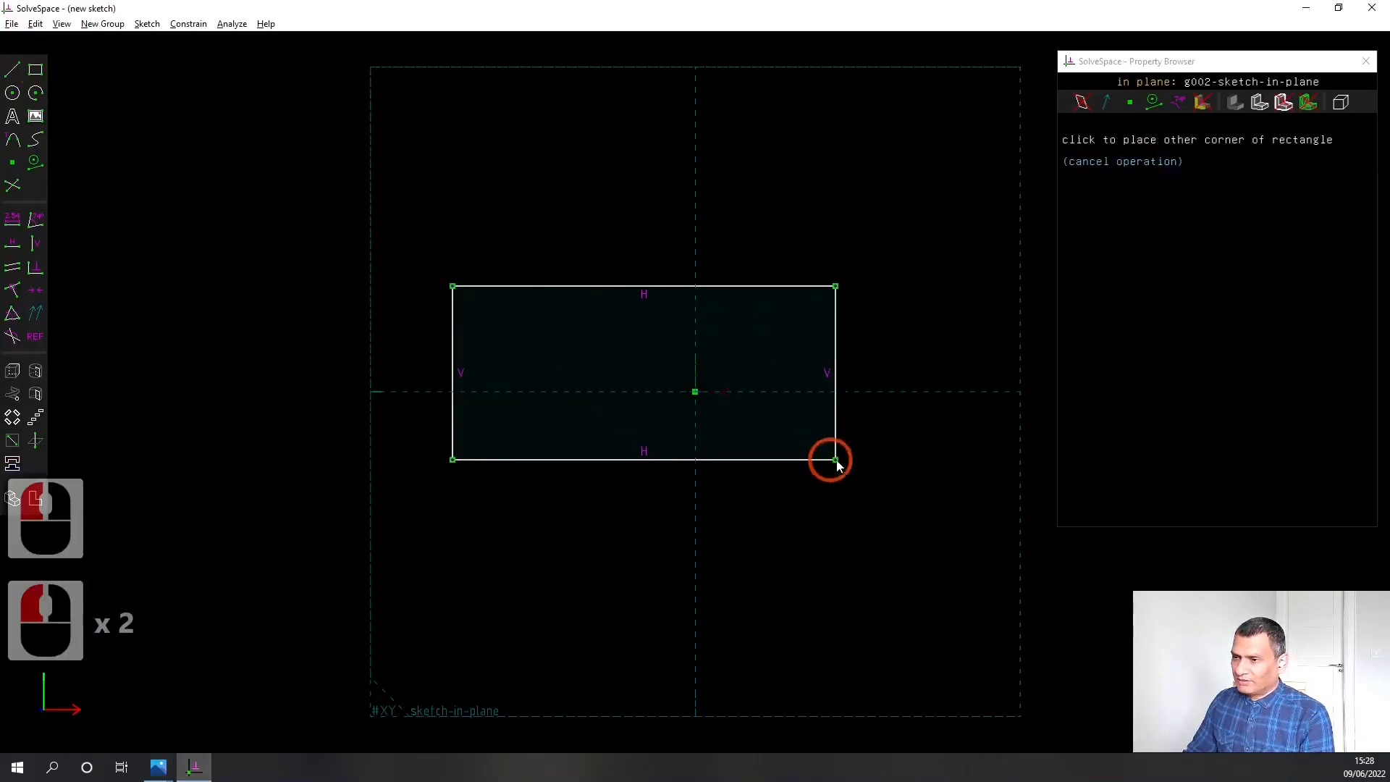
{"action": "left_click", "coordinate": [995, 480]}
{"action": "left_click", "coordinate": [606, 735]}
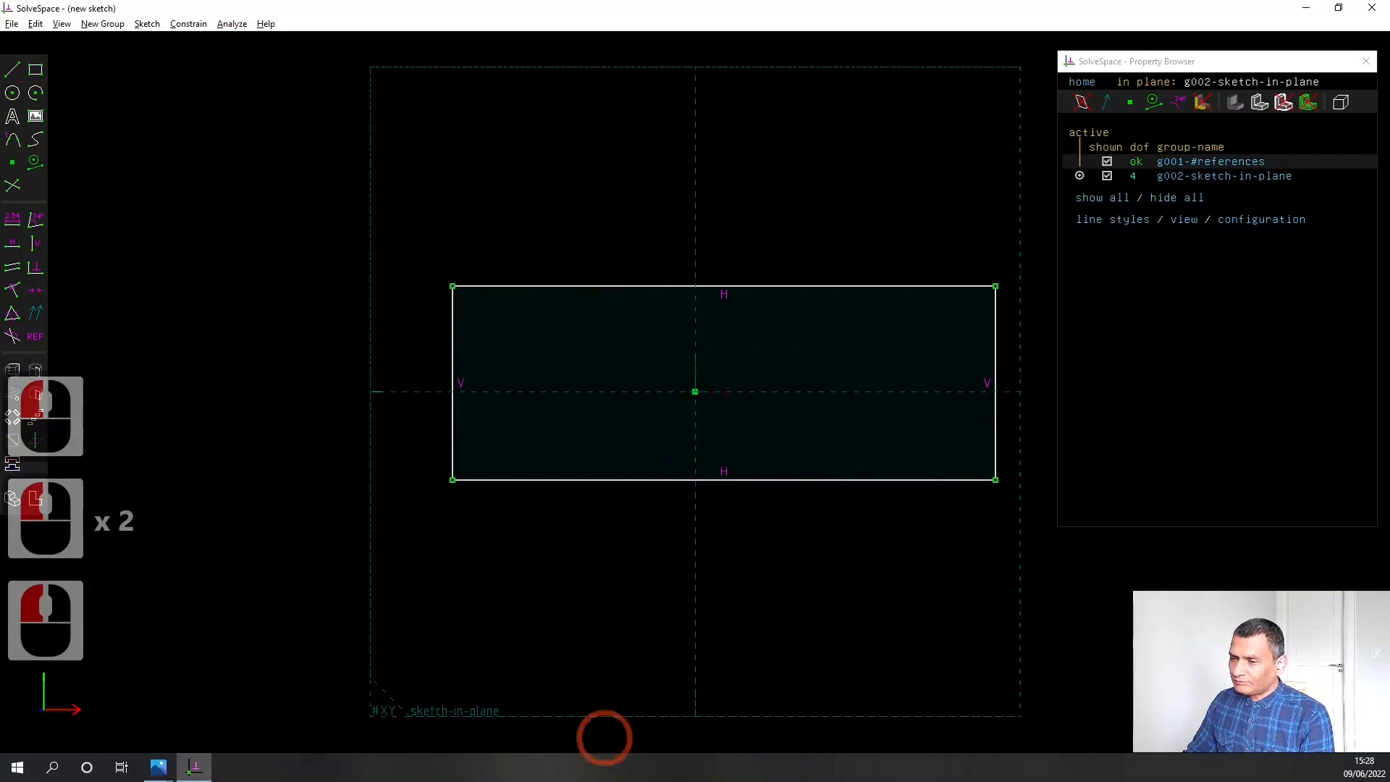
Select the rectangle's upper edge, consult the reference drawings FW51S07HMVJDDMG4.png and pencilsketch.png in Photos, and return to SolveSpace
{"action": "left_click", "coordinate": [685, 288]}
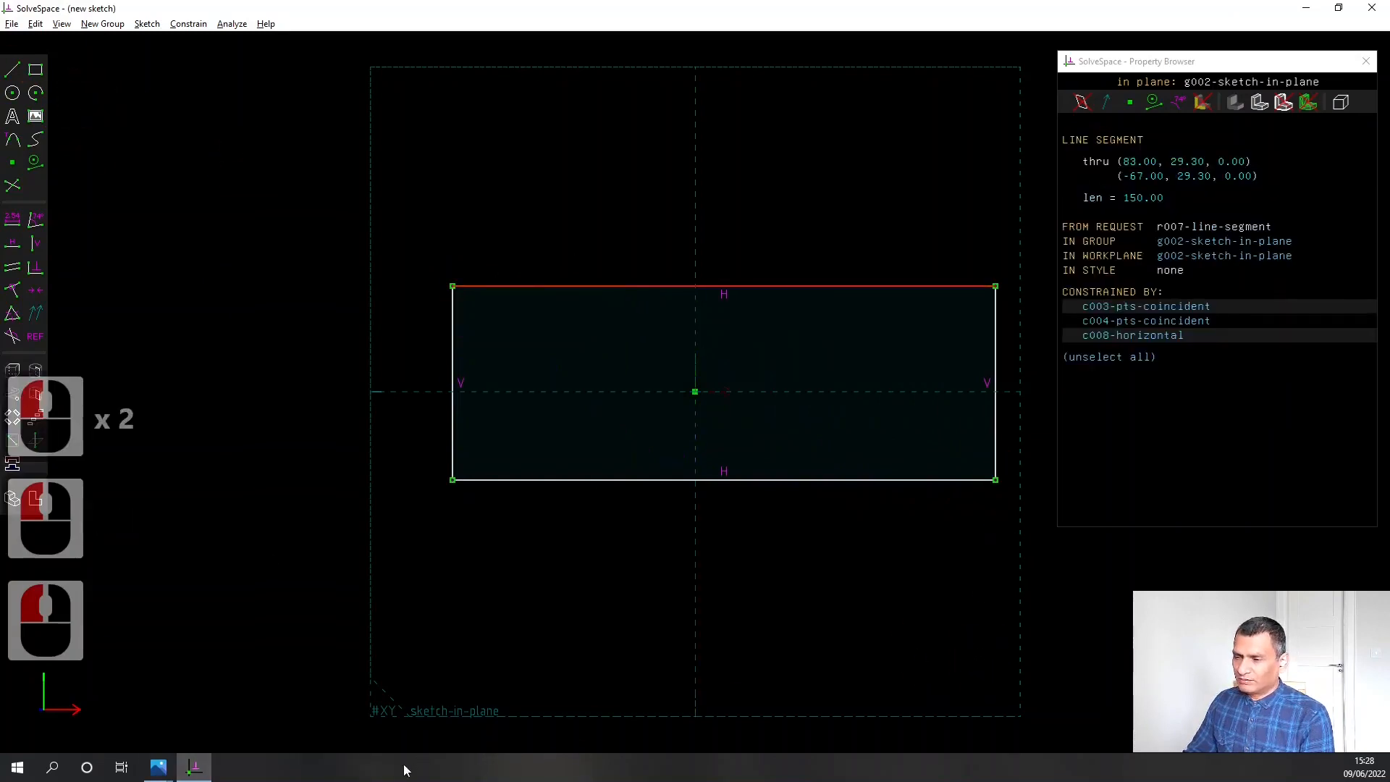
{"action": "left_click", "coordinate": [158, 767]}
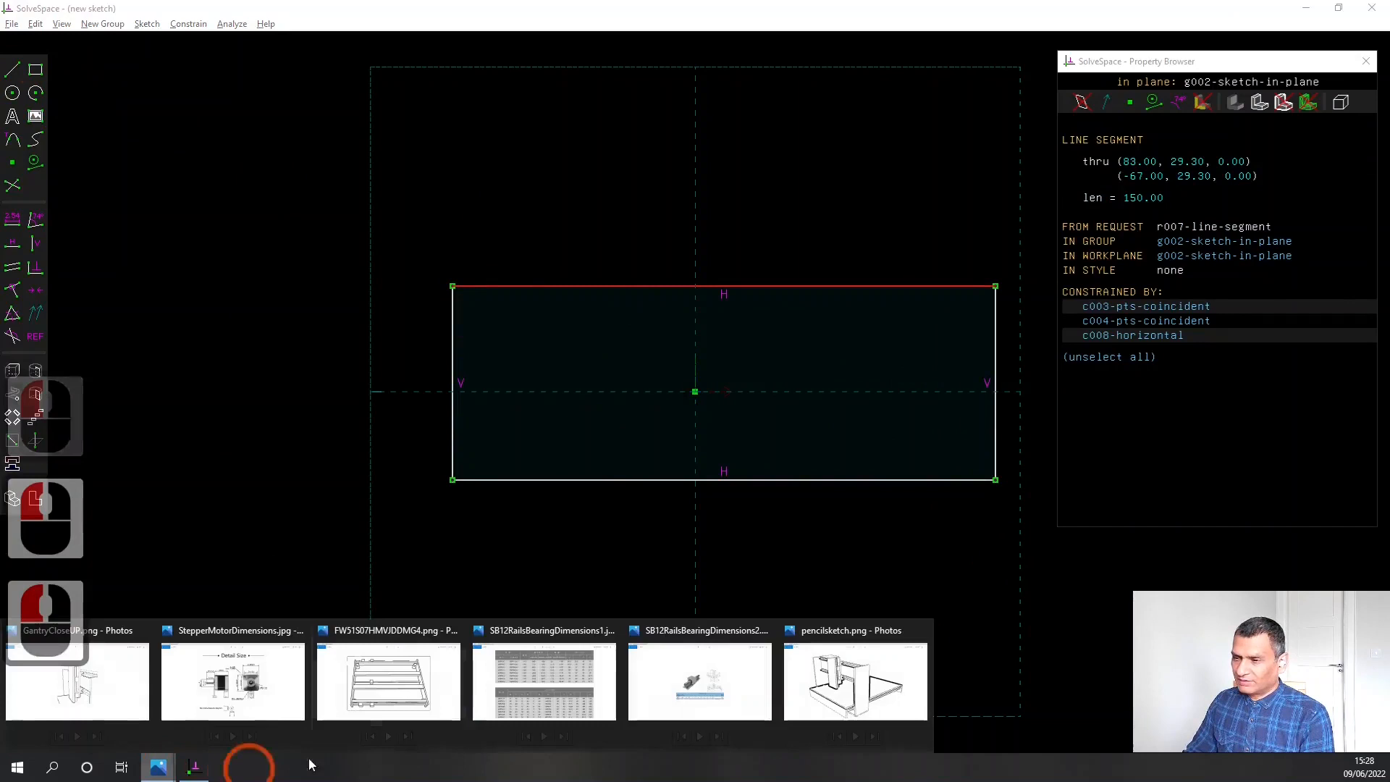
{"action": "left_click", "coordinate": [439, 723]}
{"action": "left_click", "coordinate": [444, 626]}
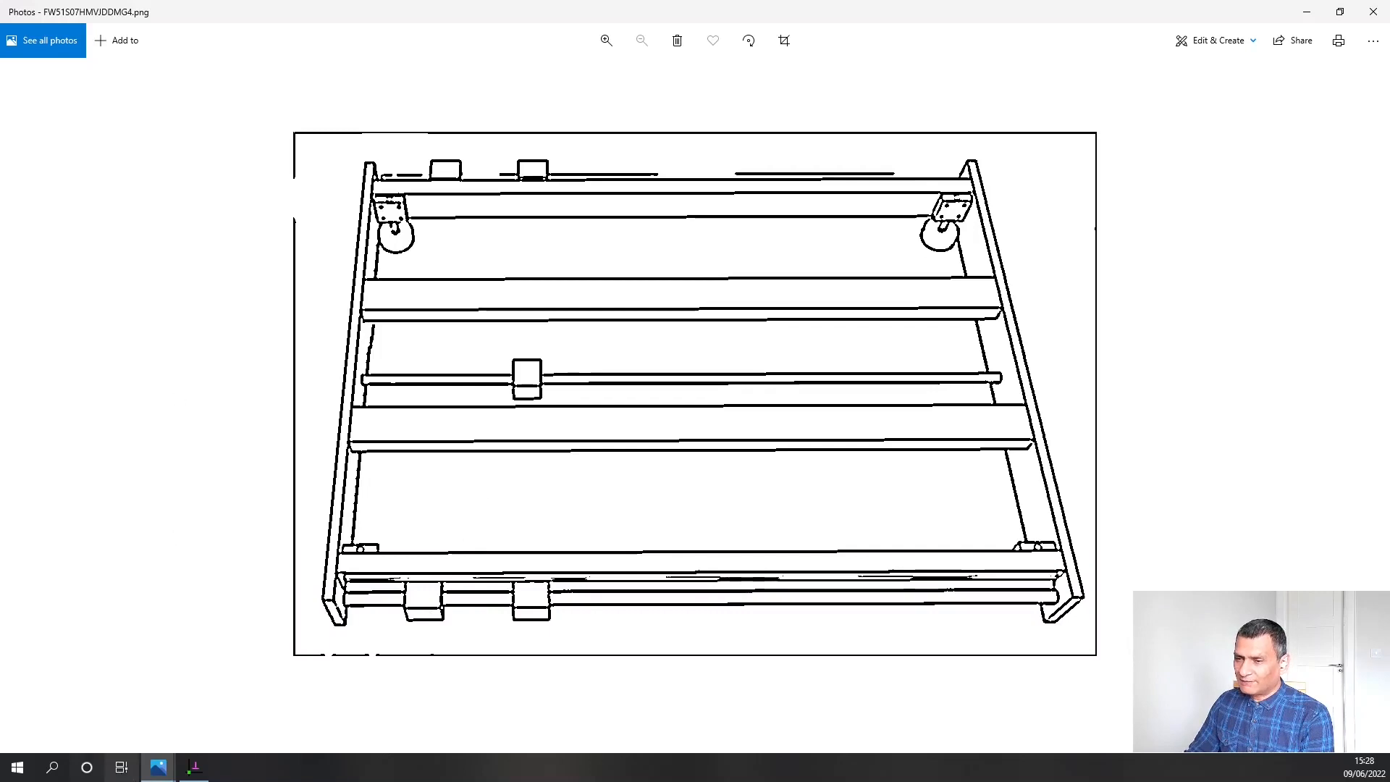
{"action": "left_click", "coordinate": [161, 768]}
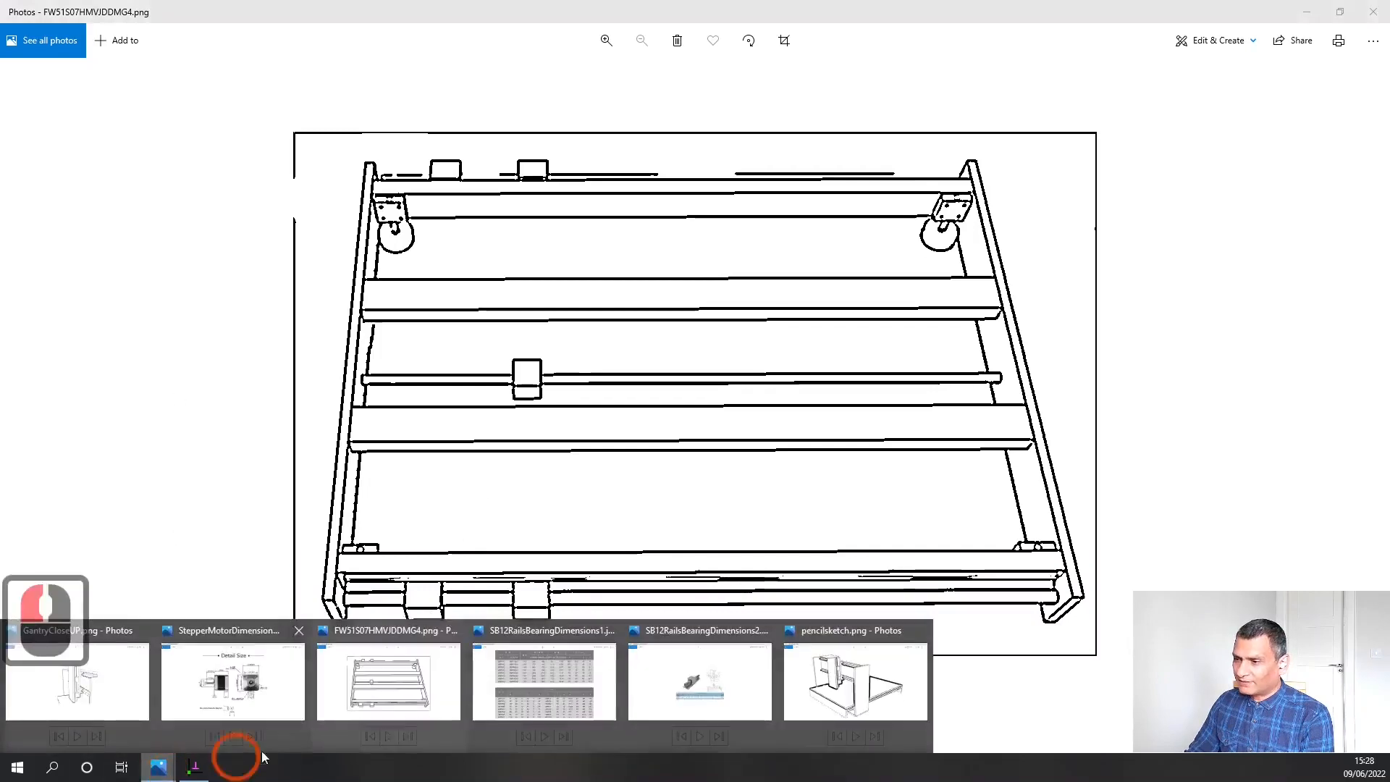
{"action": "left_click", "coordinate": [847, 684]}
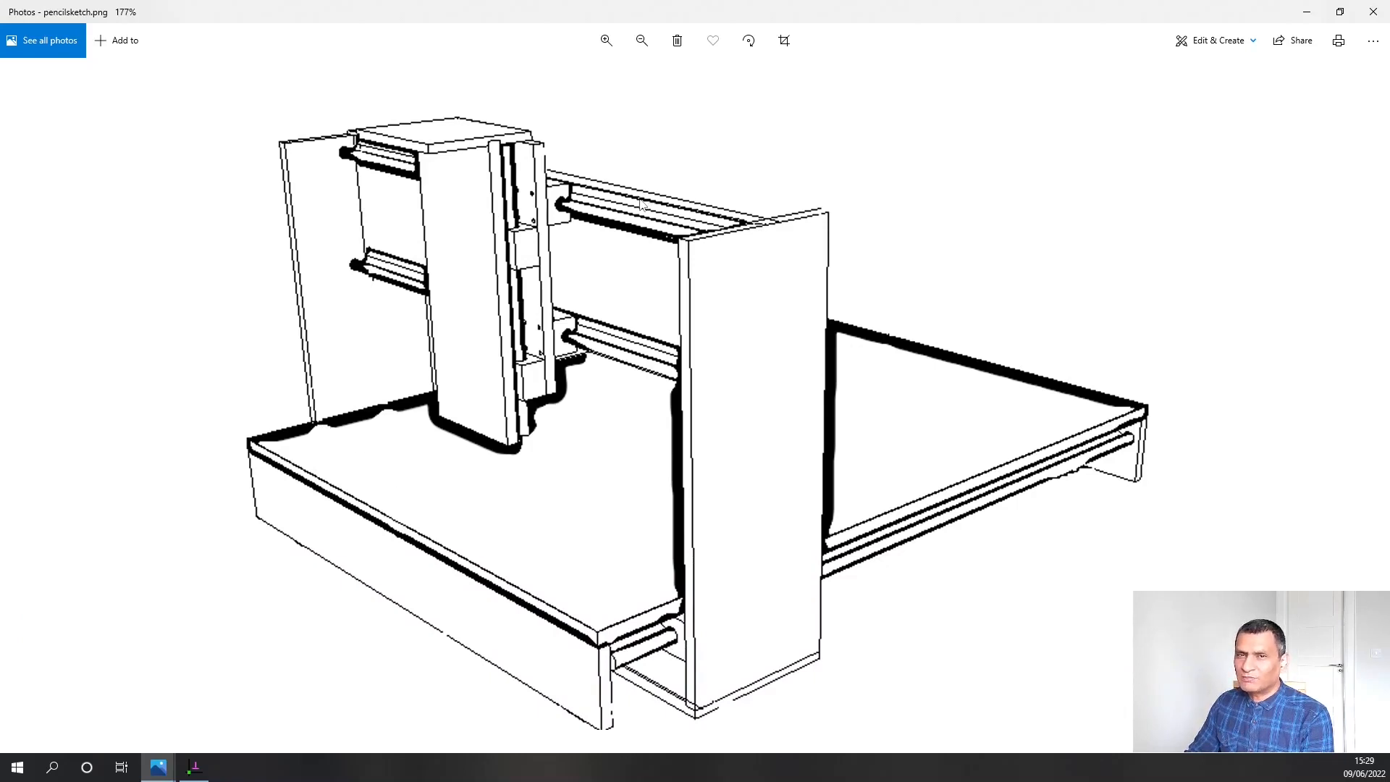
{"action": "mouse_move", "coordinate": [208, 777]}
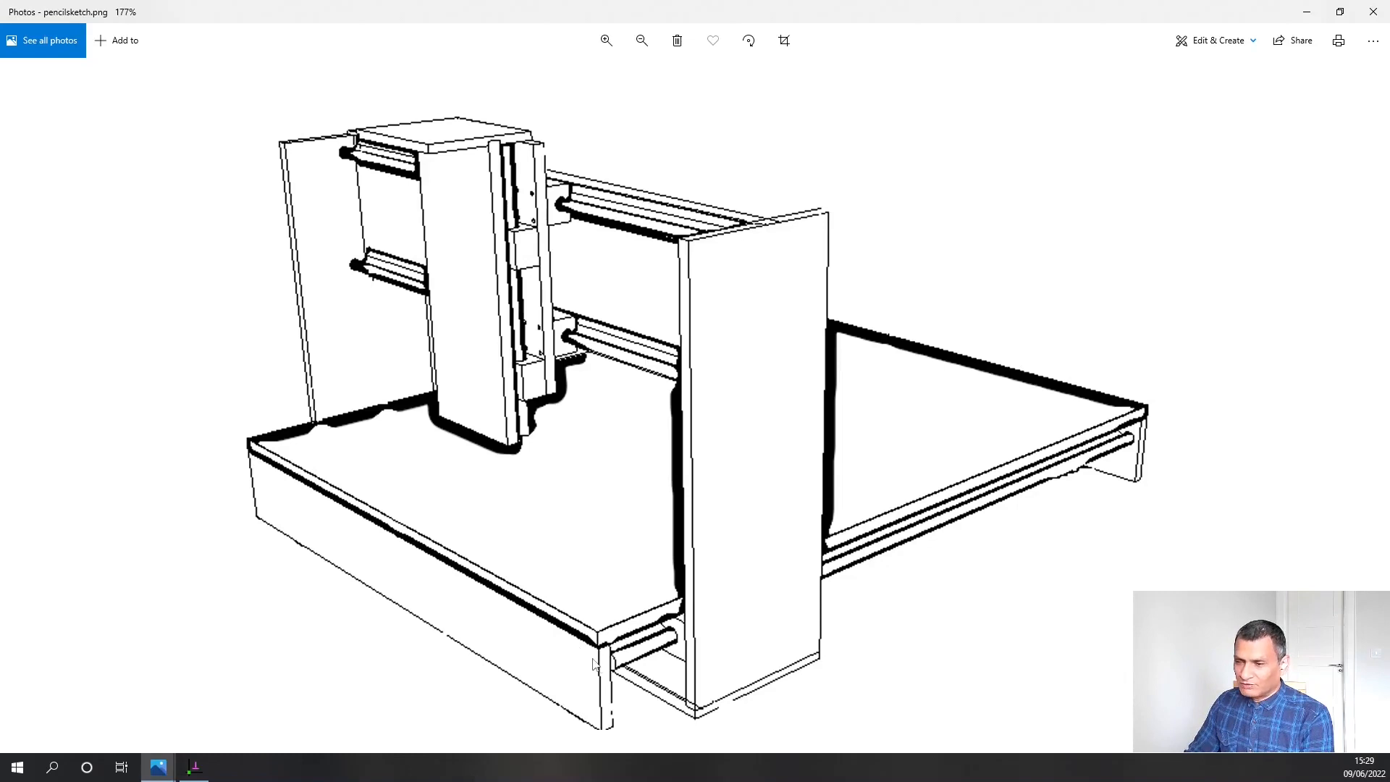
{"action": "left_click", "coordinate": [197, 772]}
{"action": "left_click", "coordinate": [502, 333]}
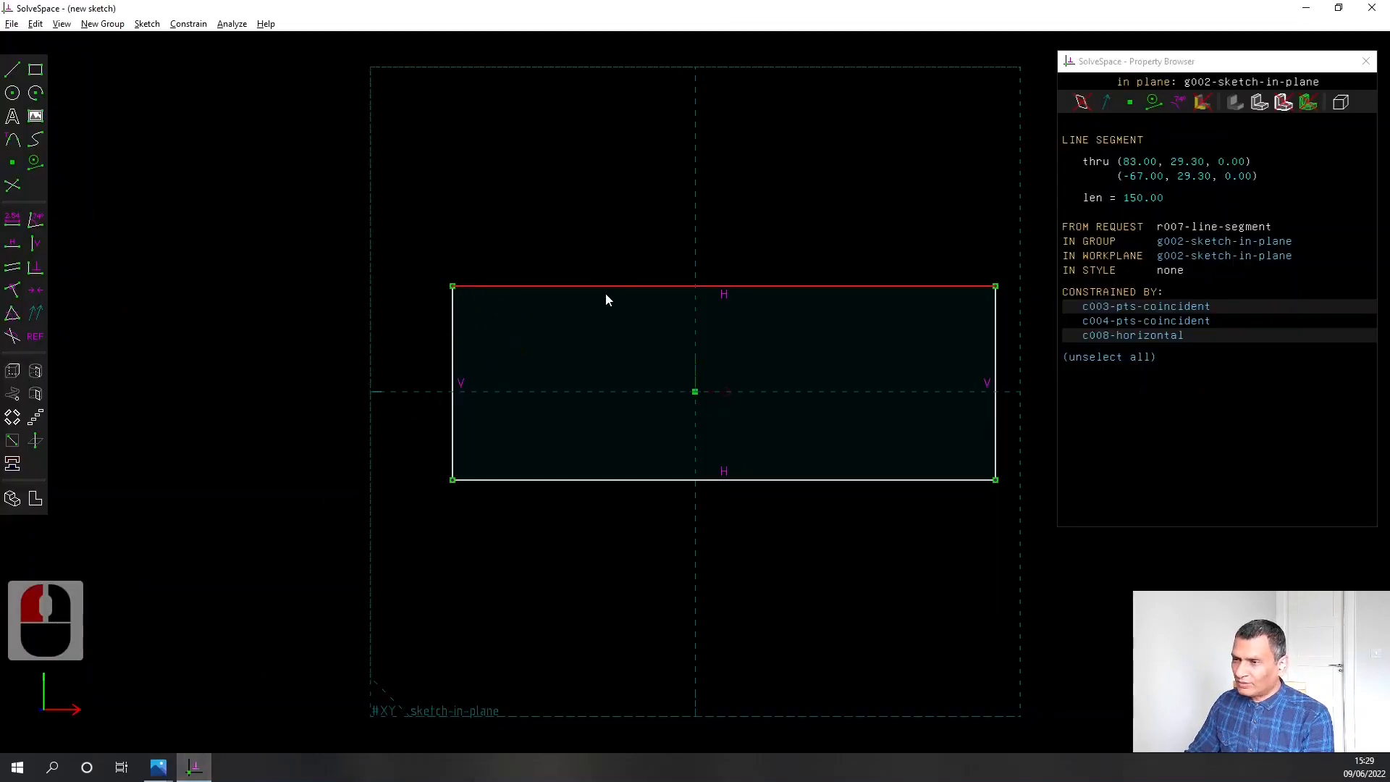
Constrain the rectangle's upper edge to a length of 510 mm and its right edge to a height of 60.00 mm
{"action": "left_click", "coordinate": [14, 218]}
{"action": "type", "text": "510"}
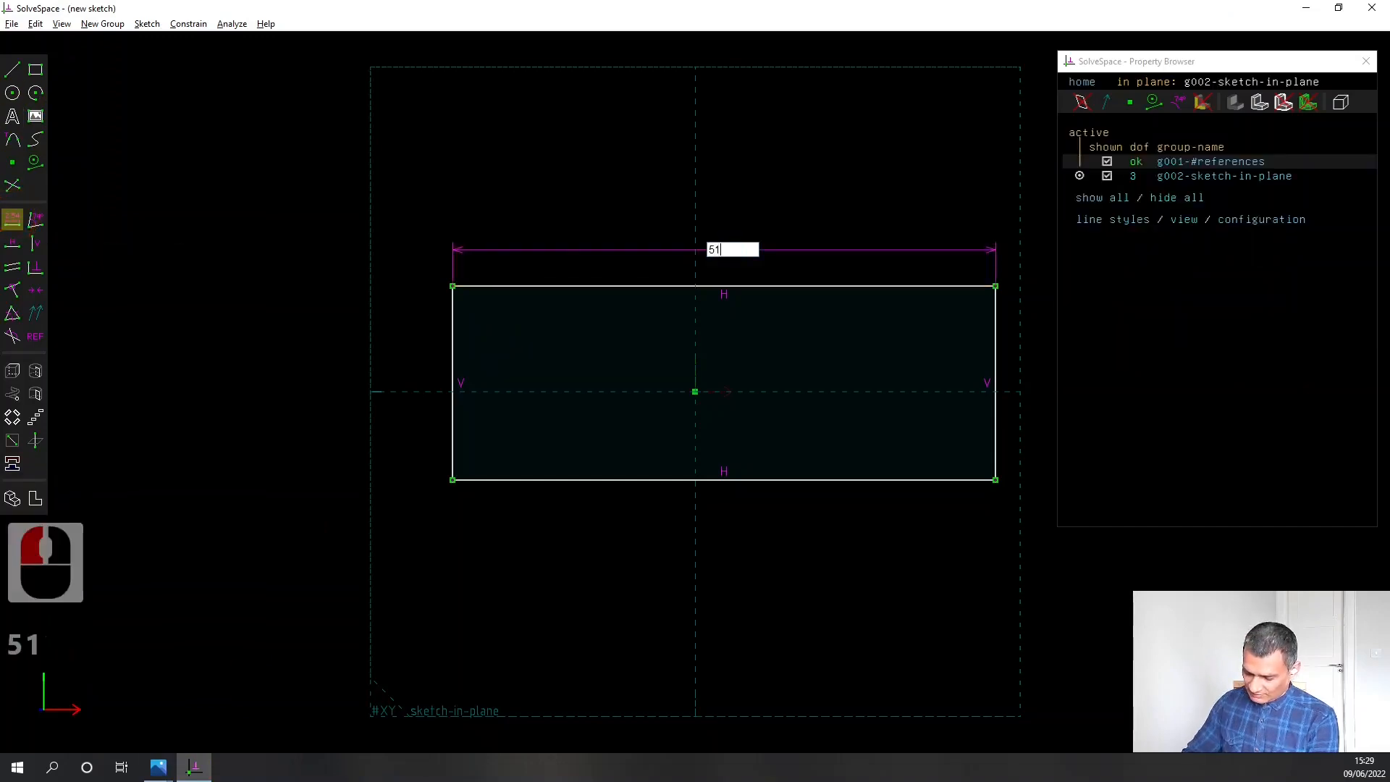
{"action": "key", "text": "Return"}
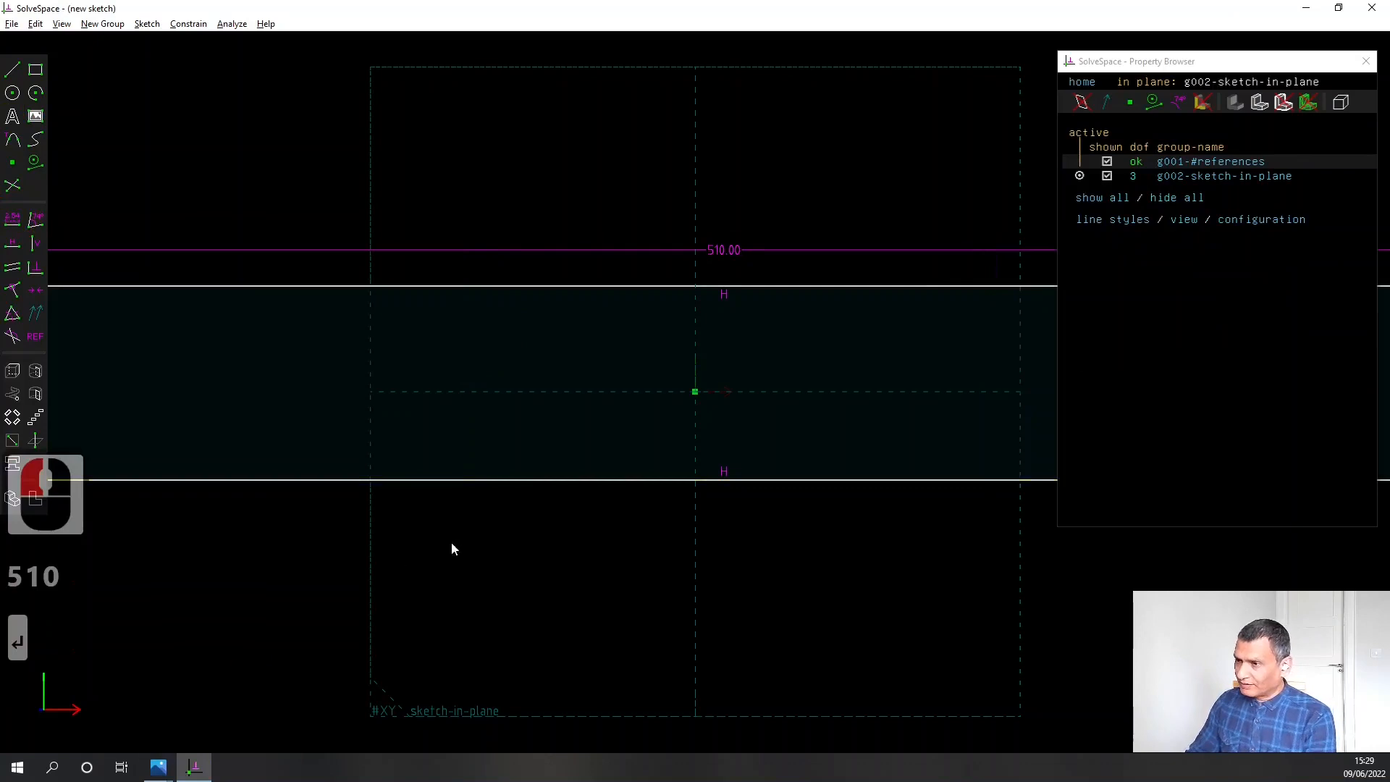
{"action": "scroll", "coordinate": [451, 546], "scroll_direction": "down", "scroll_amount": 9}
{"action": "right_click_drag", "start_coordinate": [730, 571], "coordinate": [697, 466]}
{"action": "left_click", "coordinate": [860, 378]}
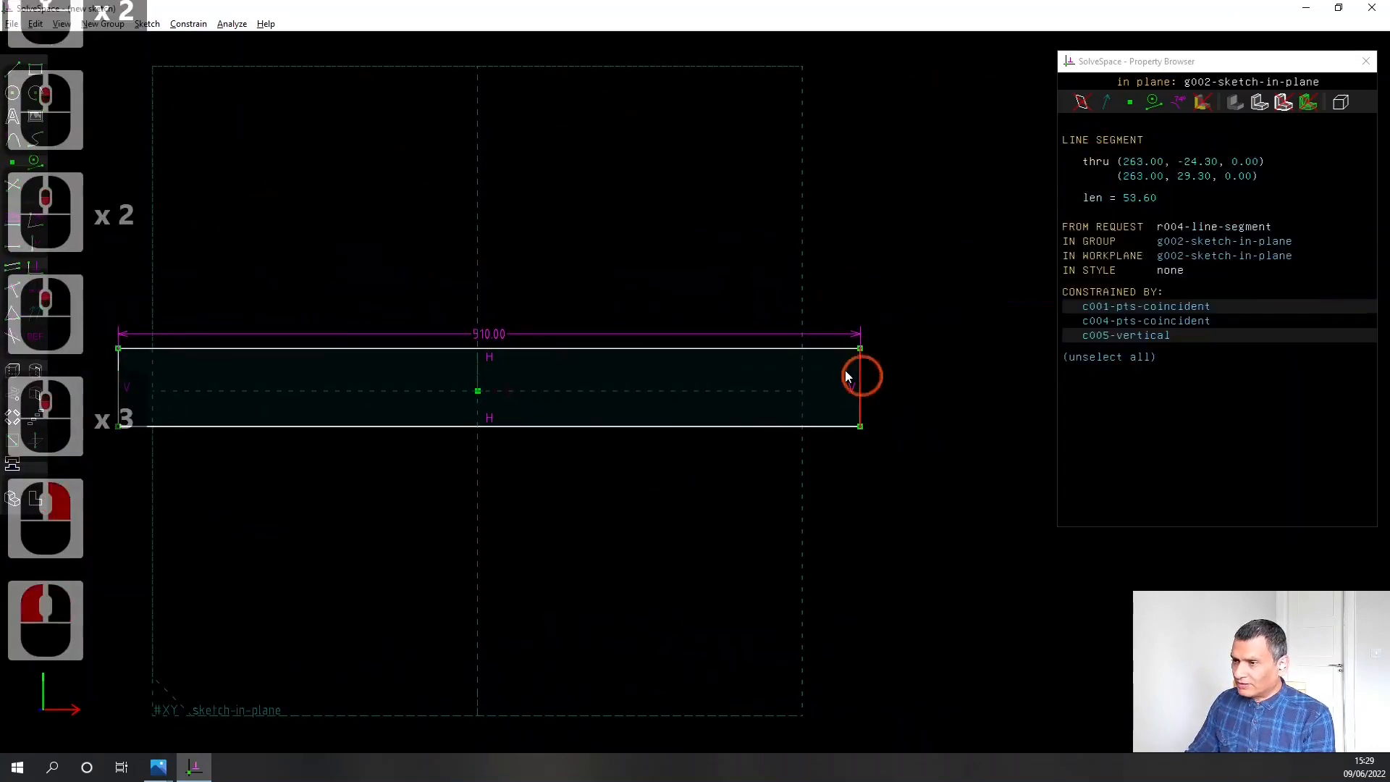
{"action": "left_click", "coordinate": [11, 221]}
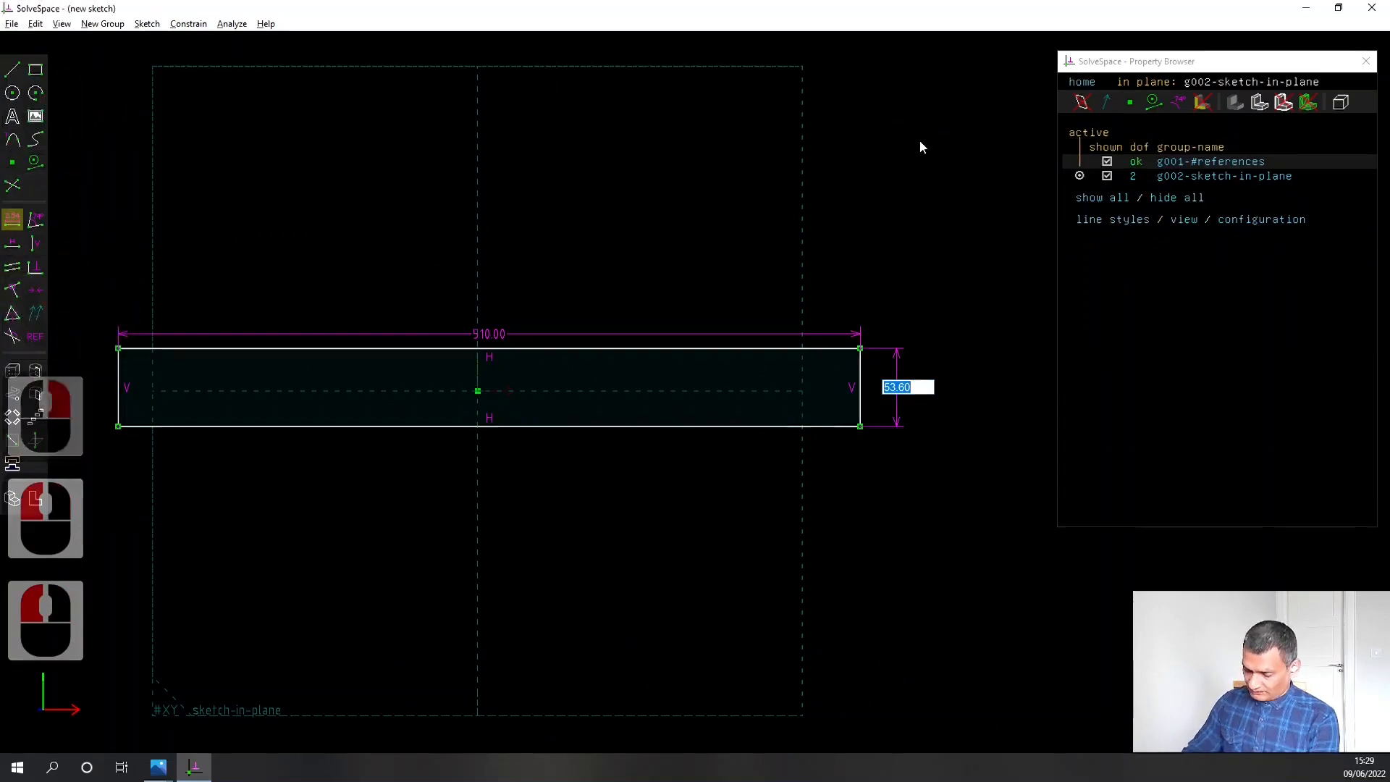
{"action": "type", "text": "60.00"}
{"action": "key", "text": "Return"}
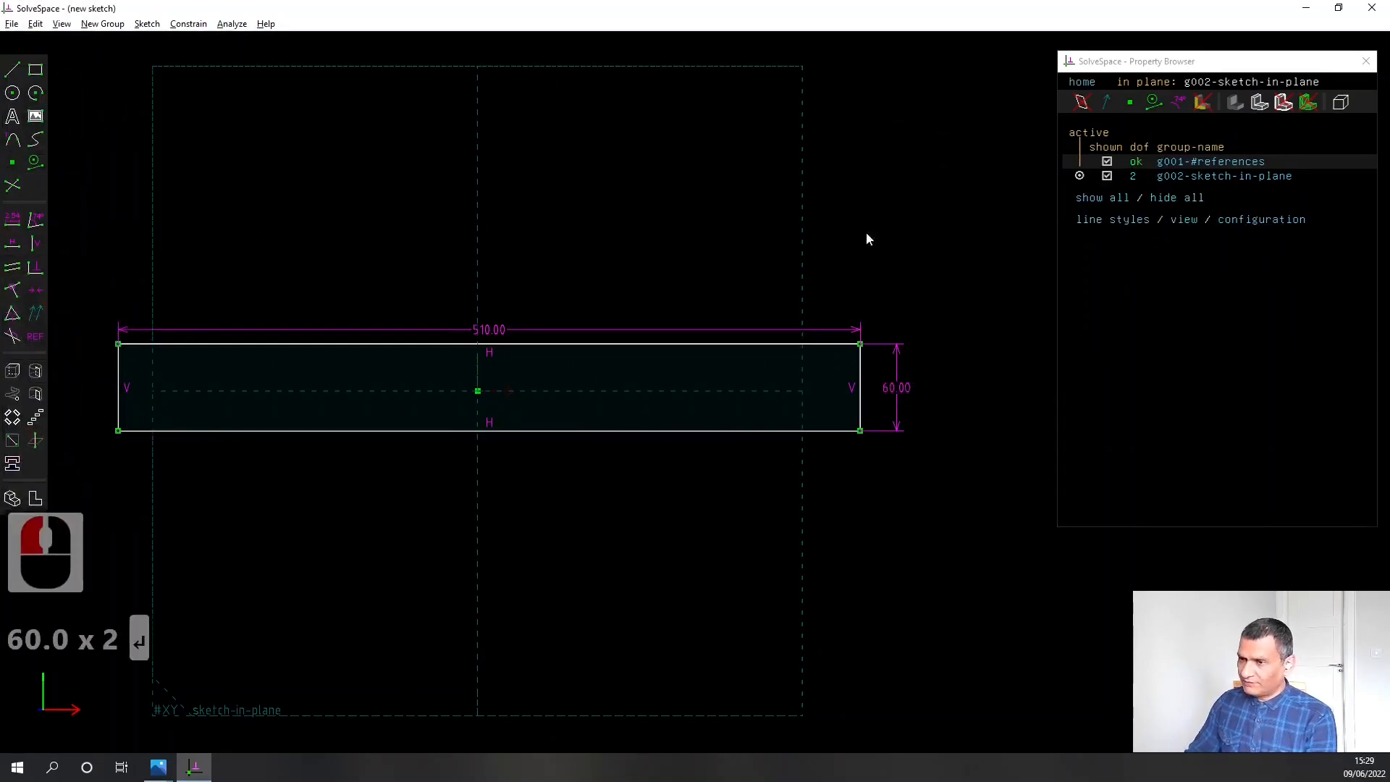
Sketch a circle inside the rectangle, slightly above and to the right of the origin
{"action": "right_click_drag", "start_coordinate": [417, 523], "coordinate": [471, 503]}
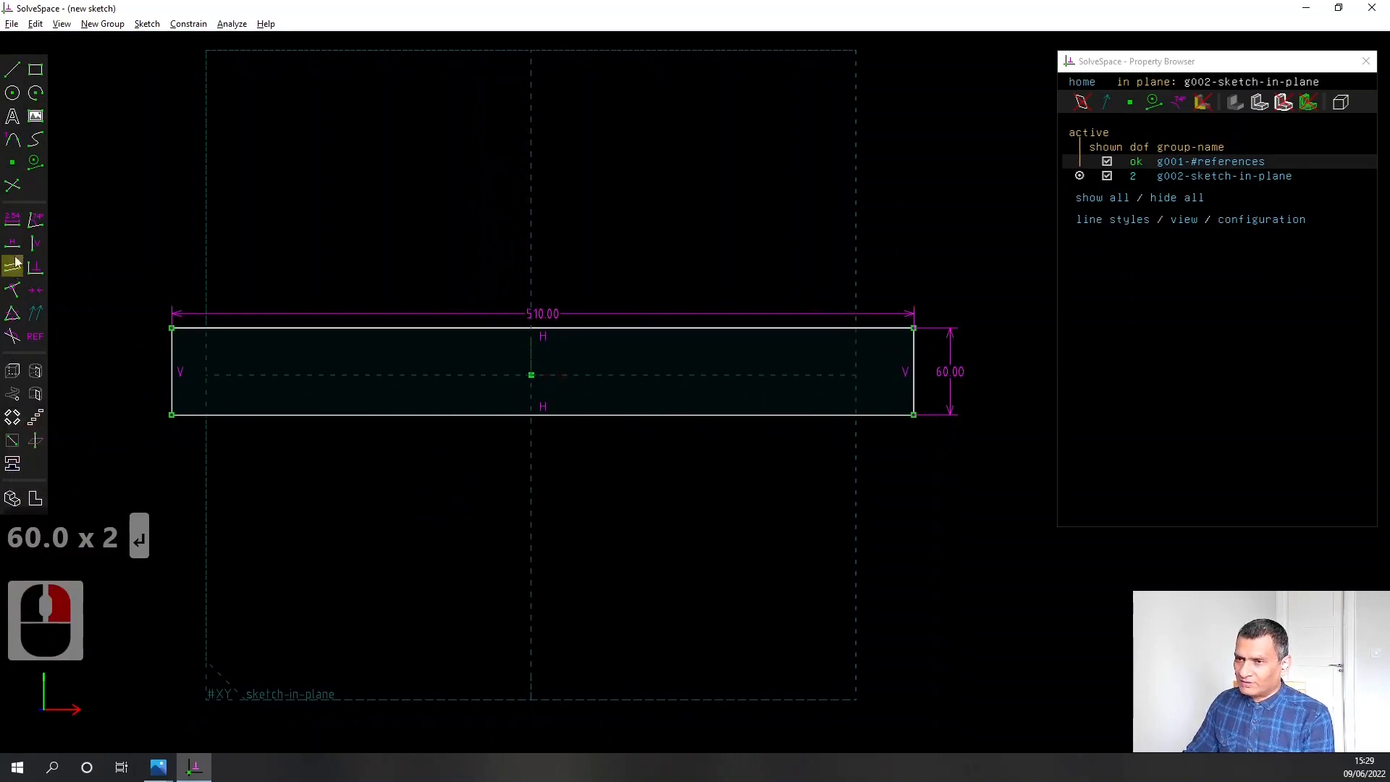
{"action": "left_click", "coordinate": [12, 92]}
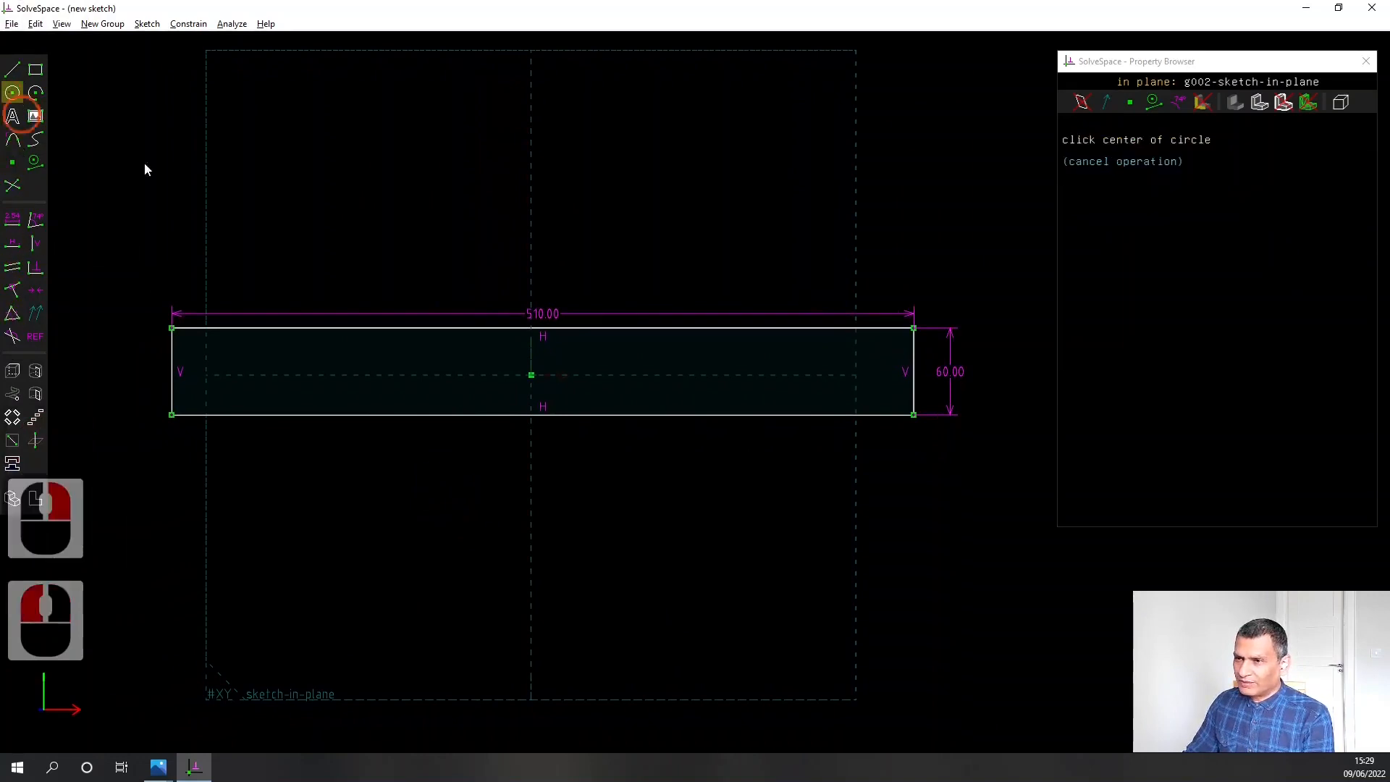
{"action": "left_click", "coordinate": [555, 360]}
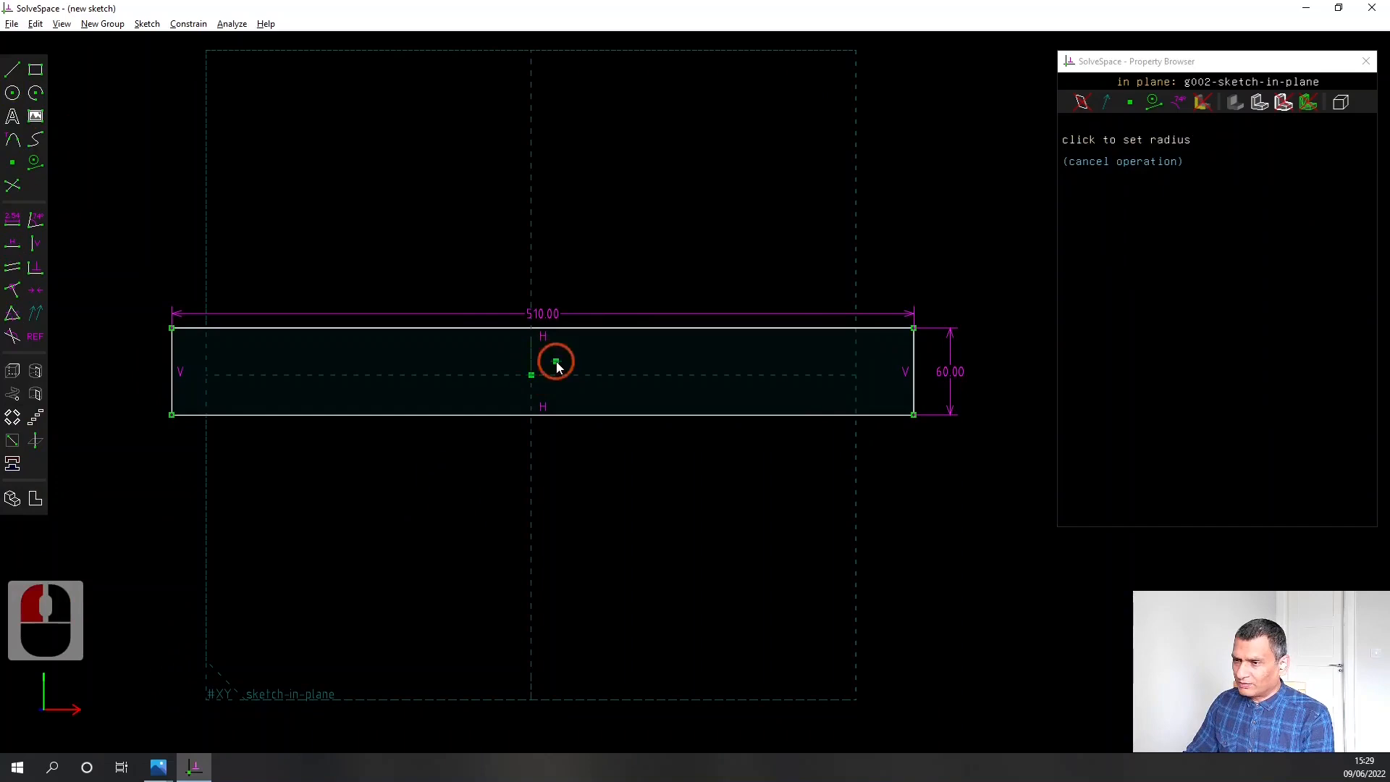
{"action": "left_click", "coordinate": [575, 376]}
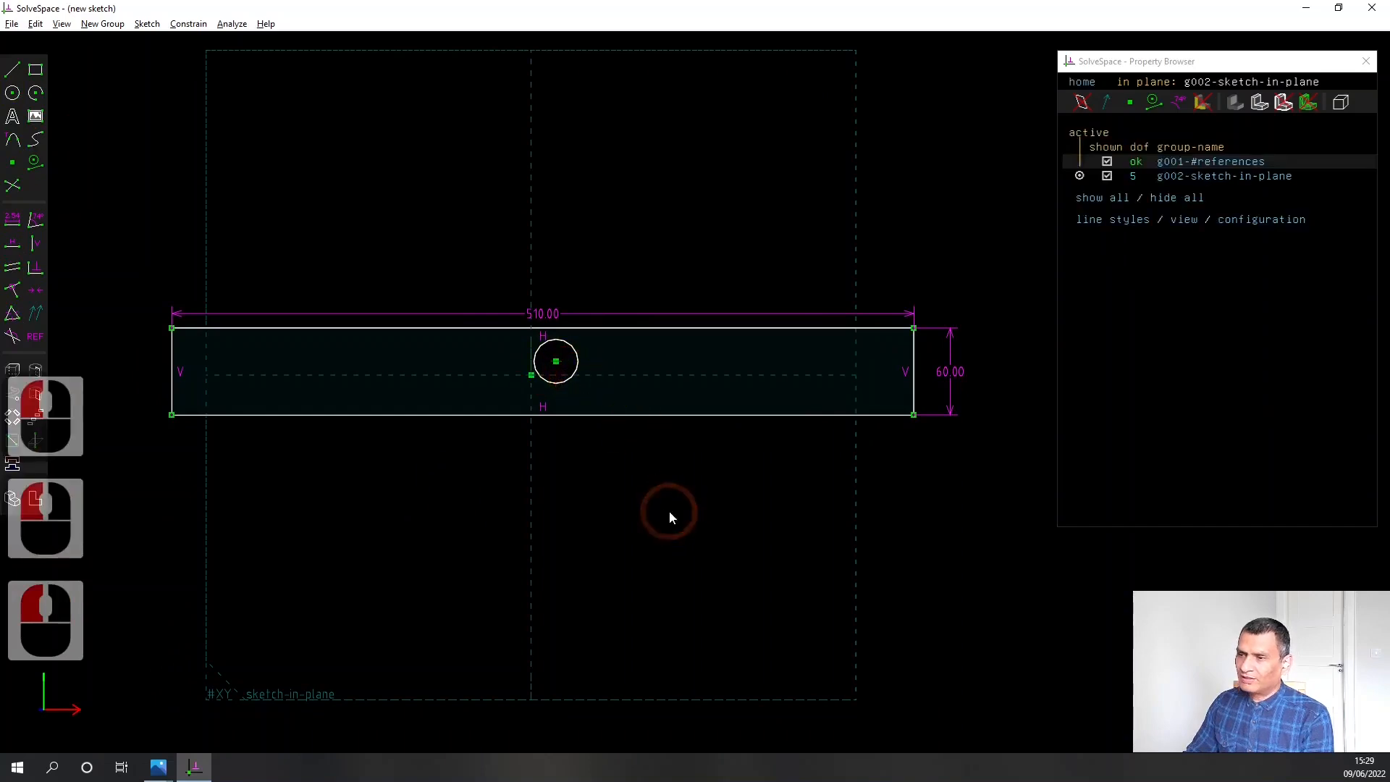
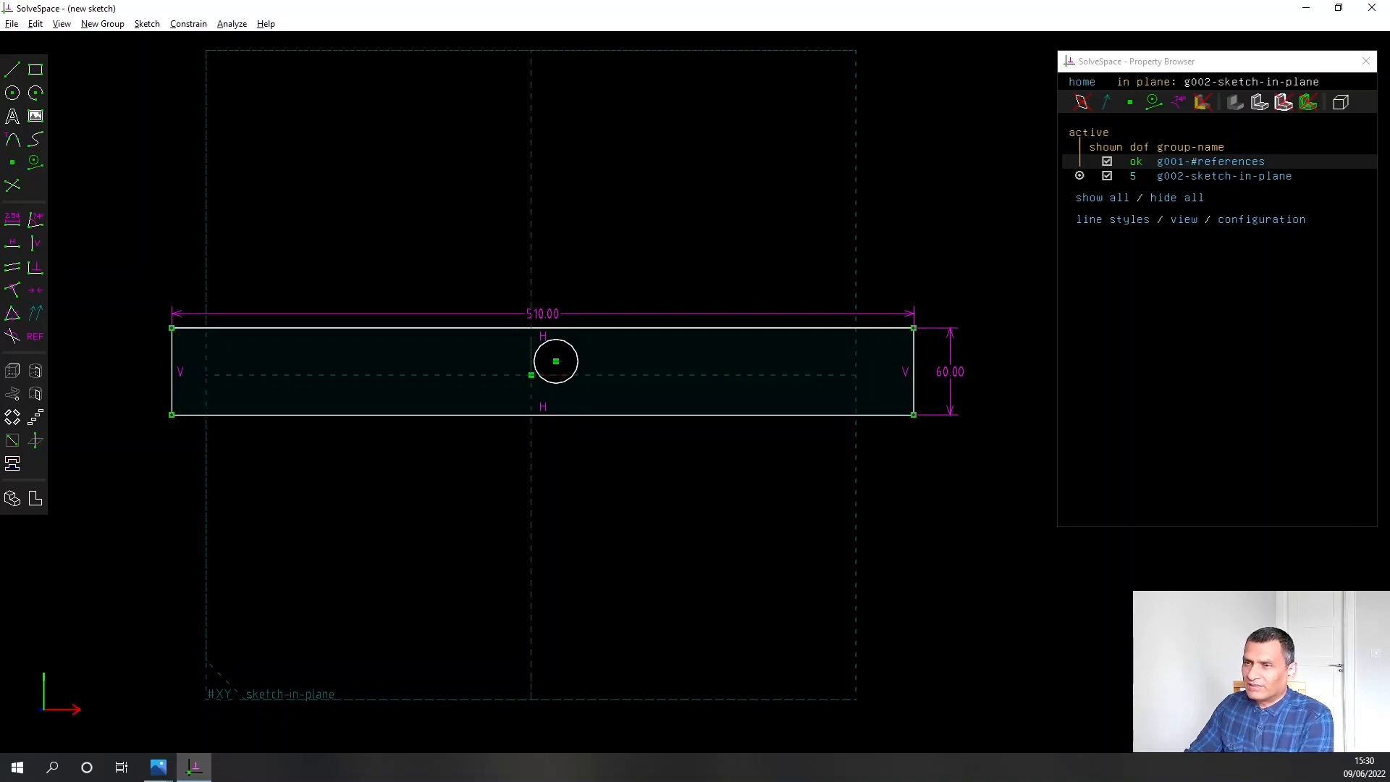
Draw a horizontal line across the rectangle from its left edge to its right edge and convert it to construction geometry
{"action": "left_click", "coordinate": [12, 70]}
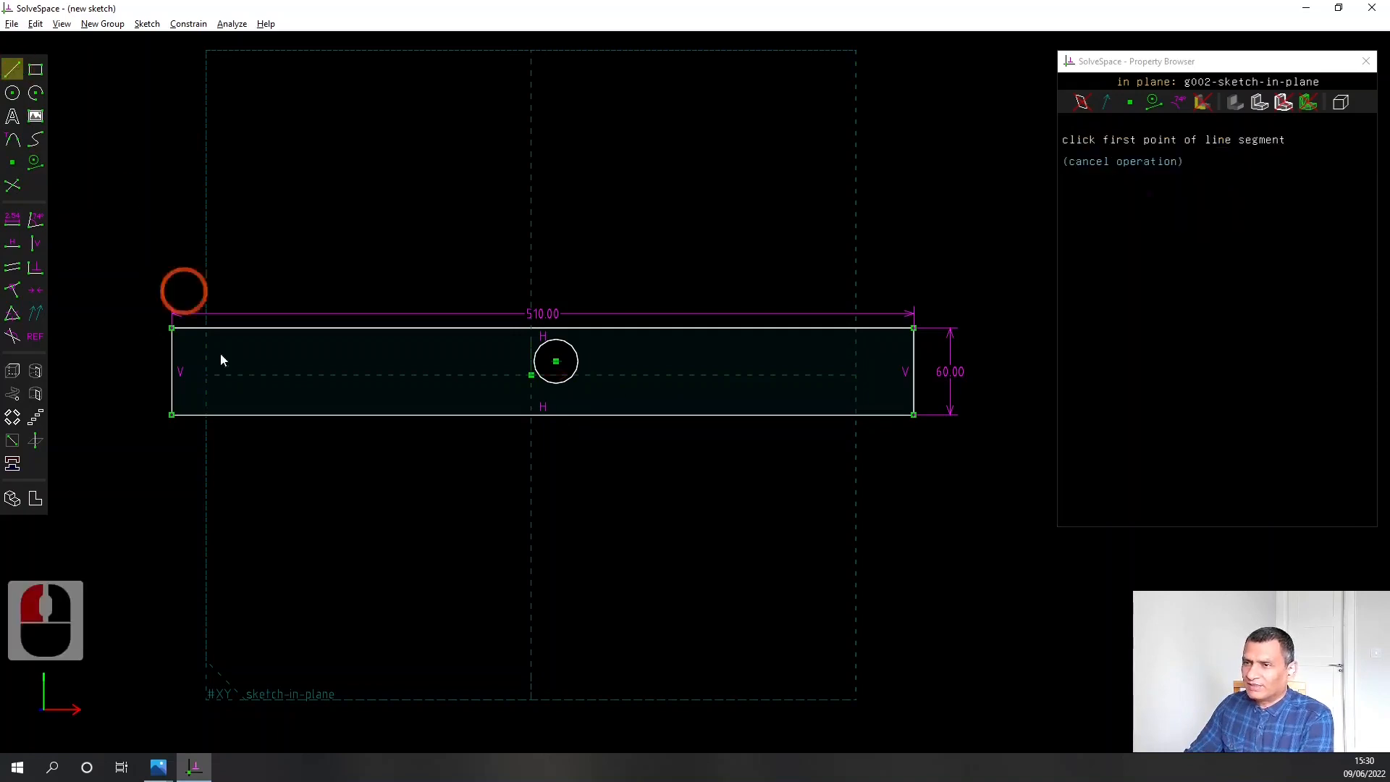
{"action": "left_click", "coordinate": [172, 350]}
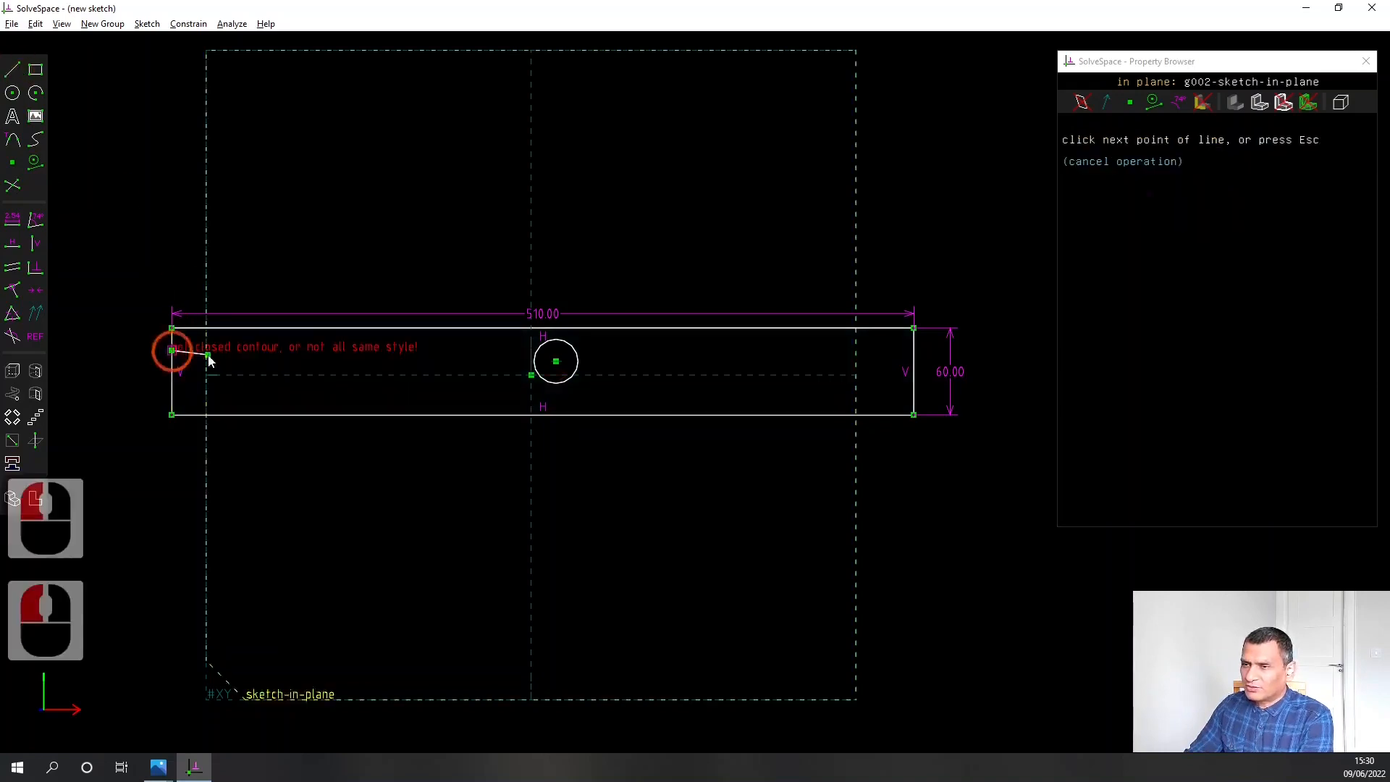
{"action": "left_click", "coordinate": [914, 352]}
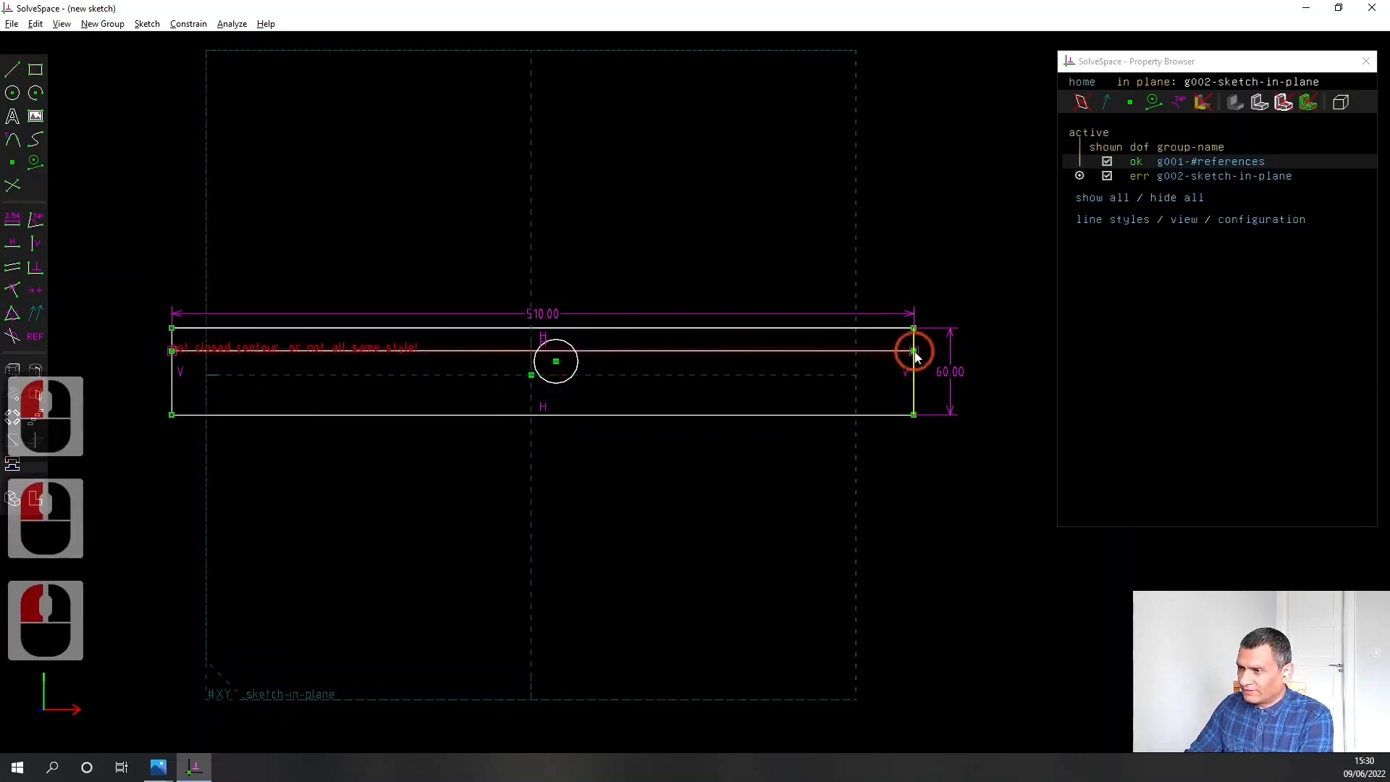
{"action": "left_click", "coordinate": [666, 352]}
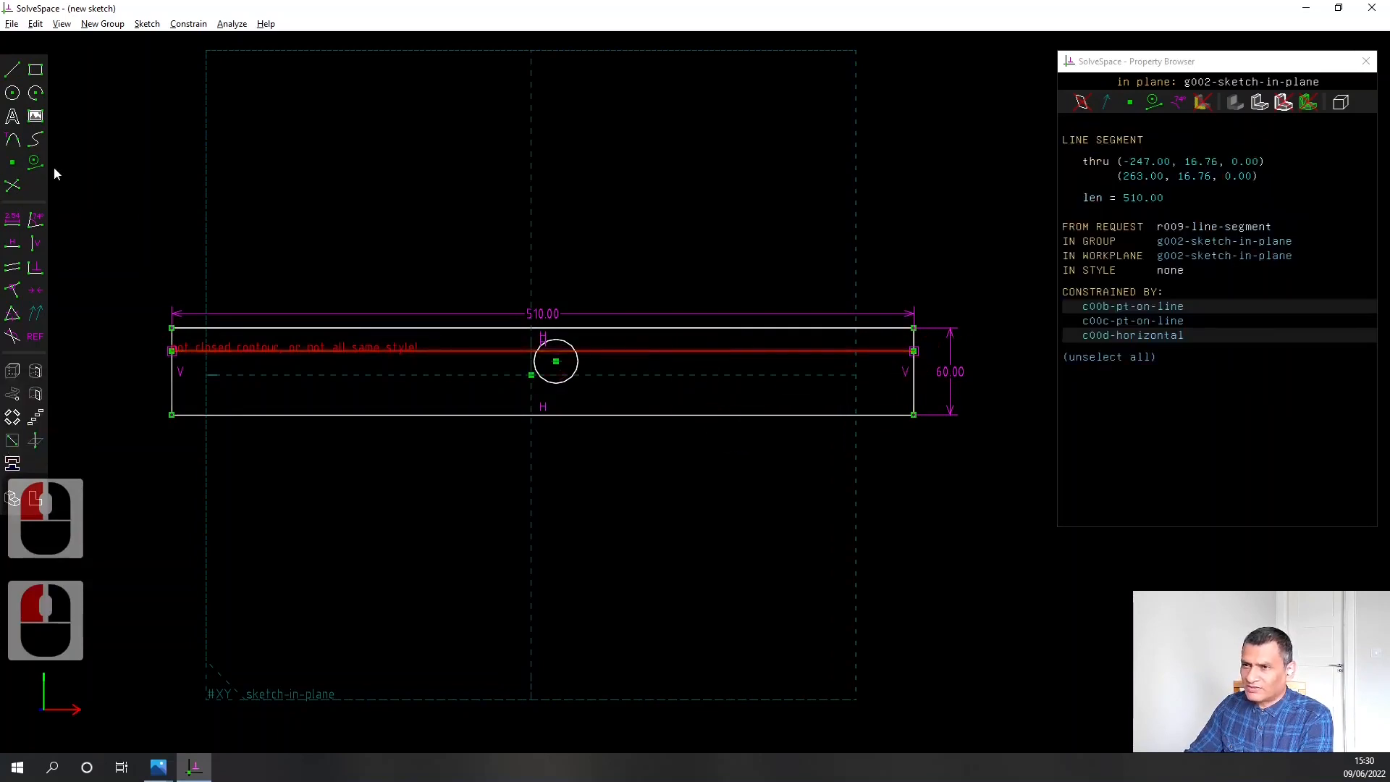
{"action": "left_click", "coordinate": [35, 162]}
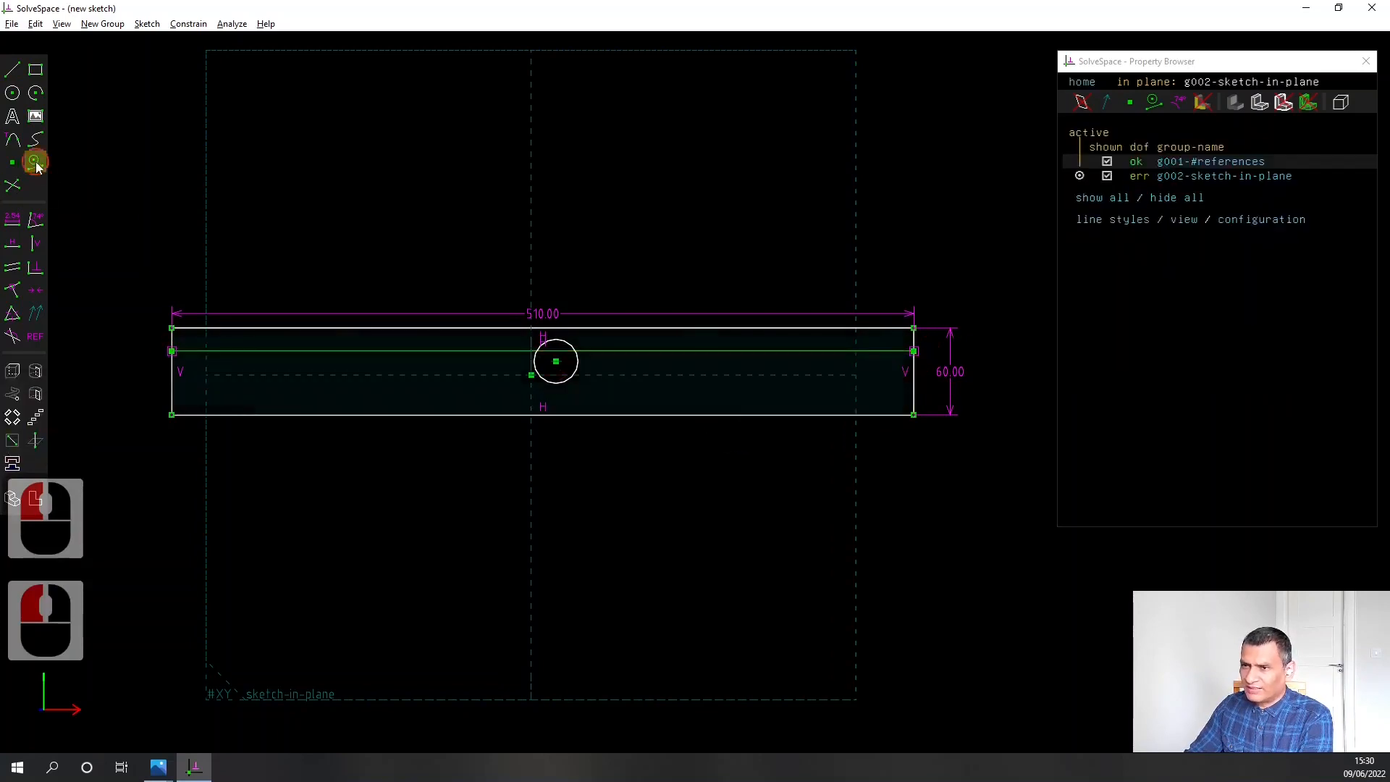
Constrain the circle's centre onto the horizontal construction line and at that line's midpoint
{"action": "left_click", "coordinate": [569, 361]}
{"action": "left_click", "coordinate": [608, 353]}
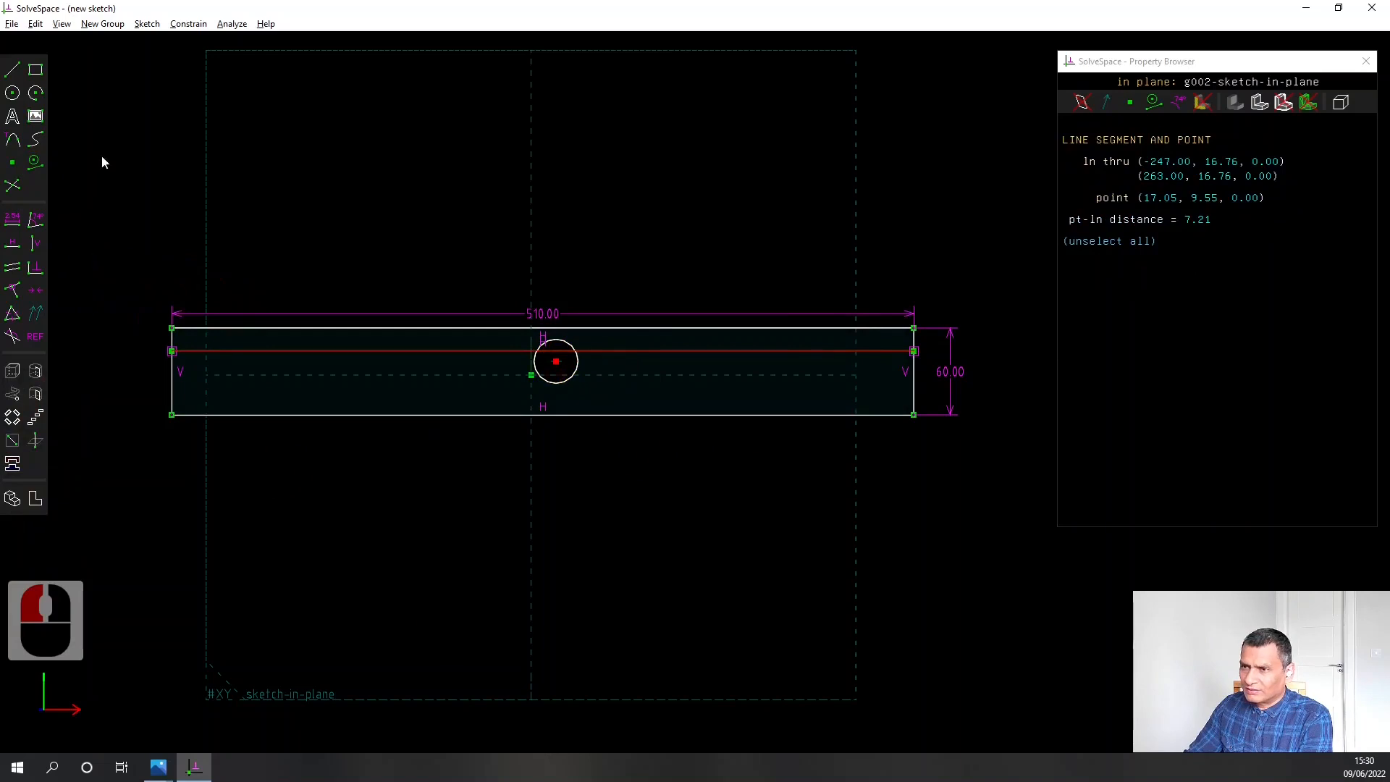
{"action": "left_click", "coordinate": [12, 291]}
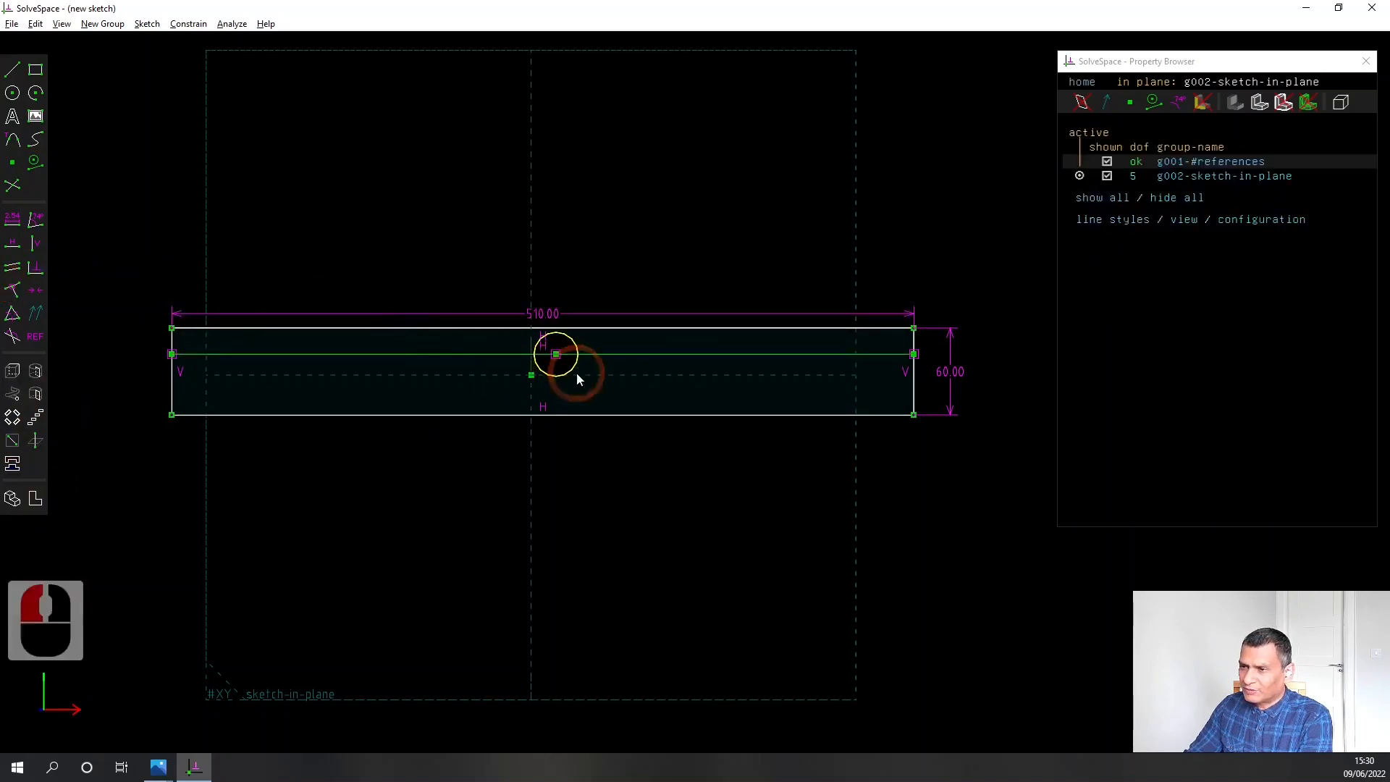
{"action": "left_click", "coordinate": [623, 355]}
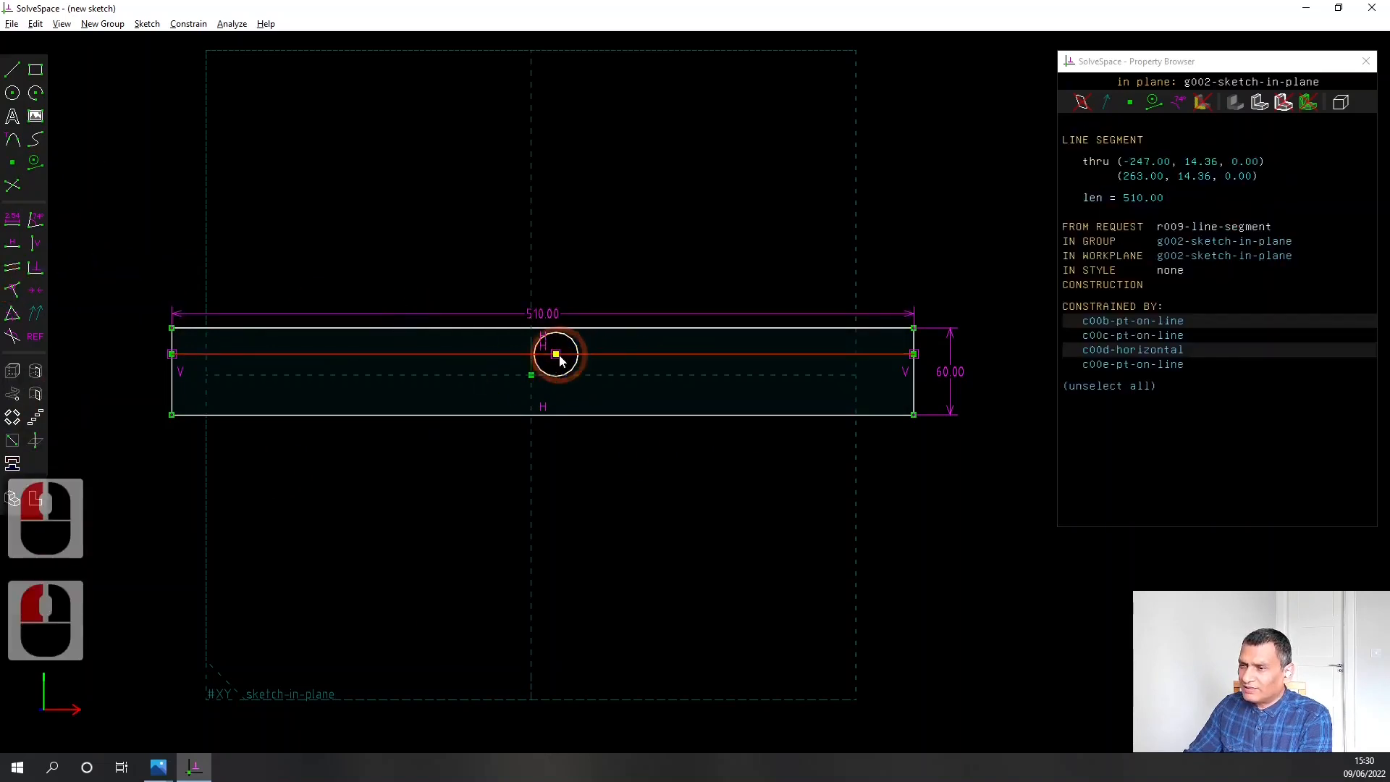
{"action": "left_click", "coordinate": [556, 354]}
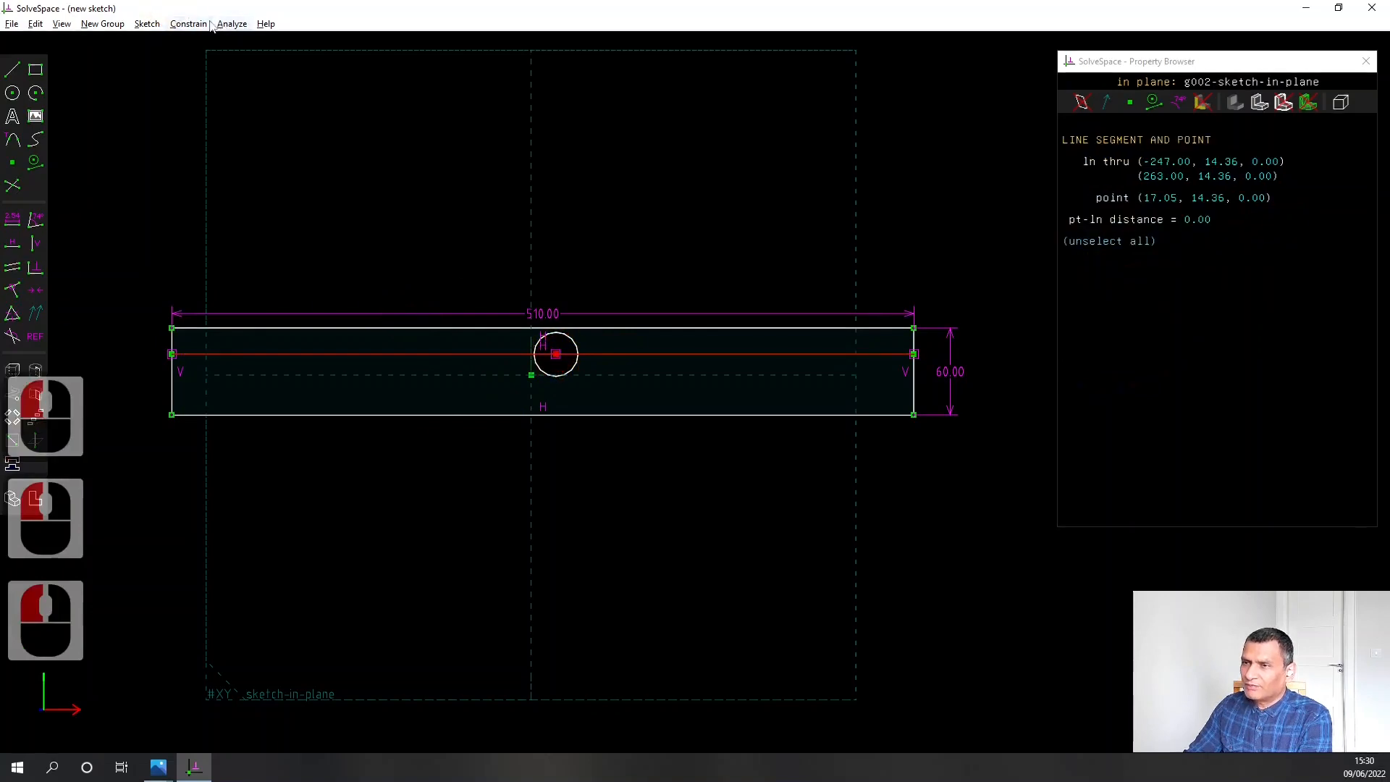
{"action": "left_click", "coordinate": [188, 24]}
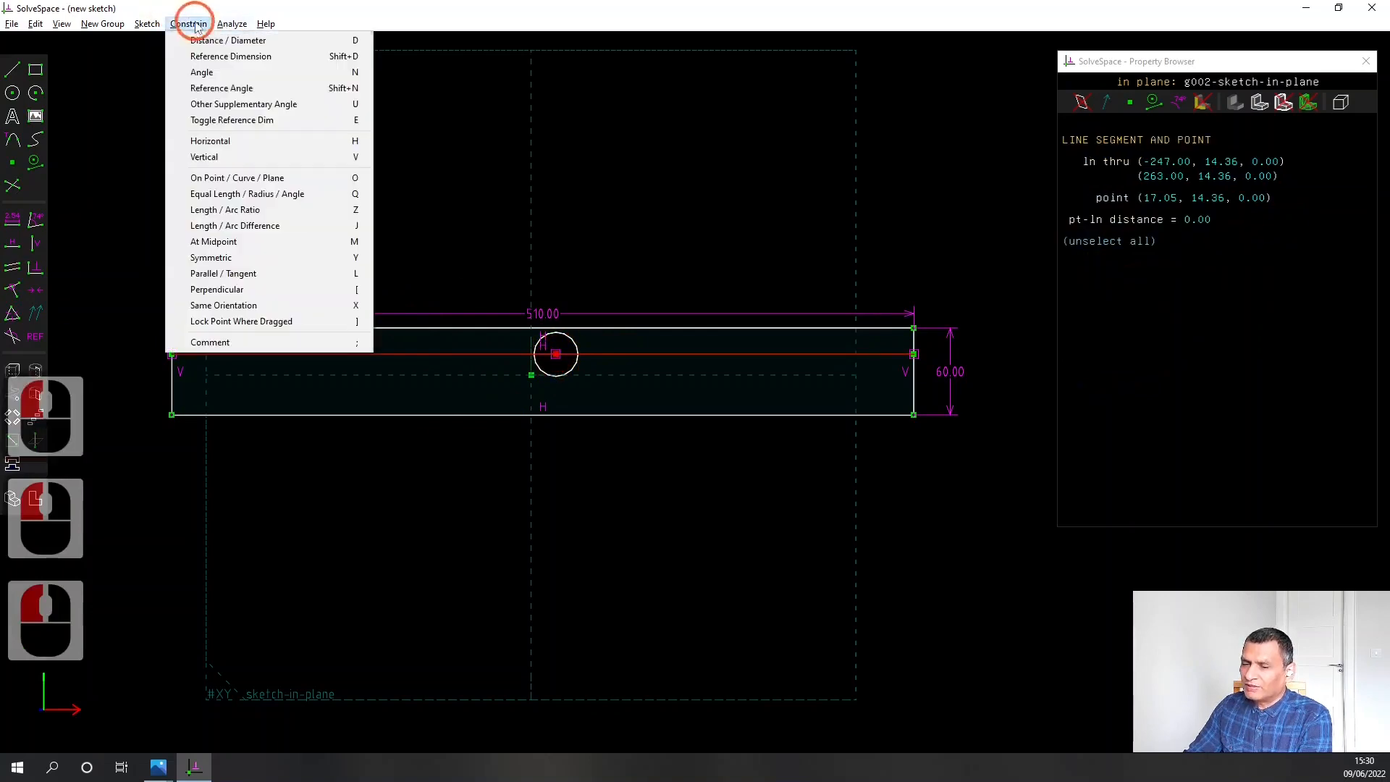
{"action": "left_click", "coordinate": [254, 241]}
Move the circle's centre, together with the constrained rectangle, slightly to the right and down
{"action": "scroll", "coordinate": [490, 350], "scroll_direction": "up", "scroll_amount": 4}
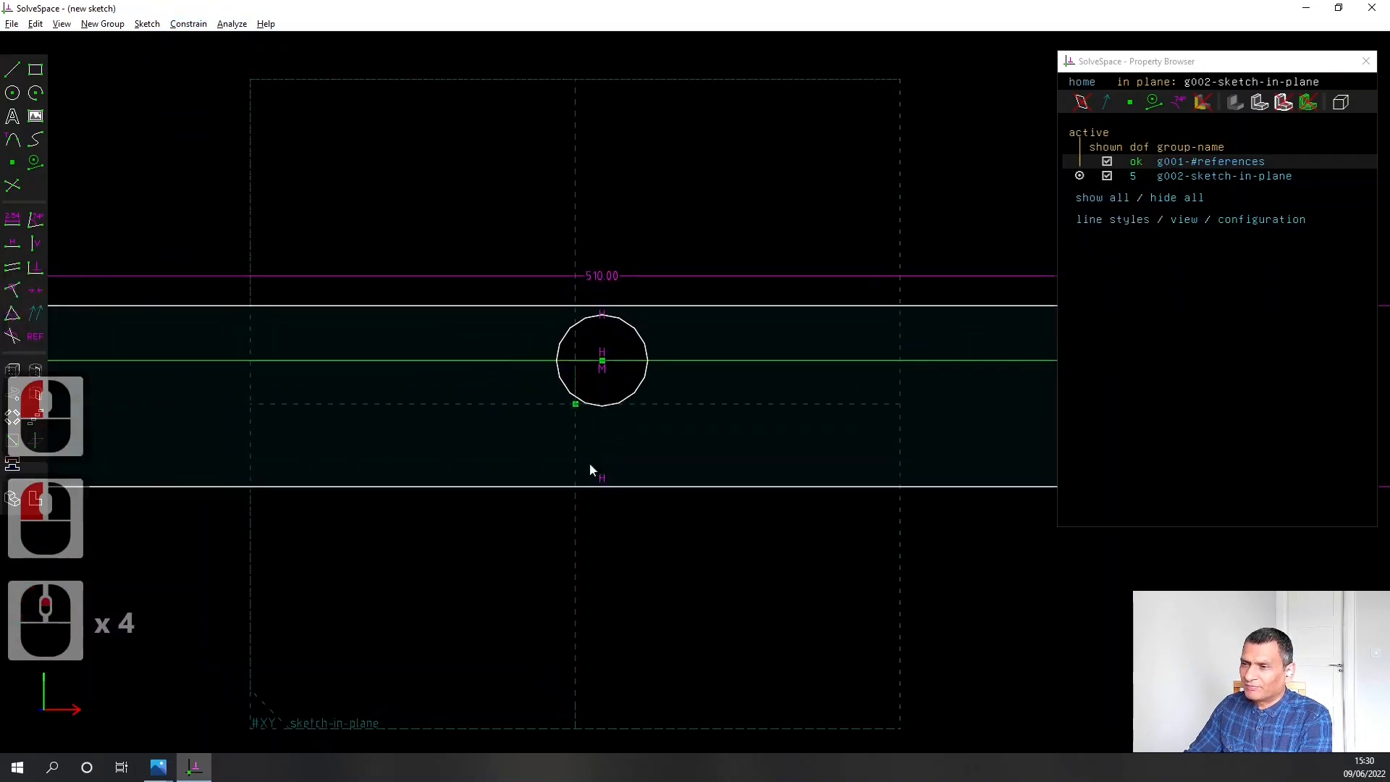
{"action": "scroll", "coordinate": [628, 538], "scroll_direction": "down", "scroll_amount": 5}
{"action": "right_click_drag", "start_coordinate": [679, 541], "coordinate": [684, 418]}
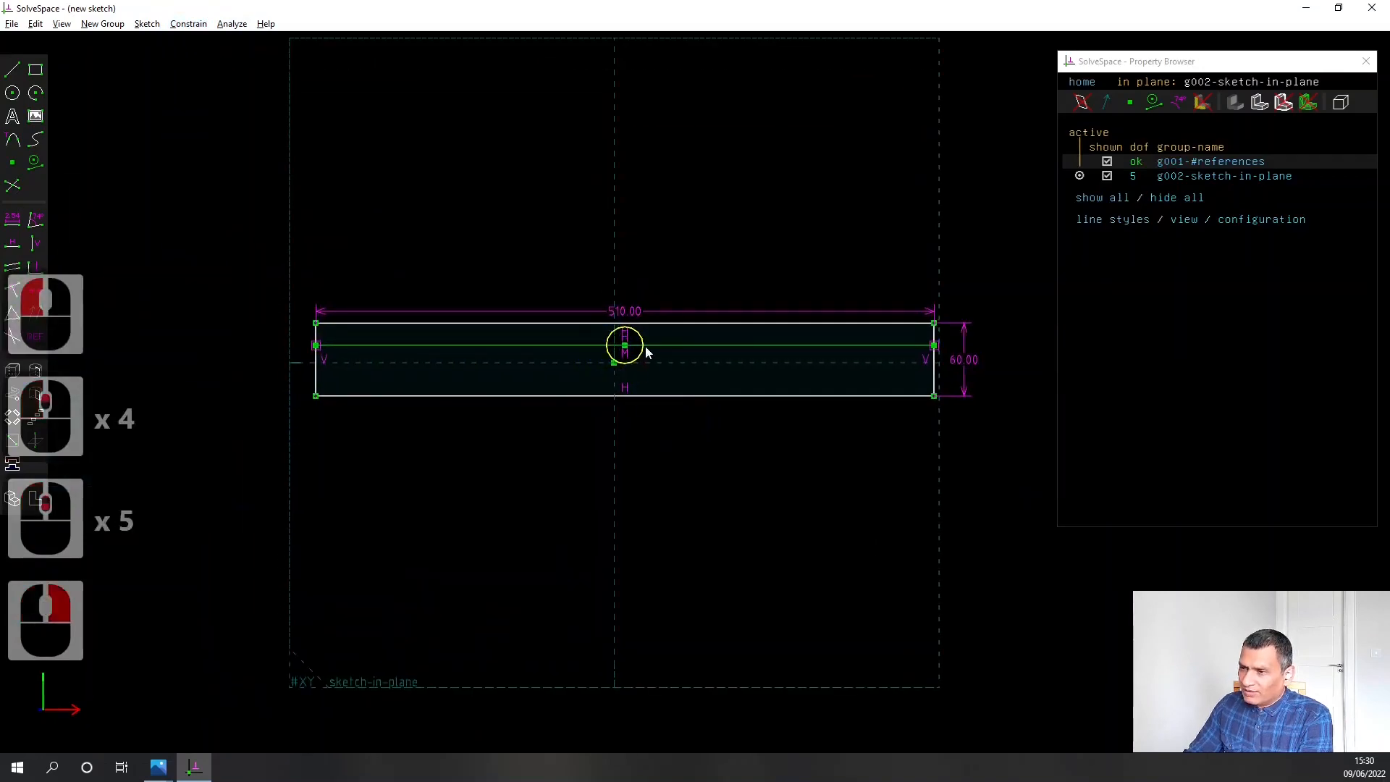
{"action": "mouse_move", "coordinate": [626, 348]}
{"action": "left_mouse_down"}
{"action": "mouse_move", "coordinate": [569, 340]}
{"action": "mouse_move", "coordinate": [655, 339]}
{"action": "mouse_move", "coordinate": [611, 342]}
{"action": "mouse_move", "coordinate": [637, 371]}
{"action": "mouse_move", "coordinate": [637, 344]}
{"action": "mouse_move", "coordinate": [642, 365]}
{"action": "mouse_move", "coordinate": [645, 352]}
{"action": "left_mouse_up"}
{"action": "left_click", "coordinate": [626, 381]}
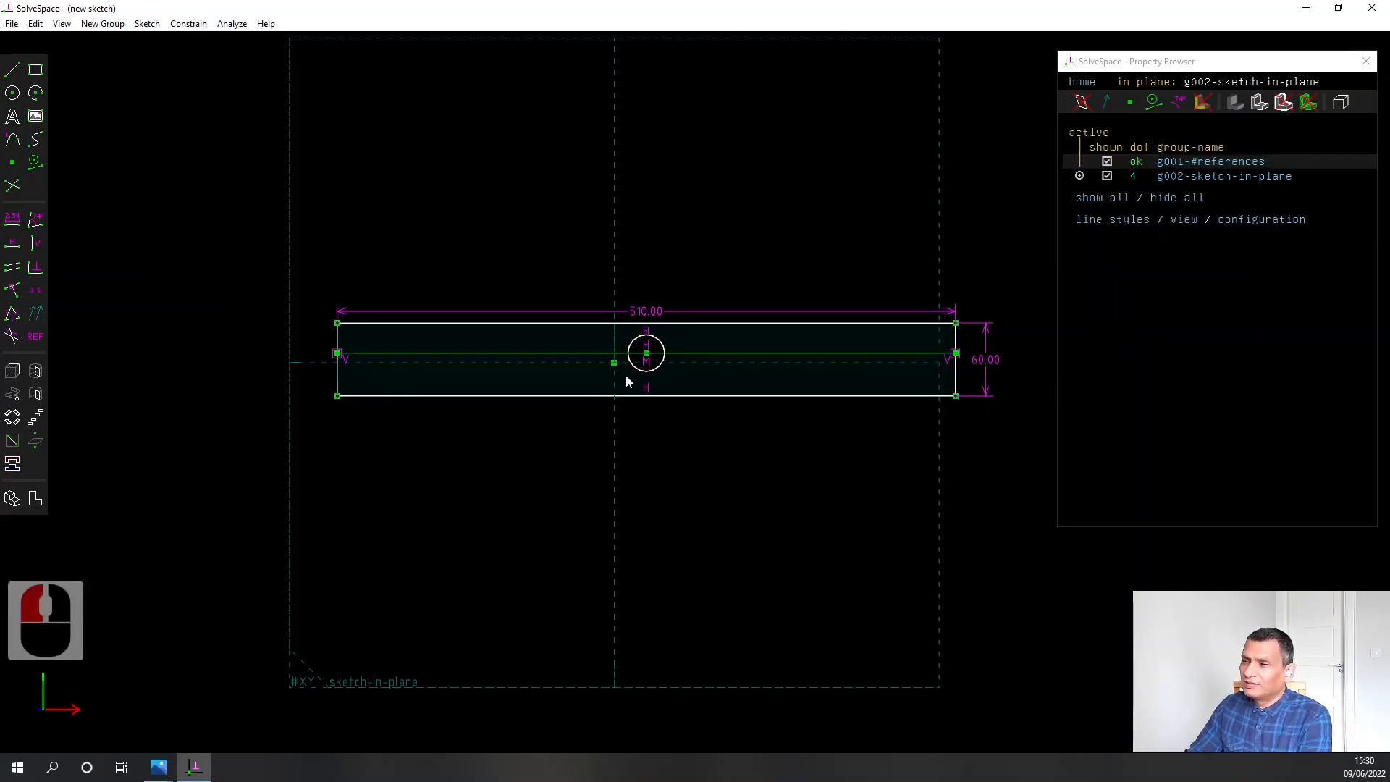
{"action": "right_click_drag", "start_coordinate": [782, 475], "coordinate": [738, 458]}
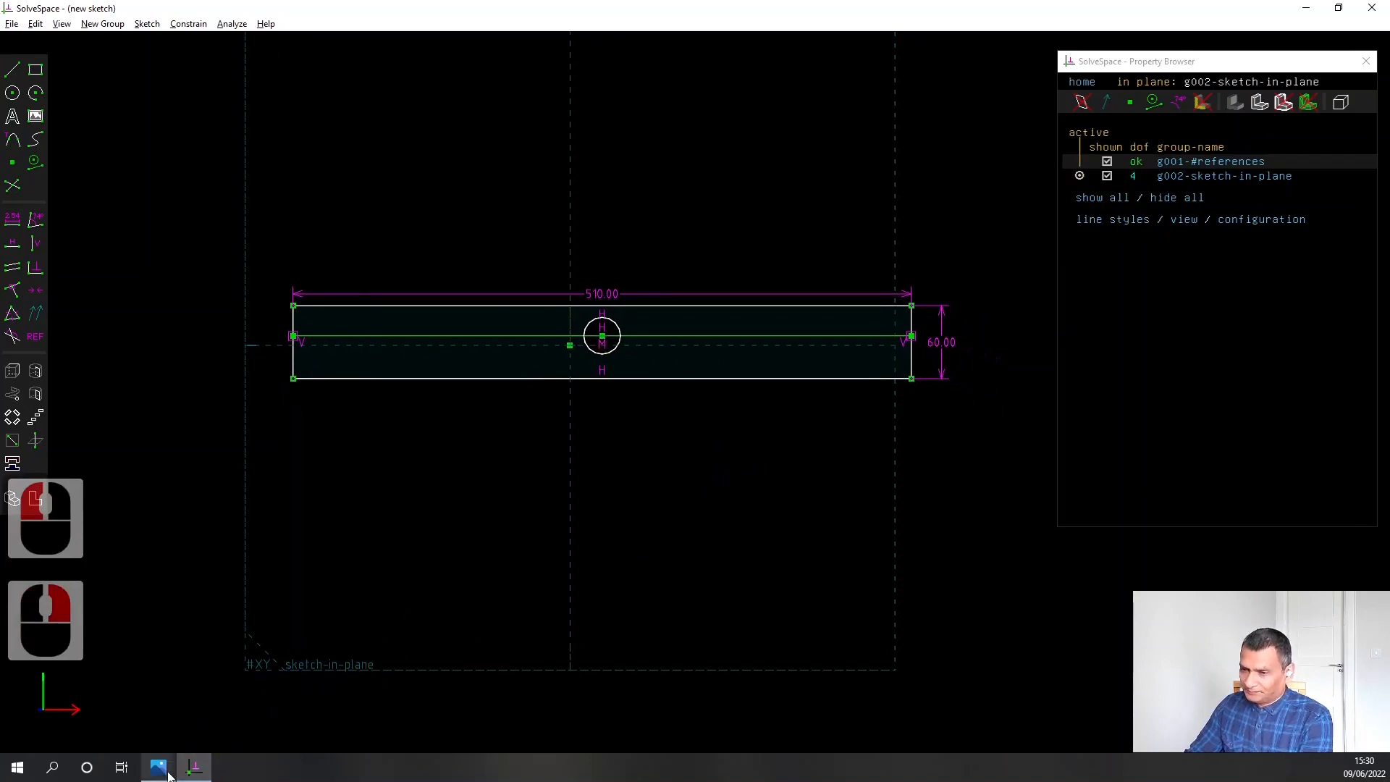
Examine the frame drawing FW51S07HMVJDDMG4.png and the rail dimensions in SB12RailsBearingDimensions1.jpg in Photos, and return to SolveSpace
{"action": "mouse_move", "coordinate": [163, 768]}
{"action": "left_click", "coordinate": [422, 666]}
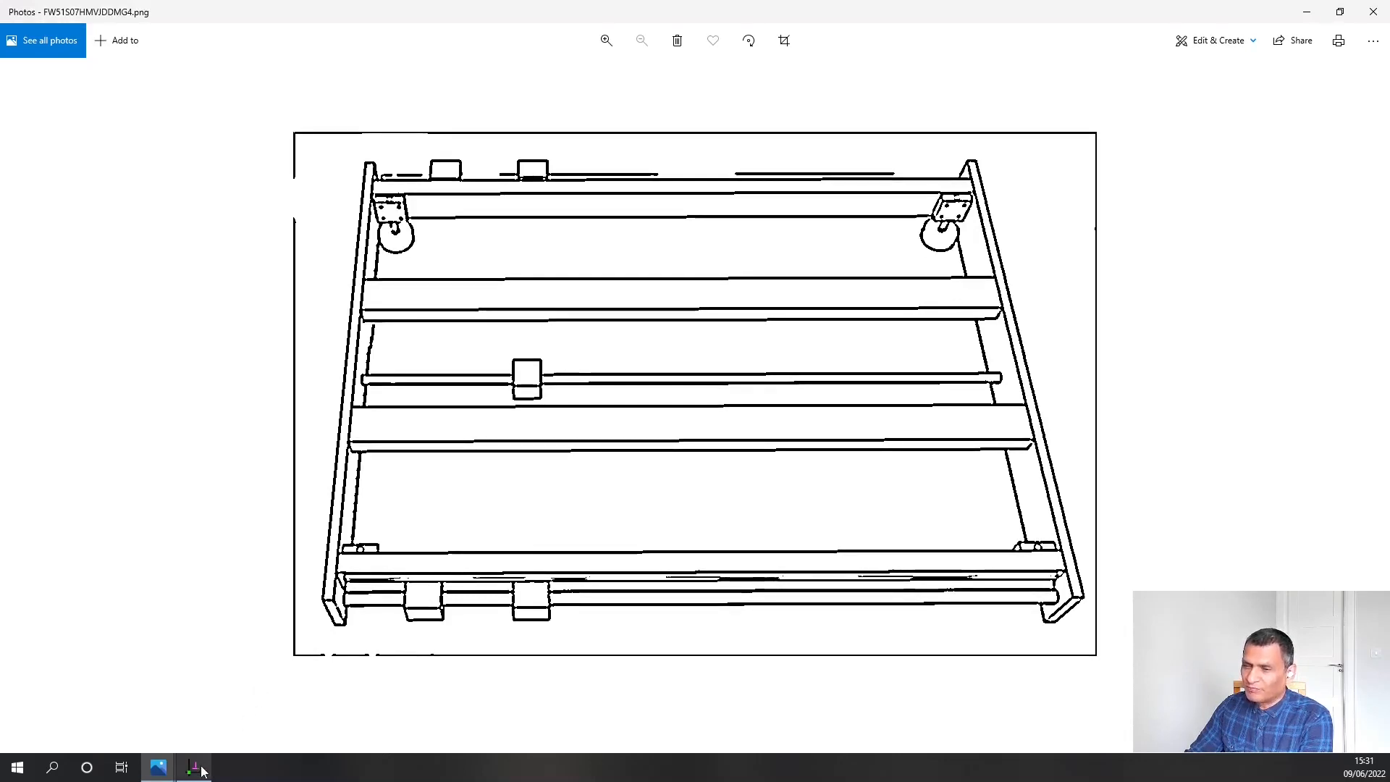
{"action": "left_click", "coordinate": [157, 767]}
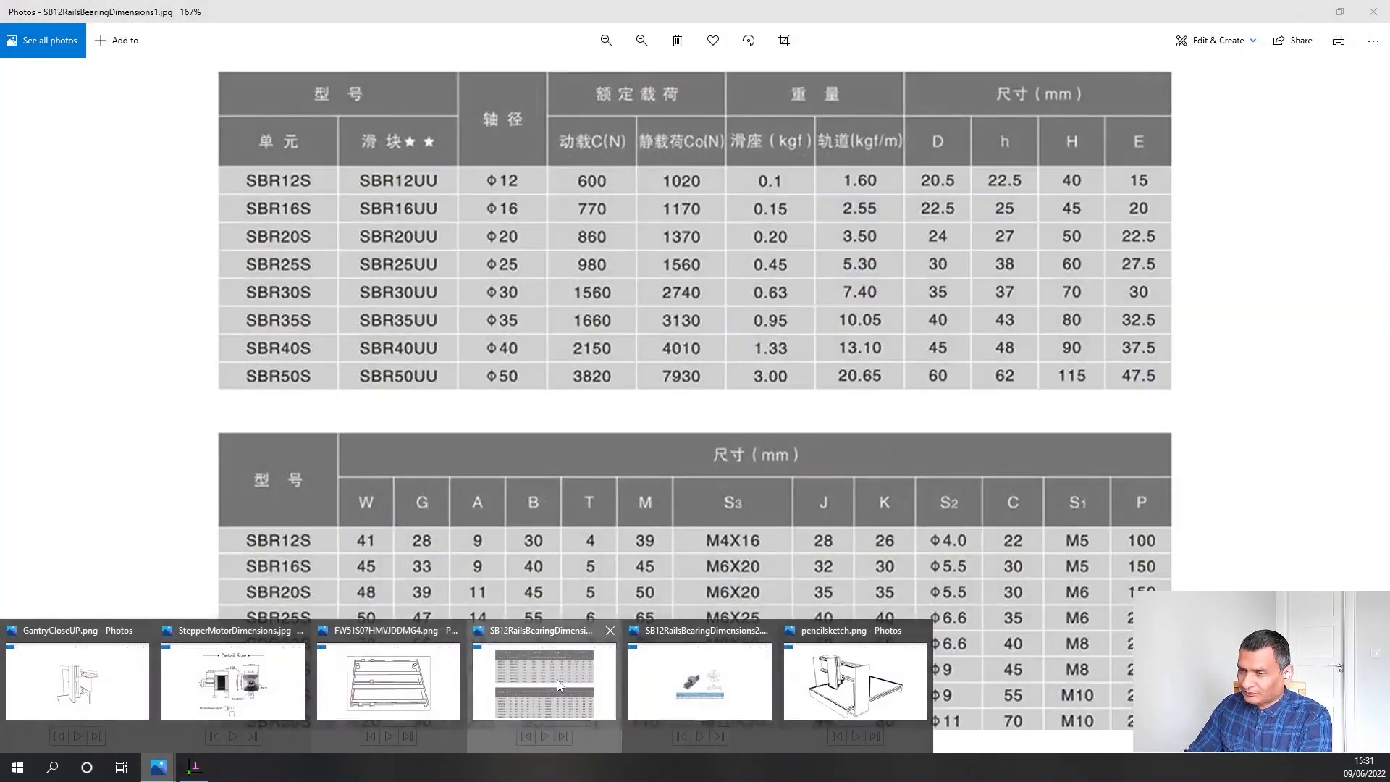
{"action": "left_click", "coordinate": [560, 686]}
{"action": "left_click_drag", "start_coordinate": [640, 187], "coordinate": [660, 568]}
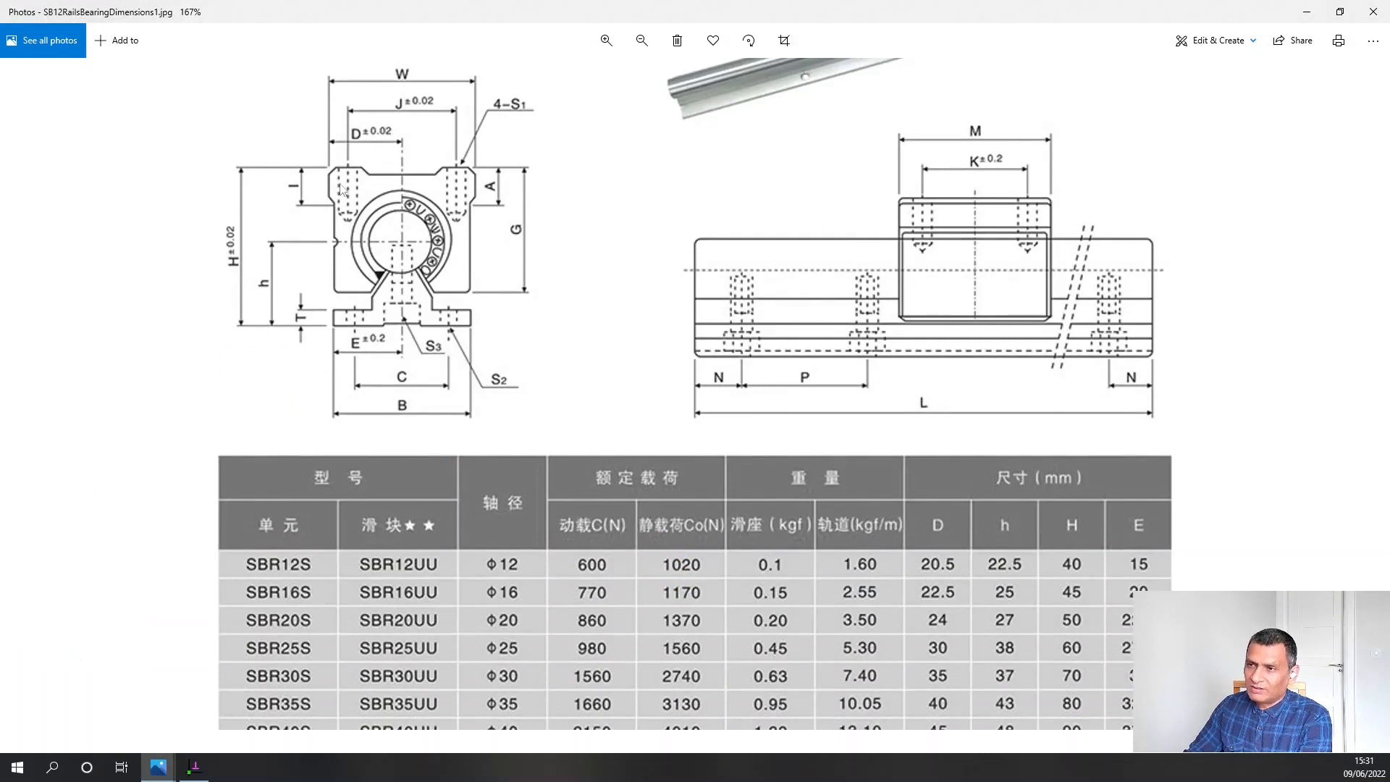
{"action": "left_click_drag", "start_coordinate": [599, 580], "coordinate": [600, 287]}
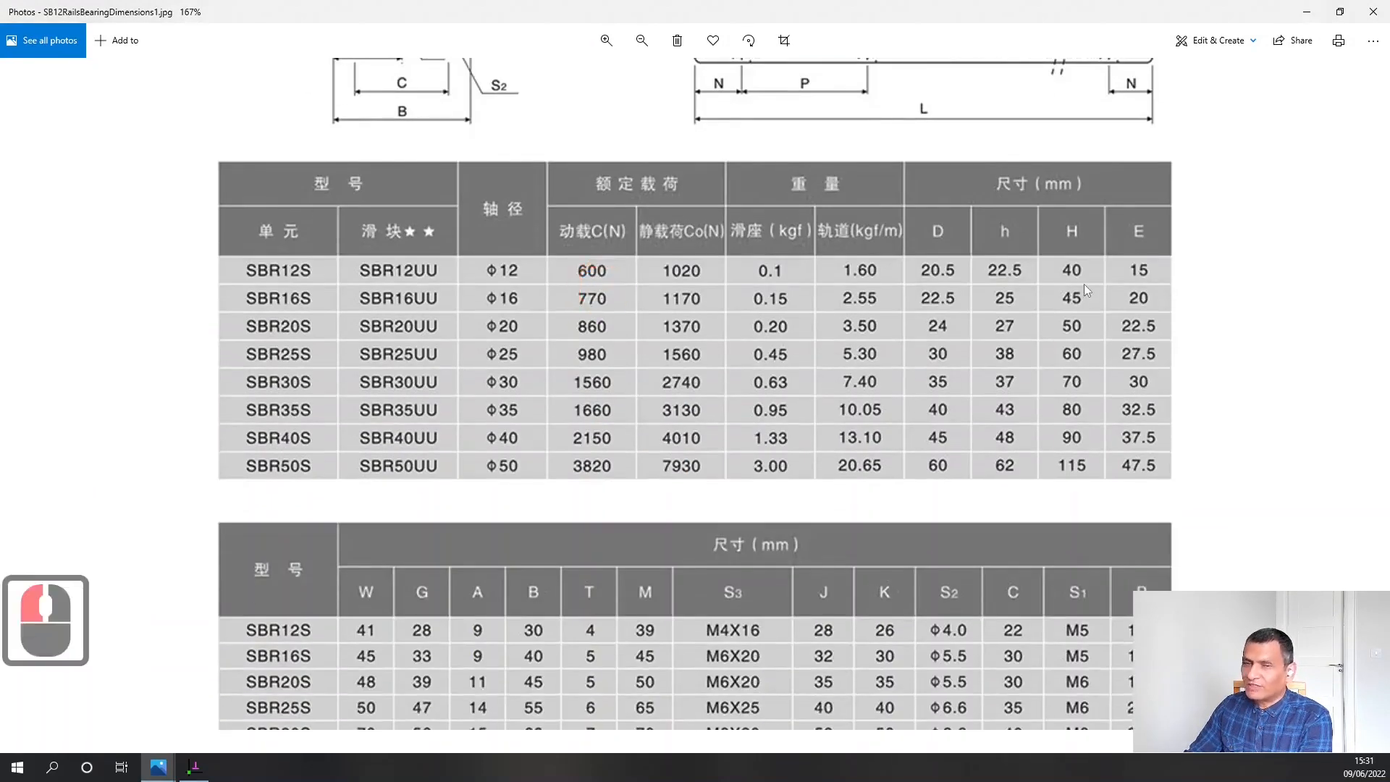
{"action": "left_click", "coordinate": [194, 766]}
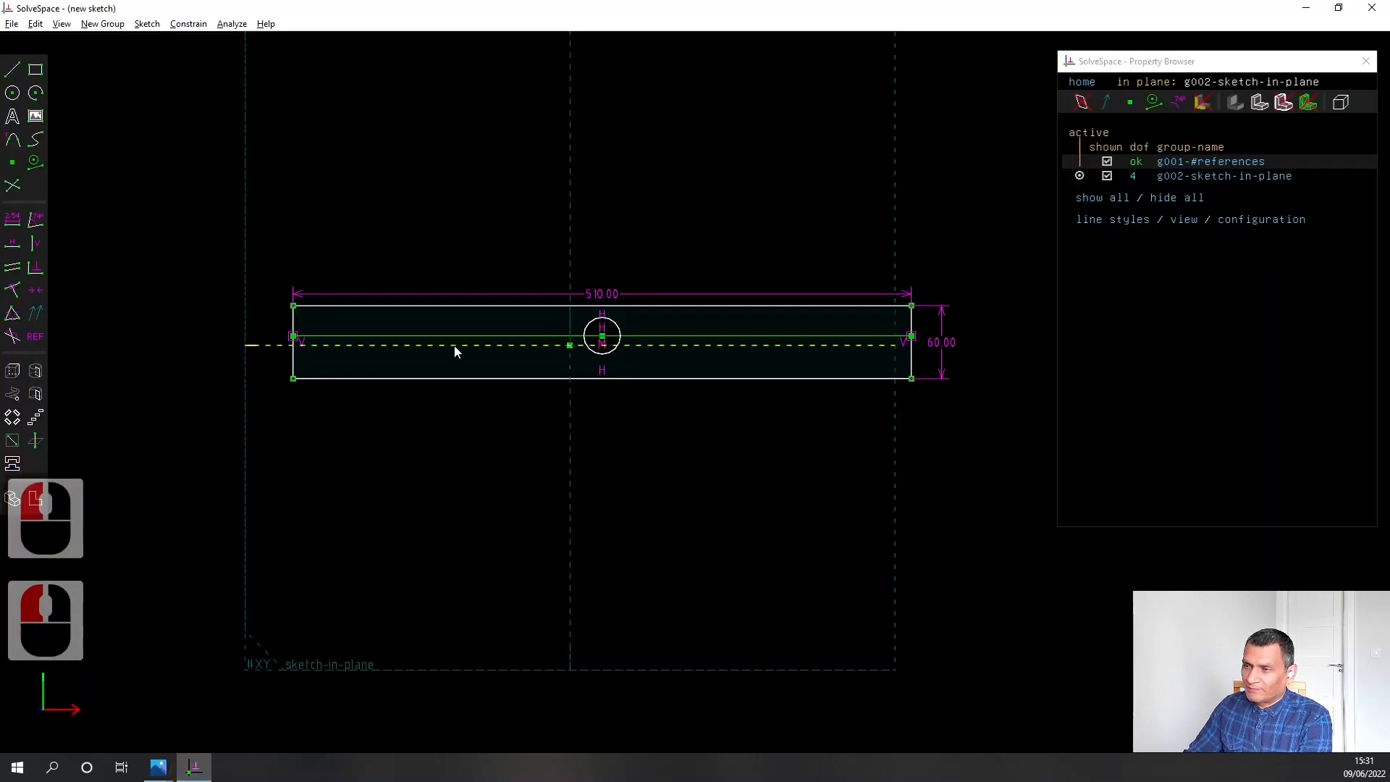
{"action": "left_click", "coordinate": [166, 773]}
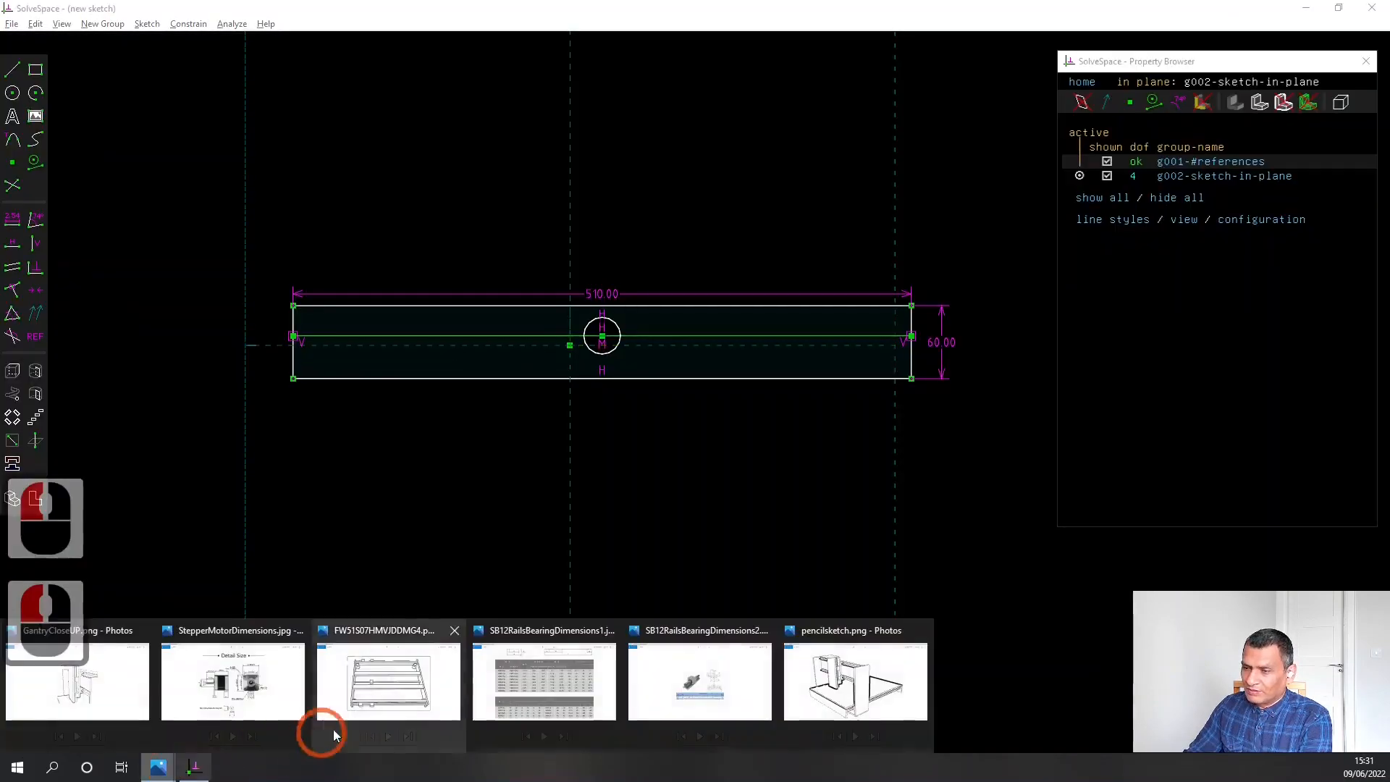
{"action": "left_click", "coordinate": [372, 689]}
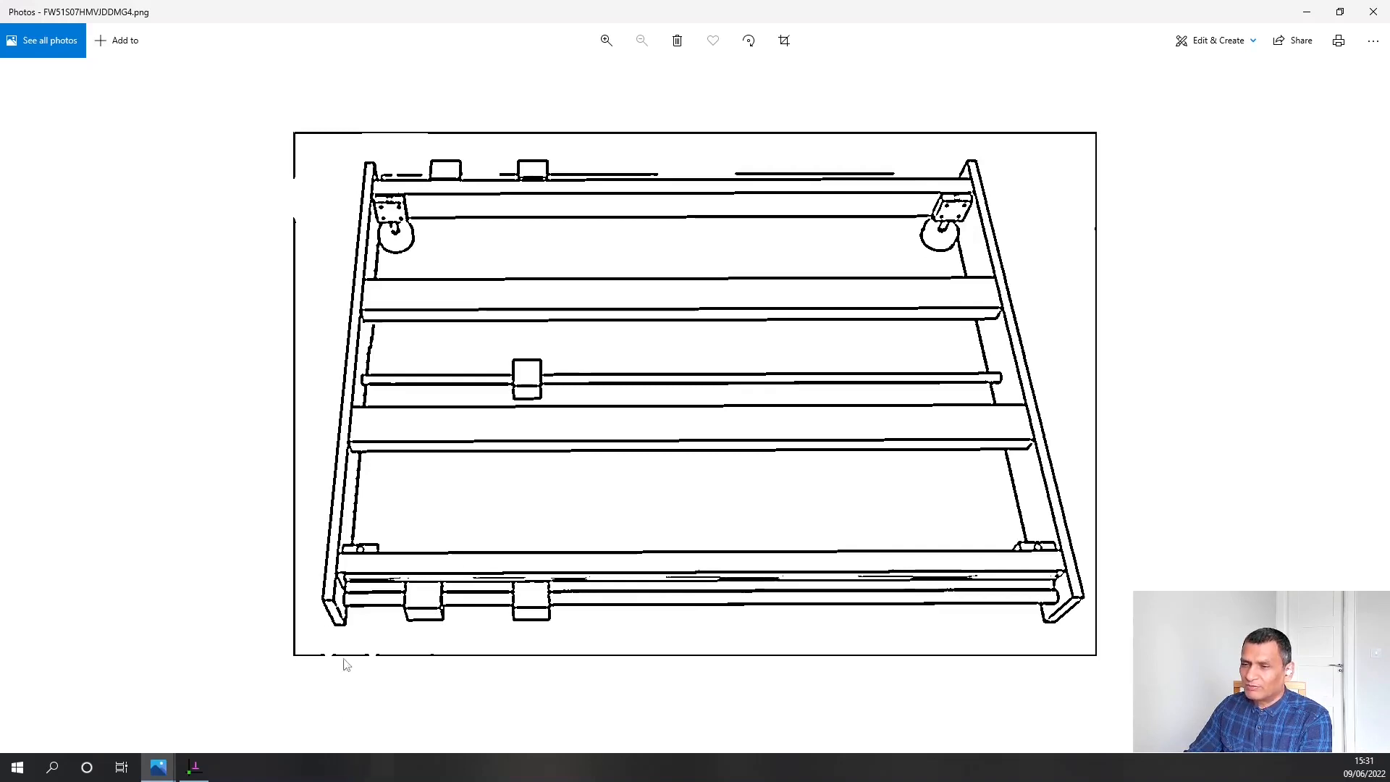
{"action": "left_click", "coordinate": [193, 767]}
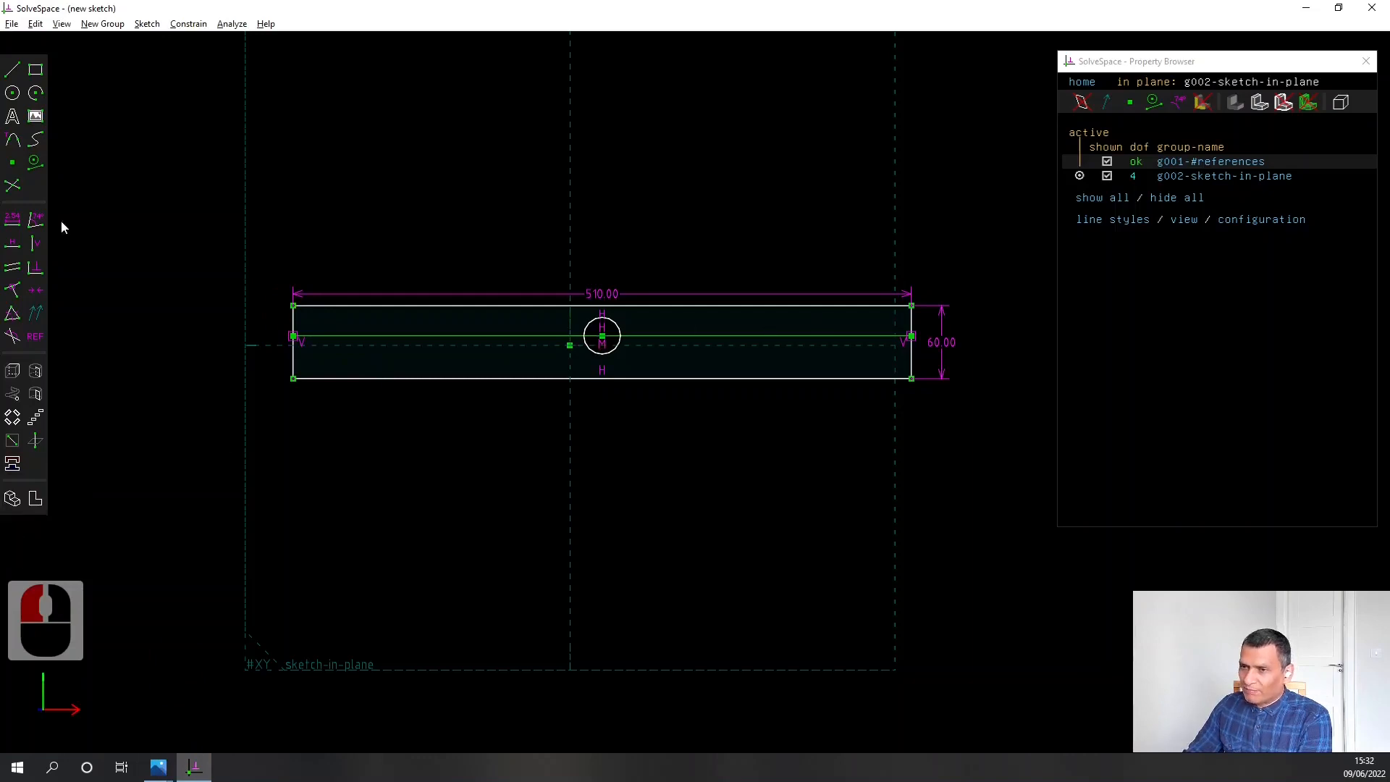
Sketch two circles about 8 mm in diameter near the plate's left end, one above and one below the construction line
{"action": "left_click", "coordinate": [12, 93]}
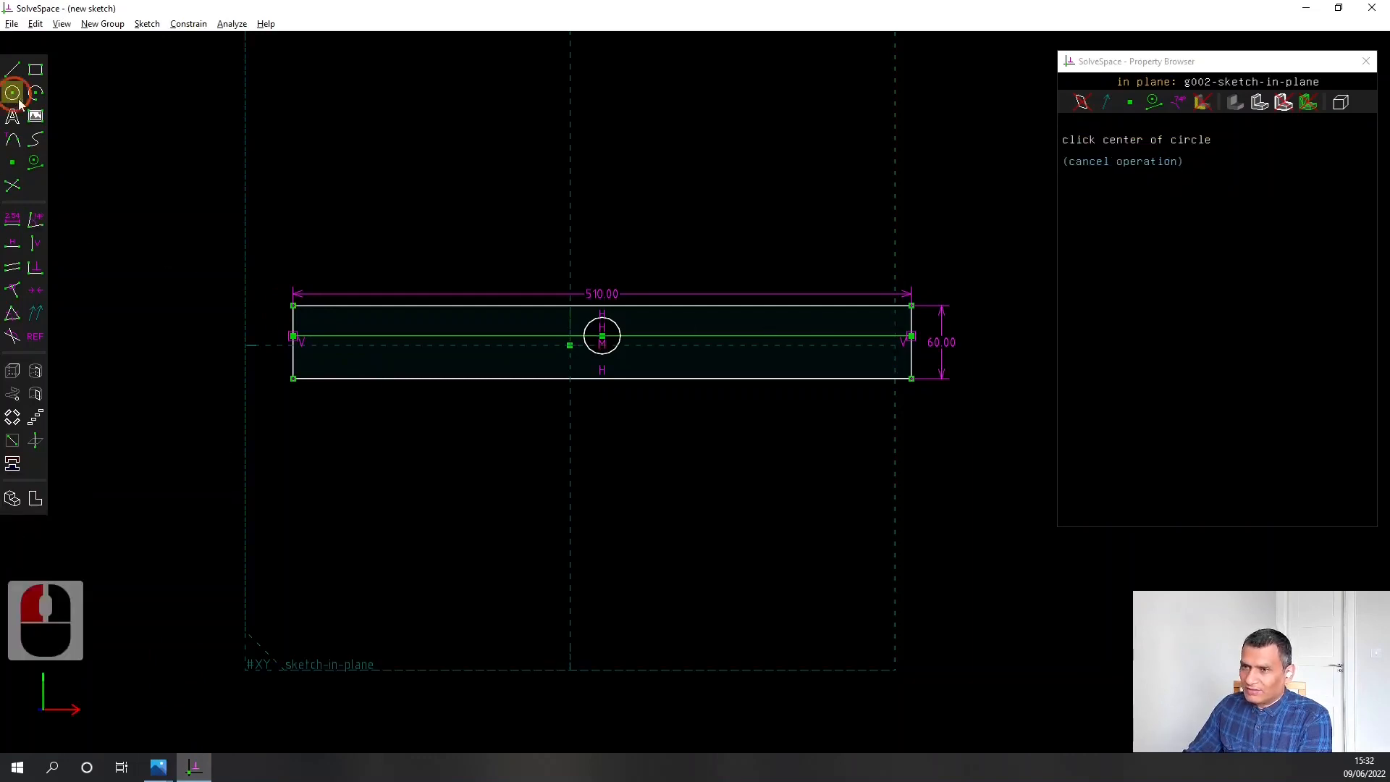
{"action": "scroll", "coordinate": [255, 302], "scroll_direction": "up", "scroll_amount": 2}
{"action": "scroll", "coordinate": [255, 302], "scroll_direction": "up", "scroll_amount": 3}
{"action": "left_click", "coordinate": [433, 336]}
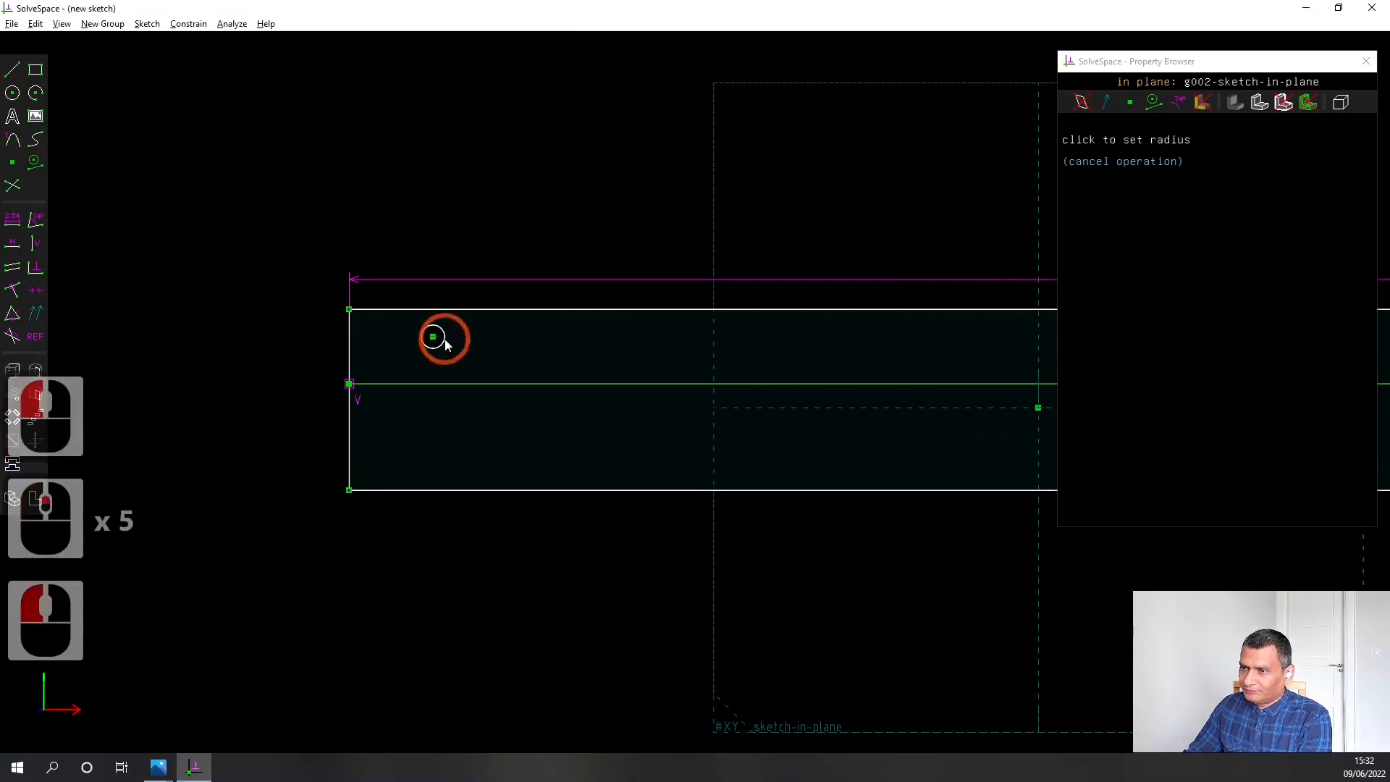
{"action": "left_click", "coordinate": [445, 344]}
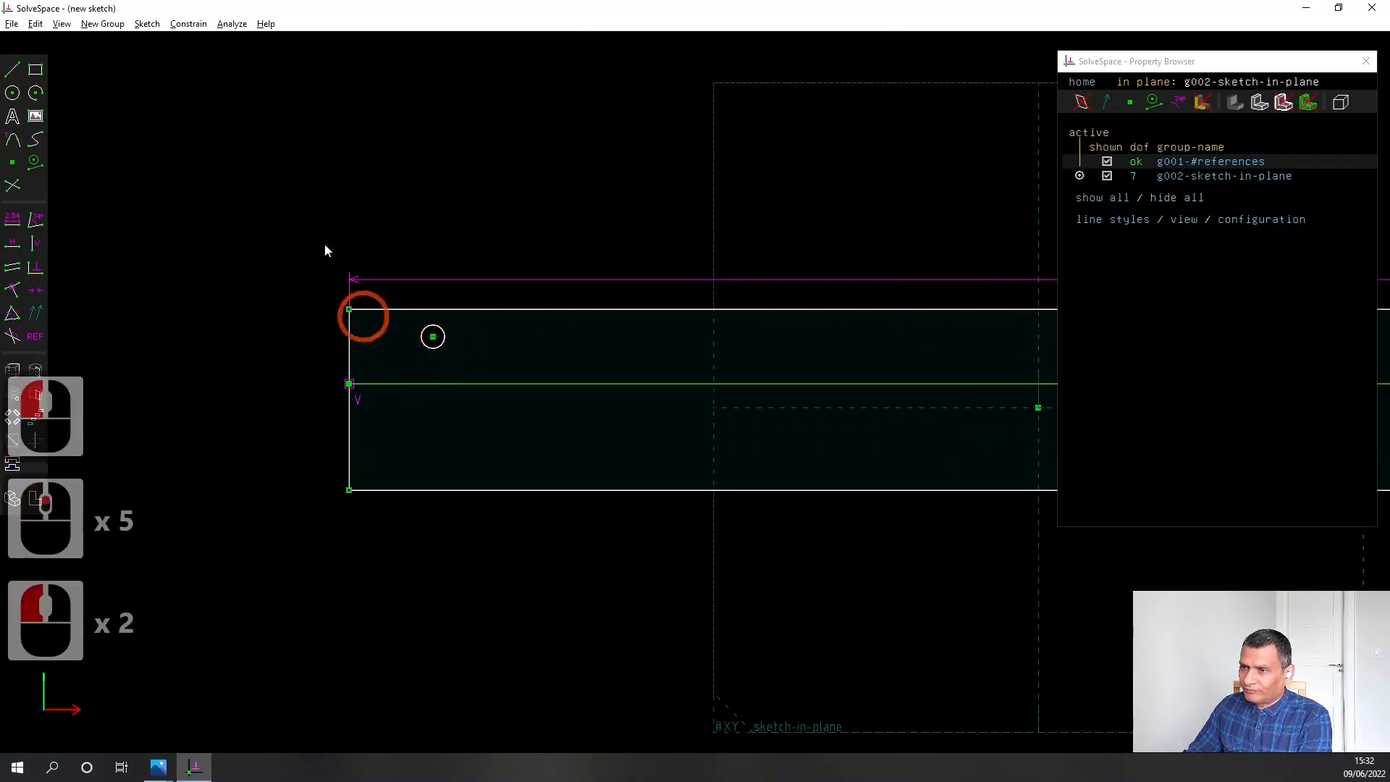
{"action": "left_click", "coordinate": [12, 93]}
{"action": "left_click", "coordinate": [438, 443]}
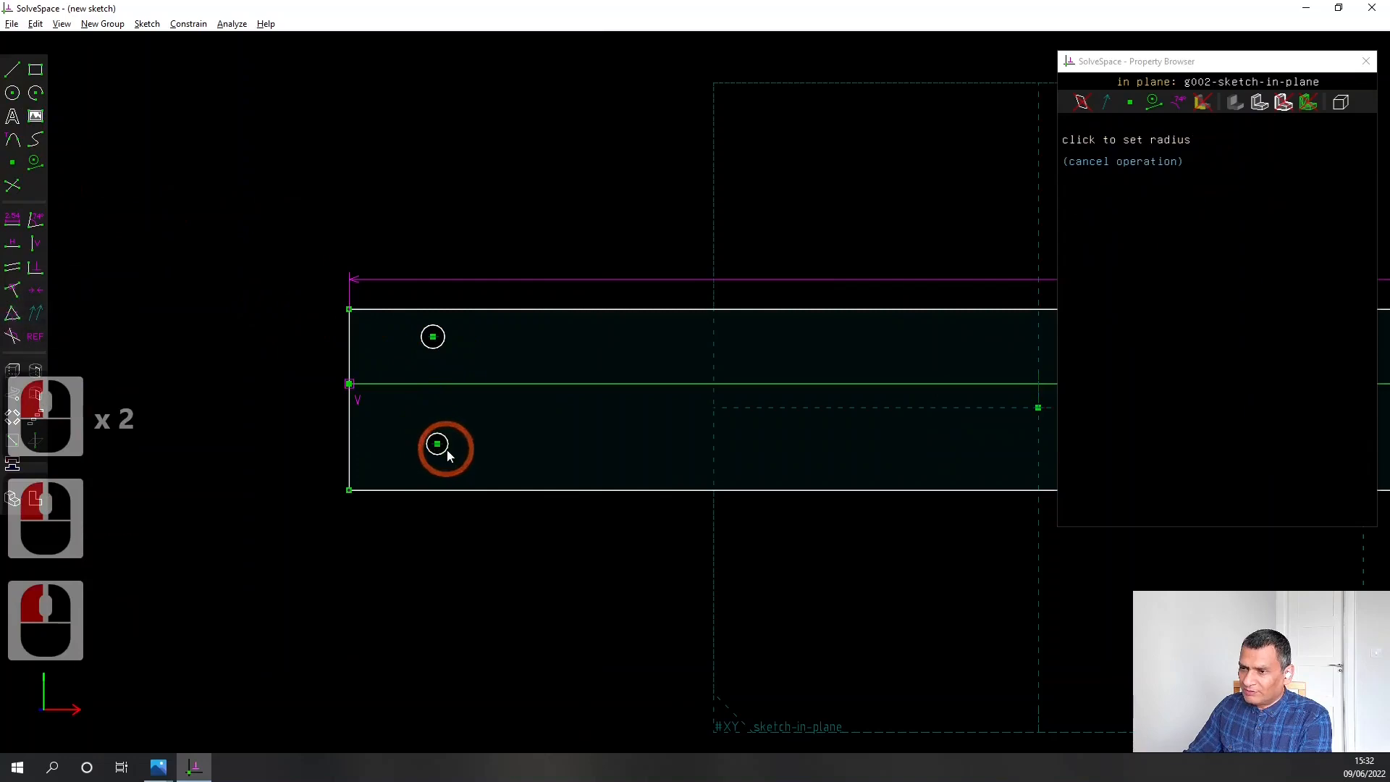
{"action": "left_click", "coordinate": [447, 452]}
Try to apply an equal-radius constraint with the two small circles and the construction line selected together
{"action": "left_click", "coordinate": [470, 326]}
{"action": "left_click", "coordinate": [445, 341]}
{"action": "left_click", "coordinate": [474, 380]}
{"action": "left_click", "coordinate": [458, 343]}
{"action": "left_click", "coordinate": [445, 341]}
{"action": "left_click", "coordinate": [445, 341]}
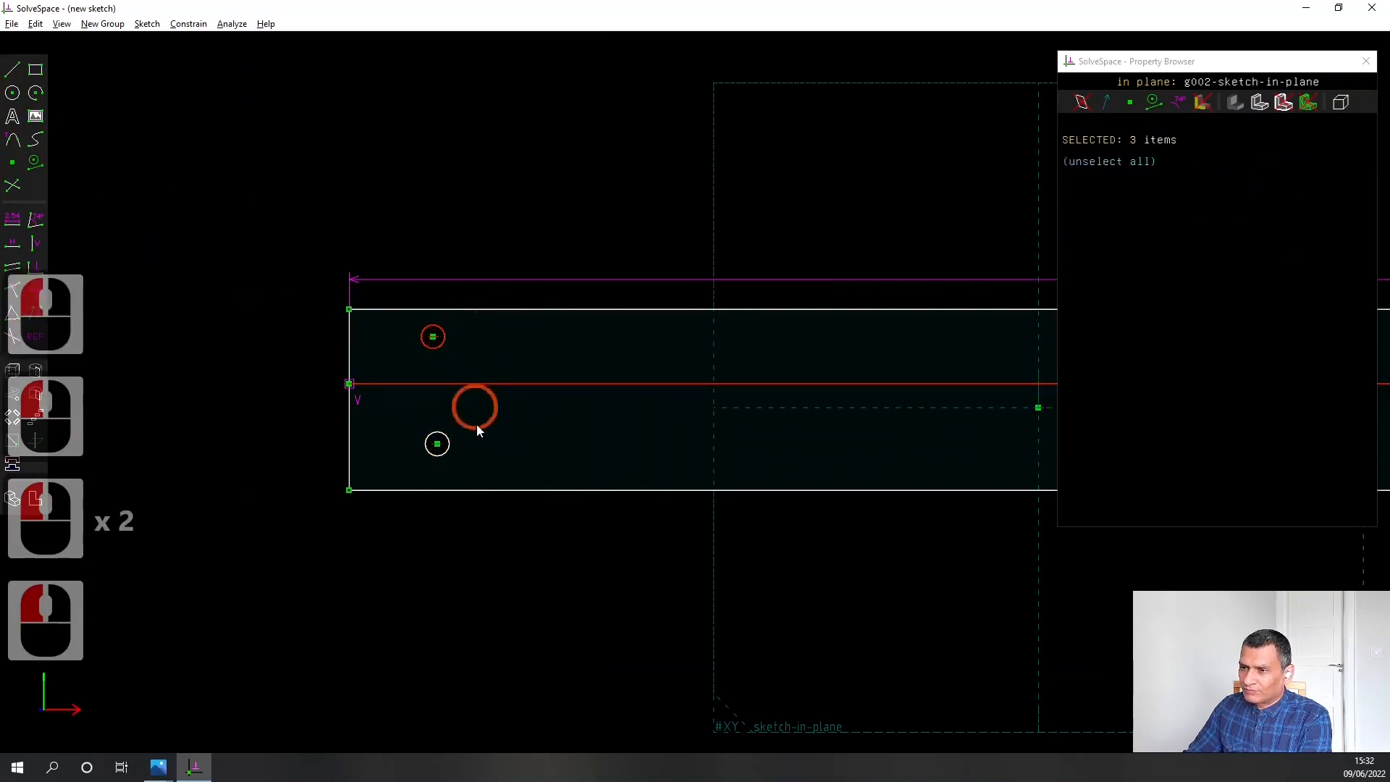
{"action": "left_click", "coordinate": [449, 443]}
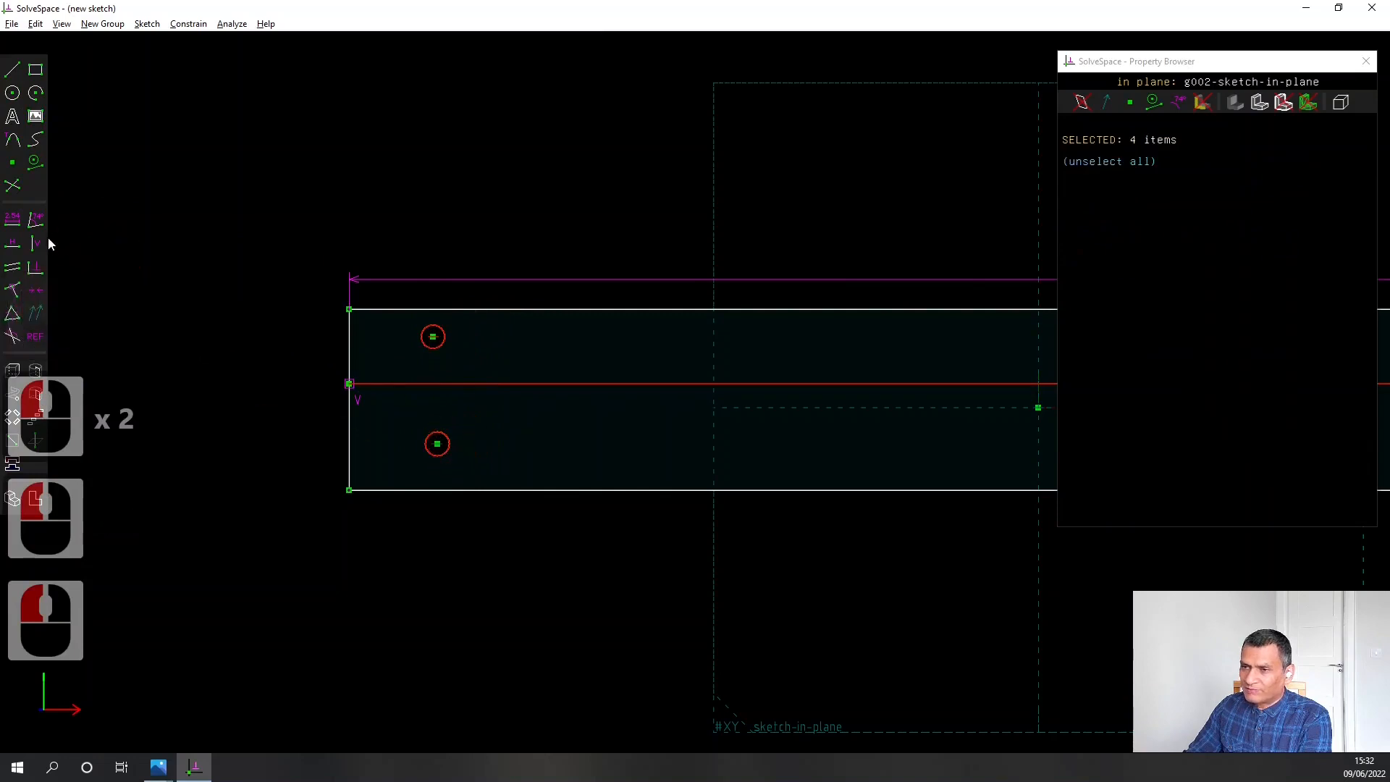
{"action": "left_click", "coordinate": [13, 312]}
{"action": "left_click", "coordinate": [811, 508]}
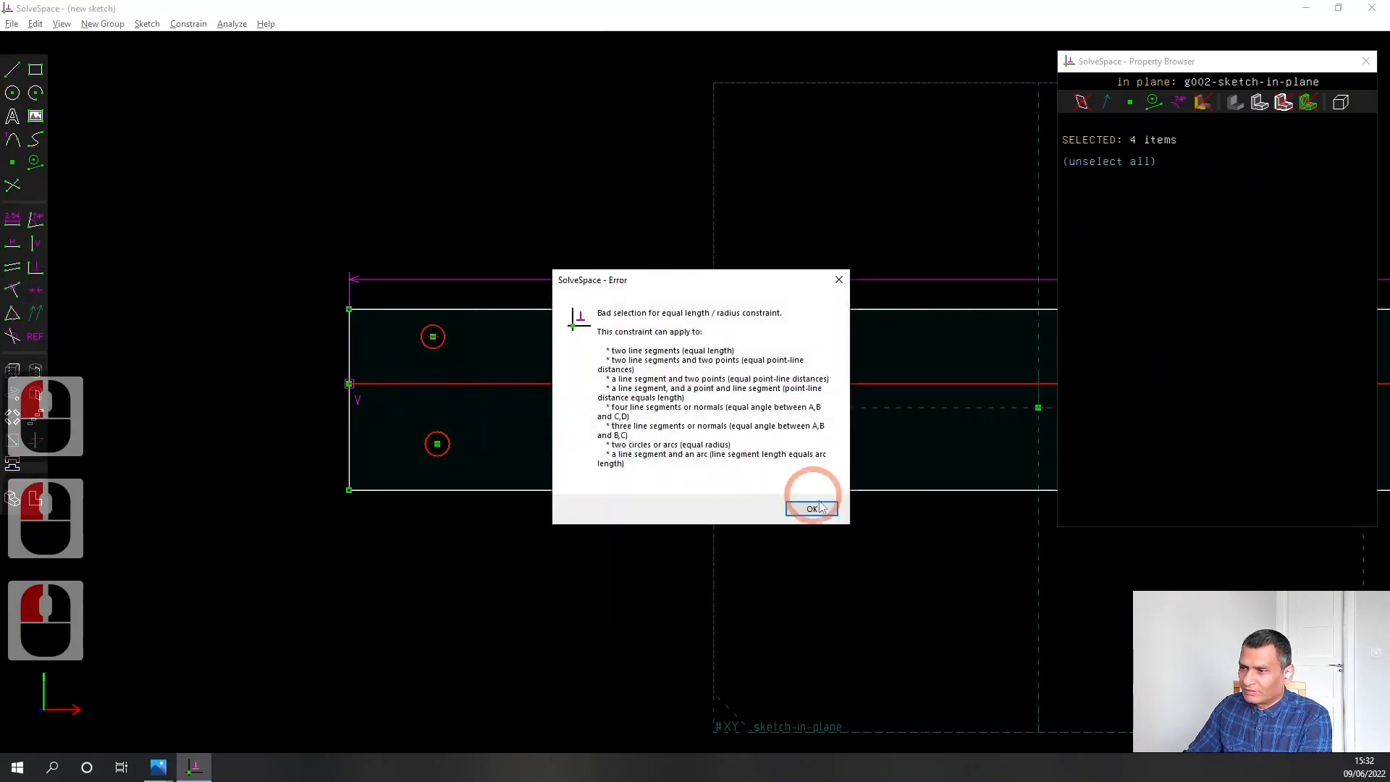
{"action": "left_click", "coordinate": [558, 554]}
Constrain the two small circles near the plate's left end to equal radius
{"action": "left_click", "coordinate": [462, 460]}
{"action": "left_click", "coordinate": [448, 454]}
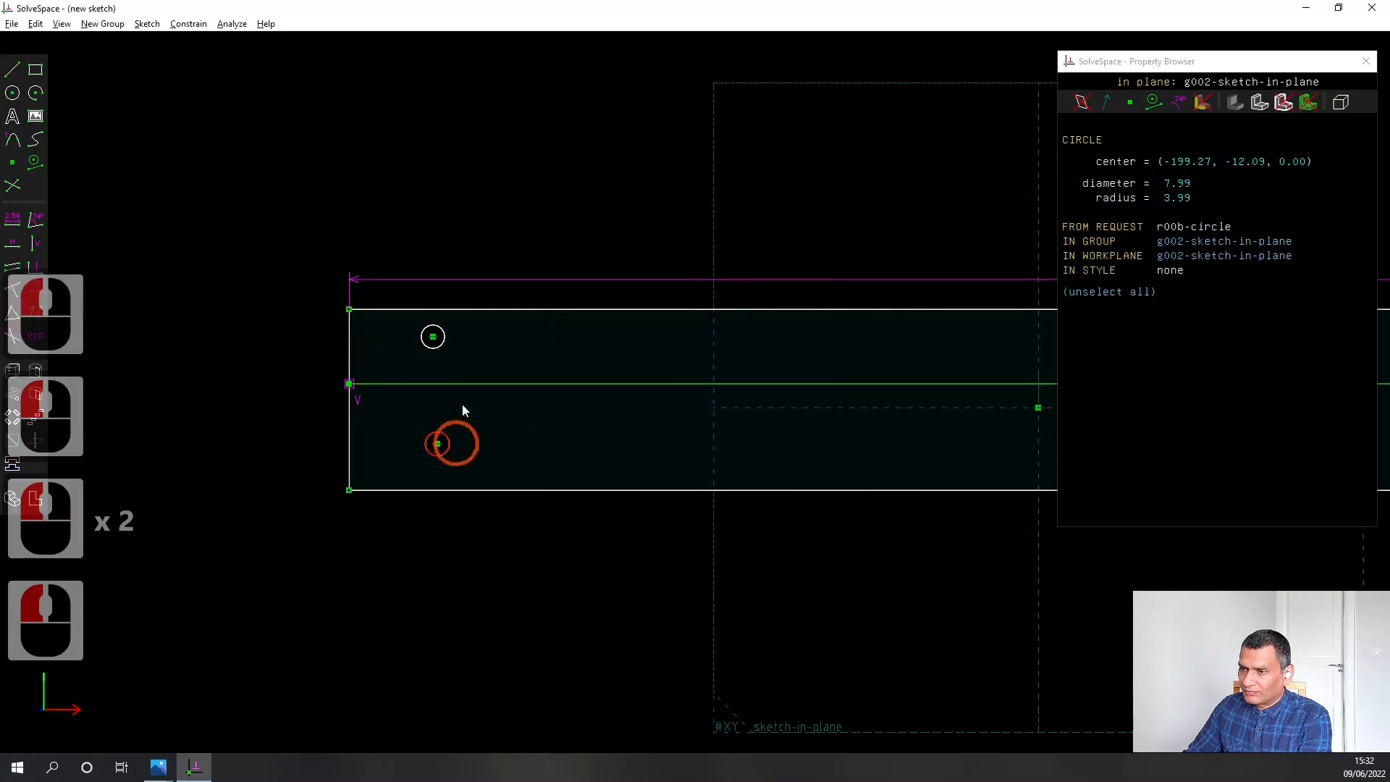
{"action": "left_click", "coordinate": [446, 338]}
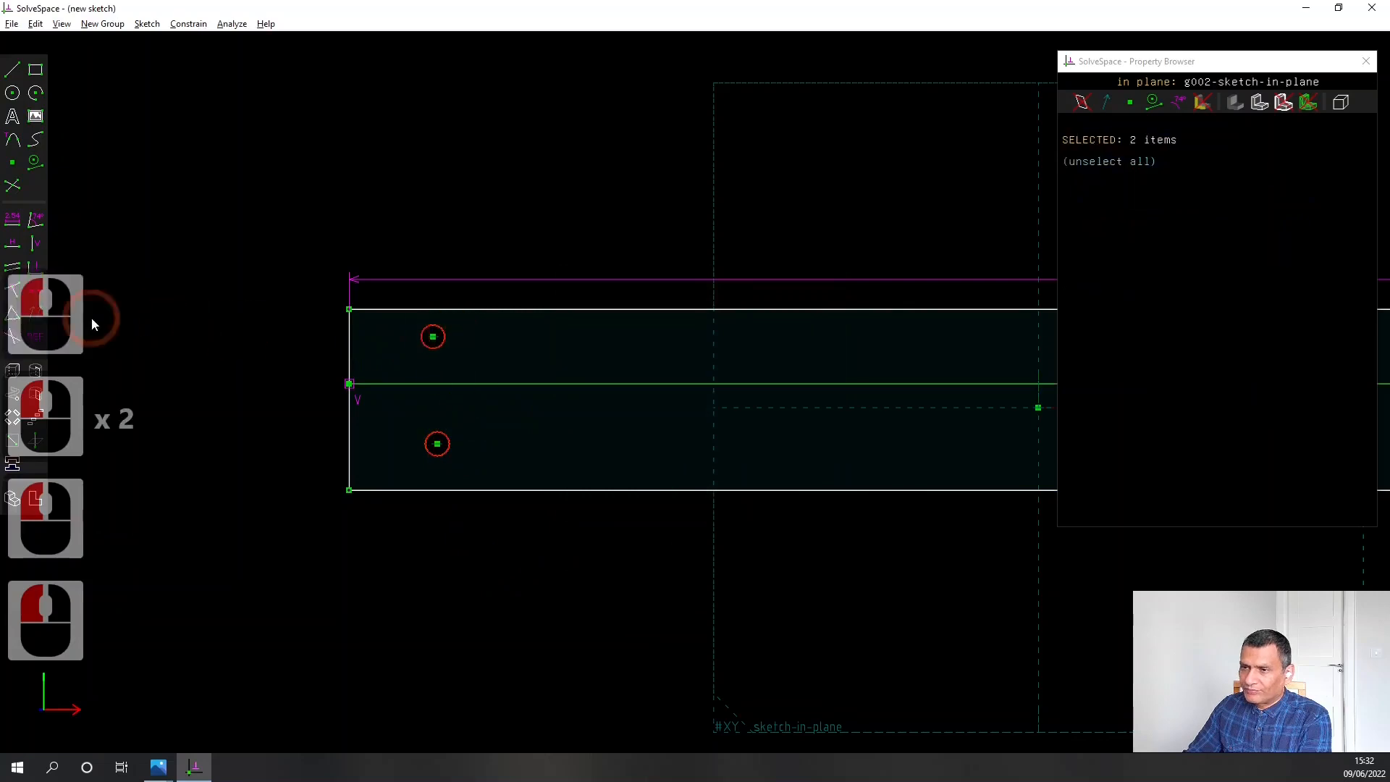
{"action": "left_click", "coordinate": [13, 312]}
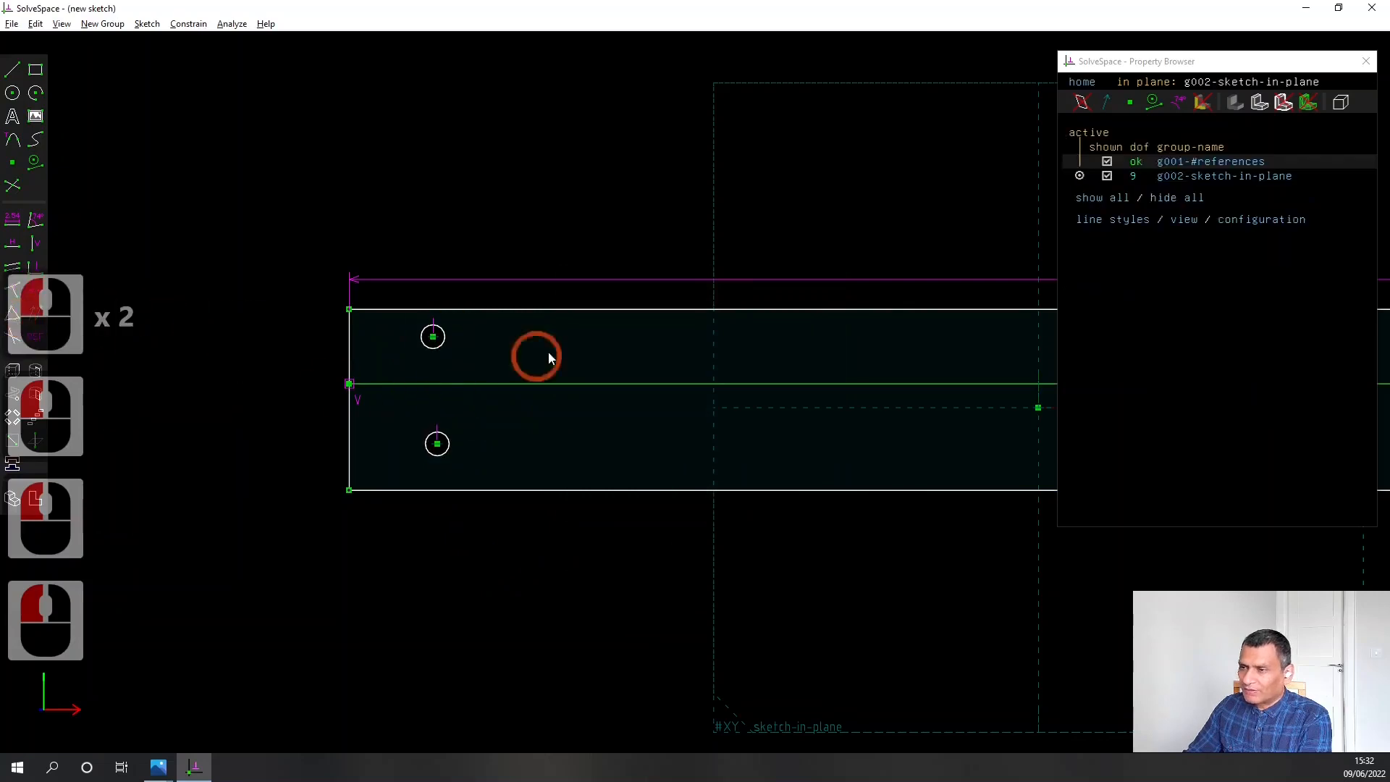
Set the diameter of the upper small circle to 3 mm and move its dimension label clear of the circle
{"action": "left_click", "coordinate": [445, 340]}
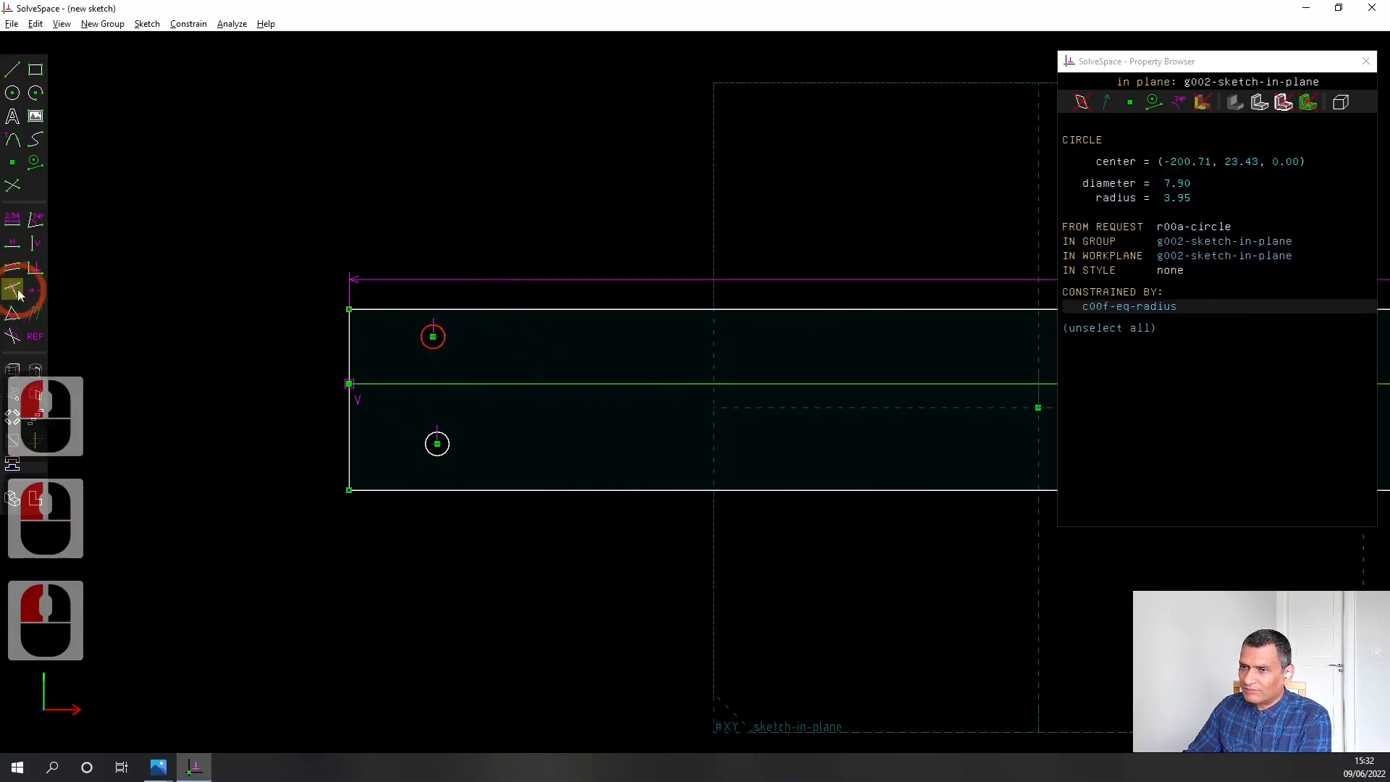
{"action": "left_click", "coordinate": [13, 222]}
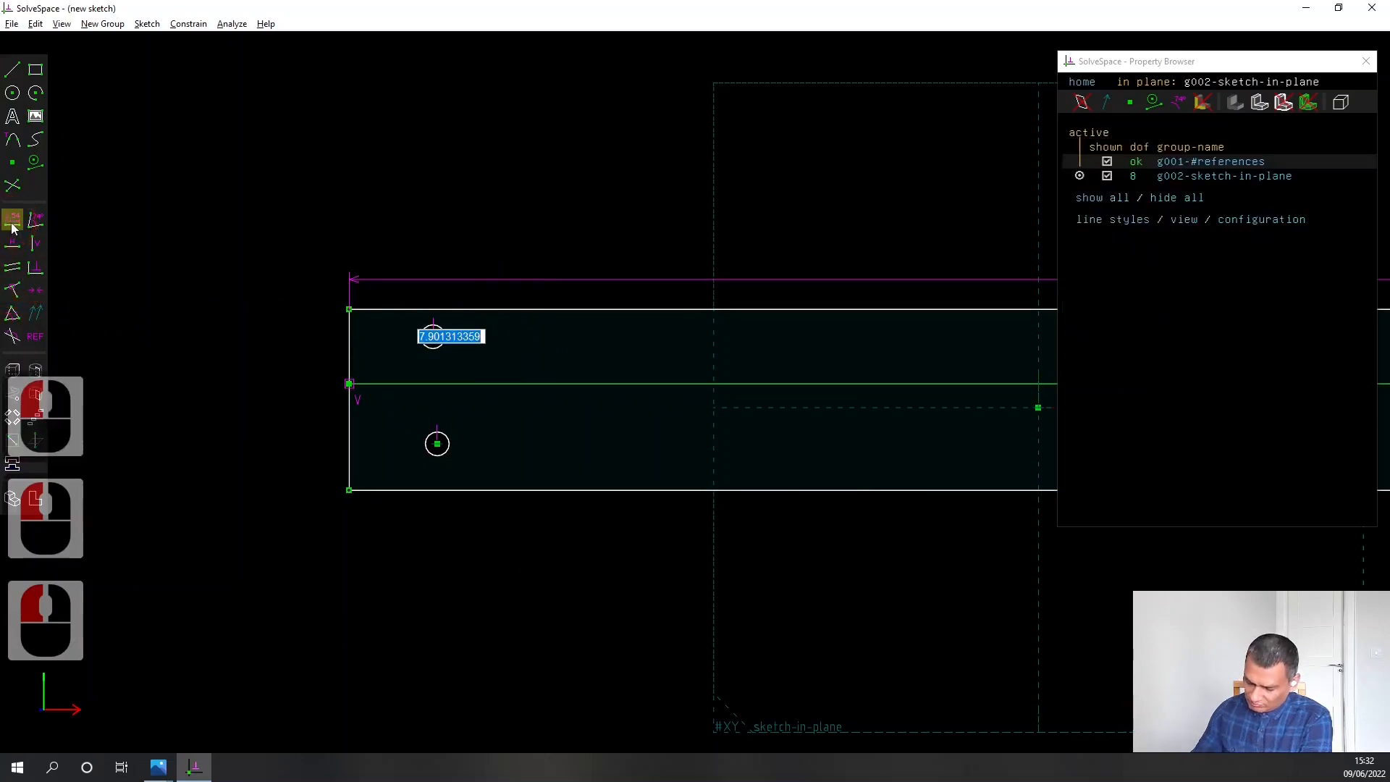
{"action": "type", "text": "3"}
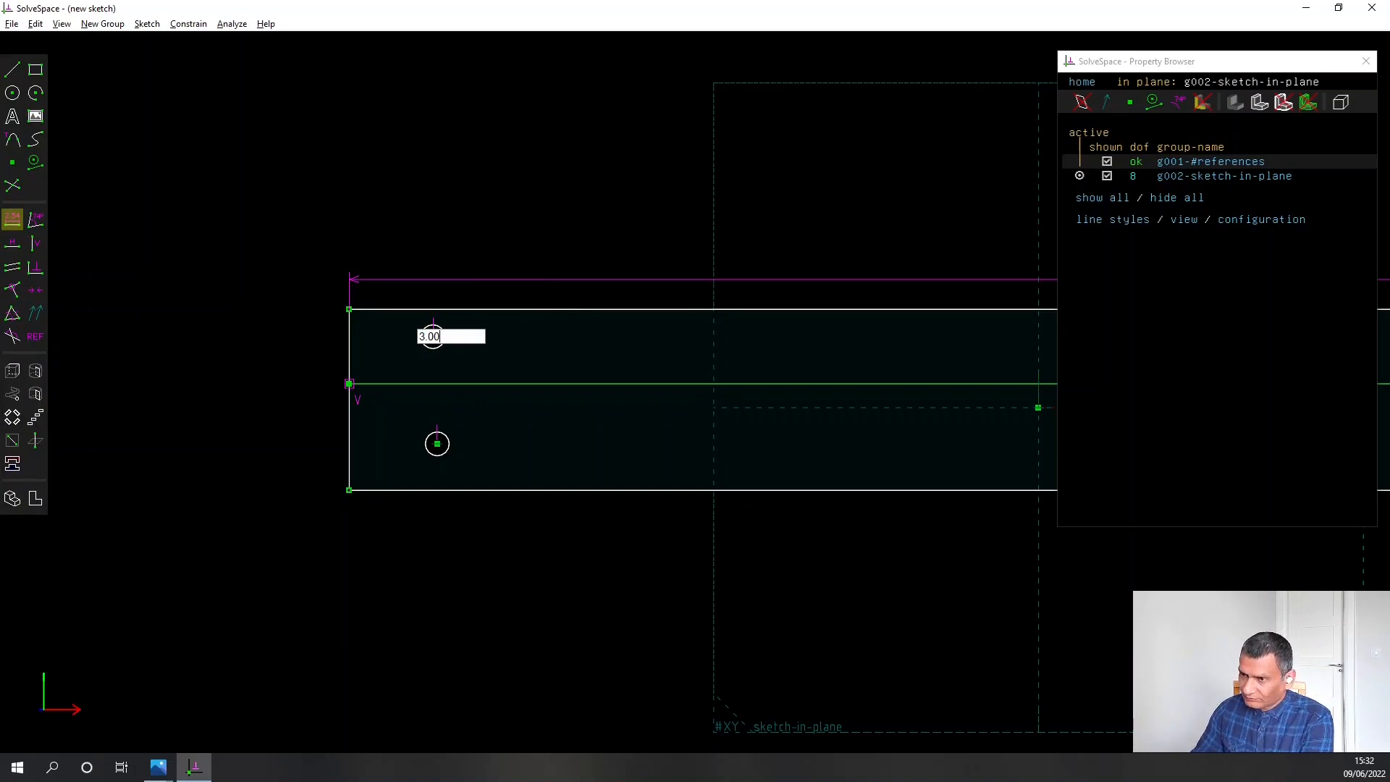
{"action": "key", "text": "Return"}
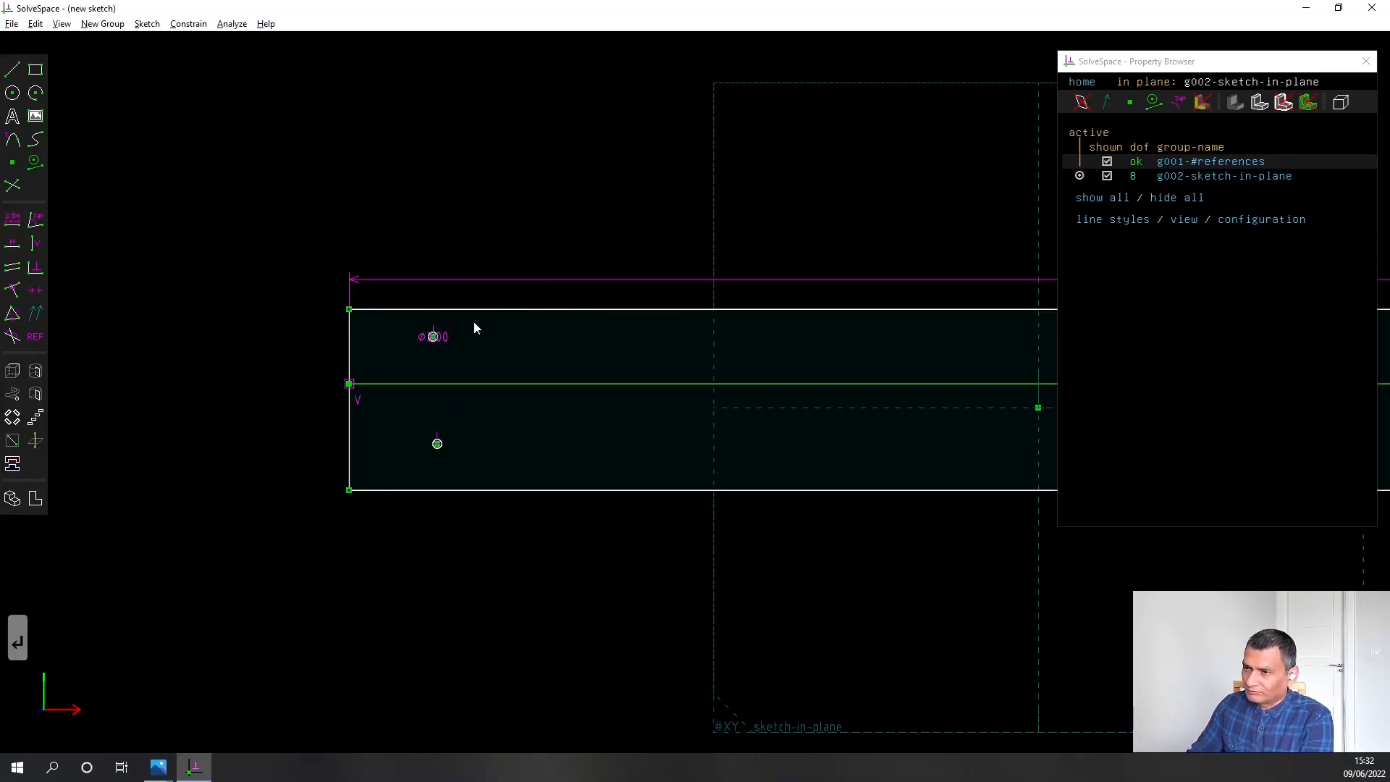
{"action": "left_click_drag", "start_coordinate": [447, 339], "coordinate": [527, 349]}
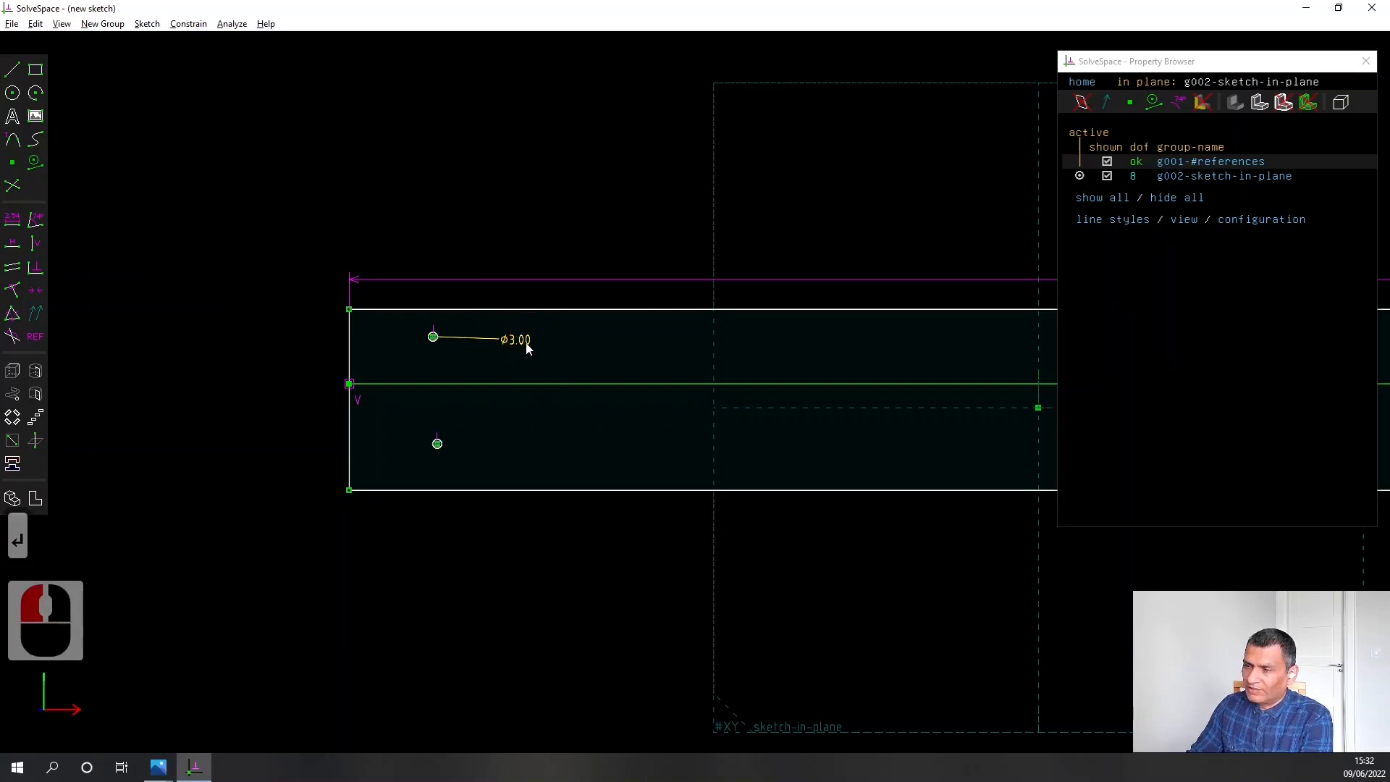
Dimension the upper small circle's centre 10 mm from the plate's top edge
{"action": "left_click", "coordinate": [433, 336]}
{"action": "left_click", "coordinate": [434, 310]}
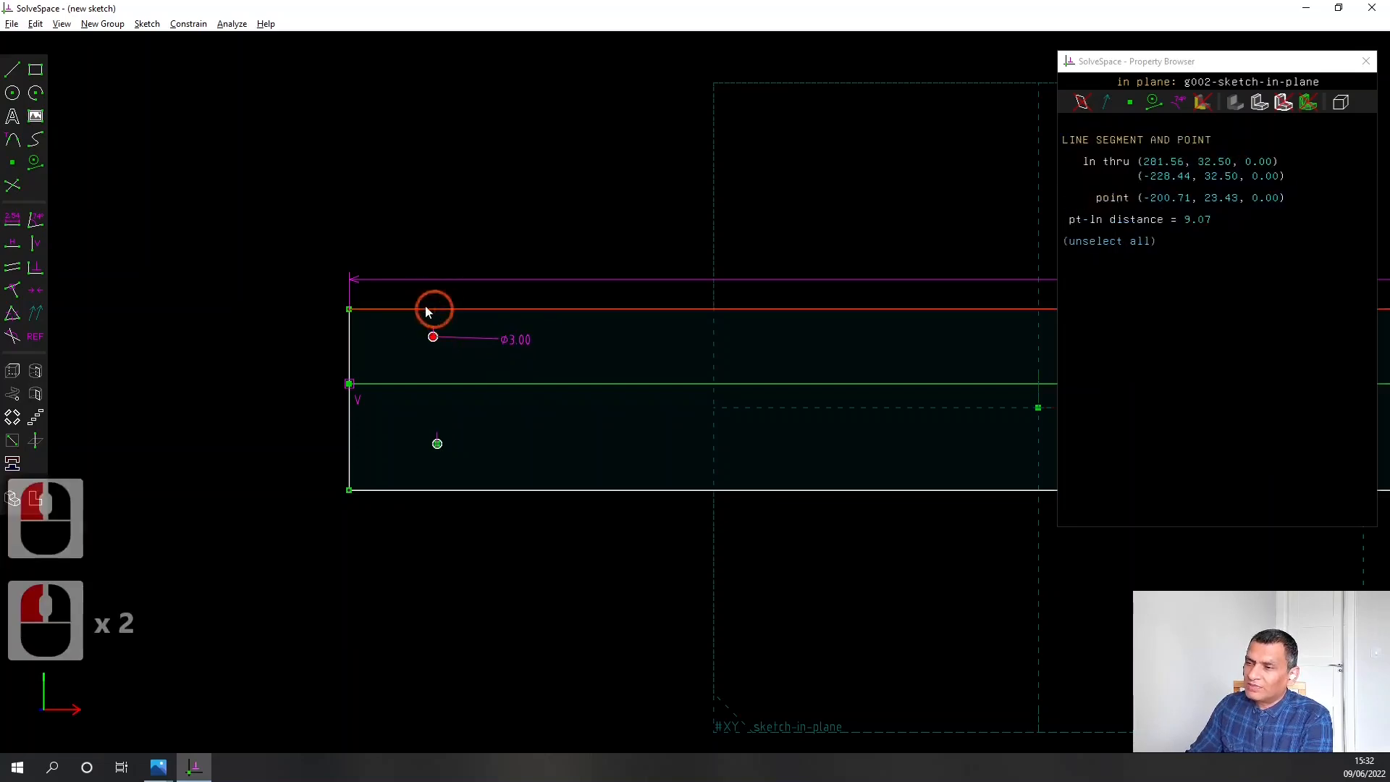
{"action": "left_click", "coordinate": [12, 220]}
{"action": "type", "text": "10.00"}
{"action": "key", "text": "Return"}
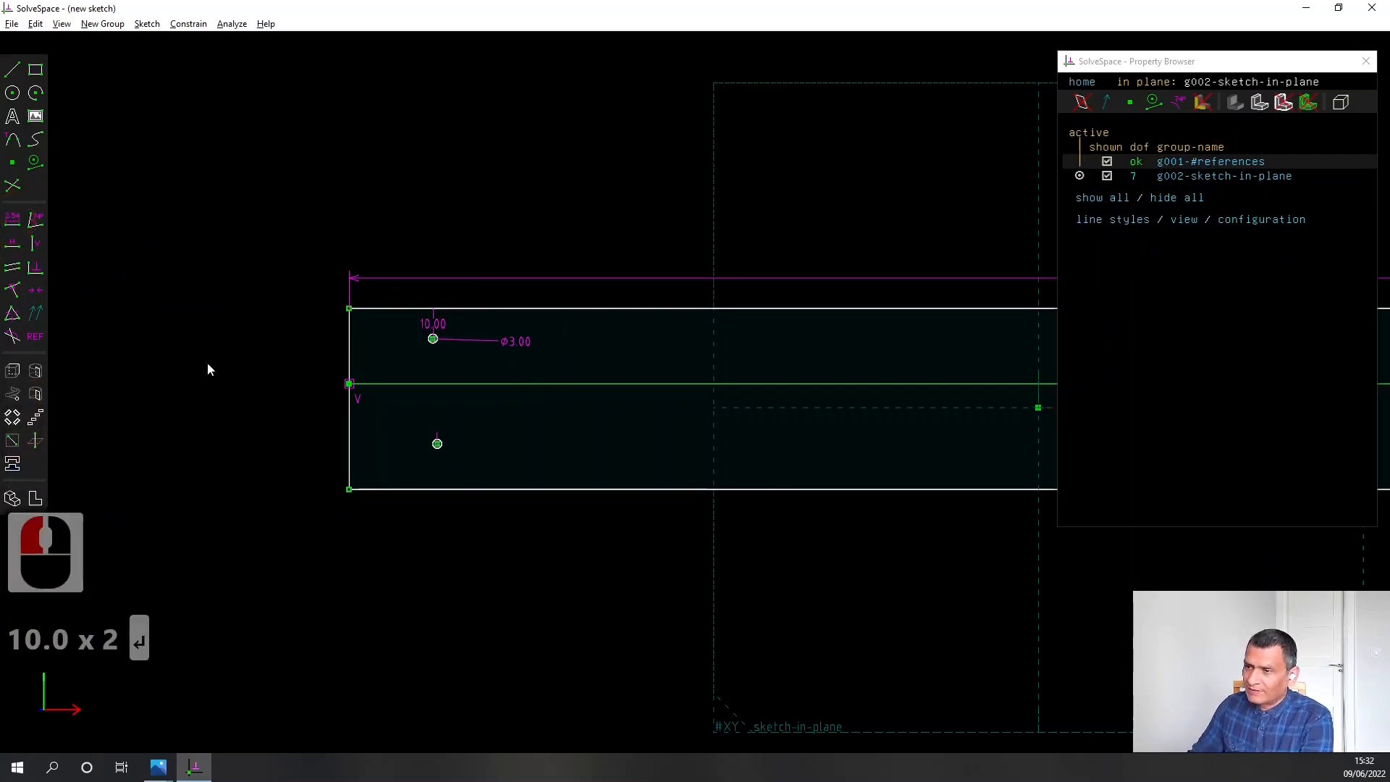
Constrain the centres of the two small circles near the plate's left end to be vertically aligned
{"action": "scroll", "coordinate": [475, 417], "scroll_direction": "up", "scroll_amount": 2}
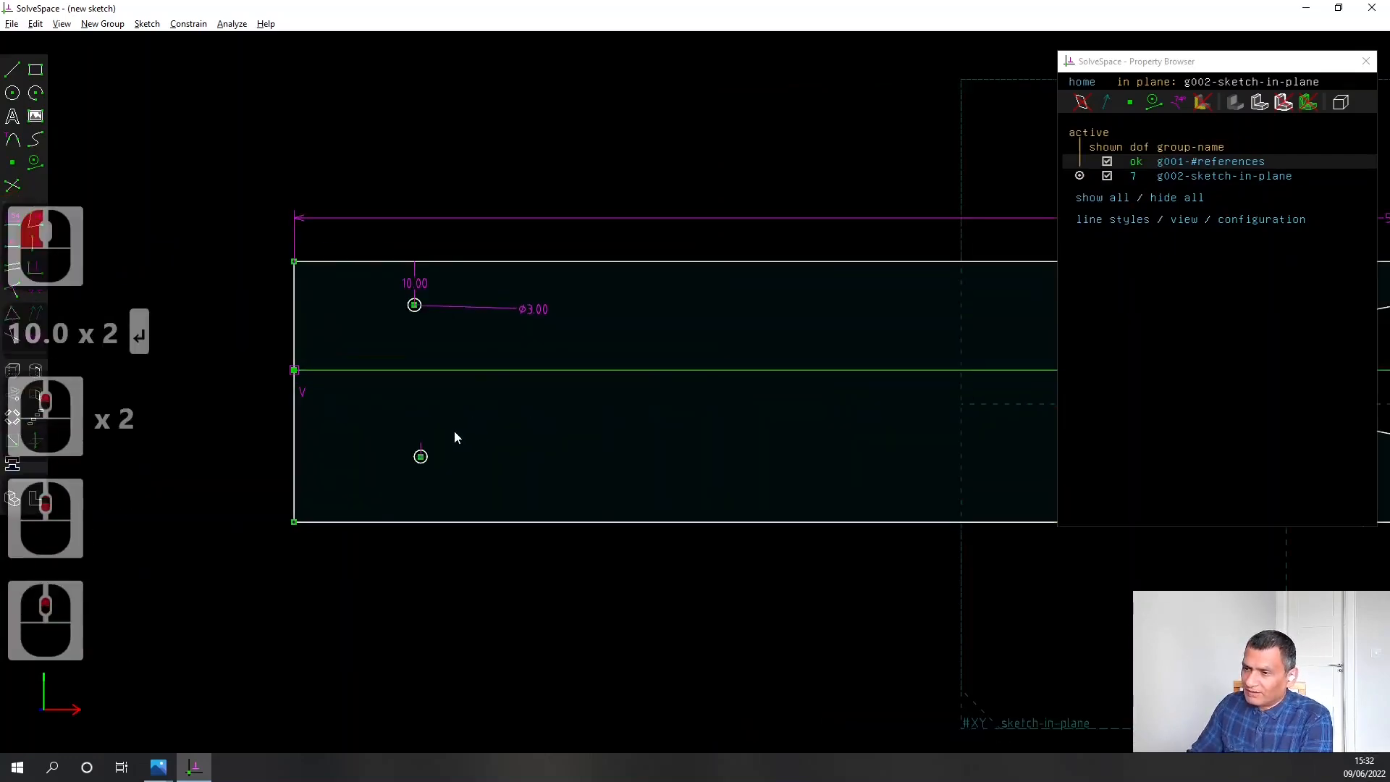
{"action": "left_click", "coordinate": [421, 456]}
{"action": "left_click", "coordinate": [414, 304]}
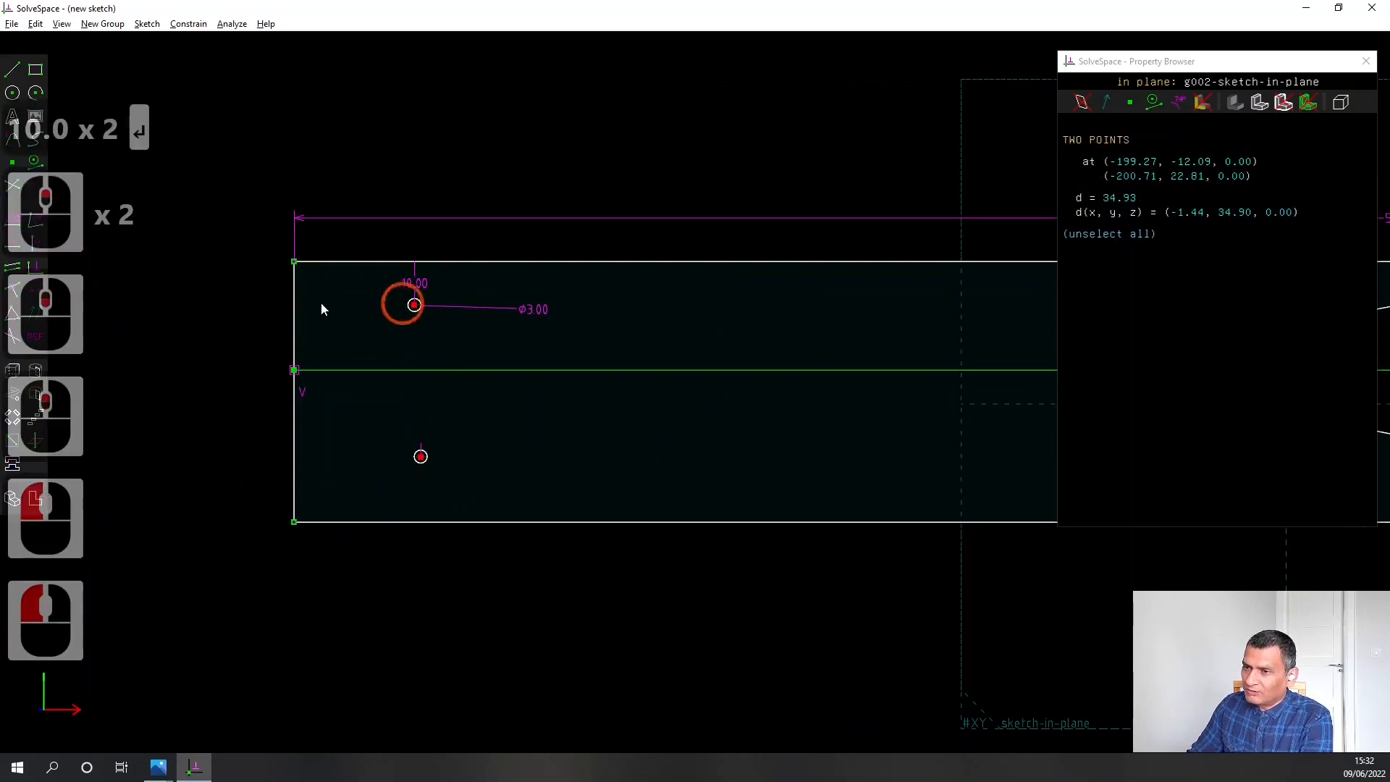
{"action": "left_click", "coordinate": [31, 246]}
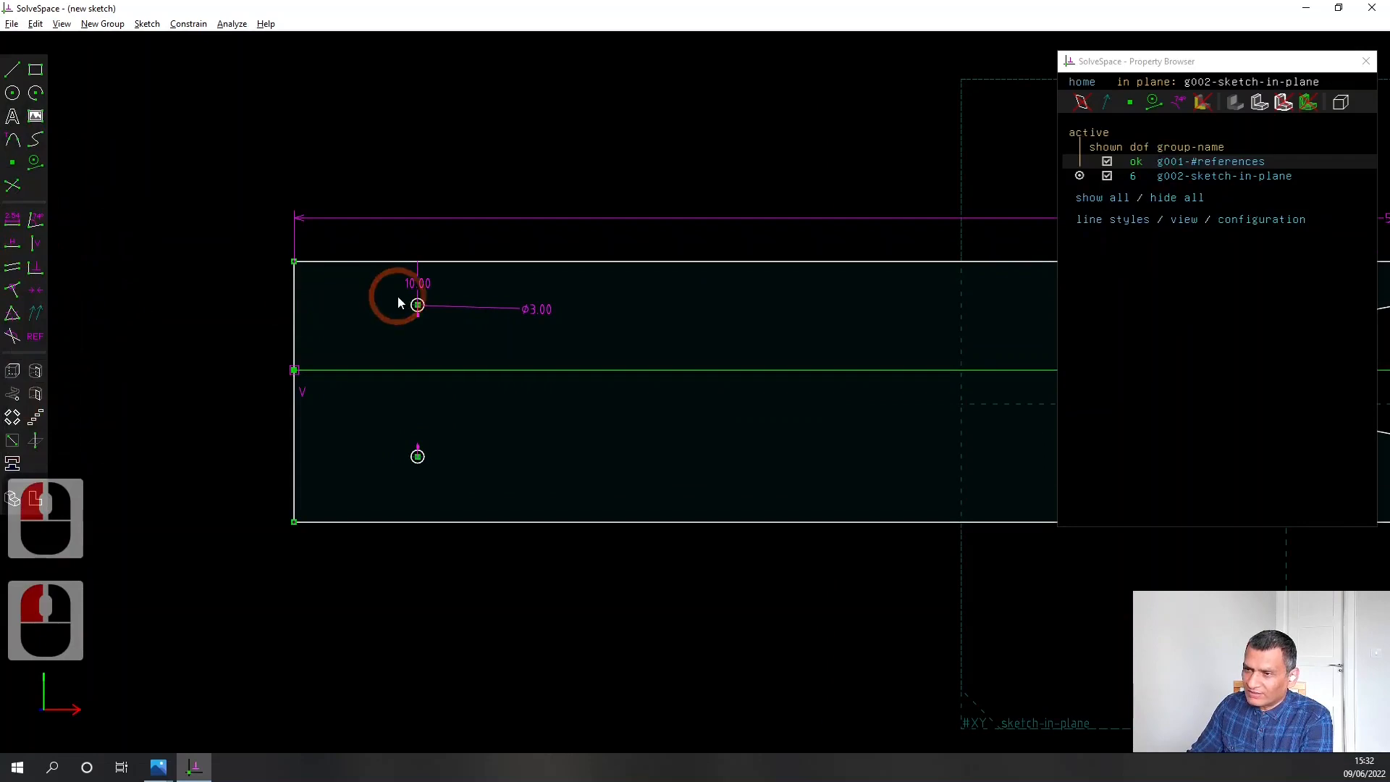
Dimension the upper small circle's centre 47.5 mm from the plate's left edge
{"action": "left_click", "coordinate": [417, 305]}
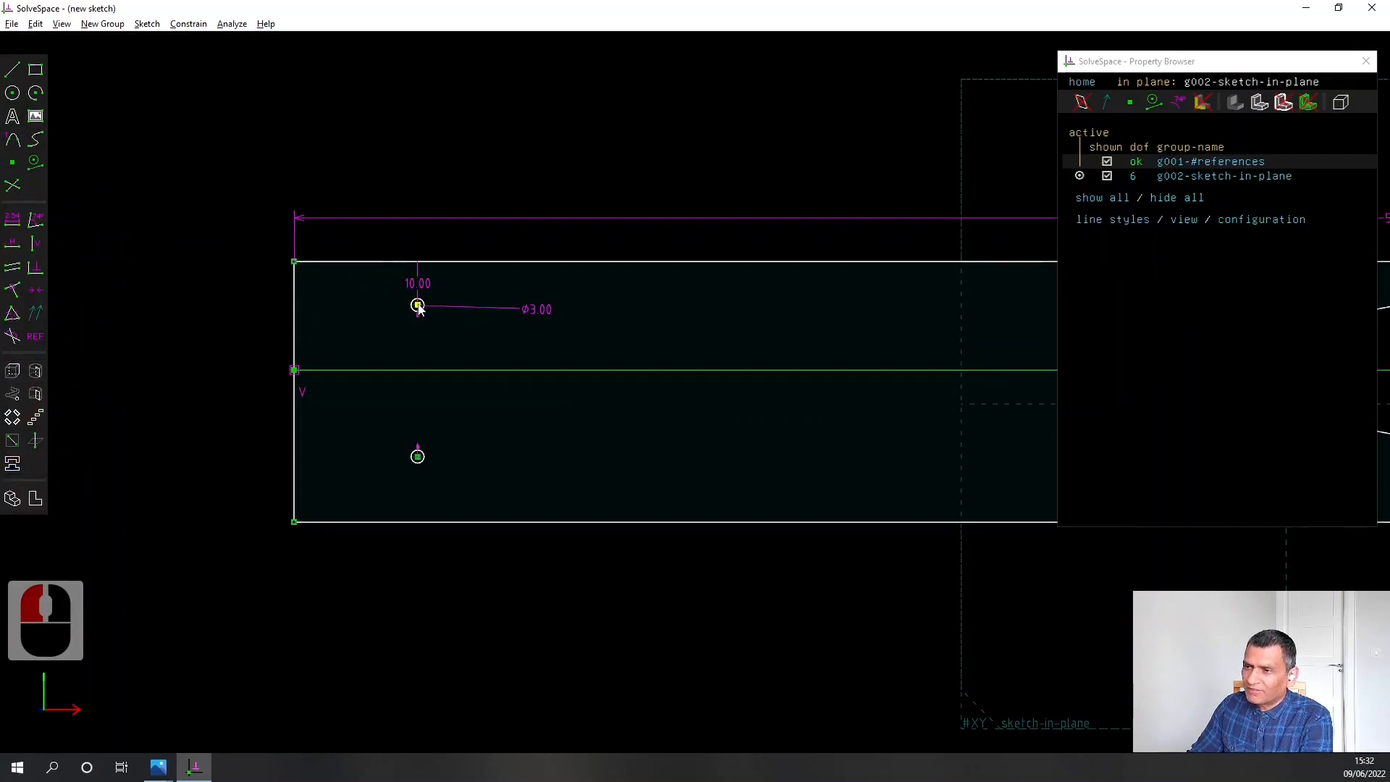
{"action": "left_click", "coordinate": [297, 307]}
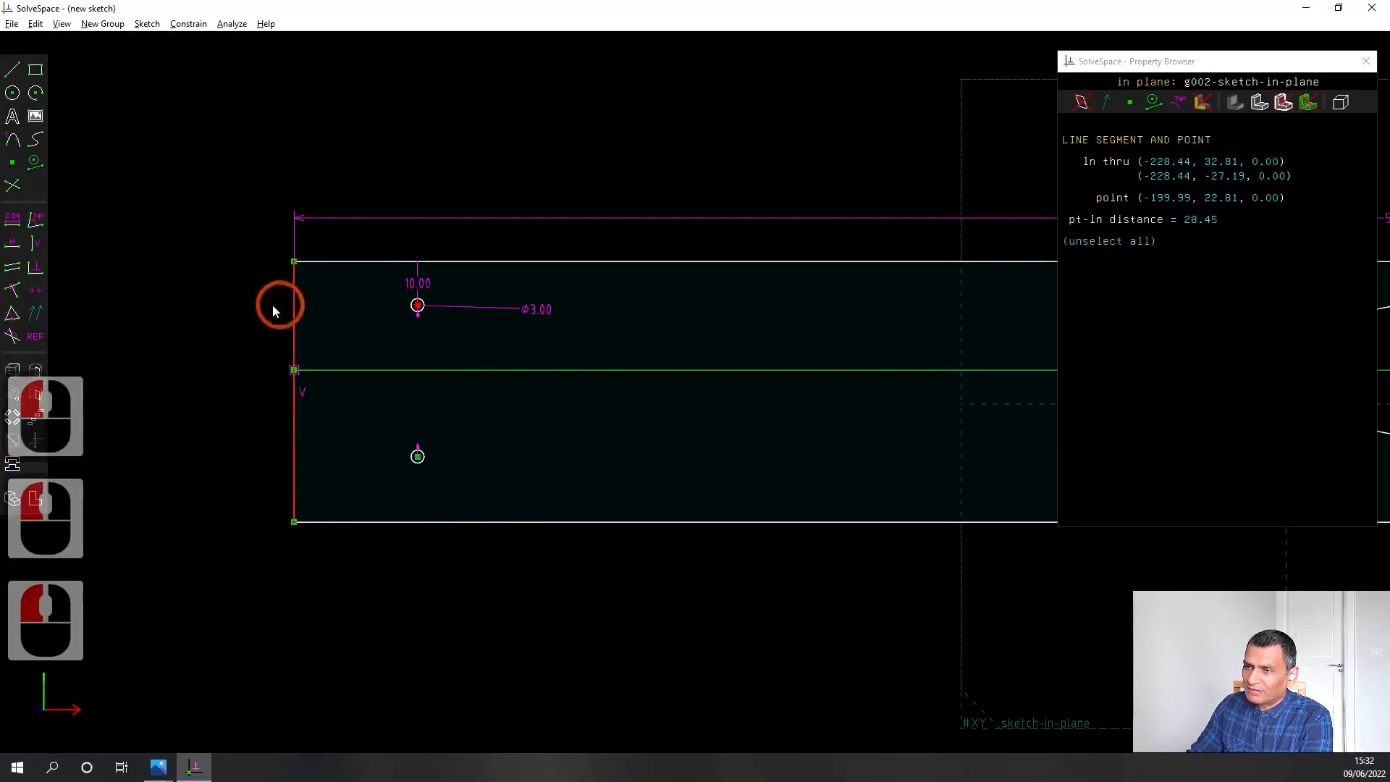
{"action": "left_click", "coordinate": [19, 226]}
{"action": "type", "text": "4"}
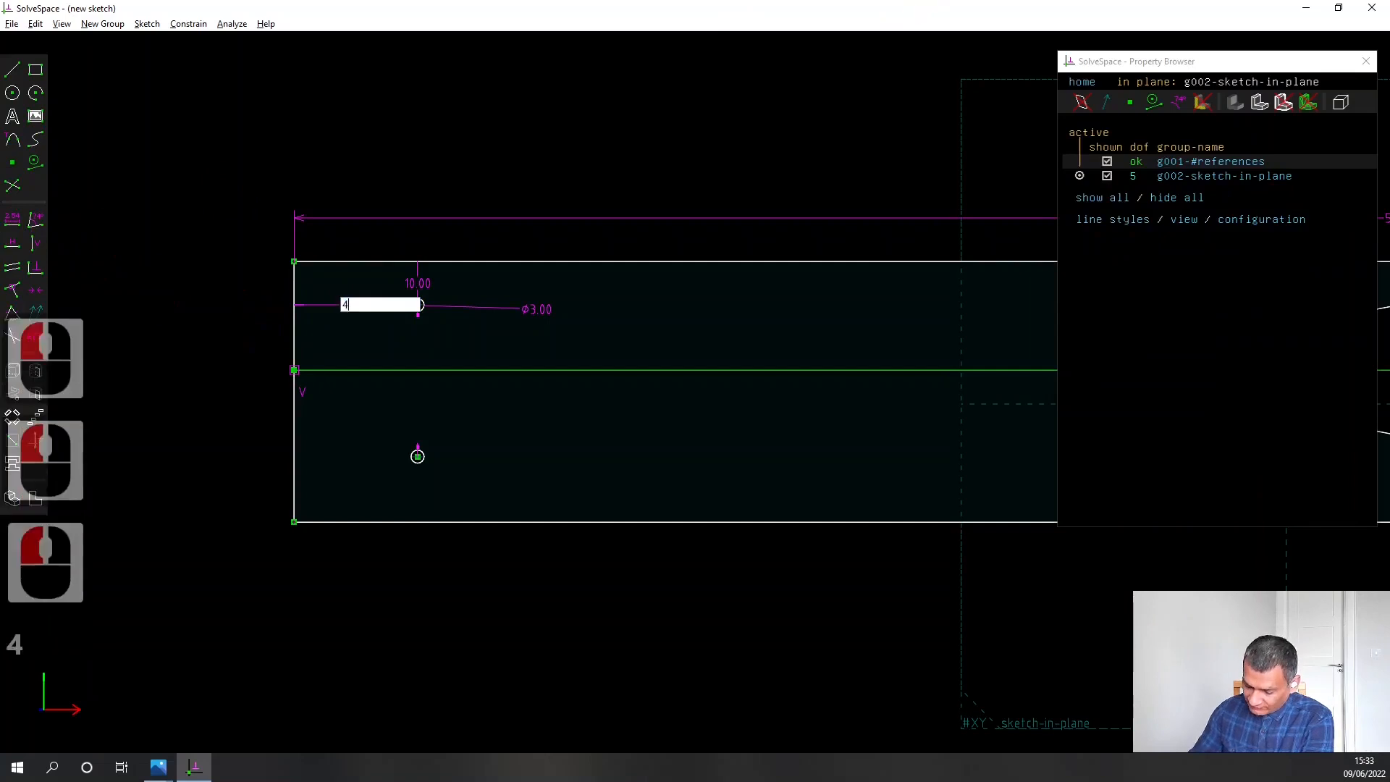
{"action": "type", "text": "7.5"}
{"action": "key", "text": "Return"}
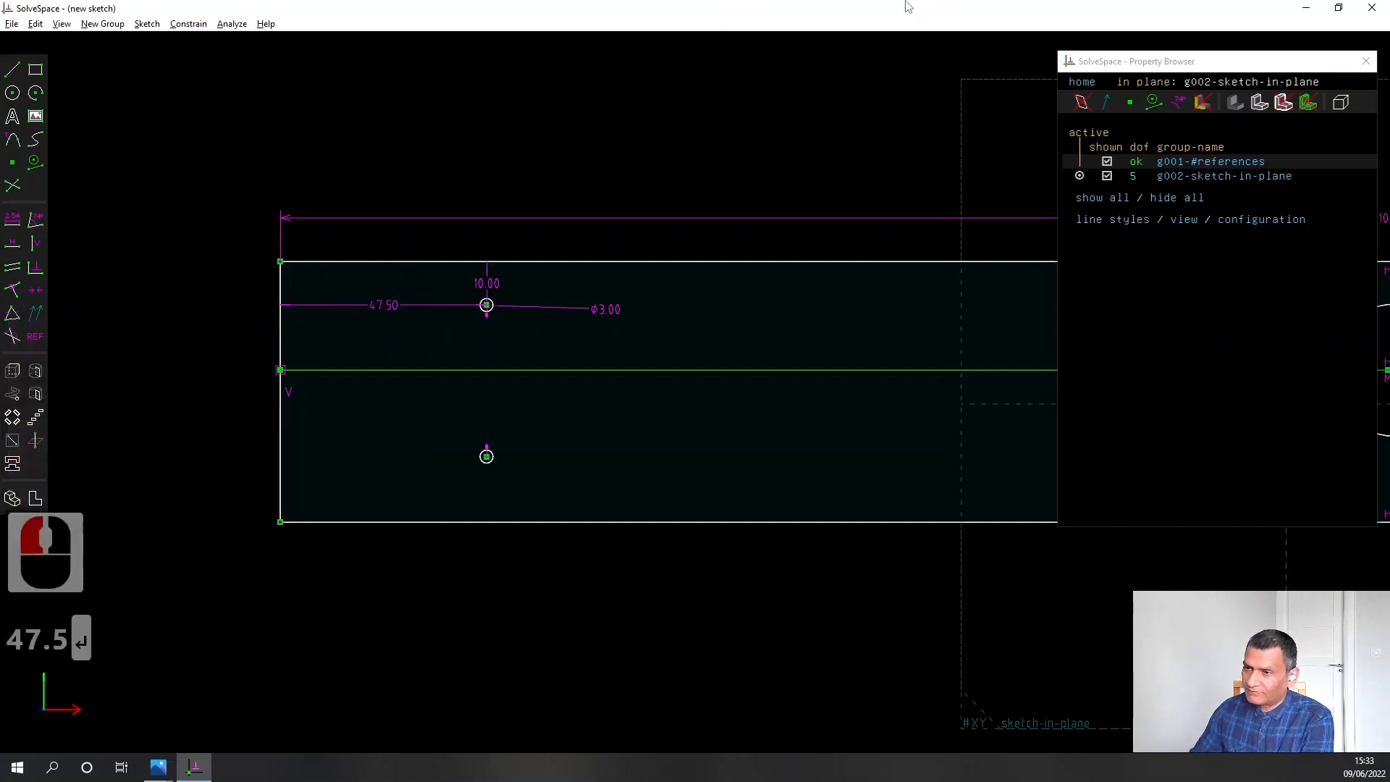
Dimension the lower small circle's centre 10 mm from the plate's bottom edge
{"action": "scroll", "coordinate": [823, 345], "scroll_direction": "down", "scroll_amount": 2}
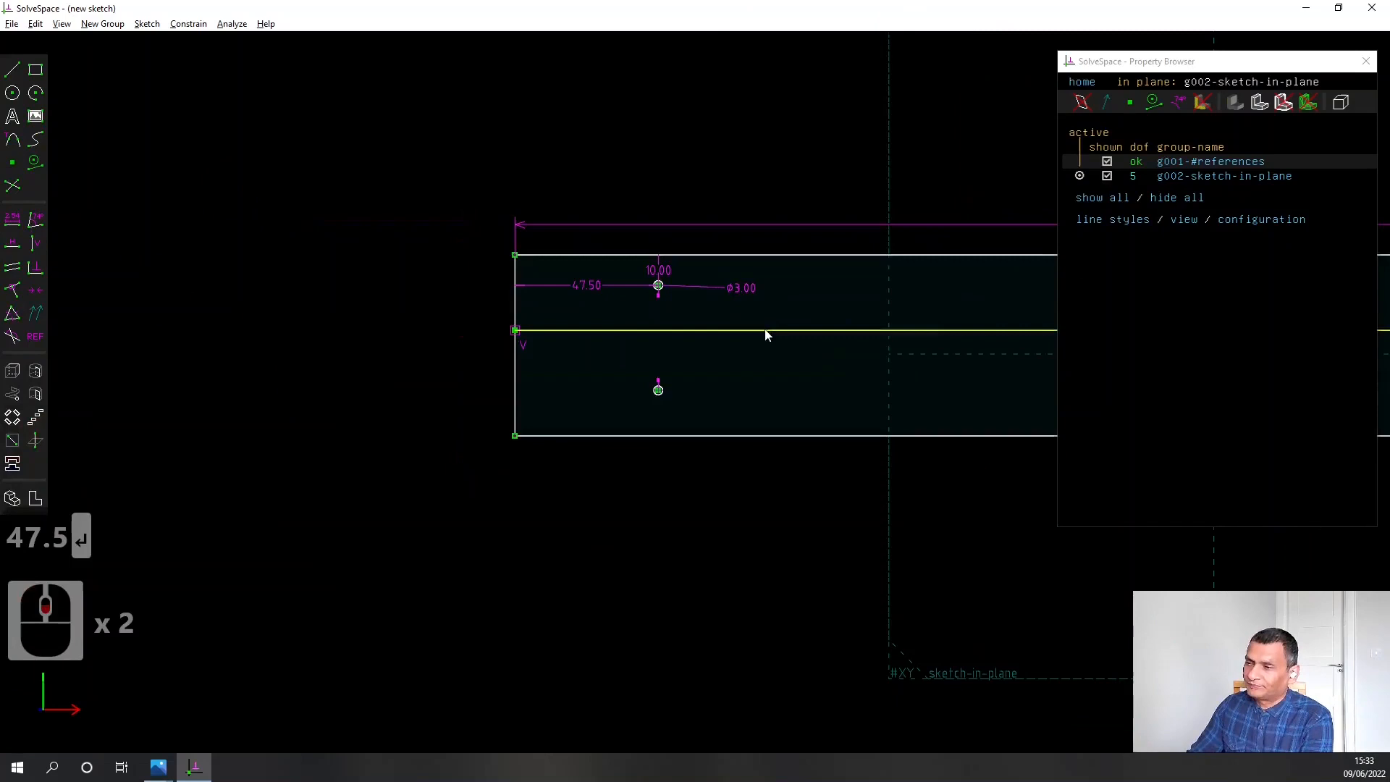
{"action": "right_click_drag", "start_coordinate": [762, 350], "coordinate": [660, 371]}
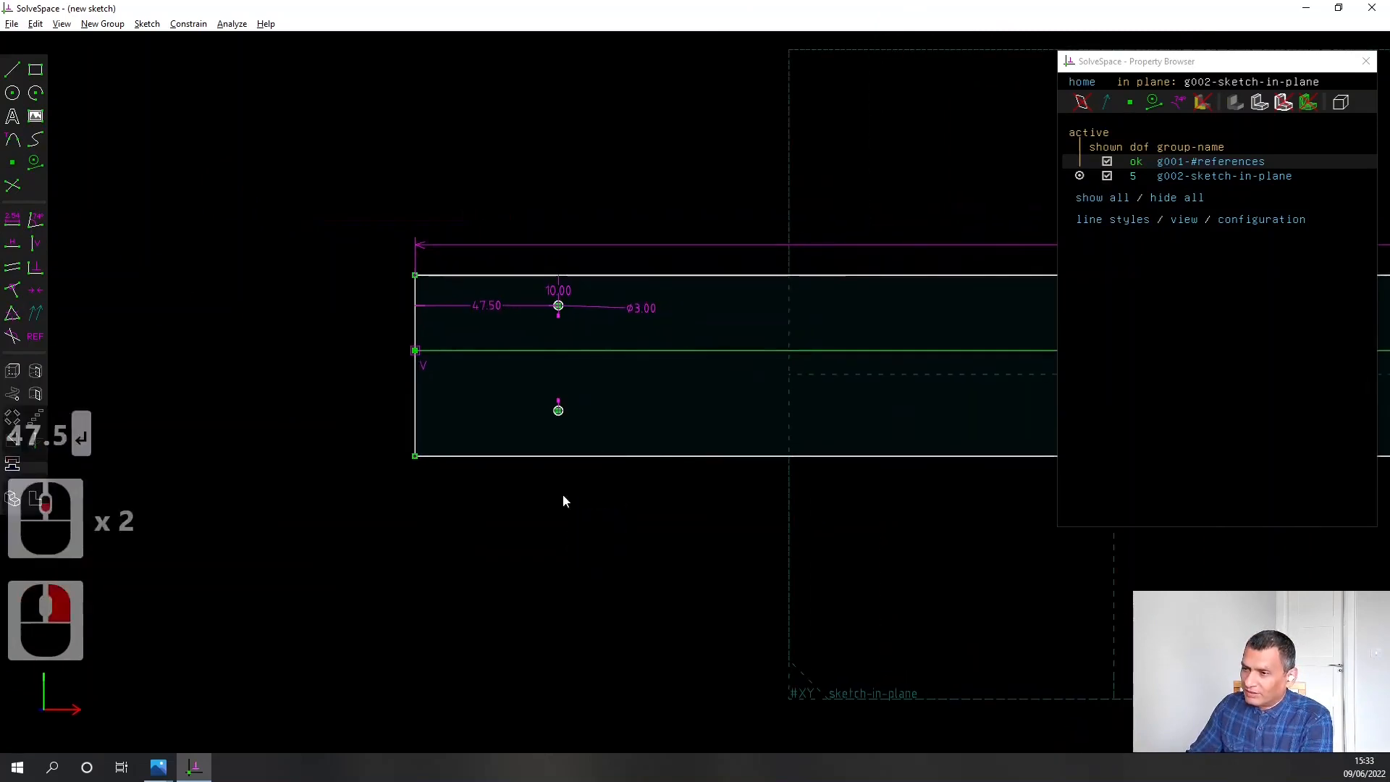
{"action": "left_click", "coordinate": [558, 410]}
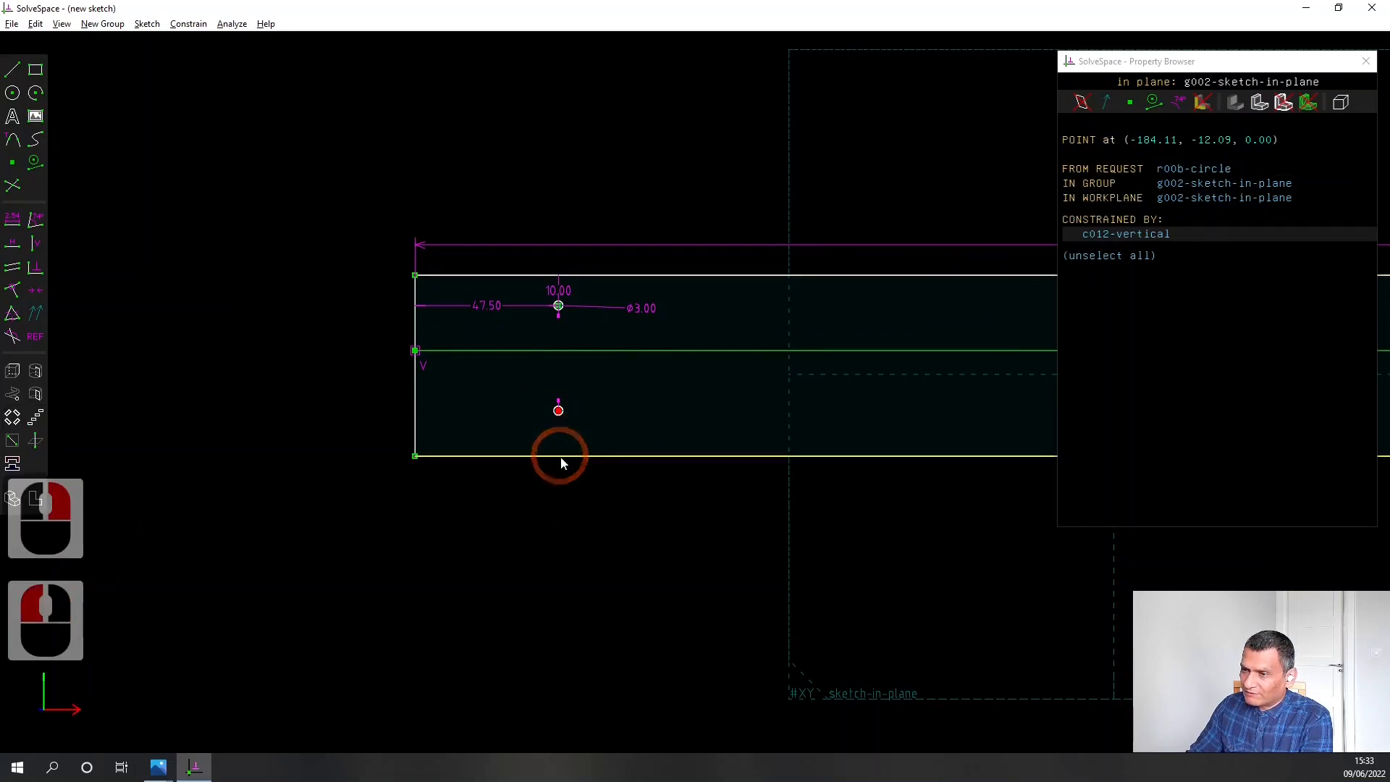
{"action": "left_click", "coordinate": [561, 456]}
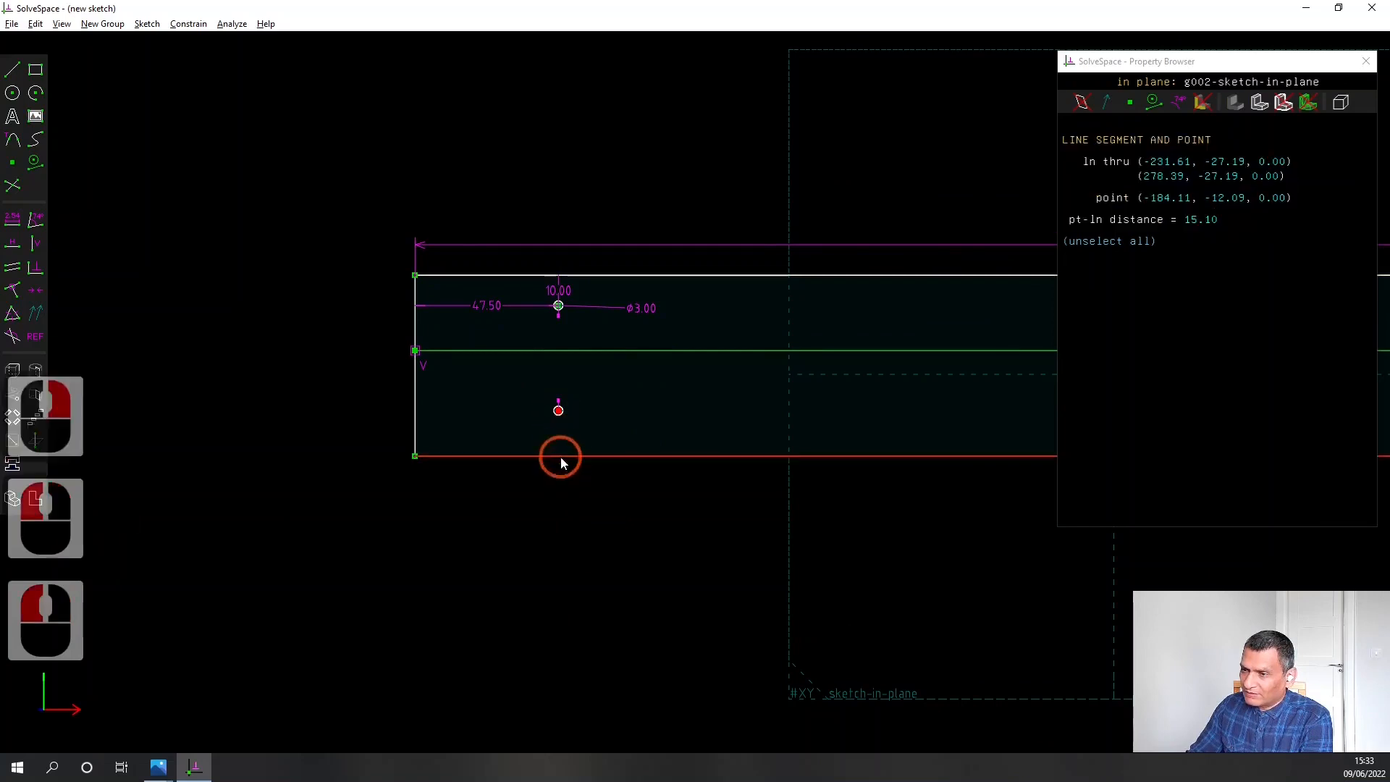
{"action": "left_click", "coordinate": [12, 221]}
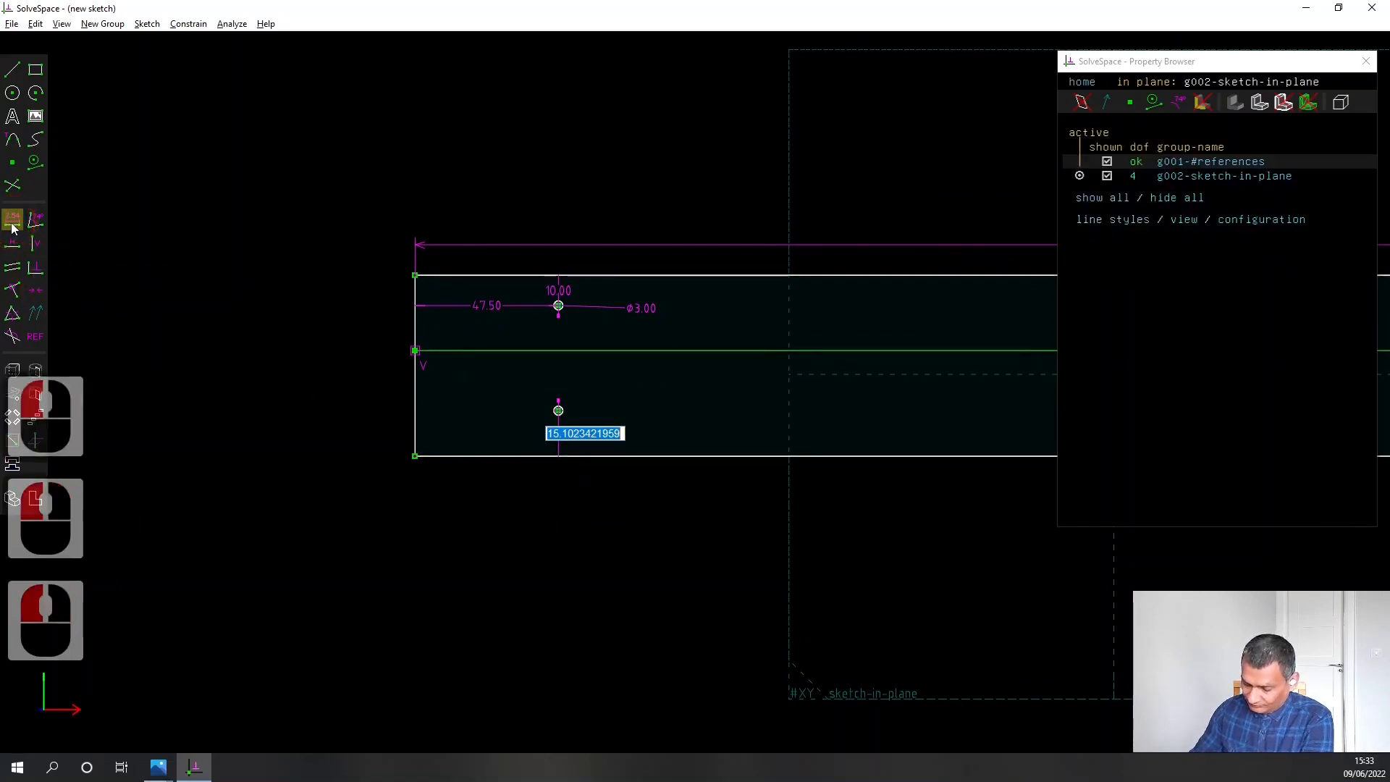
{"action": "type", "text": "10.0"}
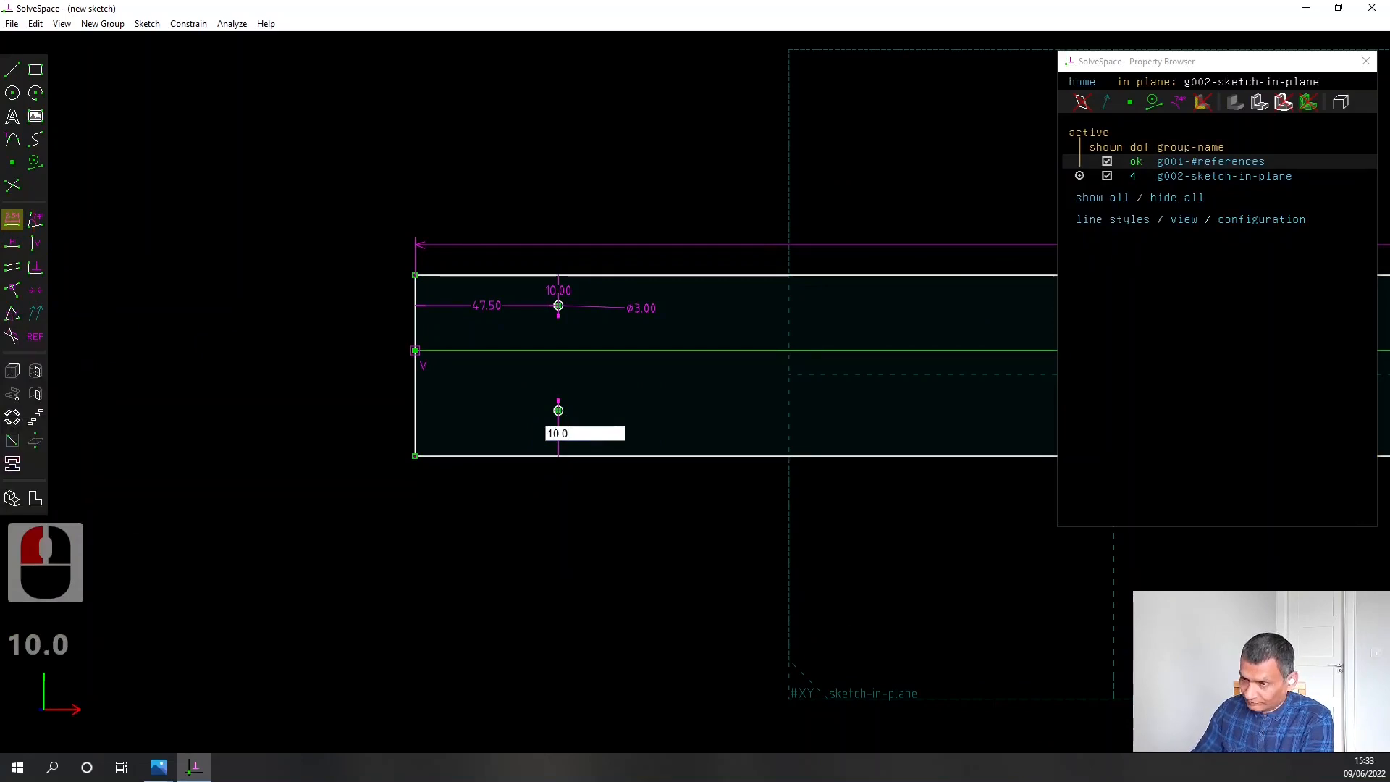
{"action": "key", "text": "Return"}
Move the two 10 mm dimension labels outside the plate, one below and one above it
{"action": "left_click_drag", "start_coordinate": [567, 443], "coordinate": [608, 483]}
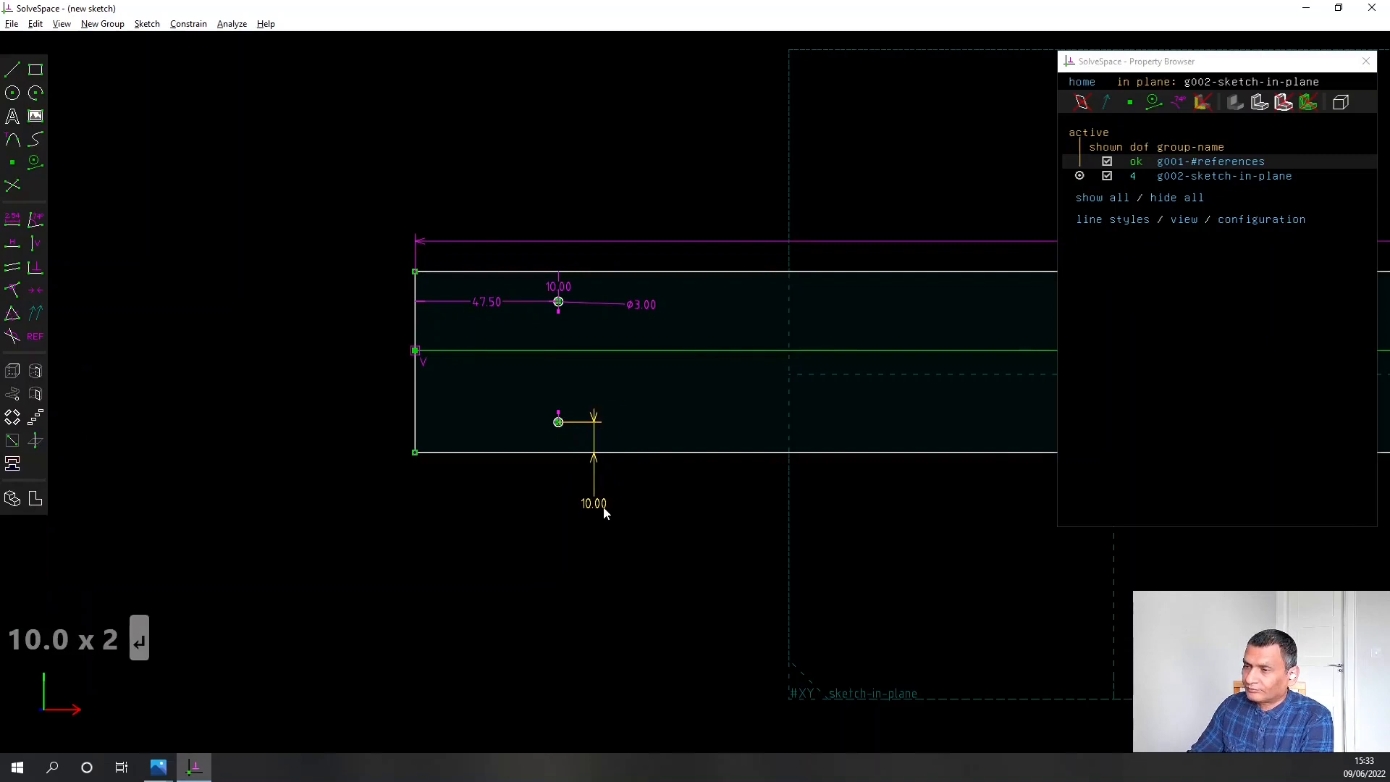
{"action": "left_click", "coordinate": [566, 241]}
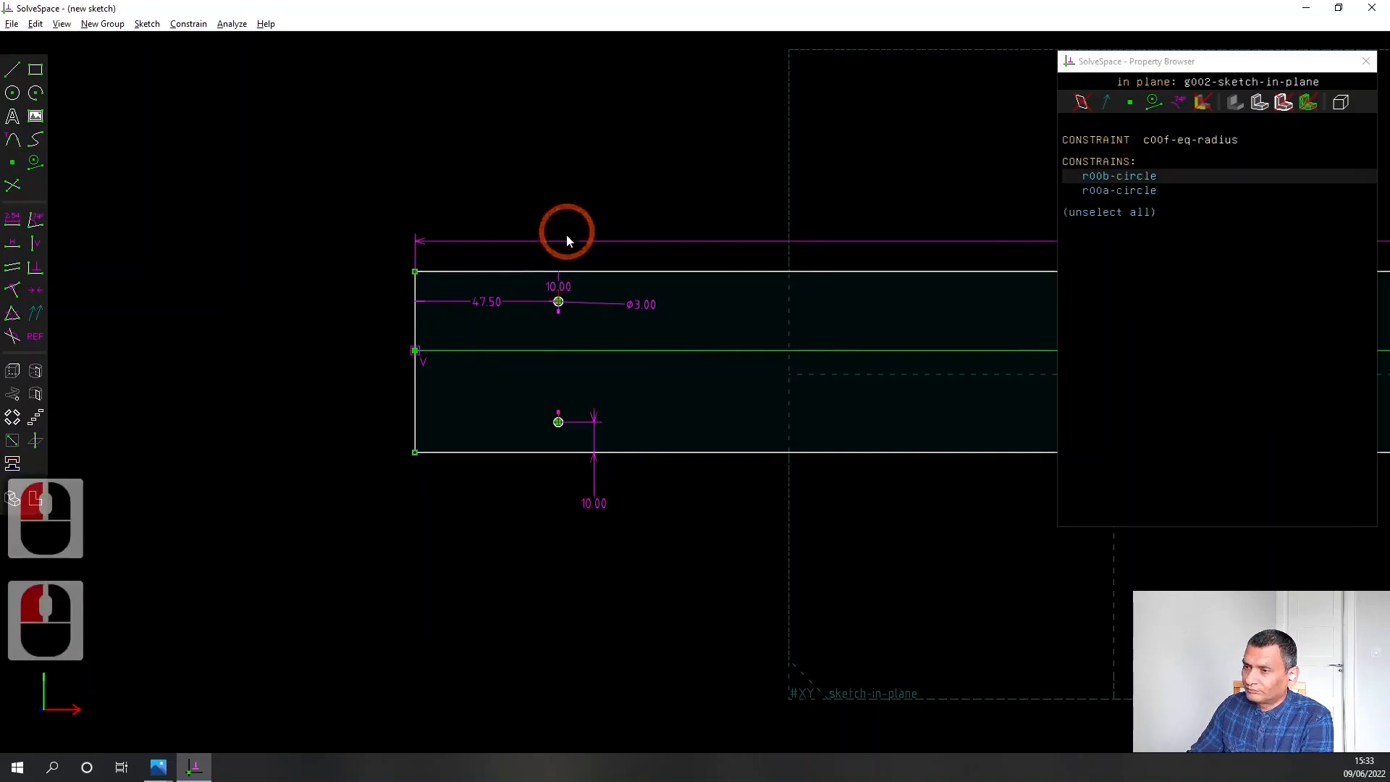
{"action": "left_click_drag", "start_coordinate": [558, 287], "coordinate": [608, 229]}
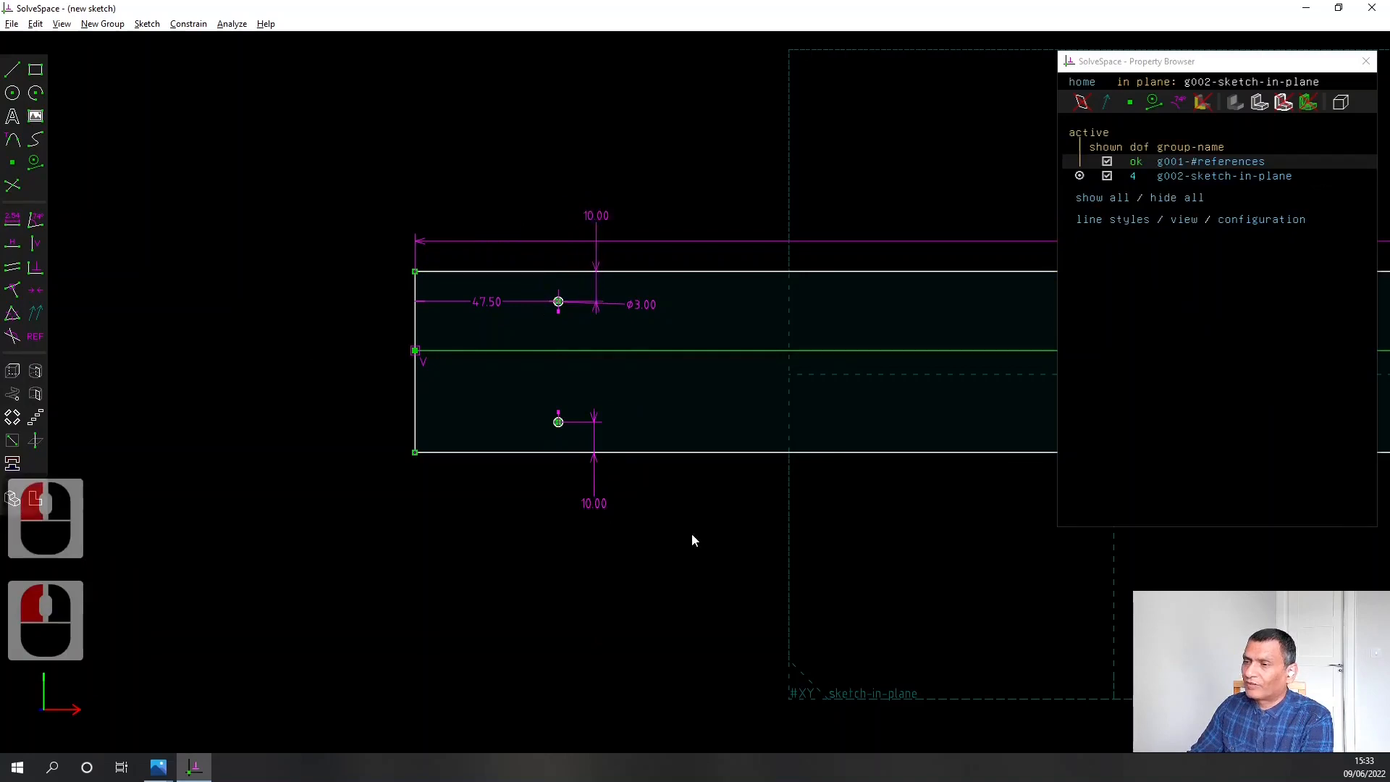
Copy the two small circles near the plate's left end, leaving out the construction line, and paste them into the sketch
{"action": "right_click_drag", "start_coordinate": [692, 532], "coordinate": [481, 480]}
{"action": "scroll", "coordinate": [481, 480], "scroll_direction": "down", "scroll_amount": 3}
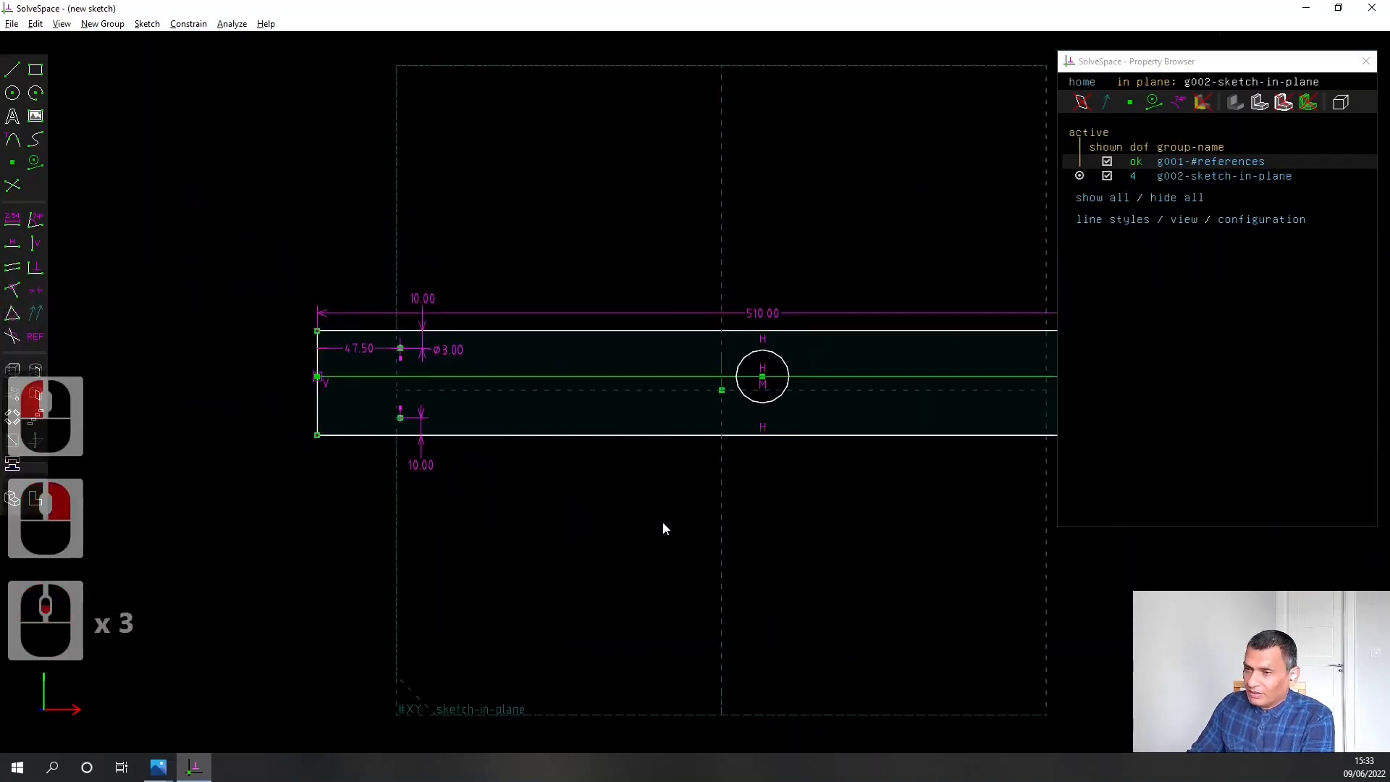
{"action": "right_click_drag", "start_coordinate": [664, 528], "coordinate": [558, 527]}
{"action": "scroll", "coordinate": [298, 502], "scroll_direction": "up", "scroll_amount": 4}
{"action": "right_click_drag", "start_coordinate": [301, 456], "coordinate": [422, 534]}
{"action": "left_click_drag", "start_coordinate": [395, 246], "coordinate": [453, 426]}
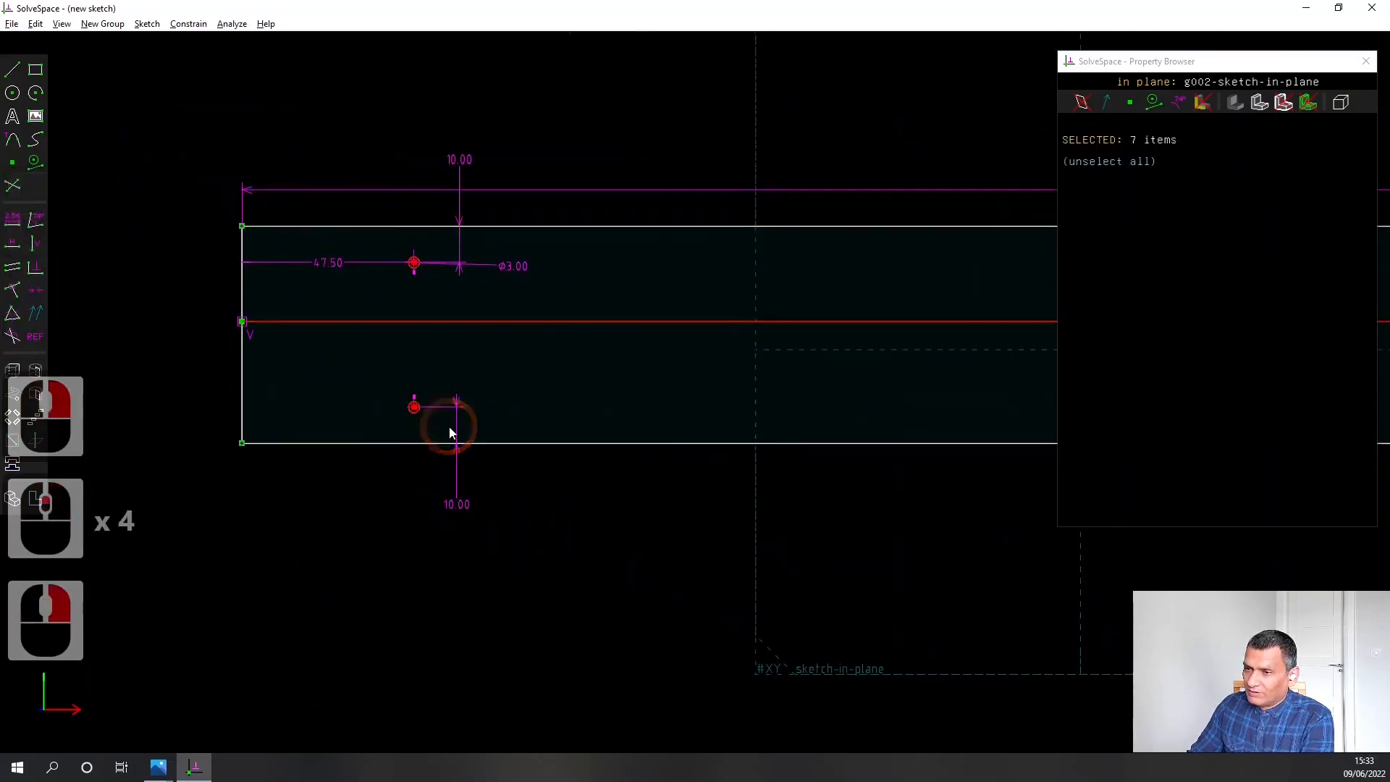
{"action": "left_click", "coordinate": [449, 320], "text": "ctrl"}
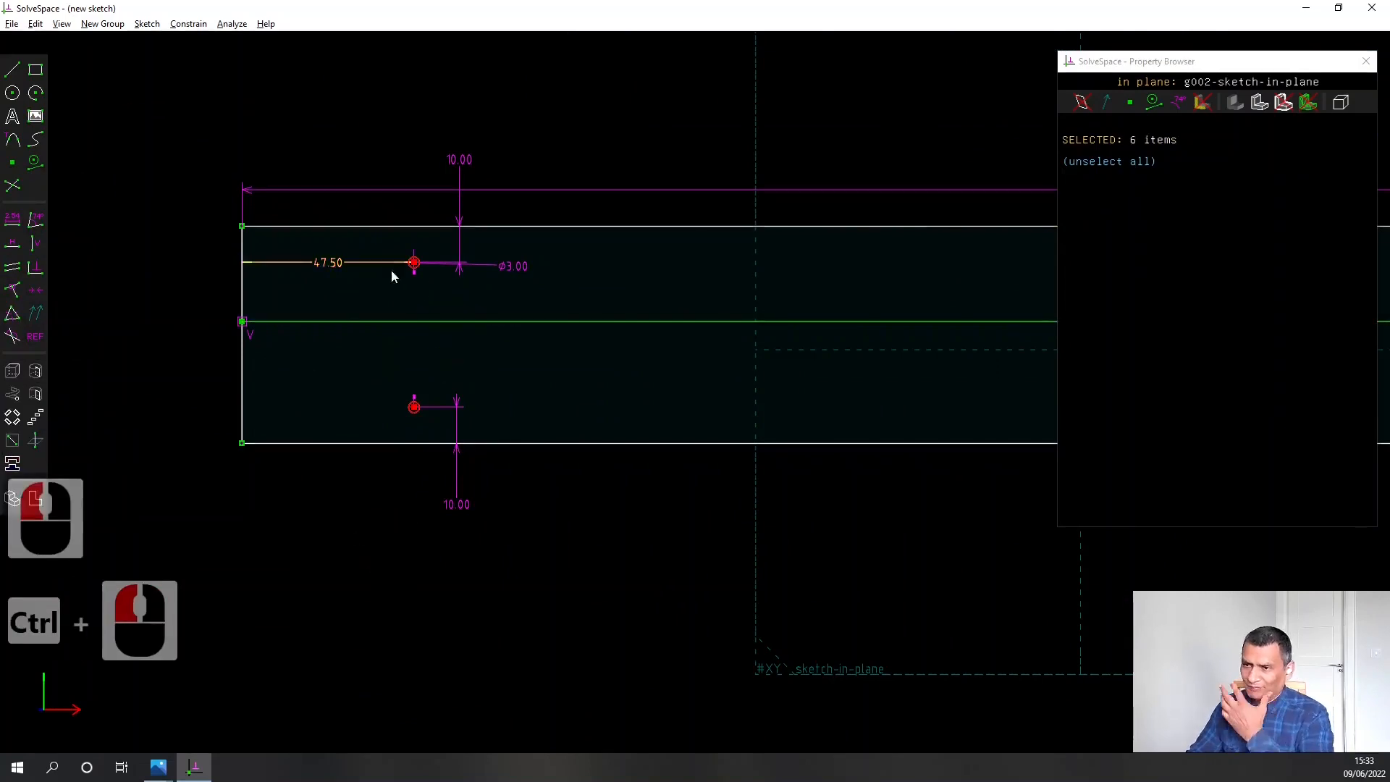
{"action": "right_click", "coordinate": [413, 264]}
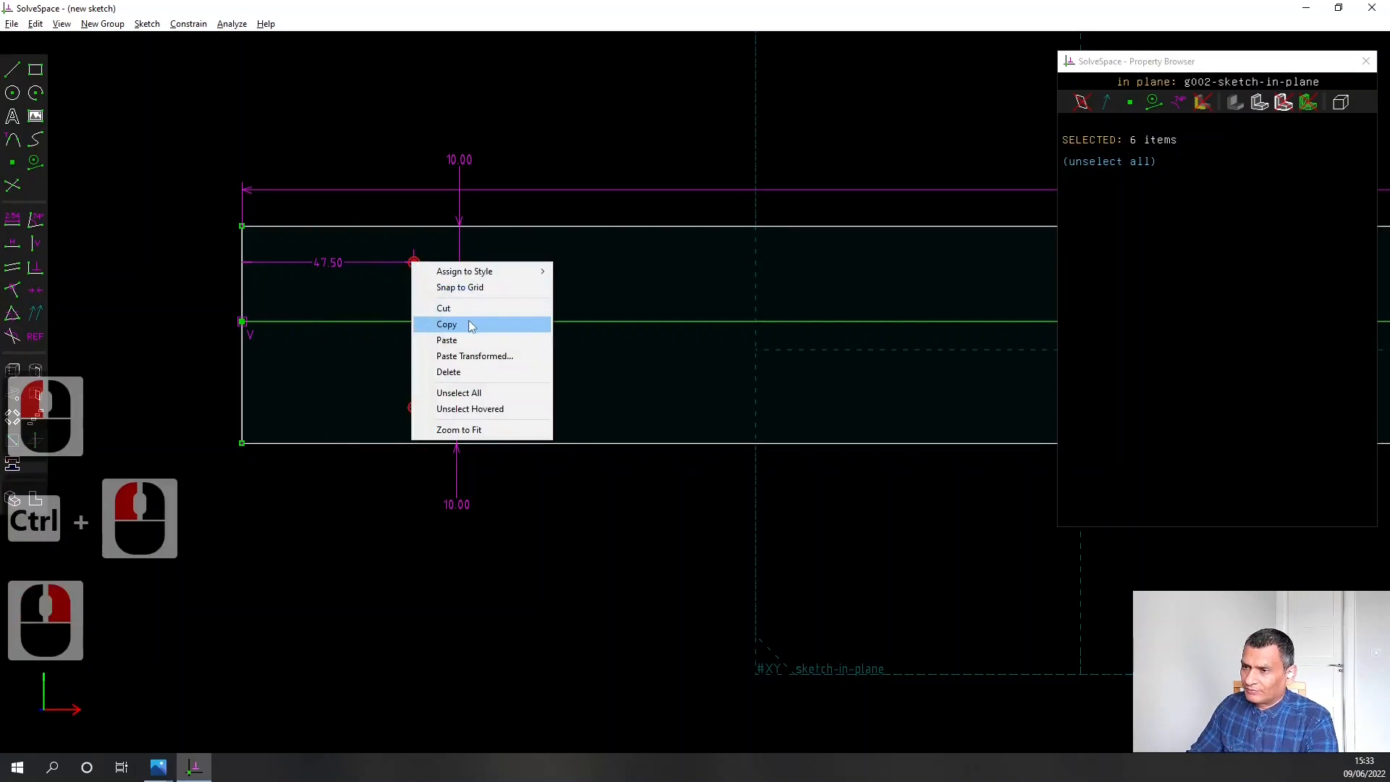
{"action": "left_click", "coordinate": [447, 324]}
{"action": "right_click", "coordinate": [637, 366]}
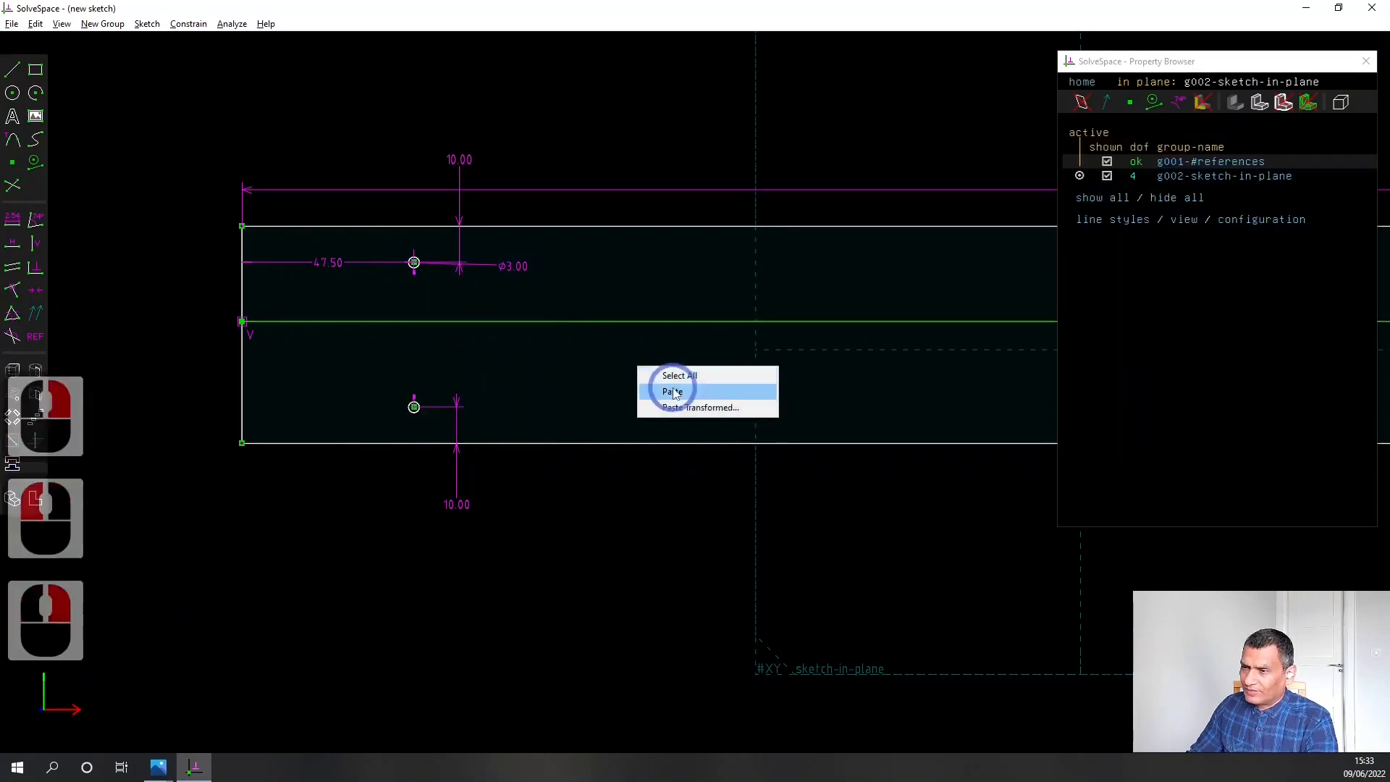
{"action": "left_click", "coordinate": [662, 382]}
Move the pasted pair of circles along the plate to near its right end and clear the selection
{"action": "scroll", "coordinate": [616, 555], "scroll_direction": "down", "scroll_amount": 2}
{"action": "right_click_drag", "start_coordinate": [827, 614], "coordinate": [610, 576]}
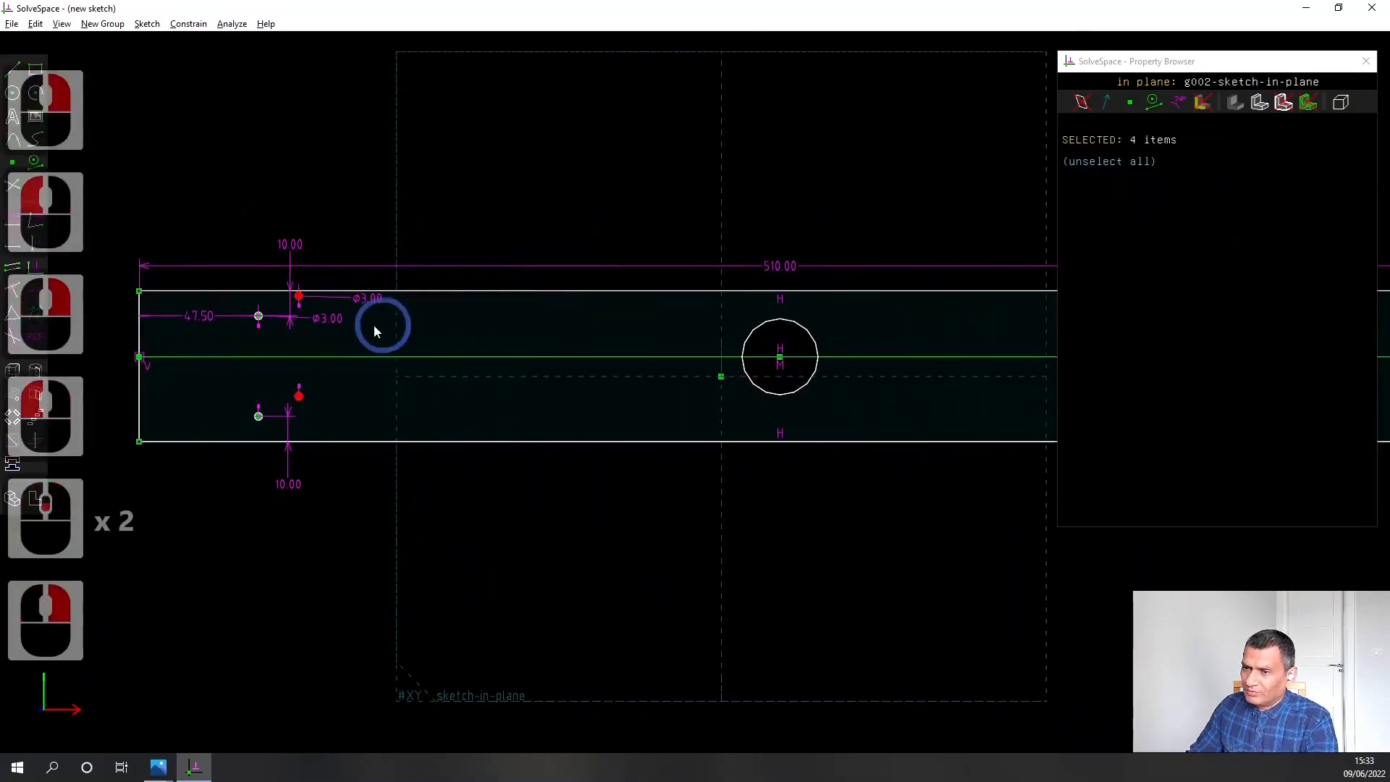
{"action": "left_click_drag", "start_coordinate": [306, 299], "coordinate": [967, 325]}
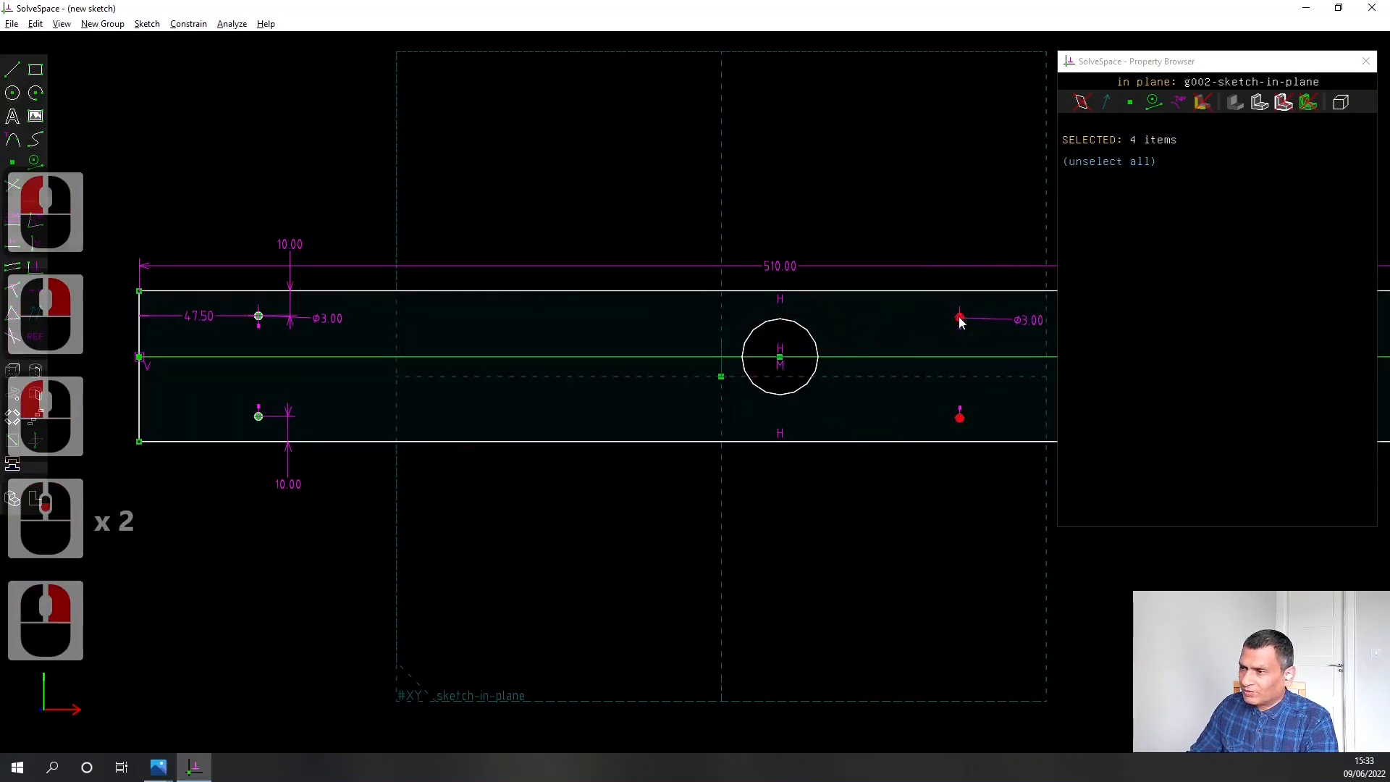
{"action": "scroll", "coordinate": [917, 499], "scroll_direction": "down", "scroll_amount": 5}
{"action": "right_click_drag", "start_coordinate": [917, 500], "coordinate": [537, 518]}
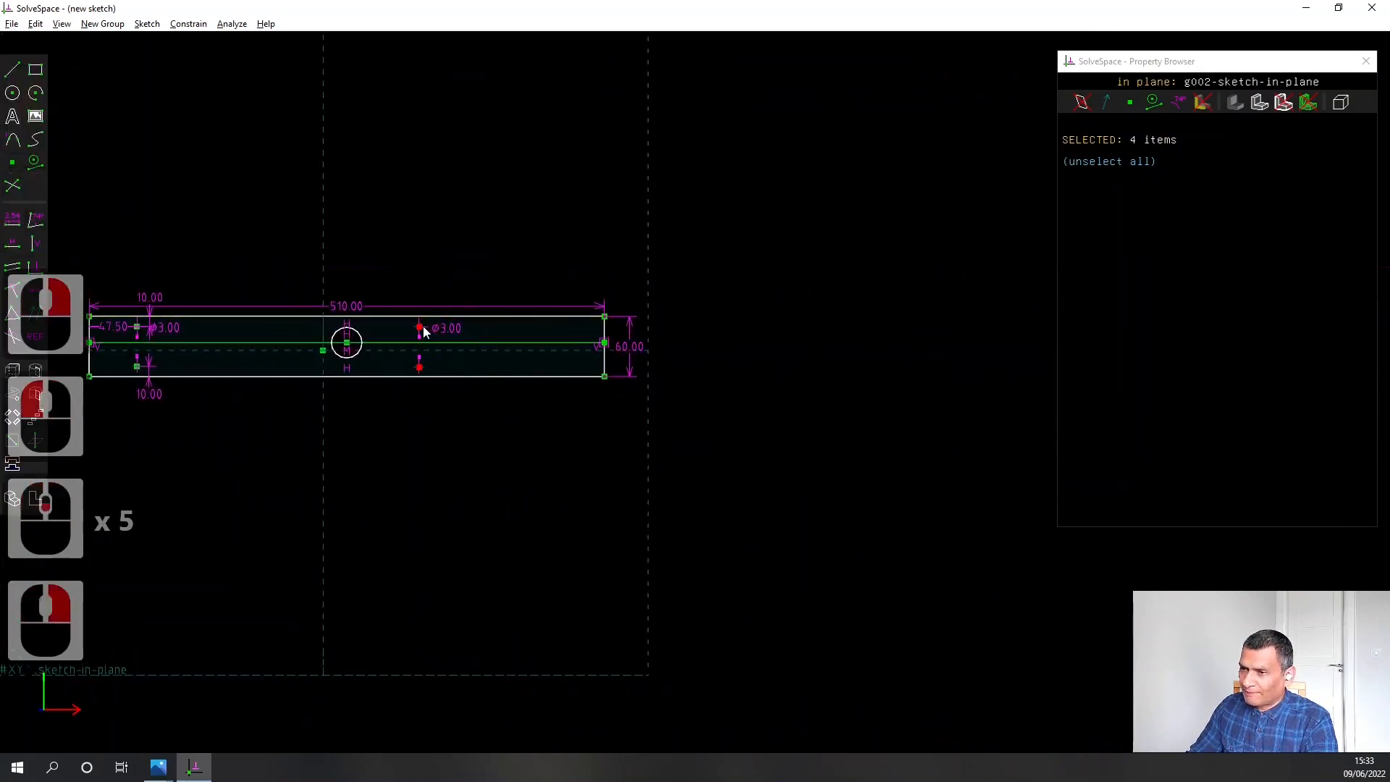
{"action": "left_click_drag", "start_coordinate": [477, 331], "coordinate": [574, 332]}
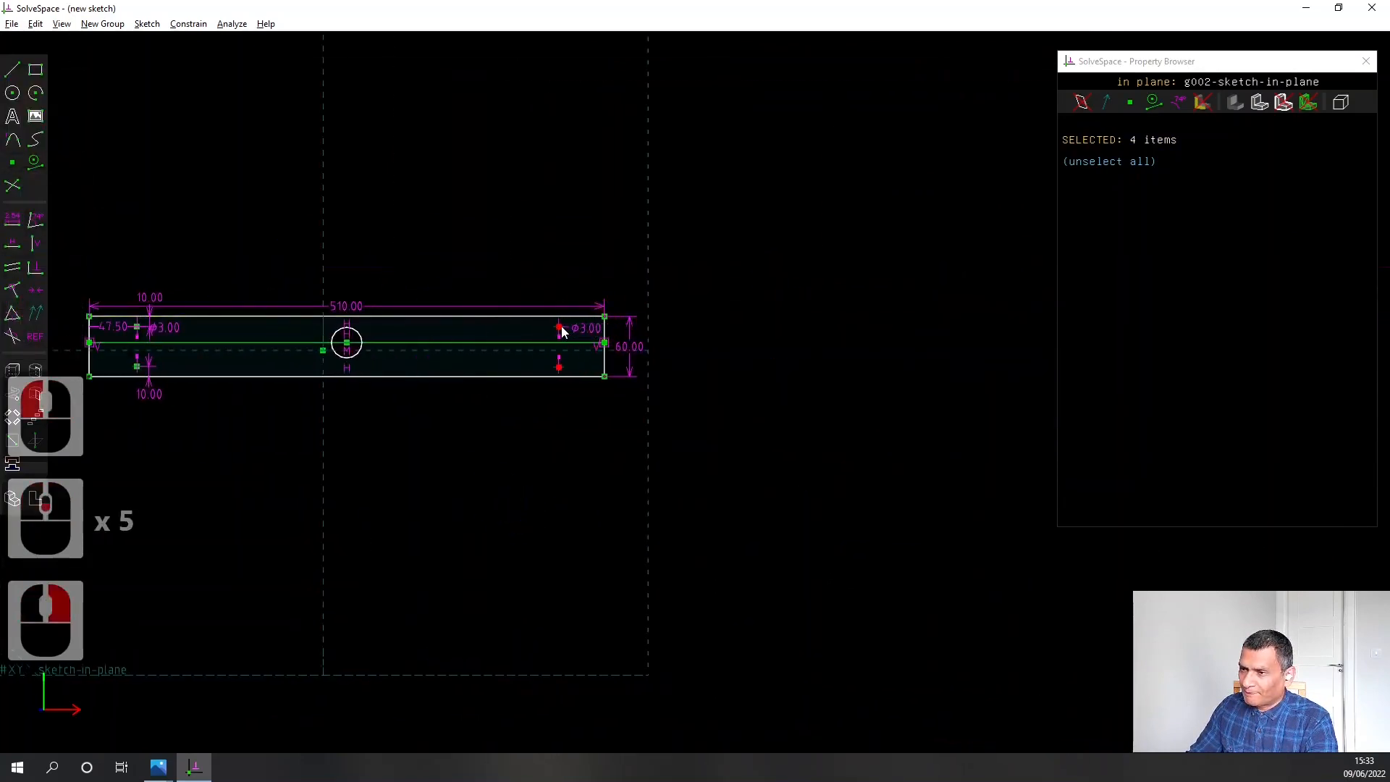
{"action": "left_click", "coordinate": [567, 533]}
{"action": "scroll", "coordinate": [562, 434], "scroll_direction": "up", "scroll_amount": 5}
{"action": "right_click_drag", "start_coordinate": [564, 398], "coordinate": [608, 649]}
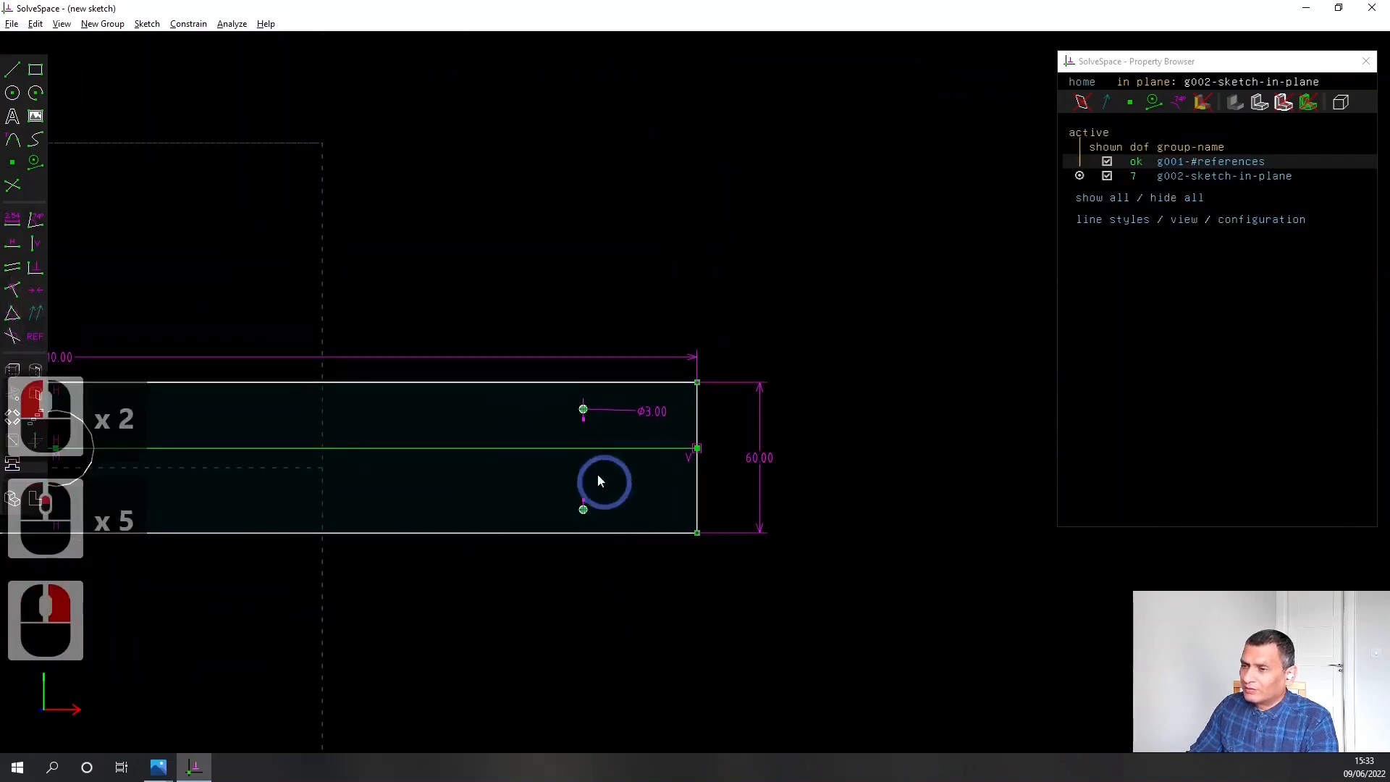
{"action": "left_click", "coordinate": [583, 410]}
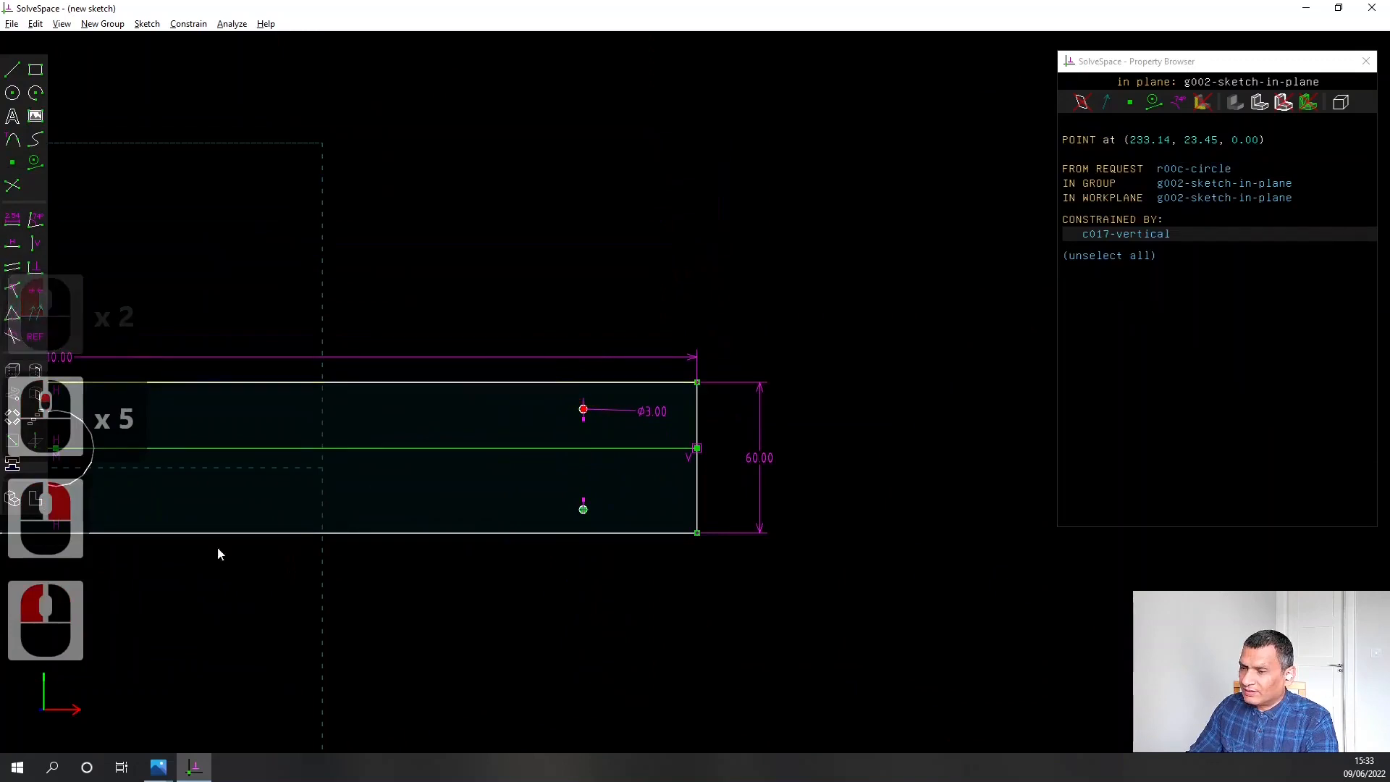
{"action": "left_click", "coordinate": [489, 610]}
{"action": "scroll", "coordinate": [439, 612], "scroll_direction": "down", "scroll_amount": 2}
{"action": "scroll", "coordinate": [438, 612], "scroll_direction": "down", "scroll_amount": 1}
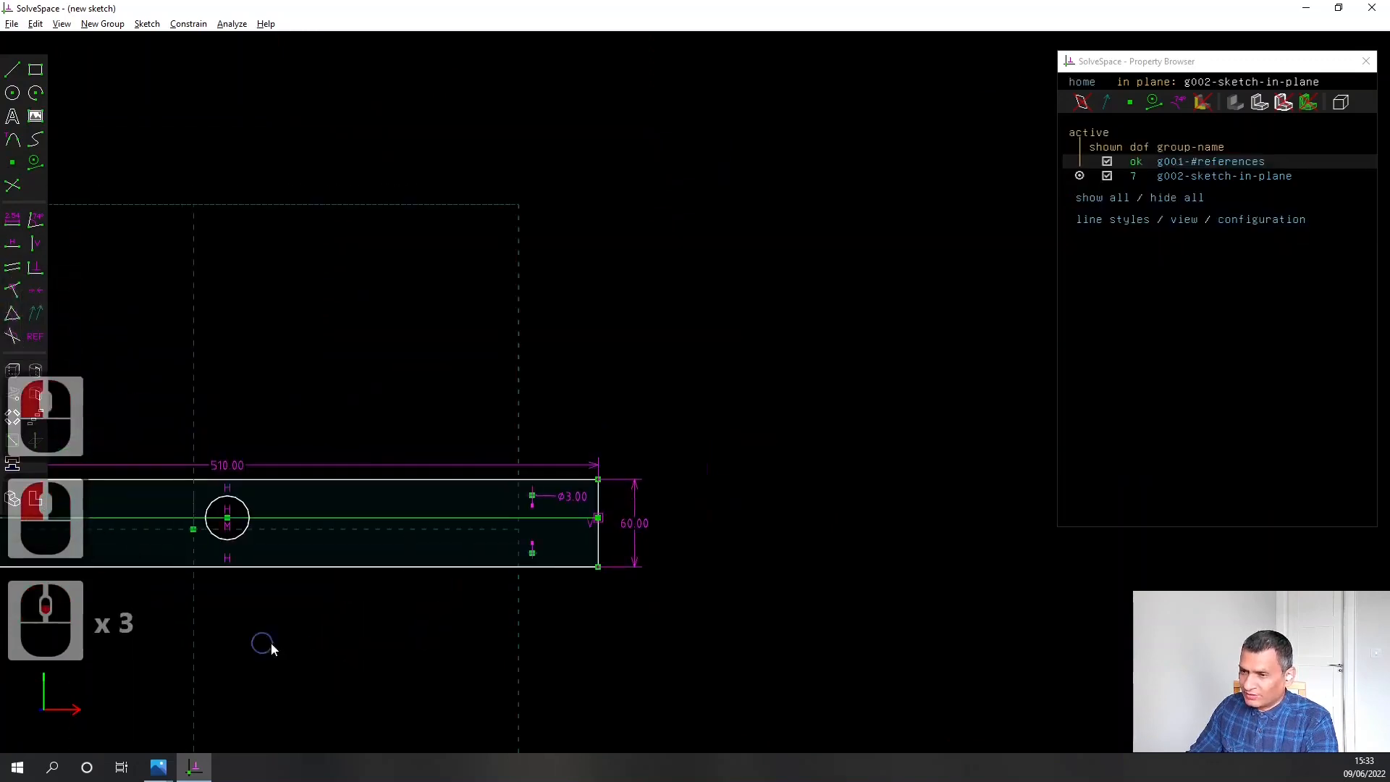
Constrain the centres of the upper small circles at both ends of the plate to be horizontally aligned
{"action": "right_click_drag", "start_coordinate": [263, 645], "coordinate": [636, 514]}
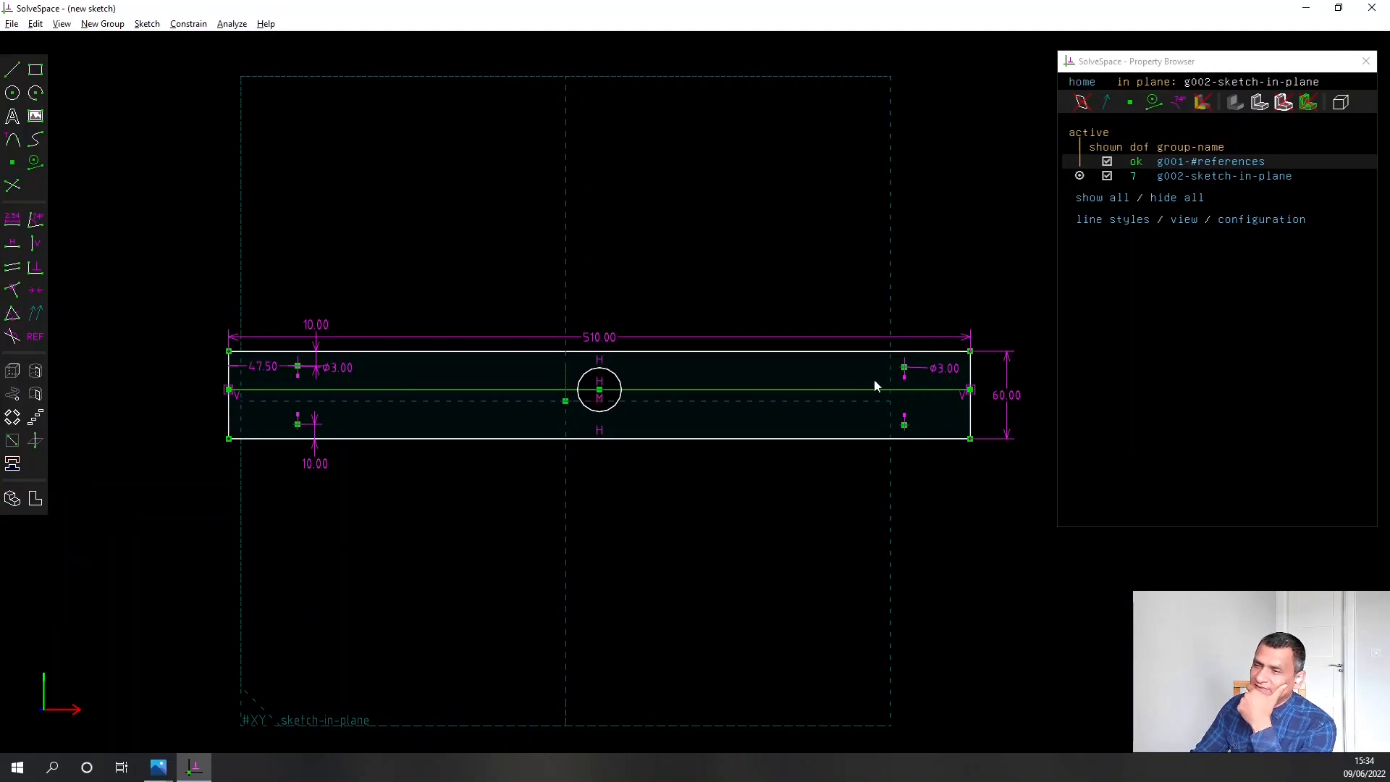
{"action": "scroll", "coordinate": [904, 372], "scroll_direction": "up", "scroll_amount": 5}
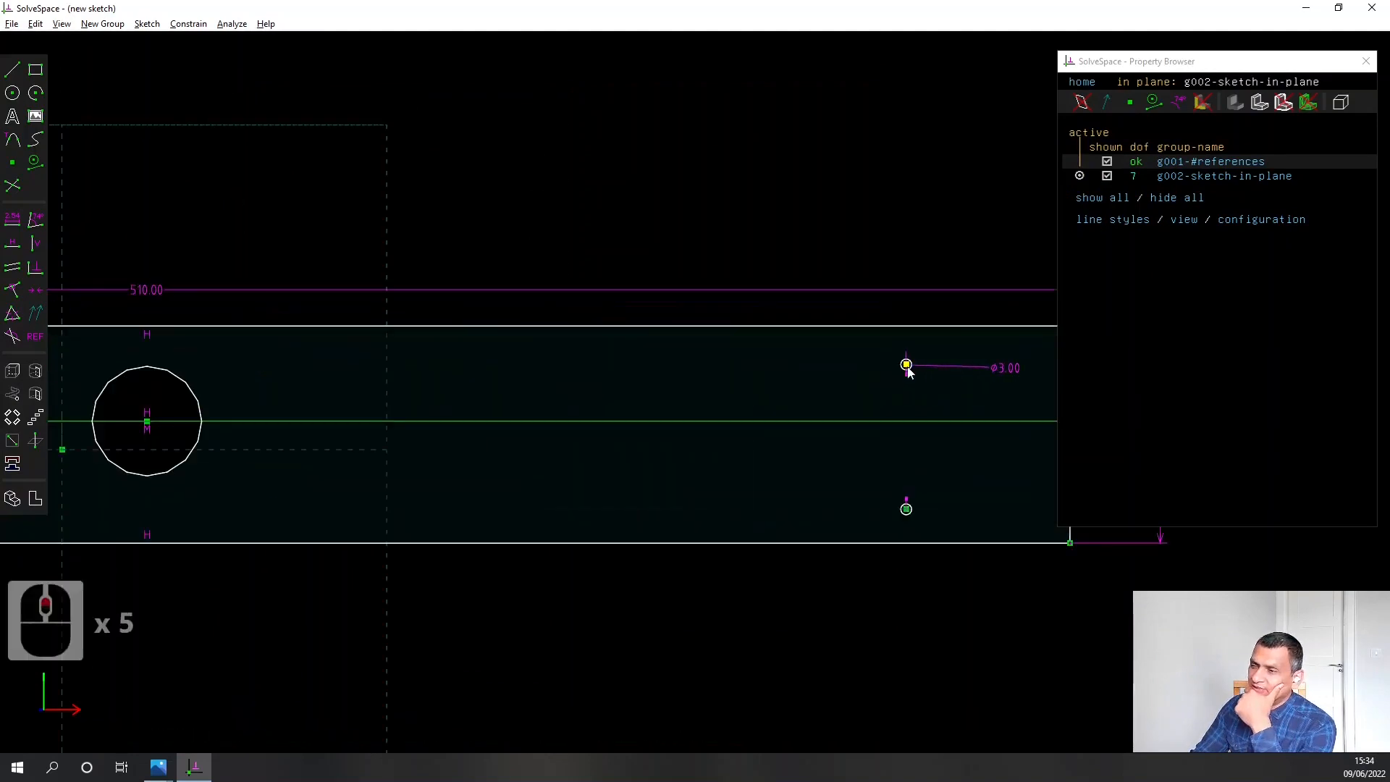
{"action": "left_click", "coordinate": [906, 367]}
{"action": "scroll", "coordinate": [257, 455], "scroll_direction": "down", "scroll_amount": 4}
{"action": "right_click_drag", "start_coordinate": [263, 447], "coordinate": [785, 422]}
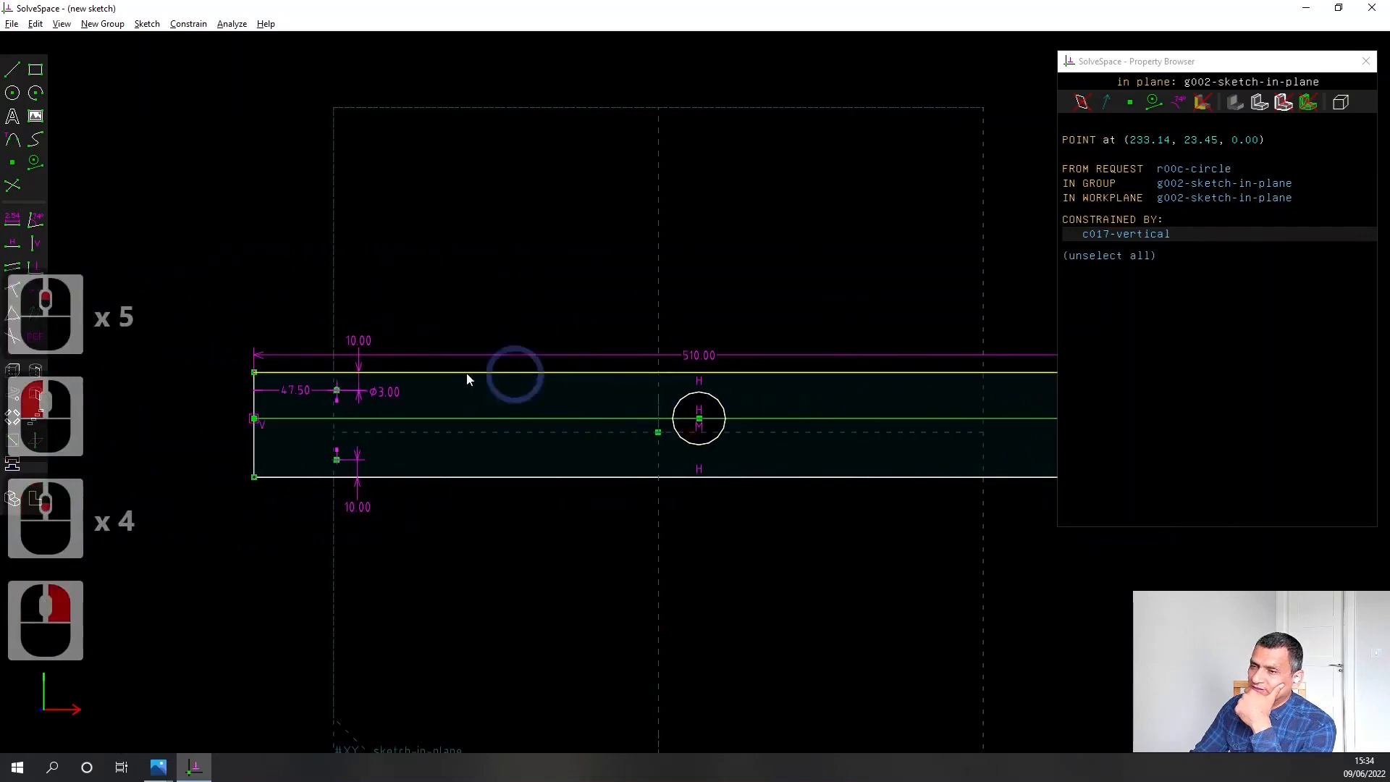
{"action": "left_click", "coordinate": [337, 392]}
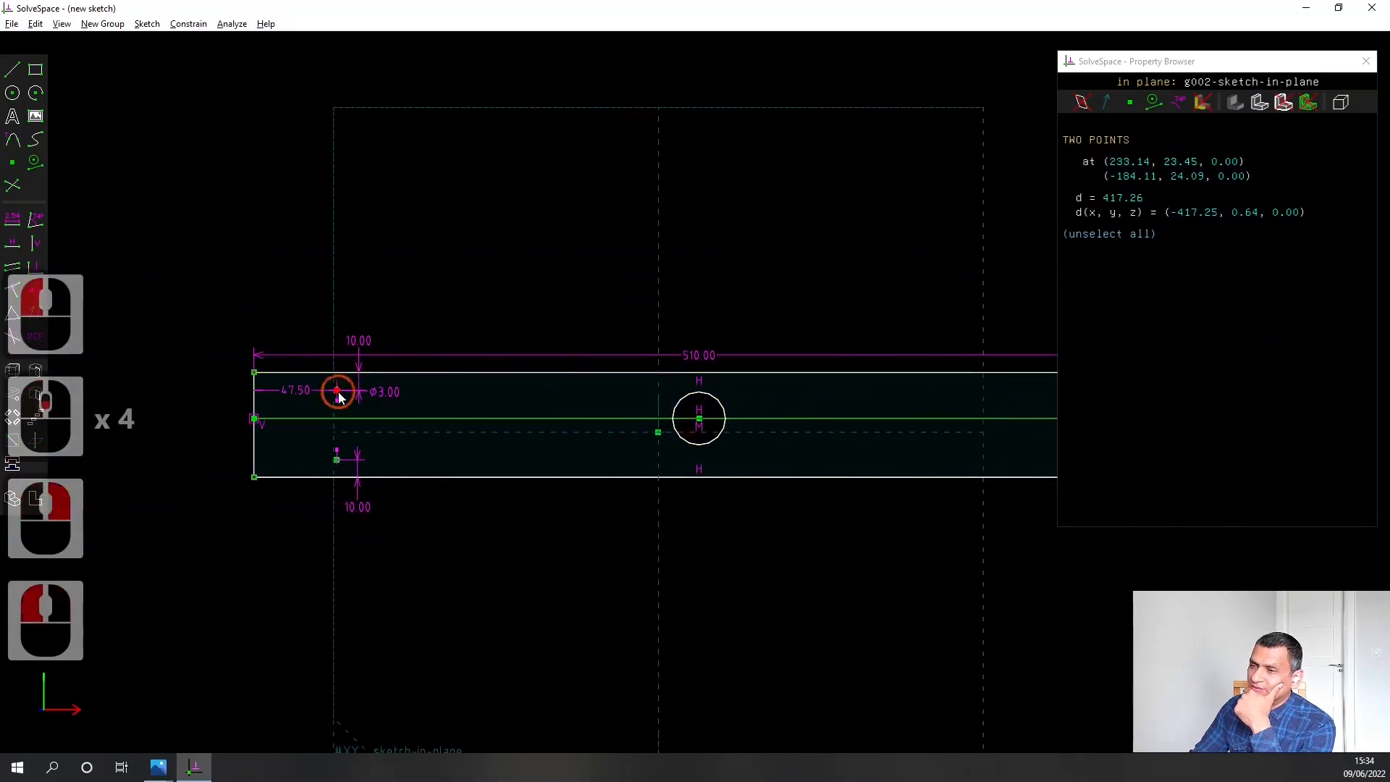
{"action": "left_click", "coordinate": [10, 250]}
{"action": "scroll", "coordinate": [808, 590], "scroll_direction": "down", "scroll_amount": 4}
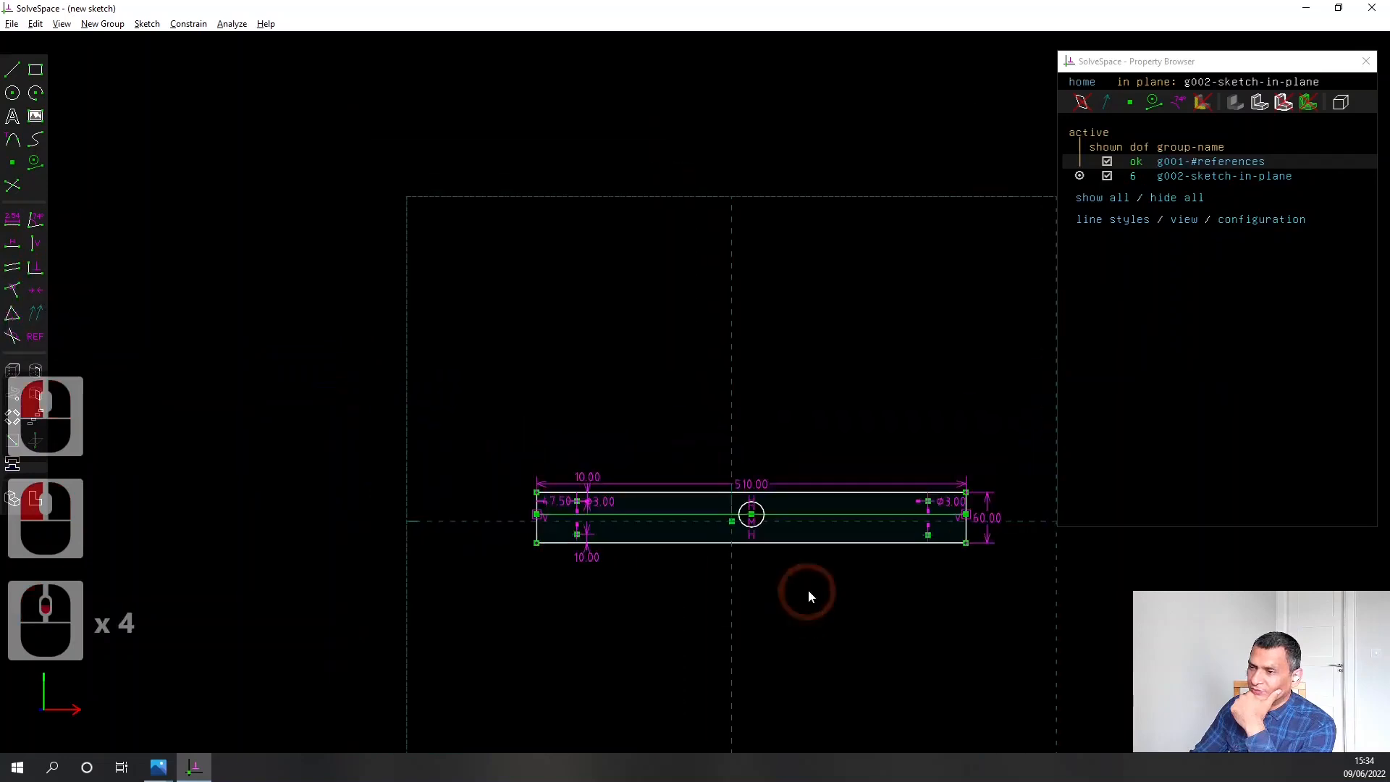
Constrain the centres of the two lower small circles at opposite ends of the plate to be horizontally aligned
{"action": "scroll", "coordinate": [825, 434], "scroll_direction": "up", "scroll_amount": 2}
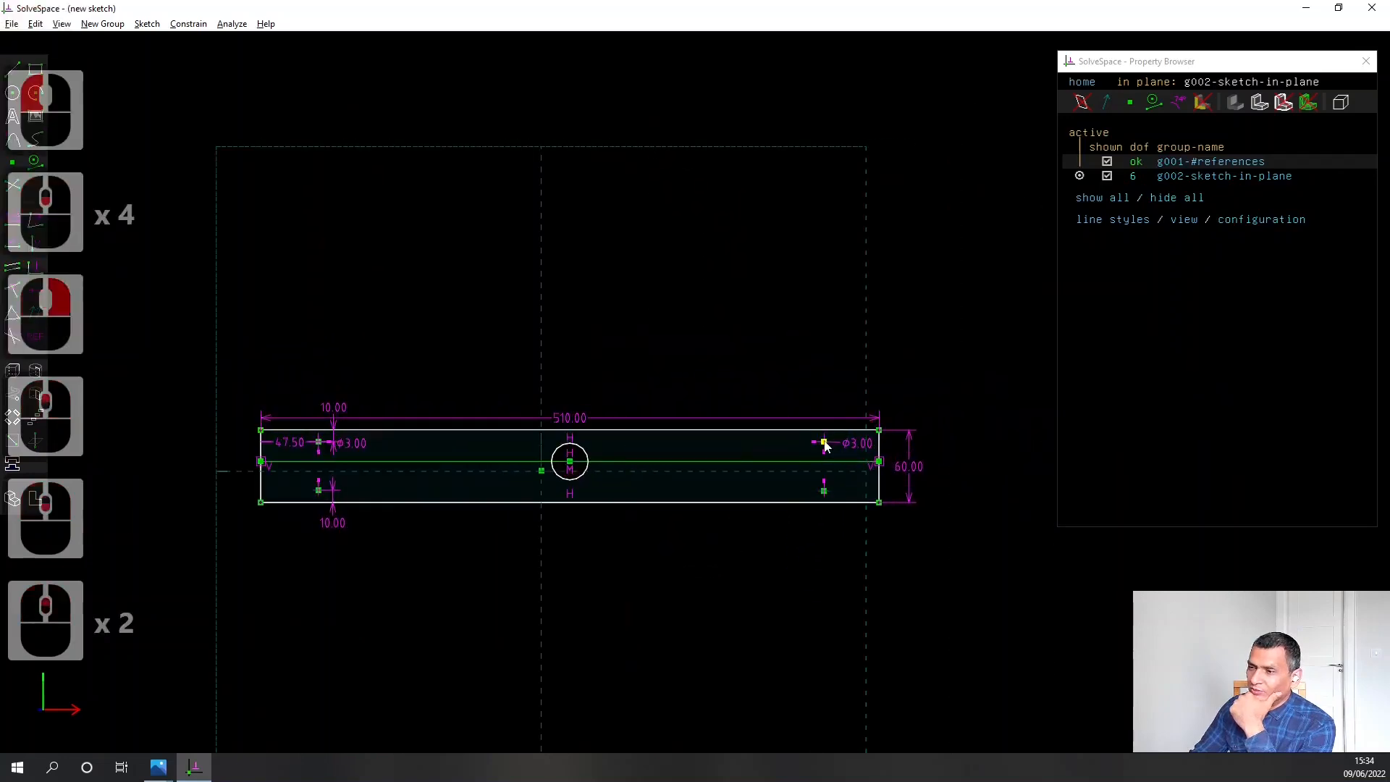
{"action": "left_click", "coordinate": [825, 443]}
{"action": "left_click_drag", "start_coordinate": [826, 446], "coordinate": [822, 442]}
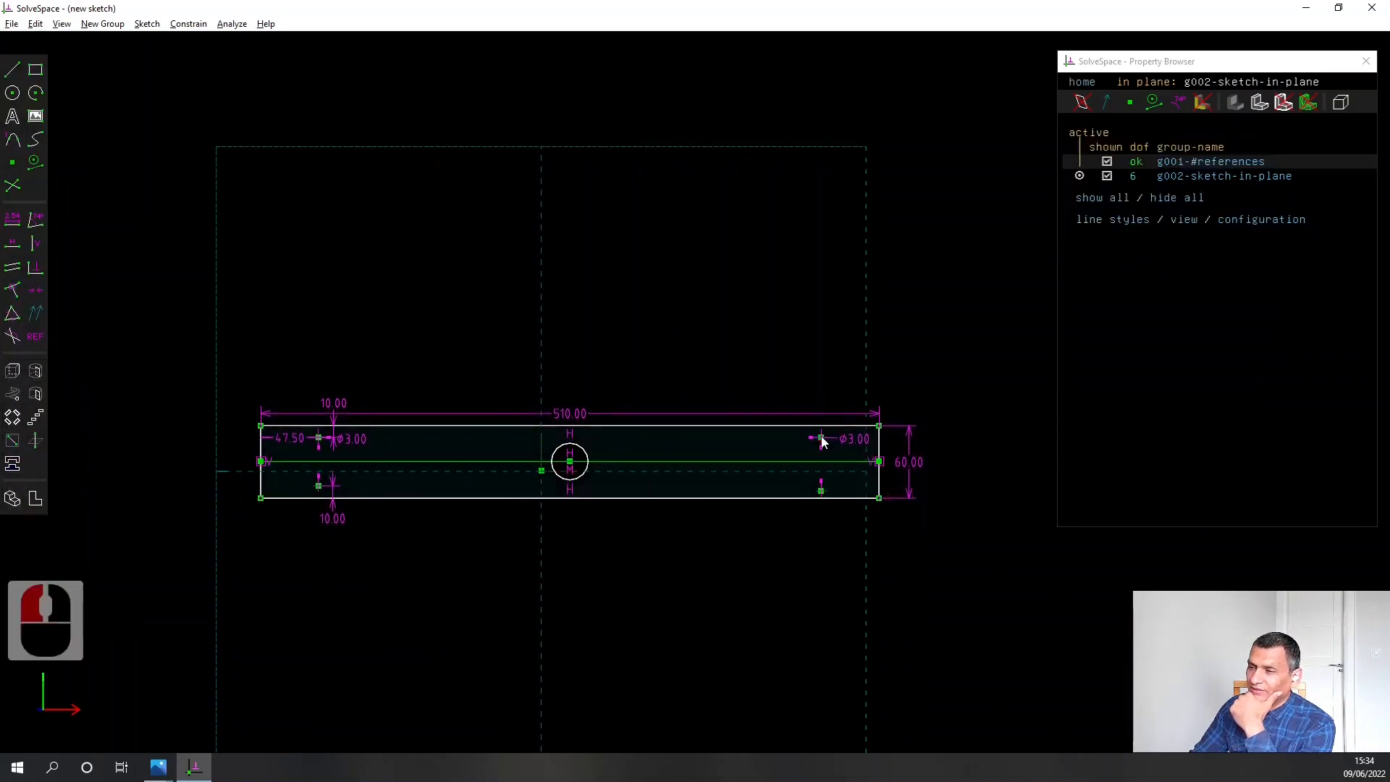
{"action": "left_click", "coordinate": [821, 492]}
{"action": "left_click", "coordinate": [319, 485]}
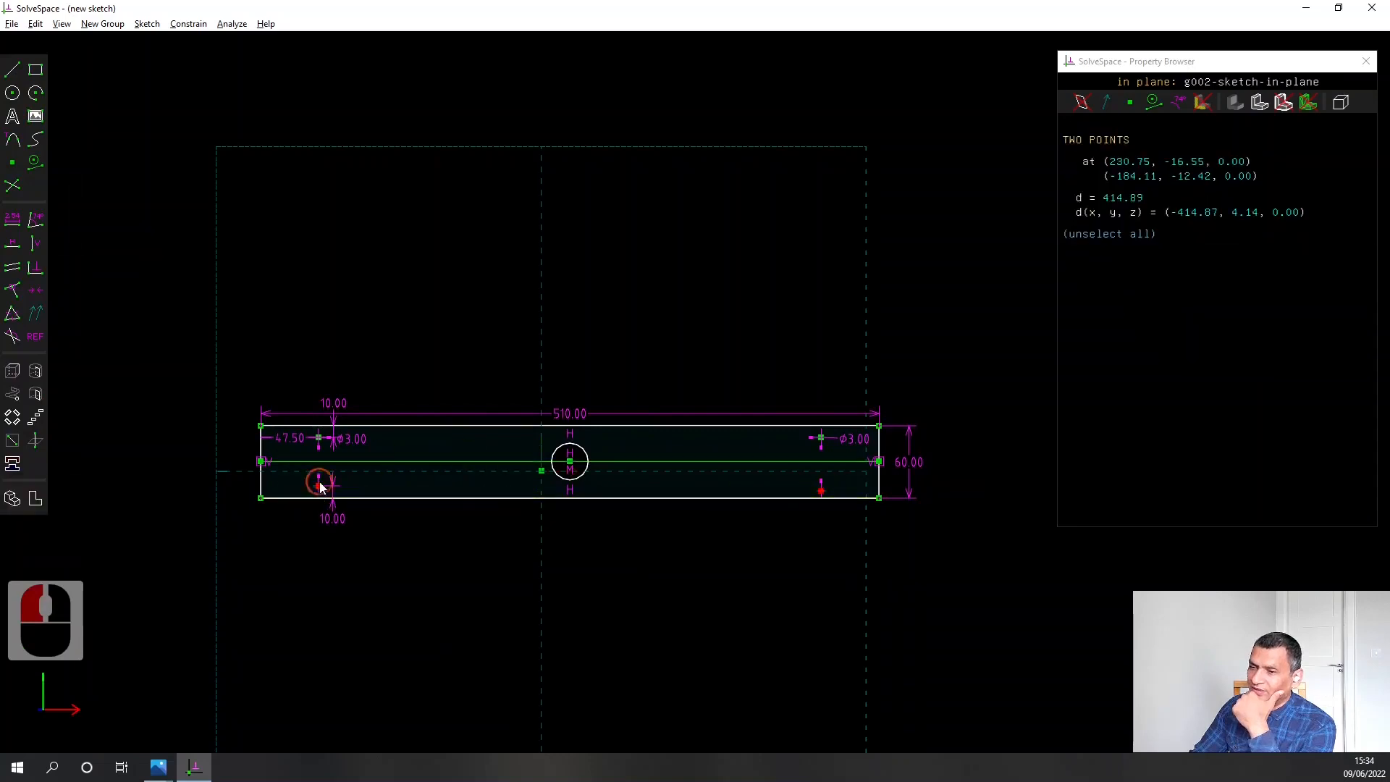
{"action": "left_click", "coordinate": [13, 243]}
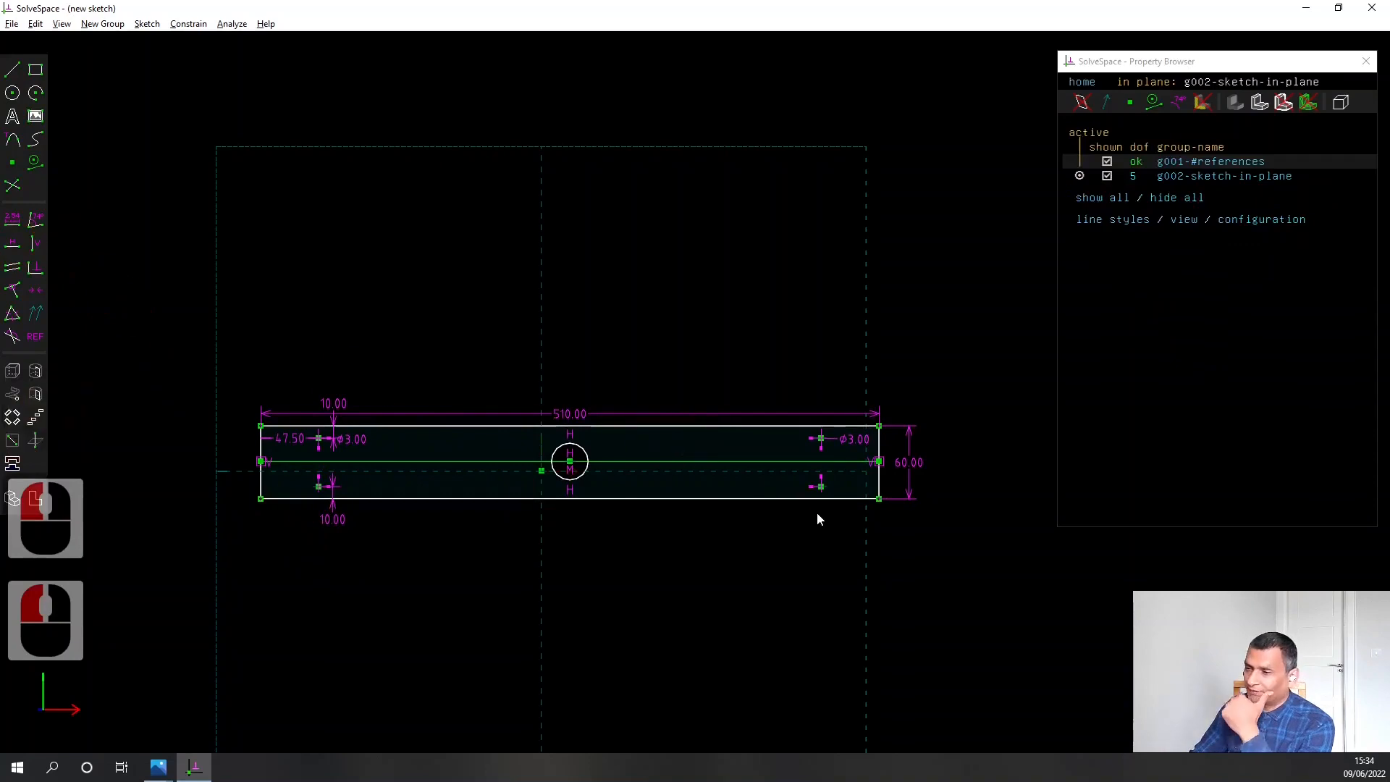
Dimension the upper right small circle's centre 47.5 mm from the plate's right edge
{"action": "left_click", "coordinate": [821, 441]}
{"action": "left_click", "coordinate": [878, 443]}
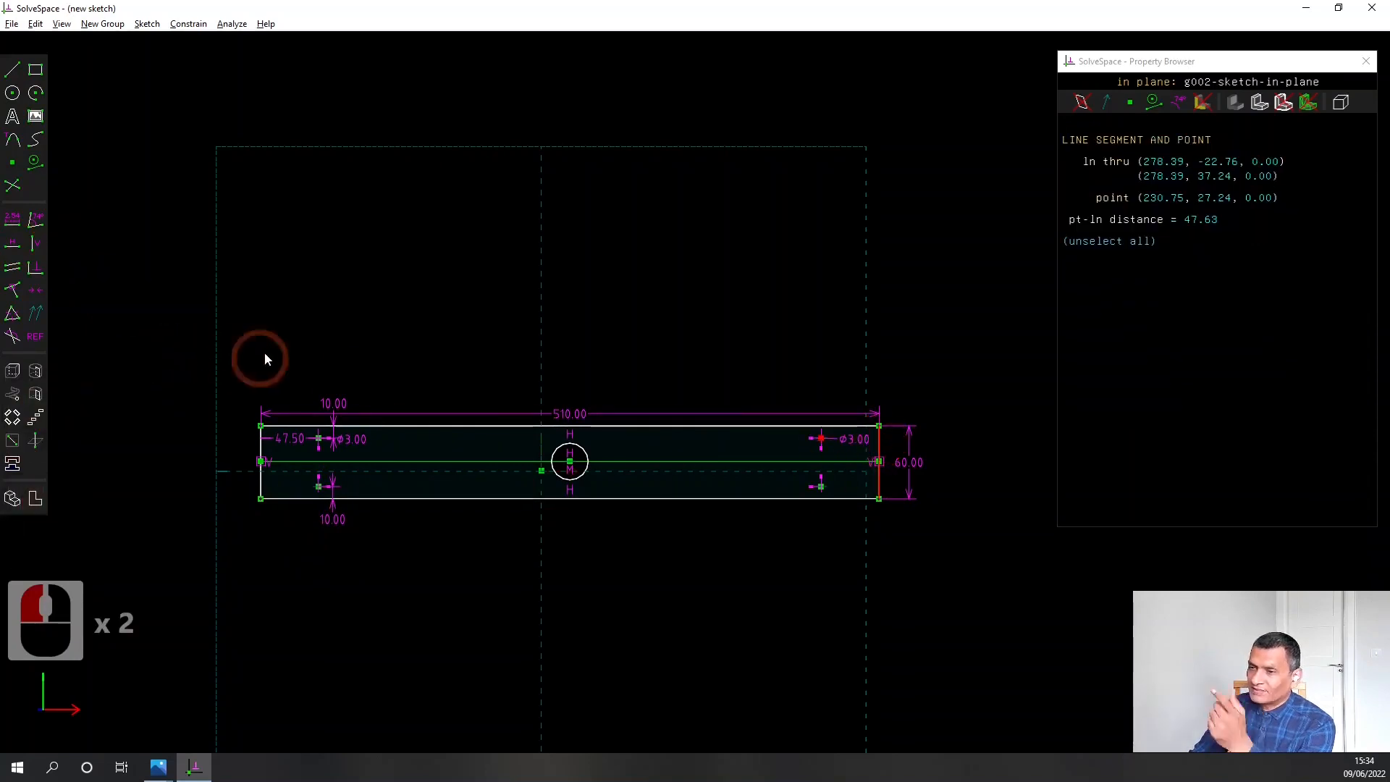
{"action": "left_click", "coordinate": [21, 226]}
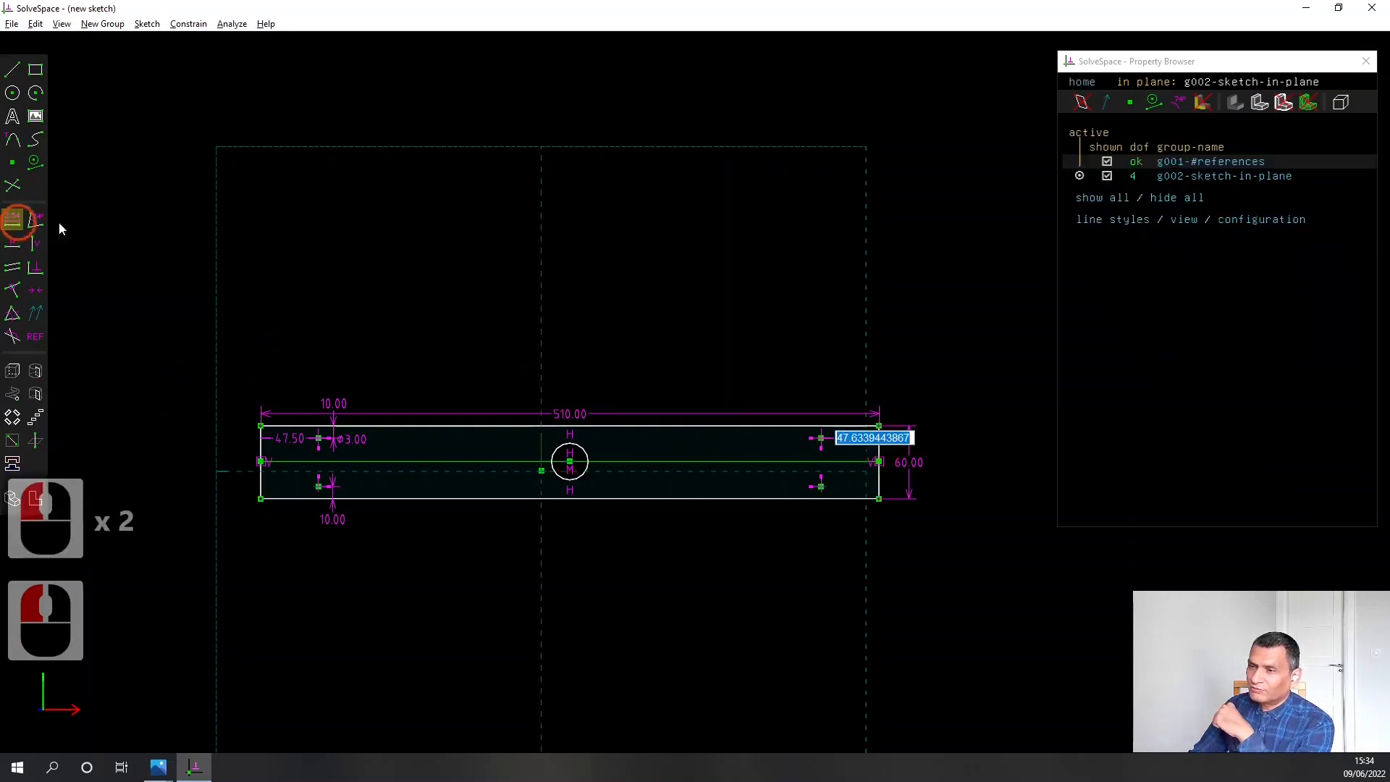
{"action": "type", "text": "47.5"}
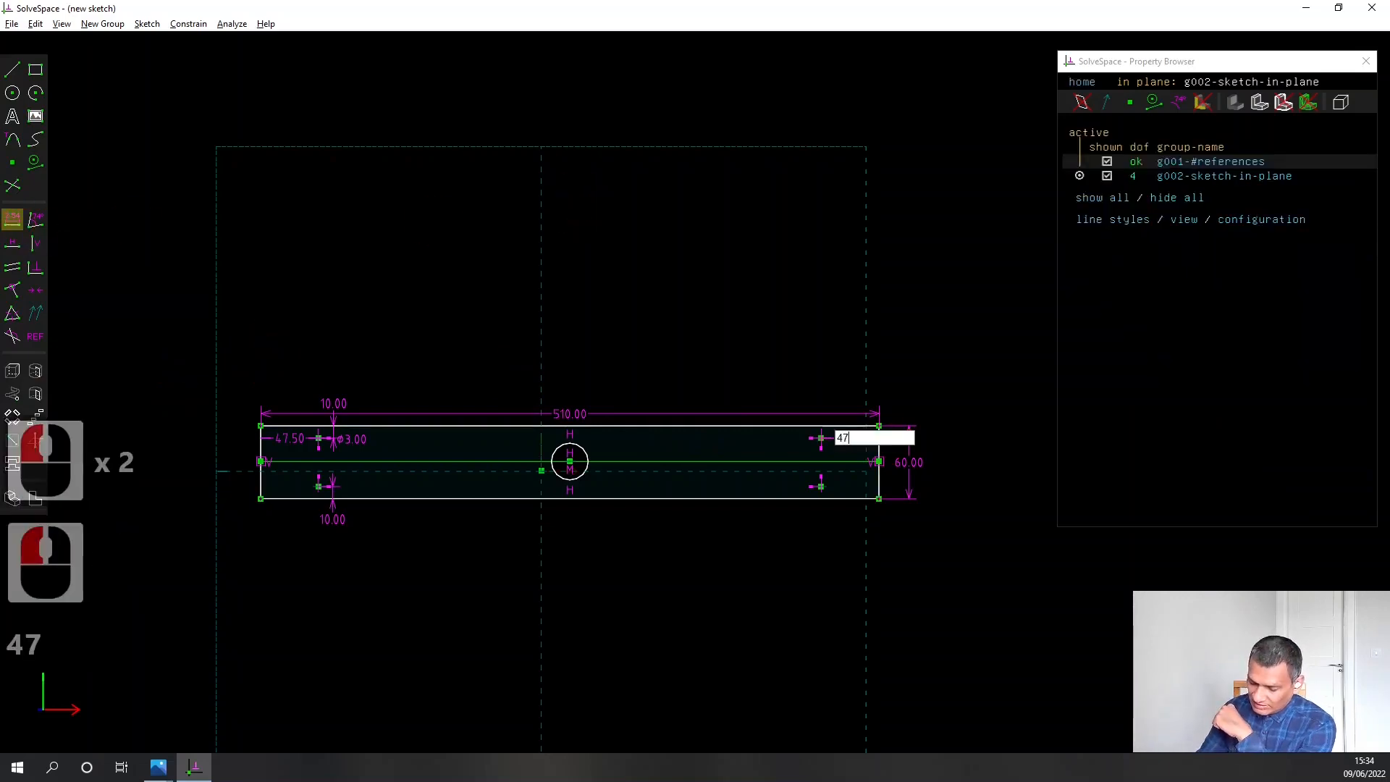
{"action": "key", "text": "Return"}
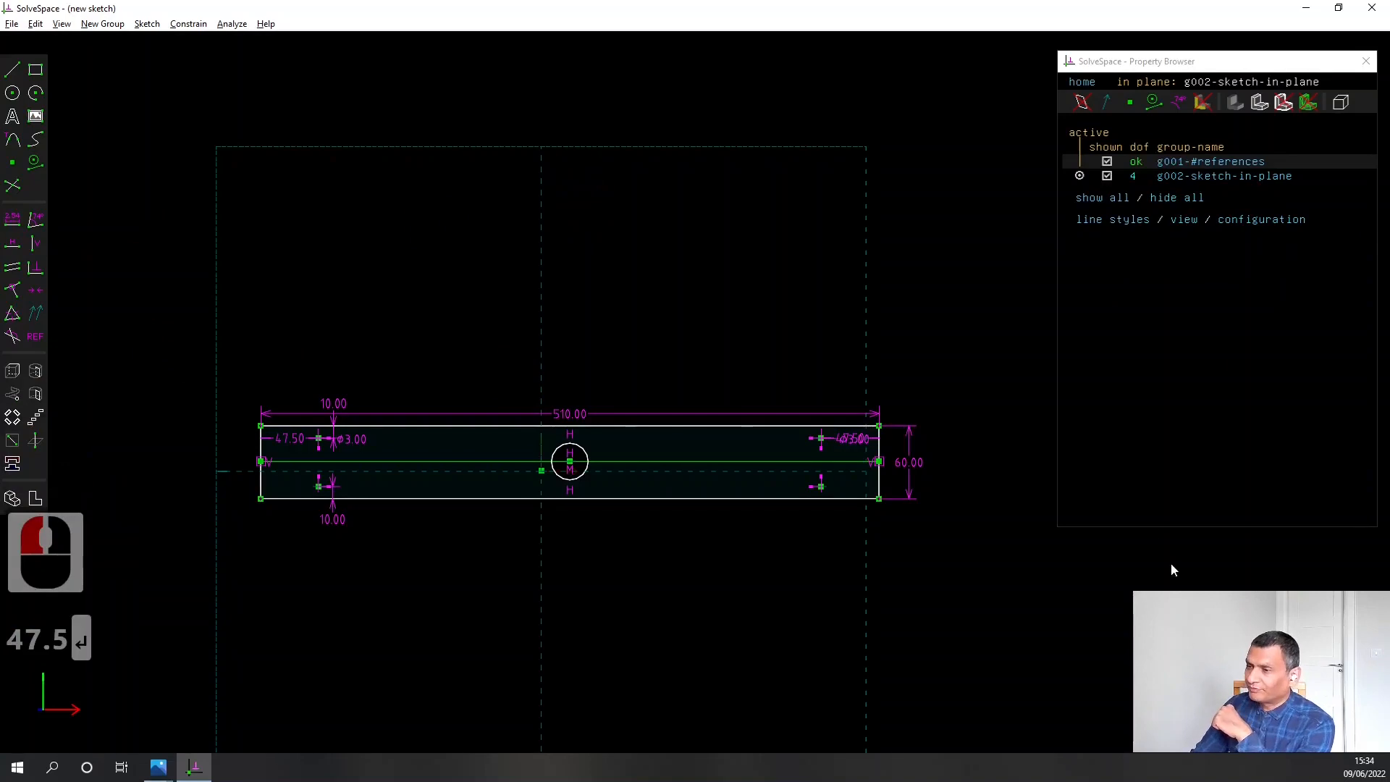
Move the right-end 47.5 mm dimension label above the plate and the nearby diameter label to the left of its circle
{"action": "scroll", "coordinate": [923, 445], "scroll_direction": "up", "scroll_amount": 5}
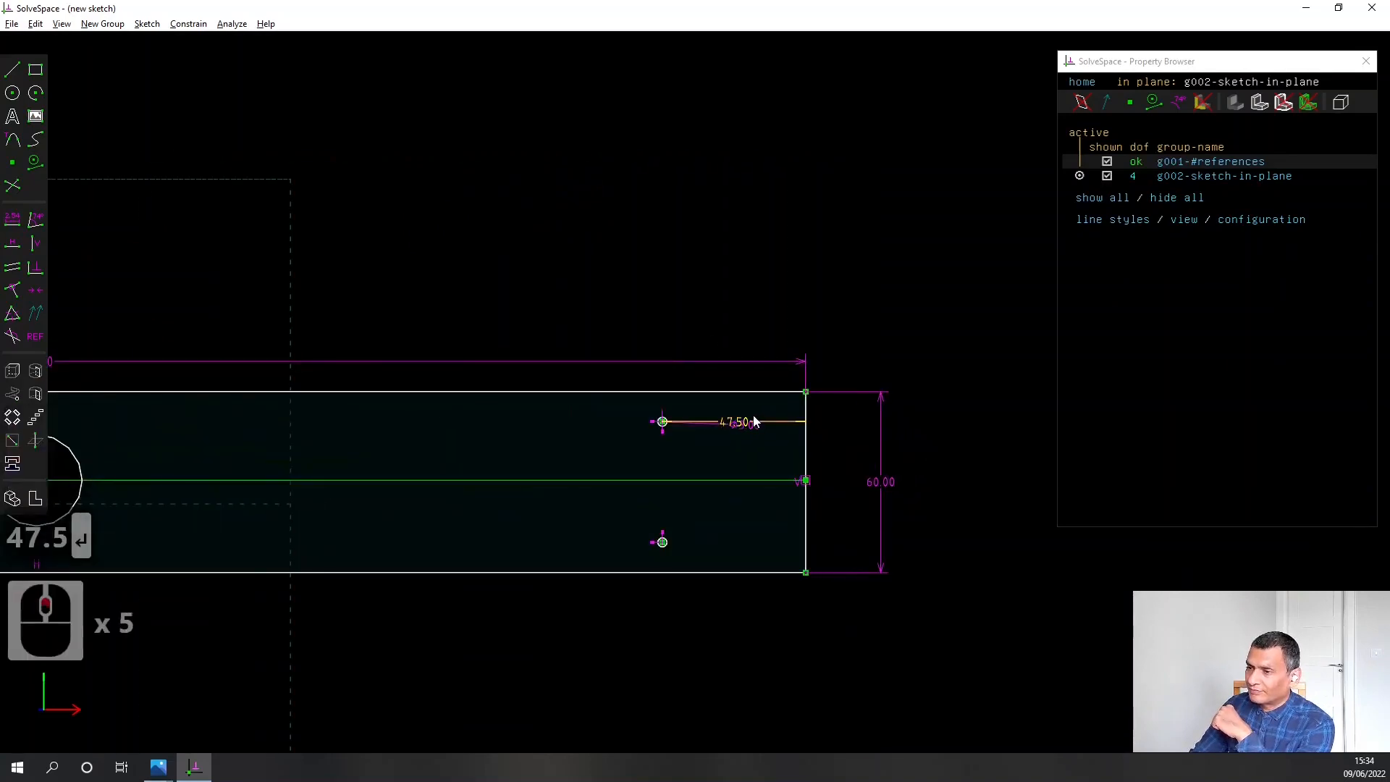
{"action": "left_click_drag", "start_coordinate": [738, 429], "coordinate": [742, 325]}
{"action": "left_click_drag", "start_coordinate": [758, 435], "coordinate": [578, 414]}
Delete the diameter dimension of the upper right small circle
{"action": "scroll", "coordinate": [589, 463], "scroll_direction": "down", "scroll_amount": 5}
{"action": "scroll", "coordinate": [565, 463], "scroll_direction": "up", "scroll_amount": 5}
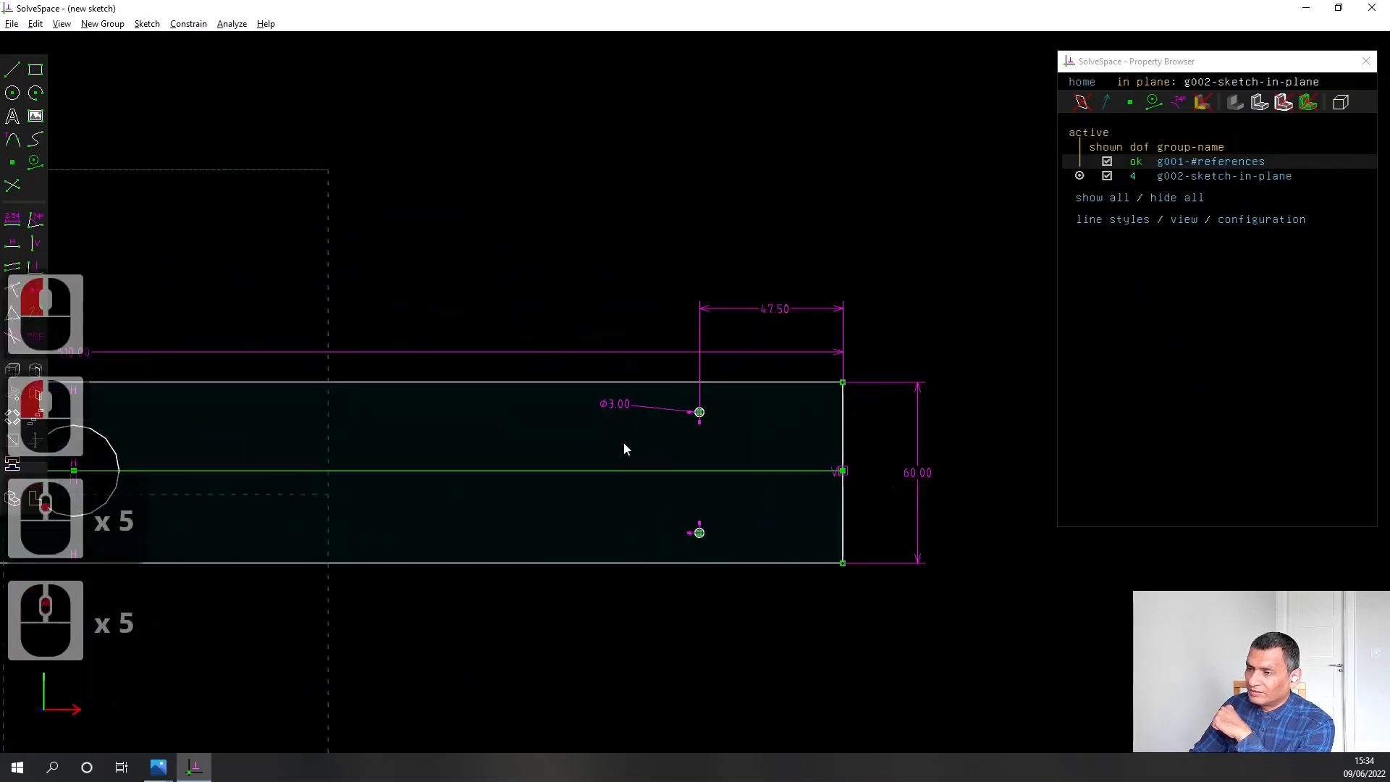
{"action": "left_click", "coordinate": [608, 407]}
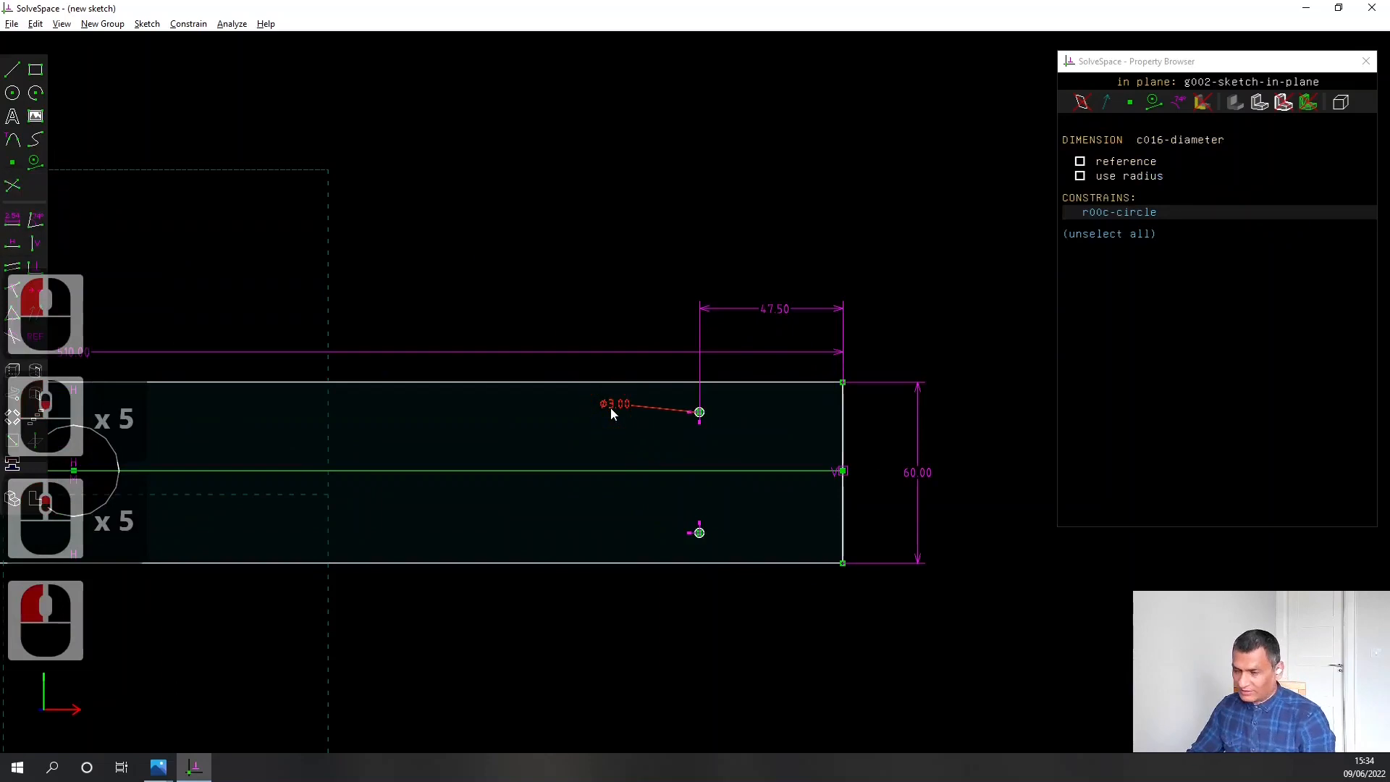
{"action": "key", "text": "Delete"}
Constrain the upper right small circle to the same radius as the upper left small circle
{"action": "scroll", "coordinate": [693, 415], "scroll_direction": "up", "scroll_amount": 5}
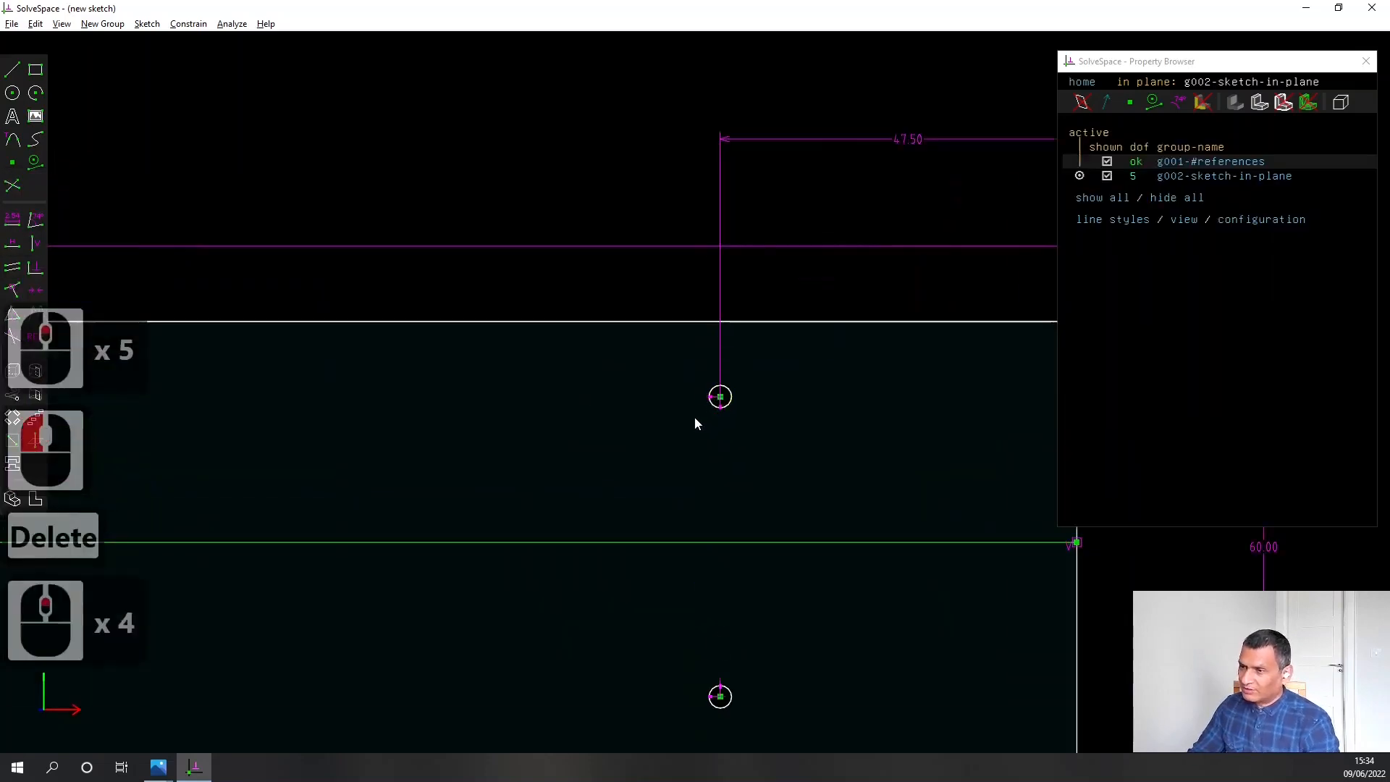
{"action": "left_click", "coordinate": [731, 392]}
{"action": "scroll", "coordinate": [394, 570], "scroll_direction": "down", "scroll_amount": 6}
{"action": "right_click_drag", "start_coordinate": [338, 563], "coordinate": [941, 508]}
{"action": "right_click_drag", "start_coordinate": [198, 528], "coordinate": [573, 529]}
{"action": "scroll", "coordinate": [435, 463], "scroll_direction": "up", "scroll_amount": 5}
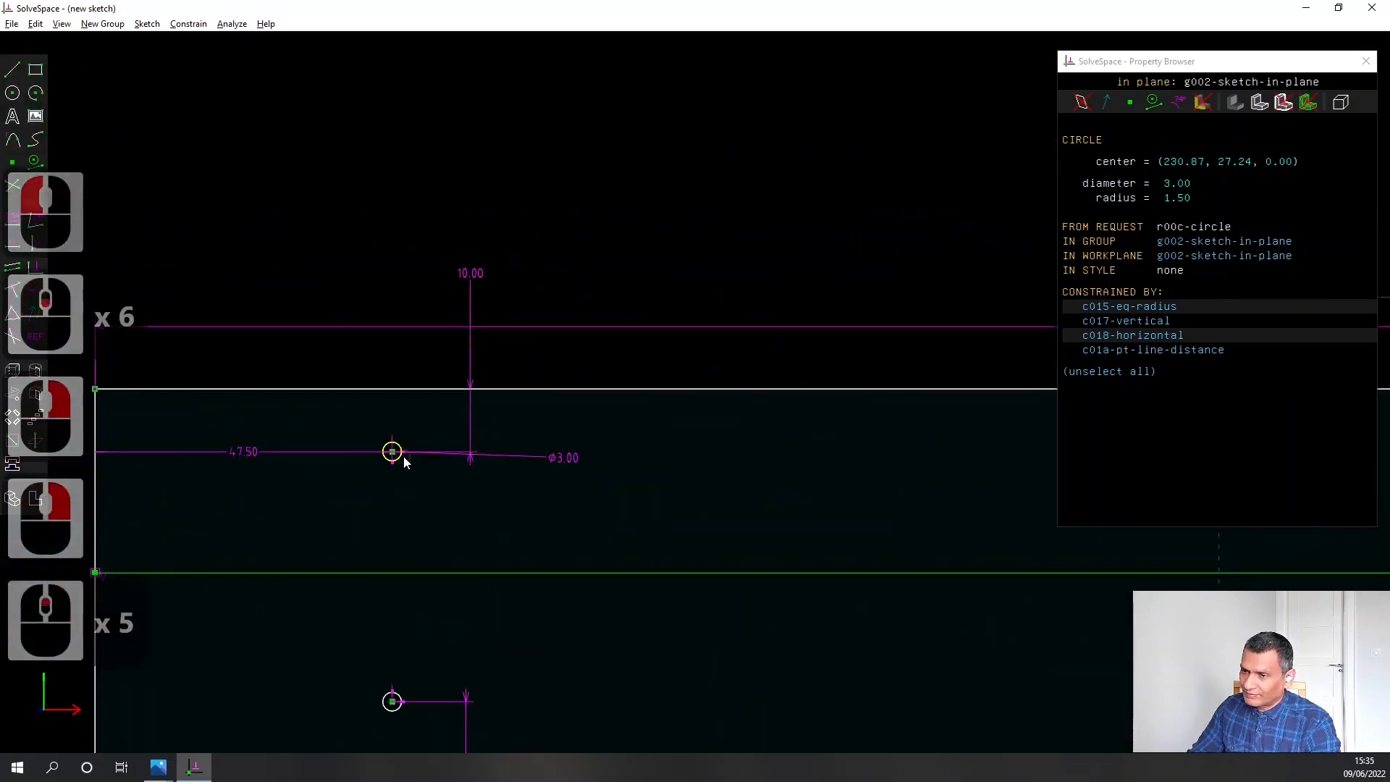
{"action": "left_click", "coordinate": [402, 454]}
{"action": "left_click", "coordinate": [15, 317]}
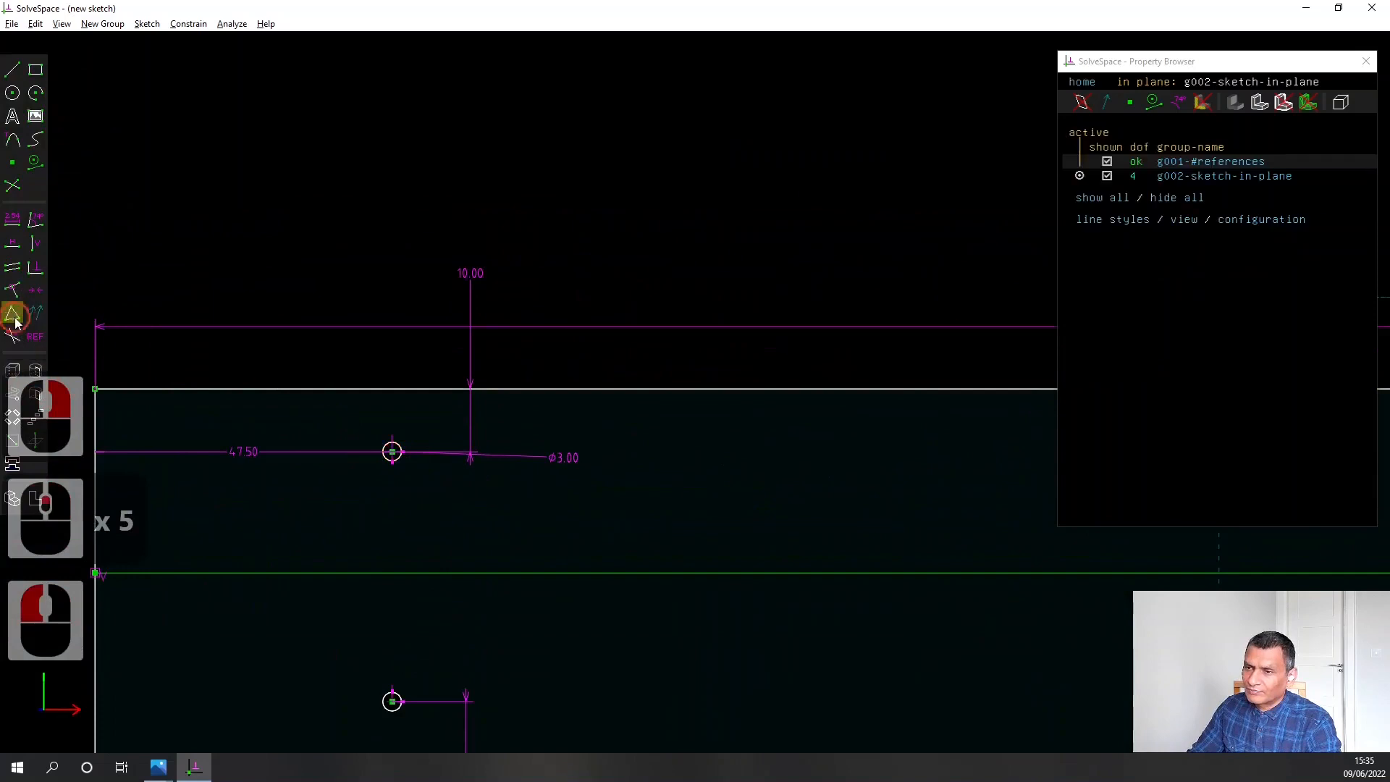
Nudge the whole plate sketch slightly upward by the central circle's centre point and clear the selection
{"action": "scroll", "coordinate": [396, 523], "scroll_direction": "down", "scroll_amount": 5}
{"action": "right_click_drag", "start_coordinate": [796, 622], "coordinate": [505, 493]}
{"action": "scroll", "coordinate": [505, 497], "scroll_direction": "down", "scroll_amount": 4}
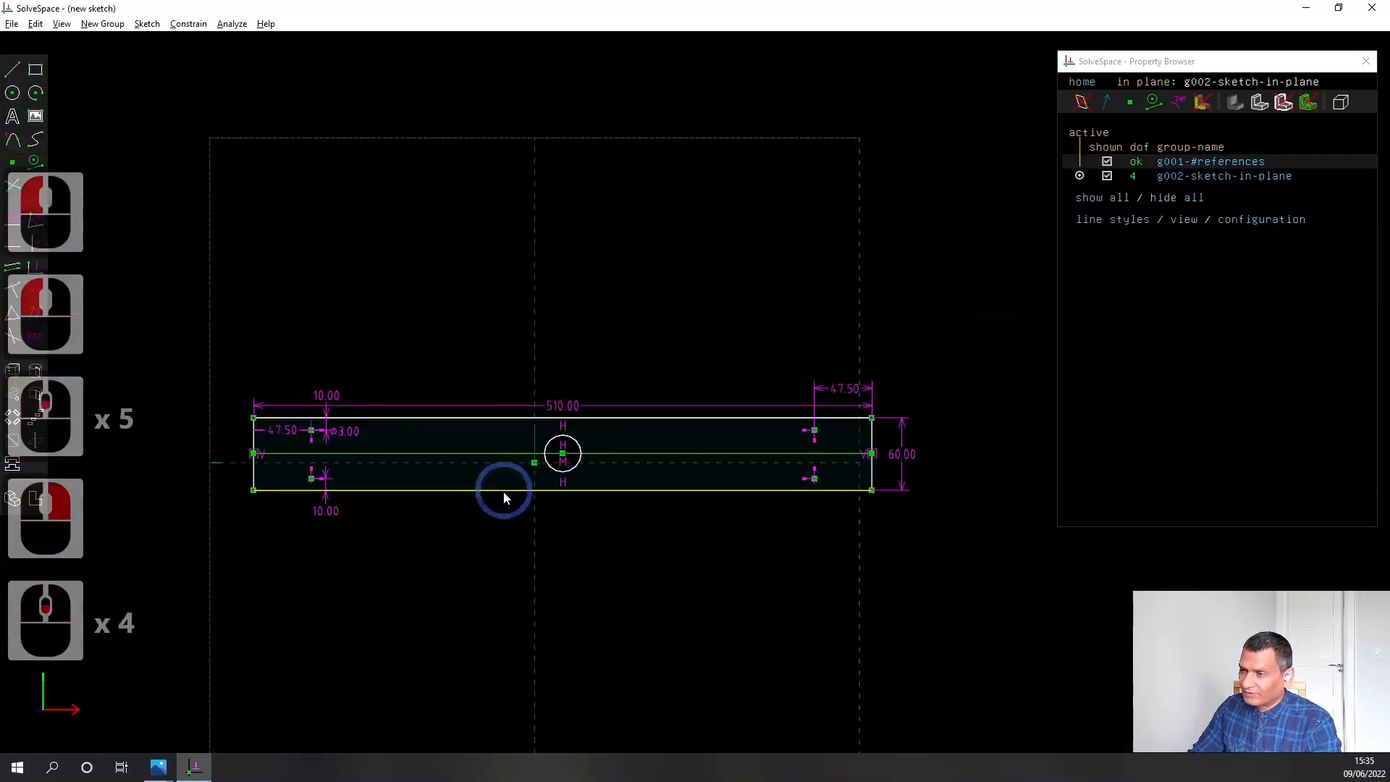
{"action": "right_click_drag", "start_coordinate": [828, 586], "coordinate": [826, 639]}
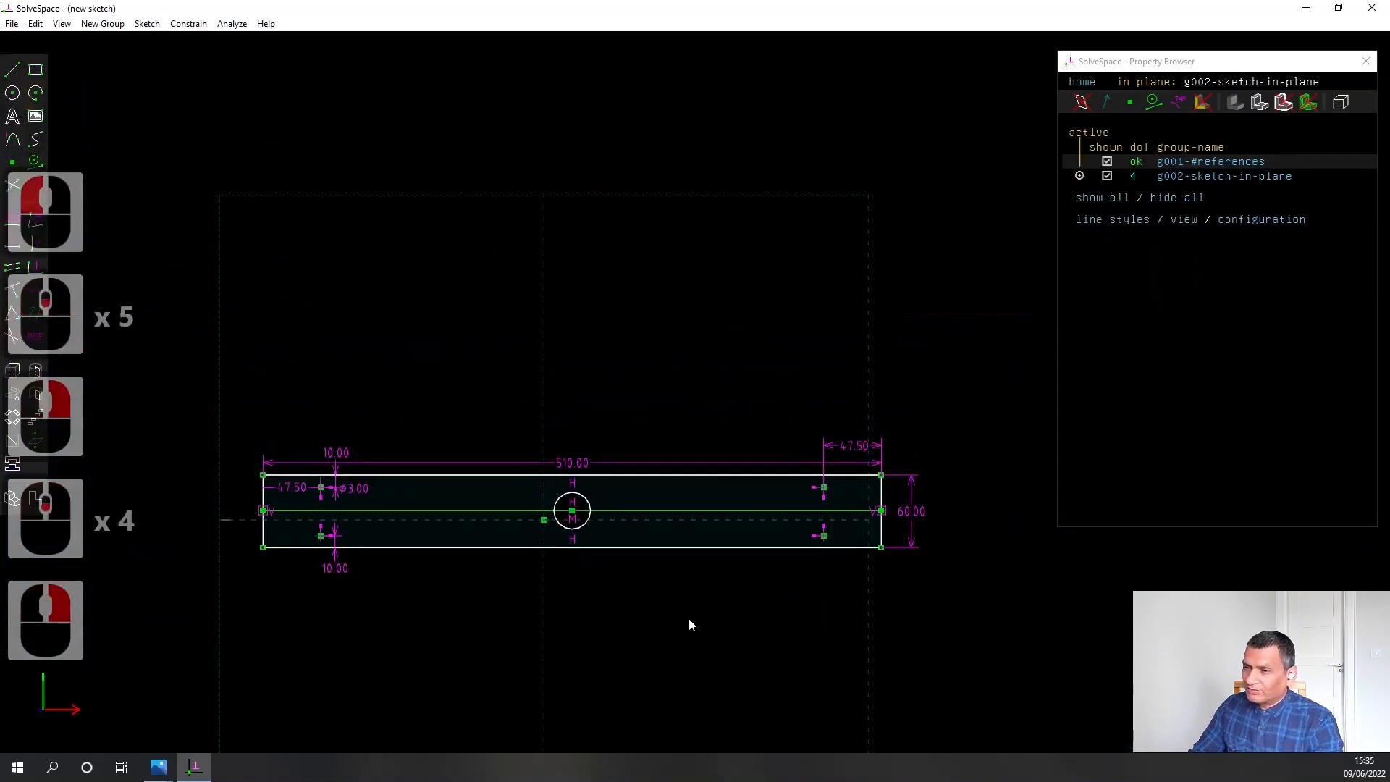
{"action": "right_click_drag", "start_coordinate": [688, 623], "coordinate": [695, 543]}
{"action": "mouse_move", "coordinate": [585, 432]}
{"action": "left_mouse_down"}
{"action": "mouse_move", "coordinate": [587, 449]}
{"action": "mouse_move", "coordinate": [587, 428]}
{"action": "mouse_move", "coordinate": [539, 423]}
{"action": "mouse_move", "coordinate": [614, 425]}
{"action": "mouse_move", "coordinate": [585, 427]}
{"action": "left_mouse_up"}
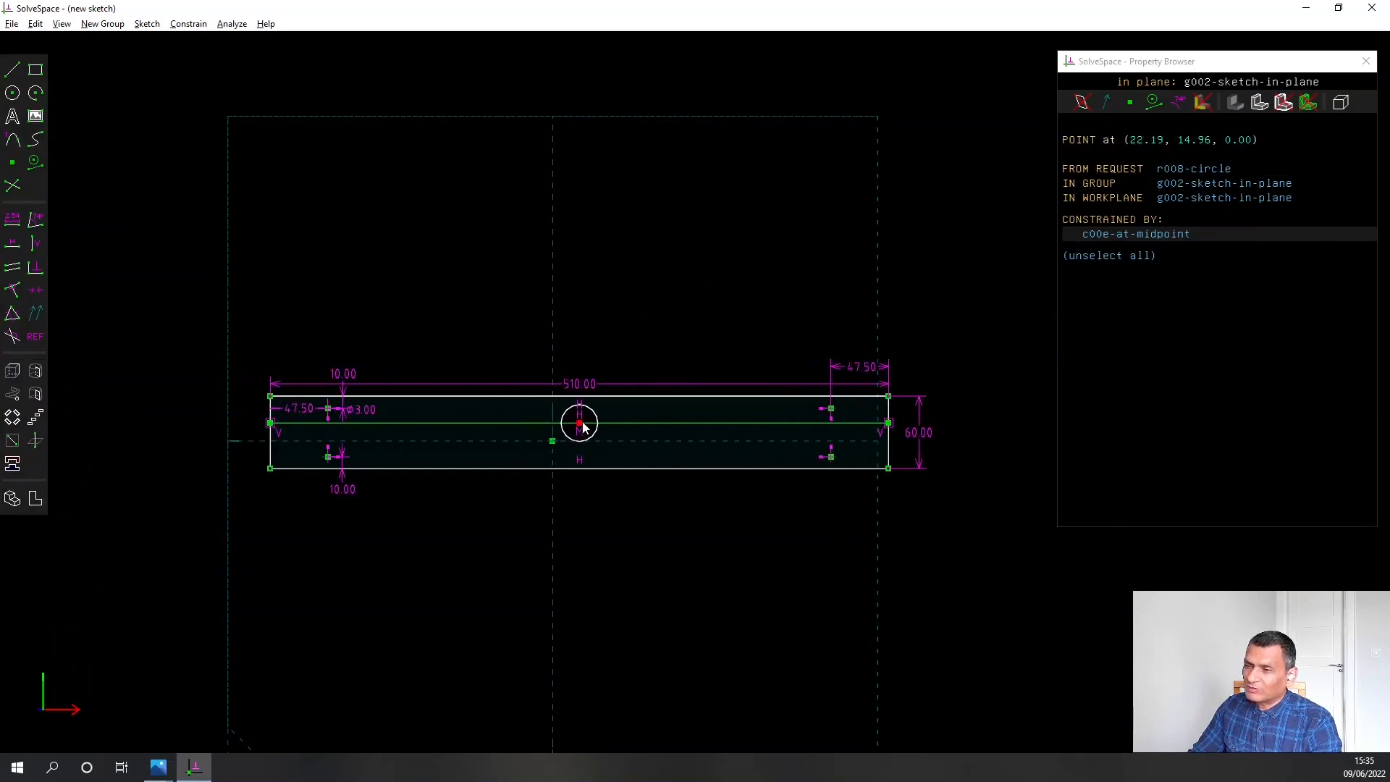
{"action": "left_click", "coordinate": [243, 245]}
Save the sketch as YaxisSupportPlateFront.slvs in the CNCRouter folder, replacing the existing file
{"action": "left_click", "coordinate": [11, 24]}
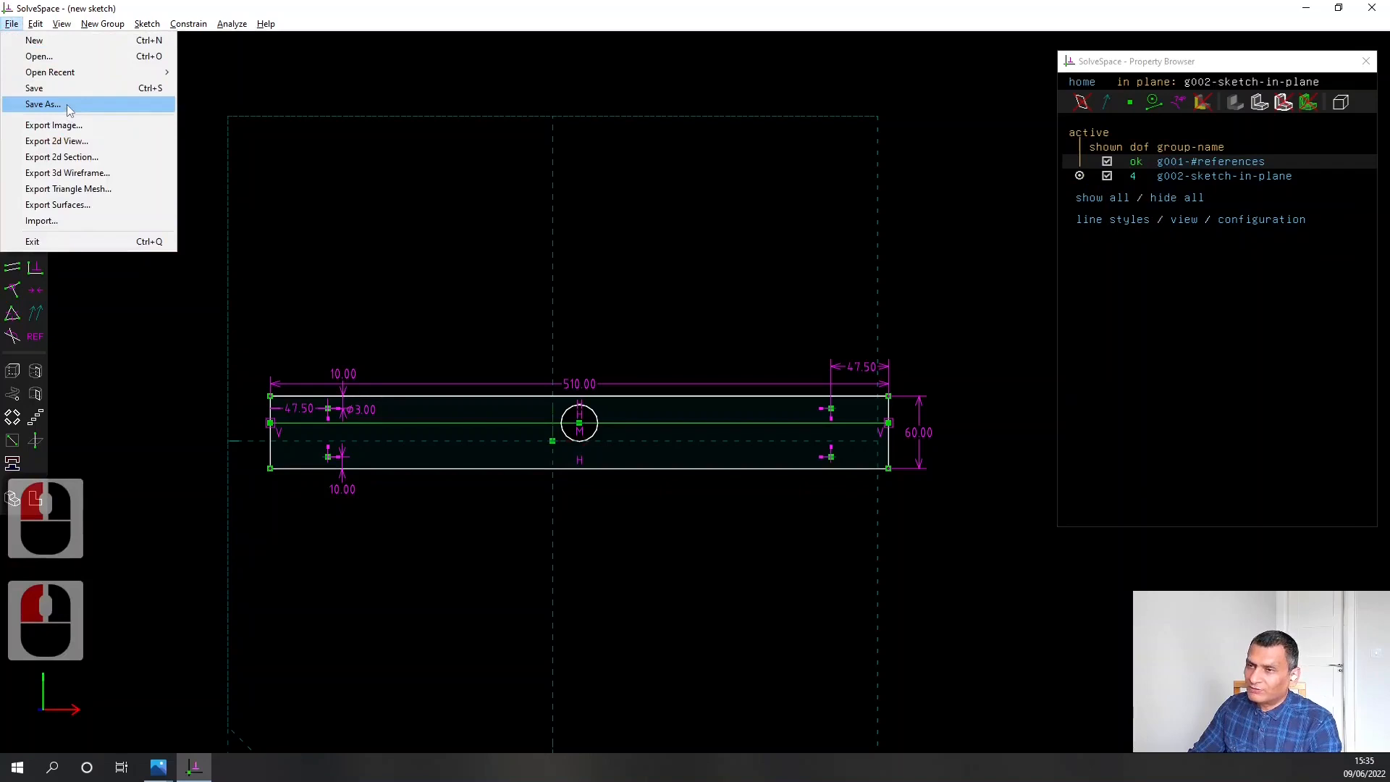
{"action": "left_click", "coordinate": [42, 104]}
{"action": "scroll", "coordinate": [585, 288], "scroll_direction": "down", "scroll_amount": 7}
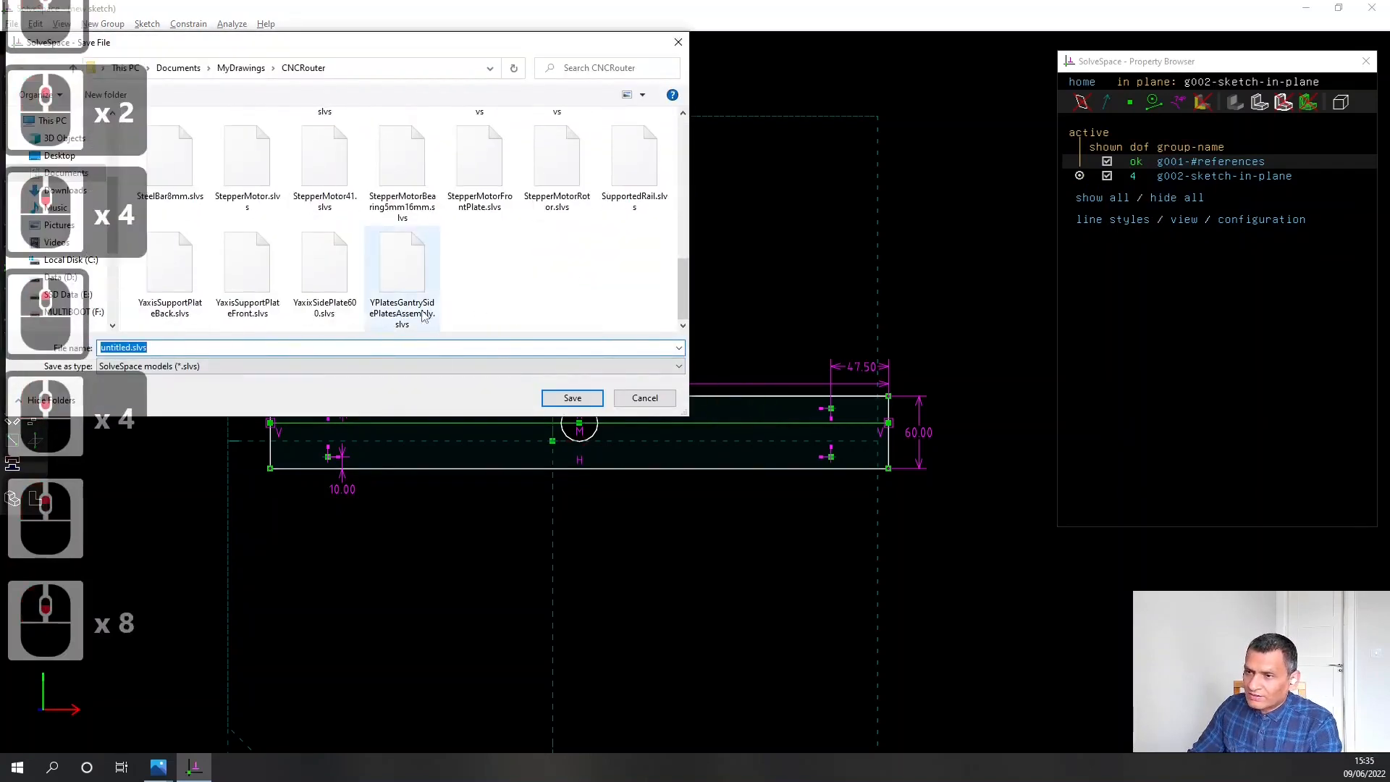
{"action": "left_click", "coordinate": [248, 274]}
{"action": "left_click", "coordinate": [570, 398]}
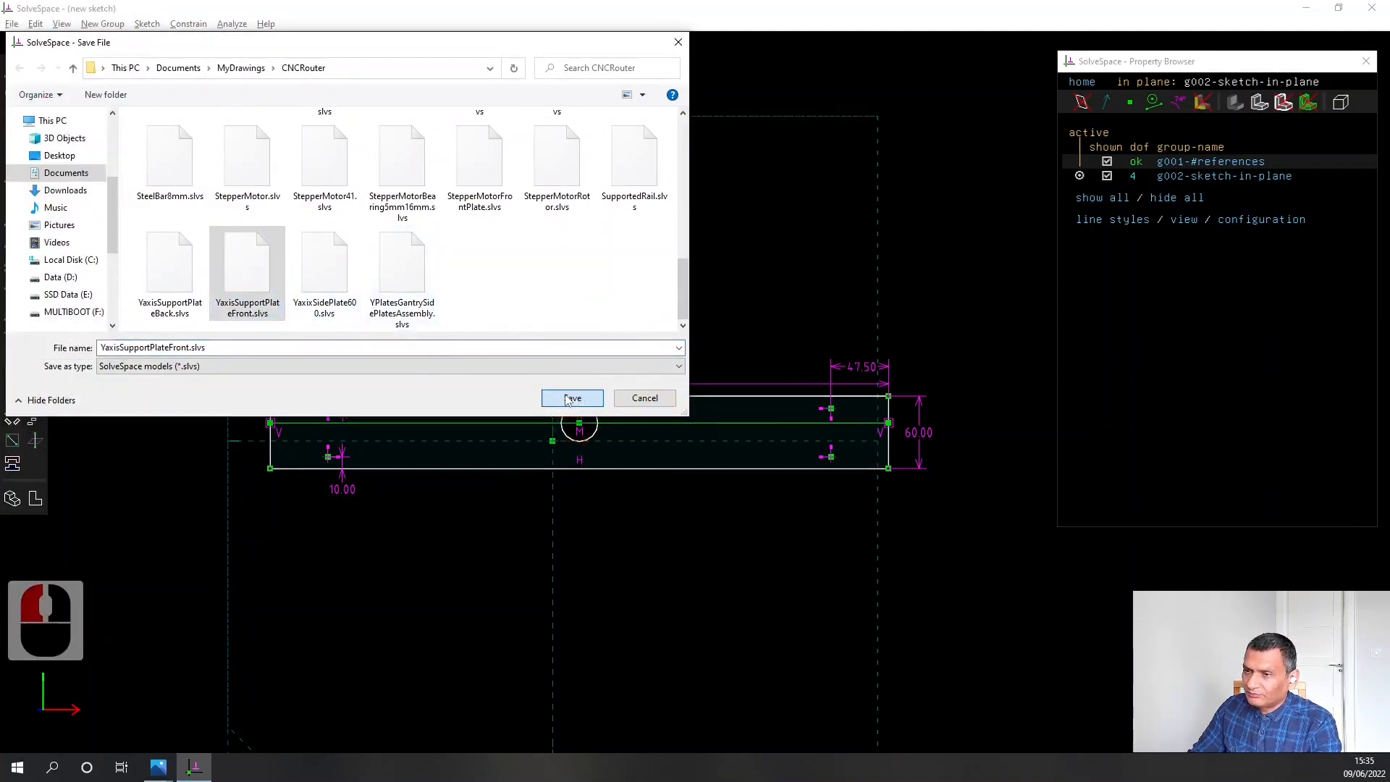
{"action": "left_click", "coordinate": [727, 384]}
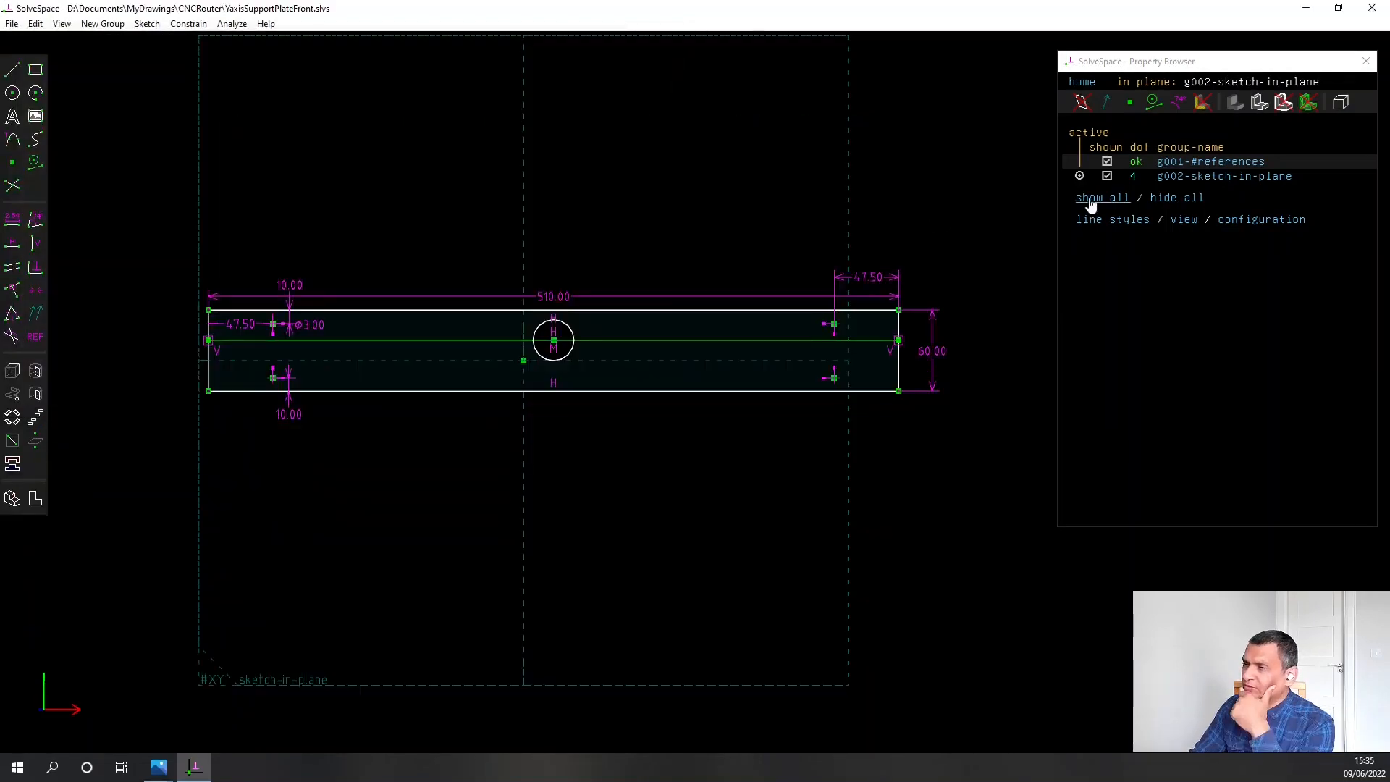
Extrude the plate sketch and constrain the extrusion depth to 15 mm along the central hole's depth line
{"action": "left_click", "coordinate": [13, 370]}
{"action": "middle_click_drag", "start_coordinate": [152, 418], "coordinate": [261, 403]}
{"action": "scroll", "coordinate": [660, 406], "scroll_direction": "up", "scroll_amount": 3}
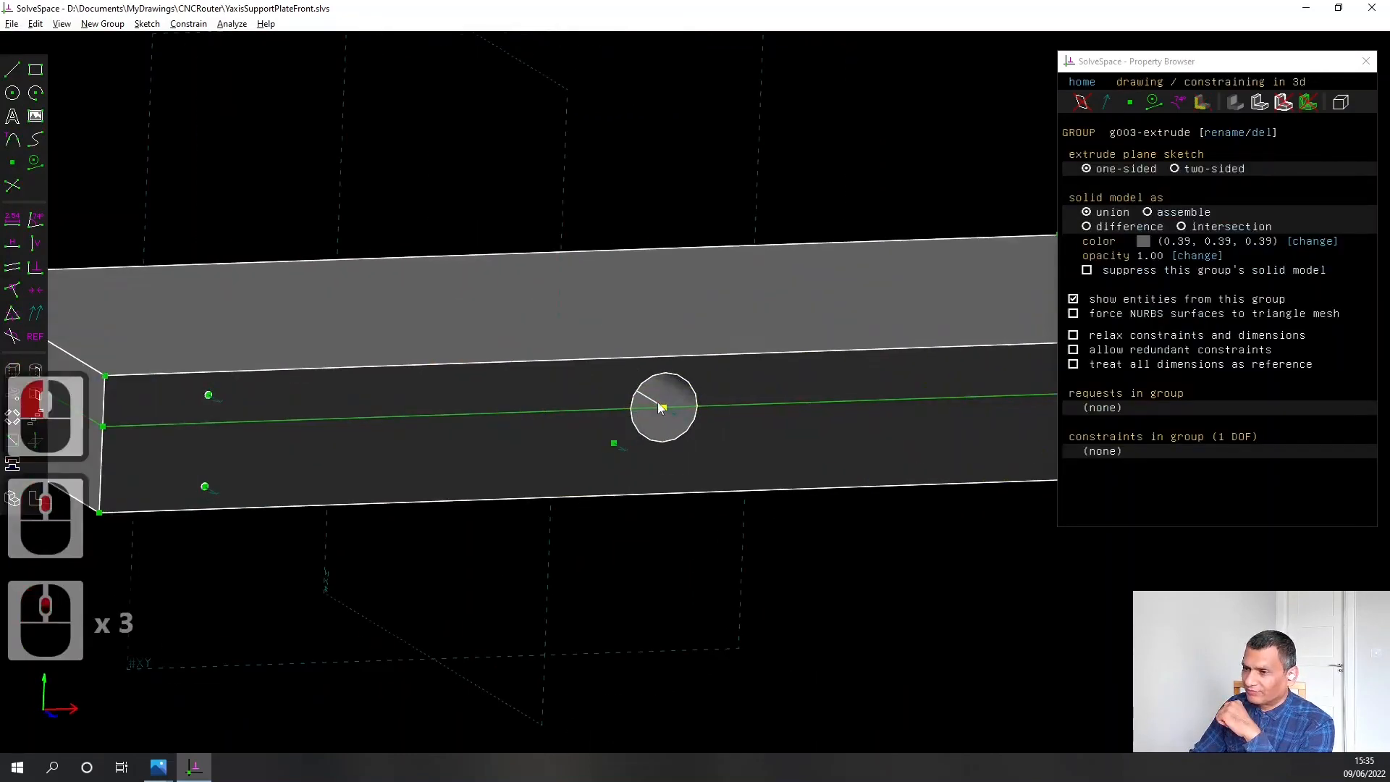
{"action": "left_click", "coordinate": [648, 397]}
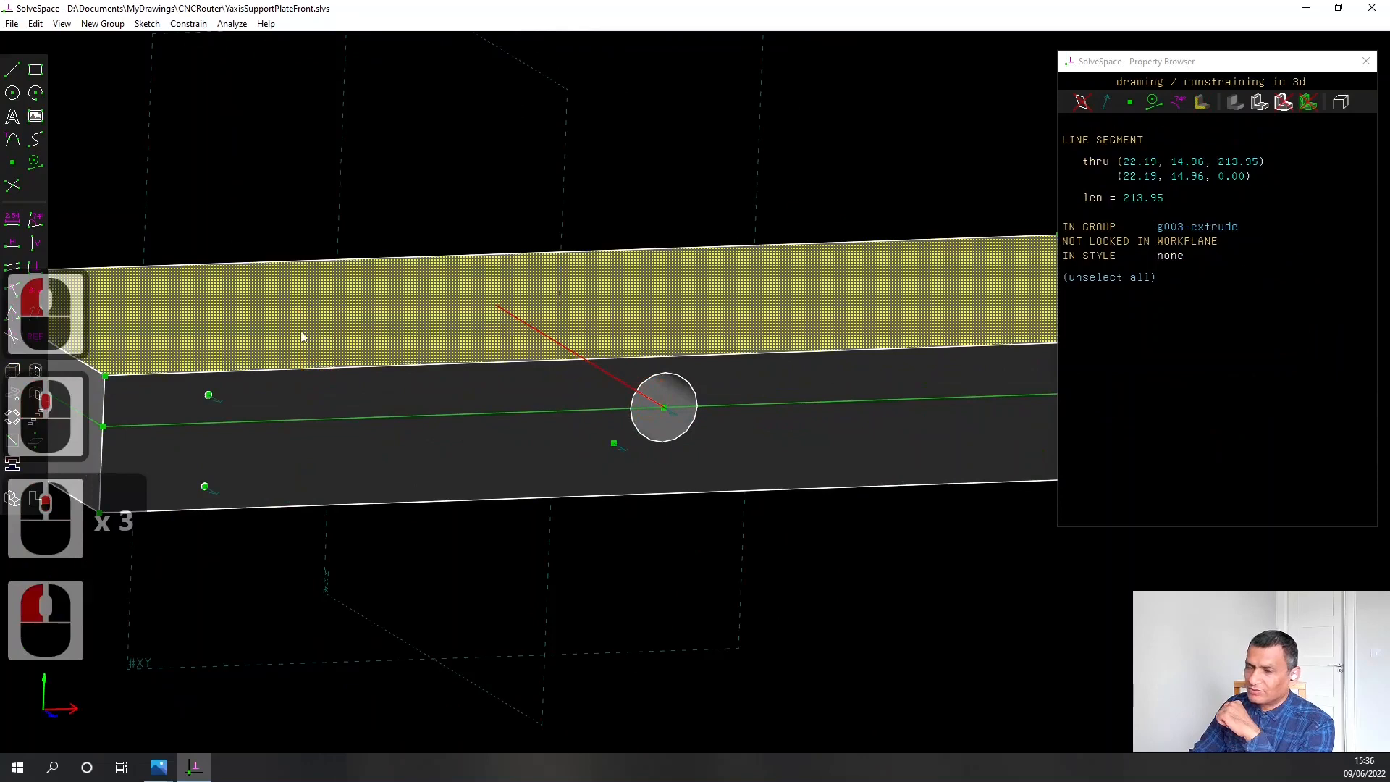
{"action": "left_click", "coordinate": [12, 219]}
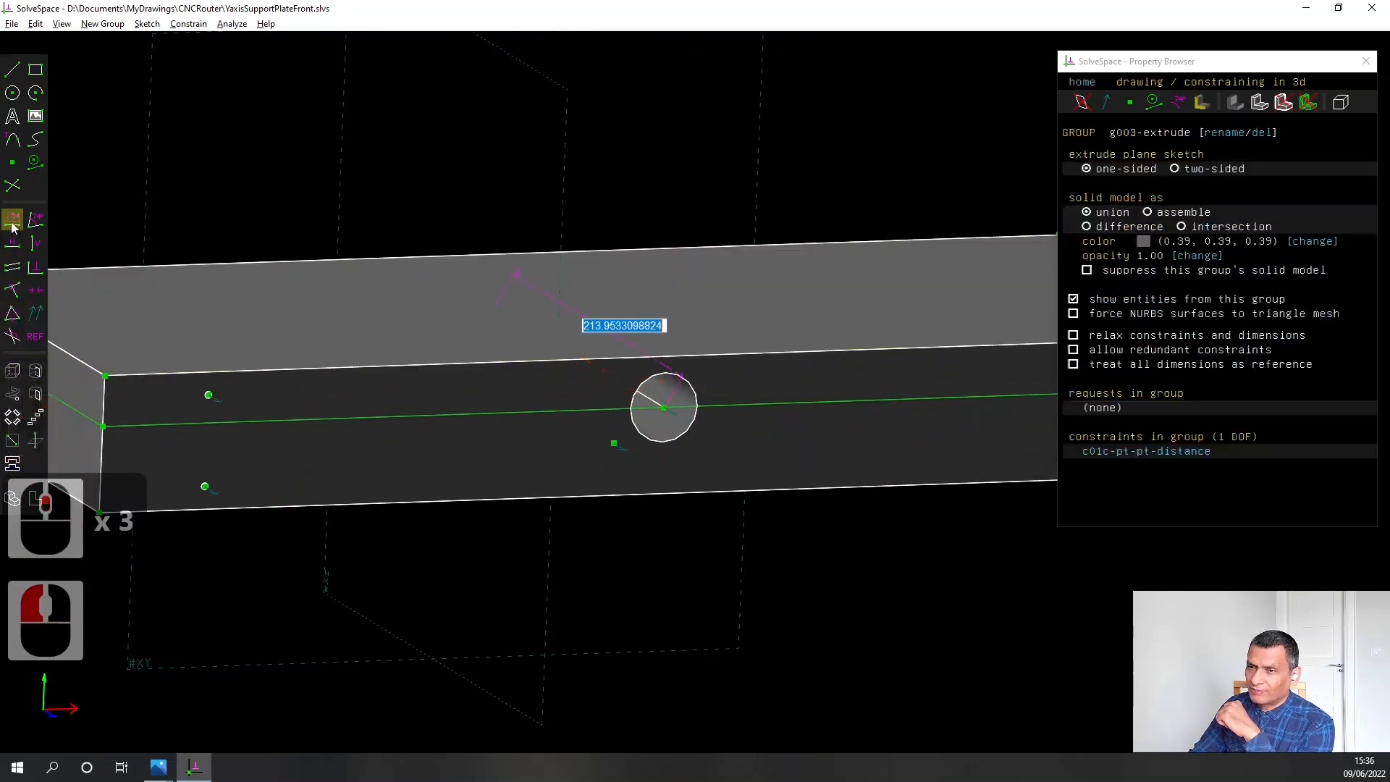
{"action": "type", "text": "15."}
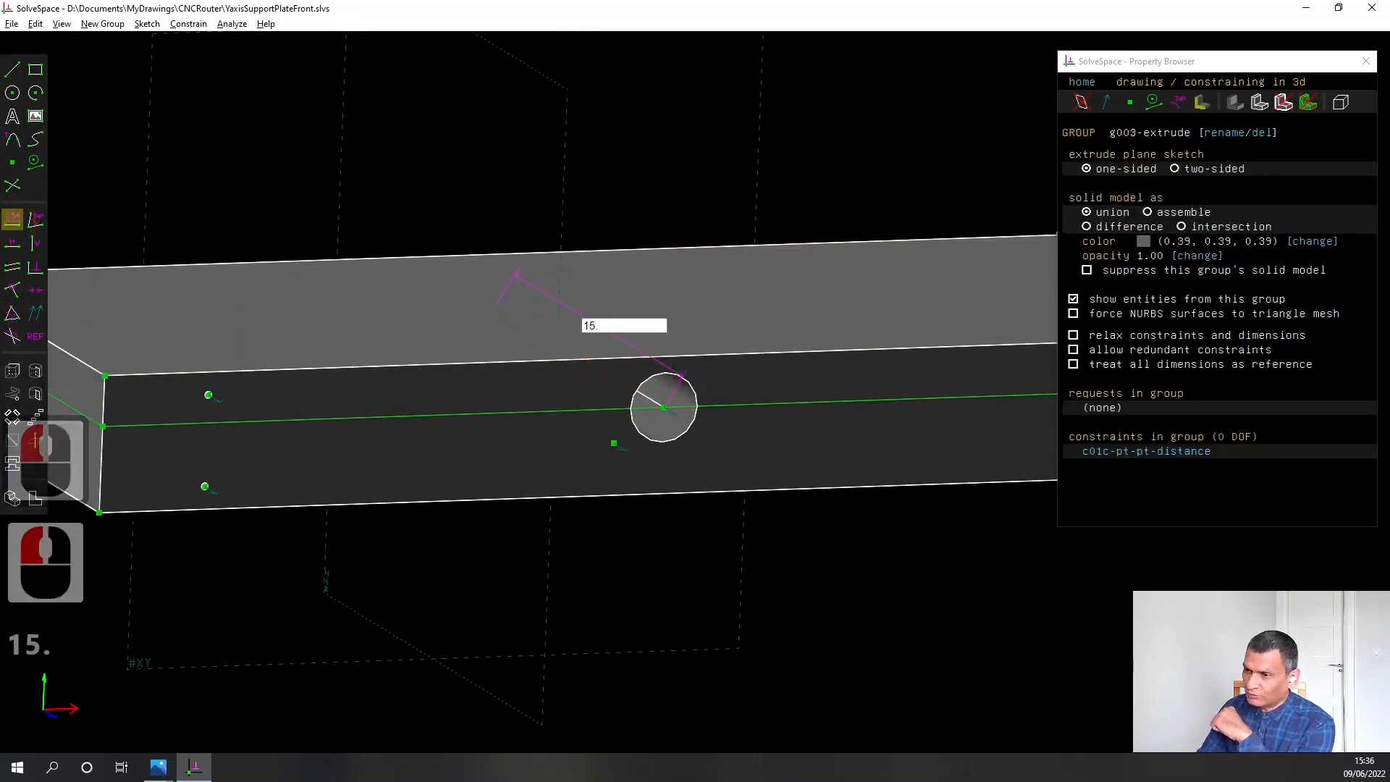
{"action": "type", "text": "00"}
{"action": "key", "text": "Return"}
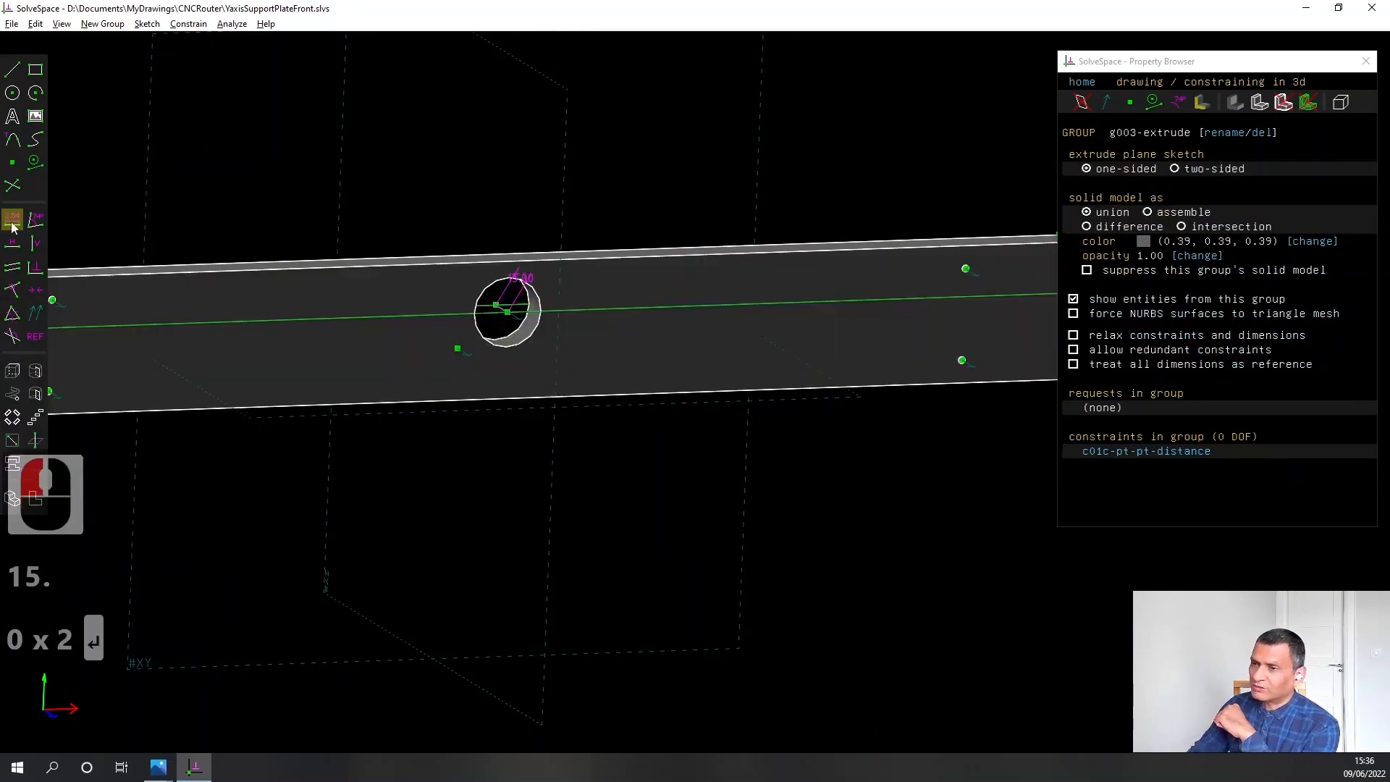
Save the extruded plate to its current file
{"action": "middle_click_drag", "start_coordinate": [291, 513], "coordinate": [368, 517]}
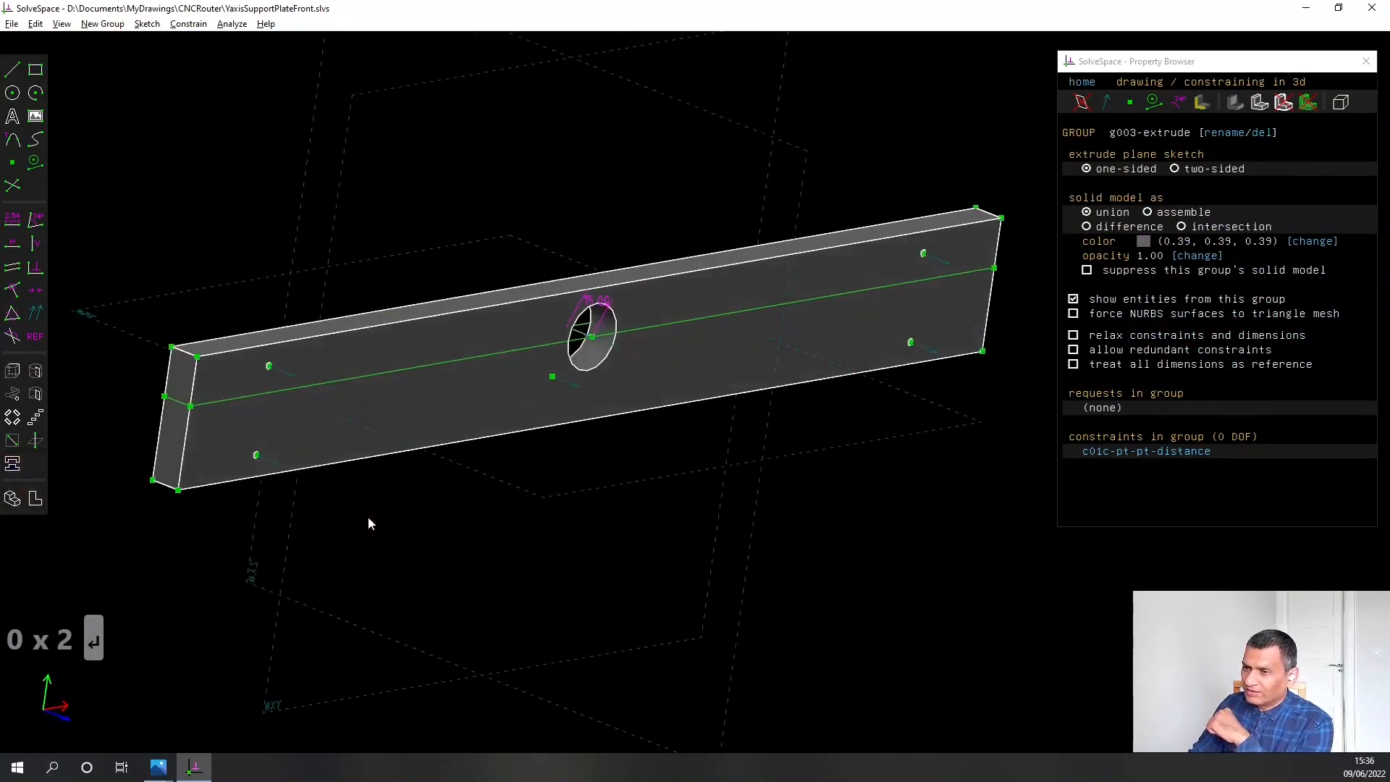
{"action": "left_click", "coordinate": [13, 26]}
{"action": "left_click", "coordinate": [21, 89]}
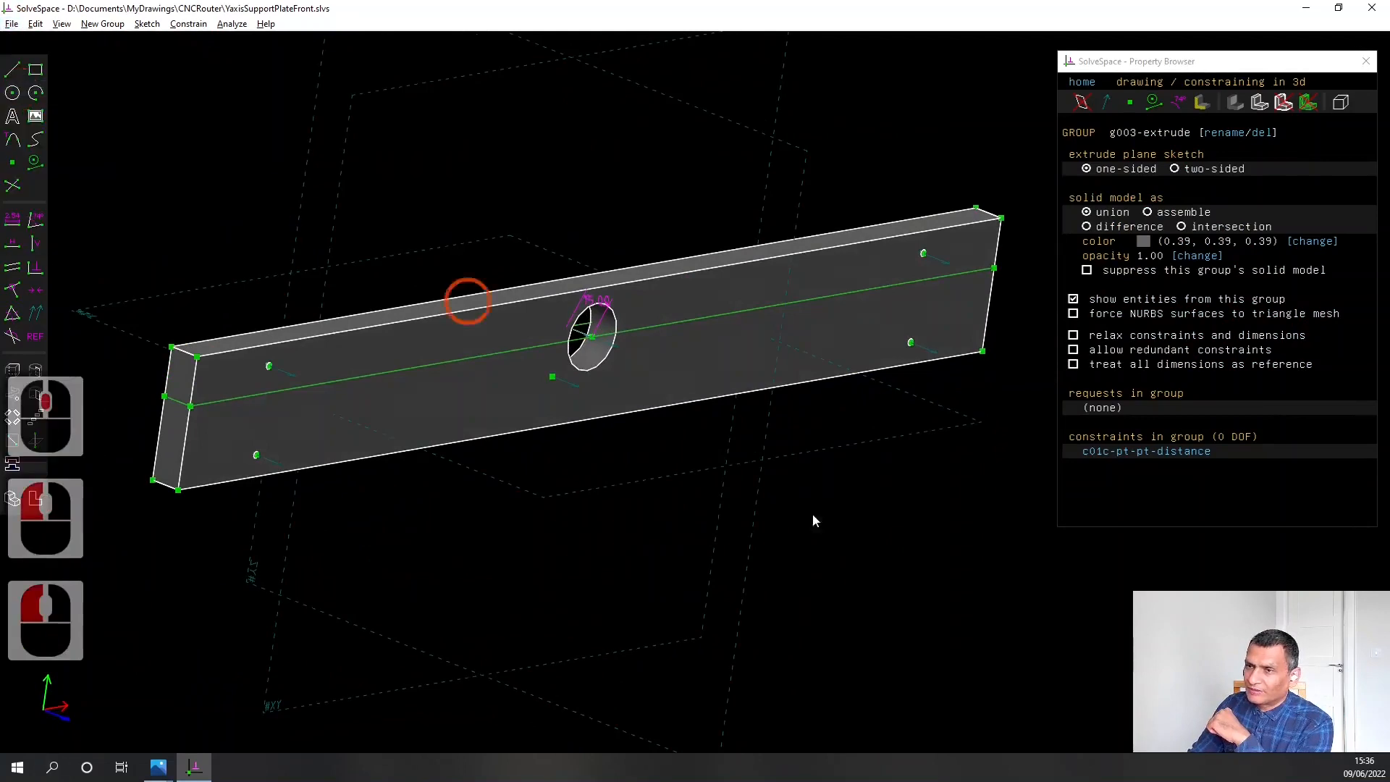
Return to the group list and activate the plate's sketch group g002-sketch-in-plane
{"action": "left_click", "coordinate": [1082, 82]}
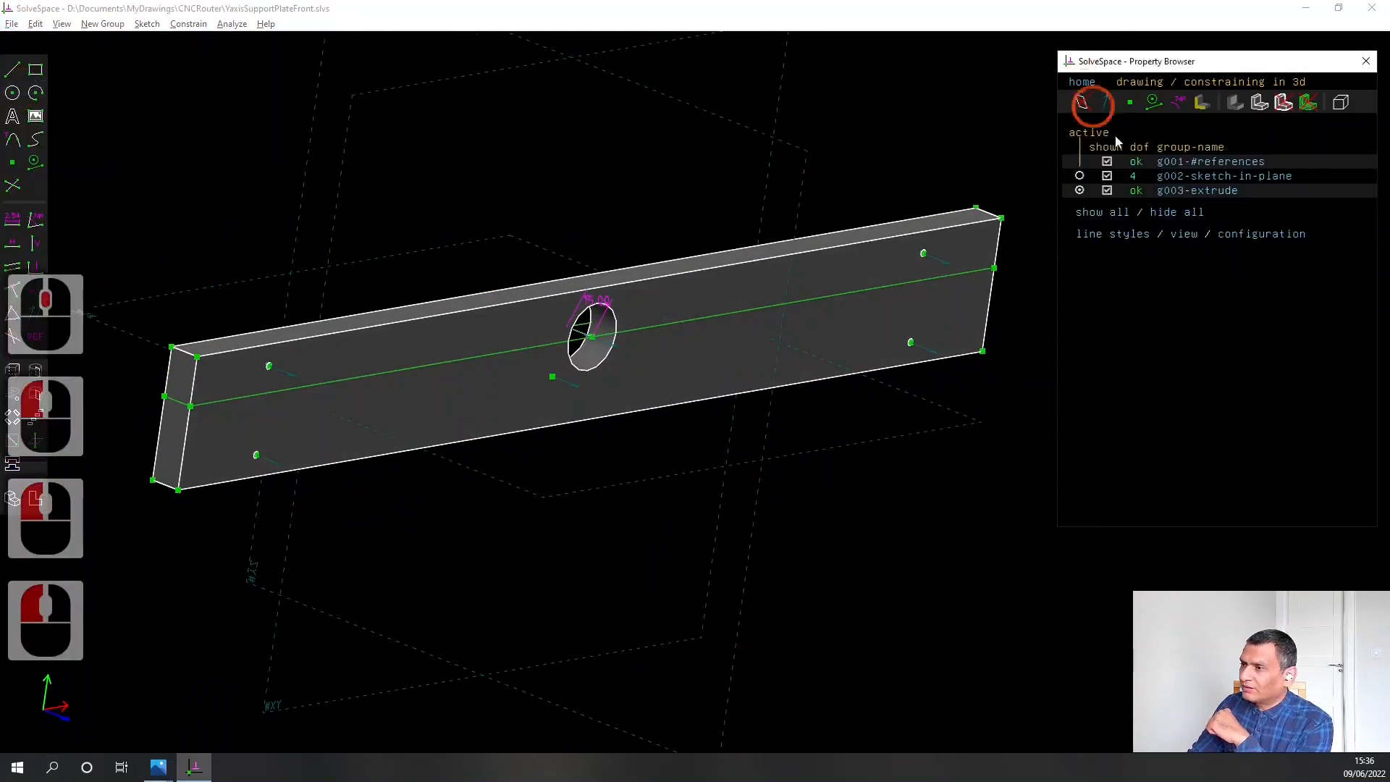
{"action": "left_click", "coordinate": [1091, 176]}
{"action": "left_click", "coordinate": [665, 352]}
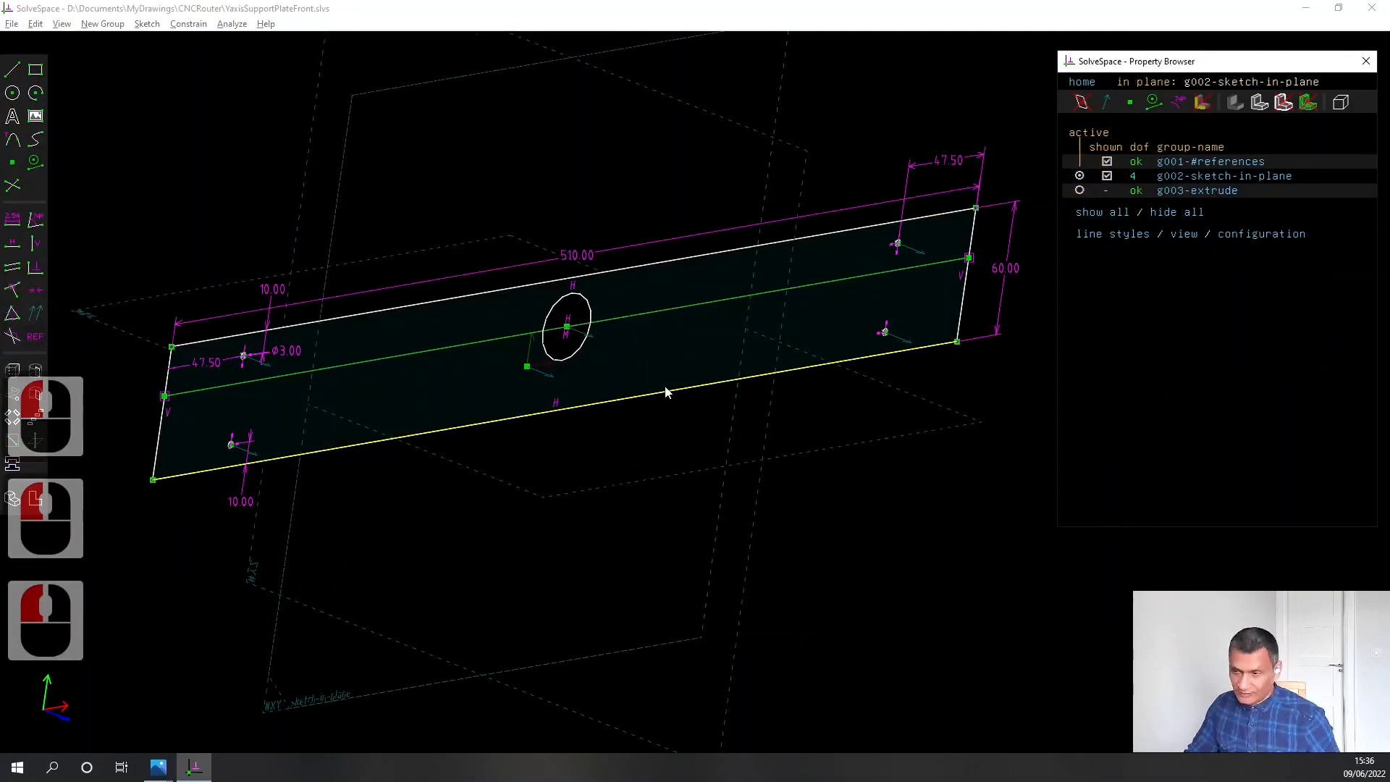
Constrain the diameter of the plate's central hole to 19 mm in the sketch plane
{"action": "key", "text": "w"}
{"action": "left_click", "coordinate": [624, 498]}
{"action": "left_click", "coordinate": [760, 364]}
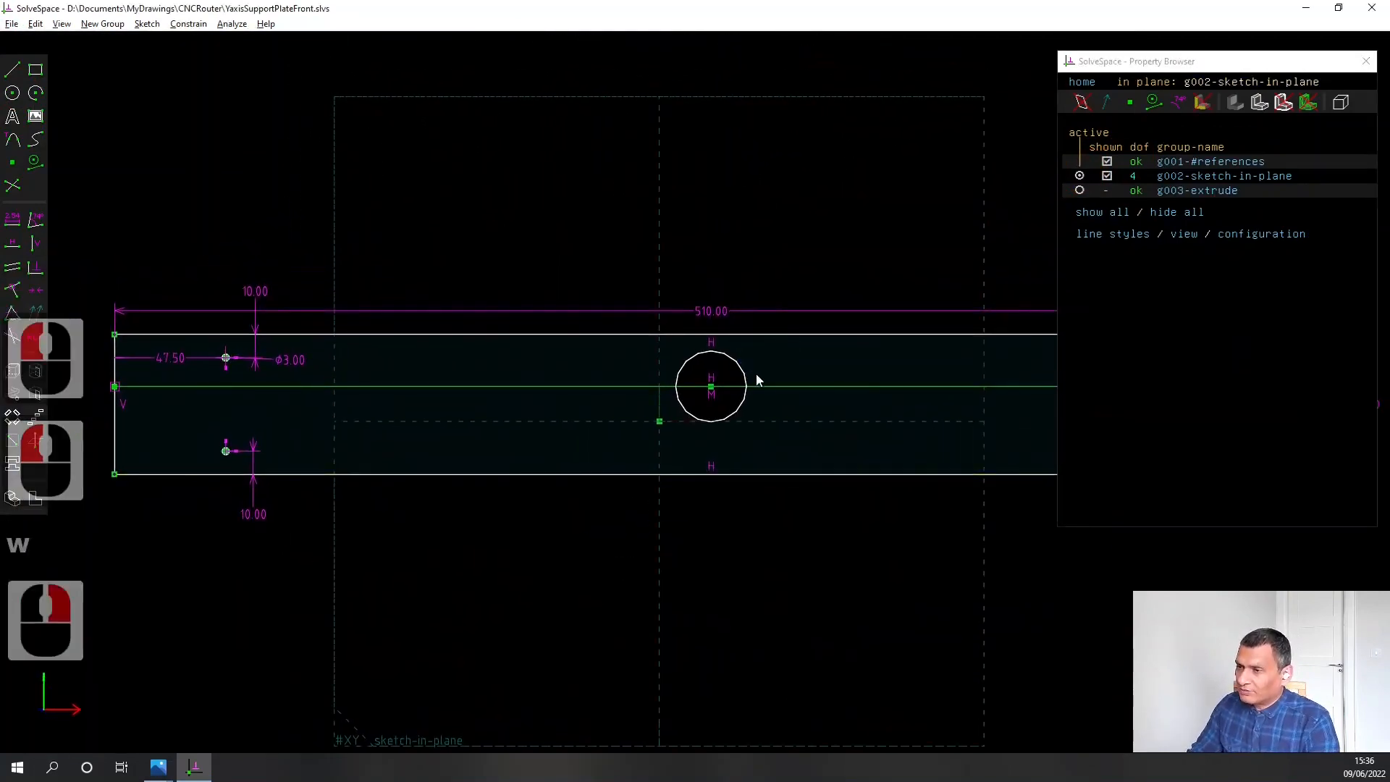
{"action": "left_click", "coordinate": [746, 382]}
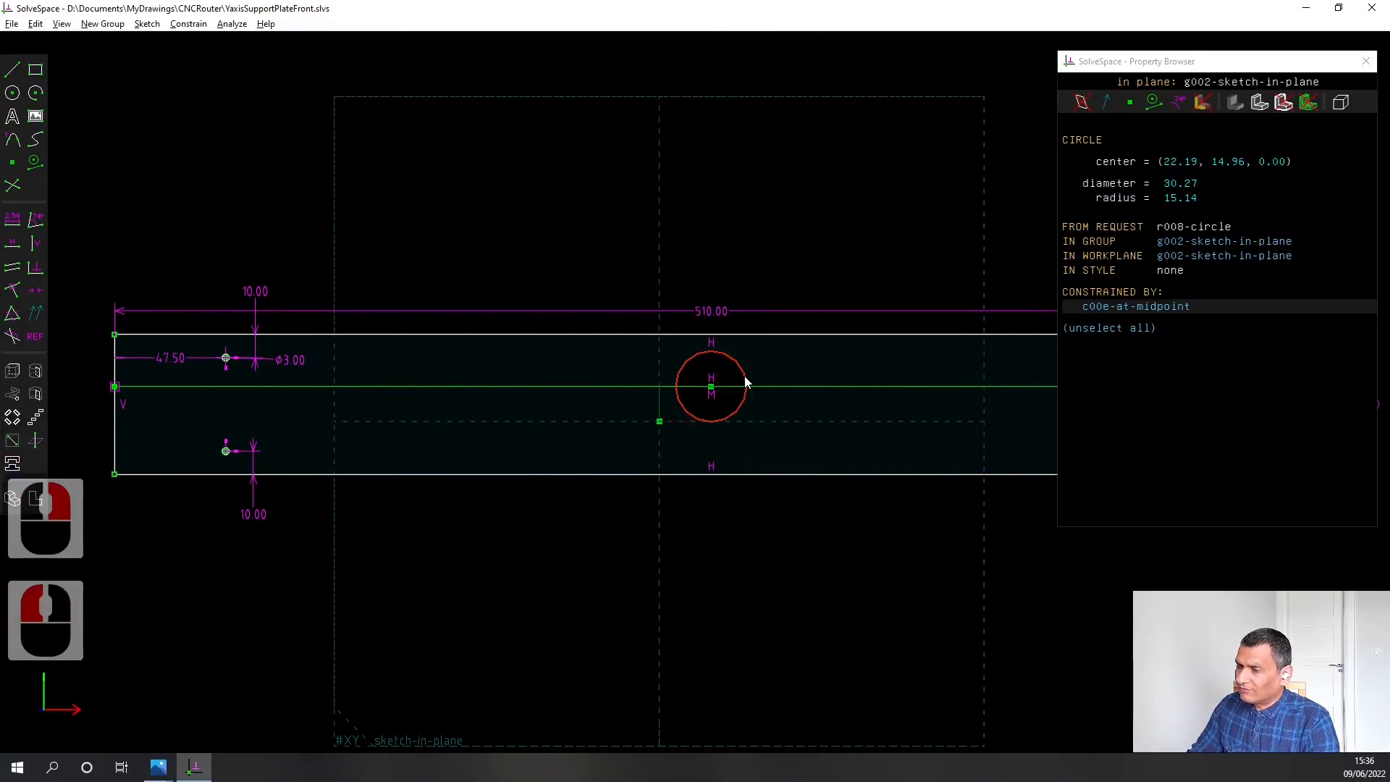
{"action": "left_click", "coordinate": [12, 223]}
{"action": "type", "text": "19"}
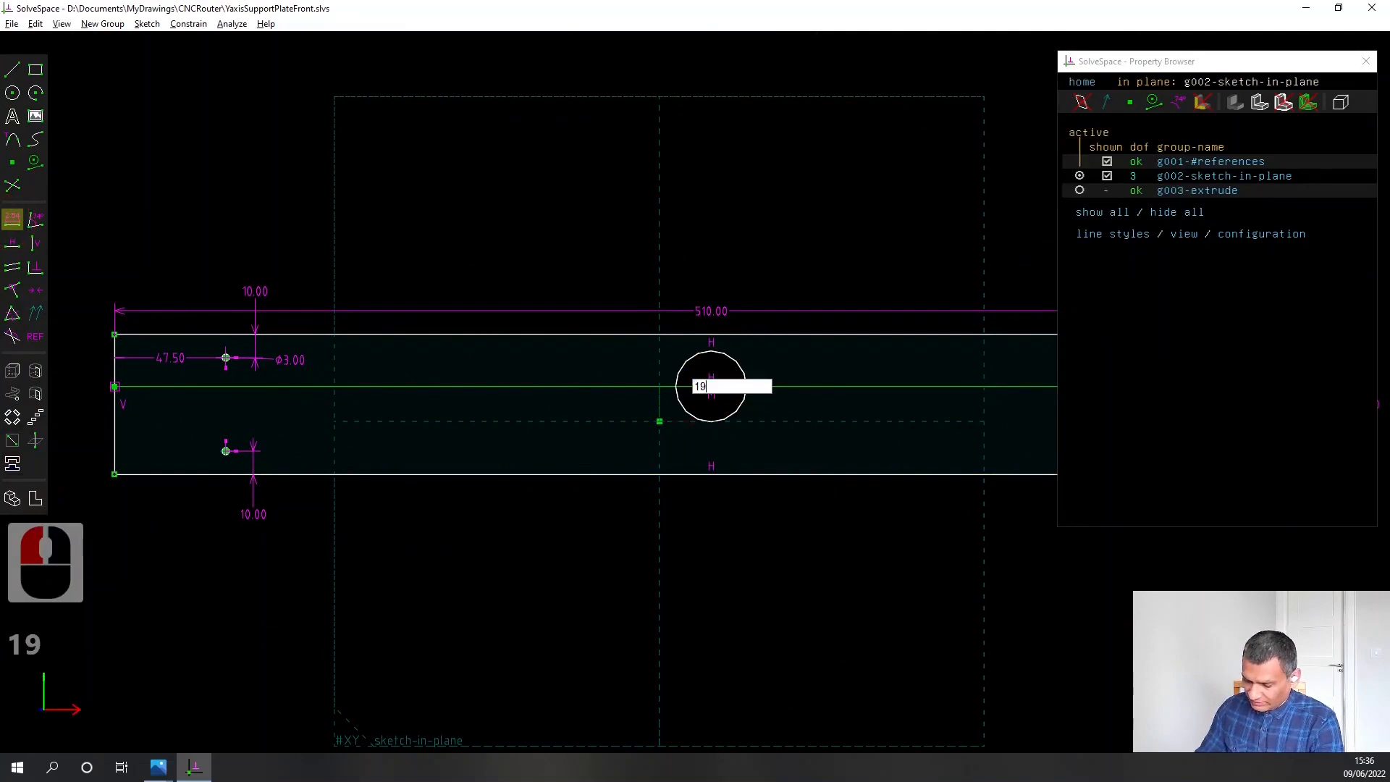
{"action": "key", "text": "Return"}
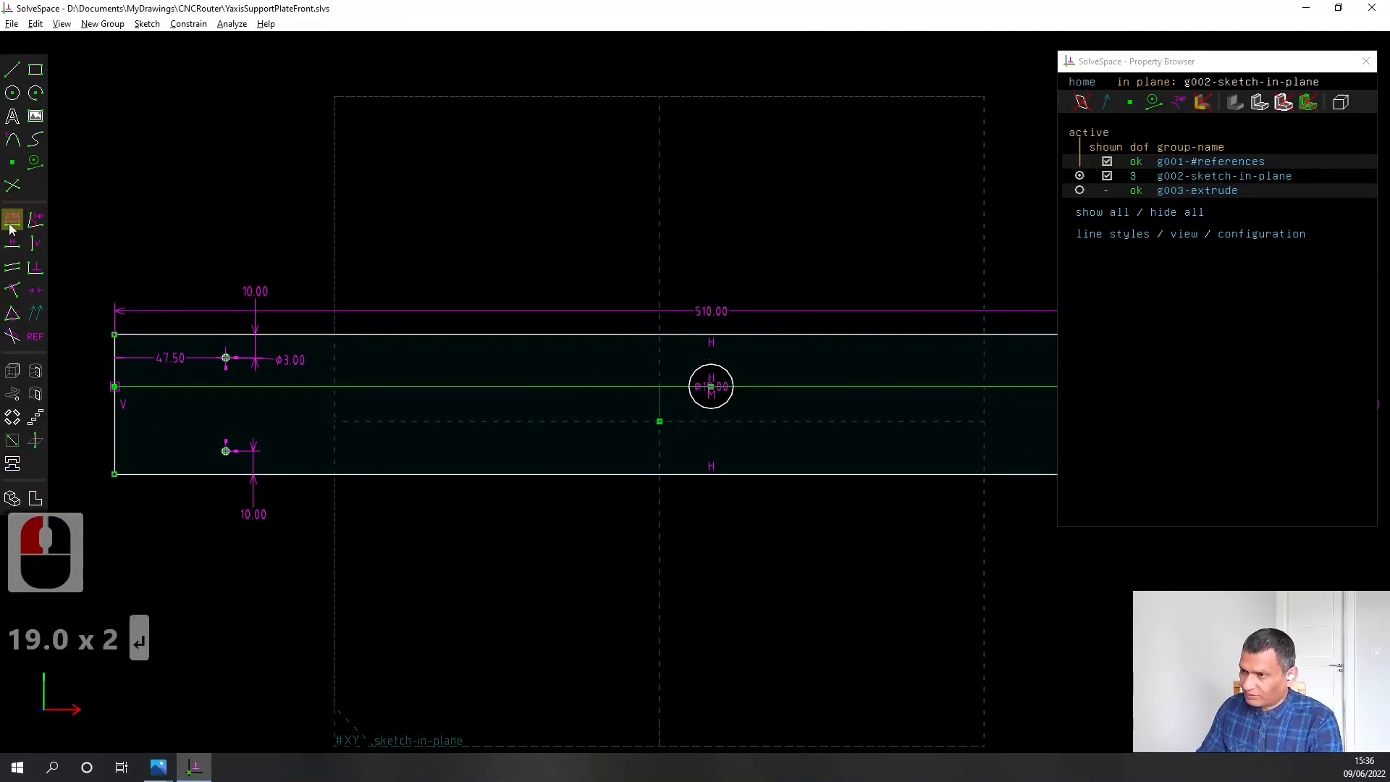
Move the central hole's diameter label outside the circle and save the sketch to its current file
{"action": "scroll", "coordinate": [716, 391], "scroll_direction": "up", "scroll_amount": 4}
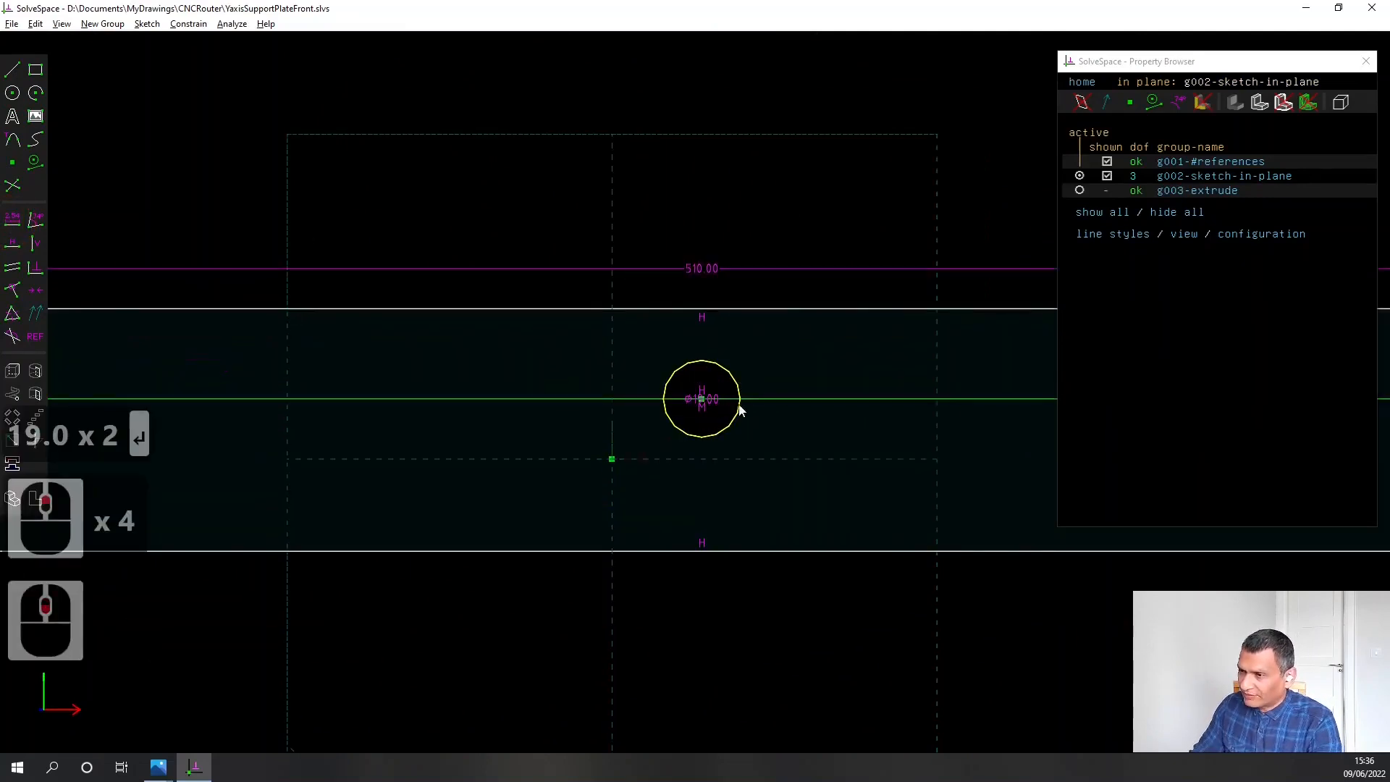
{"action": "scroll", "coordinate": [714, 401], "scroll_direction": "up", "scroll_amount": 4}
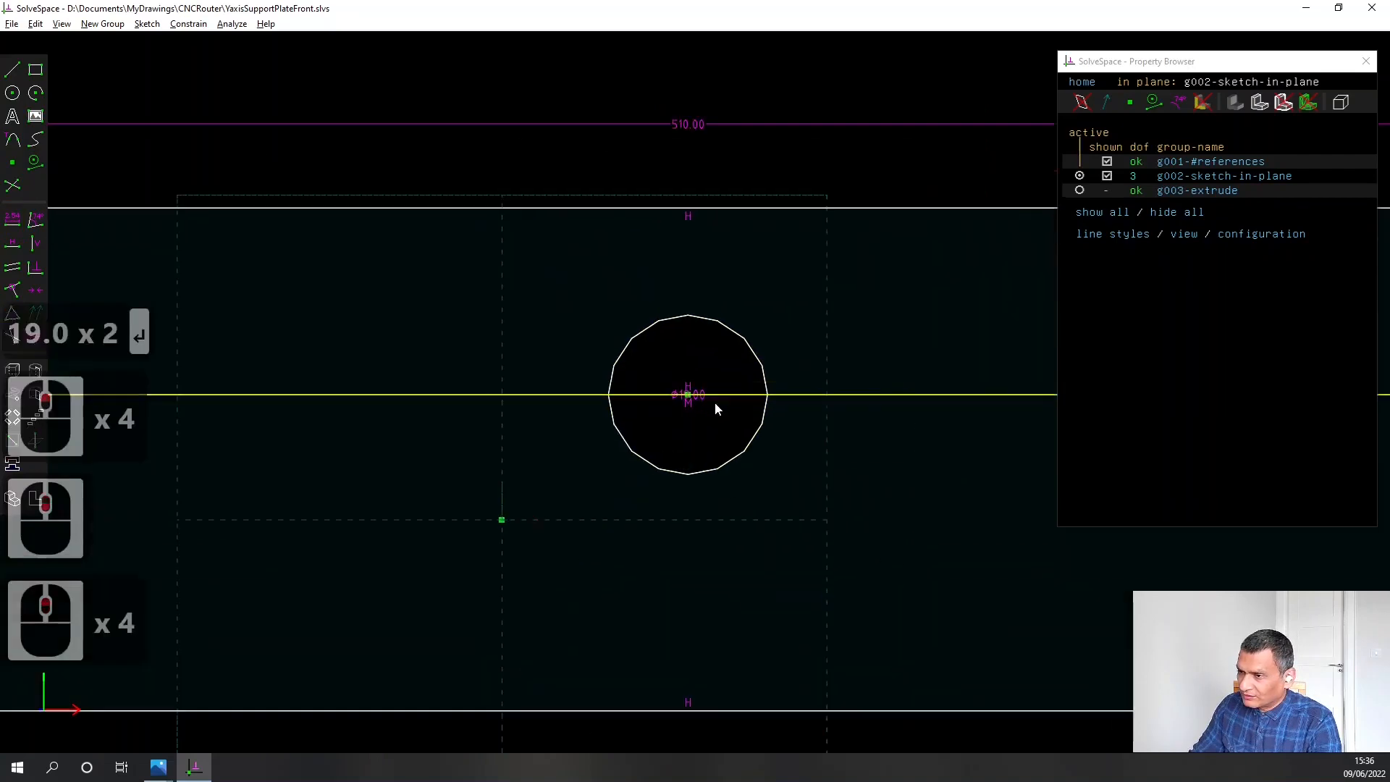
{"action": "mouse_move", "coordinate": [702, 389]}
{"action": "left_mouse_down"}
{"action": "mouse_move", "coordinate": [822, 282]}
{"action": "mouse_move", "coordinate": [863, 285]}
{"action": "left_mouse_up"}
{"action": "scroll", "coordinate": [864, 285], "scroll_direction": "down", "scroll_amount": 8}
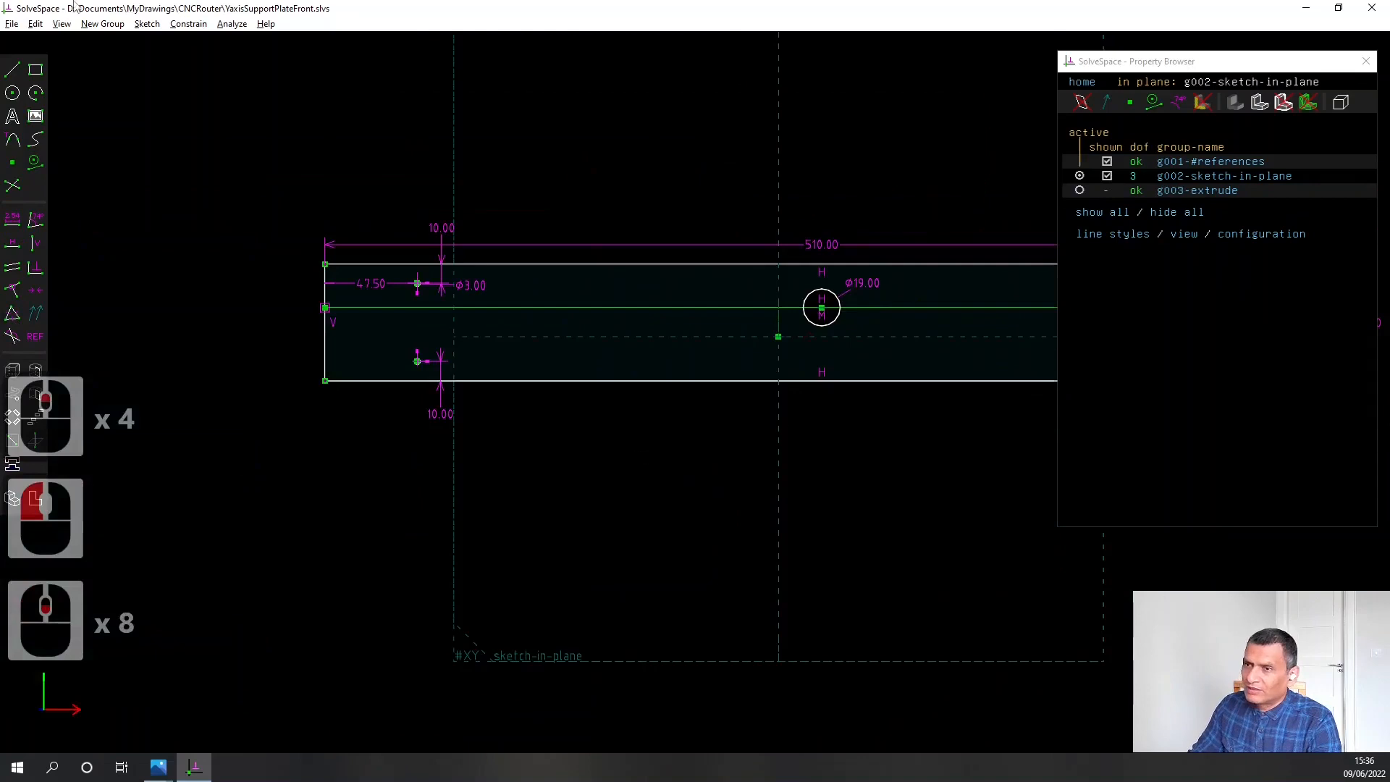
{"action": "left_click", "coordinate": [12, 24]}
{"action": "left_click", "coordinate": [26, 87]}
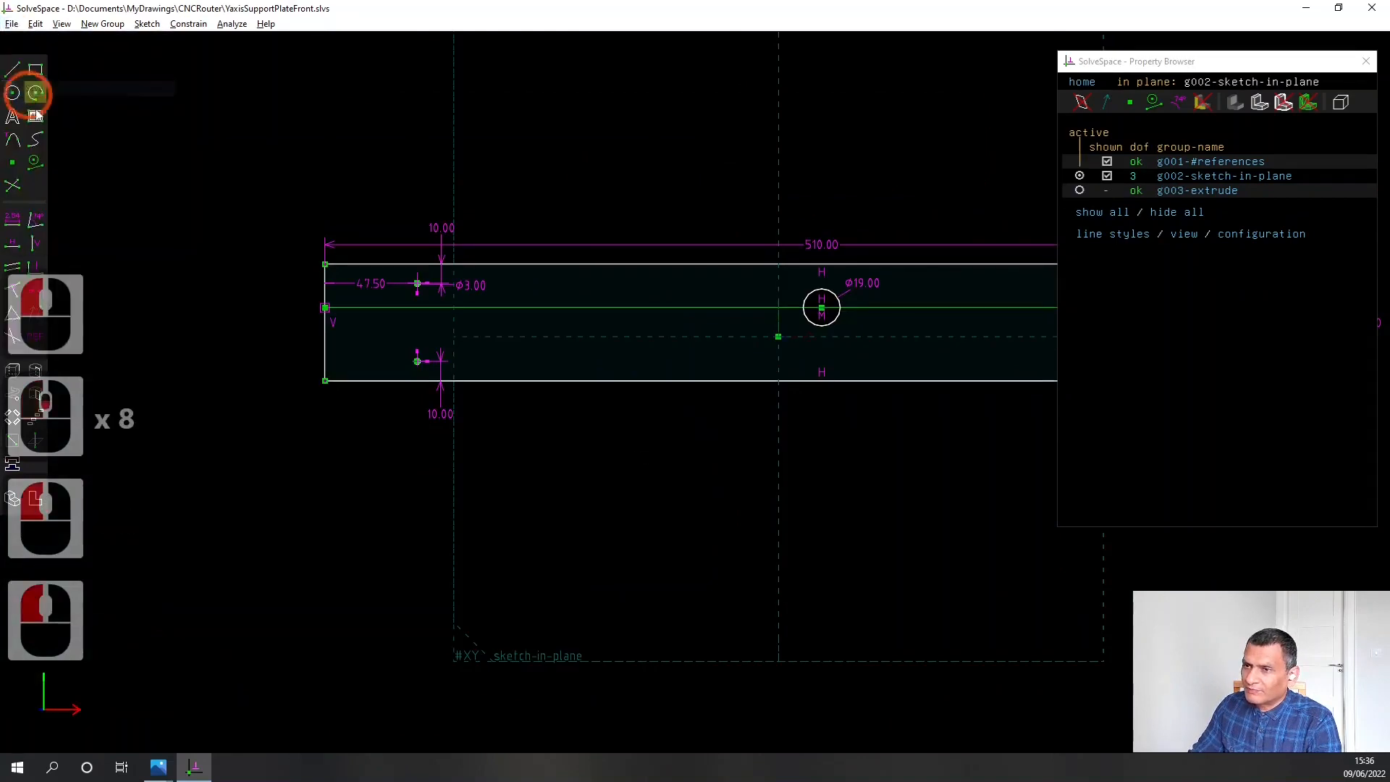
Activate the group g003-extrude to regenerate the plate solid, inspect it at an angle and save the file
{"action": "scroll", "coordinate": [529, 436], "scroll_direction": "down", "scroll_amount": 2}
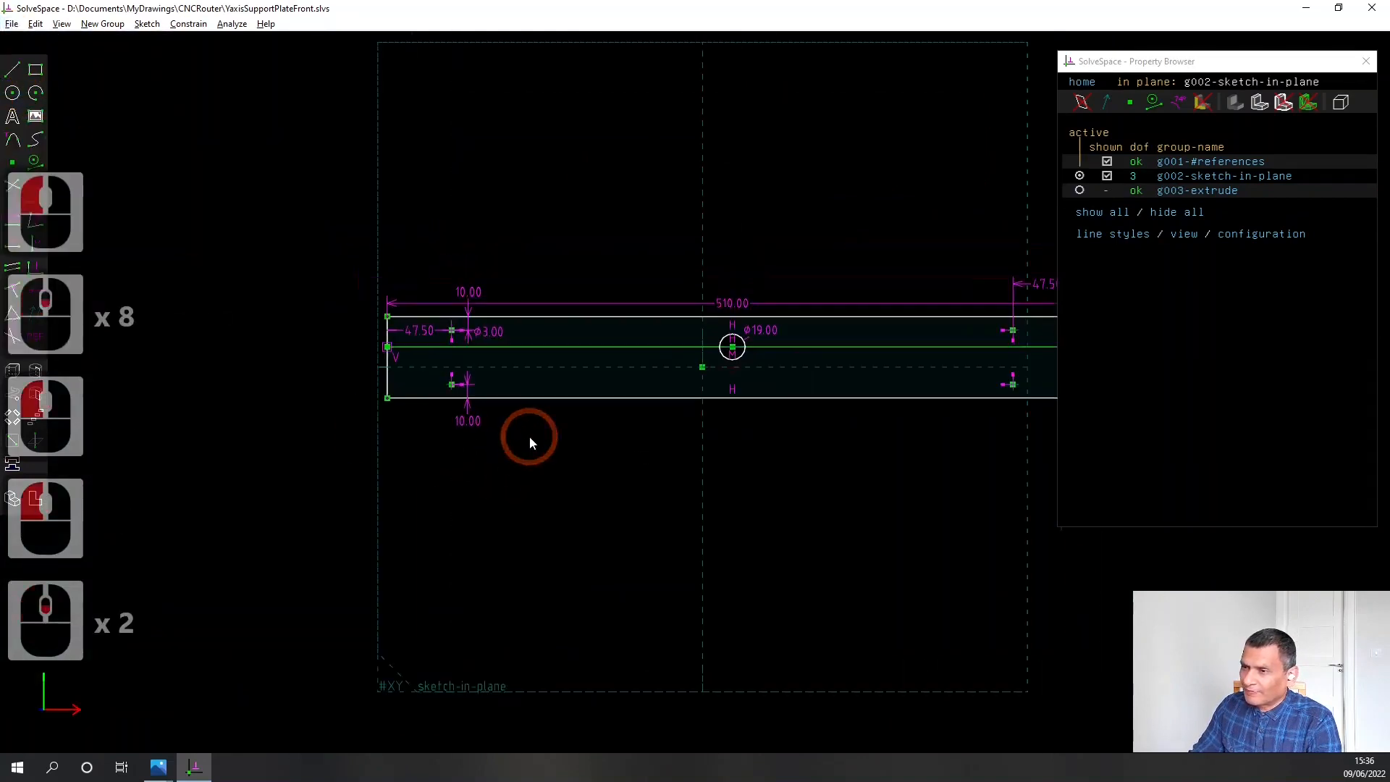
{"action": "left_click", "coordinate": [1080, 190]}
{"action": "mouse_move", "coordinate": [597, 435]}
{"action": "middle_mouse_down"}
{"action": "mouse_move", "coordinate": [588, 475]}
{"action": "mouse_move", "coordinate": [612, 484]}
{"action": "mouse_move", "coordinate": [553, 470]}
{"action": "middle_mouse_up"}
{"action": "right_click_drag", "start_coordinate": [869, 496], "coordinate": [812, 481]}
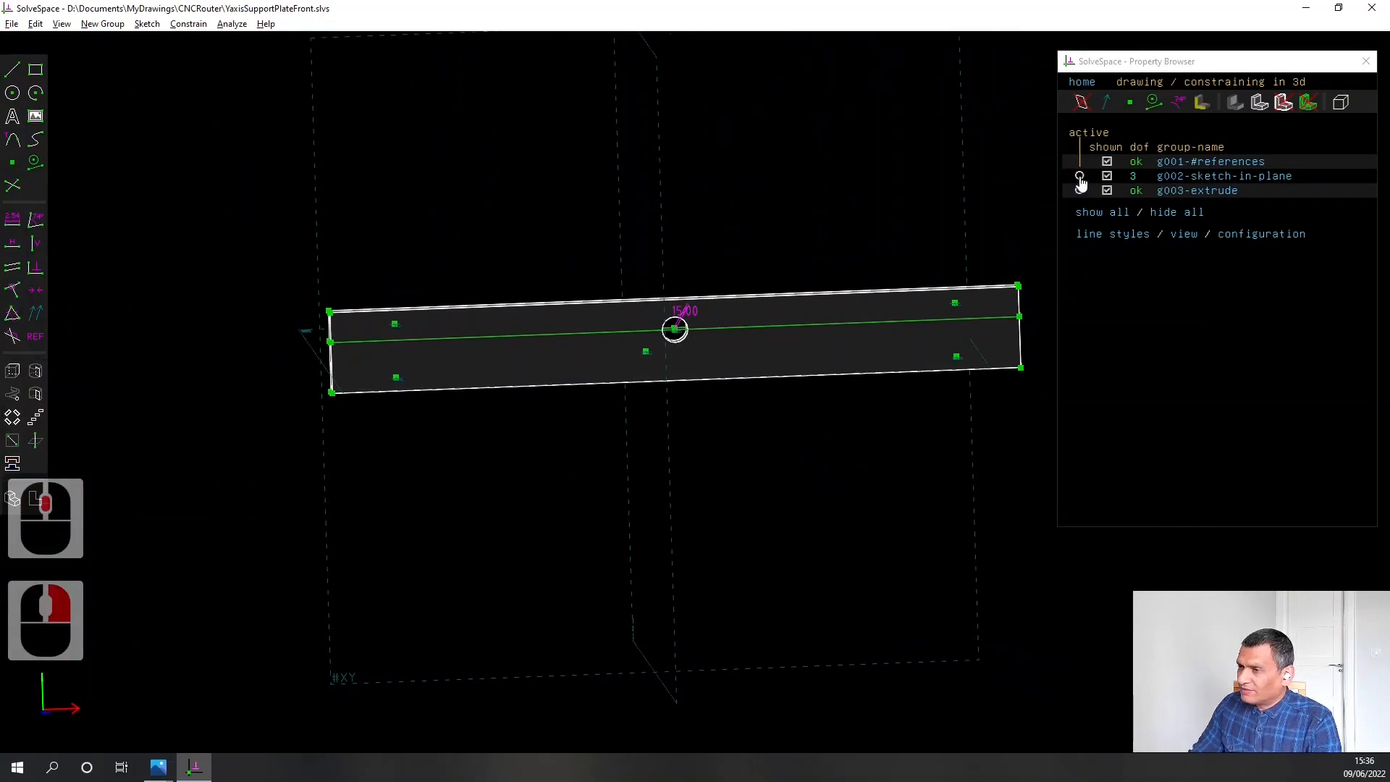
{"action": "left_click", "coordinate": [11, 24]}
{"action": "left_click", "coordinate": [31, 88]}
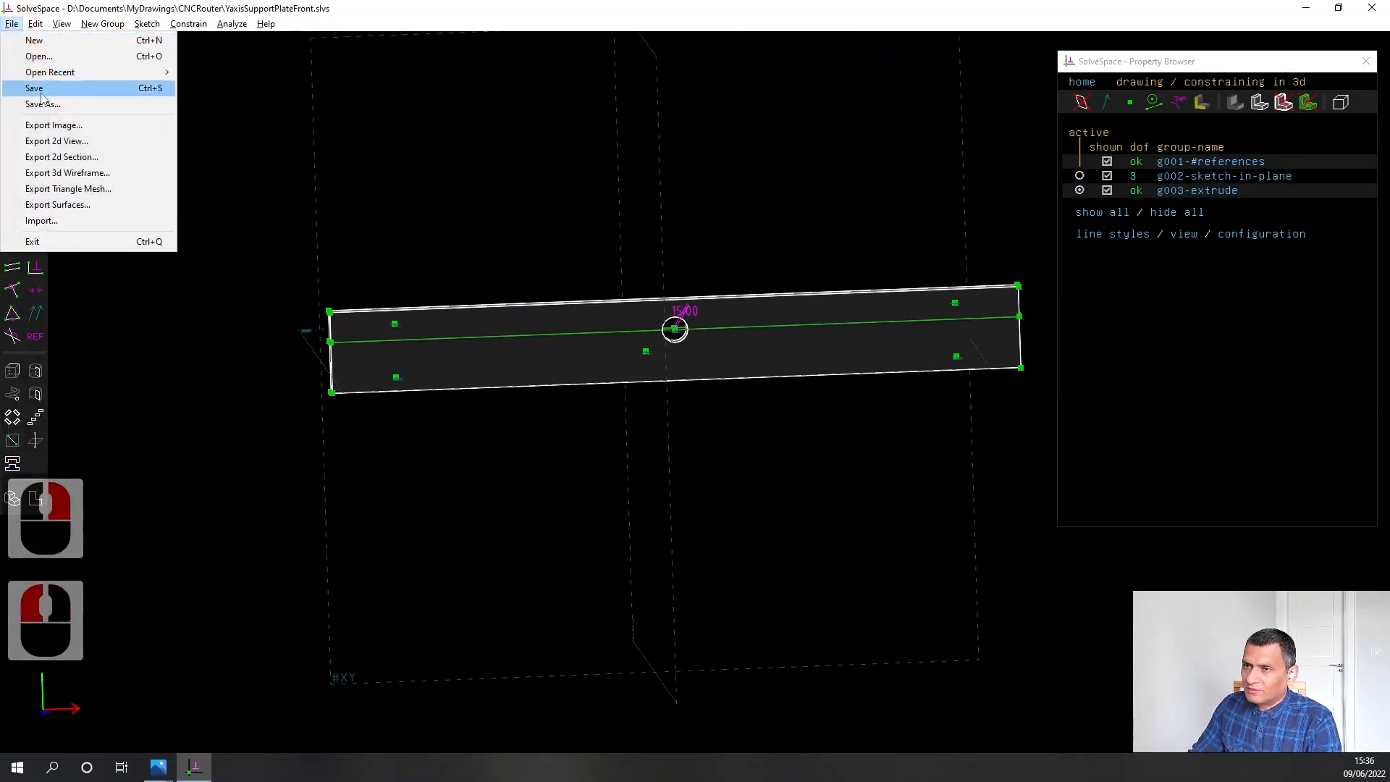
Reactivate the group g002-sketch-in-plane and set the central hole's diameter to 25 mm
{"action": "left_click", "coordinate": [323, 146]}
{"action": "left_click", "coordinate": [1038, 87]}
{"action": "left_click", "coordinate": [1079, 175]}
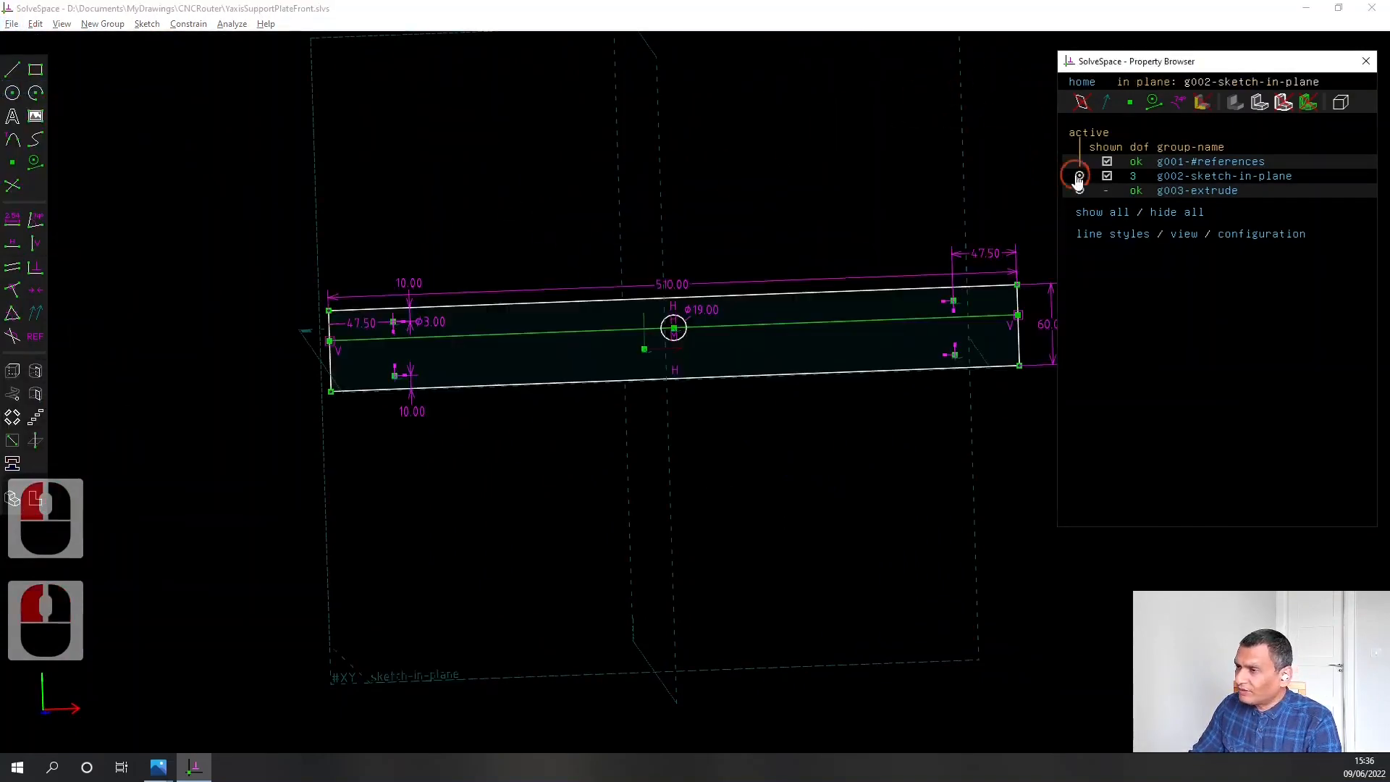
{"action": "scroll", "coordinate": [616, 283], "scroll_direction": "up", "scroll_amount": 5}
{"action": "scroll", "coordinate": [617, 283], "scroll_direction": "down", "scroll_amount": 2}
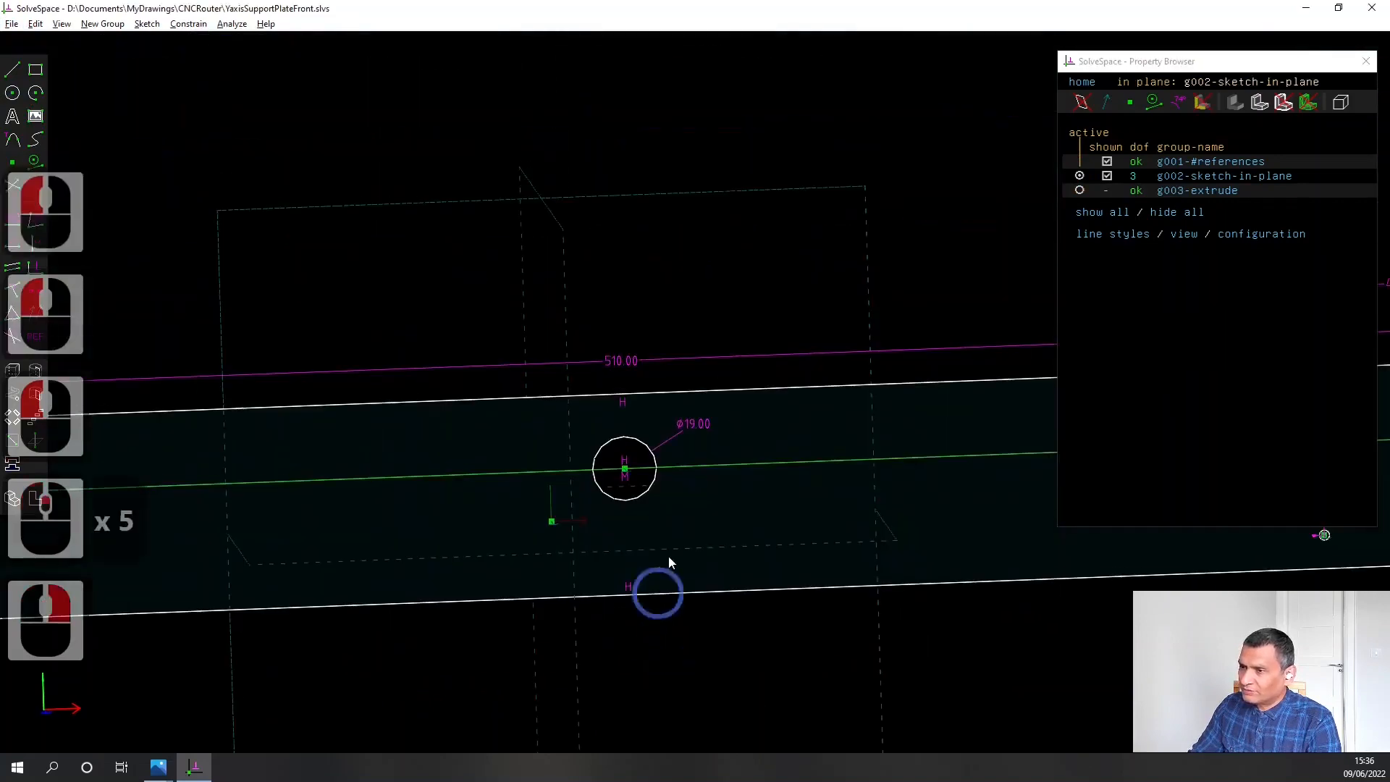
{"action": "double_click", "coordinate": [693, 422]}
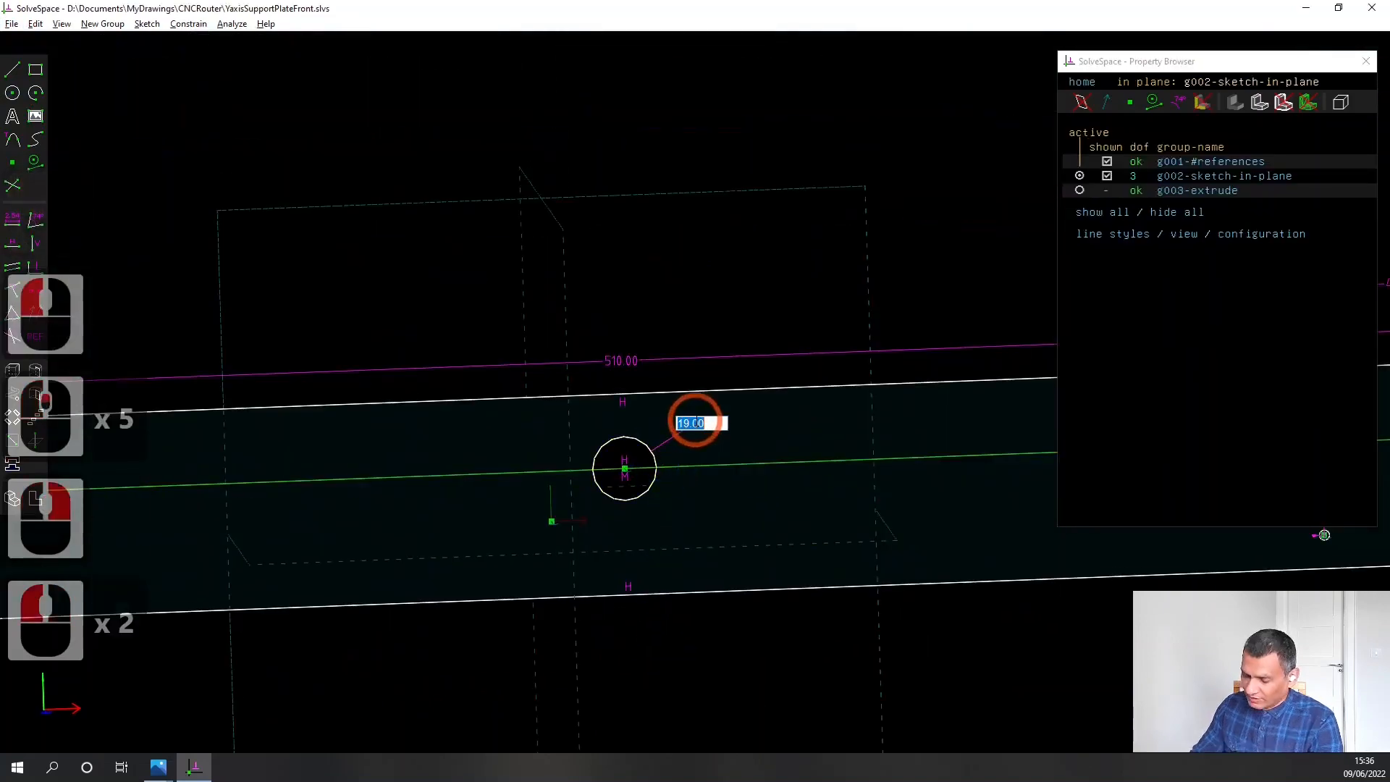
{"action": "type", "text": "25"}
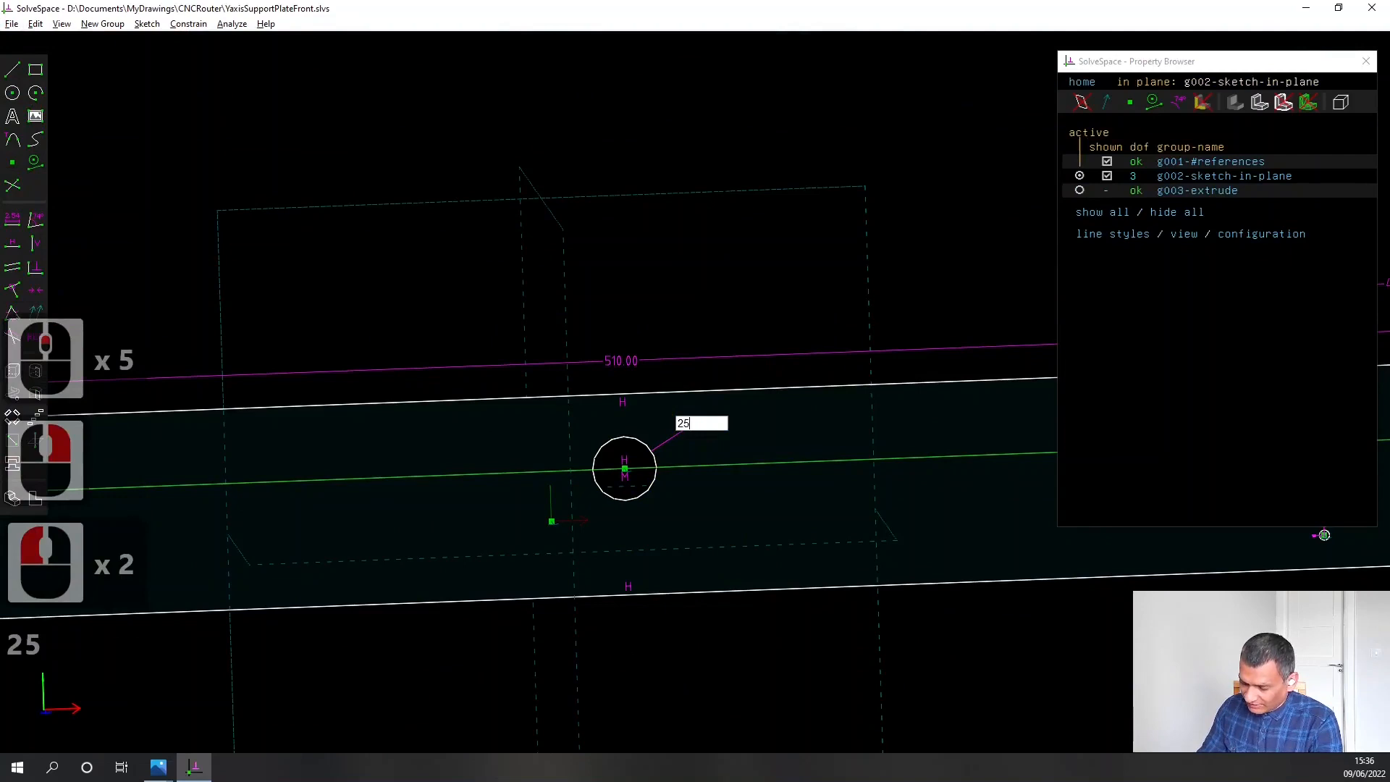
{"action": "type", "text": ".00"}
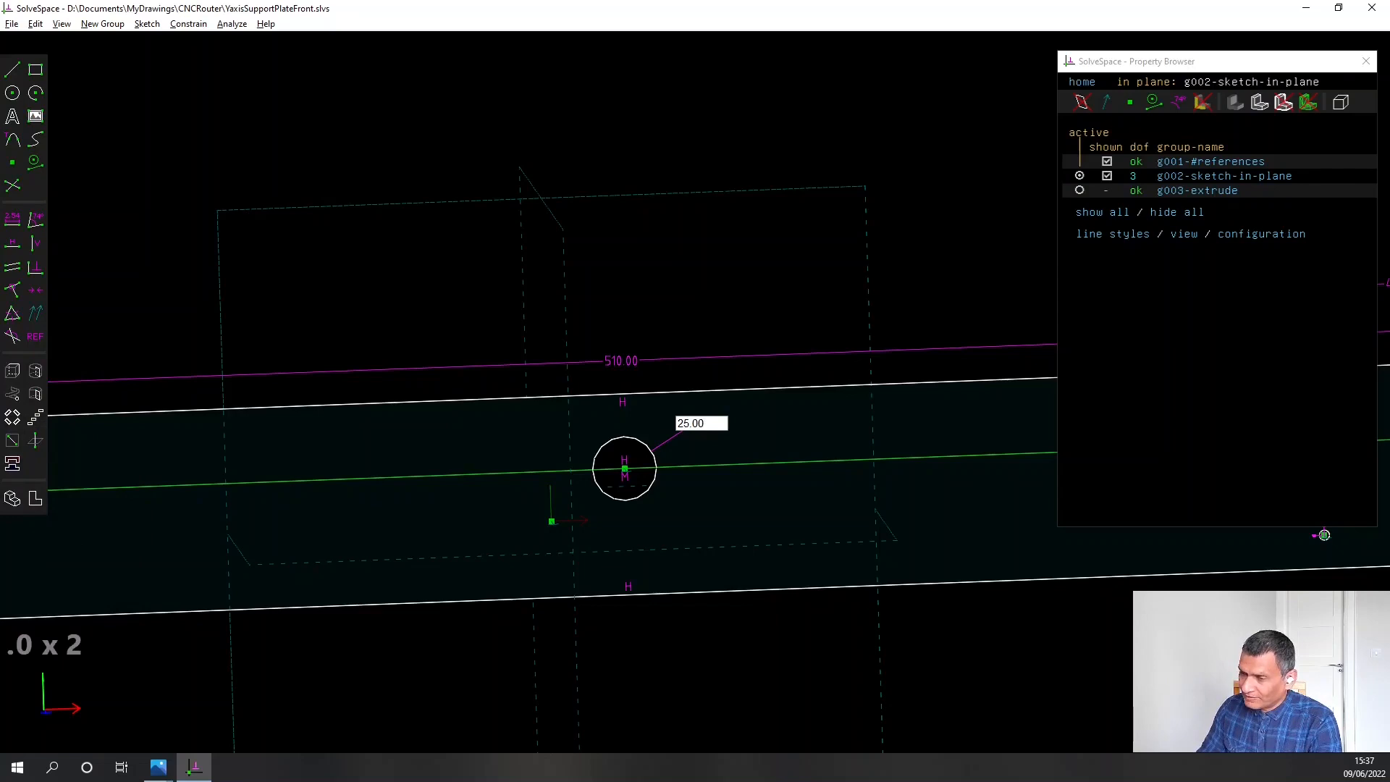
{"action": "key", "text": "Return"}
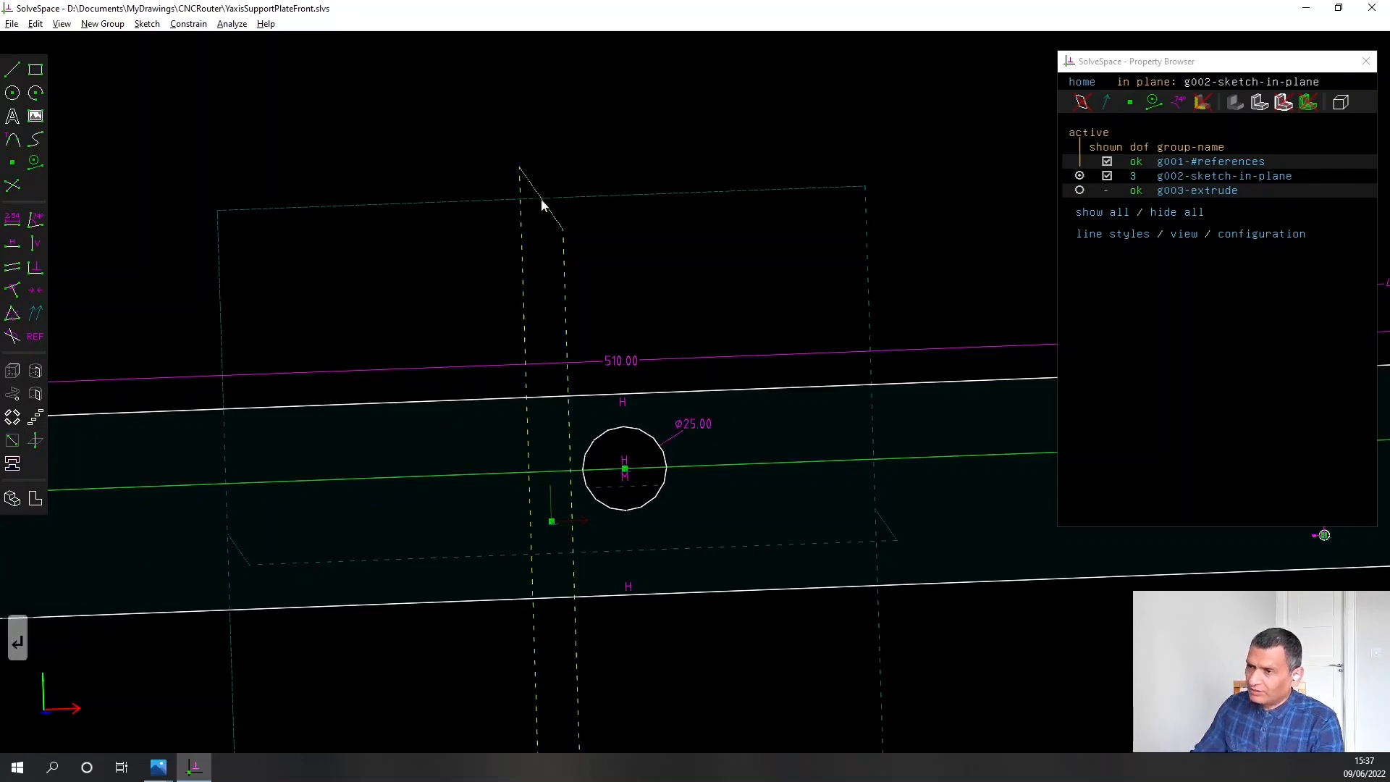
Save the modified plate as YaxisSupportPlateBack.slvs in the CNCRouter folder, replacing the existing file
{"action": "left_click", "coordinate": [12, 23]}
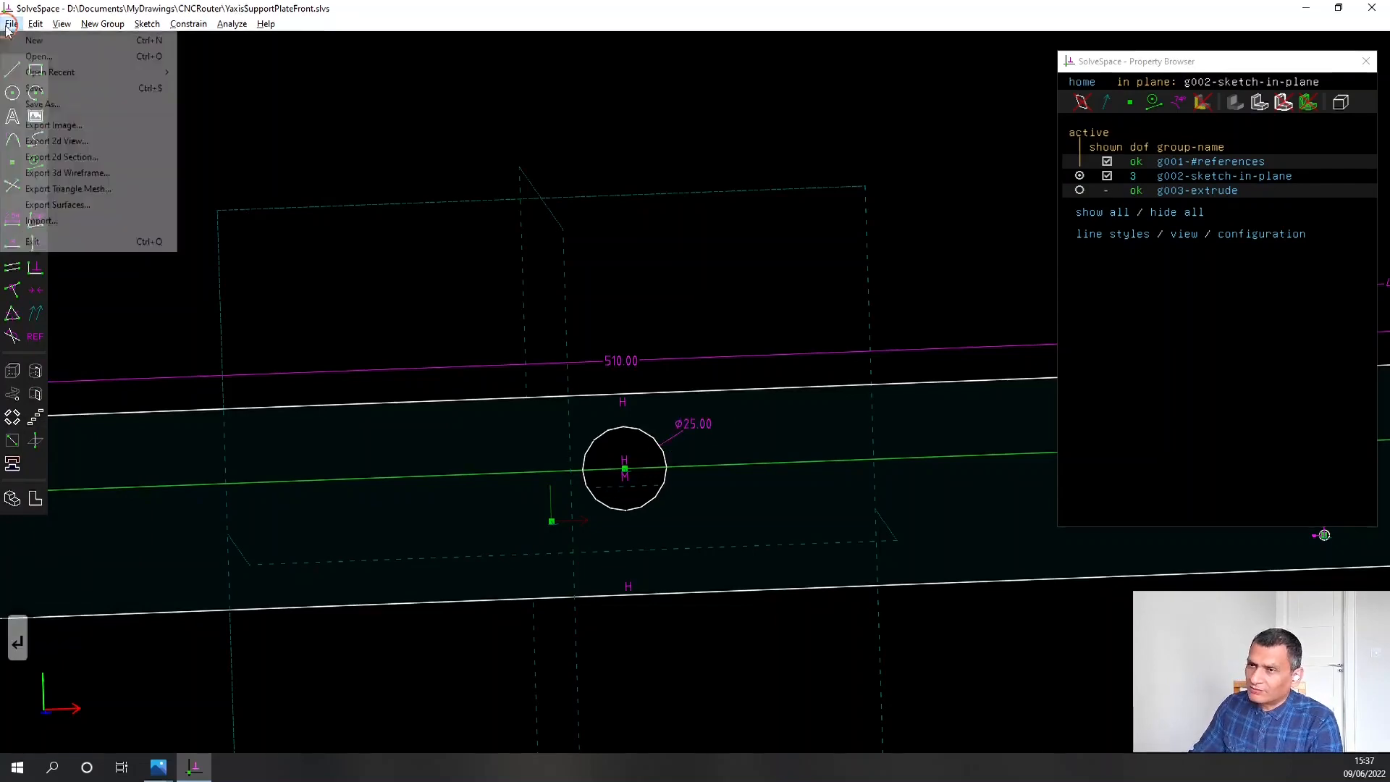
{"action": "left_click", "coordinate": [40, 104]}
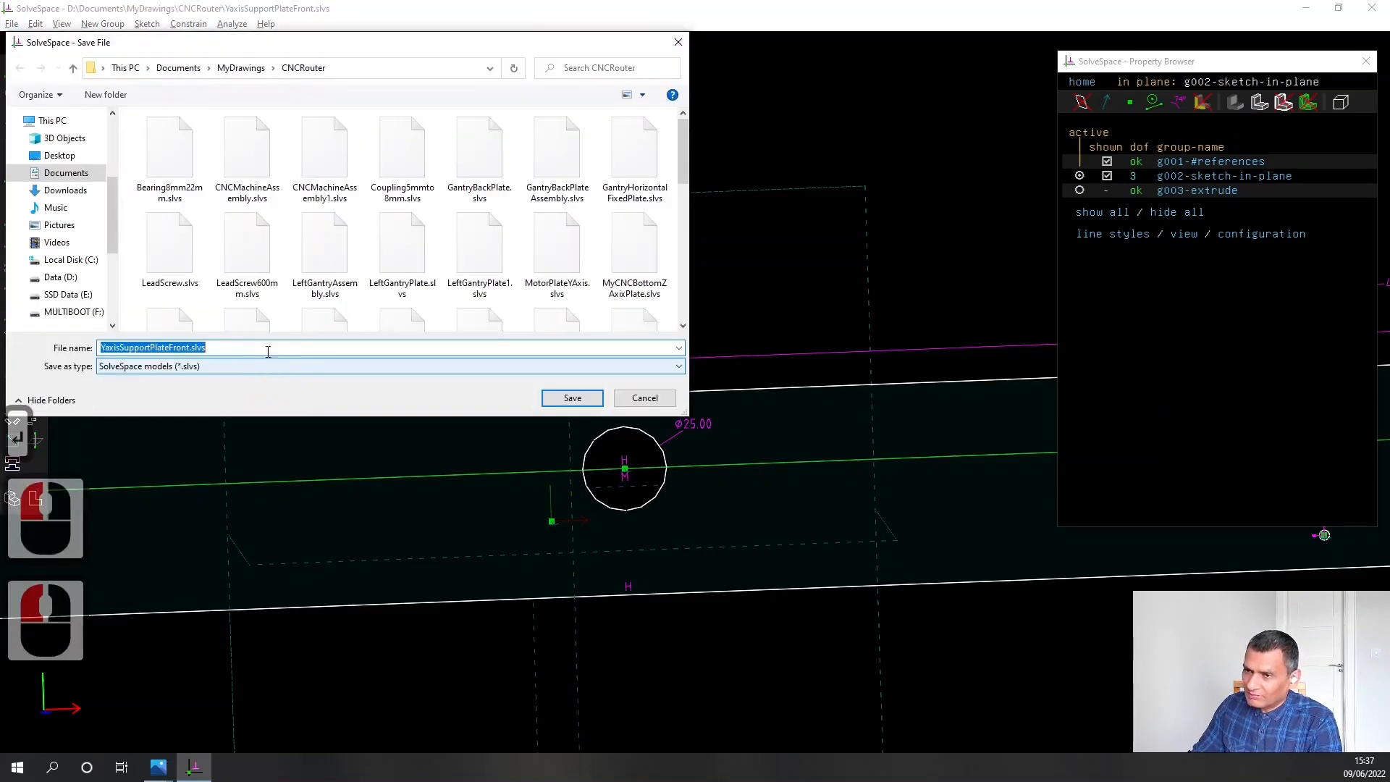
{"action": "scroll", "coordinate": [137, 319], "scroll_direction": "down", "scroll_amount": 10}
{"action": "left_click", "coordinate": [169, 269]}
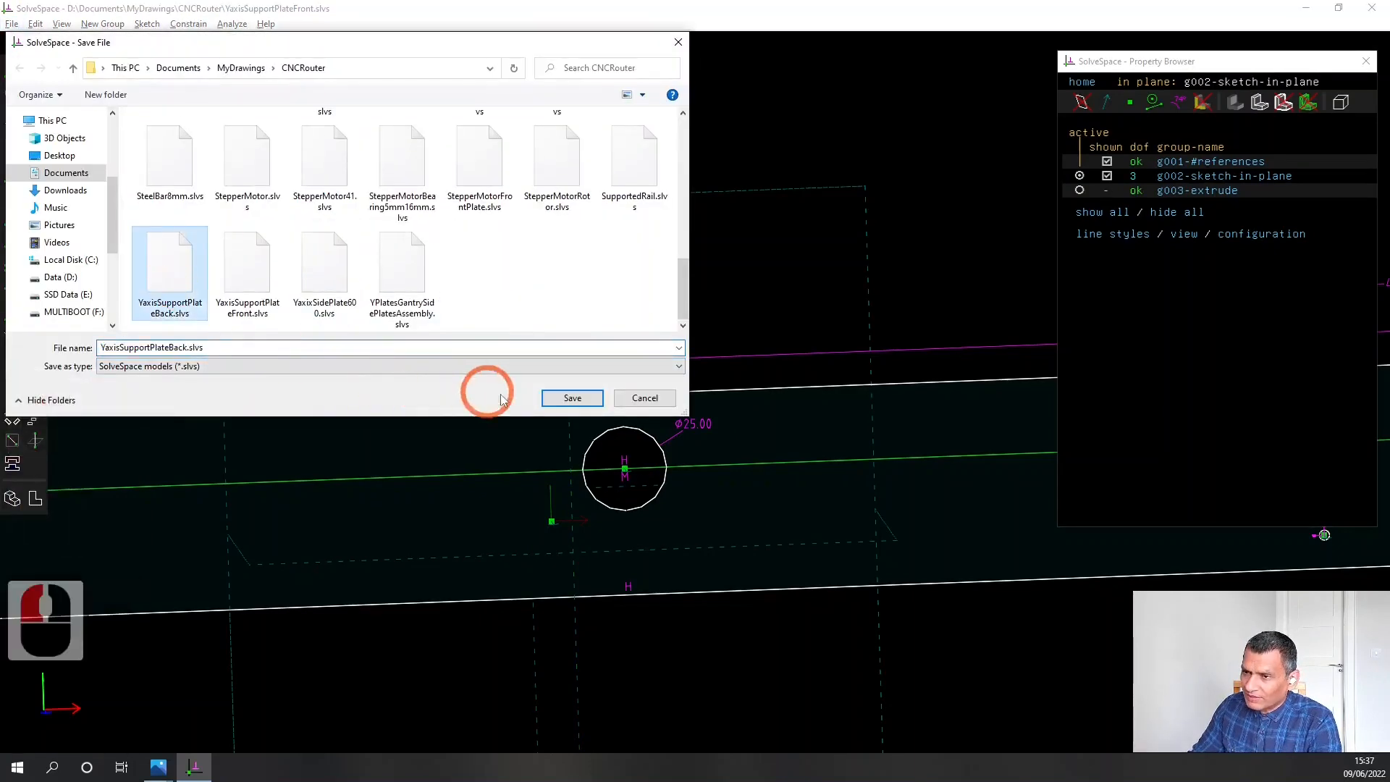
{"action": "left_click", "coordinate": [552, 403]}
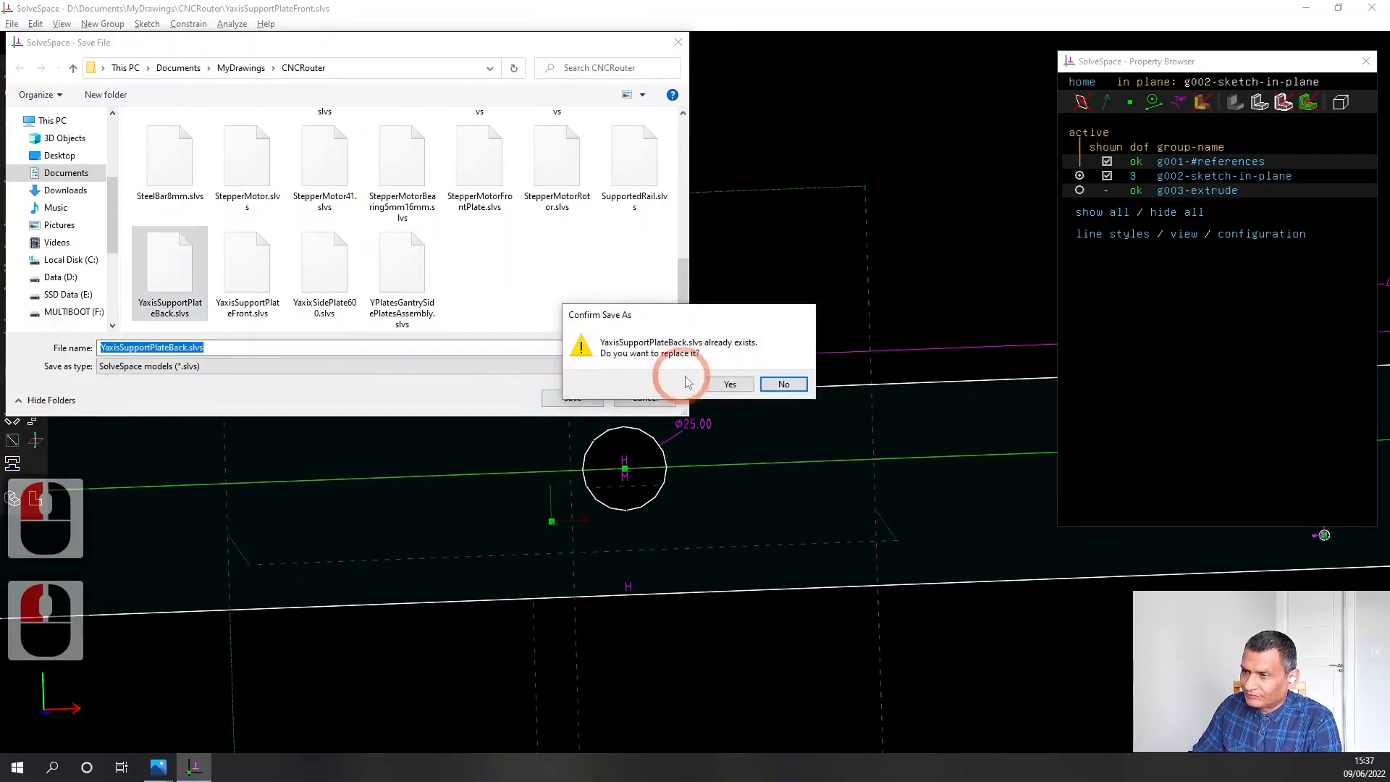
{"action": "left_click", "coordinate": [719, 388]}
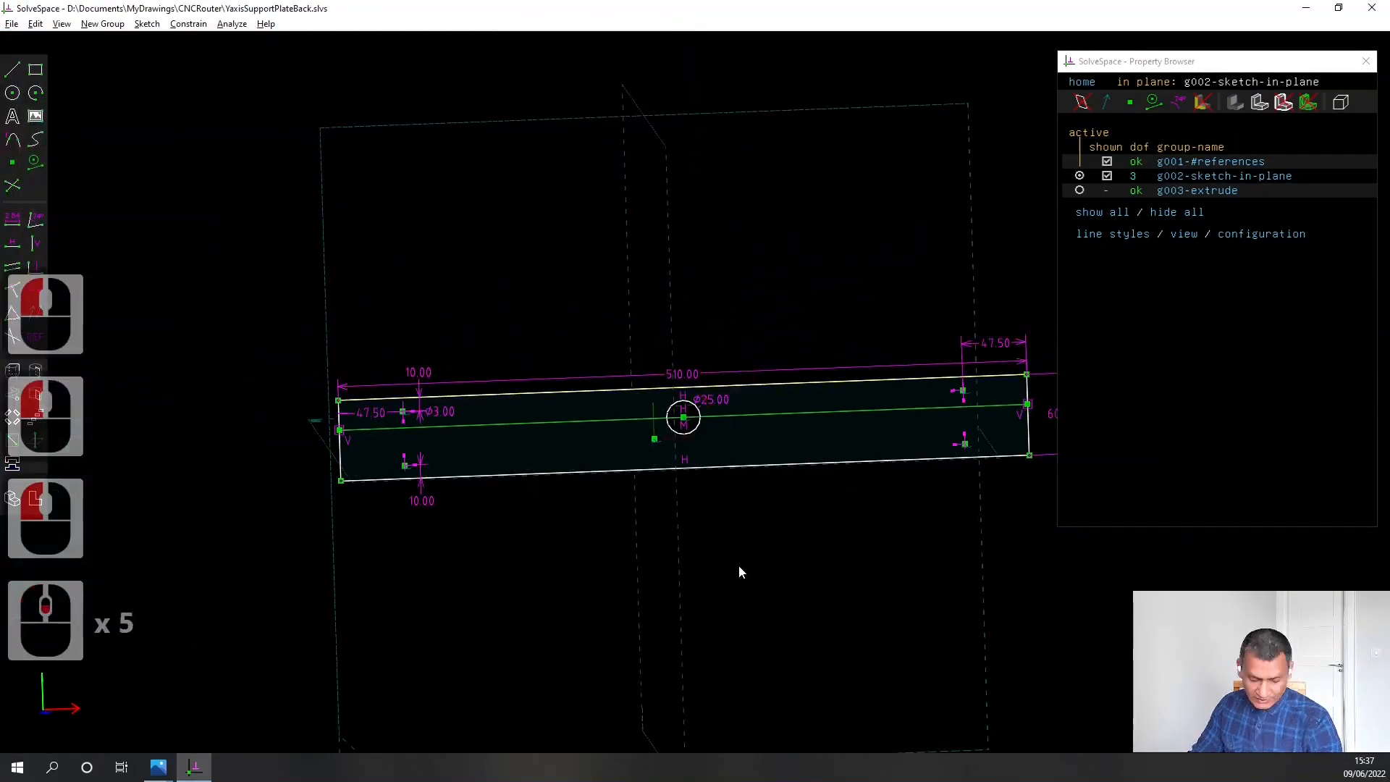
Sketch a rectangle about 29 mm wide in the empty area above the plate, left of the central hole
{"action": "key", "text": "w"}
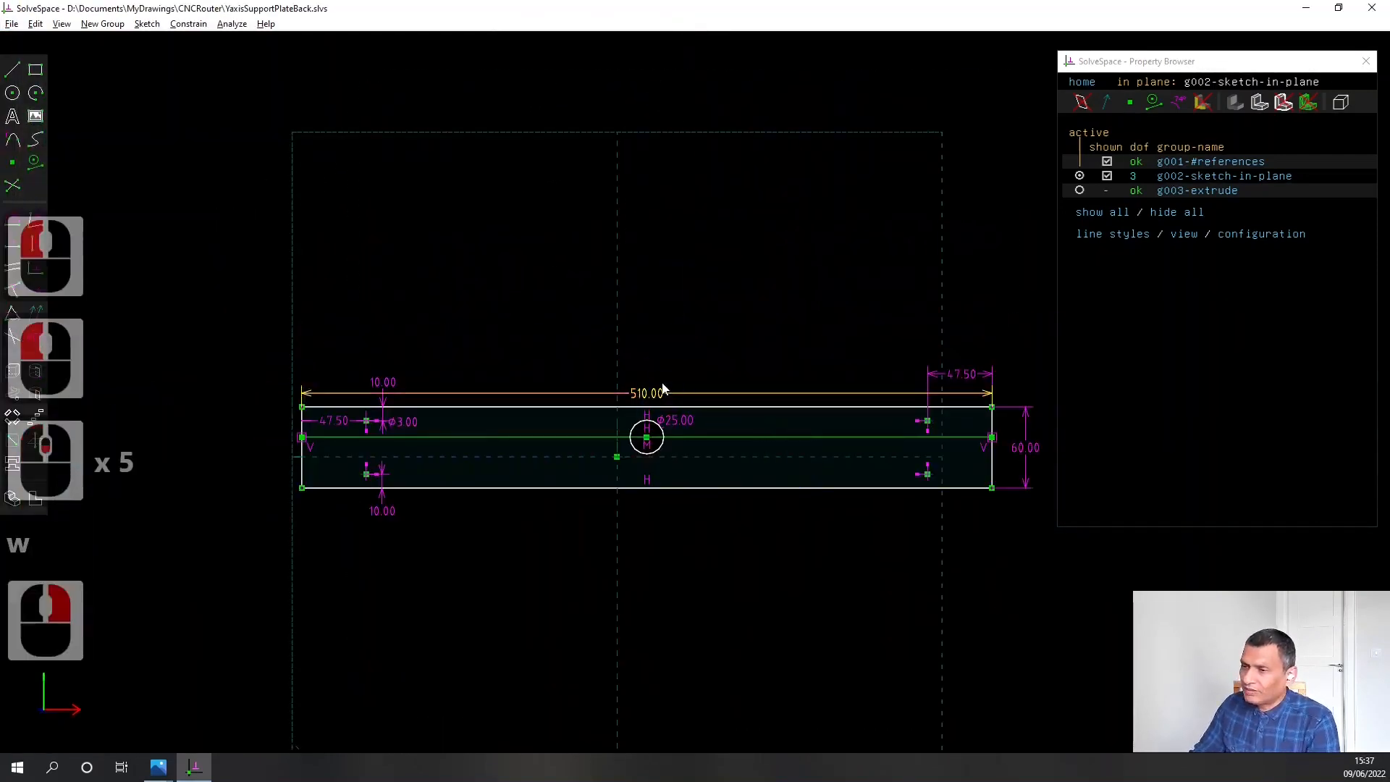
{"action": "scroll", "coordinate": [661, 384], "scroll_direction": "up", "scroll_amount": 4}
{"action": "right_click_drag", "start_coordinate": [663, 644], "coordinate": [679, 516]}
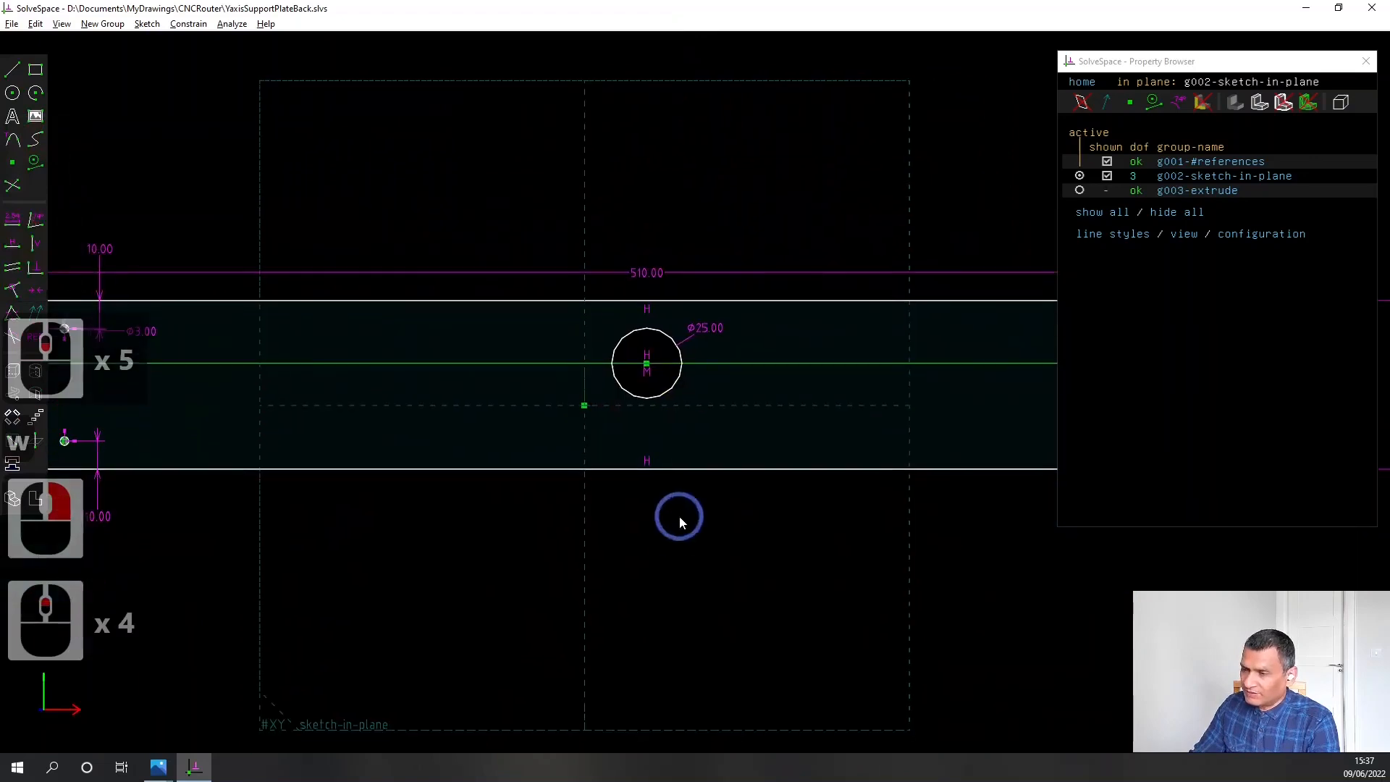
{"action": "left_click", "coordinate": [35, 70]}
{"action": "left_click", "coordinate": [408, 123]}
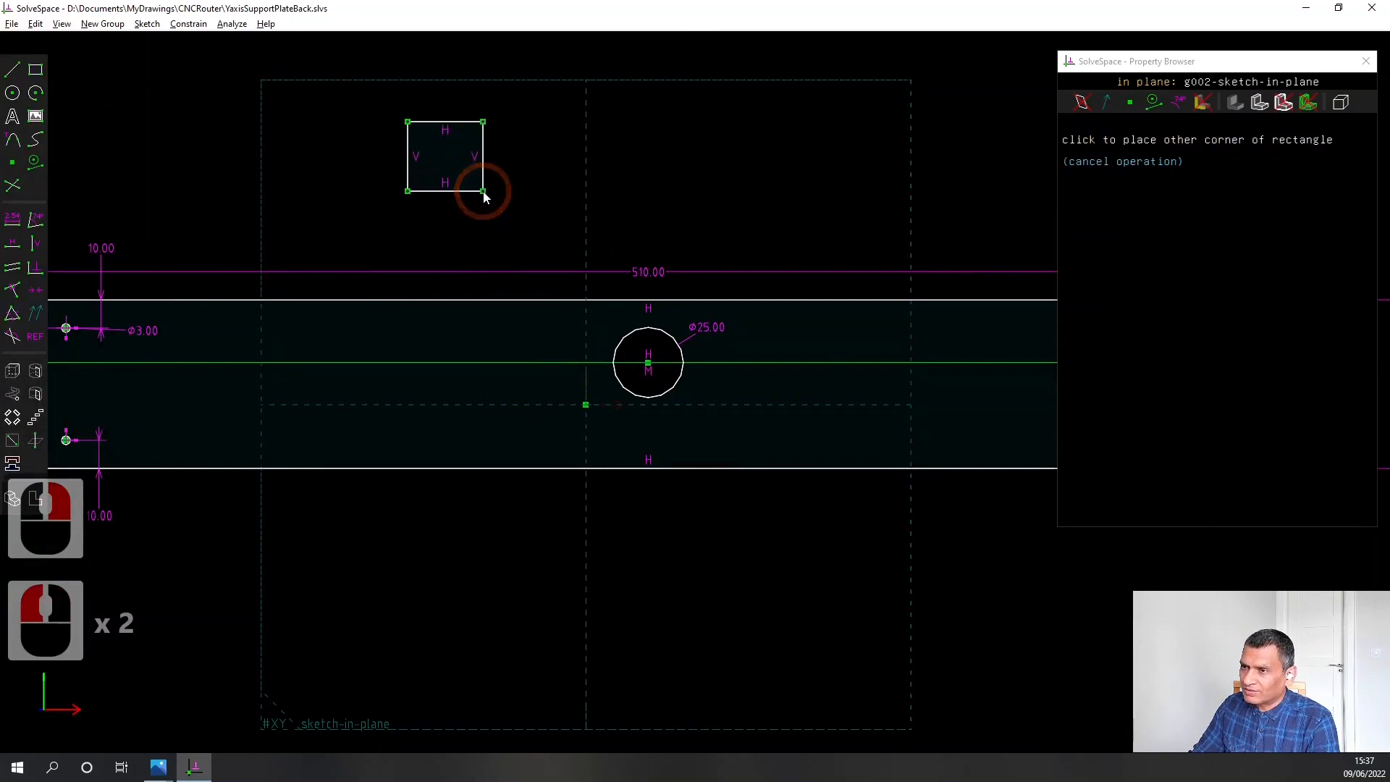
{"action": "left_click", "coordinate": [489, 195]}
{"action": "left_click", "coordinate": [428, 102]}
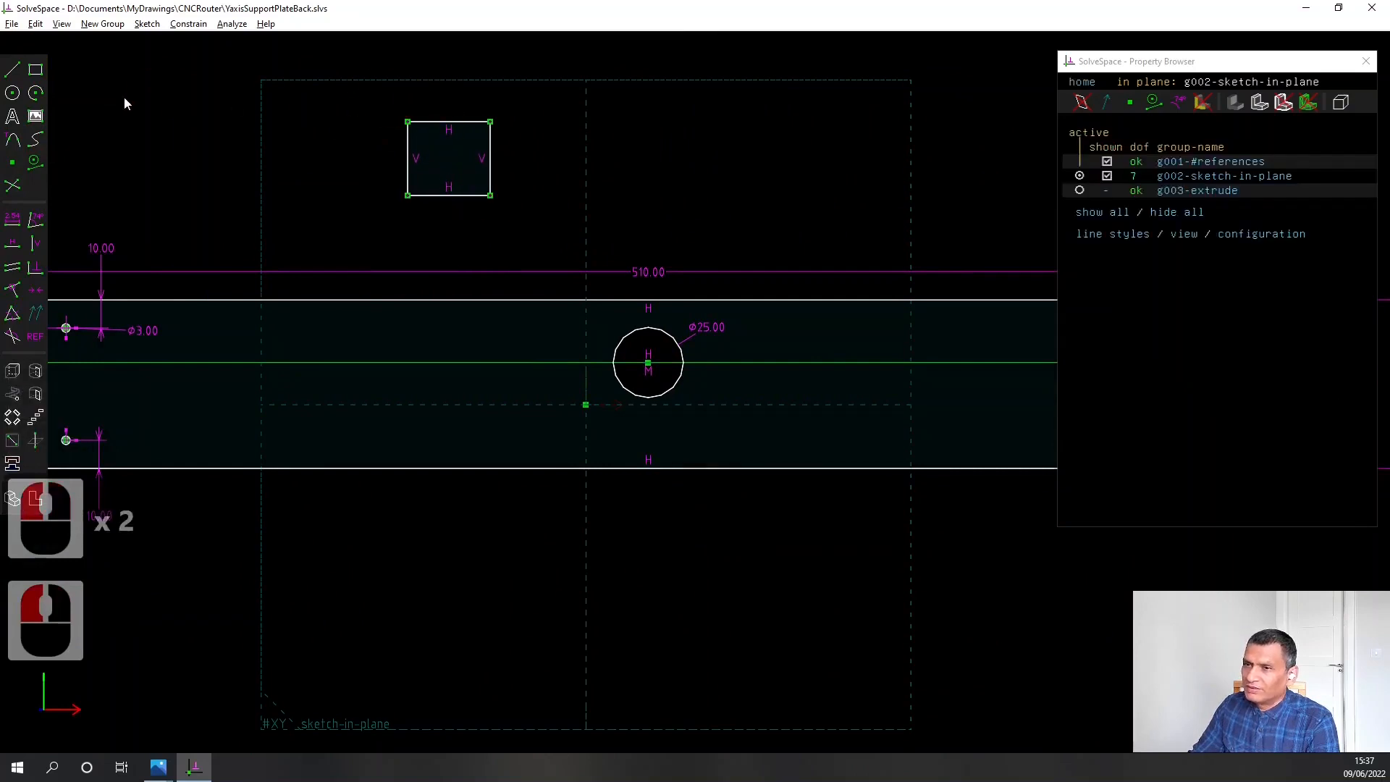
Draw a diagonal between the rectangle's upper-right and lower-left corners, and convert the rectangle and diagonal to construction lines
{"action": "left_click", "coordinate": [13, 69]}
{"action": "left_click", "coordinate": [487, 118]}
{"action": "left_click", "coordinate": [408, 196]}
{"action": "left_click", "coordinate": [350, 102]}
{"action": "left_click_drag", "start_coordinate": [397, 110], "coordinate": [535, 240]}
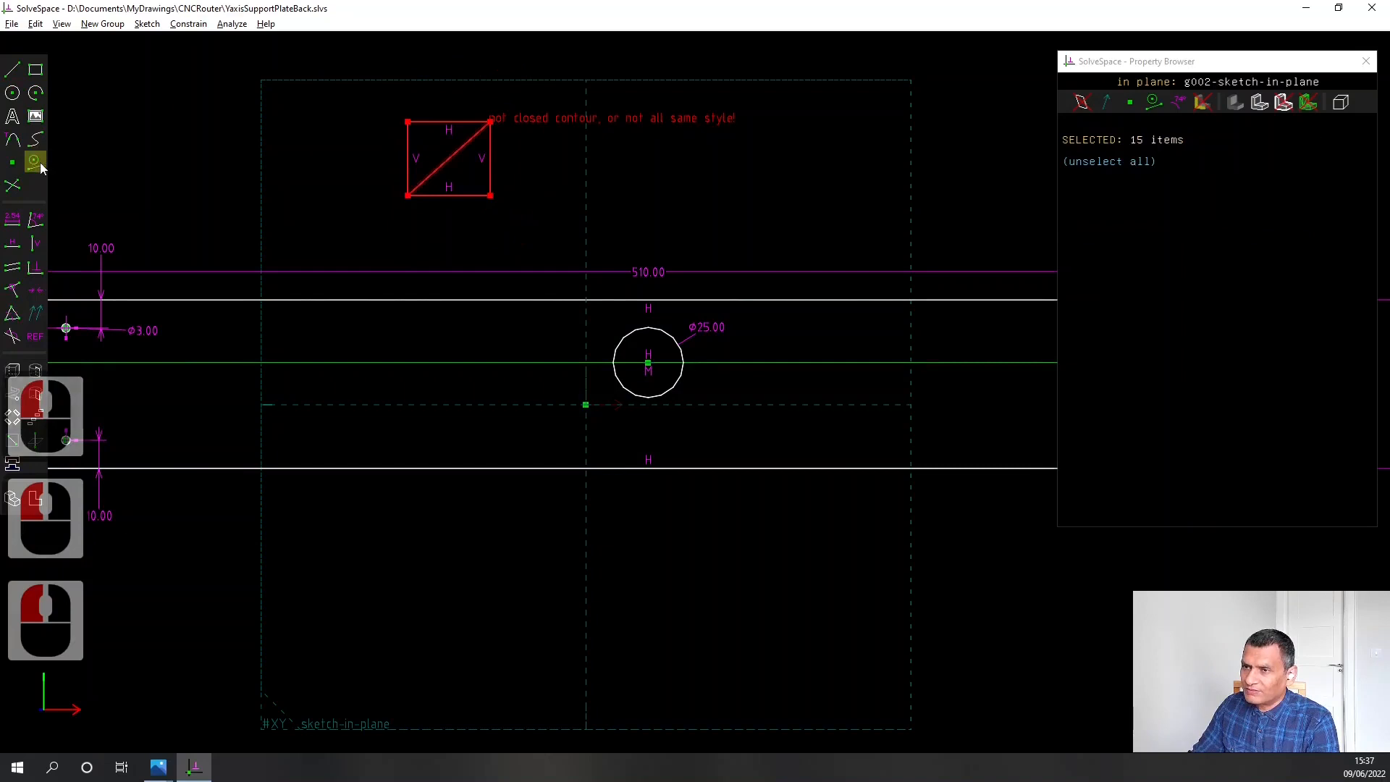
{"action": "left_click", "coordinate": [39, 164]}
Constrain the construction rectangle's upper and right sides to equal length
{"action": "left_click", "coordinate": [436, 128]}
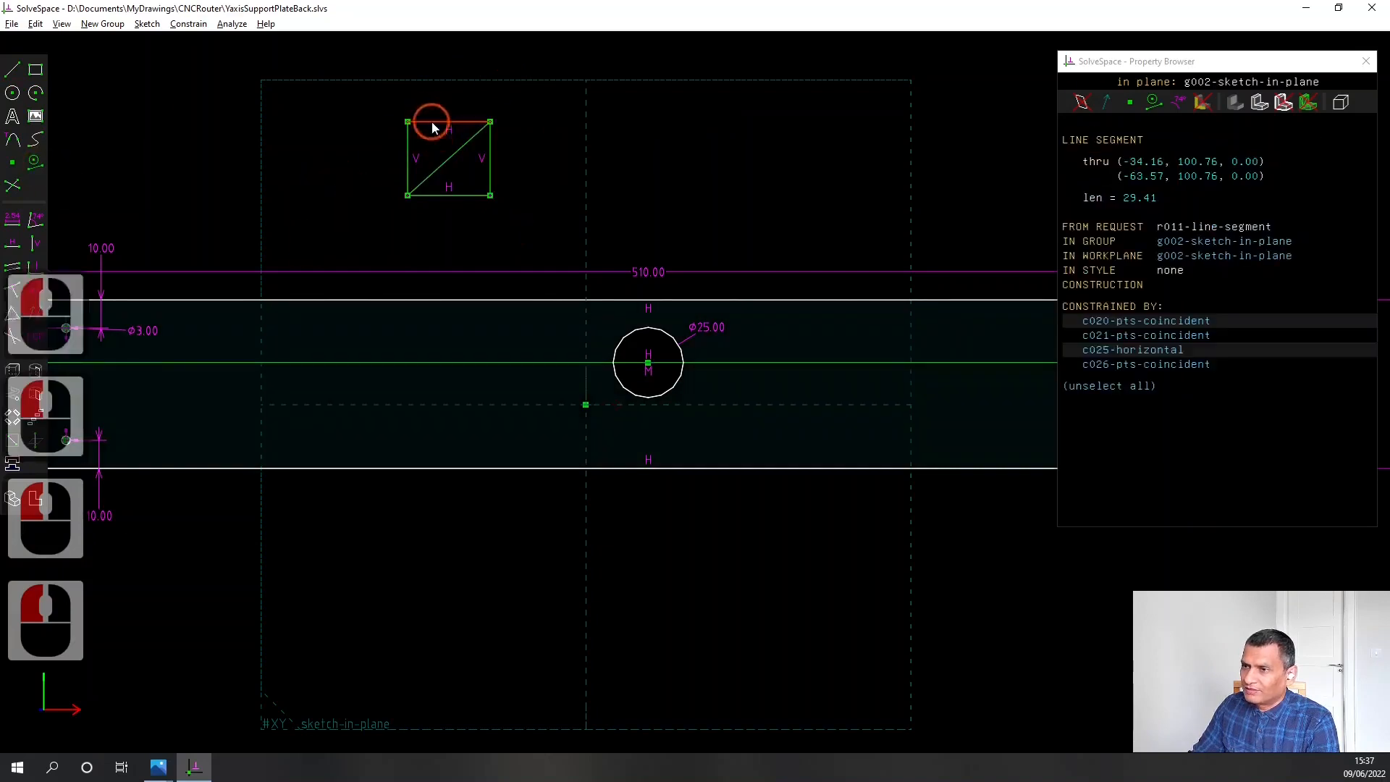
{"action": "left_click", "coordinate": [490, 178]}
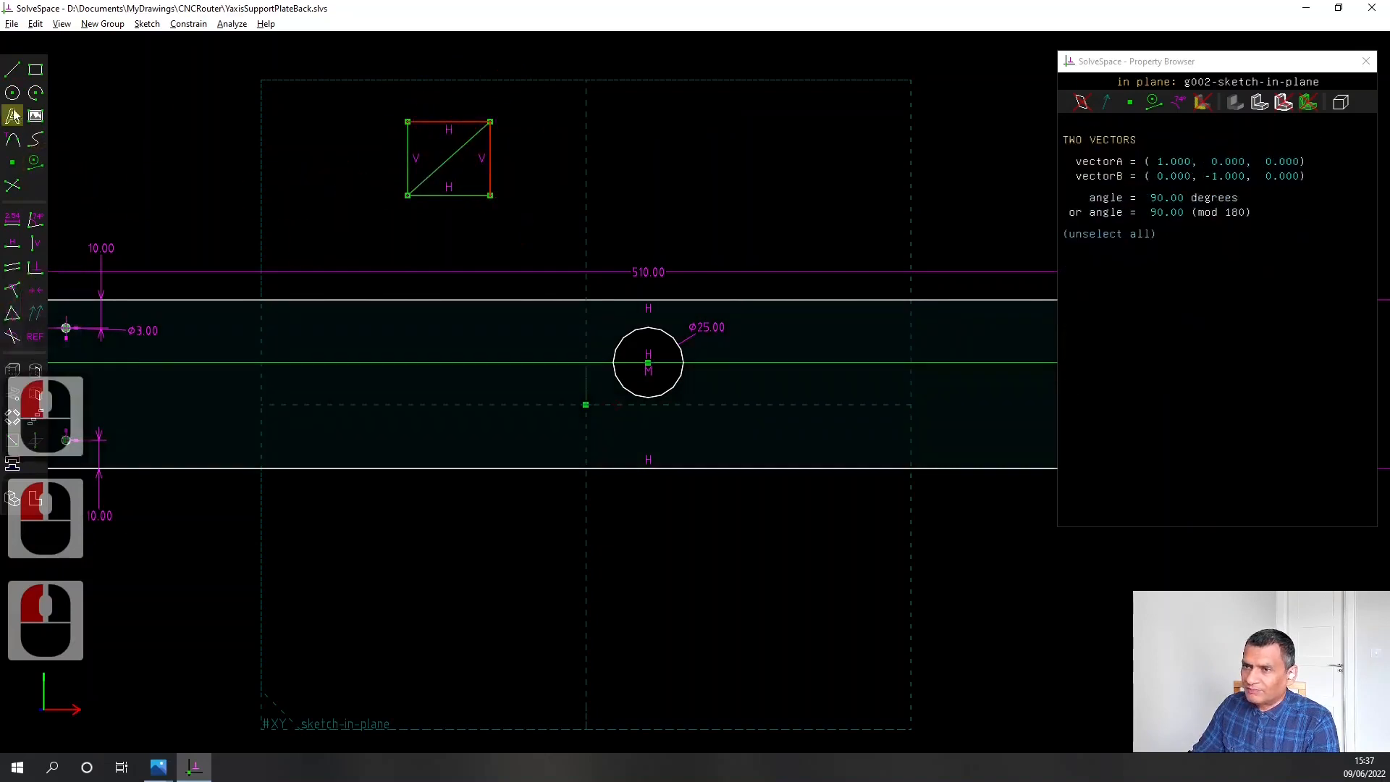
{"action": "left_click", "coordinate": [19, 312]}
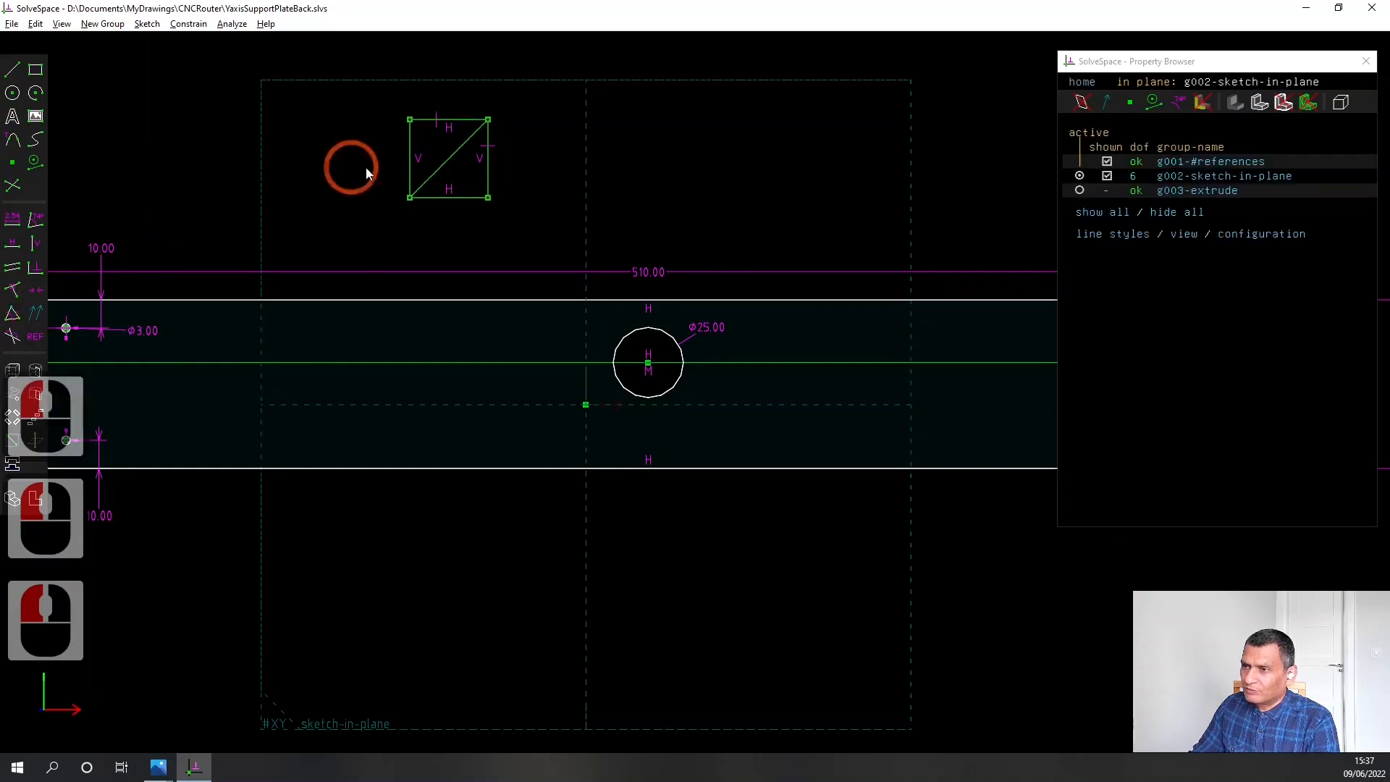
Draw two small circles centred on the upper-left and upper-right corners of the construction square
{"action": "right_click_drag", "start_coordinate": [369, 147], "coordinate": [372, 198]}
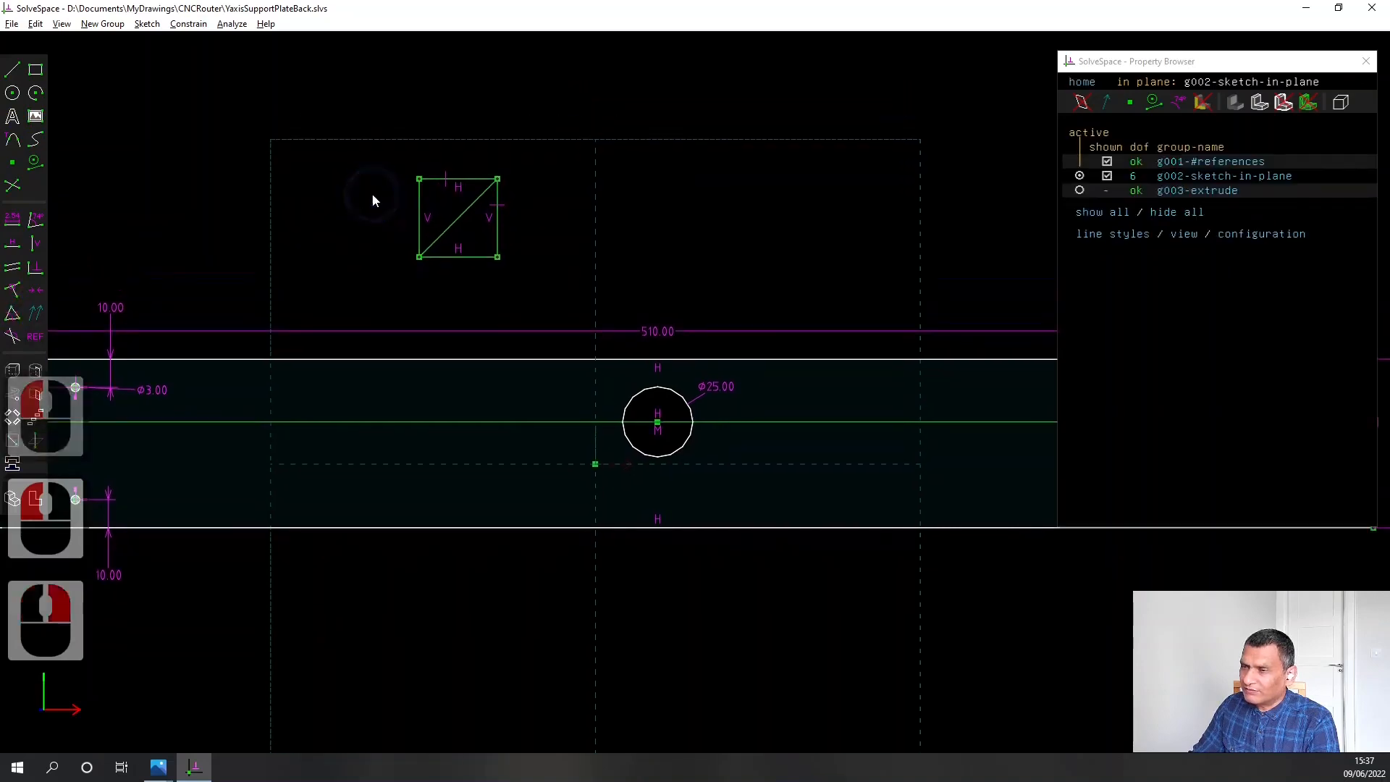
{"action": "scroll", "coordinate": [384, 197], "scroll_direction": "up", "scroll_amount": 3}
{"action": "left_click", "coordinate": [13, 92]}
{"action": "left_click", "coordinate": [410, 177]}
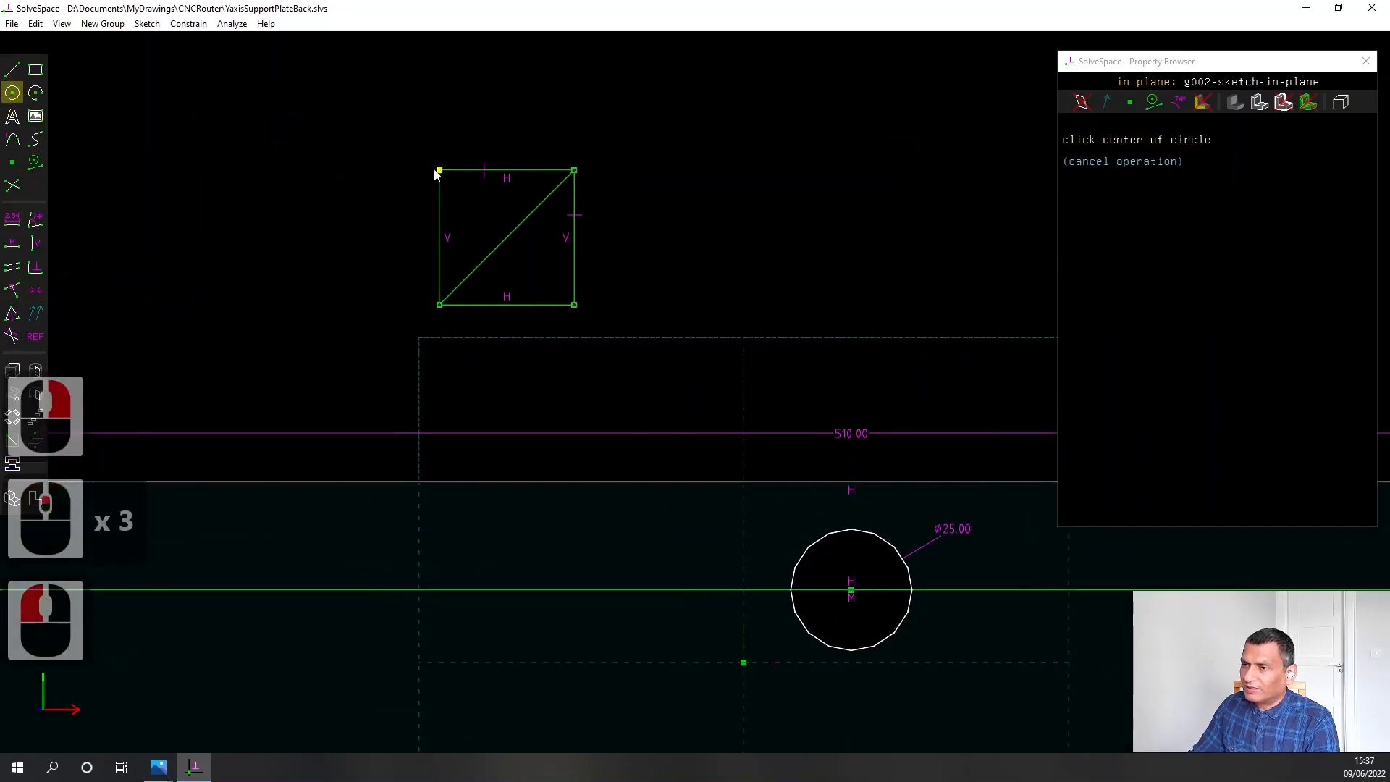
{"action": "left_click", "coordinate": [439, 171]}
{"action": "left_click", "coordinate": [448, 179]}
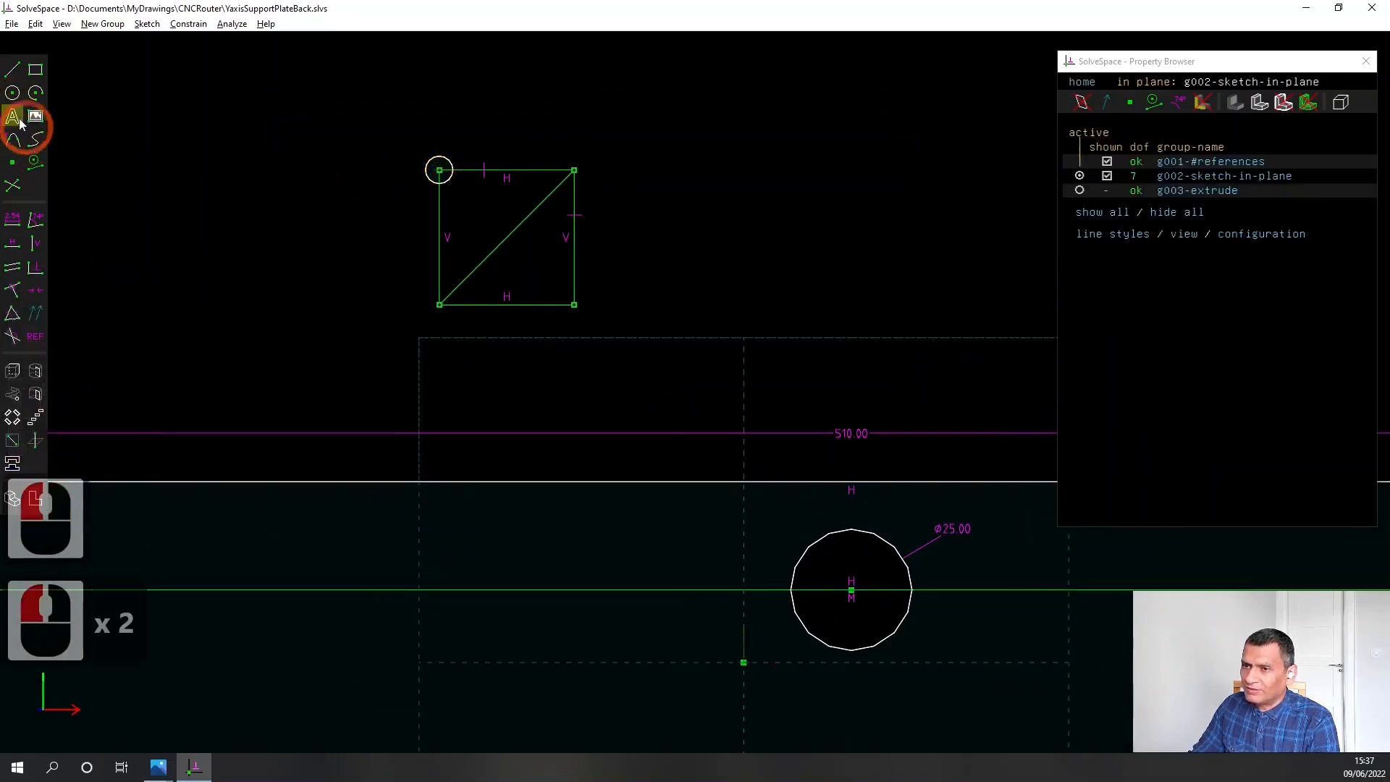
{"action": "left_click", "coordinate": [13, 93]}
{"action": "left_click", "coordinate": [572, 173]}
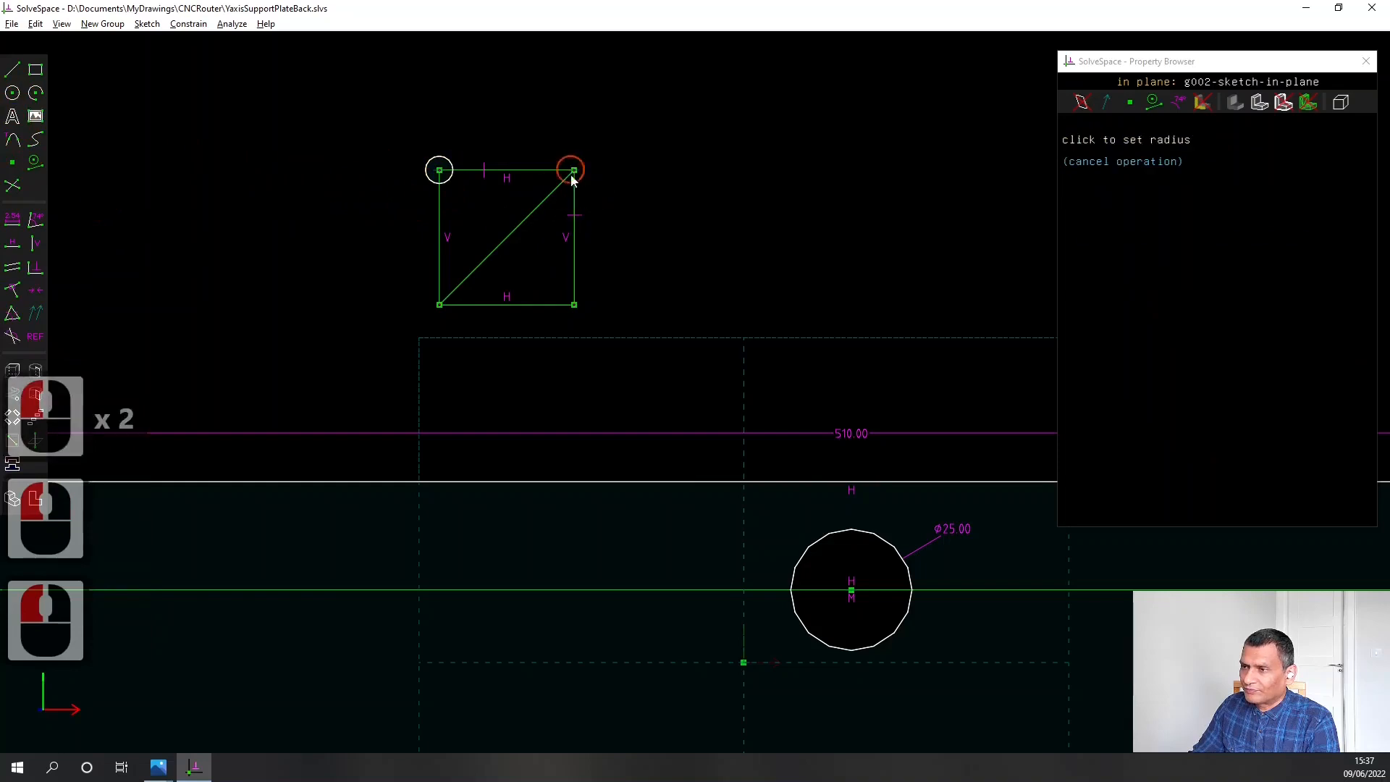
{"action": "left_click", "coordinate": [582, 186]}
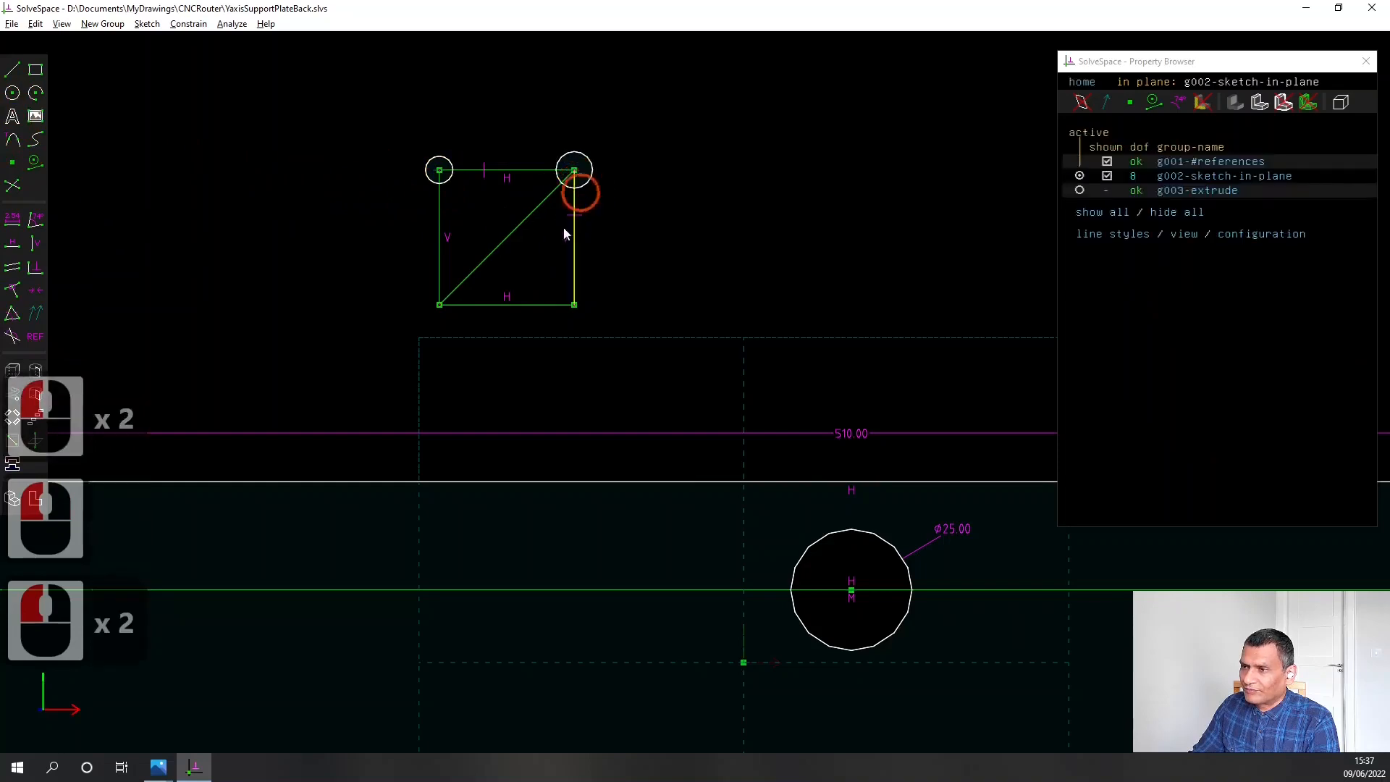
Draw two small circles centred on the lower-left and lower-right corners of the construction square
{"action": "left_click", "coordinate": [13, 93]}
{"action": "left_click", "coordinate": [441, 306]}
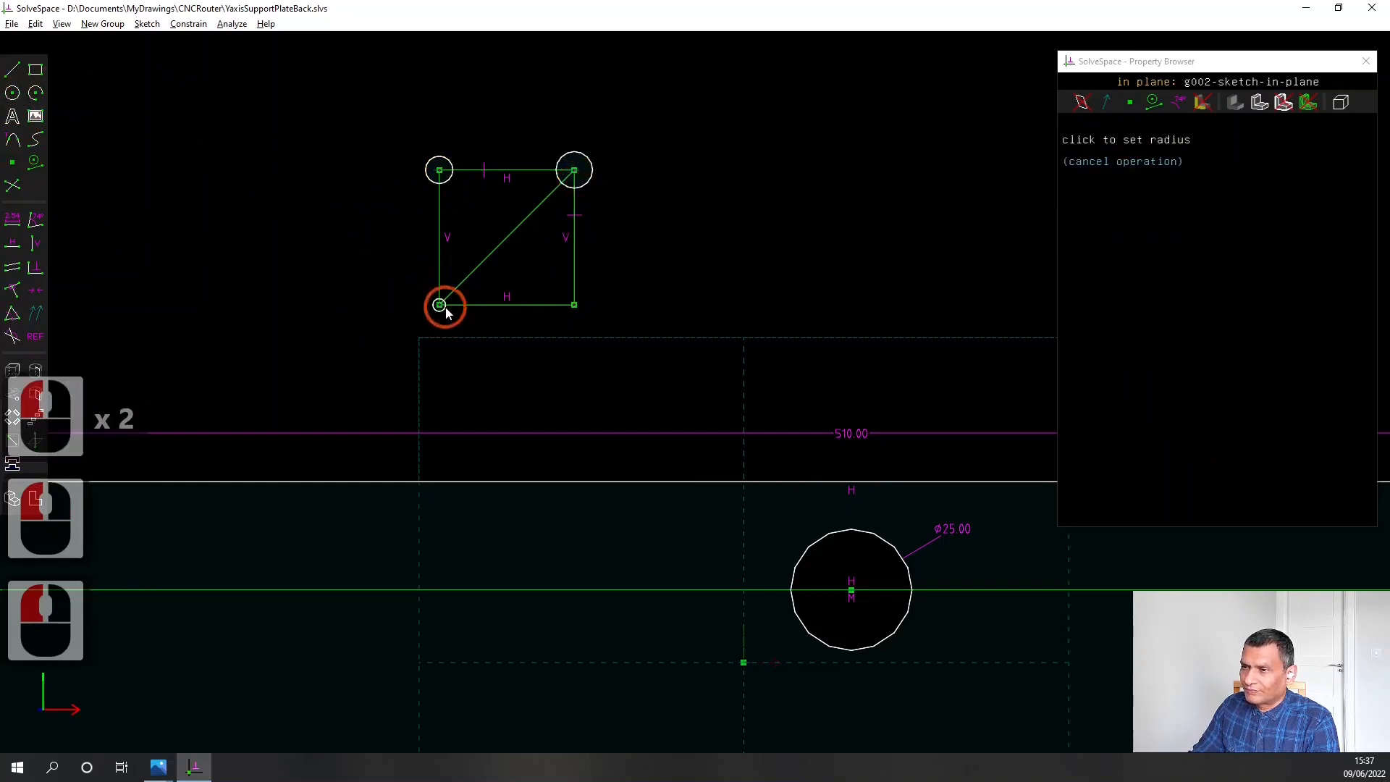
{"action": "left_click", "coordinate": [454, 310]}
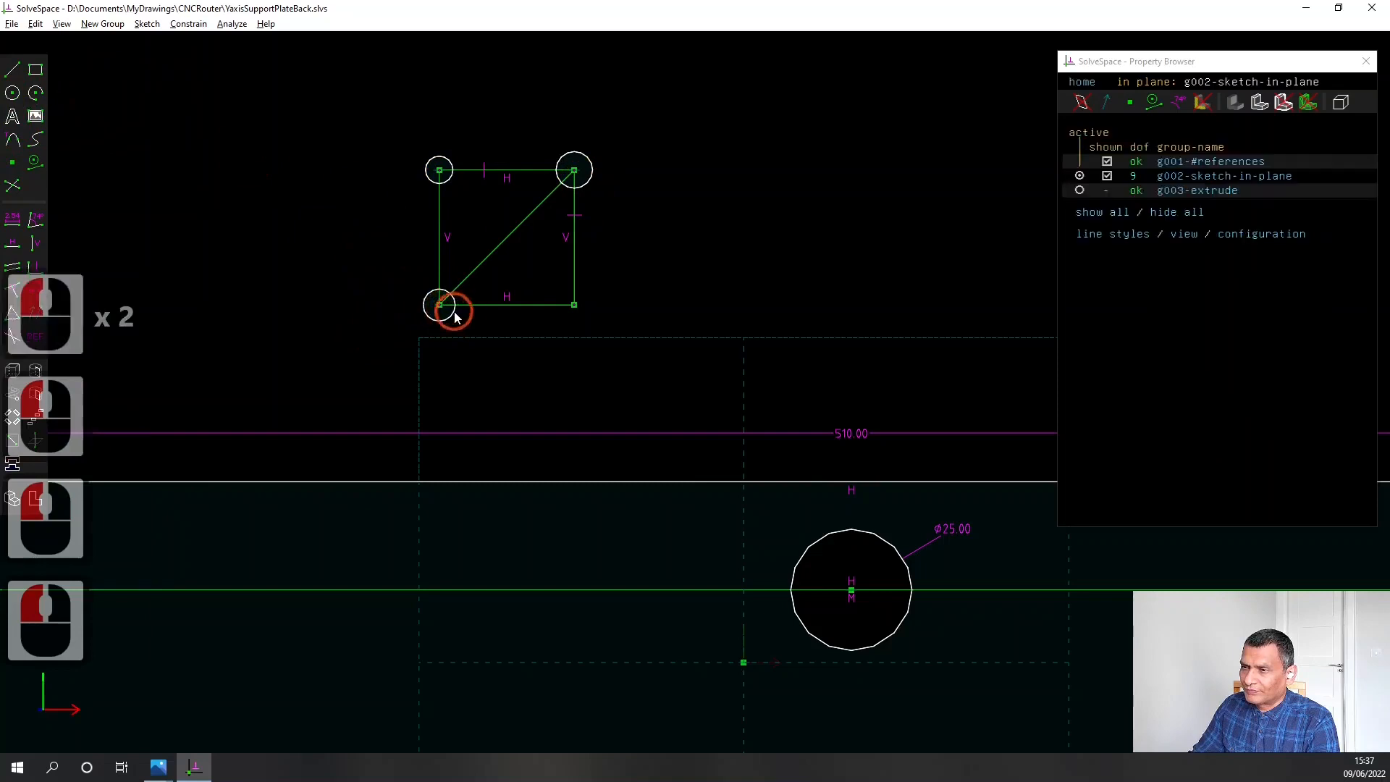
{"action": "left_click", "coordinate": [13, 93]}
{"action": "left_click", "coordinate": [574, 305]}
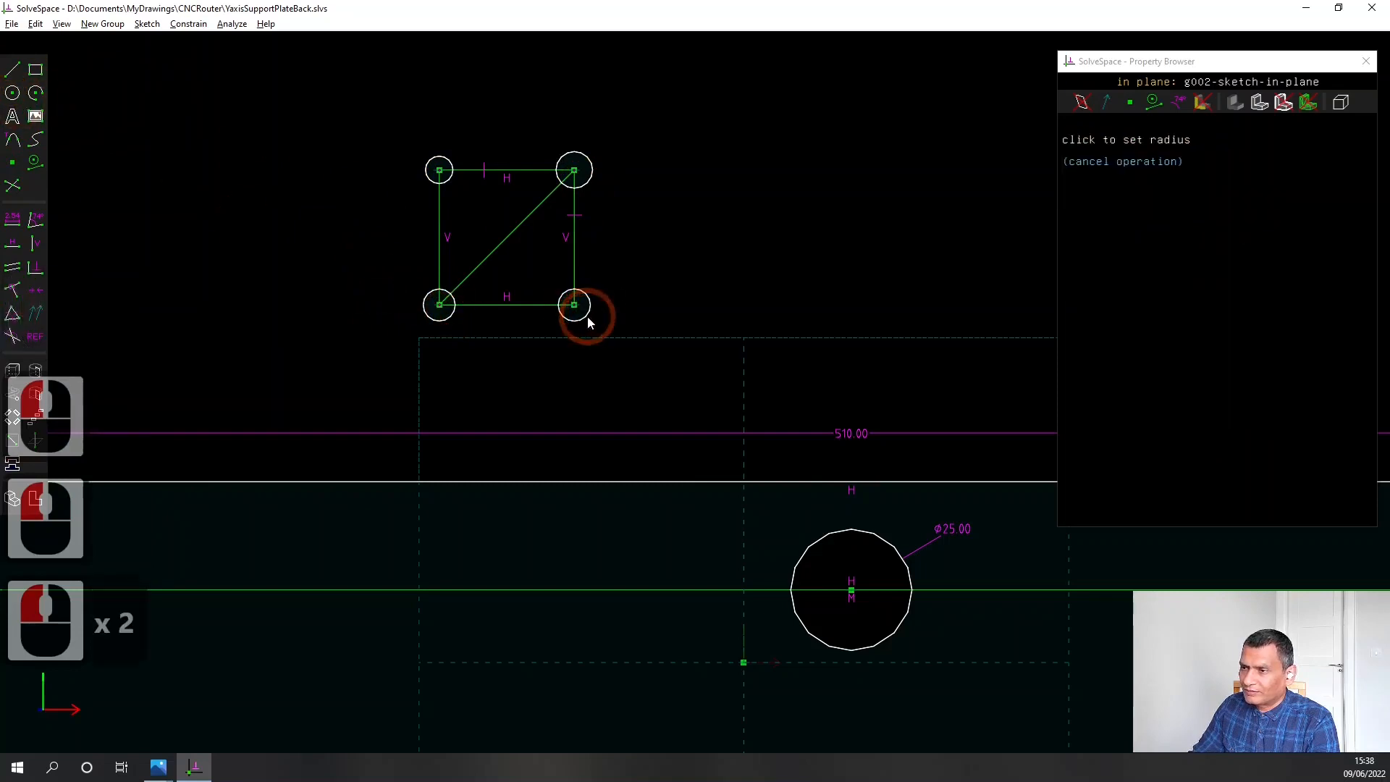
{"action": "left_click", "coordinate": [588, 315]}
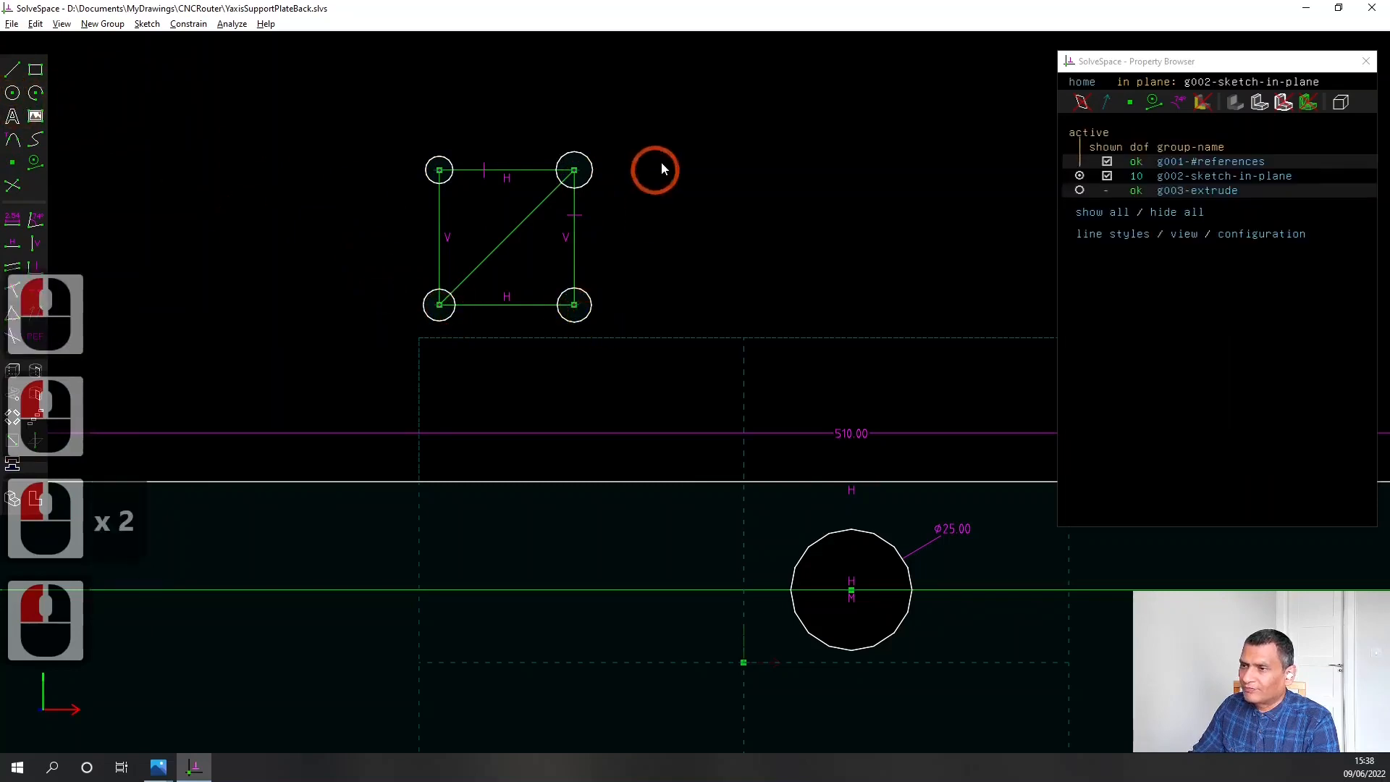
Constrain the four corner circles to equal radius, pairing the upper-left circle with each of the other three
{"action": "left_click", "coordinate": [449, 166]}
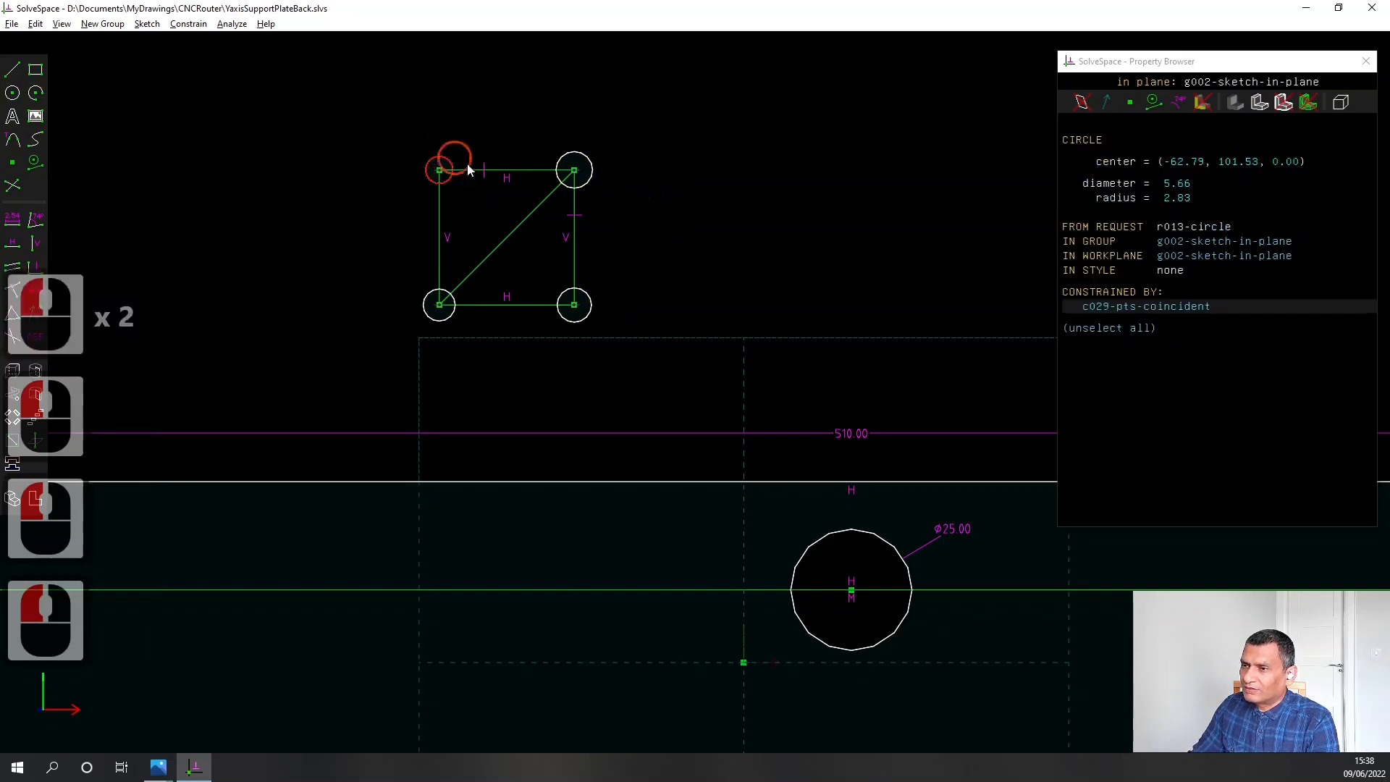
{"action": "left_click", "coordinate": [592, 178]}
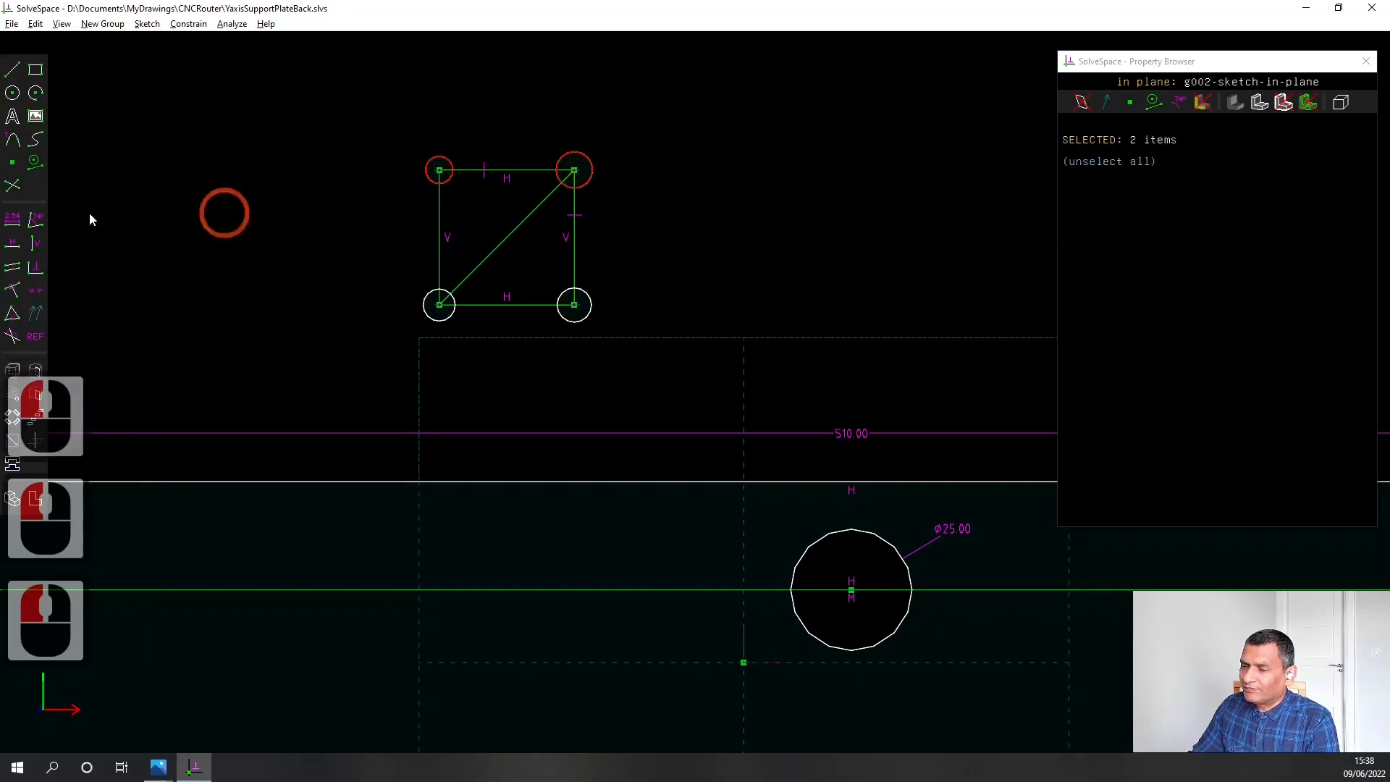
{"action": "left_click", "coordinate": [13, 314]}
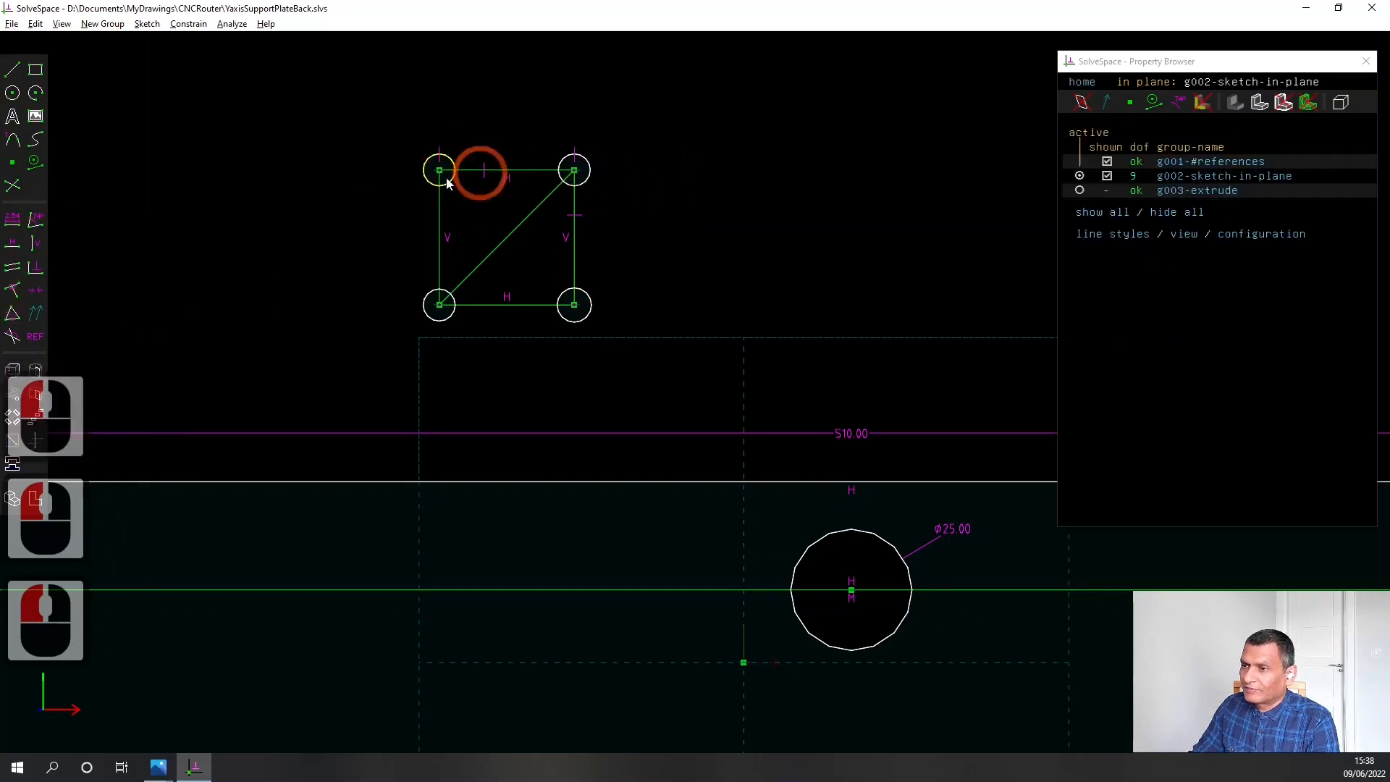
{"action": "left_click", "coordinate": [446, 183]}
{"action": "left_click", "coordinate": [583, 318]}
{"action": "left_click", "coordinate": [13, 314]}
{"action": "left_click", "coordinate": [446, 184]}
{"action": "left_click", "coordinate": [454, 316]}
{"action": "left_click", "coordinate": [13, 313]}
Dimension the upper-left corner circle's diameter to 3.5 mm
{"action": "scroll", "coordinate": [315, 183], "scroll_direction": "down", "scroll_amount": 1}
{"action": "left_click", "coordinate": [432, 164]}
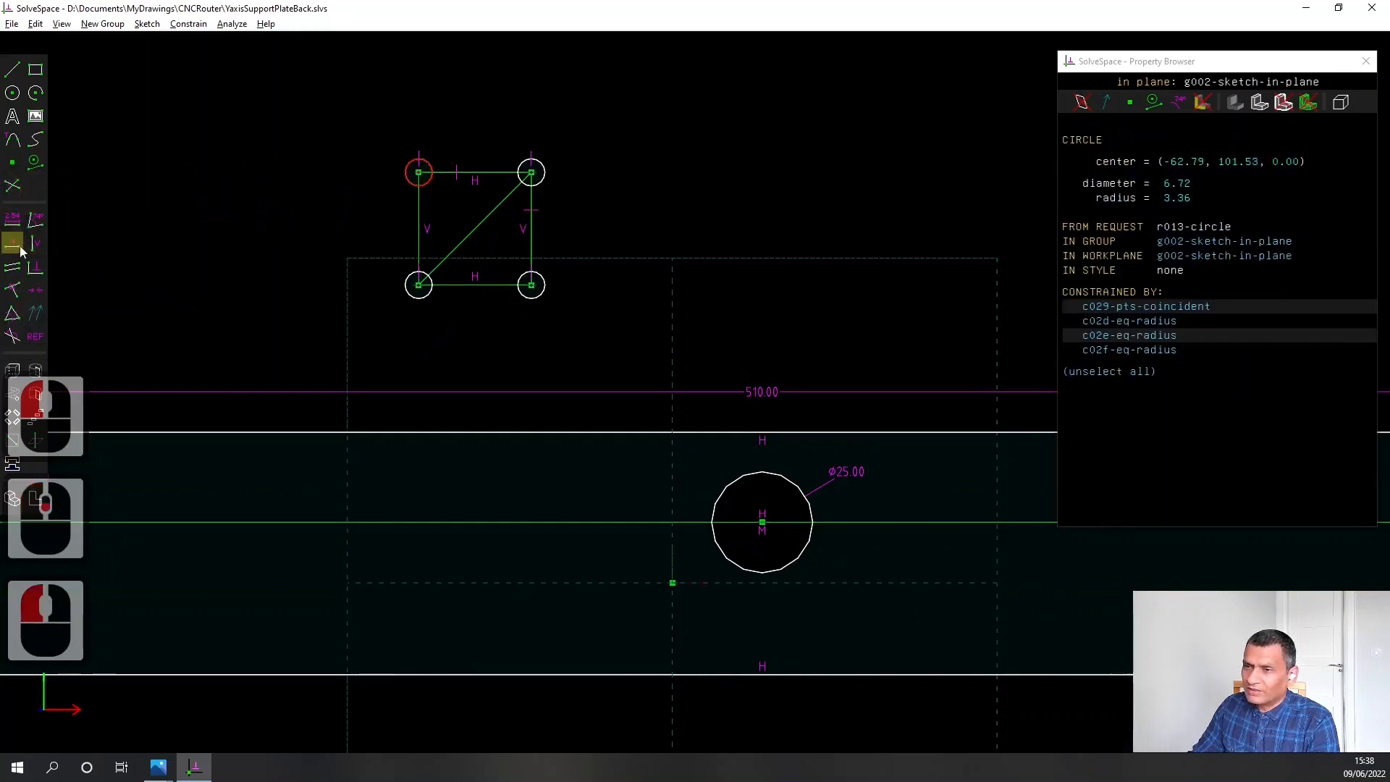
{"action": "left_click", "coordinate": [10, 220]}
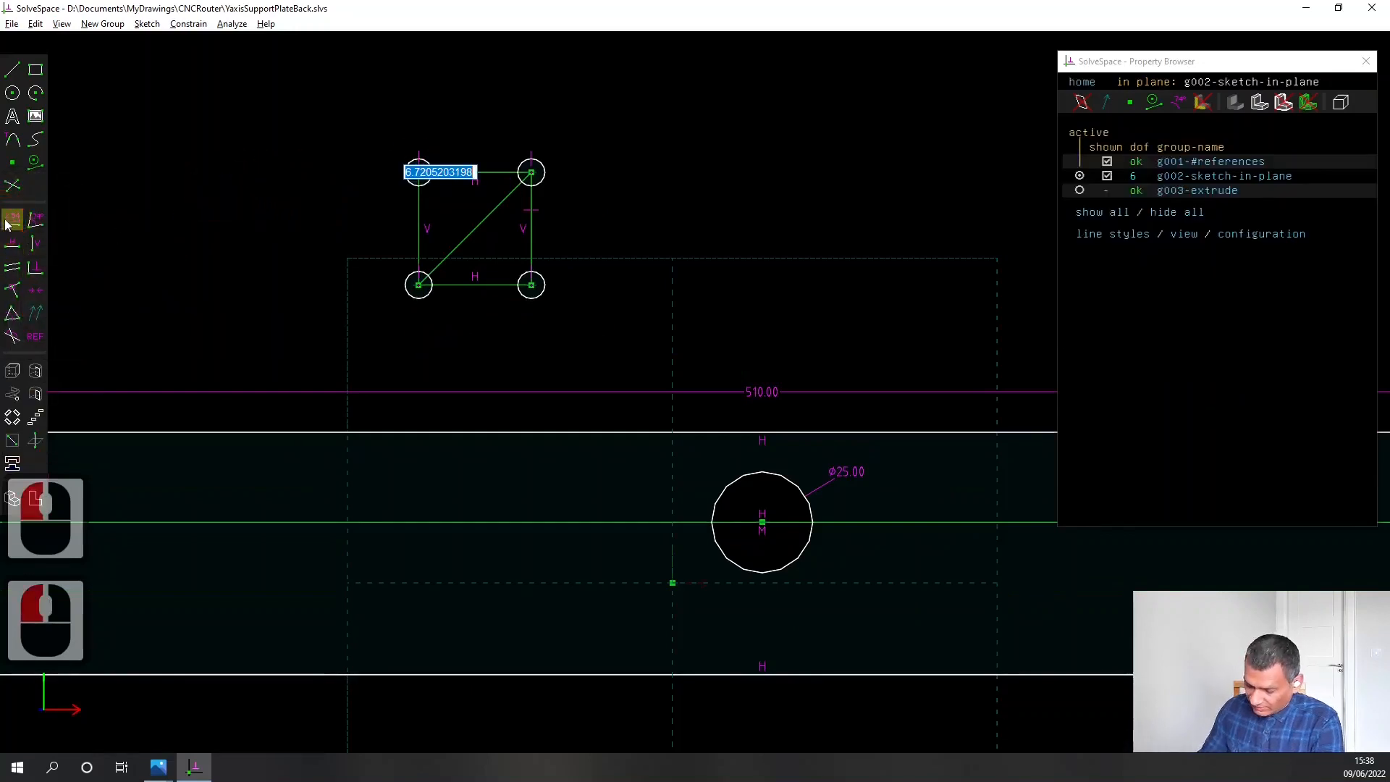
{"action": "type", "text": "3.5"}
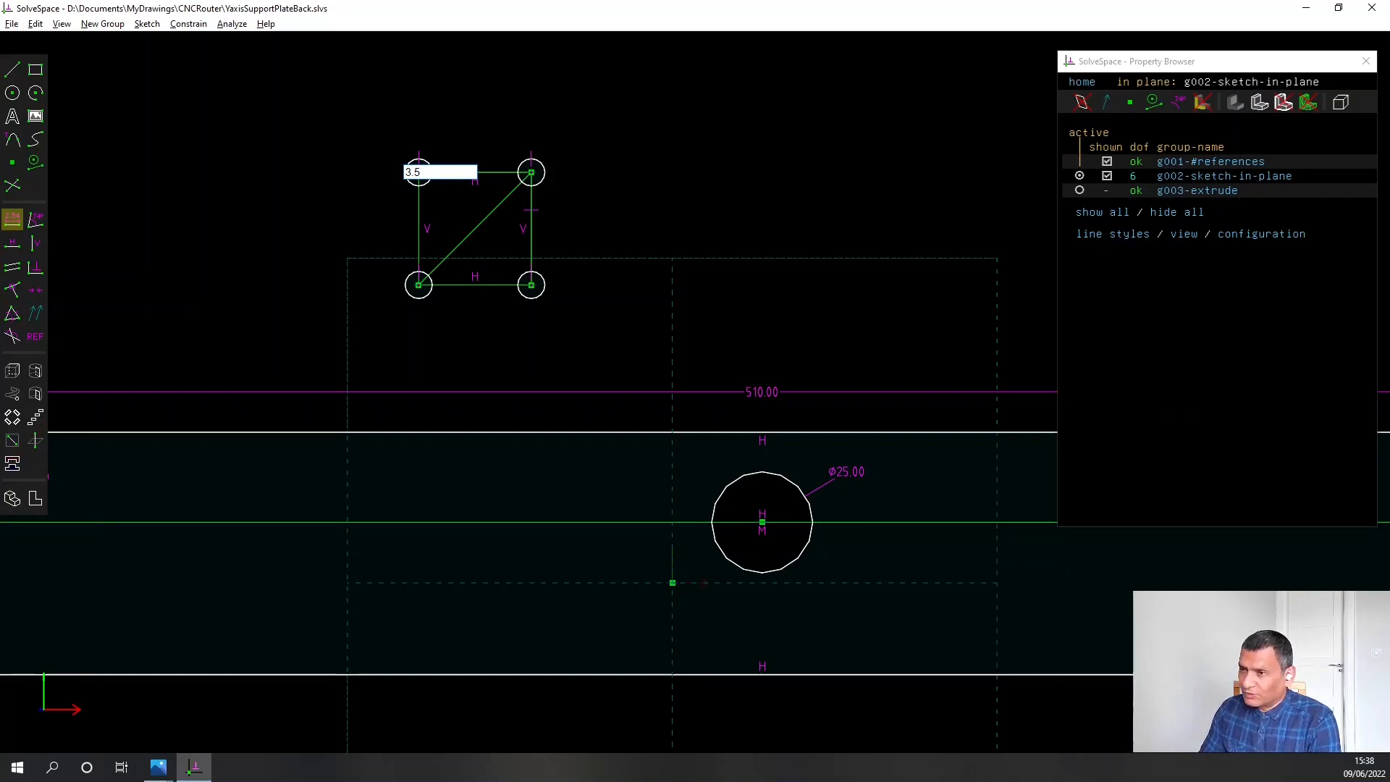
{"action": "key", "text": "Return"}
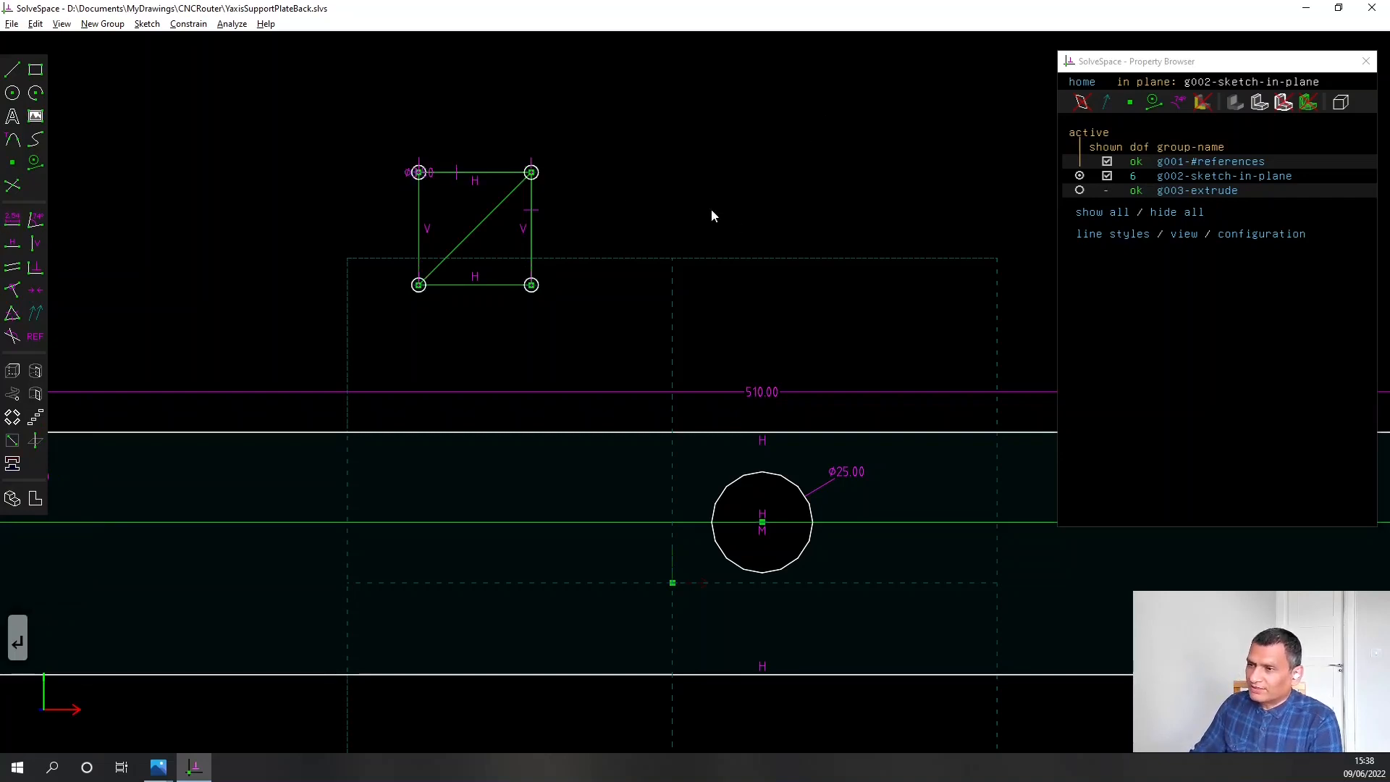
Move the construction square with its four circles over the central 25 mm hole, and try to constrain its diagonal to the hole's centre
{"action": "left_click_drag", "start_coordinate": [494, 223], "coordinate": [778, 515]}
{"action": "left_click", "coordinate": [777, 515]}
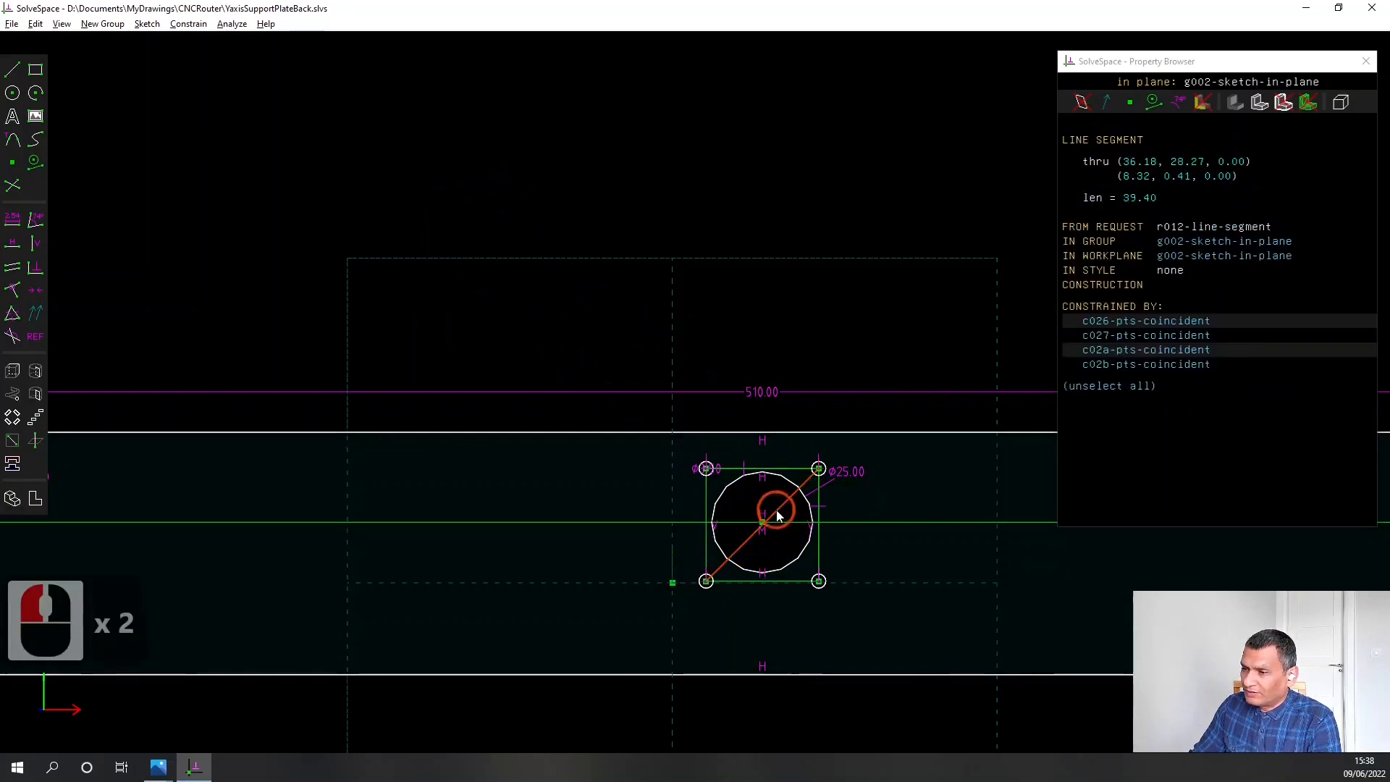
{"action": "left_click", "coordinate": [762, 521]}
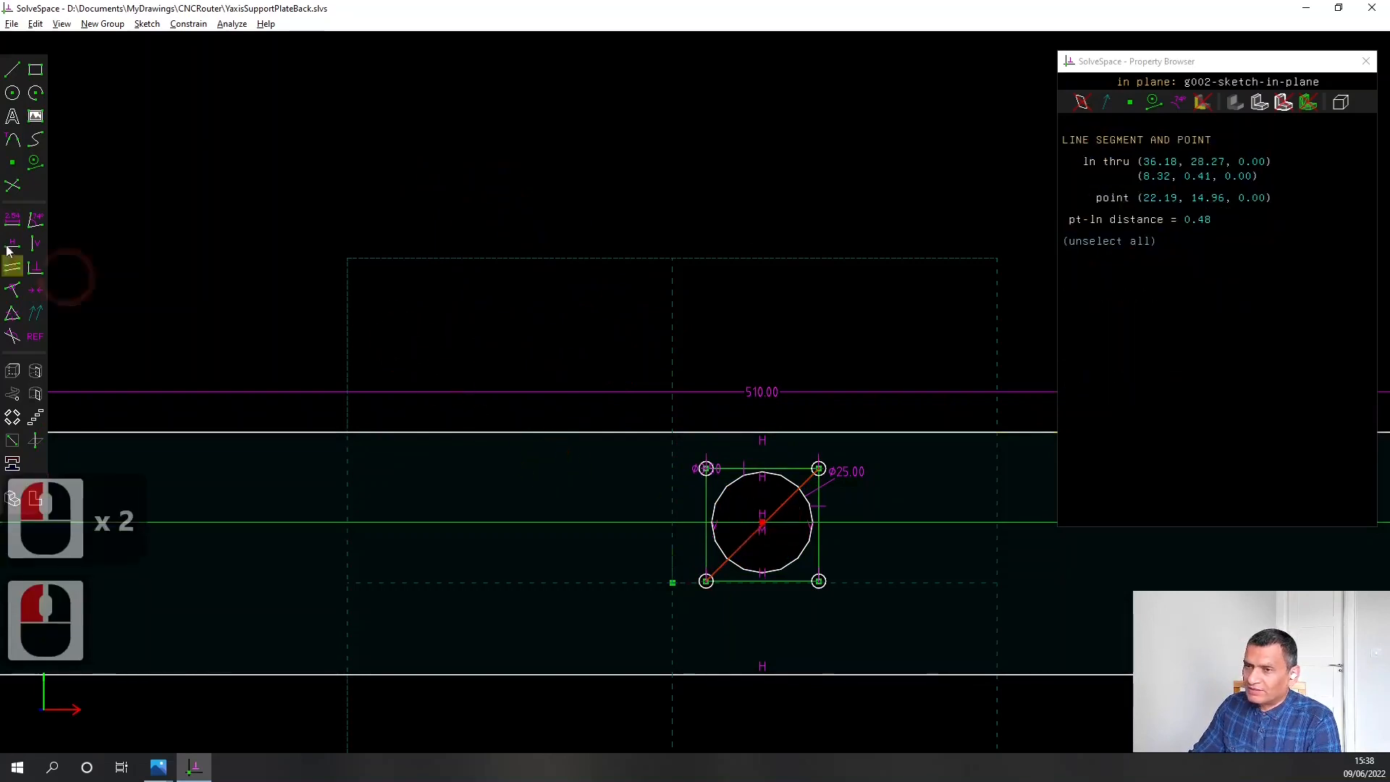
{"action": "left_click", "coordinate": [17, 310]}
{"action": "left_click", "coordinate": [812, 505]}
{"action": "left_click", "coordinate": [819, 567]}
{"action": "left_click", "coordinate": [744, 607]}
Constrain the central hole's centre point to lie on the construction square's diagonal
{"action": "scroll", "coordinate": [765, 572], "scroll_direction": "up", "scroll_amount": 5}
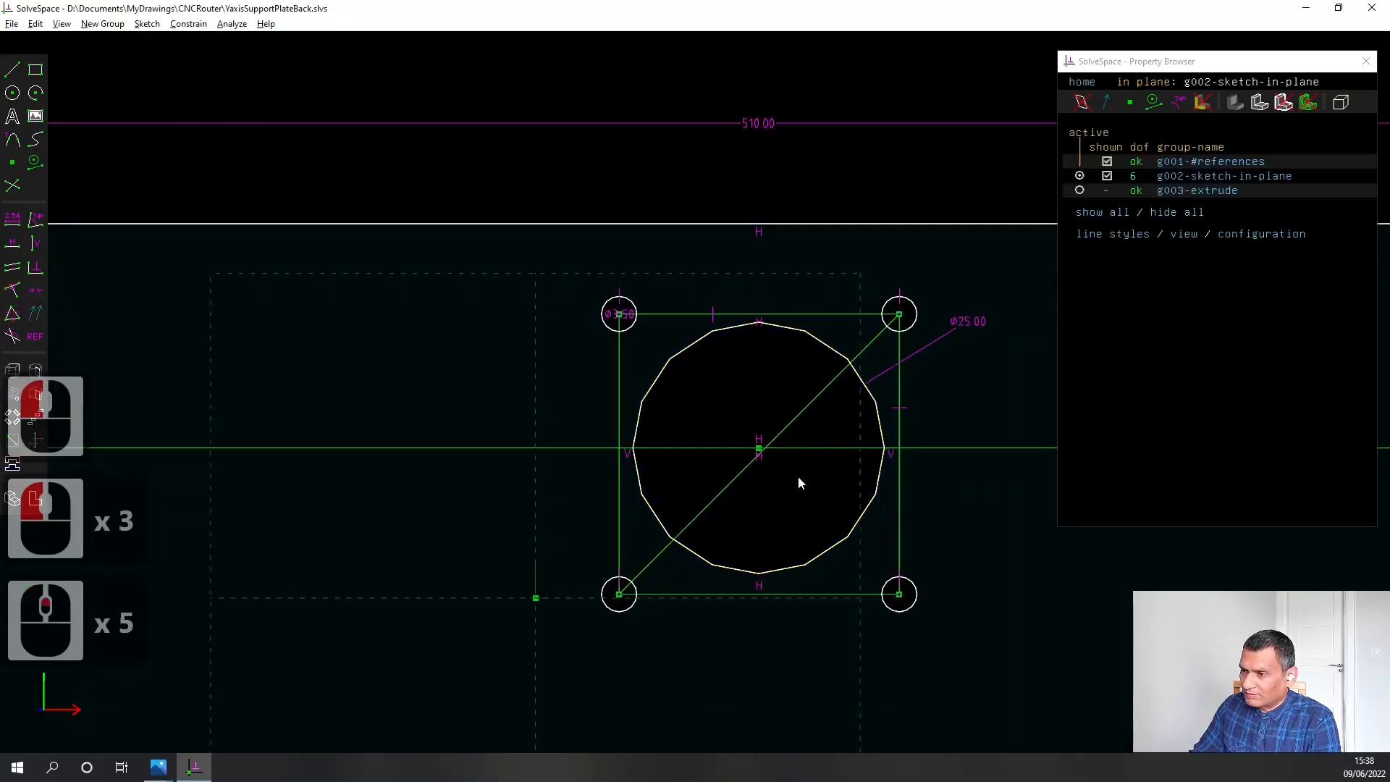
{"action": "left_click_drag", "start_coordinate": [792, 427], "coordinate": [802, 439]}
{"action": "left_click", "coordinate": [789, 446]}
{"action": "left_click", "coordinate": [758, 449]}
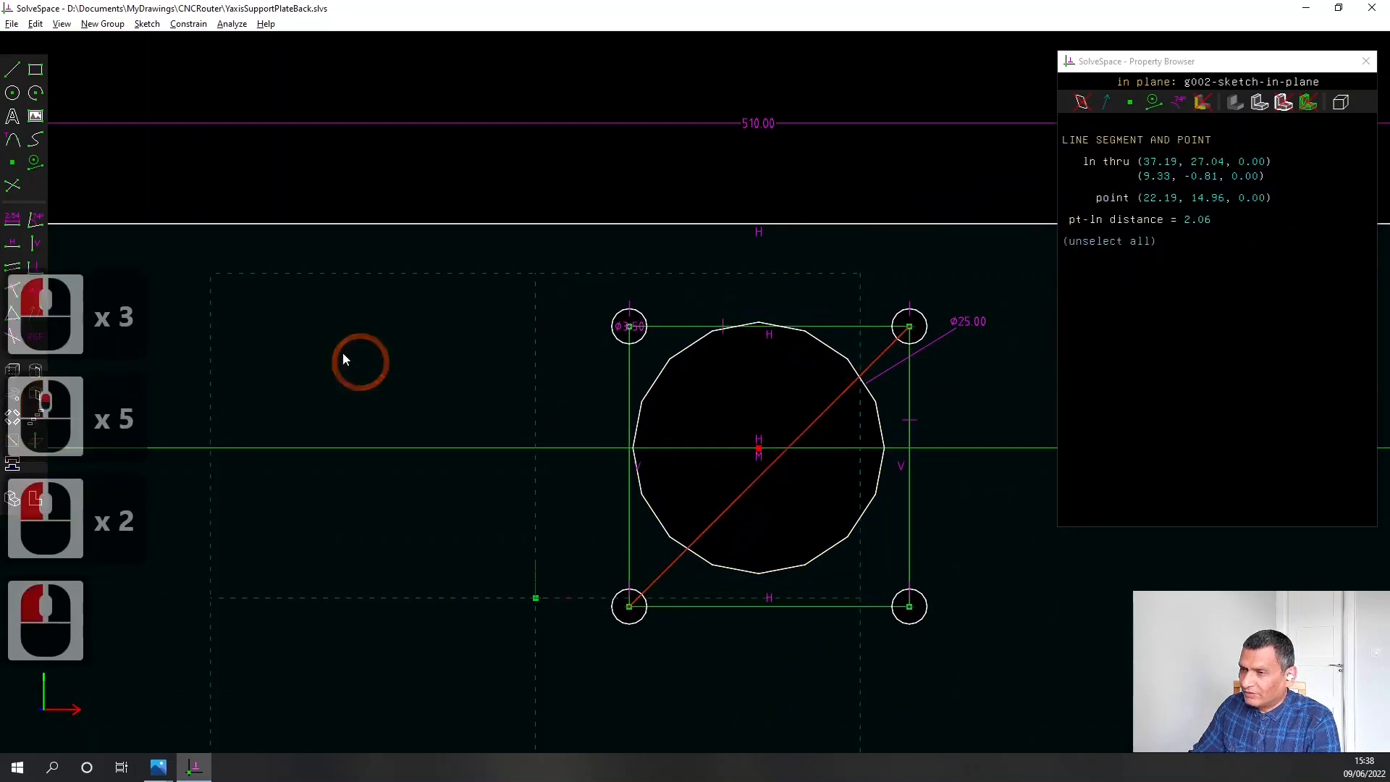
{"action": "left_click", "coordinate": [13, 289]}
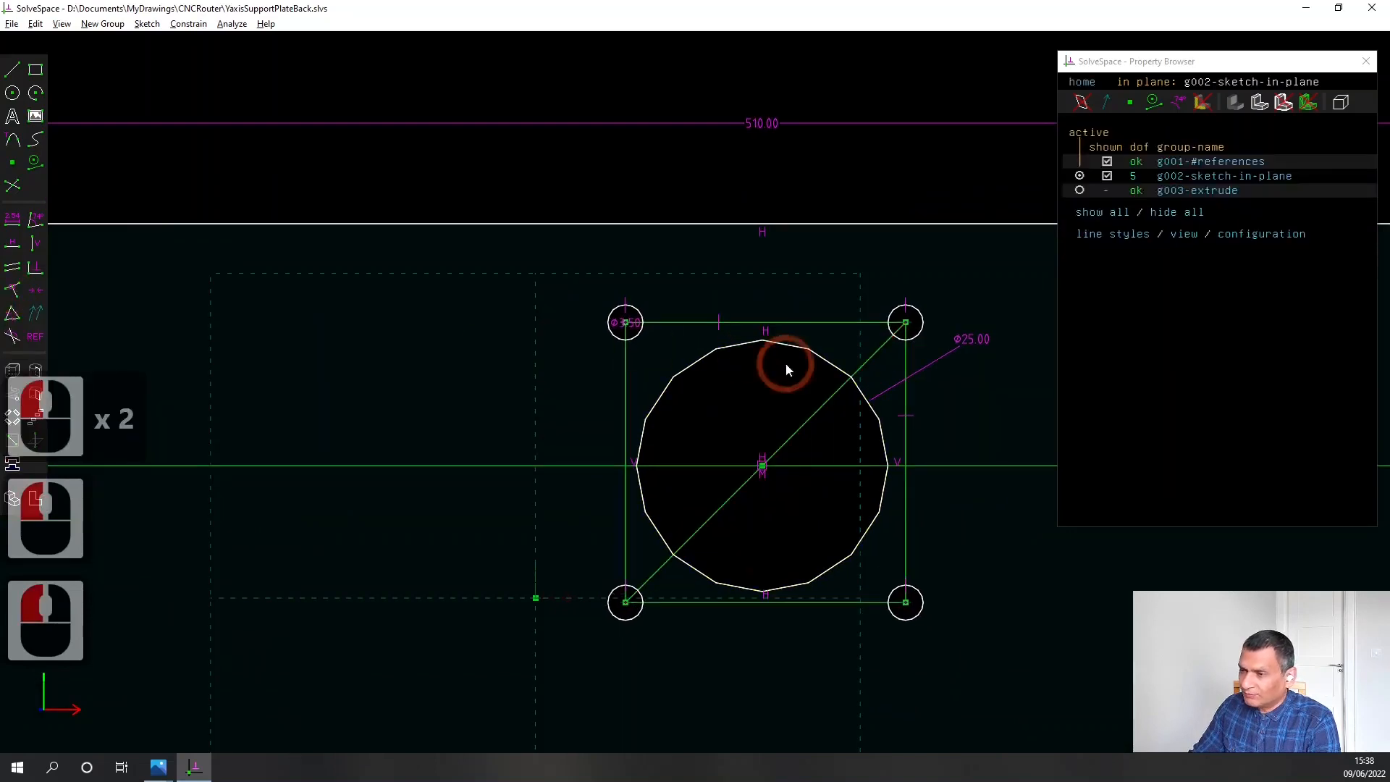
Constrain the central hole's centre to the midpoint of the construction square's diagonal
{"action": "left_click", "coordinate": [773, 453]}
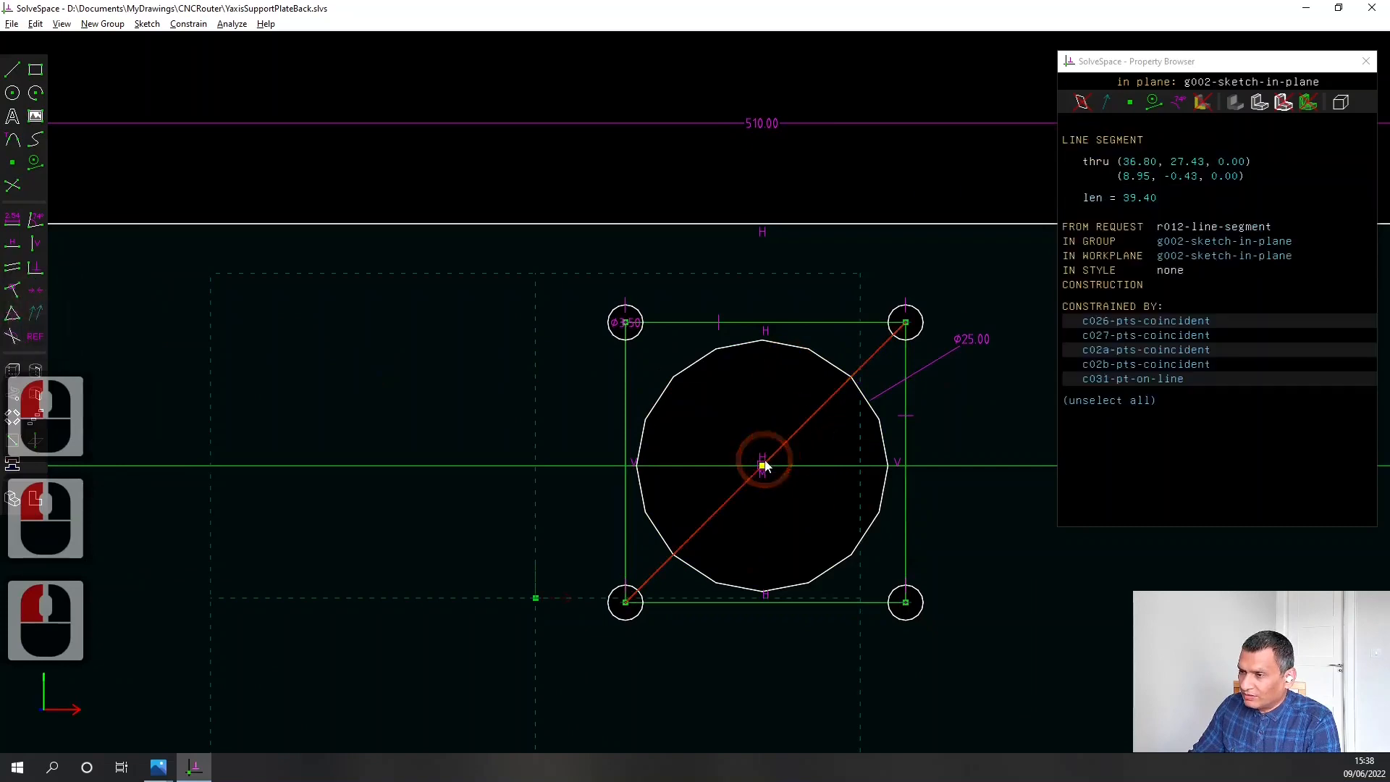
{"action": "left_click", "coordinate": [762, 465]}
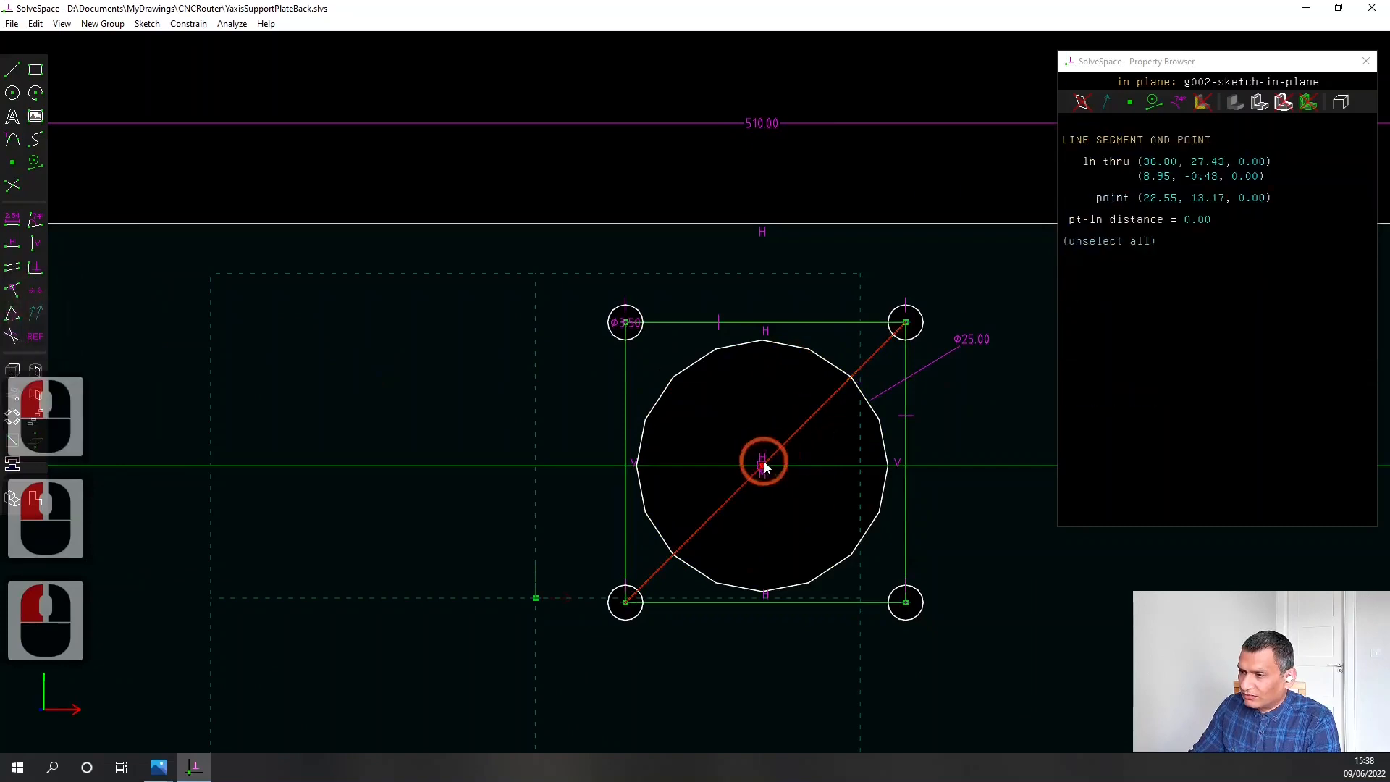
{"action": "left_click", "coordinate": [188, 24]}
{"action": "left_click", "coordinate": [217, 241]}
{"action": "left_click", "coordinate": [654, 439]}
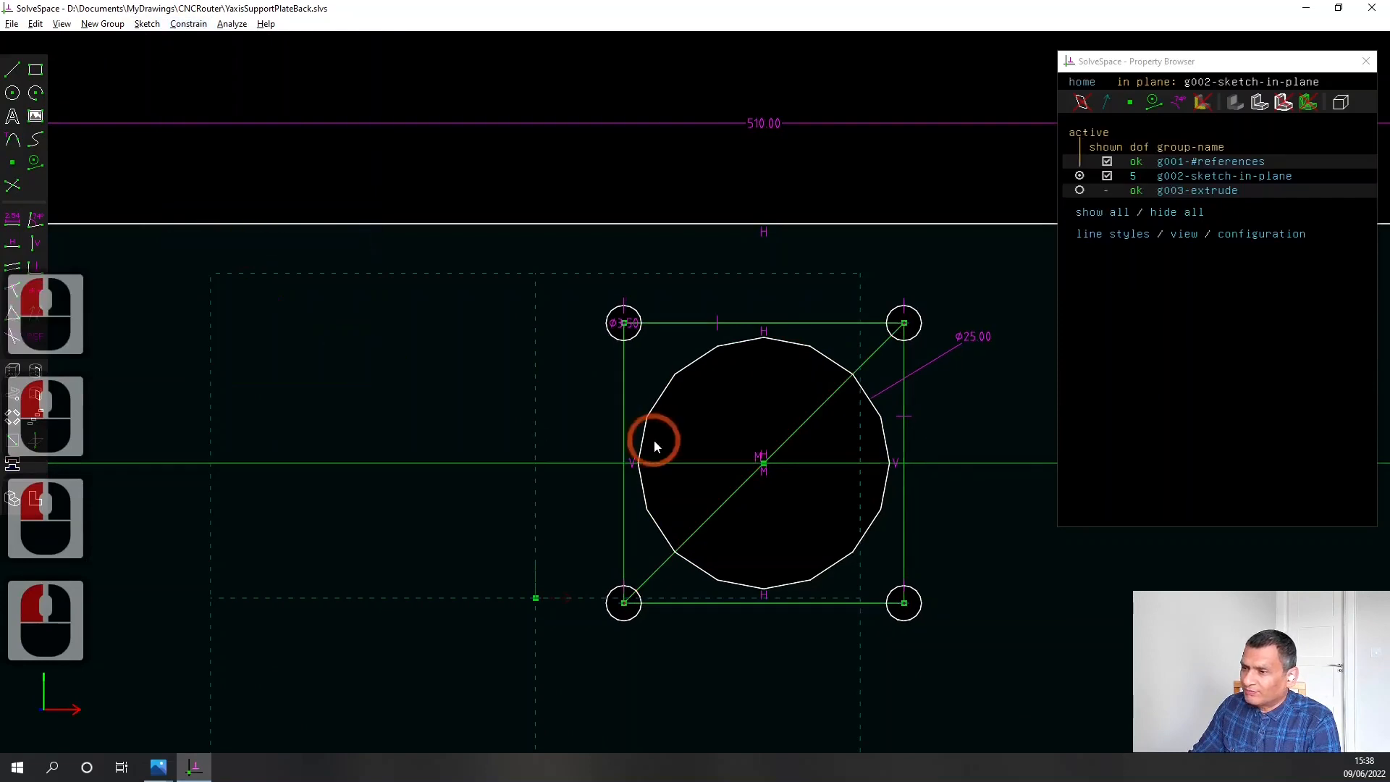
Shift the plate's horizontal construction centreline slightly down together with the hole pattern attached to it
{"action": "scroll", "coordinate": [719, 407], "scroll_direction": "down", "scroll_amount": 4}
{"action": "right_click_drag", "start_coordinate": [875, 496], "coordinate": [800, 454]}
{"action": "scroll", "coordinate": [798, 454], "scroll_direction": "down", "scroll_amount": 3}
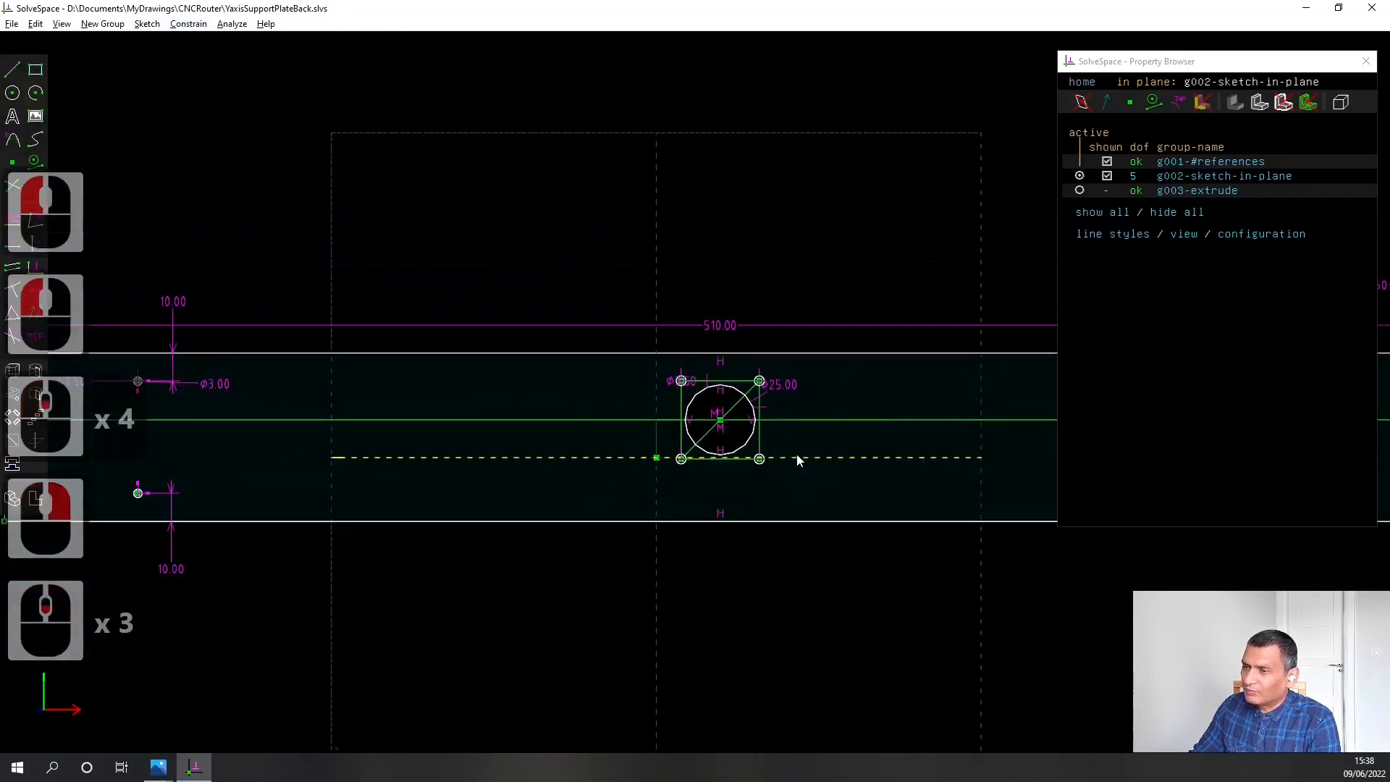
{"action": "scroll", "coordinate": [796, 453], "scroll_direction": "up", "scroll_amount": 6}
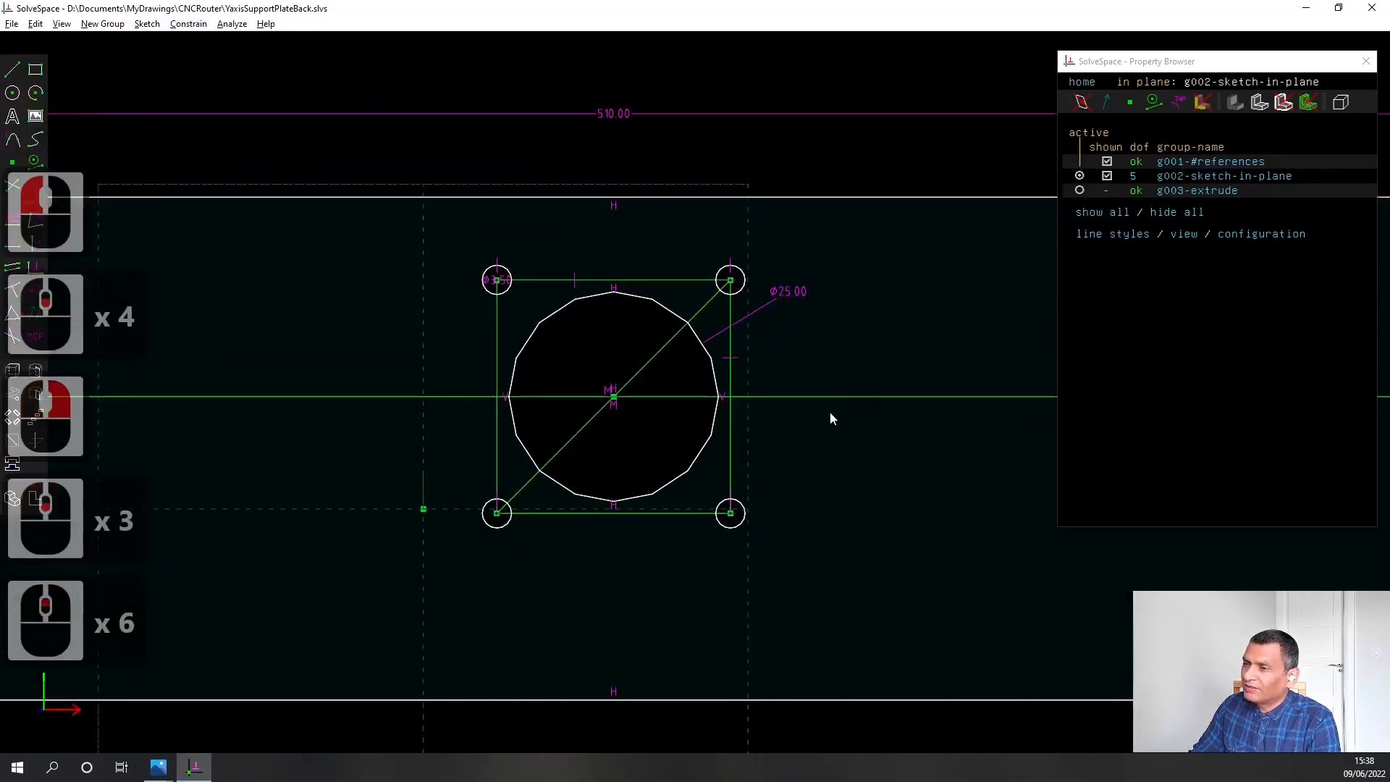
{"action": "left_click", "coordinate": [837, 397]}
{"action": "mouse_move", "coordinate": [837, 399]}
{"action": "left_mouse_down"}
{"action": "mouse_move", "coordinate": [841, 458]}
{"action": "mouse_move", "coordinate": [832, 394]}
{"action": "mouse_move", "coordinate": [832, 419]}
{"action": "left_mouse_up"}
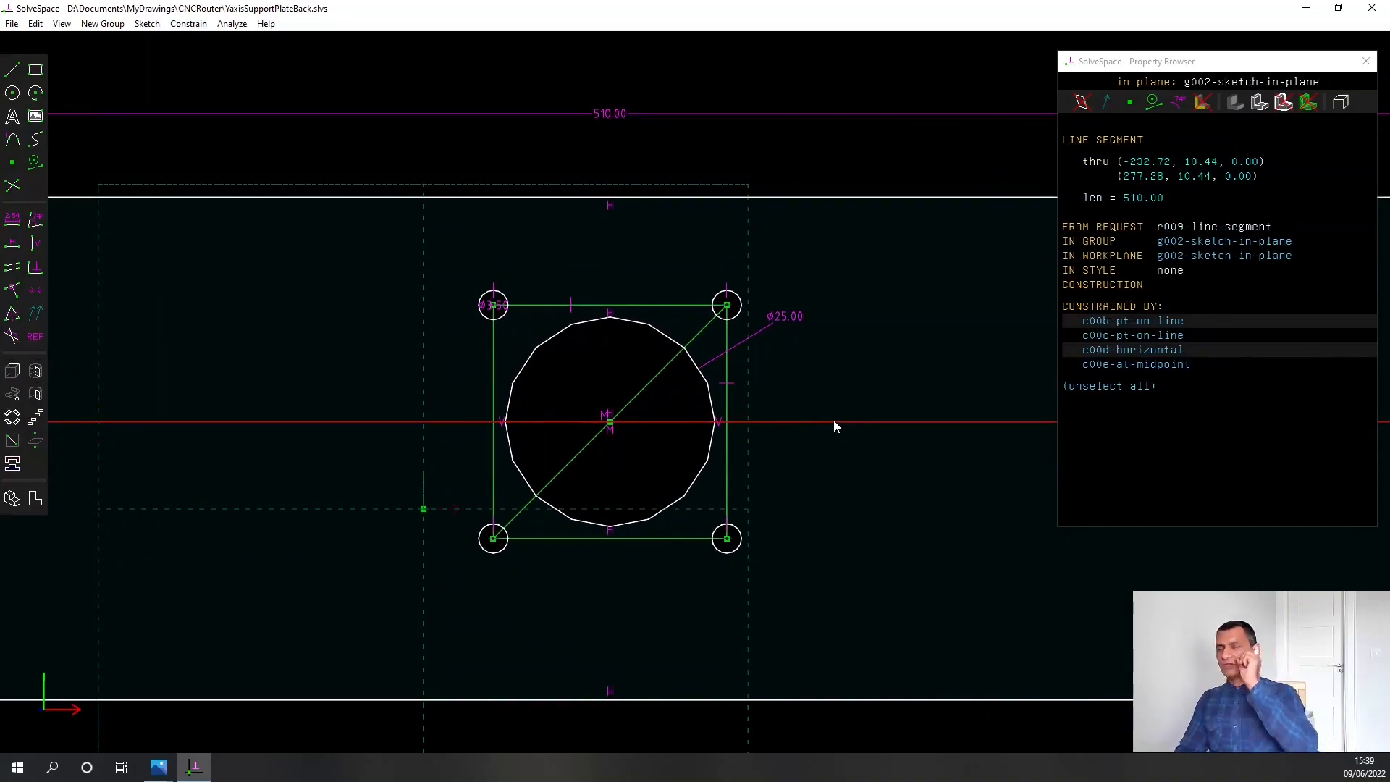
{"action": "left_click", "coordinate": [833, 419]}
Save the back support plate under its existing file name
{"action": "scroll", "coordinate": [833, 419], "scroll_direction": "down", "scroll_amount": 7}
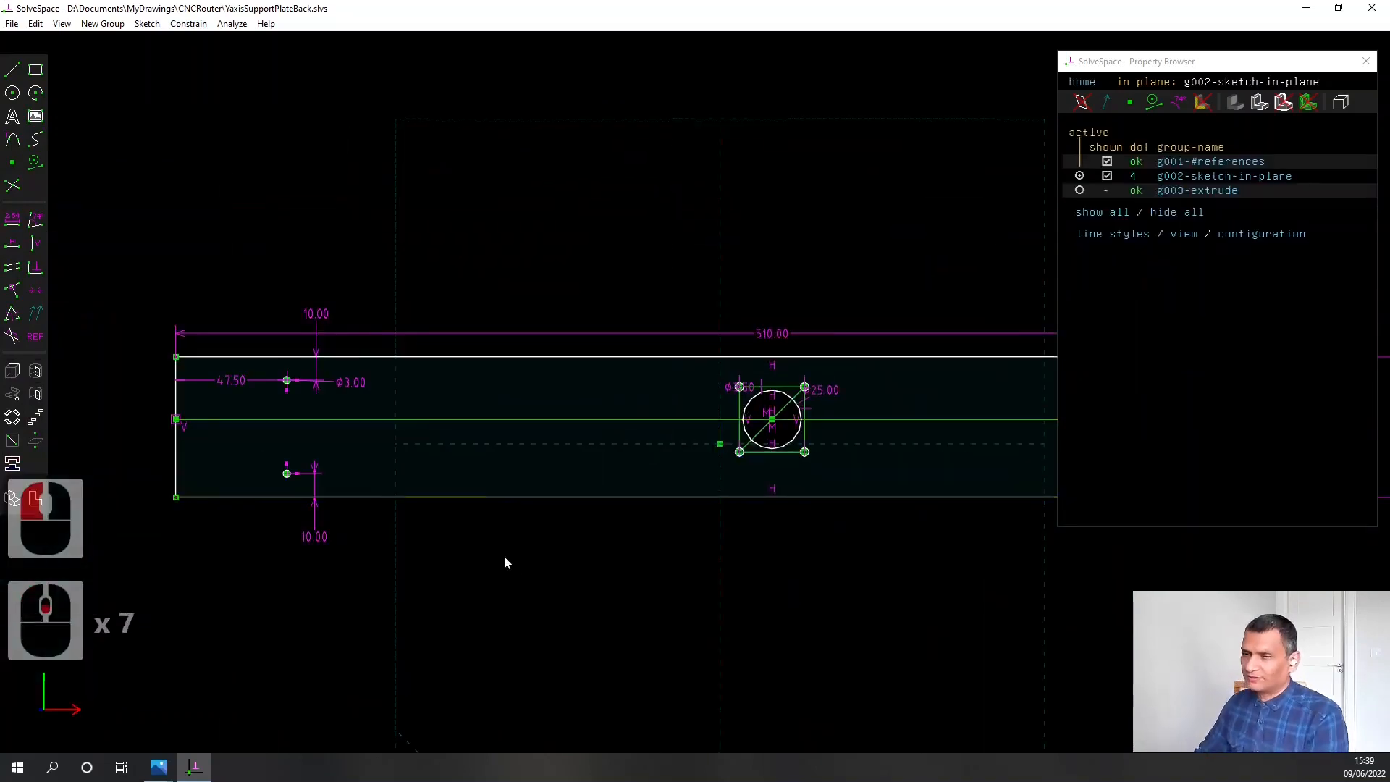
{"action": "left_click", "coordinate": [11, 24]}
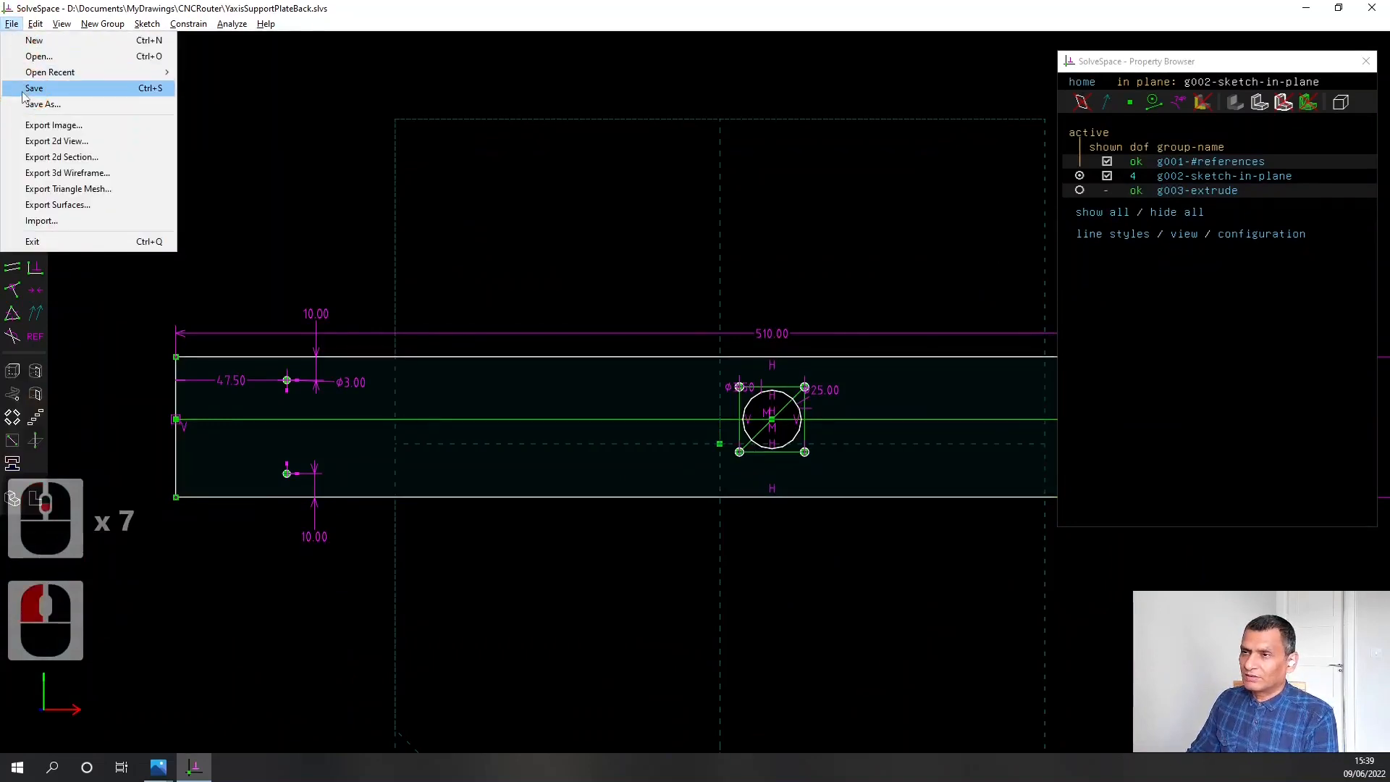
{"action": "left_click", "coordinate": [22, 92]}
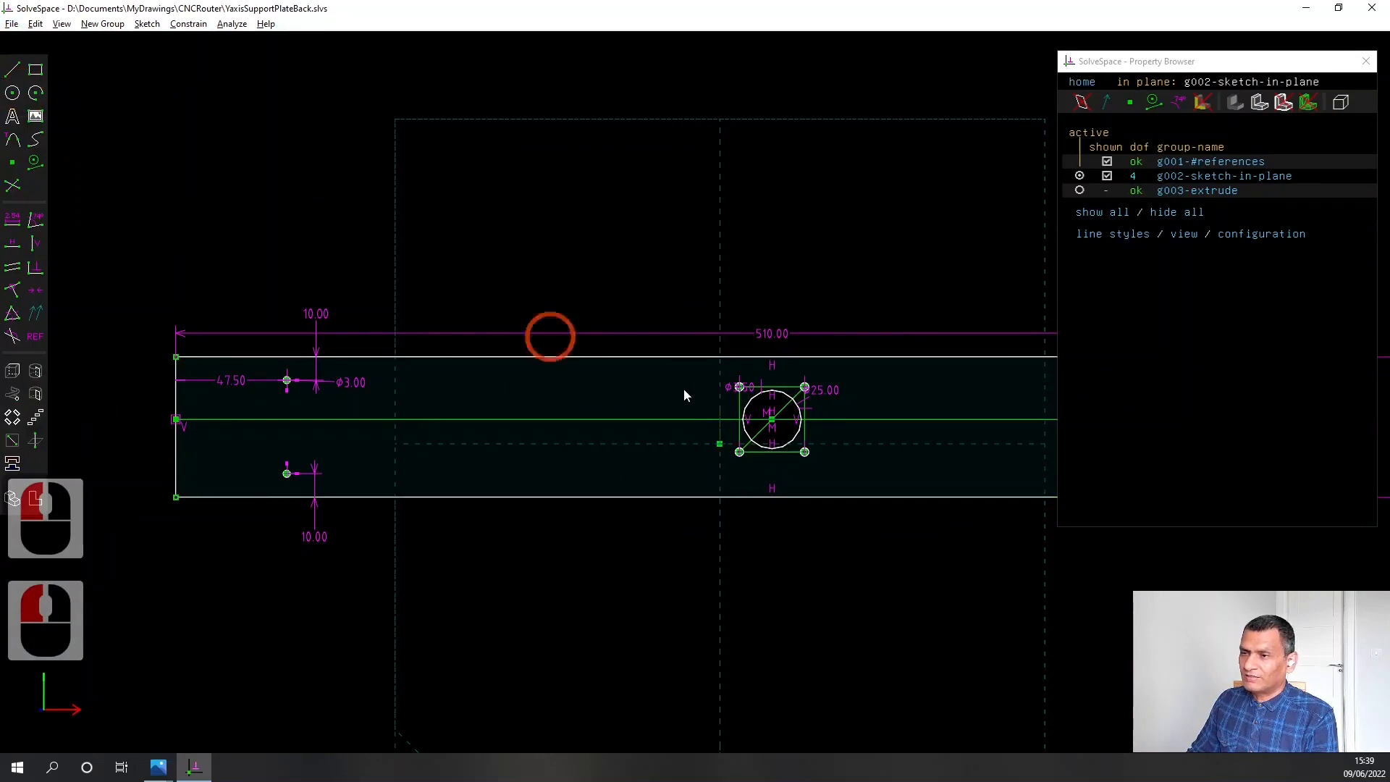
View the whole back plate sketch, and switch to Photos to look at the pencilsketch.png reference drawing
{"action": "scroll", "coordinate": [688, 418], "scroll_direction": "down", "scroll_amount": 2}
{"action": "right_click_drag", "start_coordinate": [872, 602], "coordinate": [702, 522]}
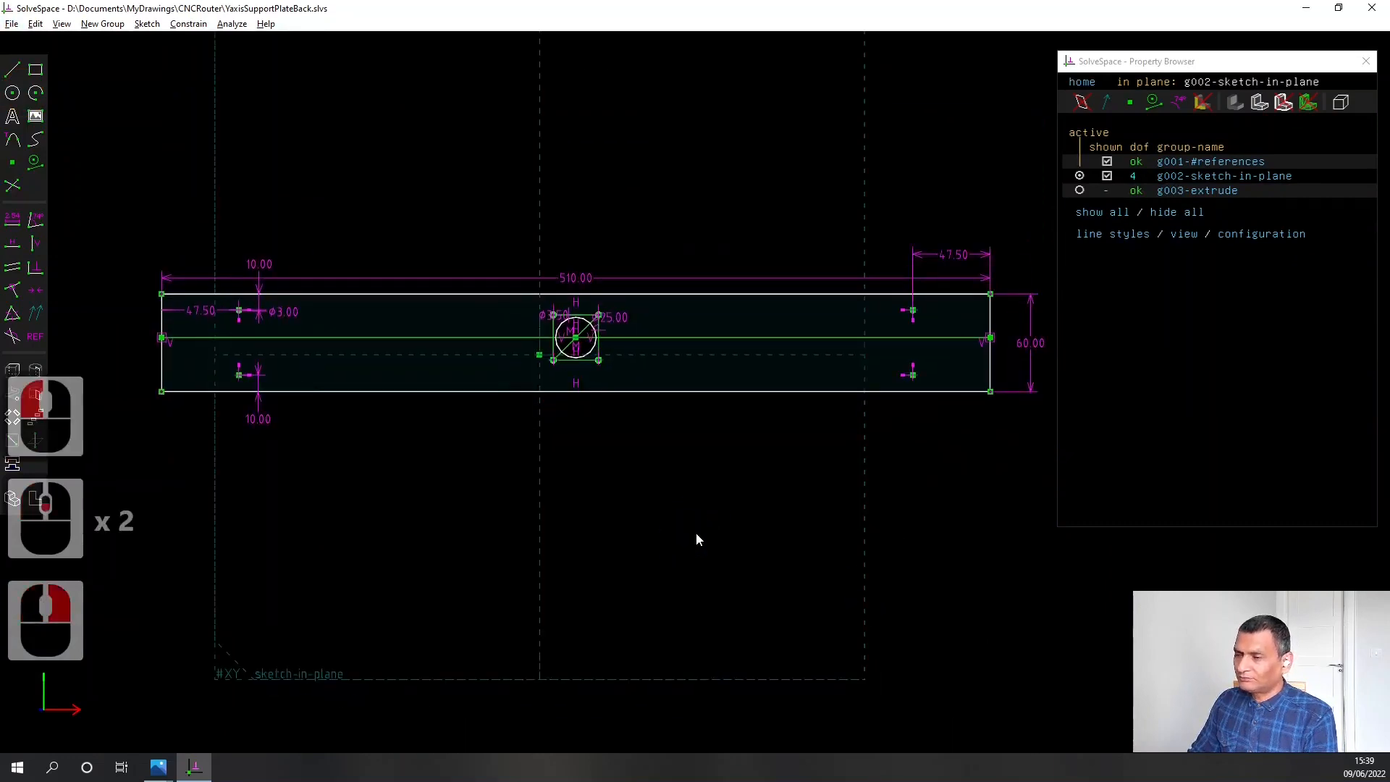
{"action": "left_click", "coordinate": [157, 766]}
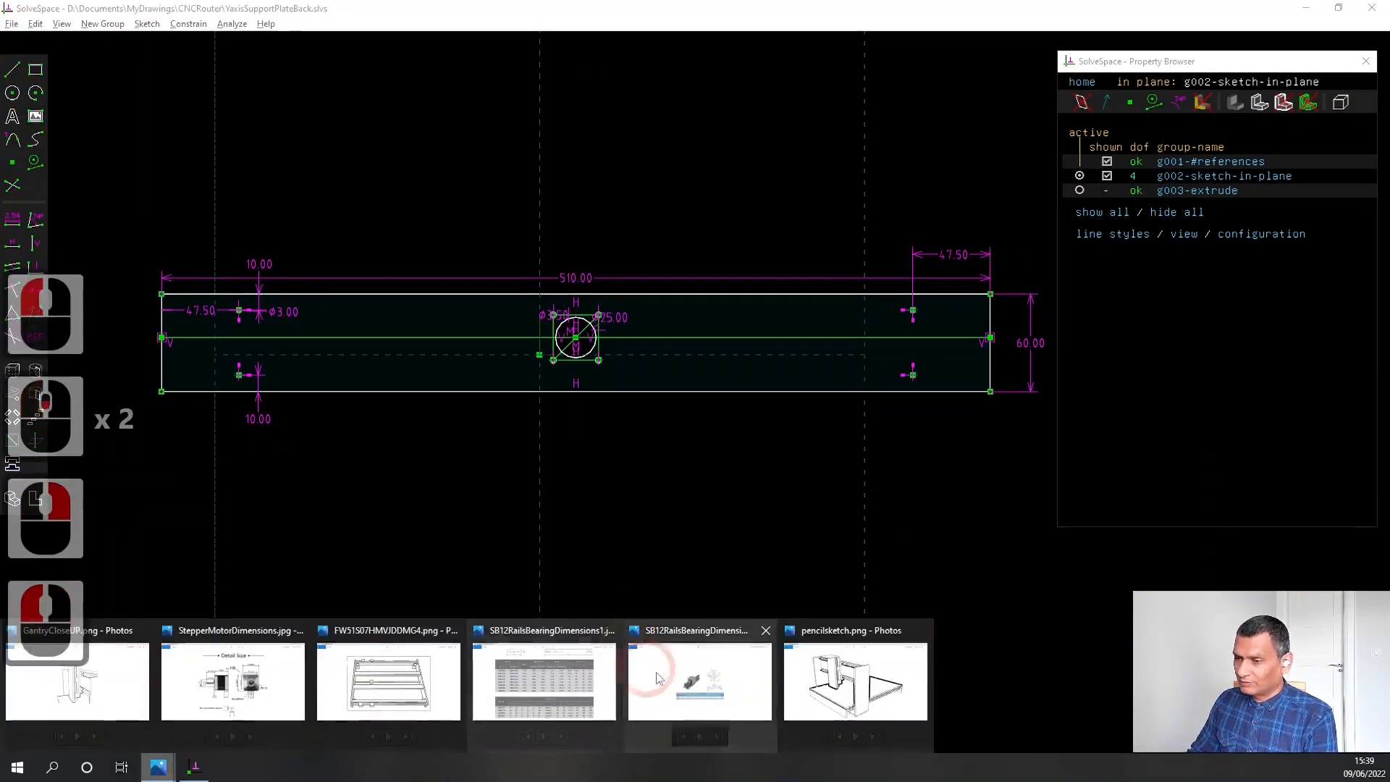
{"action": "left_click", "coordinate": [839, 681]}
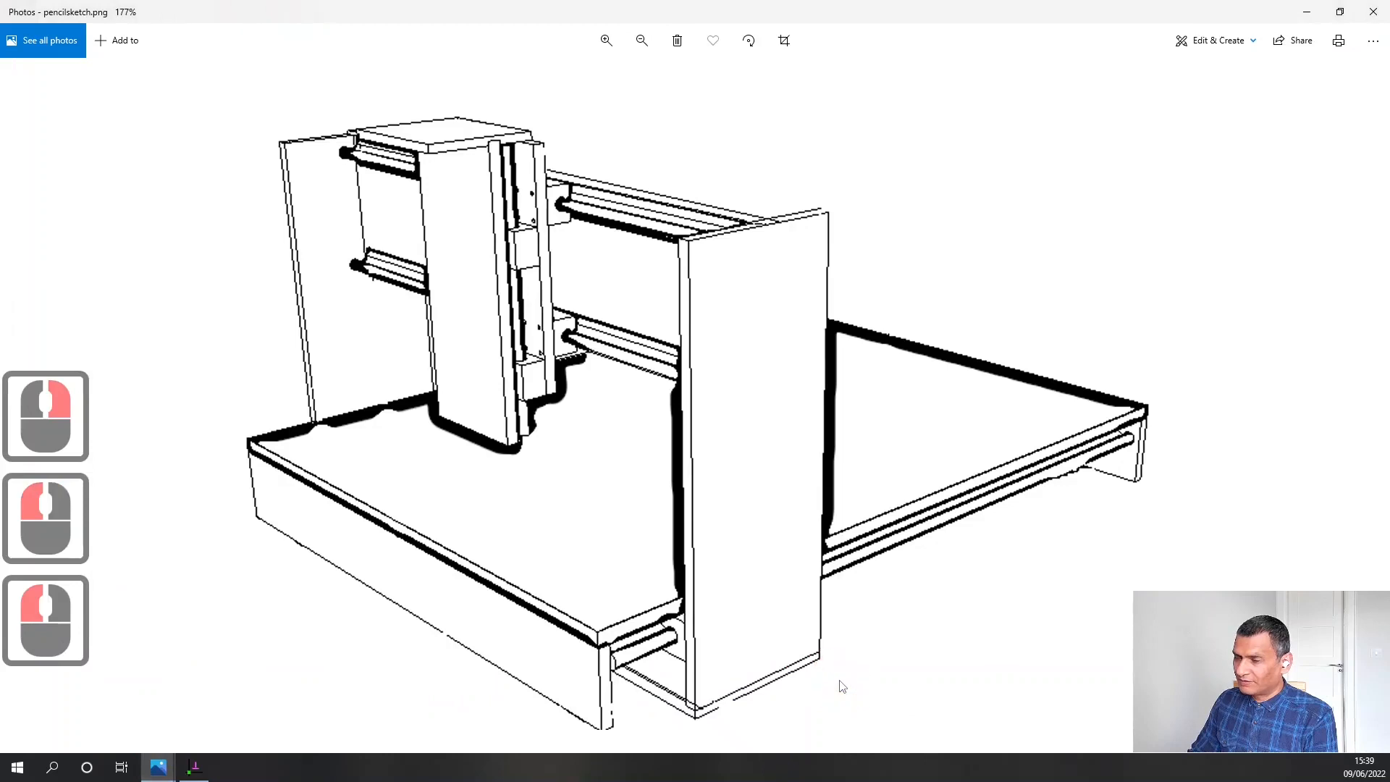